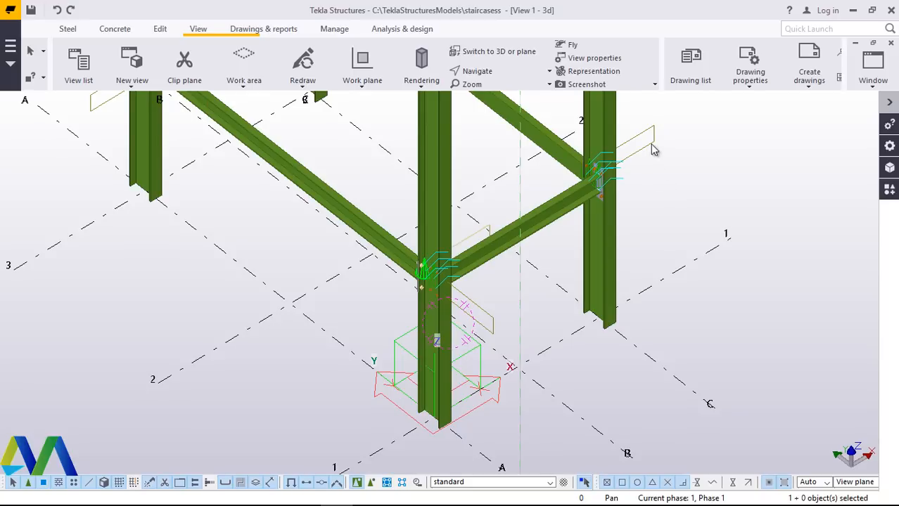
Rotate the 3D view about the column base to examine the whole lower frame of columns and beams.
{"action": "left_click", "coordinate": [502, 73]}
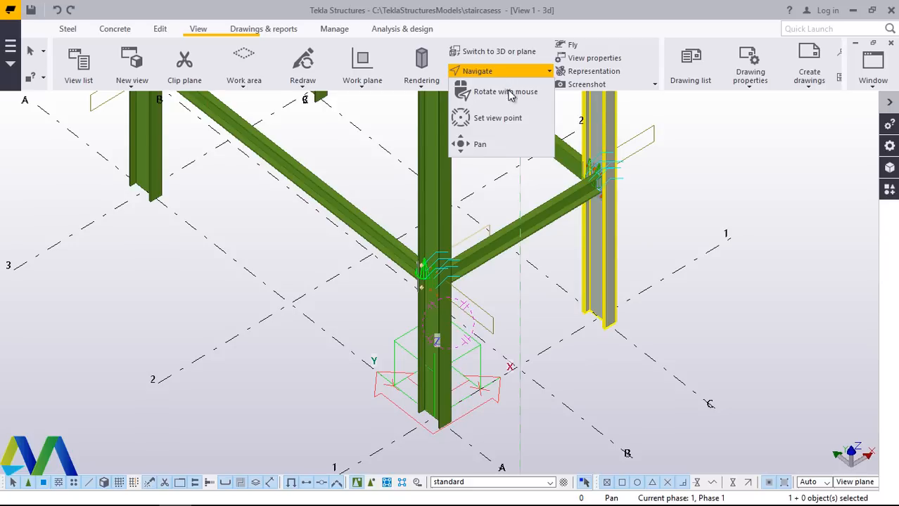
{"action": "left_click", "coordinate": [510, 96]}
{"action": "left_click_drag", "start_coordinate": [448, 411], "coordinate": [490, 378]}
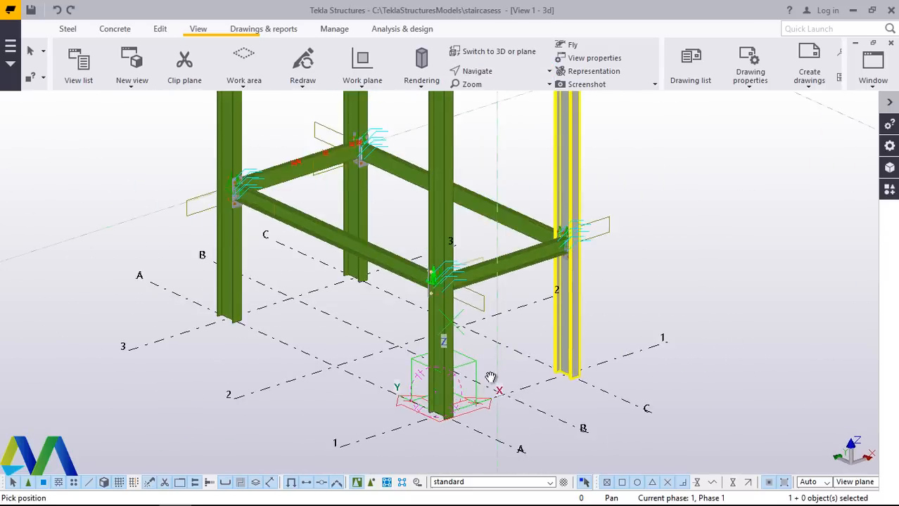
{"action": "scroll", "coordinate": [490, 378], "scroll_direction": "down", "scroll_amount": 3}
{"action": "left_click_drag", "start_coordinate": [453, 342], "coordinate": [476, 349]}
{"action": "right_click", "coordinate": [605, 149]}
{"action": "left_click", "coordinate": [644, 163]}
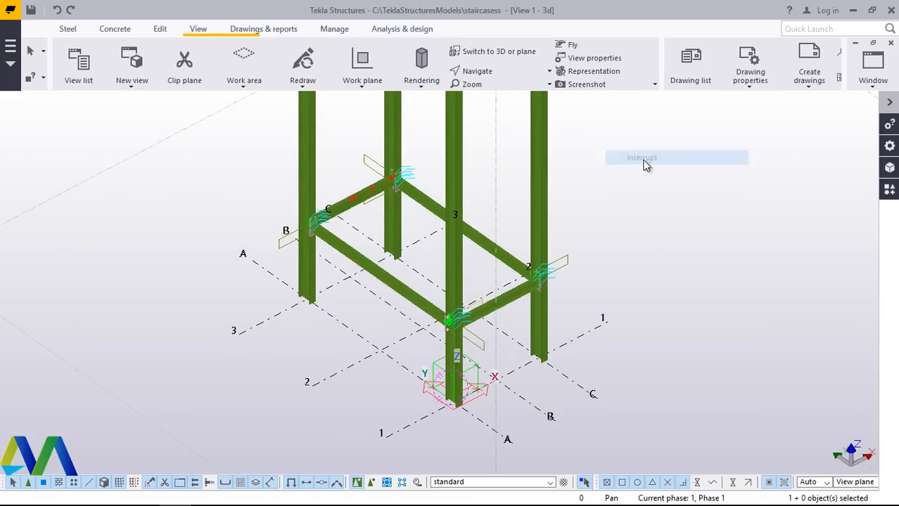
Examine the column's properties and its section in the profile catalogue, leaving both without changes.
{"action": "scroll", "coordinate": [471, 261], "scroll_direction": "up", "scroll_amount": 3}
{"action": "scroll", "coordinate": [573, 169], "scroll_direction": "up", "scroll_amount": 3}
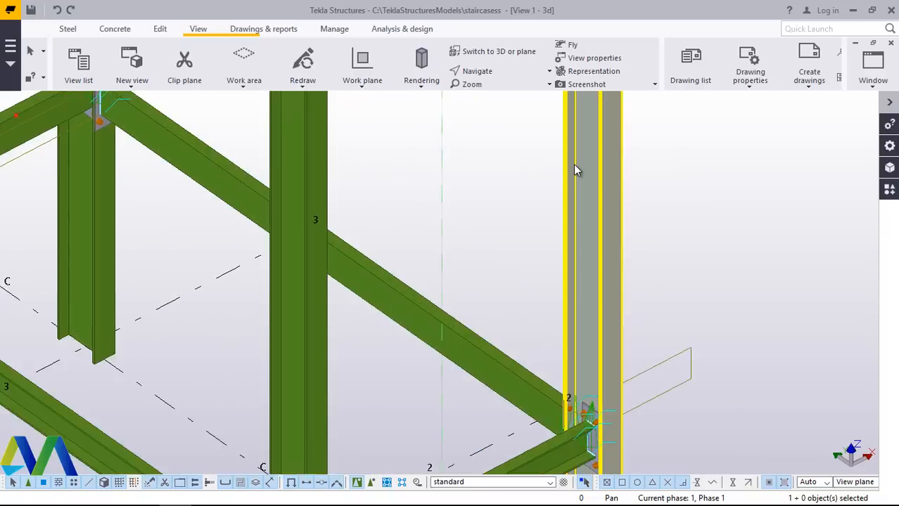
{"action": "scroll", "coordinate": [575, 169], "scroll_direction": "up", "scroll_amount": 2}
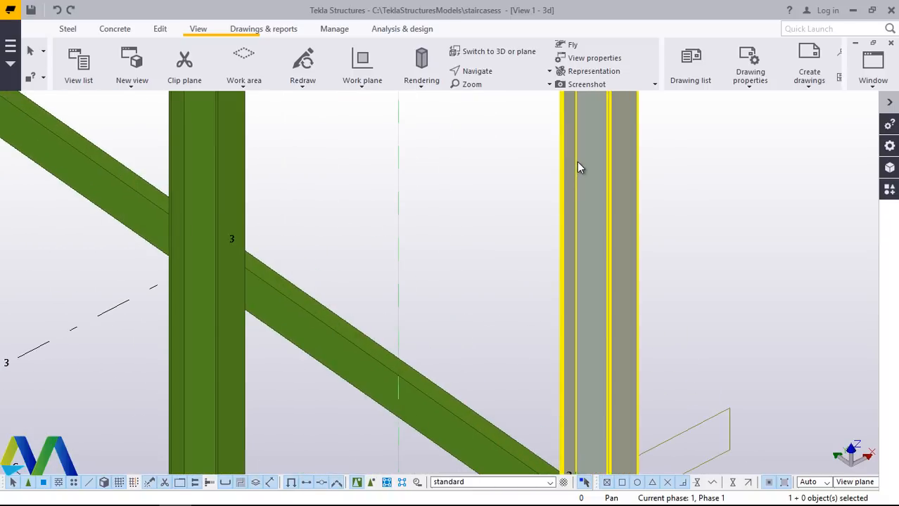
{"action": "double_click", "coordinate": [577, 167]}
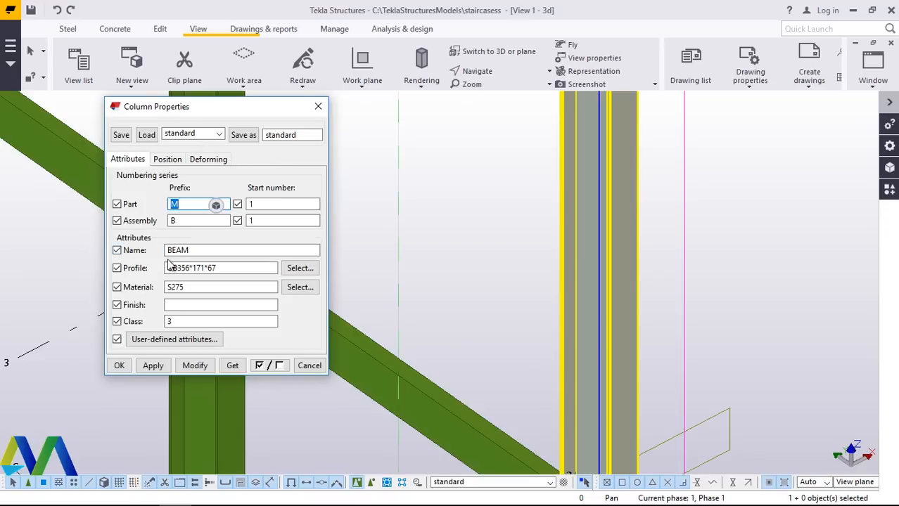
{"action": "left_click", "coordinate": [298, 269]}
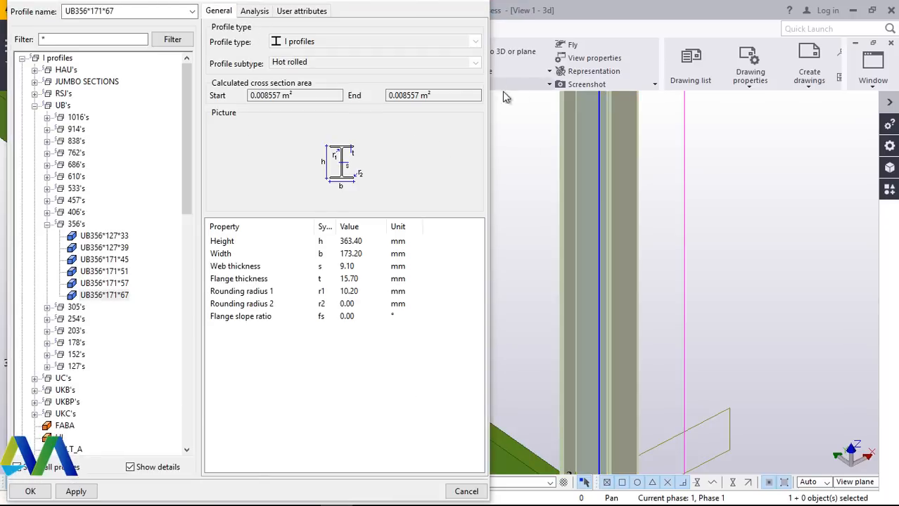
{"action": "left_click", "coordinate": [47, 225]}
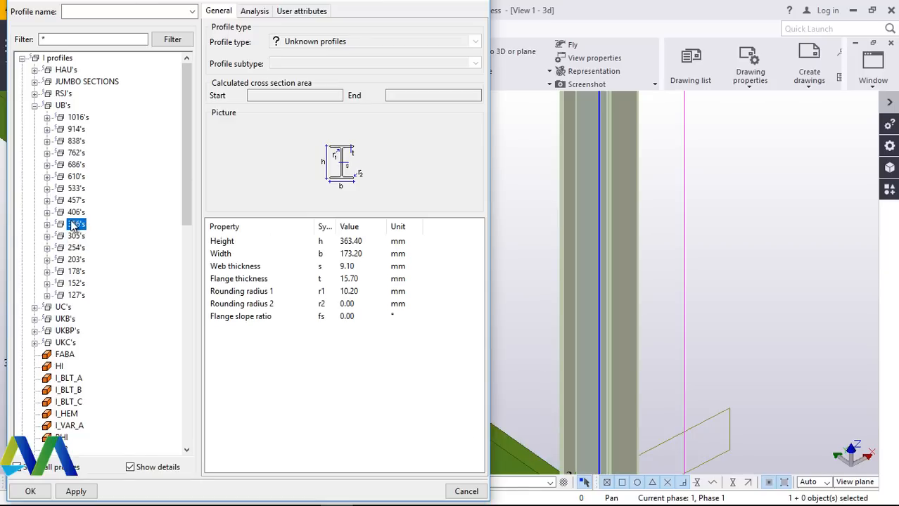
{"action": "left_click", "coordinate": [463, 491]}
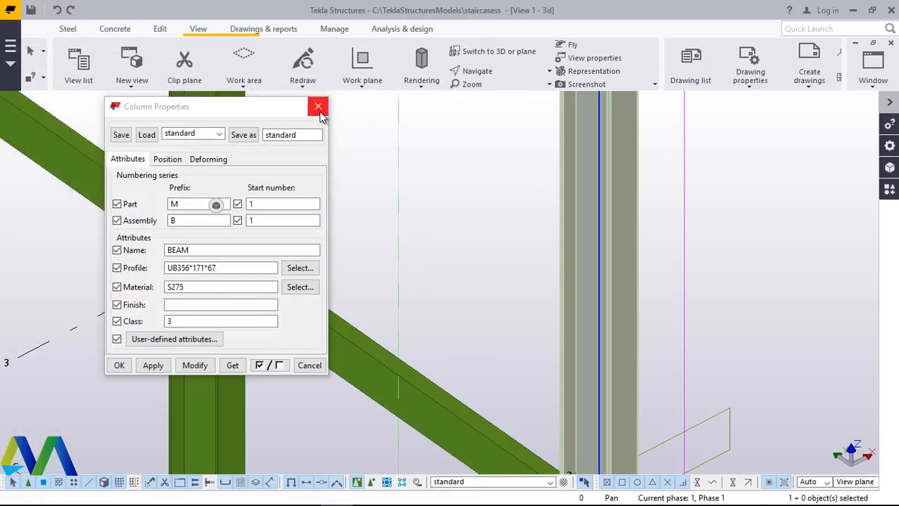
{"action": "left_click", "coordinate": [315, 109]}
Check the grid's coordinates, labels and line extensions in its properties.
{"action": "scroll", "coordinate": [418, 261], "scroll_direction": "down", "scroll_amount": 10}
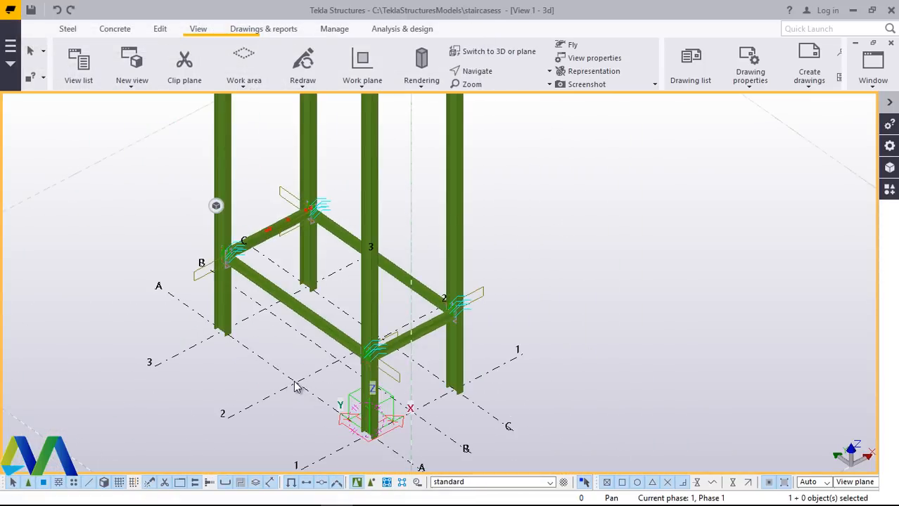
{"action": "scroll", "coordinate": [305, 380], "scroll_direction": "up", "scroll_amount": 5}
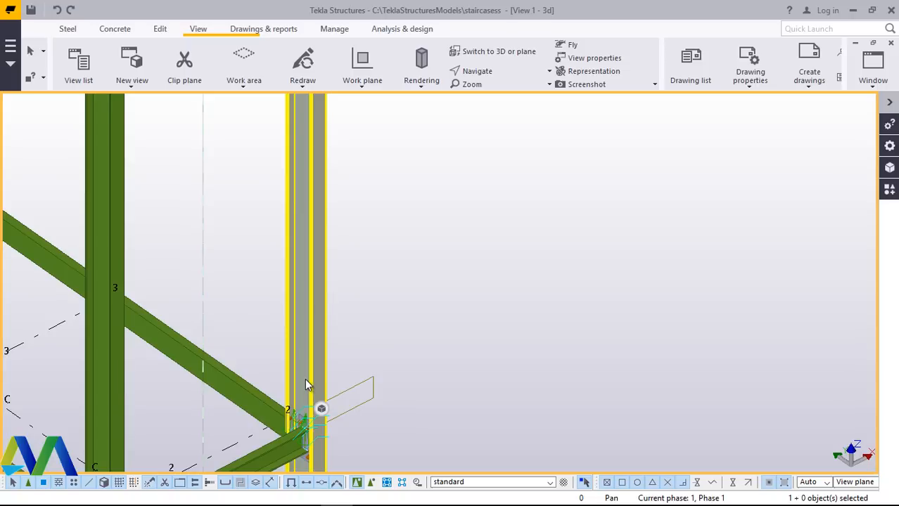
{"action": "scroll", "coordinate": [568, 242], "scroll_direction": "down", "scroll_amount": 5}
{"action": "scroll", "coordinate": [401, 362], "scroll_direction": "up", "scroll_amount": 8}
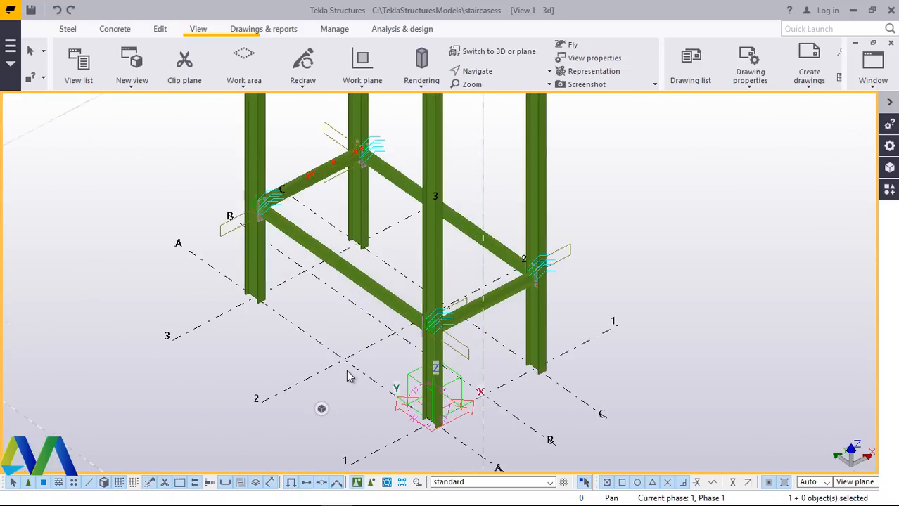
{"action": "double_click", "coordinate": [333, 343]}
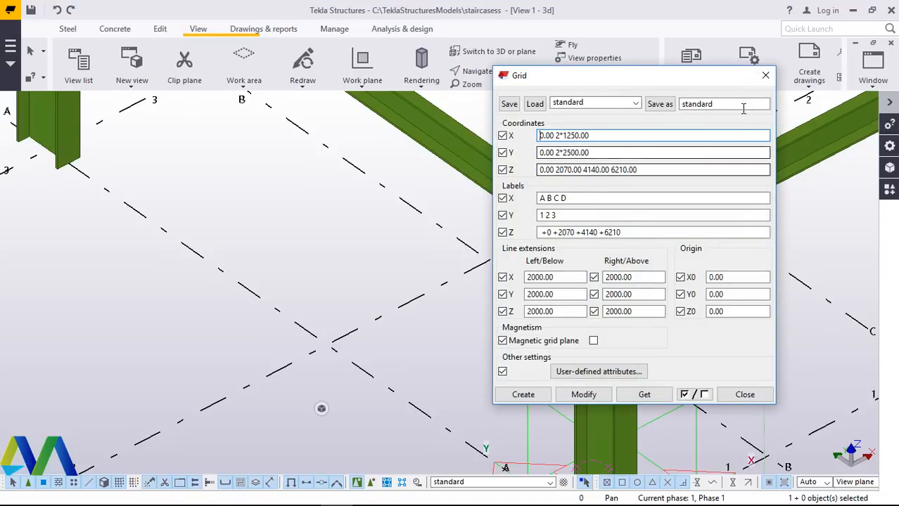
{"action": "left_click", "coordinate": [765, 75]}
Rotate the model to view the lower beam frame and base grid from the long side.
{"action": "scroll", "coordinate": [380, 280], "scroll_direction": "down", "scroll_amount": 4}
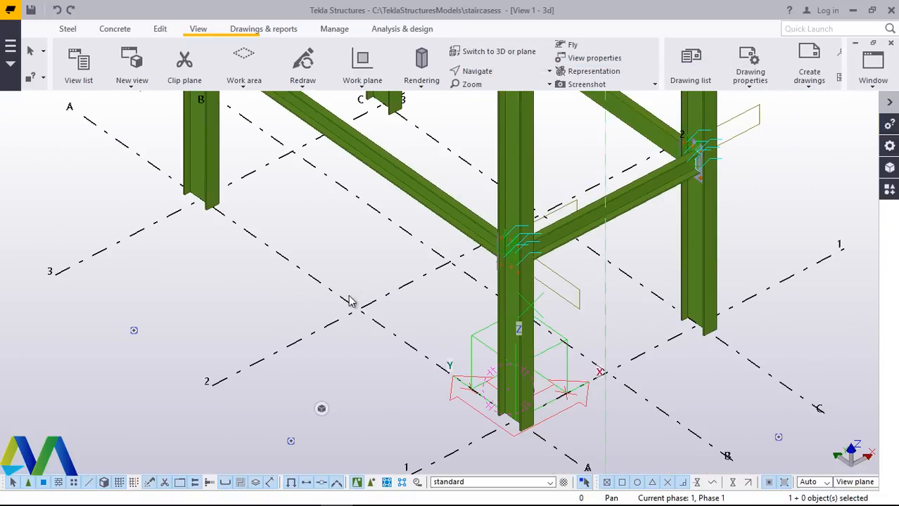
{"action": "scroll", "coordinate": [355, 305], "scroll_direction": "up", "scroll_amount": 2}
{"action": "scroll", "coordinate": [393, 162], "scroll_direction": "up", "scroll_amount": 3}
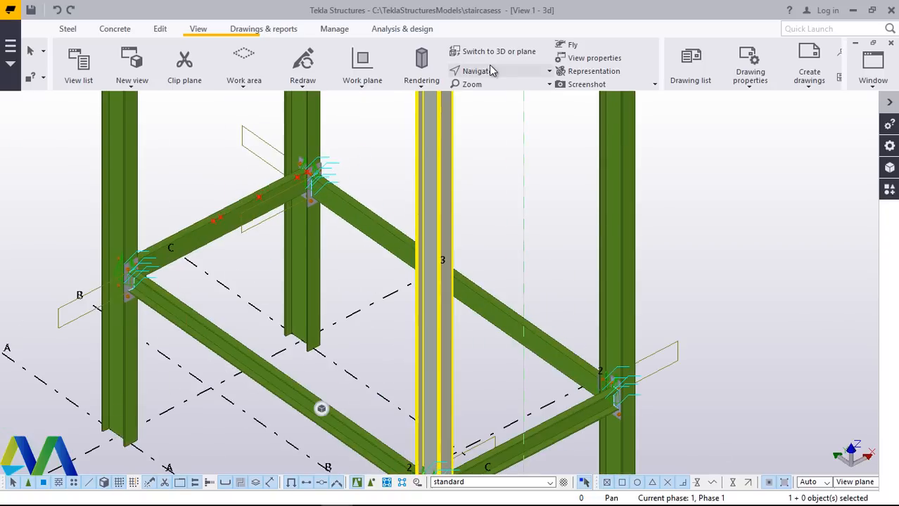
{"action": "left_click", "coordinate": [490, 78]}
{"action": "left_click", "coordinate": [487, 92]}
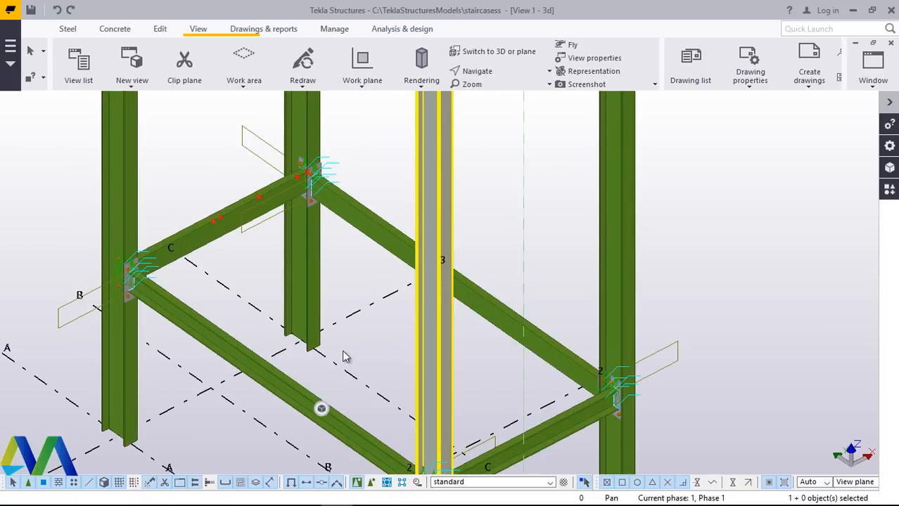
{"action": "left_click", "coordinate": [337, 367]}
{"action": "left_click_drag", "start_coordinate": [345, 369], "coordinate": [402, 267]}
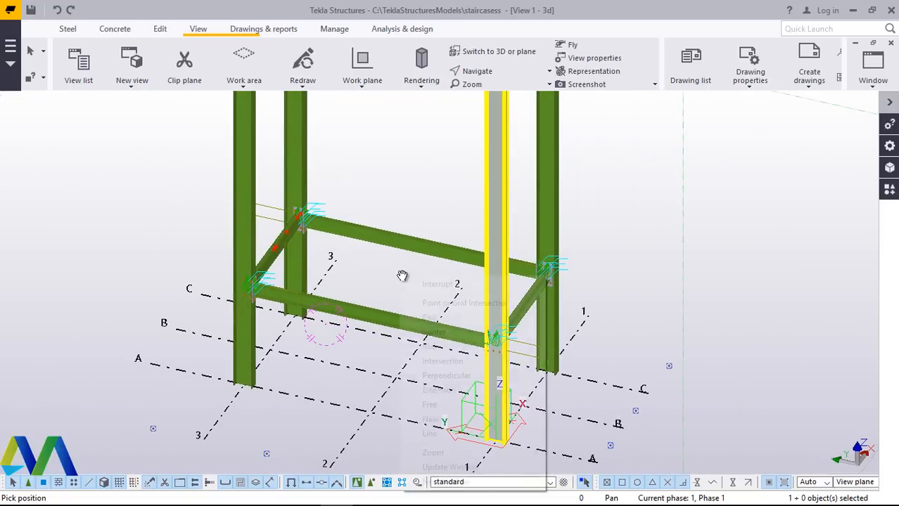
{"action": "right_click", "coordinate": [400, 276]}
{"action": "left_click", "coordinate": [437, 283]}
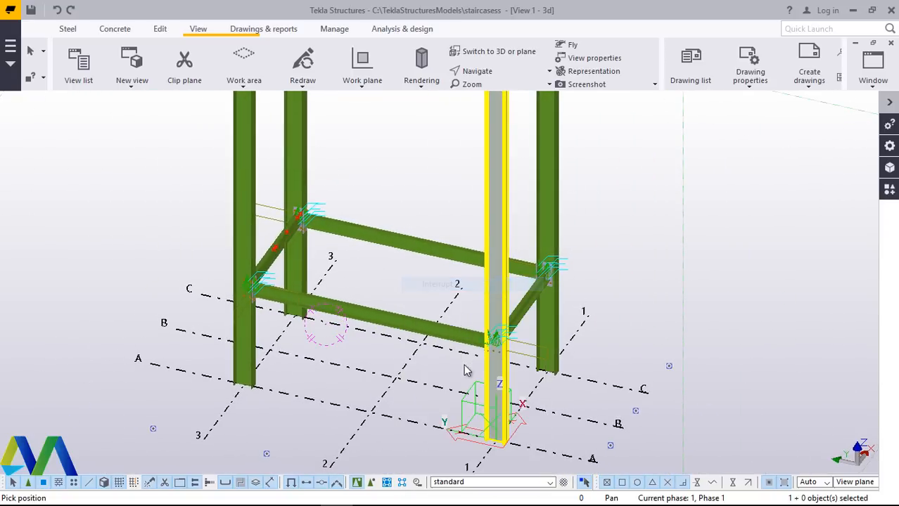
Draw a construction line from grid line B to grid line C, parallel to grid line 1, between grid lines 1 and 2.
{"action": "left_click", "coordinate": [158, 31]}
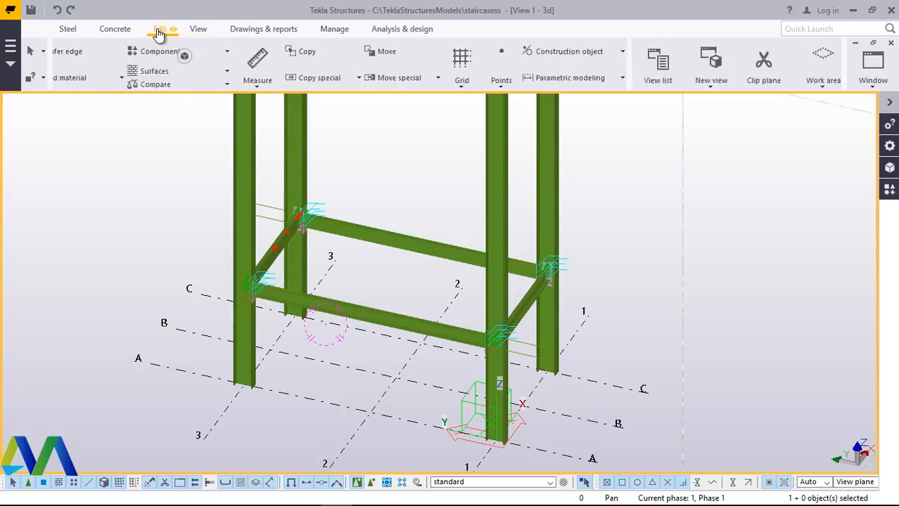
{"action": "left_click", "coordinate": [805, 54]}
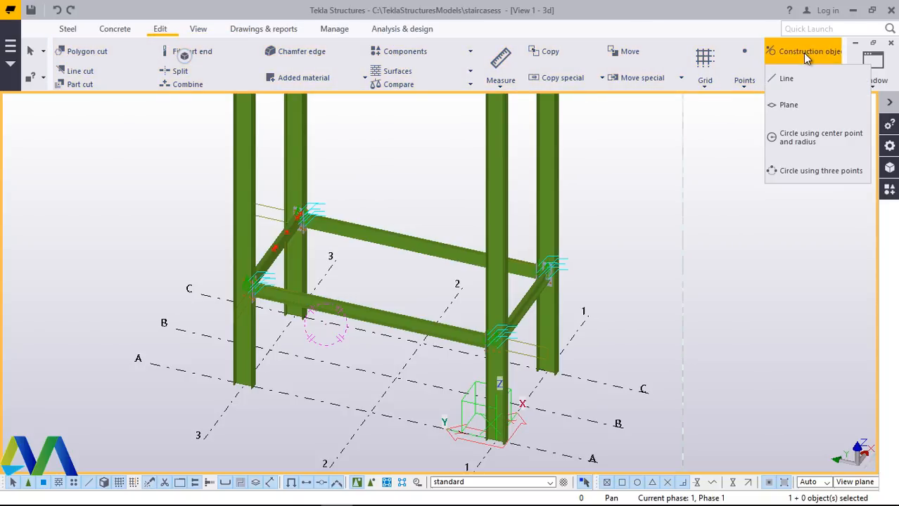
{"action": "left_click", "coordinate": [786, 79]}
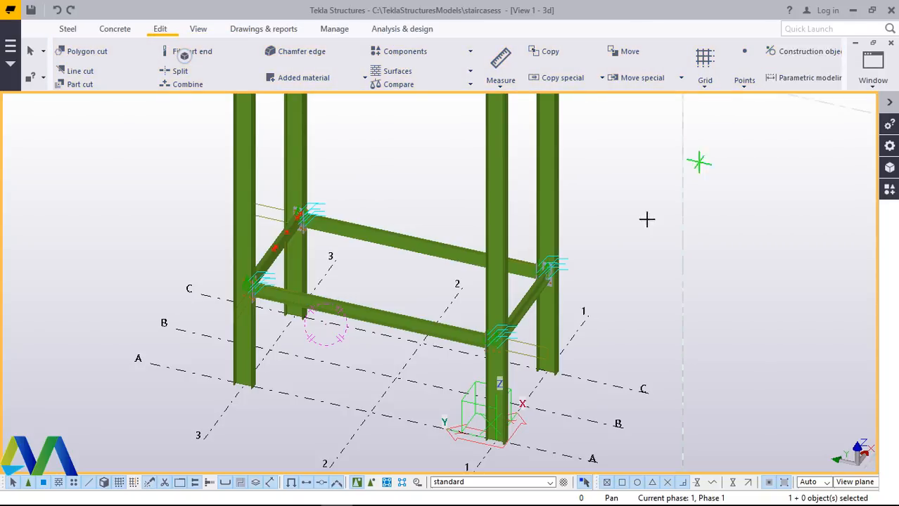
{"action": "scroll", "coordinate": [455, 400], "scroll_direction": "up", "scroll_amount": 2}
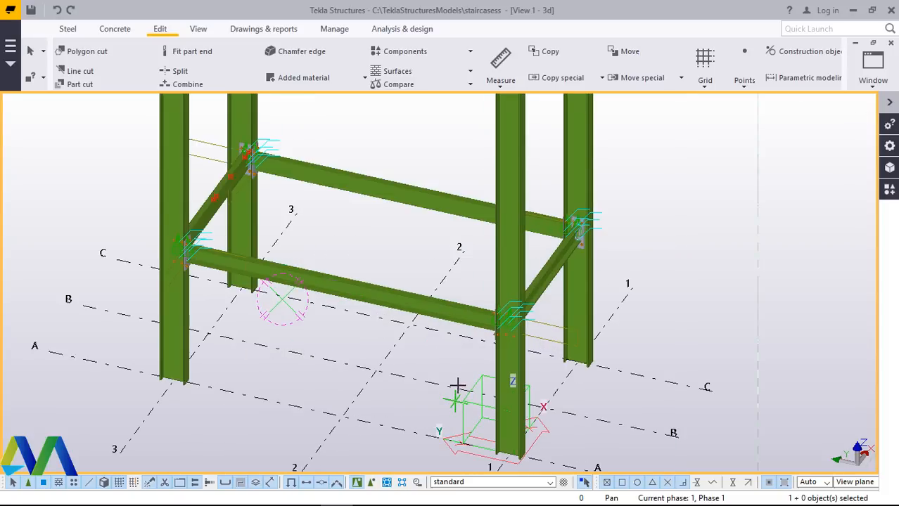
{"action": "scroll", "coordinate": [457, 385], "scroll_direction": "up", "scroll_amount": 2}
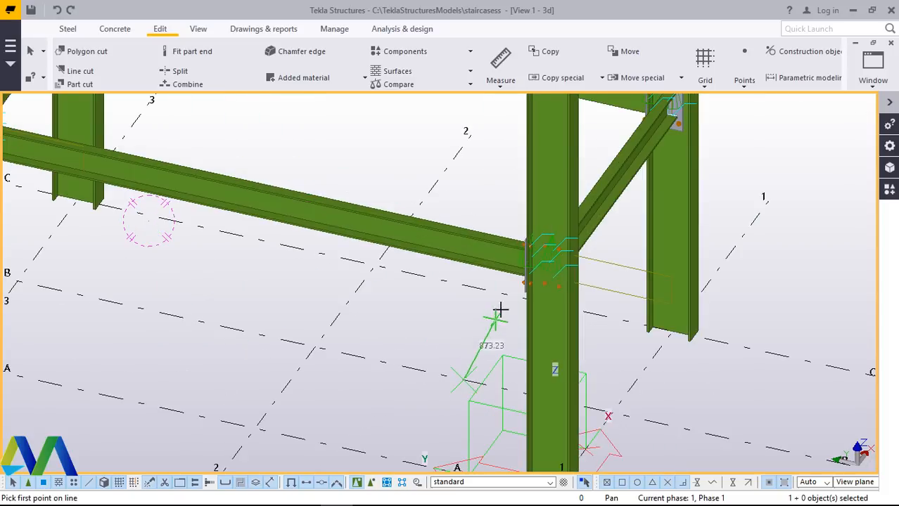
{"action": "left_click", "coordinate": [522, 295]}
{"action": "left_click", "coordinate": [450, 323]}
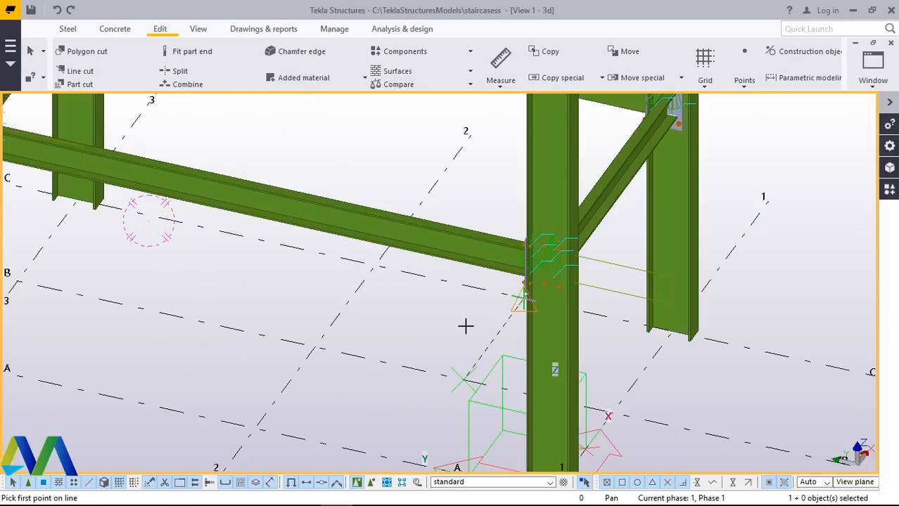
{"action": "right_click", "coordinate": [445, 318]}
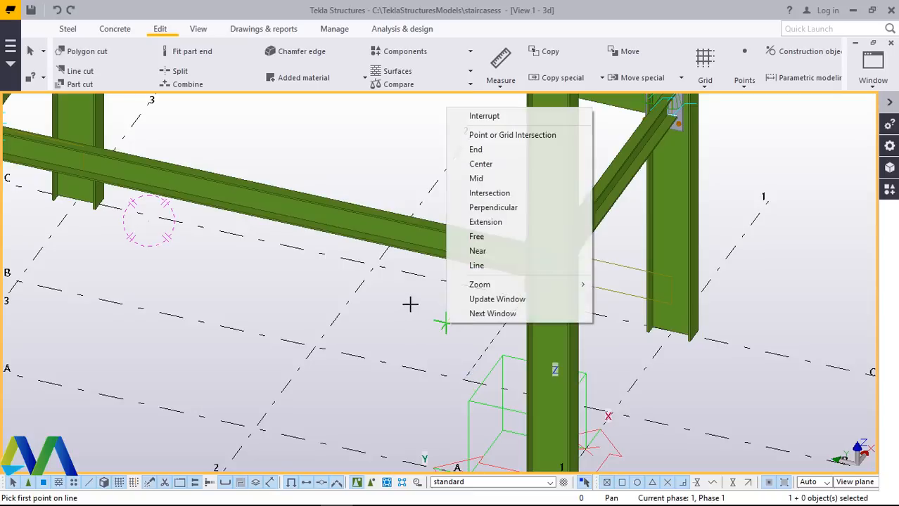
{"action": "left_click", "coordinate": [478, 111]}
Set a rotation point near grid intersection B-2 and turn the model to view the beam frame obliquely from above.
{"action": "scroll", "coordinate": [480, 275], "scroll_direction": "down", "scroll_amount": 5}
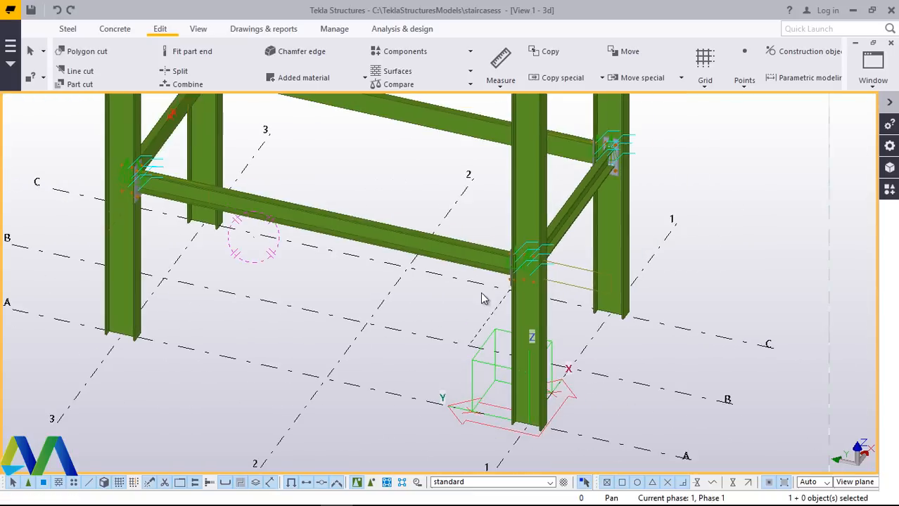
{"action": "scroll", "coordinate": [401, 225], "scroll_direction": "up", "scroll_amount": 2}
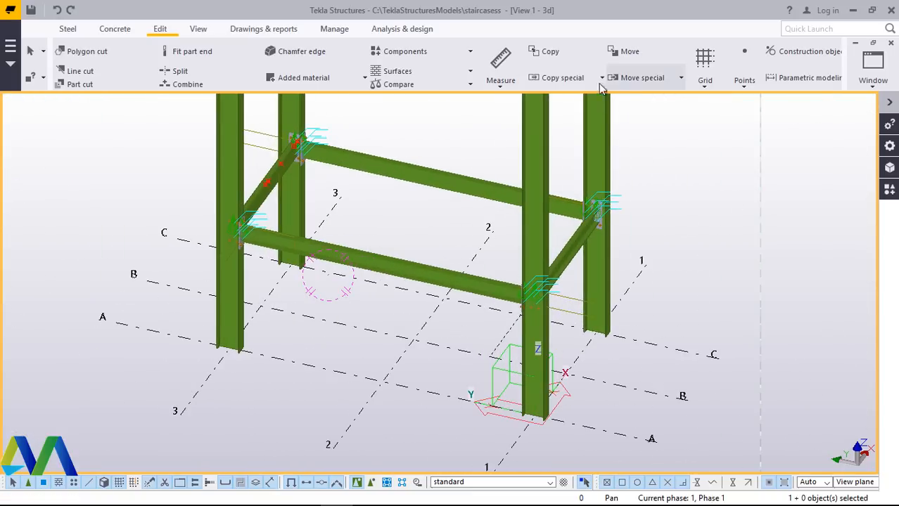
{"action": "left_click", "coordinate": [198, 29]}
{"action": "left_click", "coordinate": [495, 71]}
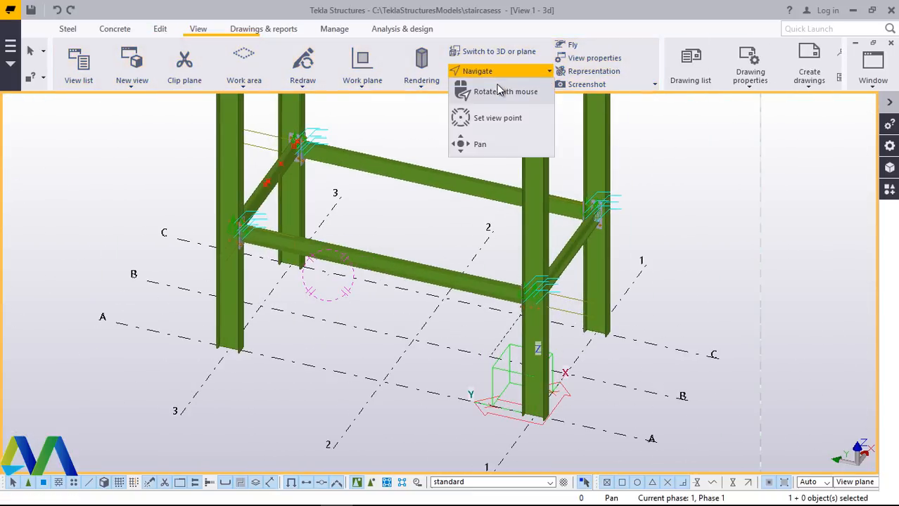
{"action": "left_click", "coordinate": [478, 116]}
{"action": "left_click", "coordinate": [427, 339]}
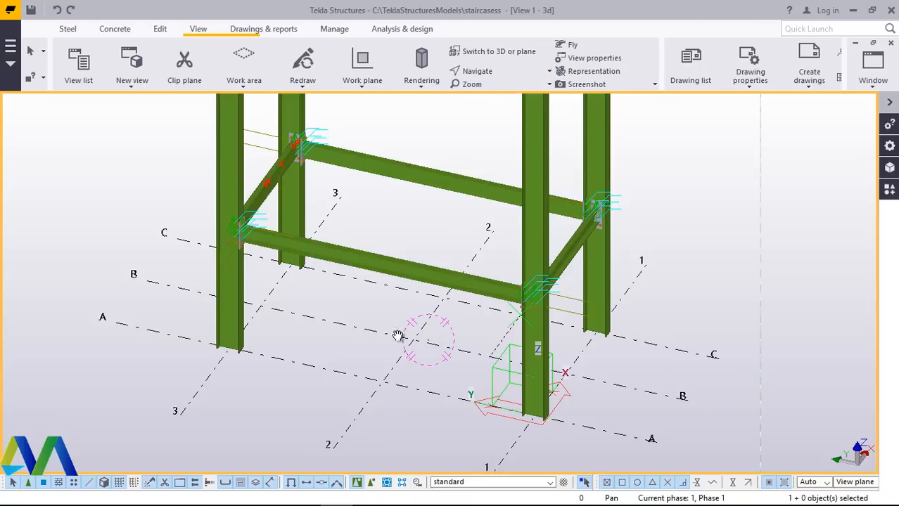
{"action": "middle_click_drag", "start_coordinate": [365, 338], "coordinate": [383, 331], "text": "ctrl"}
{"action": "scroll", "coordinate": [337, 176], "scroll_direction": "up", "scroll_amount": 5}
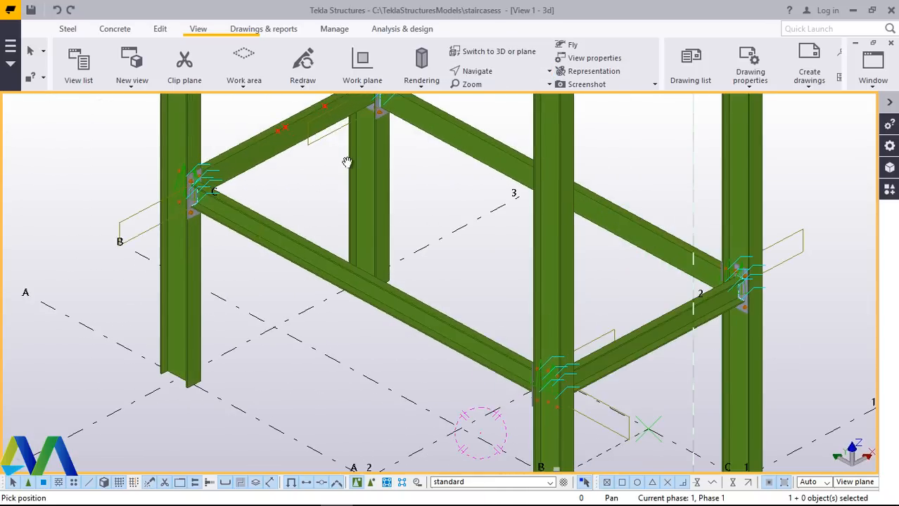
{"action": "scroll", "coordinate": [373, 228], "scroll_direction": "down", "scroll_amount": 3}
{"action": "scroll", "coordinate": [386, 151], "scroll_direction": "up", "scroll_amount": 3}
{"action": "right_click", "coordinate": [401, 175]}
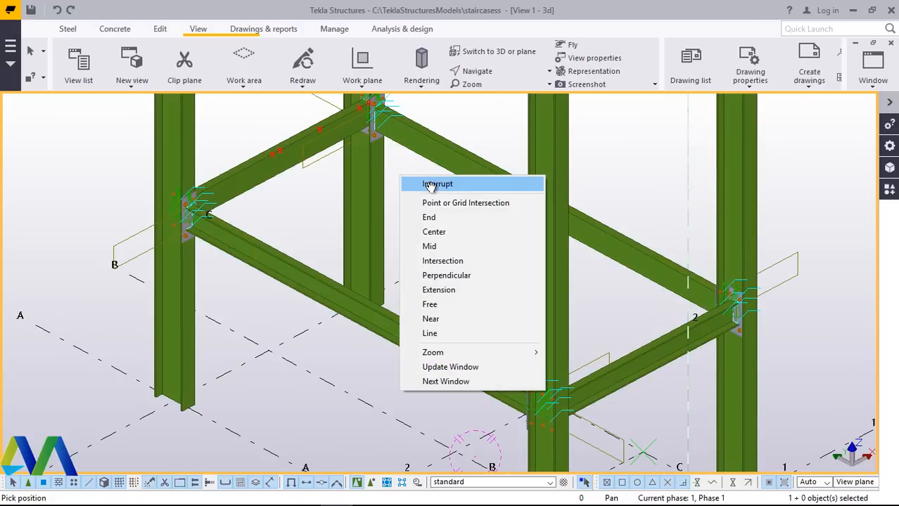
{"action": "left_click", "coordinate": [443, 184]}
Open the applications and components catalog and search it for "poly".
{"action": "left_click", "coordinate": [889, 191]}
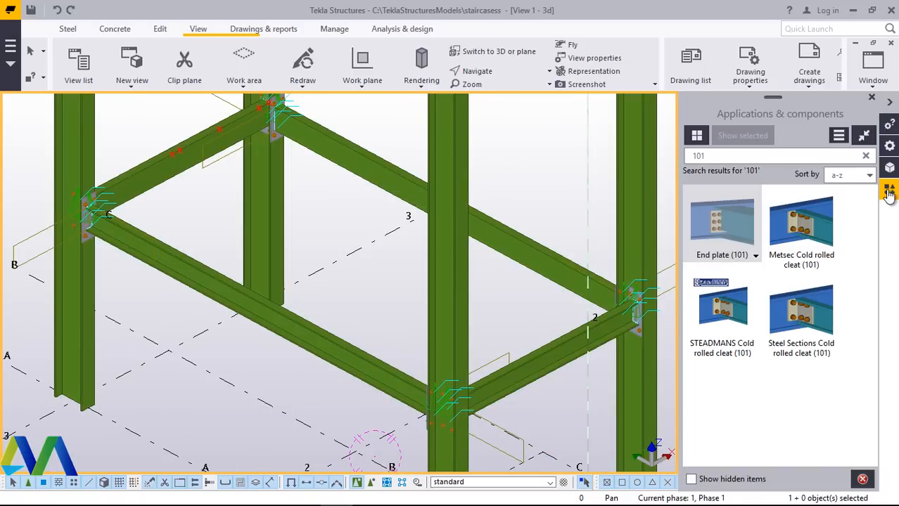
{"action": "left_click", "coordinate": [728, 155]}
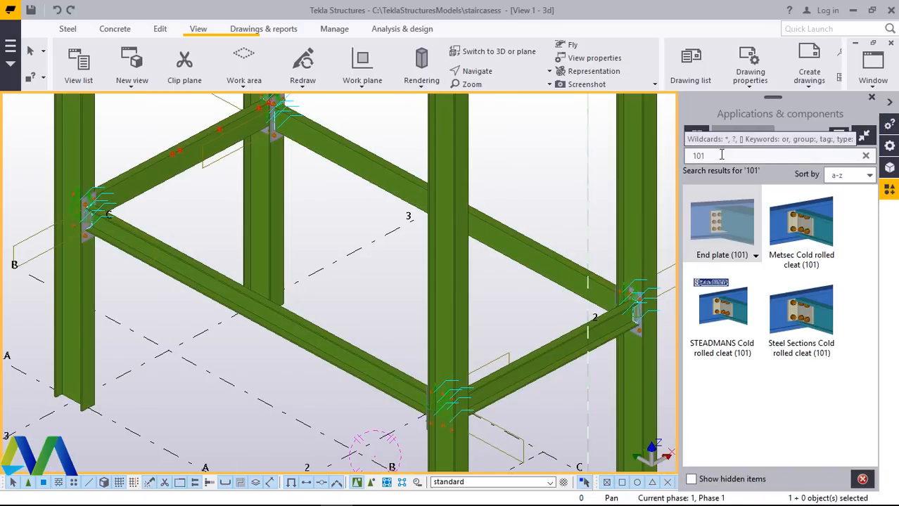
{"action": "key", "text": "BackSpace"}
{"action": "key", "text": "BackSpace"}
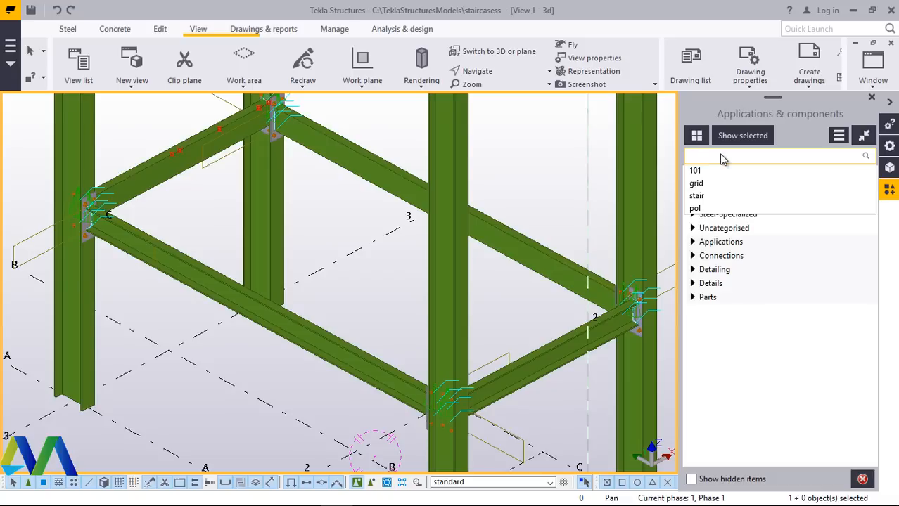
{"action": "type", "text": "p"}
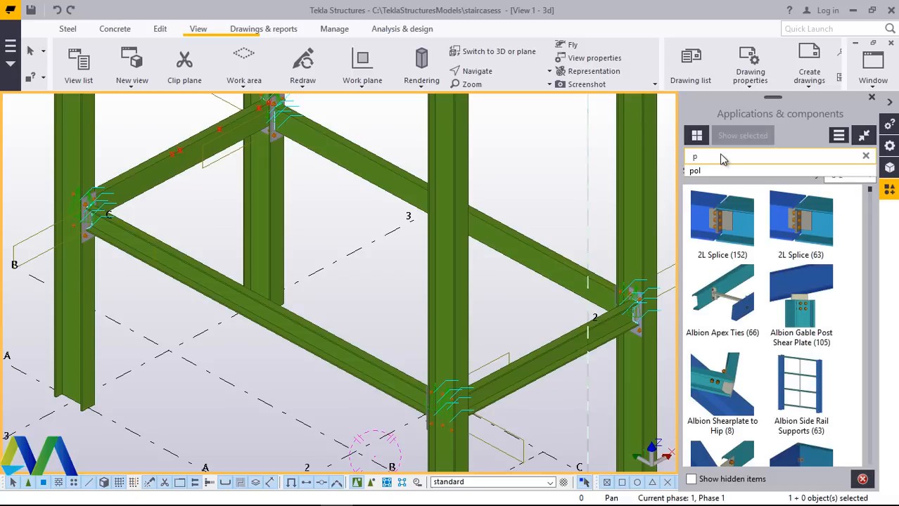
{"action": "type", "text": "oly"}
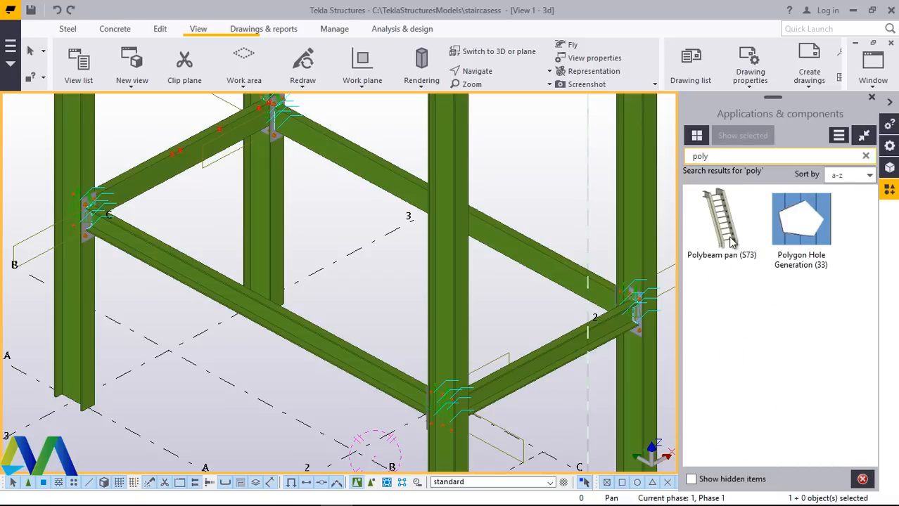
{"action": "left_click", "coordinate": [731, 241]}
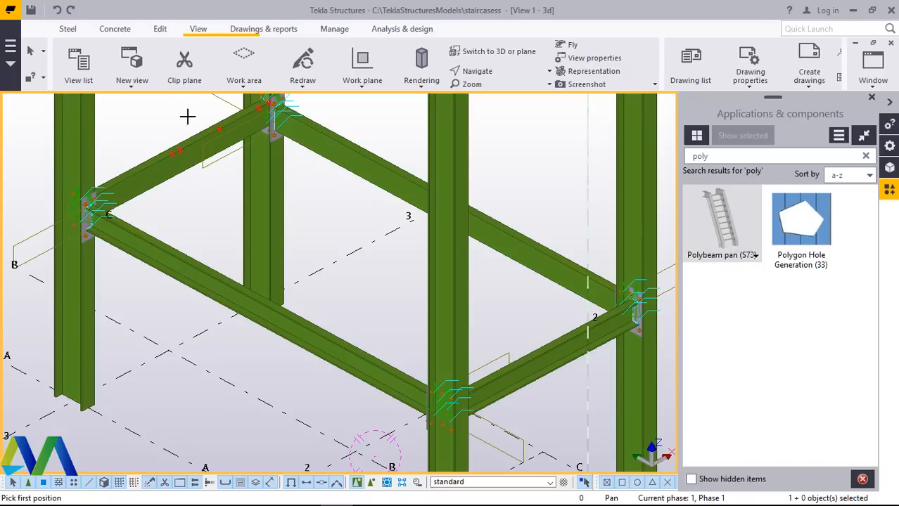
{"action": "scroll", "coordinate": [190, 115], "scroll_direction": "up", "scroll_amount": 5}
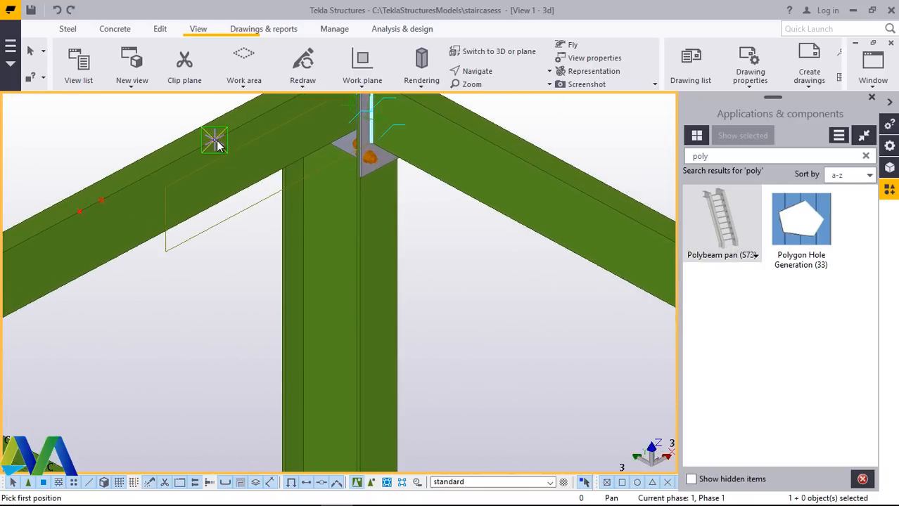
{"action": "left_click", "coordinate": [214, 142]}
{"action": "scroll", "coordinate": [195, 191], "scroll_direction": "down", "scroll_amount": 5}
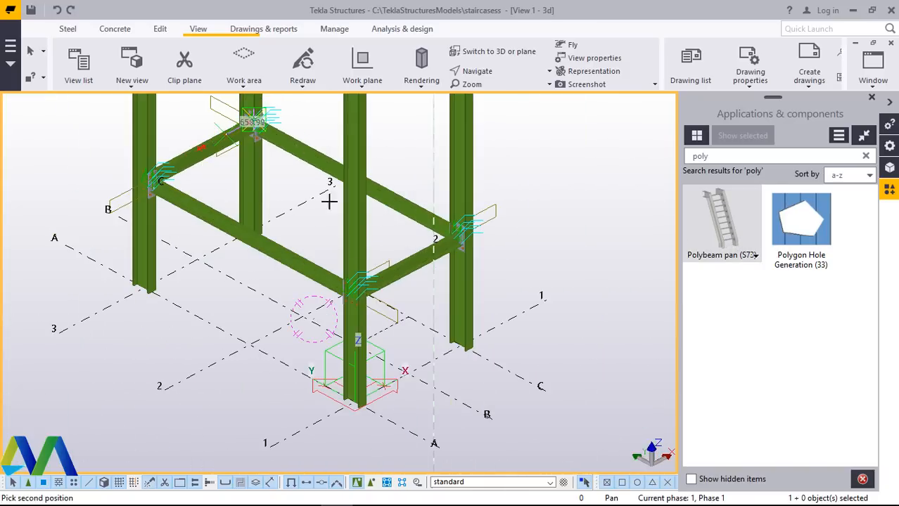
{"action": "scroll", "coordinate": [373, 317], "scroll_direction": "up", "scroll_amount": 3}
{"action": "scroll", "coordinate": [398, 340], "scroll_direction": "up", "scroll_amount": 1}
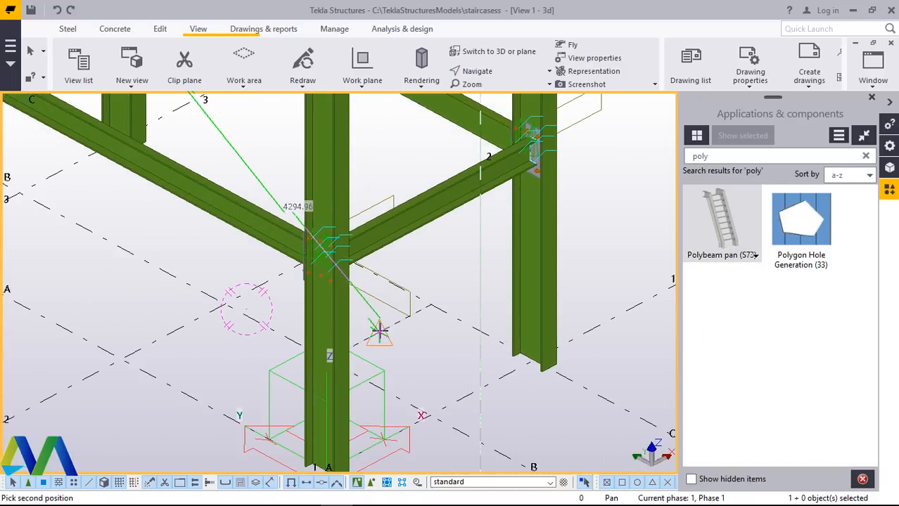
{"action": "scroll", "coordinate": [404, 337], "scroll_direction": "down", "scroll_amount": 3}
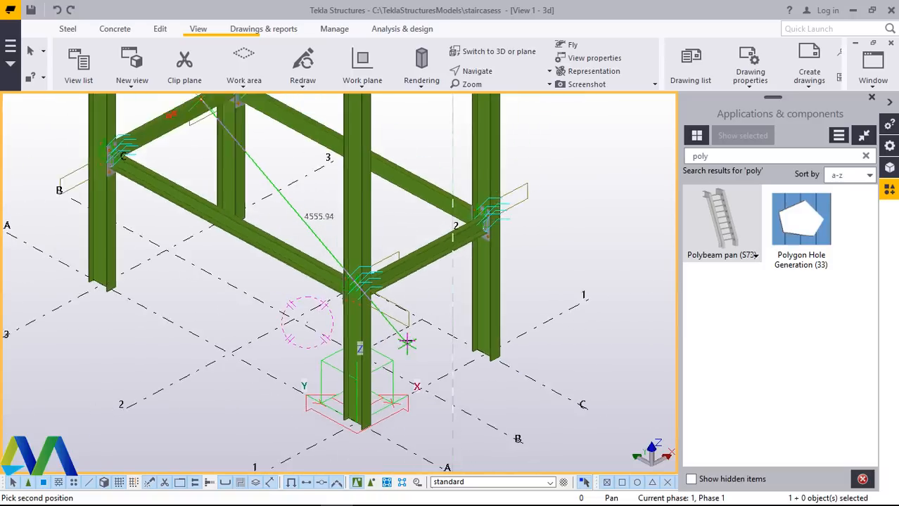
{"action": "scroll", "coordinate": [401, 343], "scroll_direction": "down", "scroll_amount": 1}
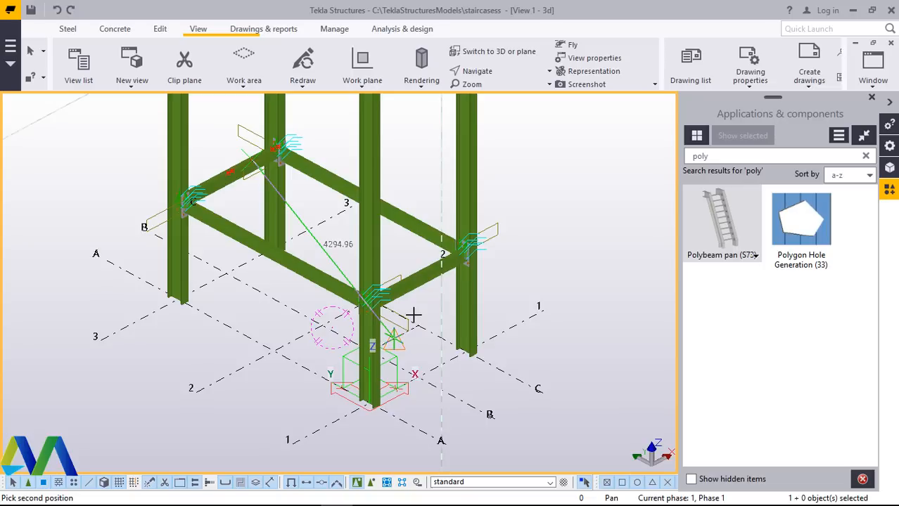
{"action": "right_click", "coordinate": [417, 141]}
{"action": "left_click", "coordinate": [450, 149]}
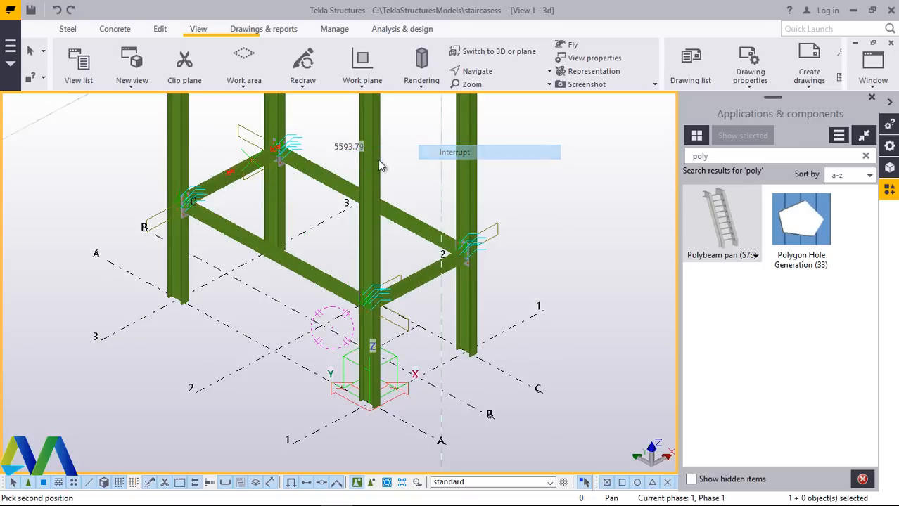
{"action": "scroll", "coordinate": [239, 163], "scroll_direction": "up", "scroll_amount": 6}
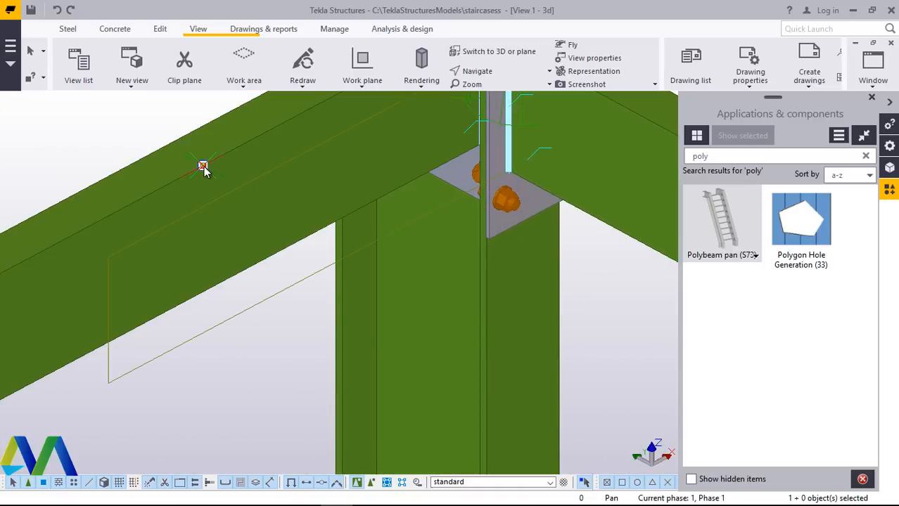
{"action": "right_click", "coordinate": [203, 167]}
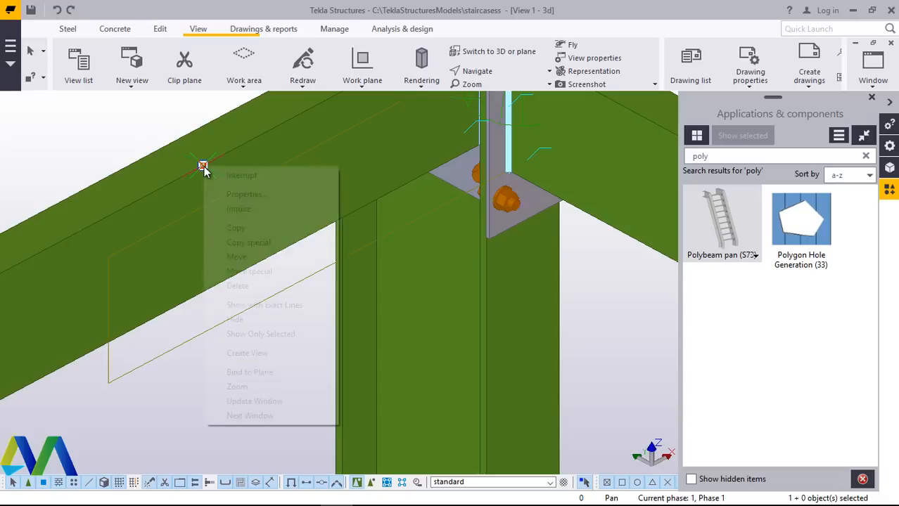
{"action": "left_click", "coordinate": [236, 229]}
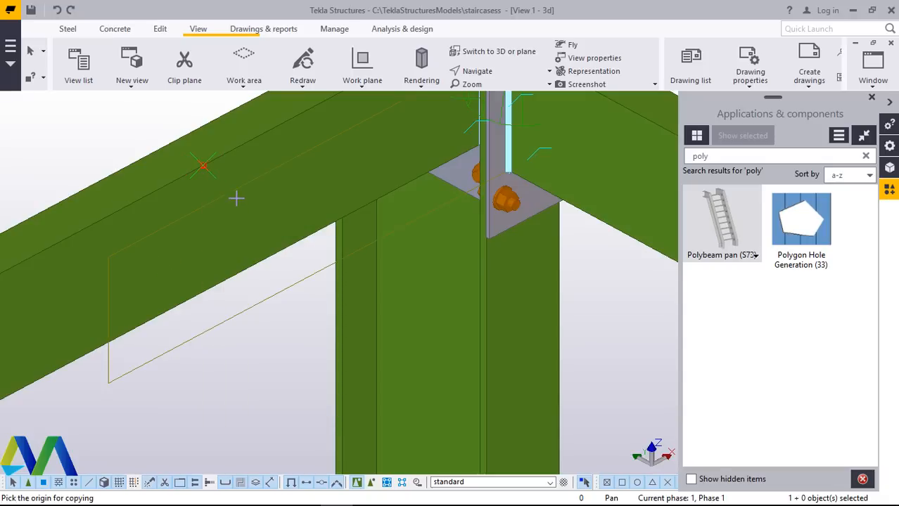
{"action": "right_click", "coordinate": [203, 165]}
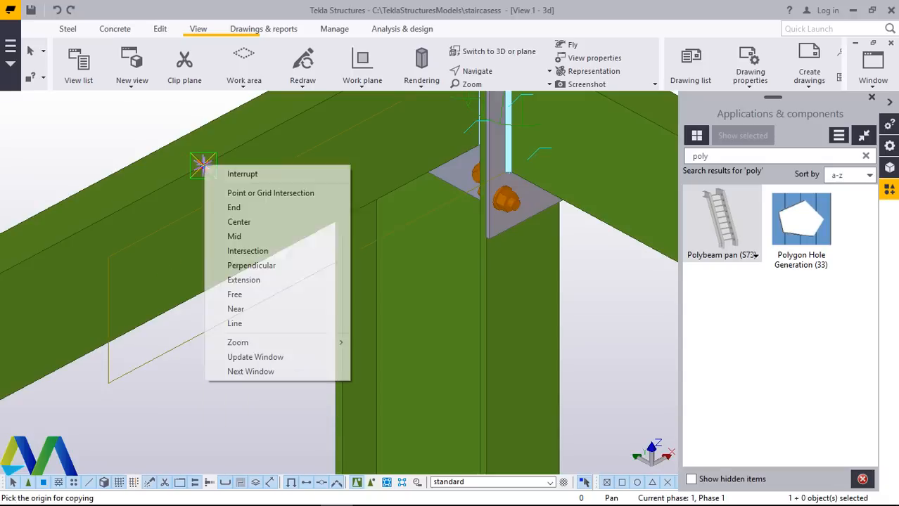
{"action": "left_click", "coordinate": [232, 172]}
{"action": "right_click", "coordinate": [119, 118]}
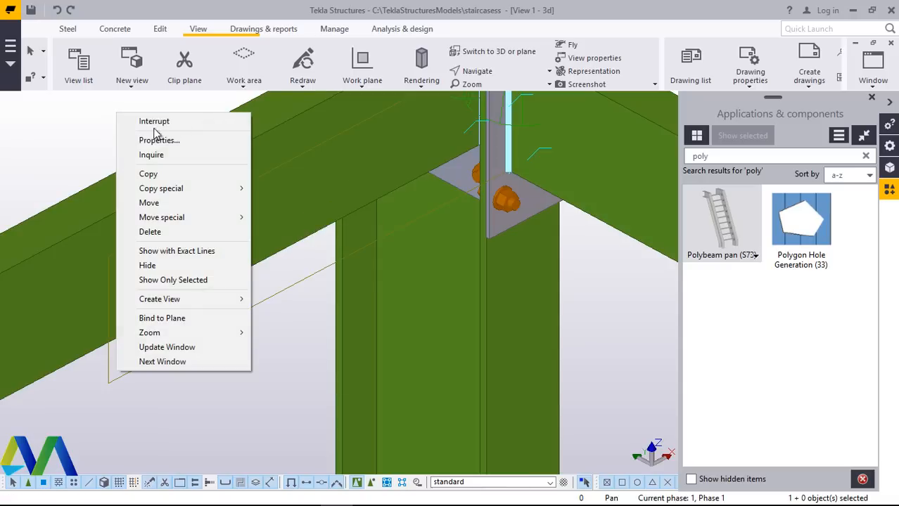
{"action": "left_click", "coordinate": [74, 126]}
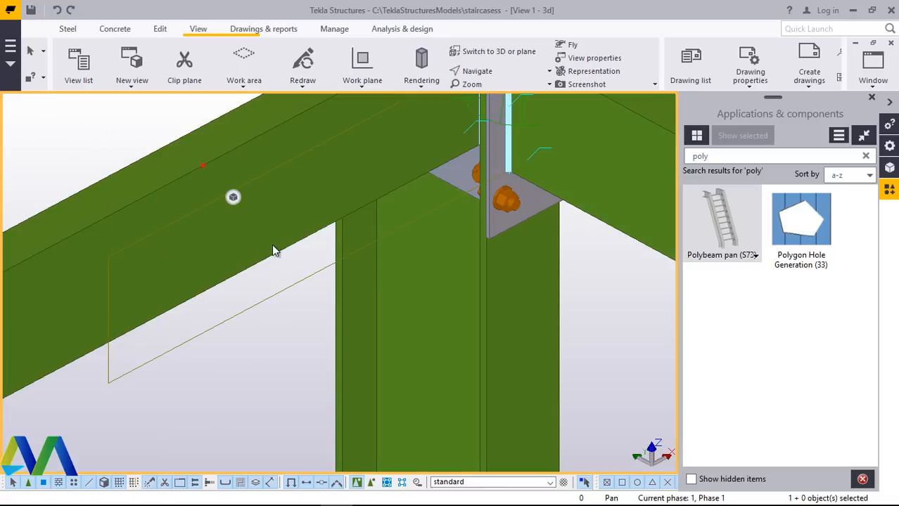
Copy the point on the grid line 3 beam to the midpoint of the construction line between grid lines B and C.
{"action": "left_click", "coordinate": [204, 174]}
{"action": "left_click", "coordinate": [164, 144]}
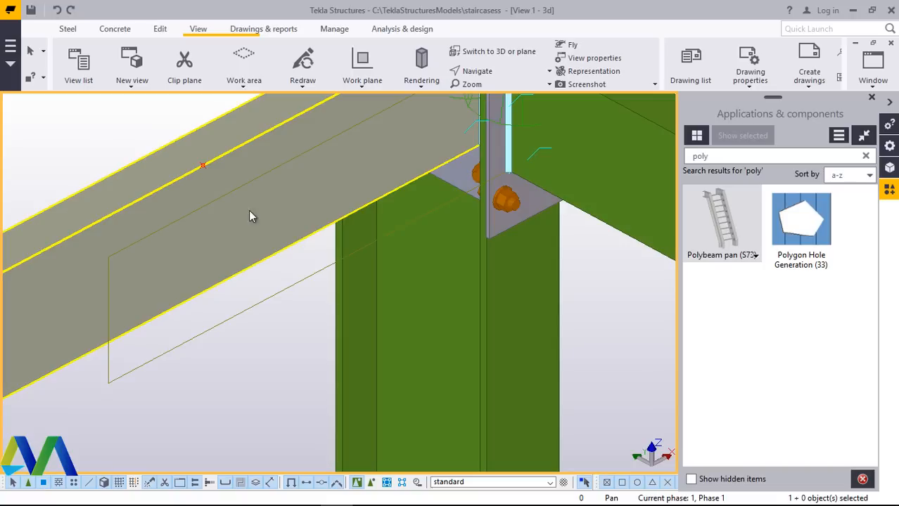
{"action": "scroll", "coordinate": [223, 201], "scroll_direction": "down", "scroll_amount": 3}
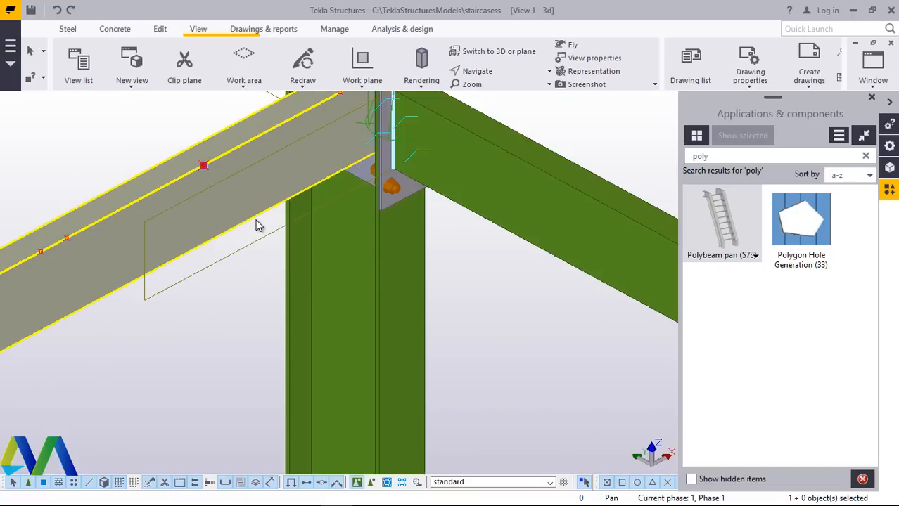
{"action": "scroll", "coordinate": [231, 200], "scroll_direction": "up", "scroll_amount": 5}
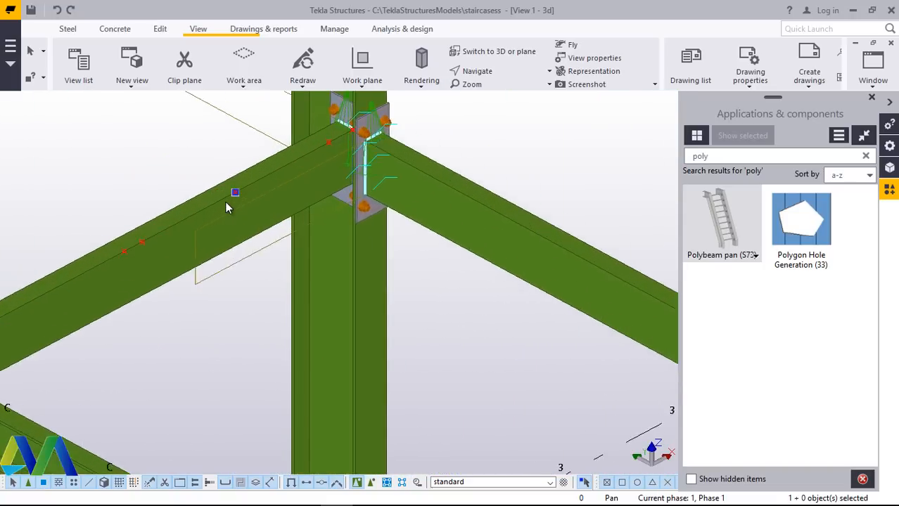
{"action": "right_click", "coordinate": [127, 144]}
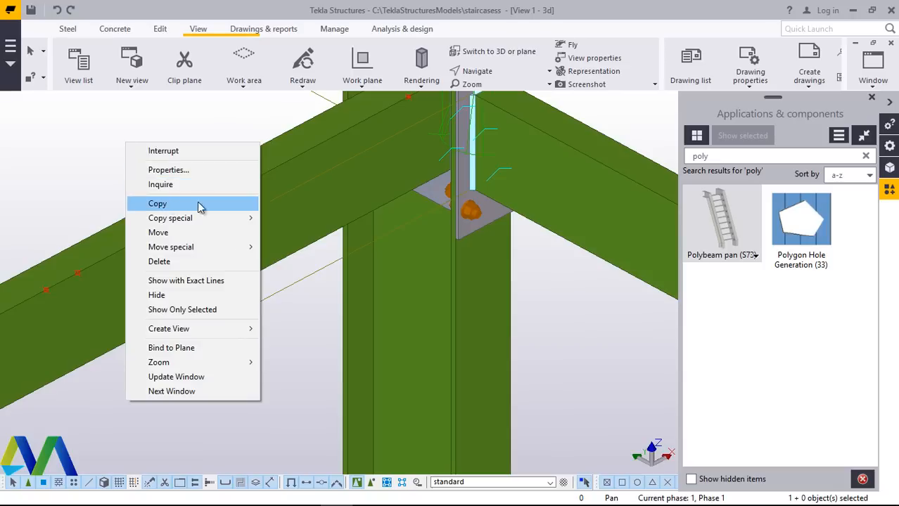
{"action": "left_click", "coordinate": [200, 202]}
{"action": "left_click", "coordinate": [191, 146]}
{"action": "scroll", "coordinate": [200, 140], "scroll_direction": "down", "scroll_amount": 5}
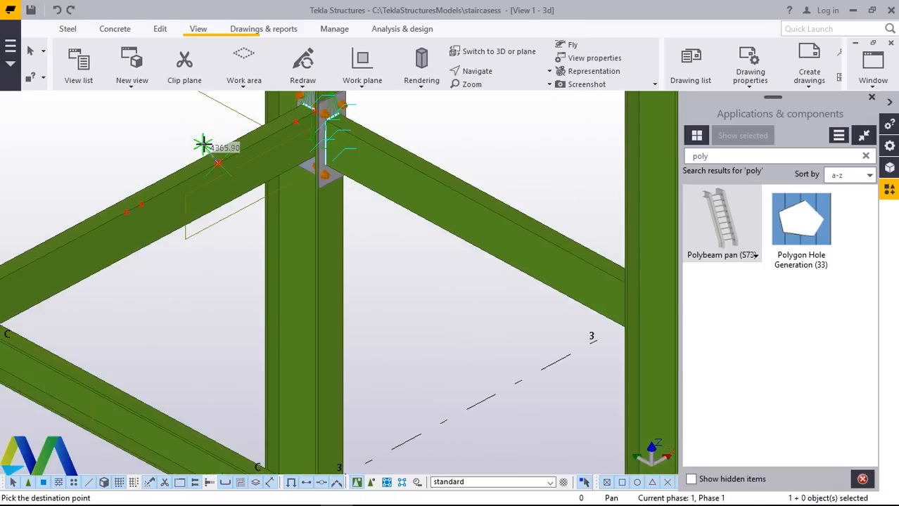
{"action": "scroll", "coordinate": [401, 355], "scroll_direction": "down", "scroll_amount": 3}
{"action": "scroll", "coordinate": [391, 346], "scroll_direction": "up", "scroll_amount": 5}
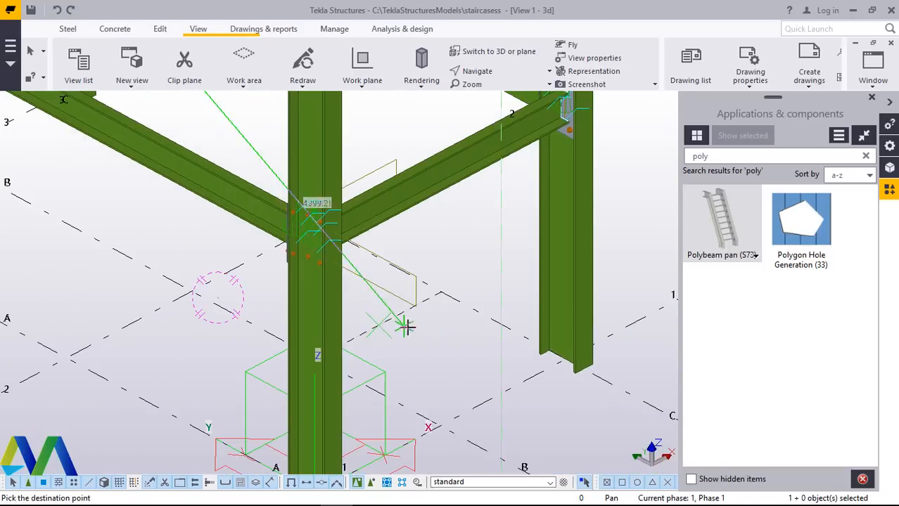
{"action": "right_click", "coordinate": [413, 328]}
{"action": "left_click", "coordinate": [451, 122]}
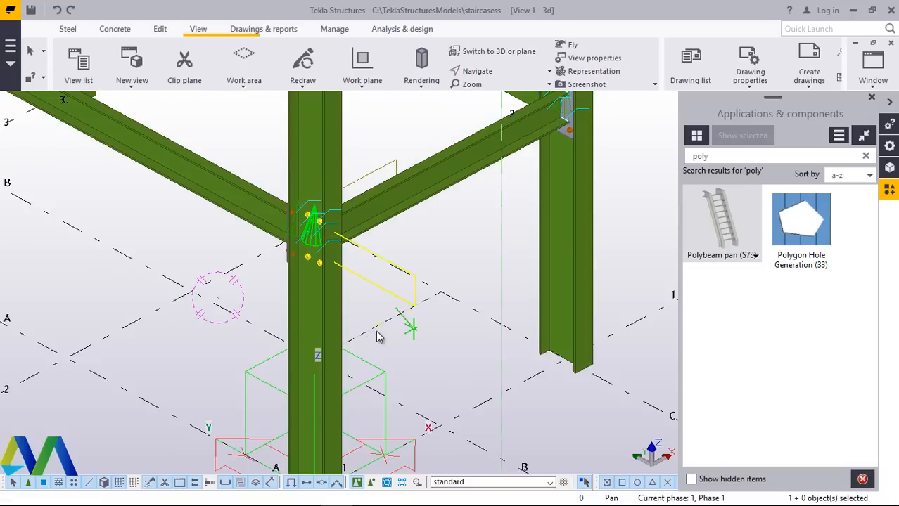
Place a Polybeam pan (S73) stair from the point on the grid line 3 beam down to the construction line's midpoint.
{"action": "scroll", "coordinate": [380, 336], "scroll_direction": "up", "scroll_amount": 8}
{"action": "scroll", "coordinate": [368, 330], "scroll_direction": "up", "scroll_amount": 4}
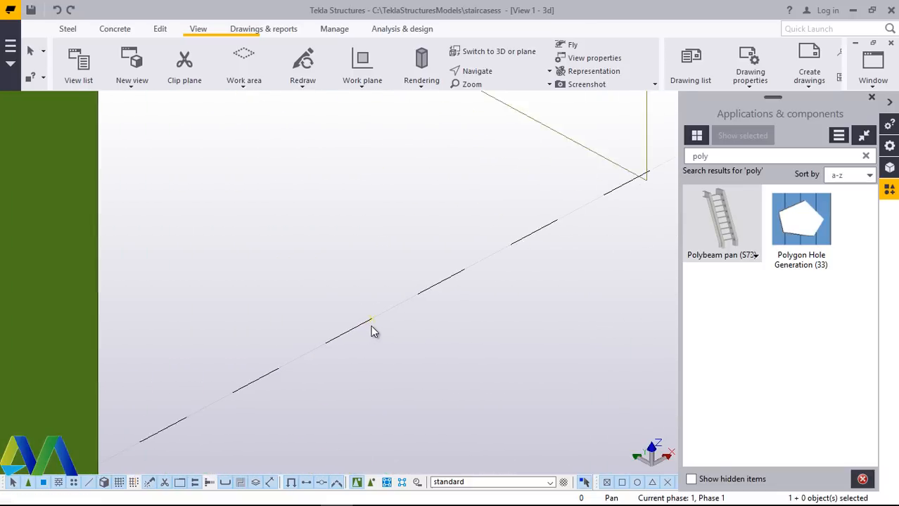
{"action": "scroll", "coordinate": [420, 342], "scroll_direction": "down", "scroll_amount": 8}
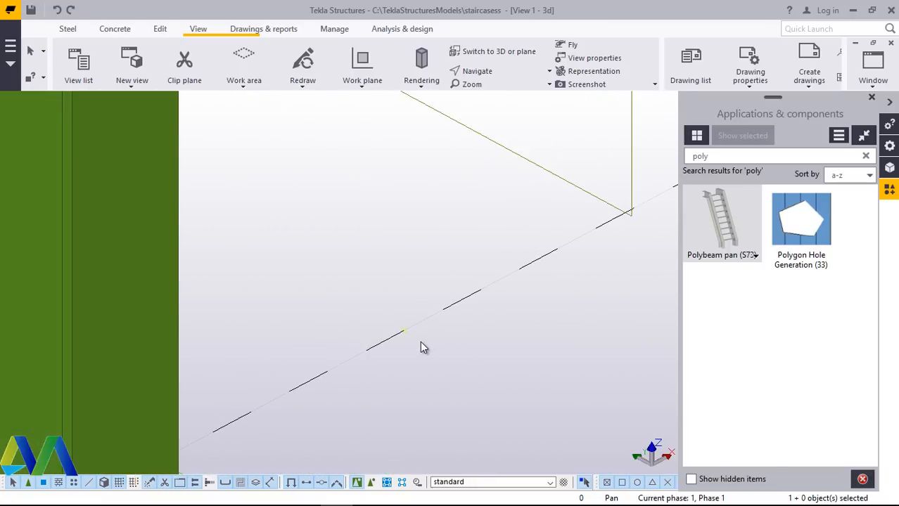
{"action": "scroll", "coordinate": [415, 345], "scroll_direction": "down", "scroll_amount": 5}
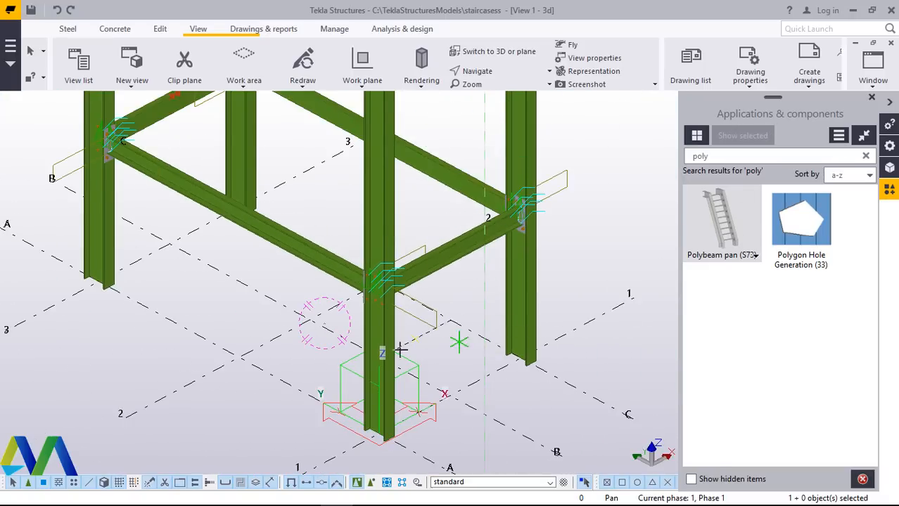
{"action": "scroll", "coordinate": [400, 353], "scroll_direction": "down", "scroll_amount": 2}
{"action": "scroll", "coordinate": [262, 130], "scroll_direction": "up", "scroll_amount": 4}
{"action": "scroll", "coordinate": [259, 130], "scroll_direction": "up", "scroll_amount": 5}
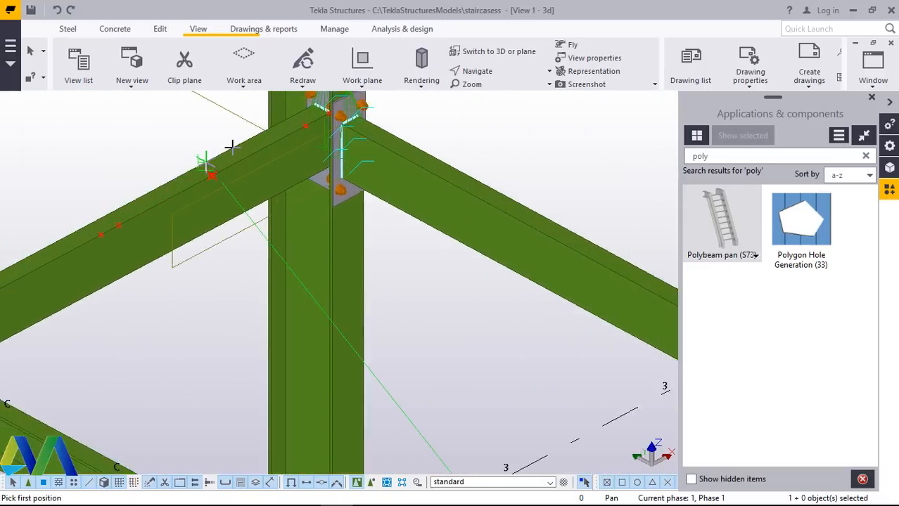
{"action": "left_click", "coordinate": [187, 200]}
{"action": "scroll", "coordinate": [207, 149], "scroll_direction": "down", "scroll_amount": 3}
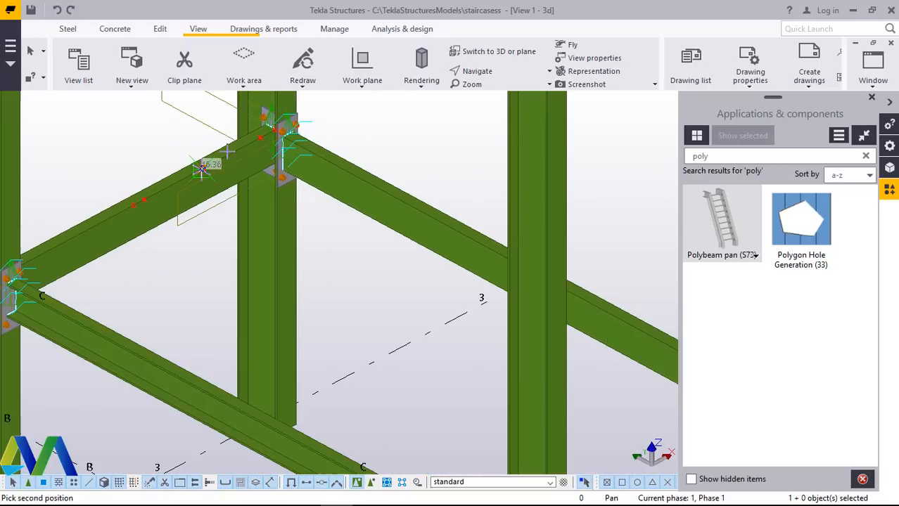
{"action": "scroll", "coordinate": [271, 150], "scroll_direction": "down", "scroll_amount": 3}
{"action": "scroll", "coordinate": [345, 295], "scroll_direction": "up", "scroll_amount": 5}
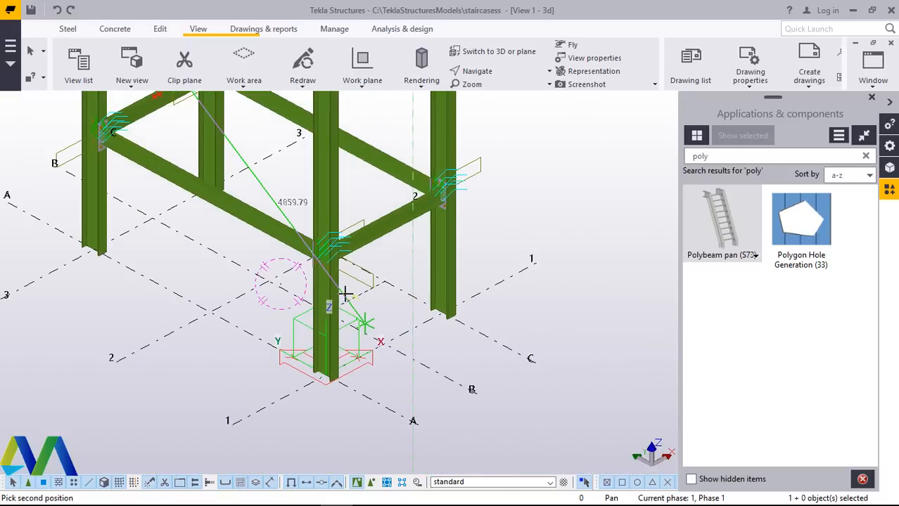
{"action": "scroll", "coordinate": [355, 267], "scroll_direction": "up", "scroll_amount": 4}
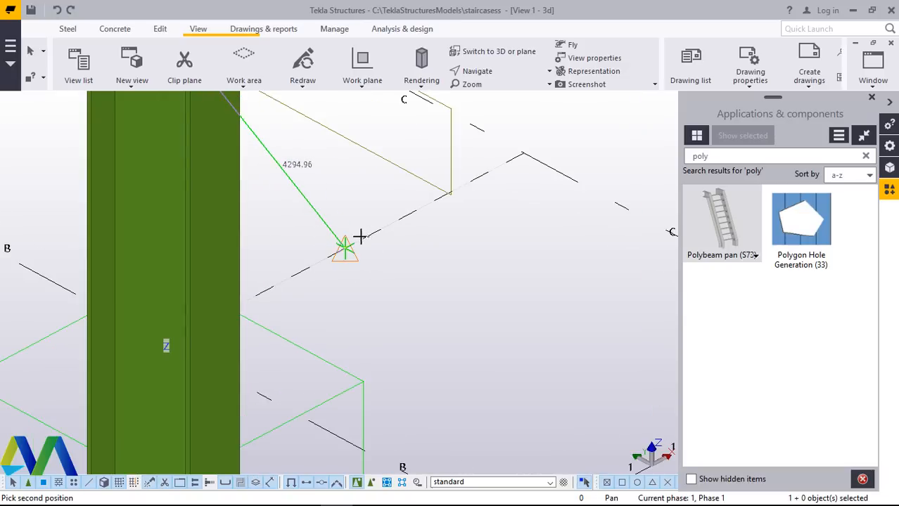
{"action": "left_click", "coordinate": [344, 246]}
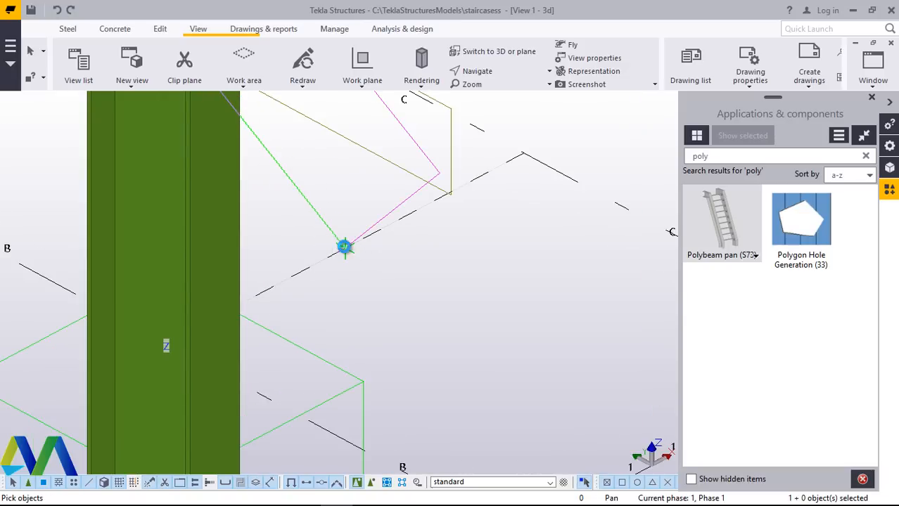
{"action": "scroll", "coordinate": [407, 301], "scroll_direction": "down", "scroll_amount": 5}
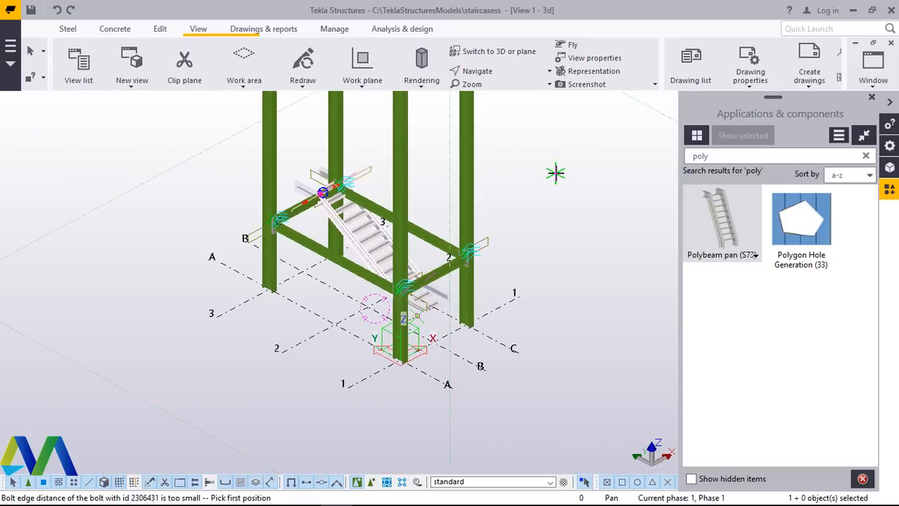
{"action": "right_click", "coordinate": [556, 176]}
{"action": "left_click", "coordinate": [587, 182]}
Move the stair from its upper stringer's end corner onto the top flange edge of the grid line 3 beam.
{"action": "scroll", "coordinate": [320, 172], "scroll_direction": "up", "scroll_amount": 2}
{"action": "scroll", "coordinate": [320, 172], "scroll_direction": "up", "scroll_amount": 6}
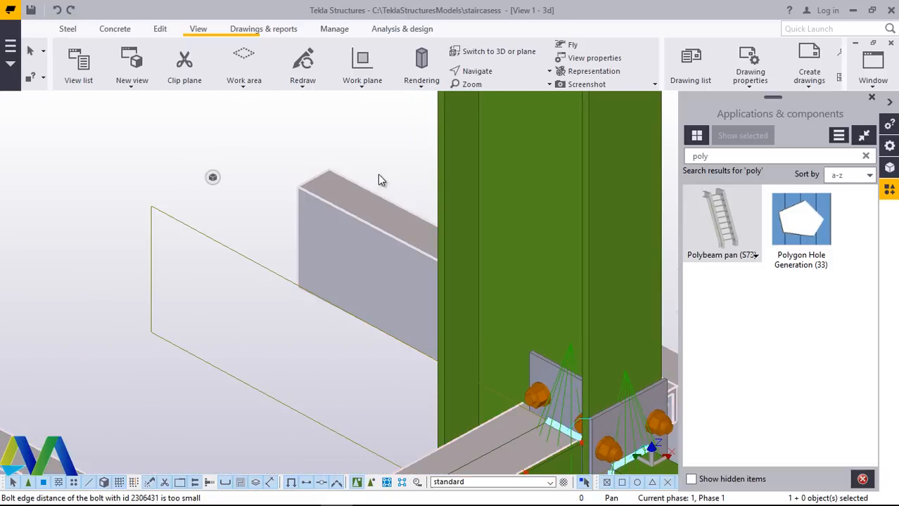
{"action": "right_click", "coordinate": [120, 156]}
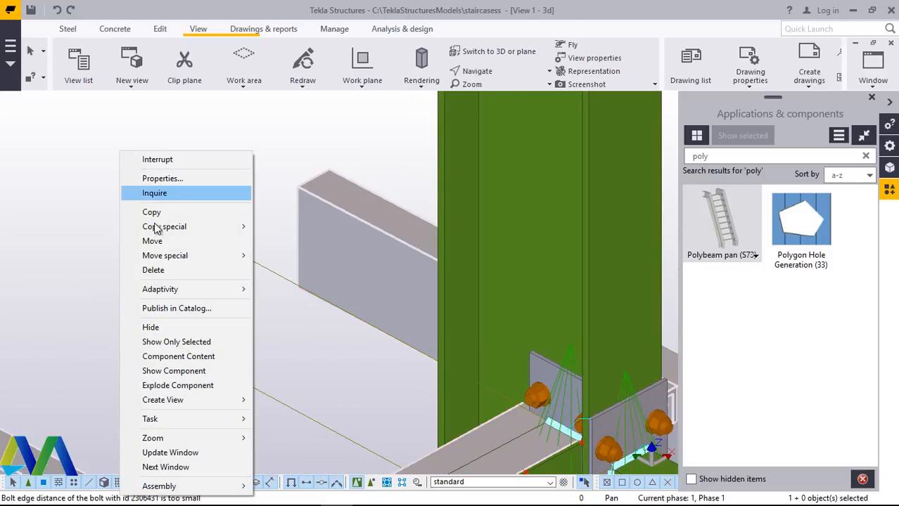
{"action": "left_click", "coordinate": [169, 239]}
{"action": "scroll", "coordinate": [321, 184], "scroll_direction": "up", "scroll_amount": 6}
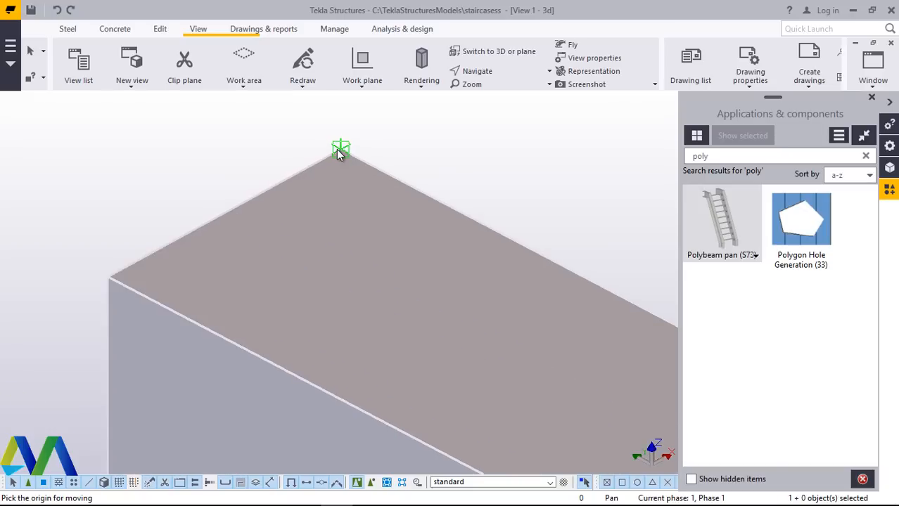
{"action": "left_click", "coordinate": [339, 149]}
{"action": "scroll", "coordinate": [324, 144], "scroll_direction": "down", "scroll_amount": 5}
{"action": "scroll", "coordinate": [328, 134], "scroll_direction": "down", "scroll_amount": 5}
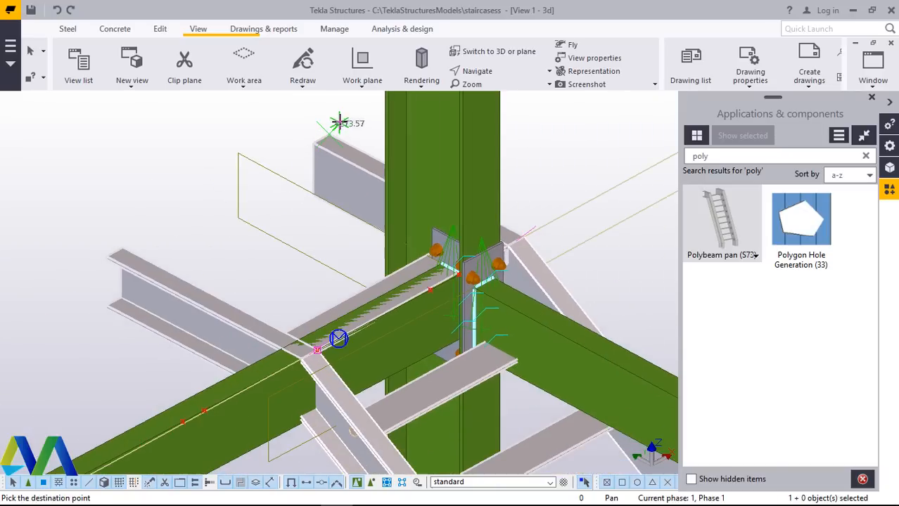
{"action": "scroll", "coordinate": [403, 272], "scroll_direction": "up", "scroll_amount": 5}
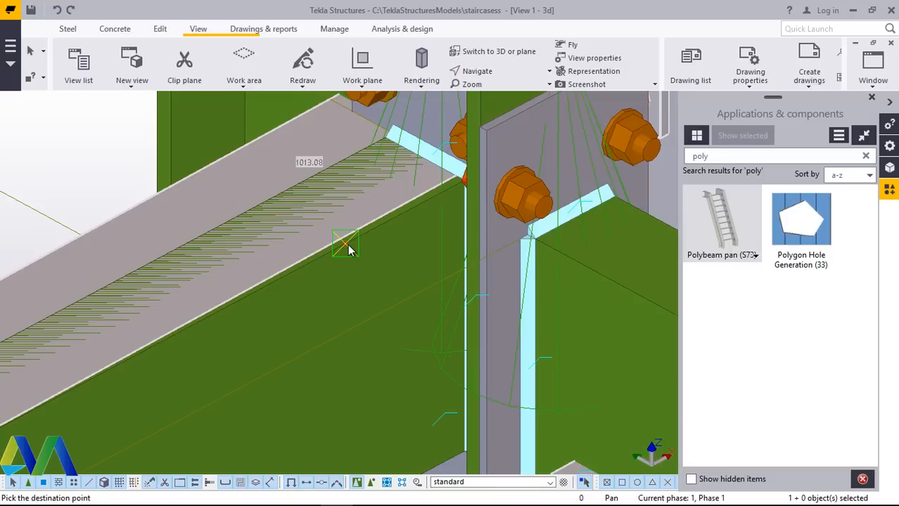
{"action": "left_click", "coordinate": [348, 249]}
{"action": "scroll", "coordinate": [431, 229], "scroll_direction": "down", "scroll_amount": 5}
{"action": "scroll", "coordinate": [431, 227], "scroll_direction": "up", "scroll_amount": 2}
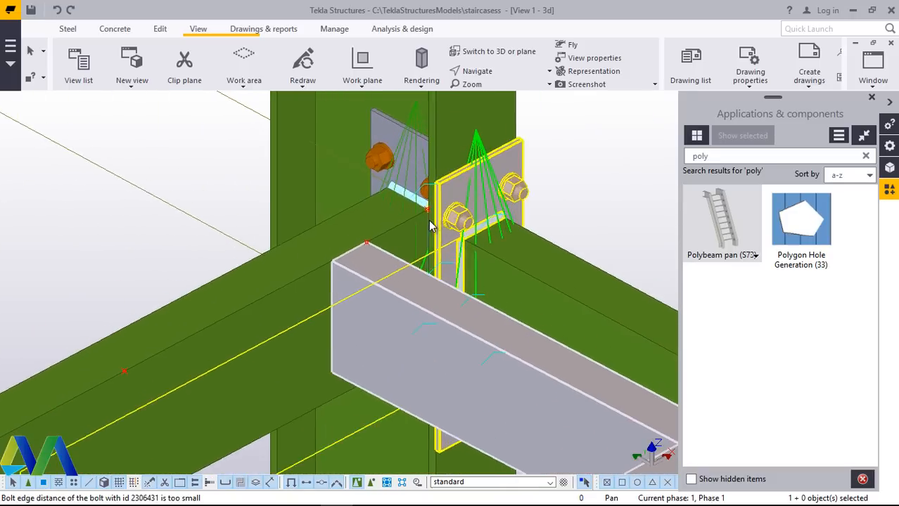
{"action": "scroll", "coordinate": [431, 226], "scroll_direction": "up", "scroll_amount": 2}
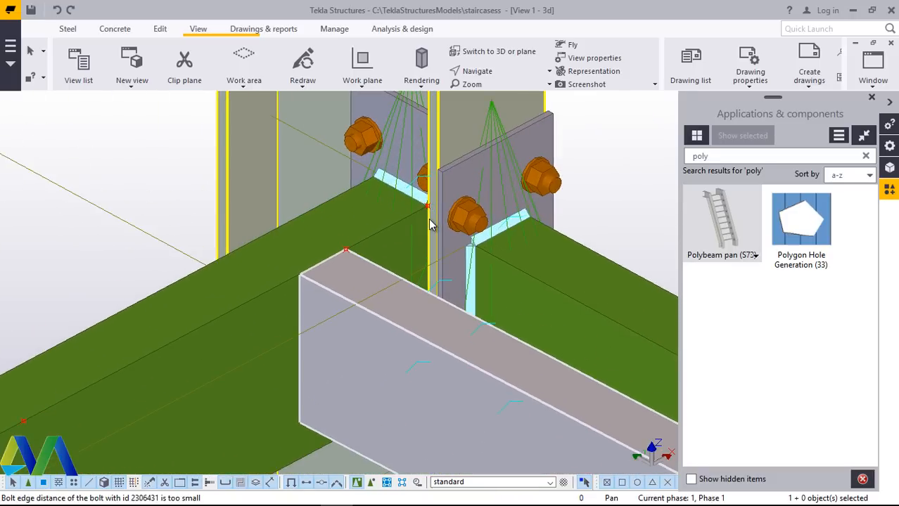
Add points at any position at the upper end corners of both stair stringers on the grid line 3 beam.
{"action": "left_click", "coordinate": [161, 29]}
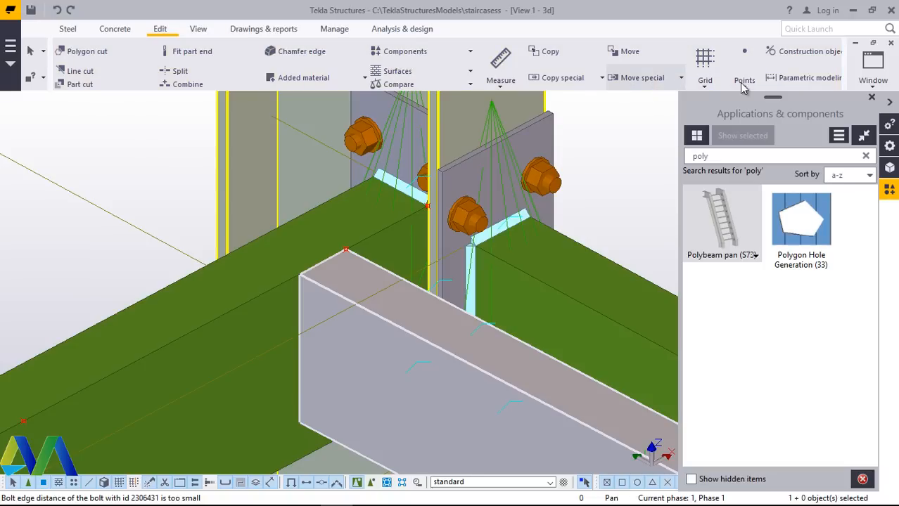
{"action": "left_click", "coordinate": [745, 85]}
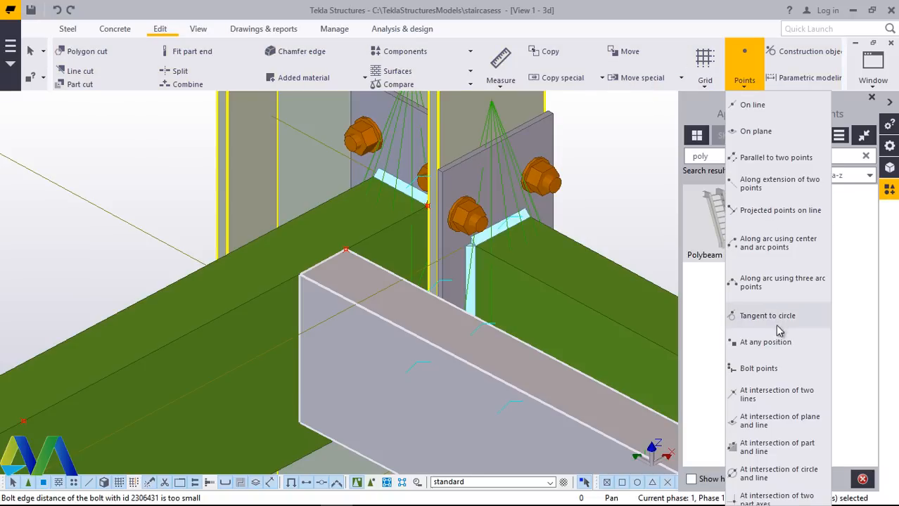
{"action": "left_click", "coordinate": [767, 343]}
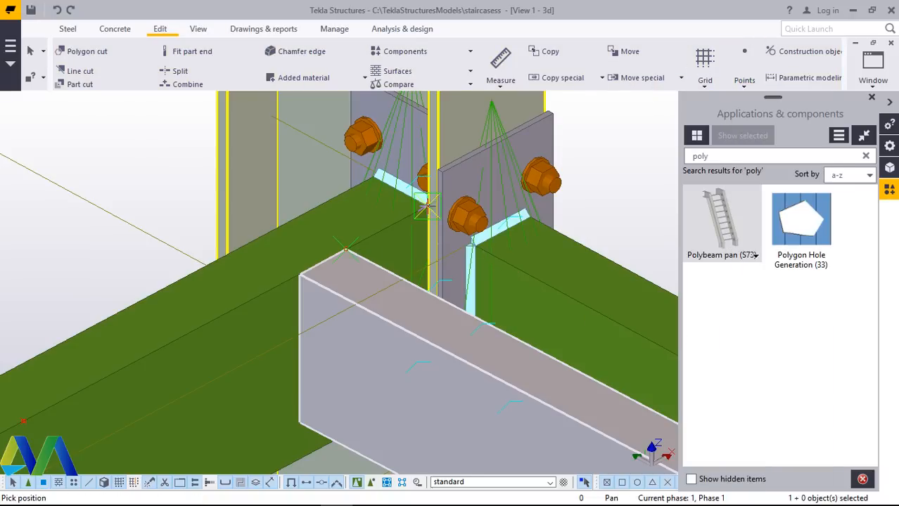
{"action": "left_click", "coordinate": [367, 239]}
{"action": "scroll", "coordinate": [436, 165], "scroll_direction": "down", "scroll_amount": 5}
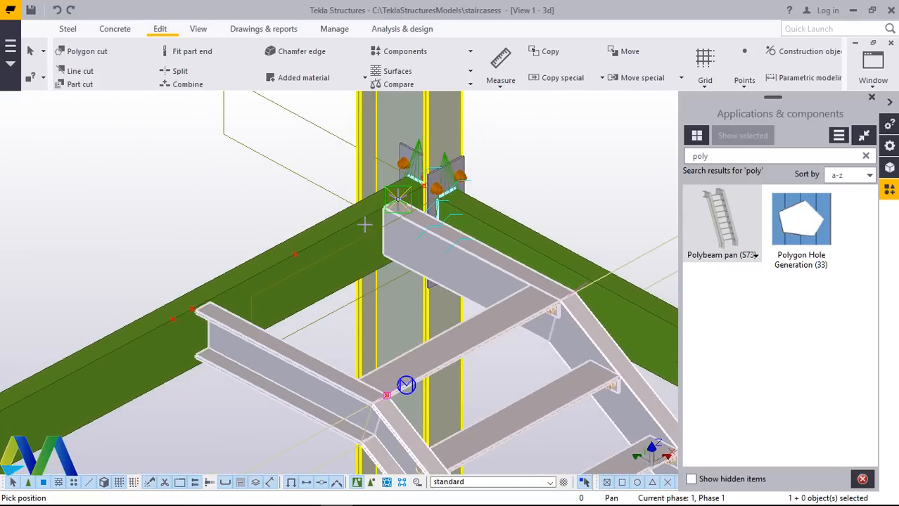
{"action": "left_click", "coordinate": [193, 308]}
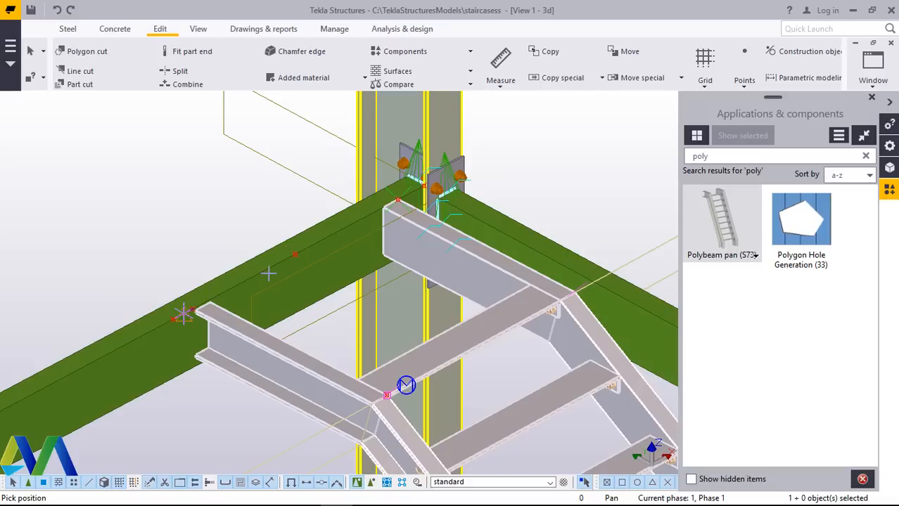
{"action": "scroll", "coordinate": [288, 169], "scroll_direction": "down", "scroll_amount": 2}
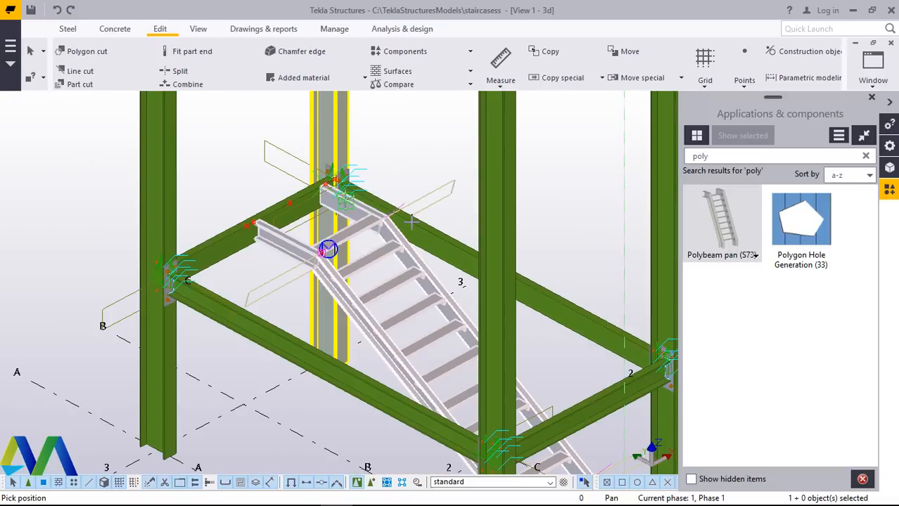
{"action": "scroll", "coordinate": [394, 260], "scroll_direction": "down", "scroll_amount": 2}
{"action": "scroll", "coordinate": [524, 415], "scroll_direction": "down", "scroll_amount": 1}
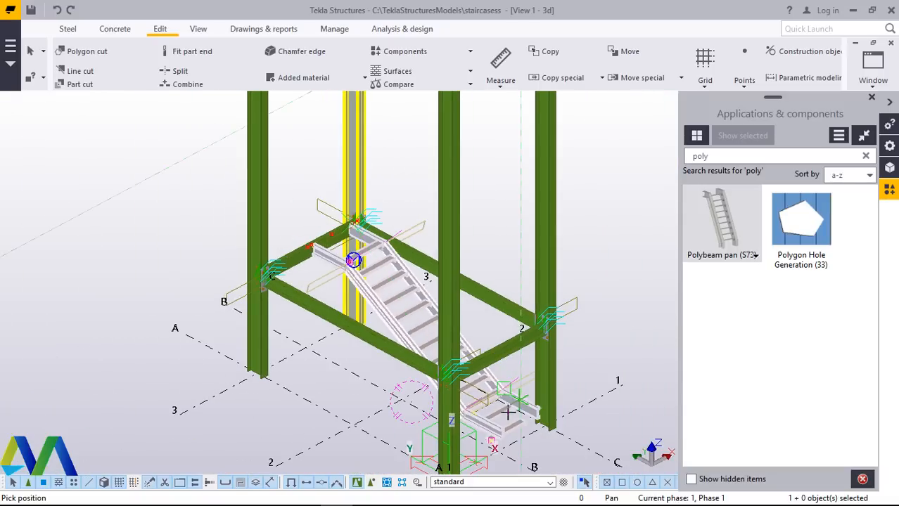
{"action": "scroll", "coordinate": [485, 408], "scroll_direction": "up", "scroll_amount": 3}
{"action": "scroll", "coordinate": [479, 406], "scroll_direction": "up", "scroll_amount": 3}
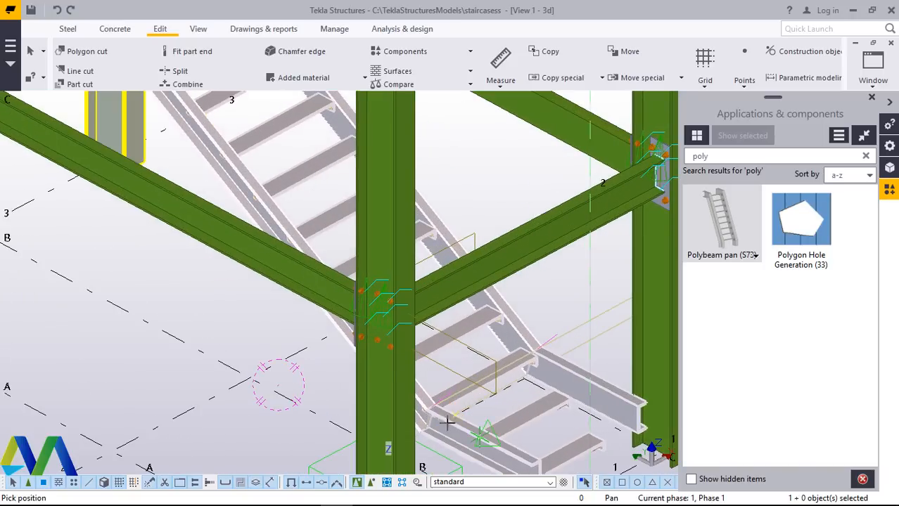
{"action": "scroll", "coordinate": [400, 367], "scroll_direction": "down", "scroll_amount": 2}
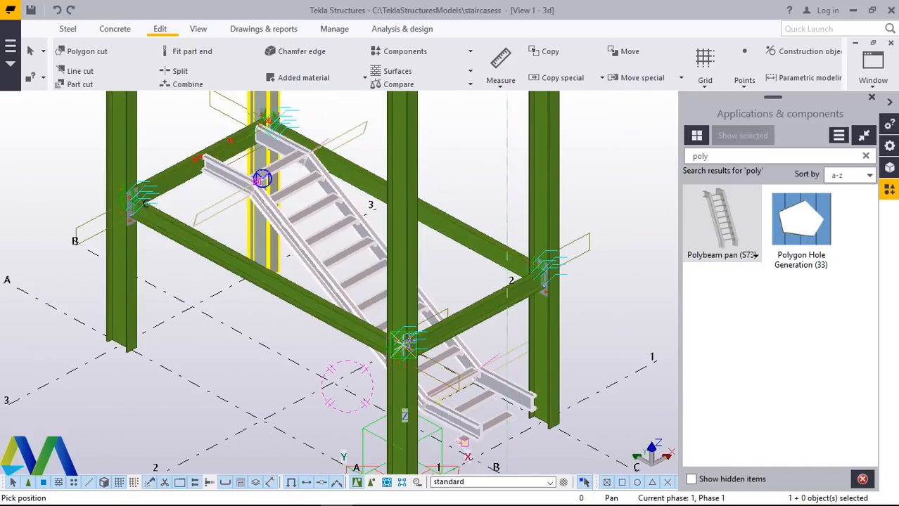
{"action": "scroll", "coordinate": [258, 120], "scroll_direction": "up", "scroll_amount": 2}
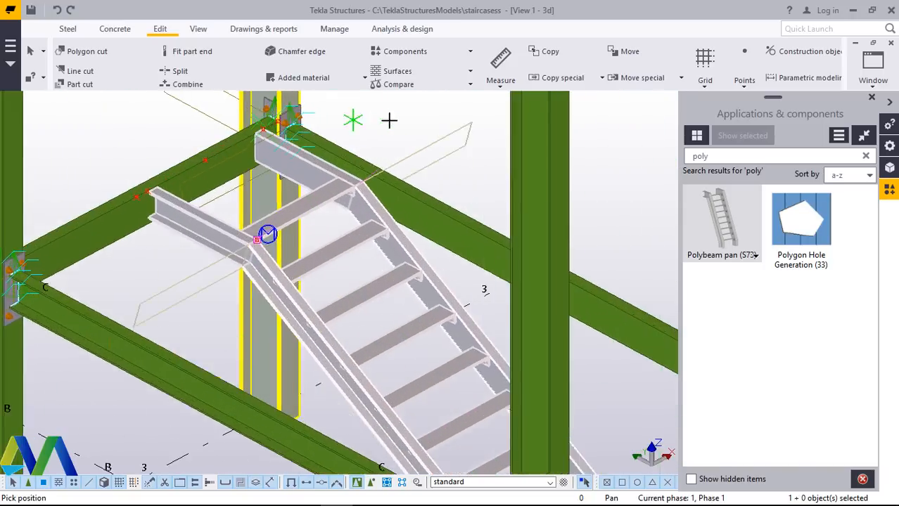
{"action": "left_click", "coordinate": [285, 237]}
Close the applications and components catalog and rotate the model to inspect the stair in the frame from a lower angle.
{"action": "scroll", "coordinate": [303, 203], "scroll_direction": "up", "scroll_amount": 1}
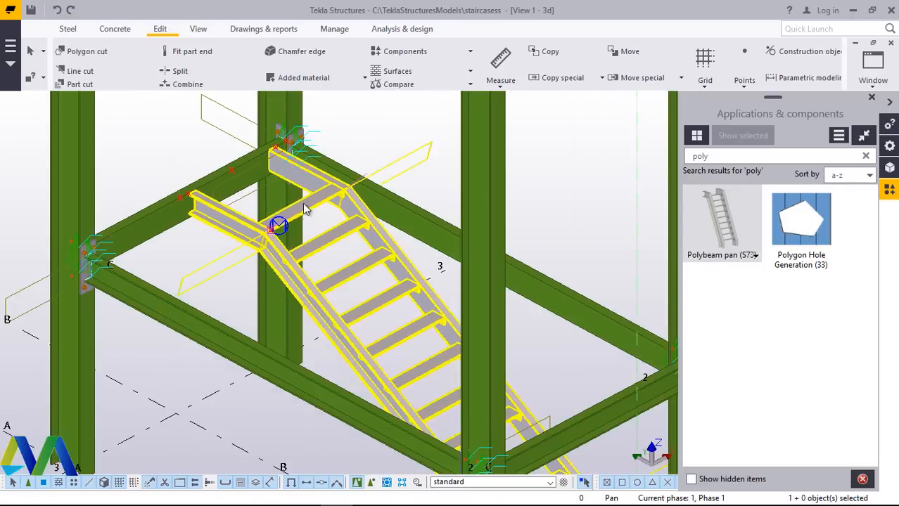
{"action": "left_click", "coordinate": [241, 149]}
{"action": "scroll", "coordinate": [260, 184], "scroll_direction": "up", "scroll_amount": 2}
{"action": "scroll", "coordinate": [260, 184], "scroll_direction": "down", "scroll_amount": 4}
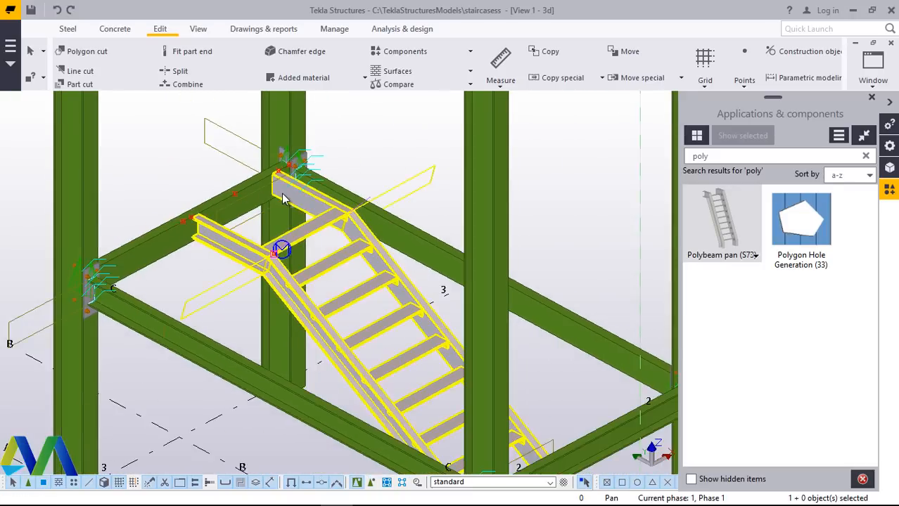
{"action": "left_click", "coordinate": [872, 98]}
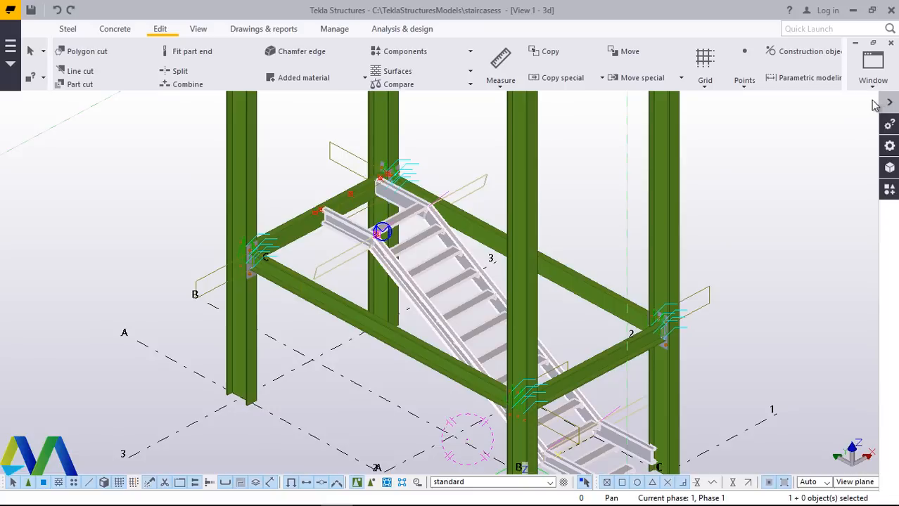
{"action": "left_click", "coordinate": [209, 33]}
{"action": "left_click", "coordinate": [492, 71]}
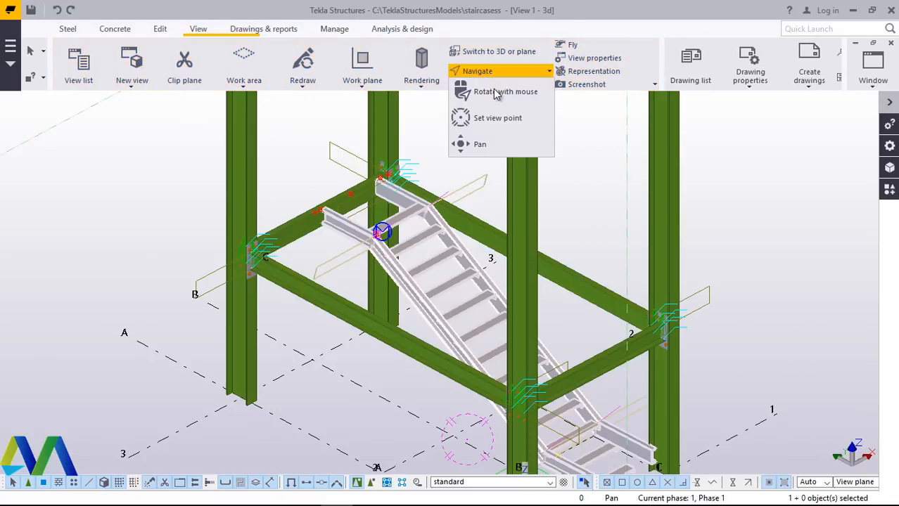
{"action": "left_click", "coordinate": [500, 94]}
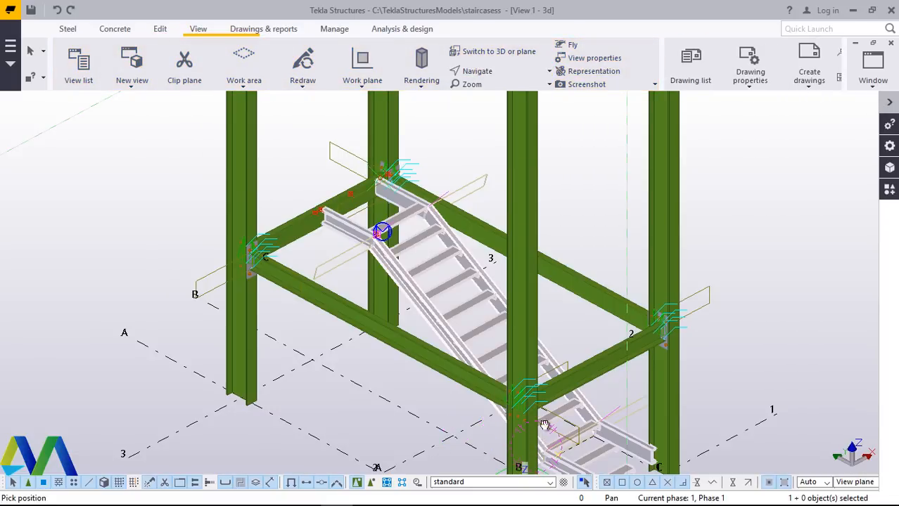
{"action": "left_click_drag", "start_coordinate": [544, 424], "coordinate": [436, 380]}
{"action": "scroll", "coordinate": [433, 274], "scroll_direction": "up", "scroll_amount": 8}
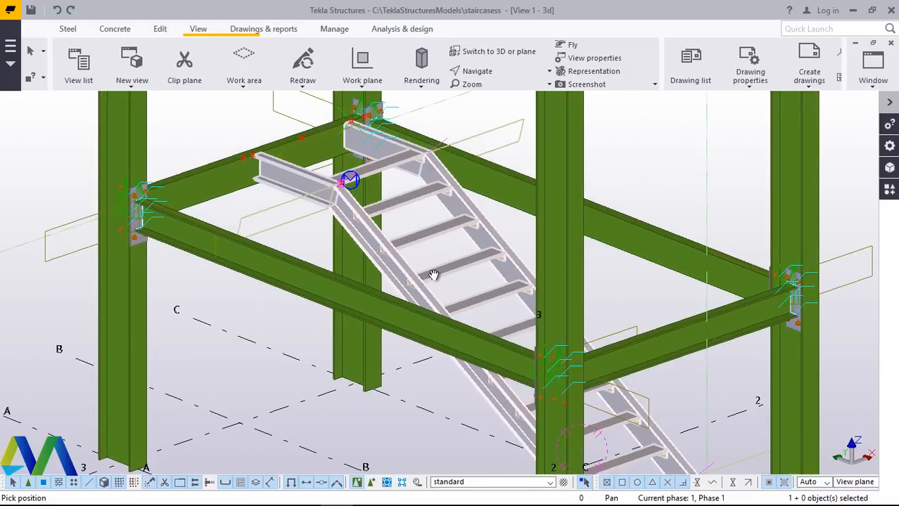
{"action": "scroll", "coordinate": [325, 266], "scroll_direction": "down", "scroll_amount": 5}
{"action": "scroll", "coordinate": [472, 194], "scroll_direction": "up", "scroll_amount": 6}
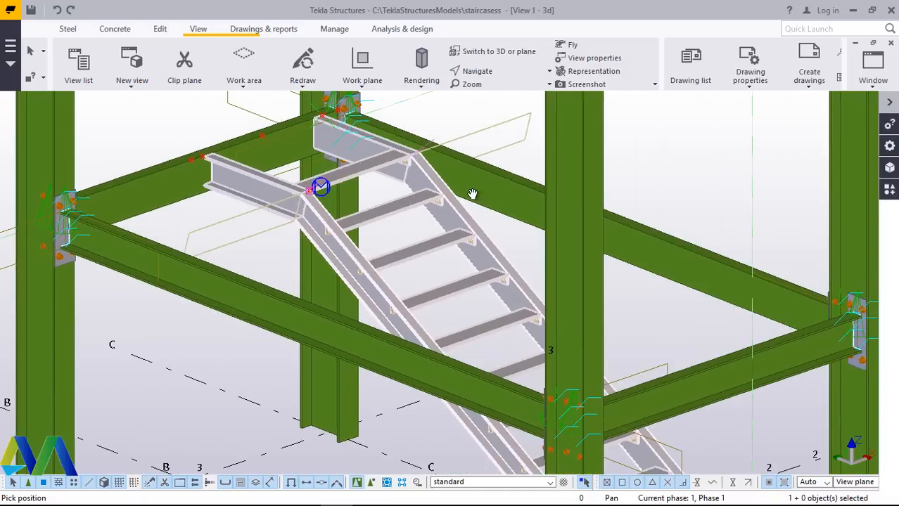
{"action": "right_click", "coordinate": [479, 110]}
{"action": "left_click", "coordinate": [496, 116]}
{"action": "scroll", "coordinate": [501, 320], "scroll_direction": "down", "scroll_amount": 5}
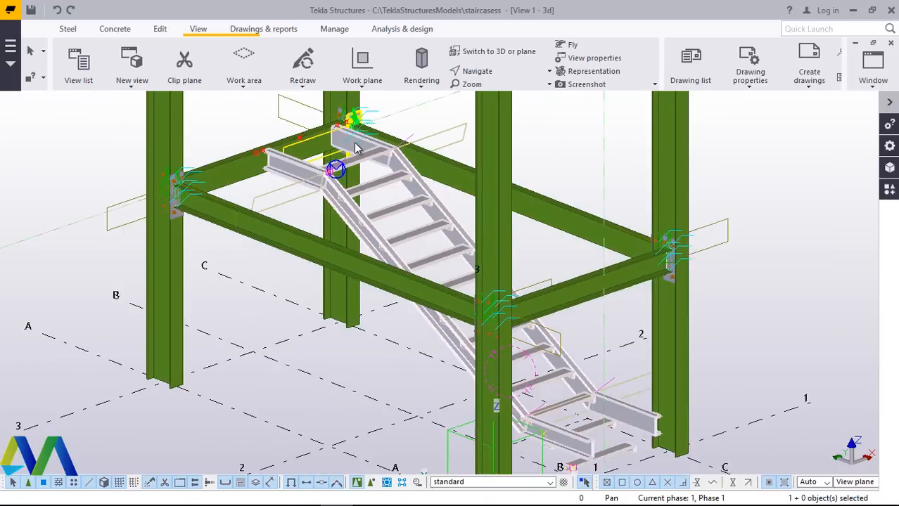
Mirror-copy the stair about a line through the lower stringer's end flange corners, with X0 1366.31, Y0 34.87 and angle -90.
{"action": "scroll", "coordinate": [501, 321], "scroll_direction": "up", "scroll_amount": 5}
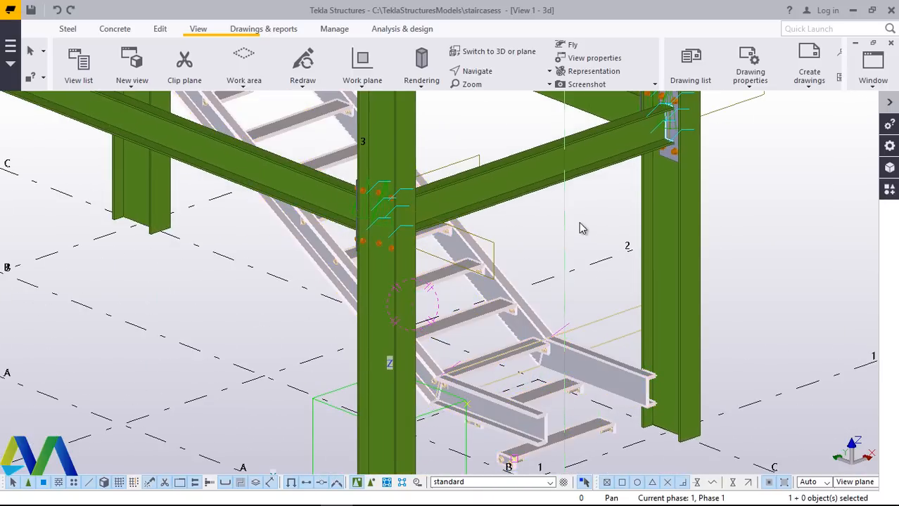
{"action": "right_click", "coordinate": [587, 202]}
{"action": "mouse_move", "coordinate": [636, 237]}
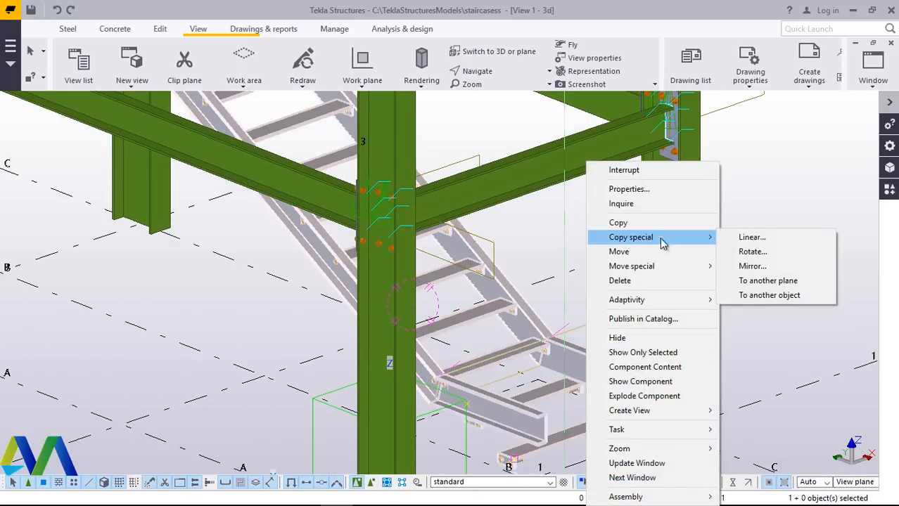
{"action": "left_click", "coordinate": [749, 266]}
{"action": "scroll", "coordinate": [485, 251], "scroll_direction": "down", "scroll_amount": 1}
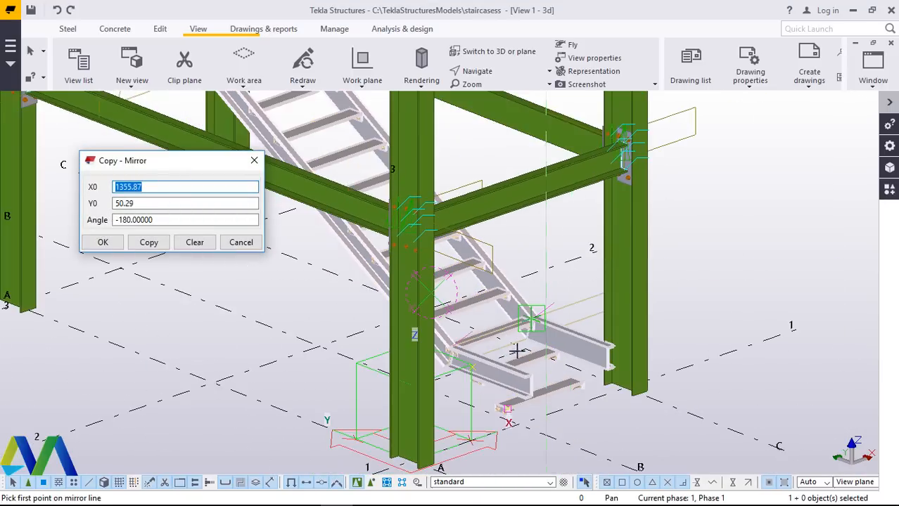
{"action": "scroll", "coordinate": [524, 391], "scroll_direction": "up", "scroll_amount": 8}
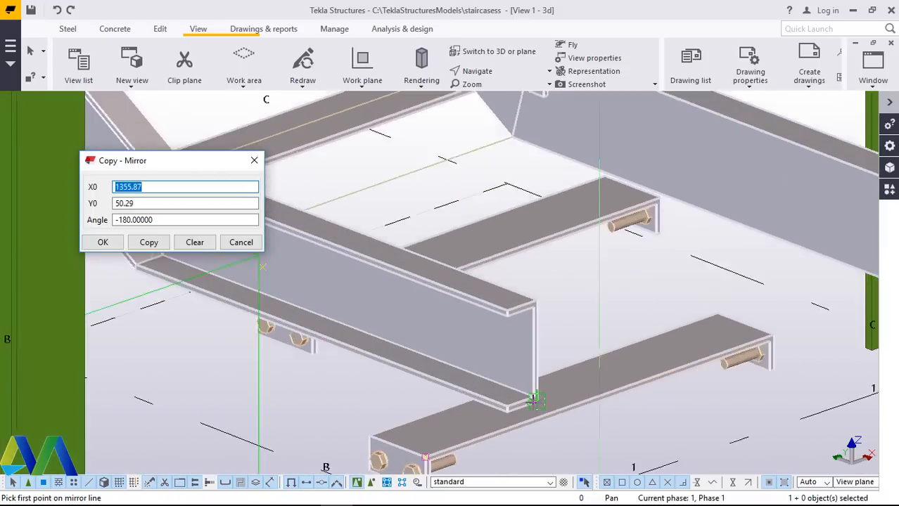
{"action": "scroll", "coordinate": [518, 306], "scroll_direction": "up", "scroll_amount": 4}
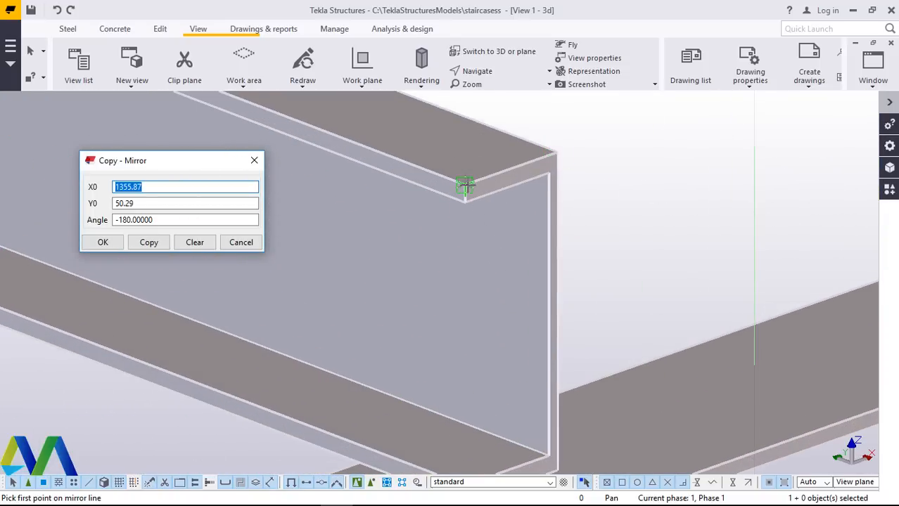
{"action": "left_click", "coordinate": [464, 187]}
{"action": "scroll", "coordinate": [477, 217], "scroll_direction": "down", "scroll_amount": 3, "text": "ctrl"}
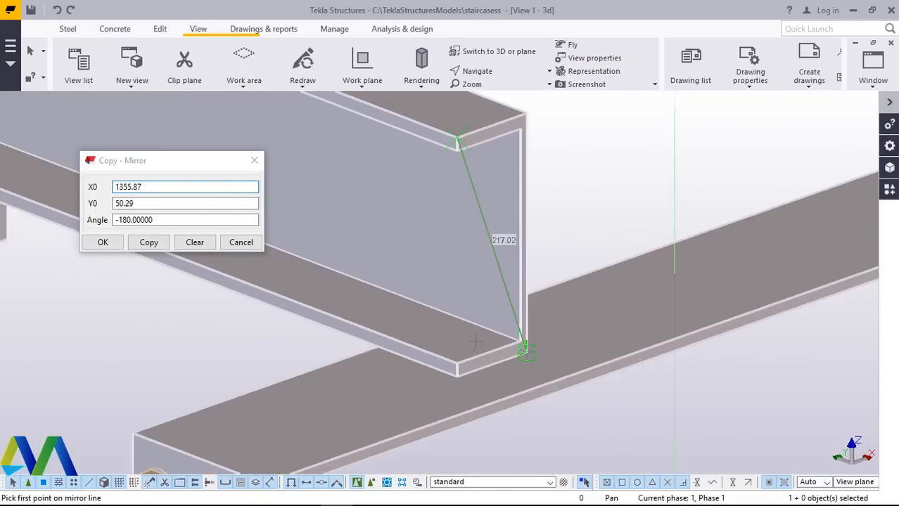
{"action": "scroll", "coordinate": [468, 363], "scroll_direction": "up", "scroll_amount": 1}
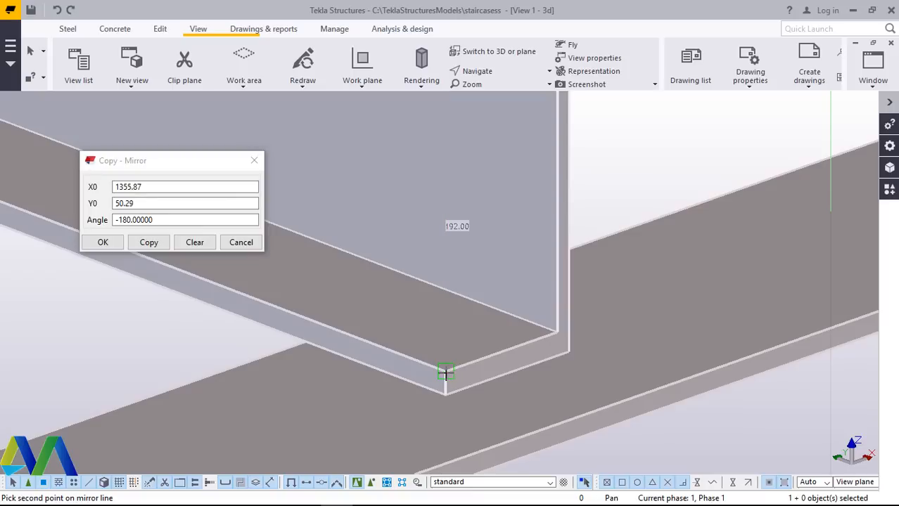
{"action": "left_click", "coordinate": [446, 373]}
{"action": "left_click", "coordinate": [150, 243]}
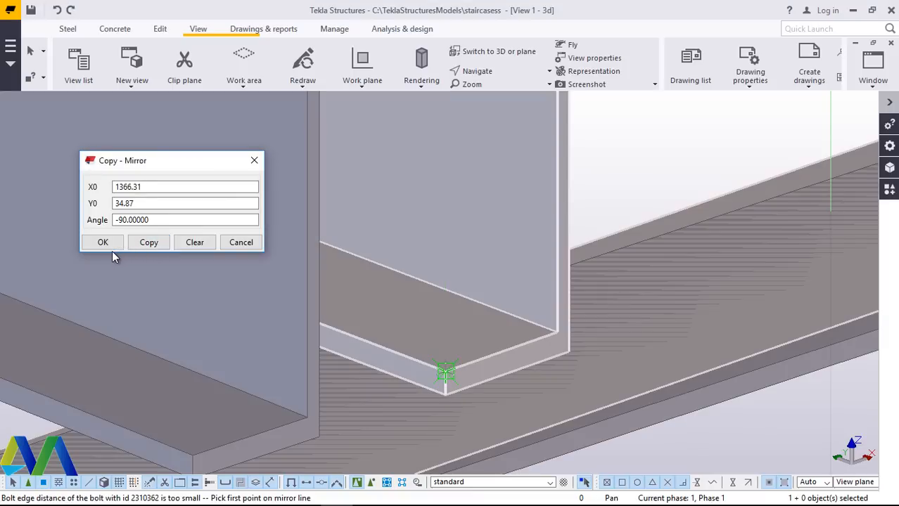
{"action": "left_click", "coordinate": [103, 243]}
{"action": "scroll", "coordinate": [378, 286], "scroll_direction": "down", "scroll_amount": 5}
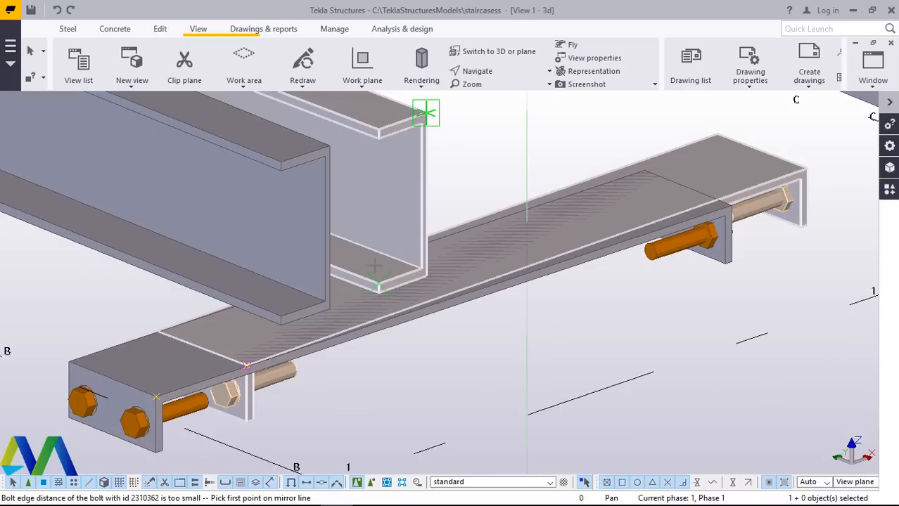
{"action": "scroll", "coordinate": [378, 286], "scroll_direction": "down", "scroll_amount": 5}
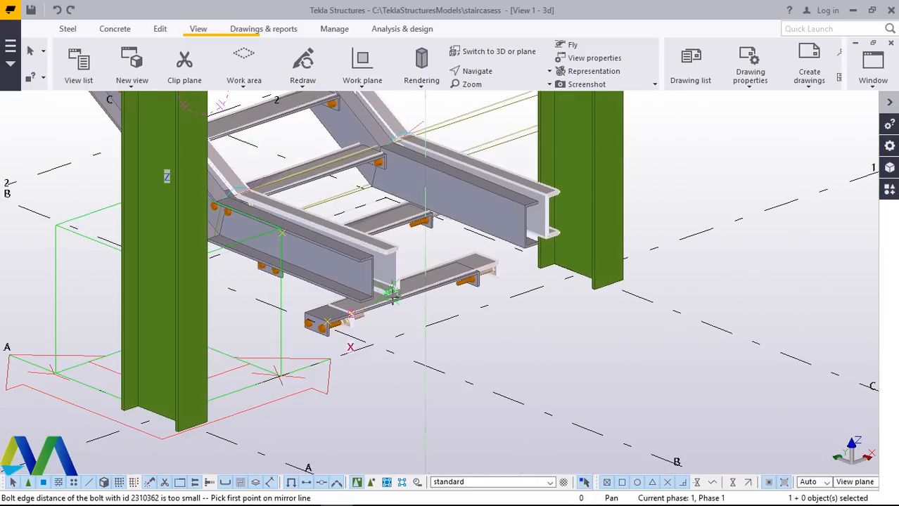
Undo the mirrored copy of the stair and end the mirror command.
{"action": "left_click", "coordinate": [57, 9]}
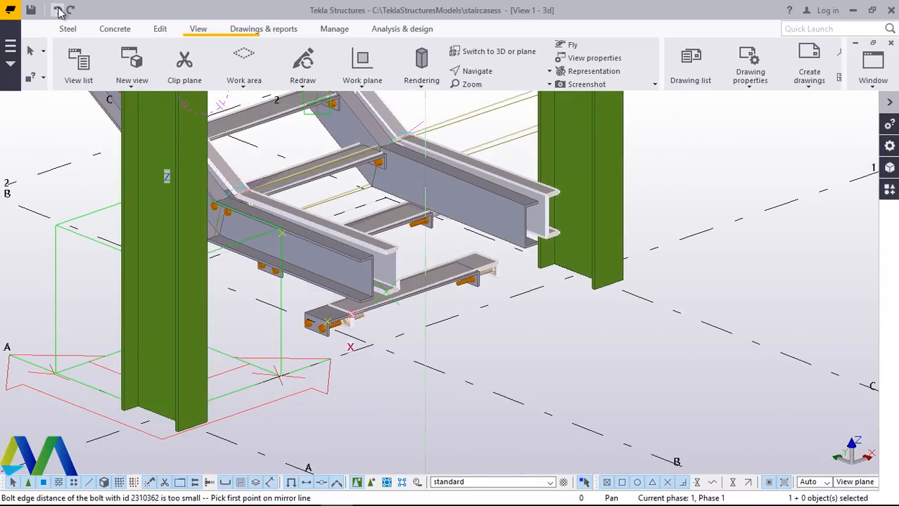
{"action": "right_click", "coordinate": [542, 317]}
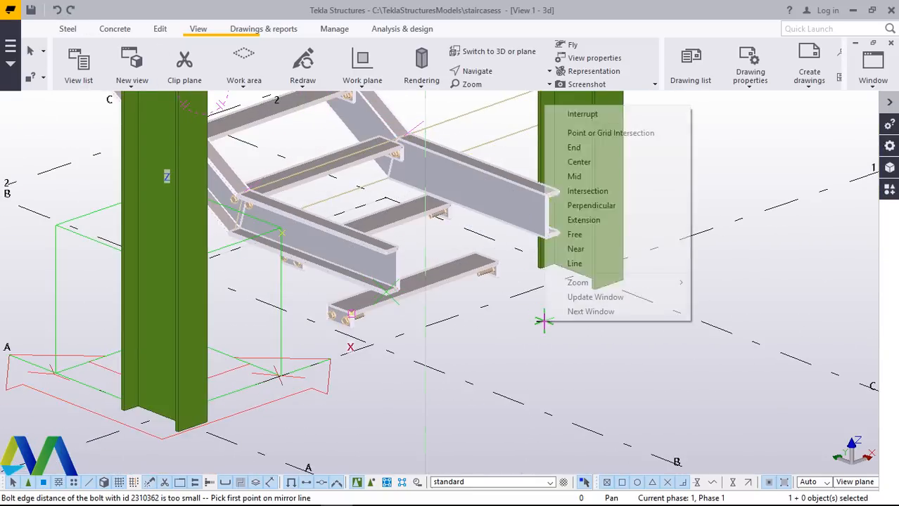
{"action": "left_click", "coordinate": [586, 120]}
Start a new mirror copy of the stair, with the mirror line running from the top to the bottom flange corner at the lower stringer's end.
{"action": "right_click", "coordinate": [687, 135]}
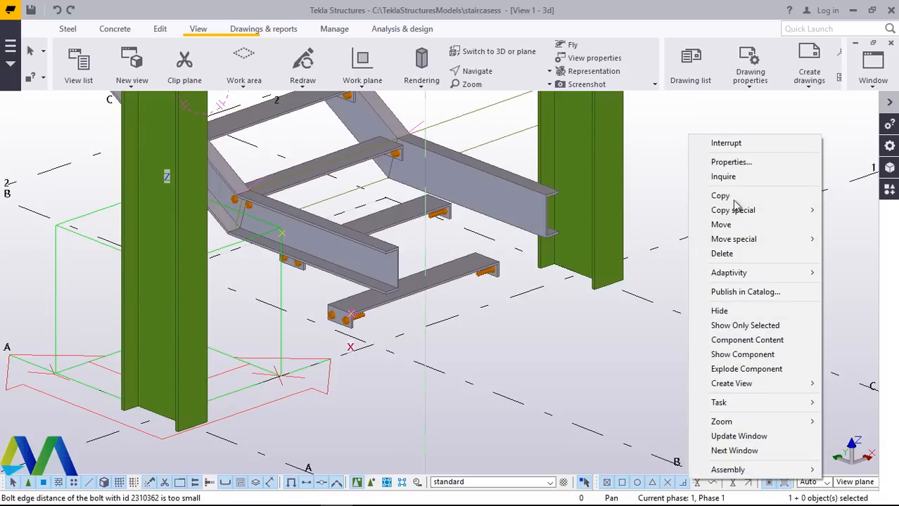
{"action": "mouse_move", "coordinate": [737, 210]}
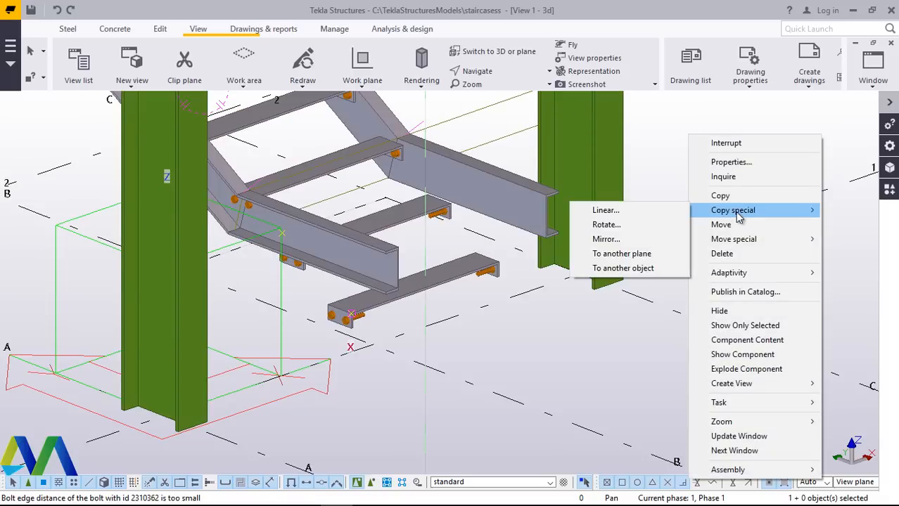
{"action": "left_click", "coordinate": [606, 239]}
{"action": "scroll", "coordinate": [606, 239], "scroll_direction": "up", "scroll_amount": 3}
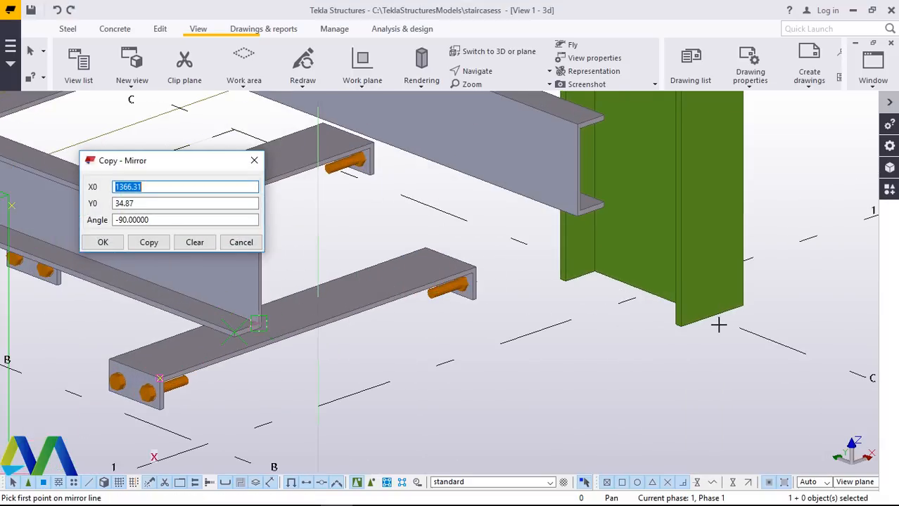
{"action": "scroll", "coordinate": [206, 274], "scroll_direction": "up", "scroll_amount": 6}
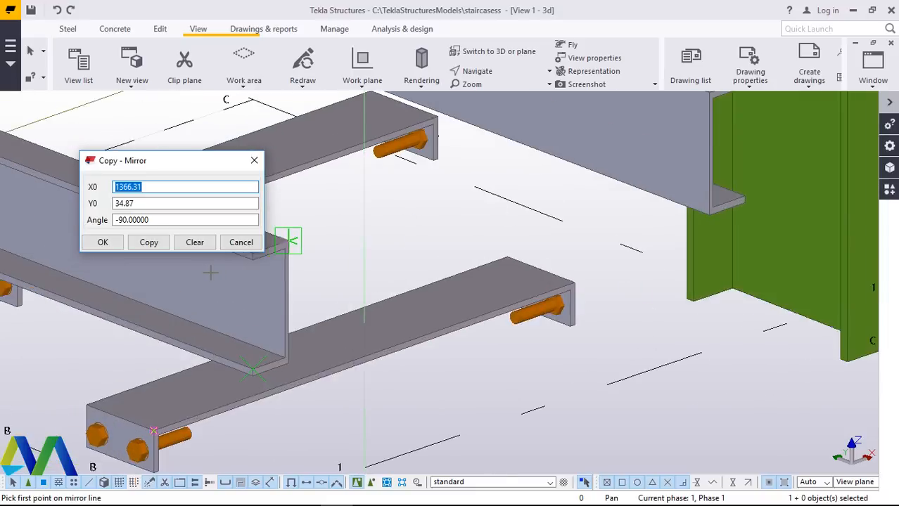
{"action": "middle_click_drag", "start_coordinate": [613, 242], "coordinate": [666, 237]}
{"action": "scroll", "coordinate": [667, 238], "scroll_direction": "down", "scroll_amount": 3}
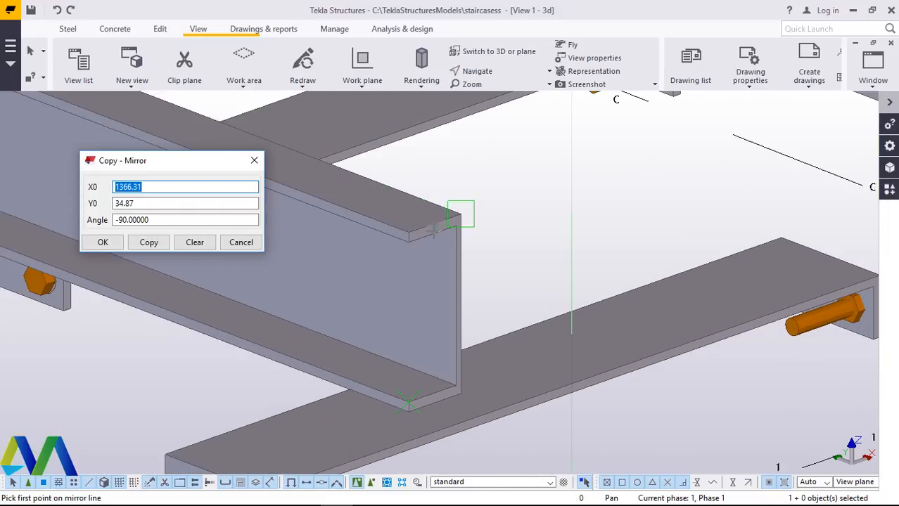
{"action": "scroll", "coordinate": [393, 238], "scroll_direction": "up", "scroll_amount": 3}
{"action": "left_click", "coordinate": [389, 232]}
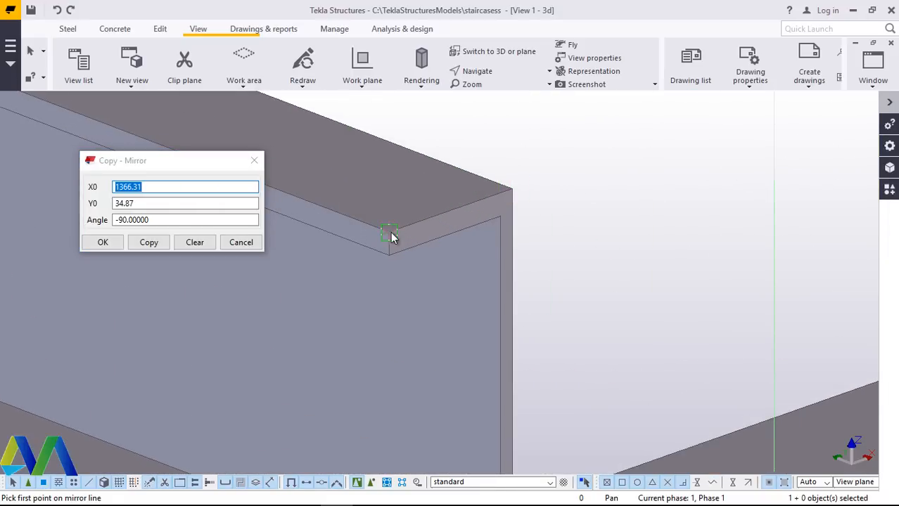
{"action": "scroll", "coordinate": [415, 169], "scroll_direction": "down", "scroll_amount": 5}
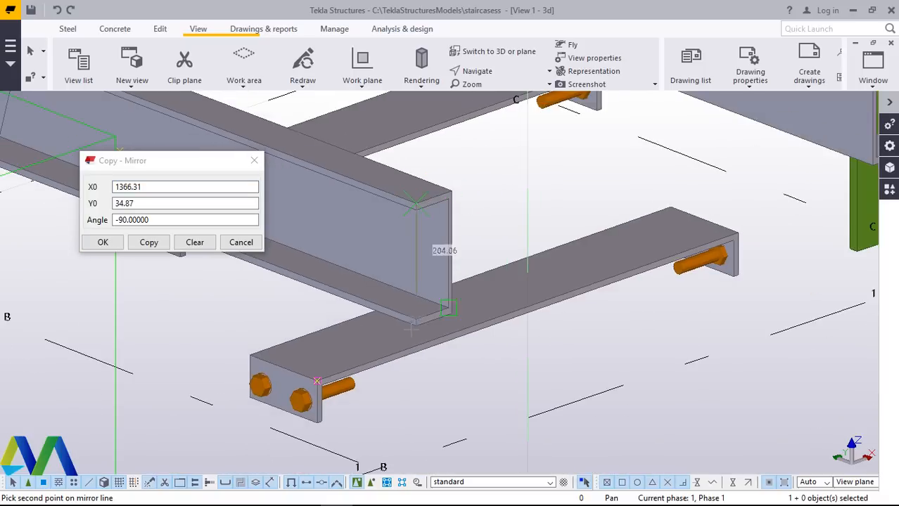
{"action": "scroll", "coordinate": [425, 331], "scroll_direction": "up", "scroll_amount": 4}
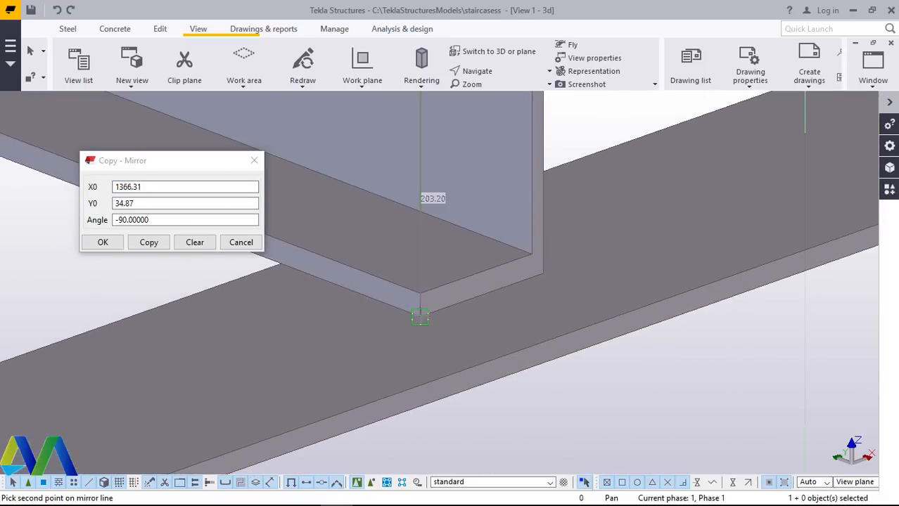
{"action": "left_click", "coordinate": [420, 318]}
Set the mirror angle to -180 and create the mirrored copy of the stair with X0 1366.31 and Y0 34.87.
{"action": "left_click_drag", "start_coordinate": [152, 221], "coordinate": [124, 220]}
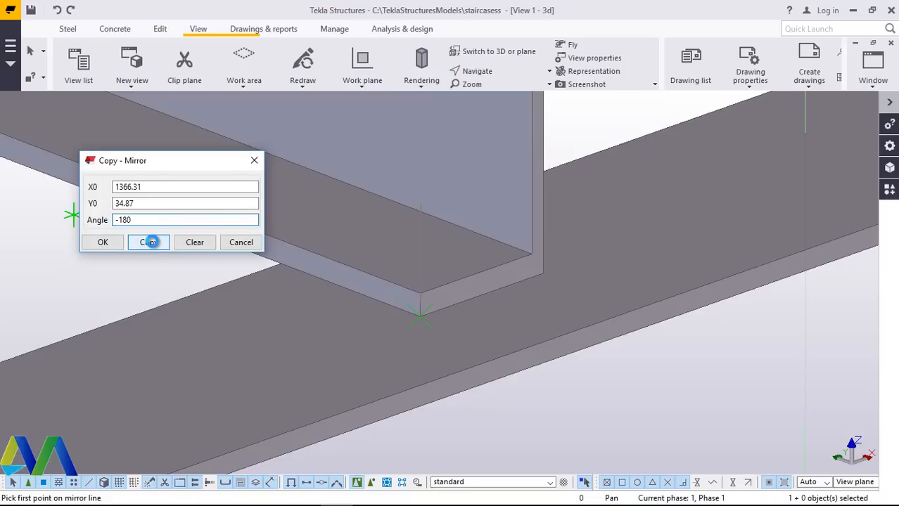
{"action": "left_click", "coordinate": [149, 242]}
{"action": "left_click", "coordinate": [103, 242]}
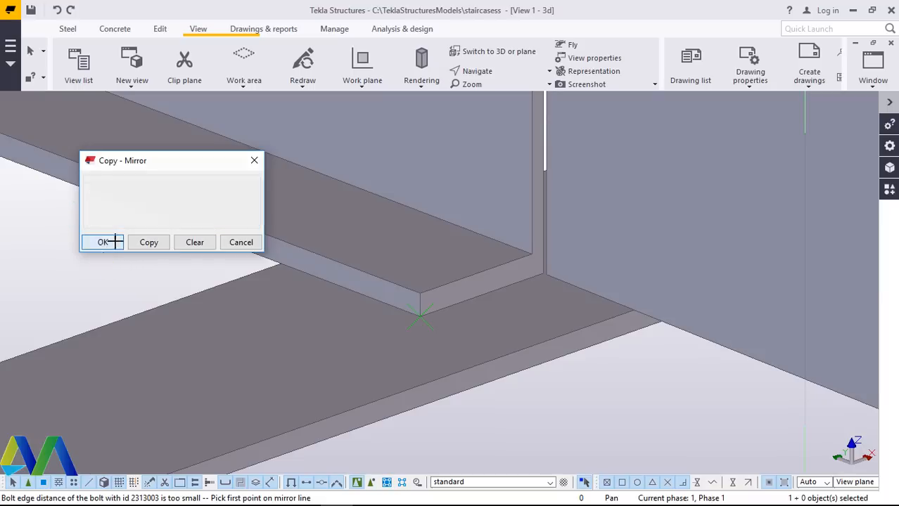
{"action": "scroll", "coordinate": [184, 256], "scroll_direction": "down", "scroll_amount": 2}
{"action": "right_click", "coordinate": [151, 248]}
{"action": "left_click", "coordinate": [190, 258]}
Try to move the mirrored stair from its stringer's top flange end corner to the upper end corner of the original stair's stringer.
{"action": "scroll", "coordinate": [358, 301], "scroll_direction": "down", "scroll_amount": 5}
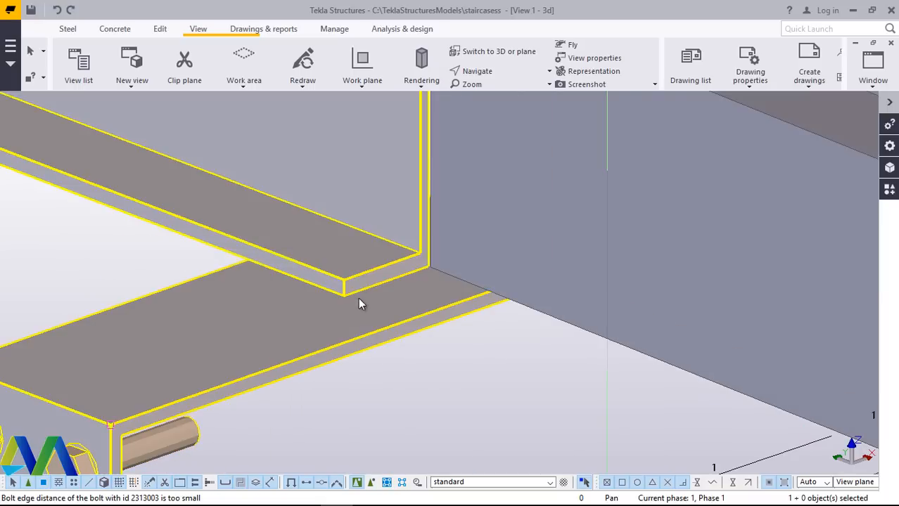
{"action": "scroll", "coordinate": [436, 284], "scroll_direction": "down", "scroll_amount": 2}
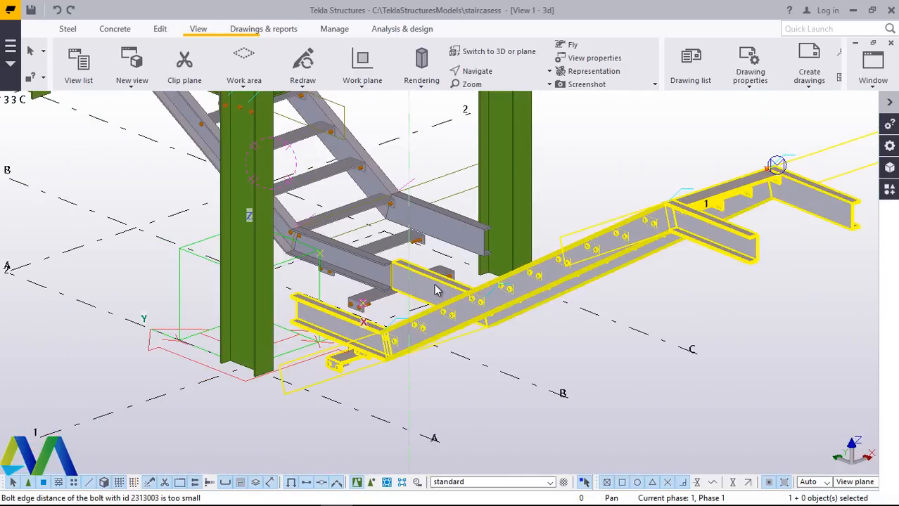
{"action": "right_click", "coordinate": [434, 289]}
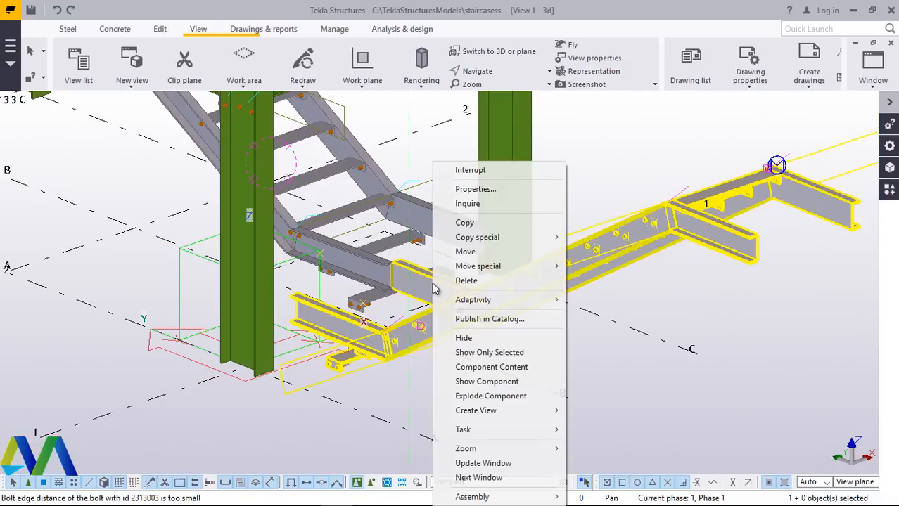
{"action": "left_click", "coordinate": [465, 253]}
{"action": "scroll", "coordinate": [407, 257], "scroll_direction": "up", "scroll_amount": 4}
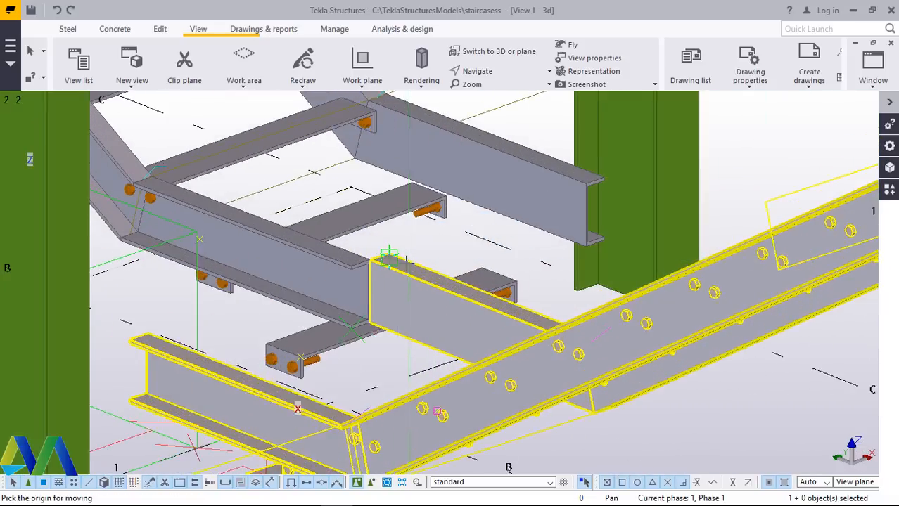
{"action": "scroll", "coordinate": [404, 257], "scroll_direction": "up", "scroll_amount": 8}
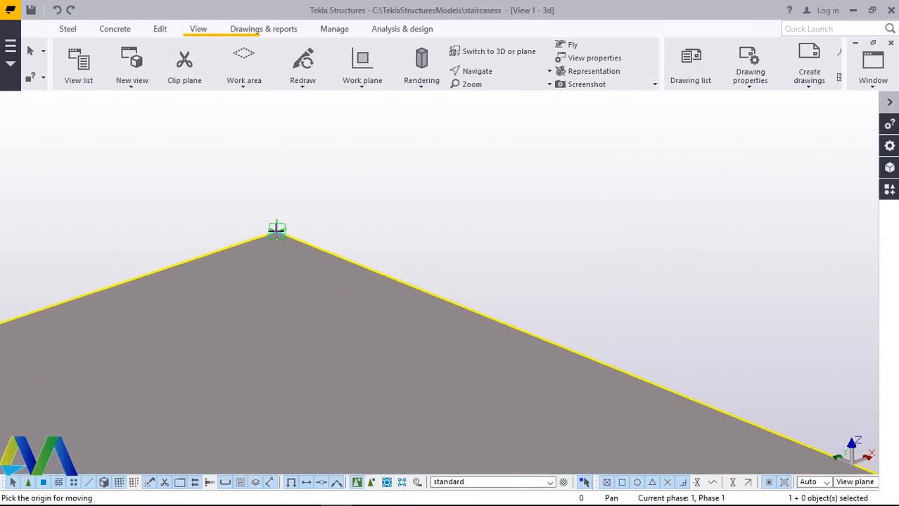
{"action": "left_click", "coordinate": [277, 230]}
{"action": "scroll", "coordinate": [482, 305], "scroll_direction": "down", "scroll_amount": 6}
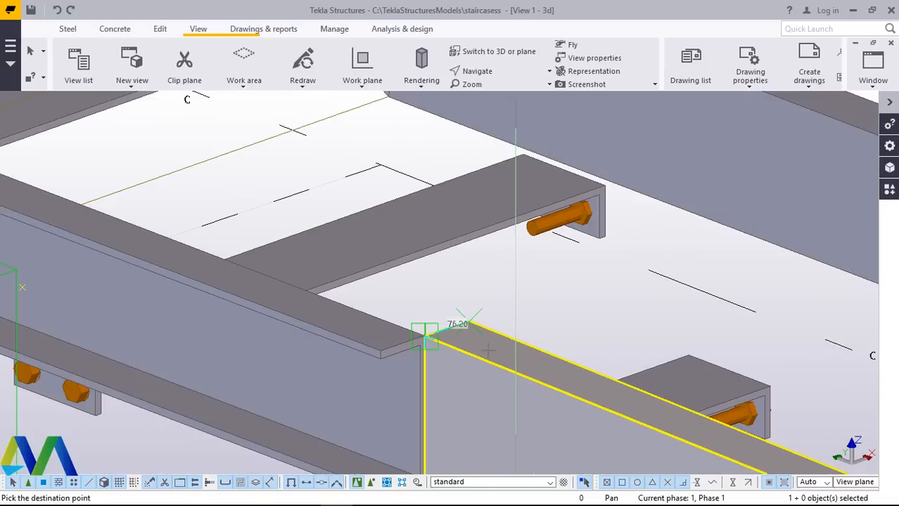
{"action": "scroll", "coordinate": [471, 358], "scroll_direction": "down", "scroll_amount": 10}
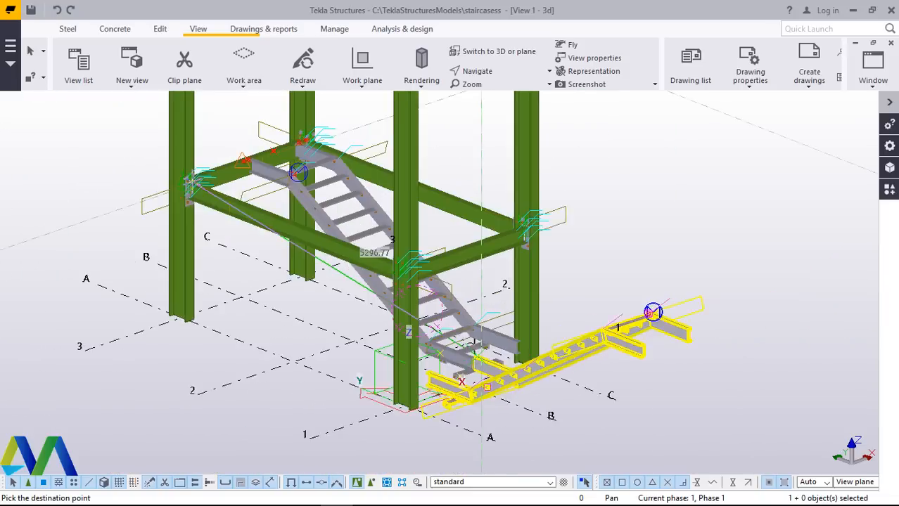
{"action": "scroll", "coordinate": [314, 212], "scroll_direction": "up", "scroll_amount": 10}
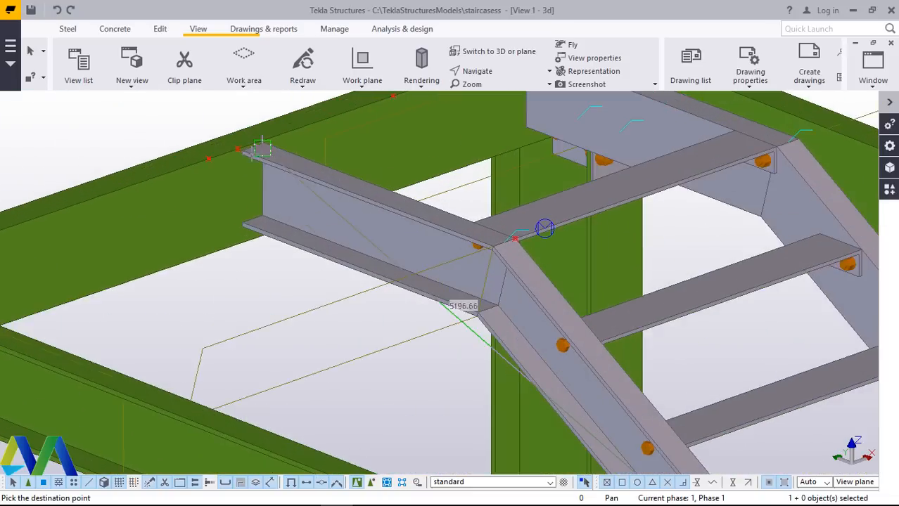
{"action": "scroll", "coordinate": [236, 144], "scroll_direction": "up", "scroll_amount": 5}
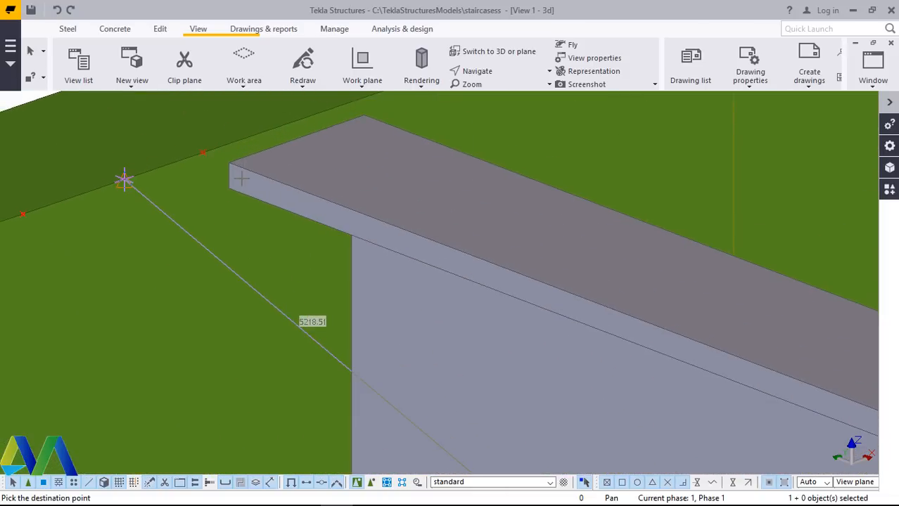
{"action": "scroll", "coordinate": [232, 174], "scroll_direction": "up", "scroll_amount": 5}
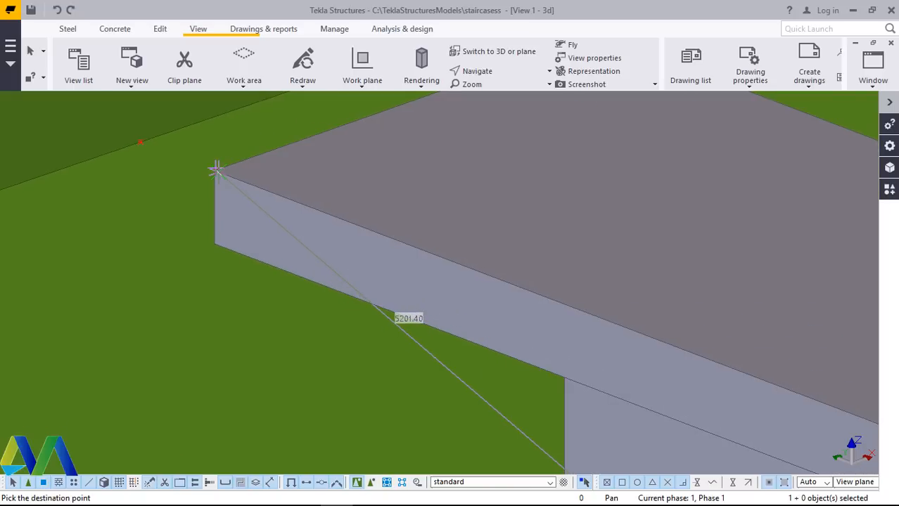
{"action": "right_click", "coordinate": [211, 173]}
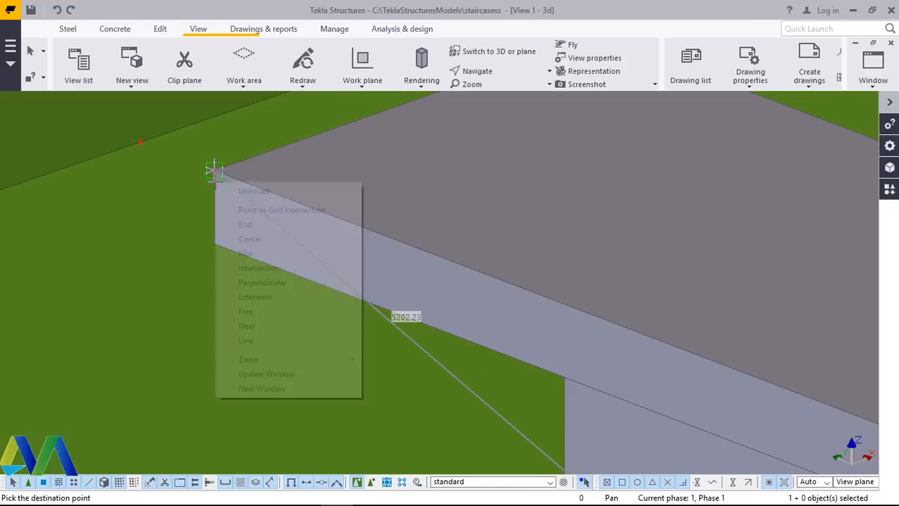
{"action": "left_click", "coordinate": [235, 191]}
Rotate the model and examine how both upper stringer ends of the stair meet the supporting beam's flange.
{"action": "left_click", "coordinate": [479, 71]}
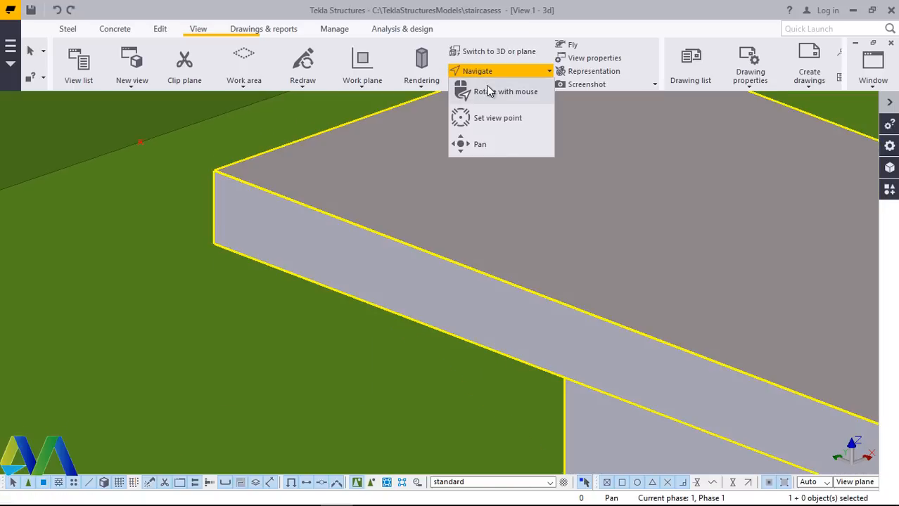
{"action": "left_click", "coordinate": [487, 89]}
{"action": "left_click_drag", "start_coordinate": [339, 182], "coordinate": [497, 366]}
{"action": "scroll", "coordinate": [490, 367], "scroll_direction": "down", "scroll_amount": 6}
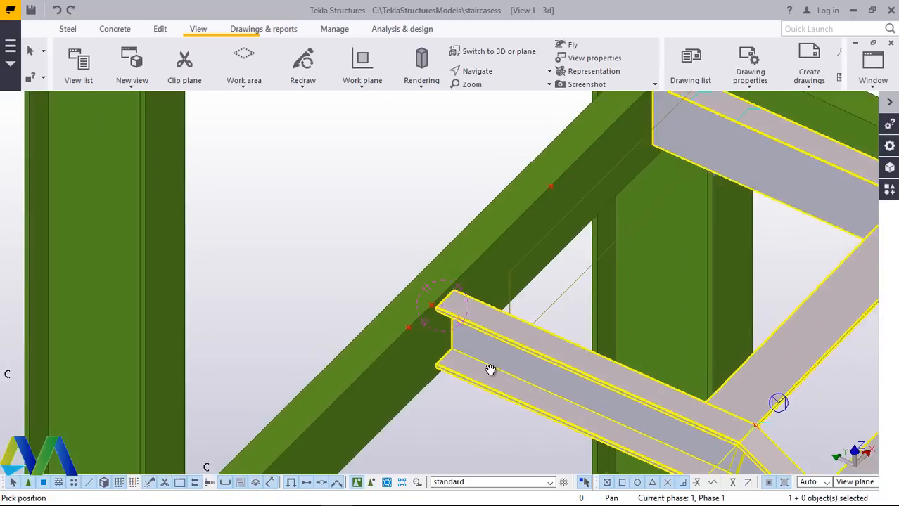
{"action": "scroll", "coordinate": [608, 177], "scroll_direction": "up", "scroll_amount": 8}
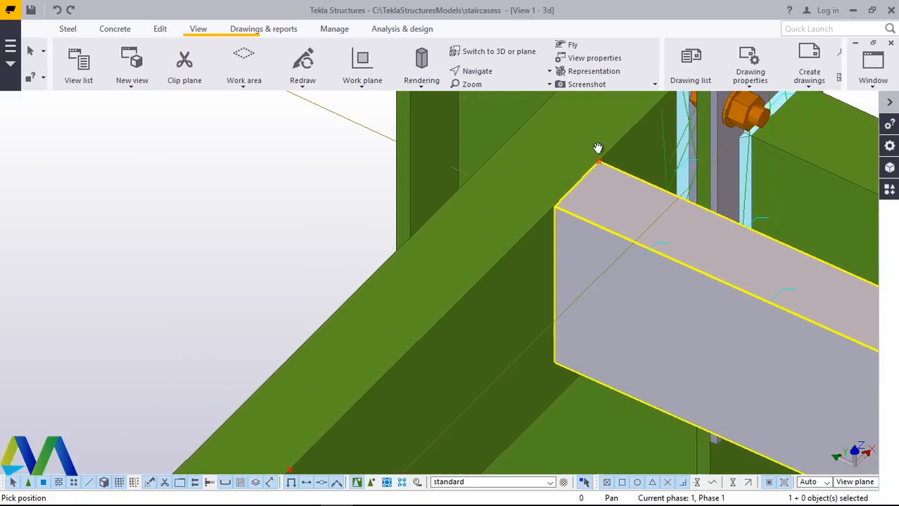
{"action": "scroll", "coordinate": [570, 150], "scroll_direction": "down", "scroll_amount": 3}
{"action": "scroll", "coordinate": [577, 161], "scroll_direction": "up", "scroll_amount": 3}
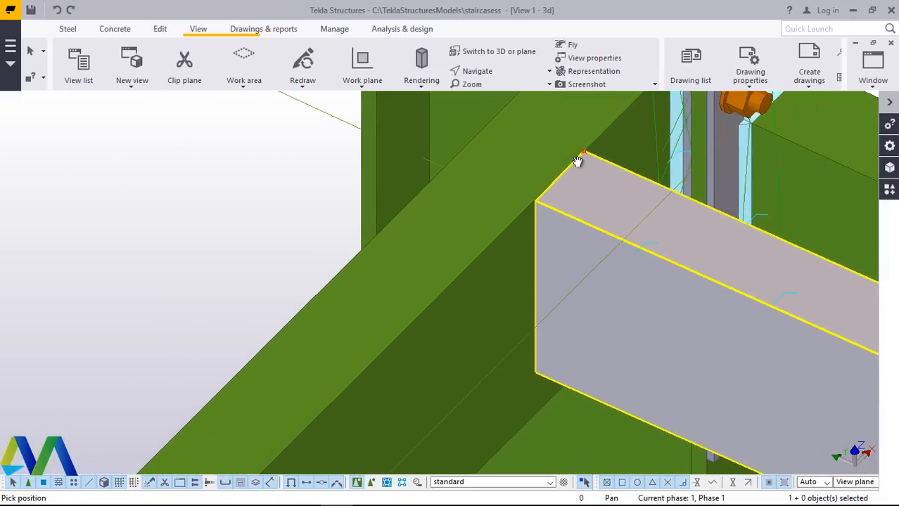
{"action": "scroll", "coordinate": [578, 160], "scroll_direction": "down", "scroll_amount": 2}
{"action": "scroll", "coordinate": [535, 158], "scroll_direction": "down", "scroll_amount": 3}
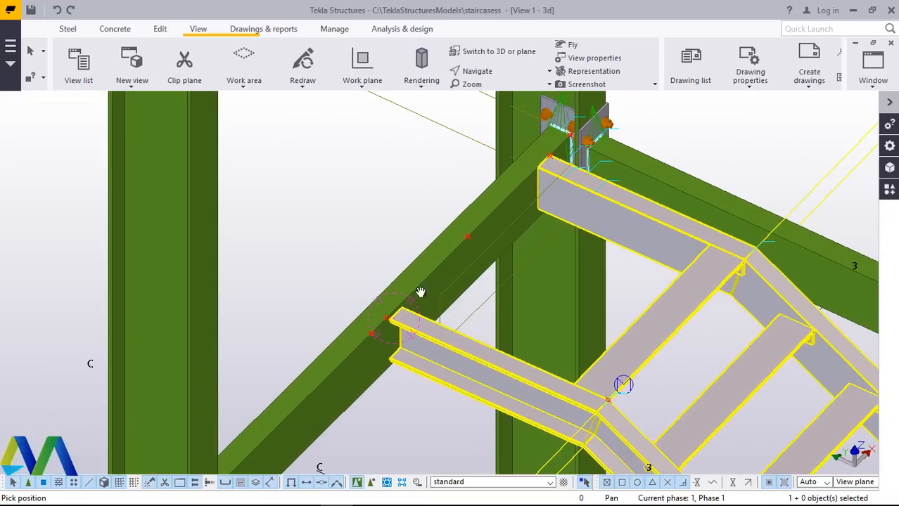
{"action": "right_click", "coordinate": [388, 214]}
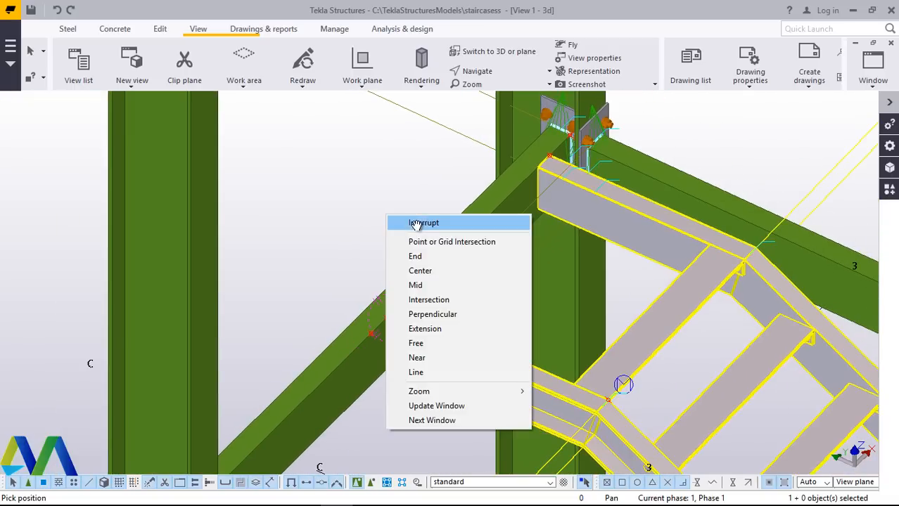
{"action": "left_click", "coordinate": [419, 224]}
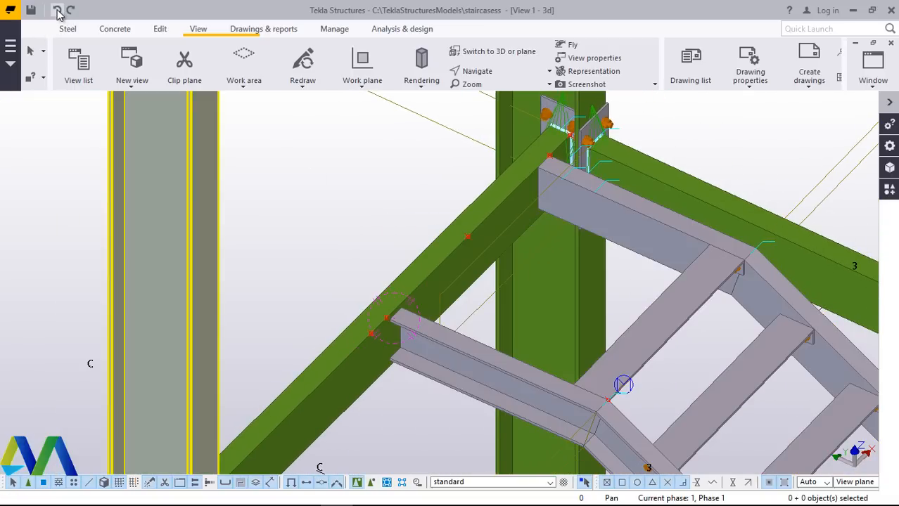
Undo the stair operations step by step until the stair is removed from the steel frame.
{"action": "left_click", "coordinate": [58, 11]}
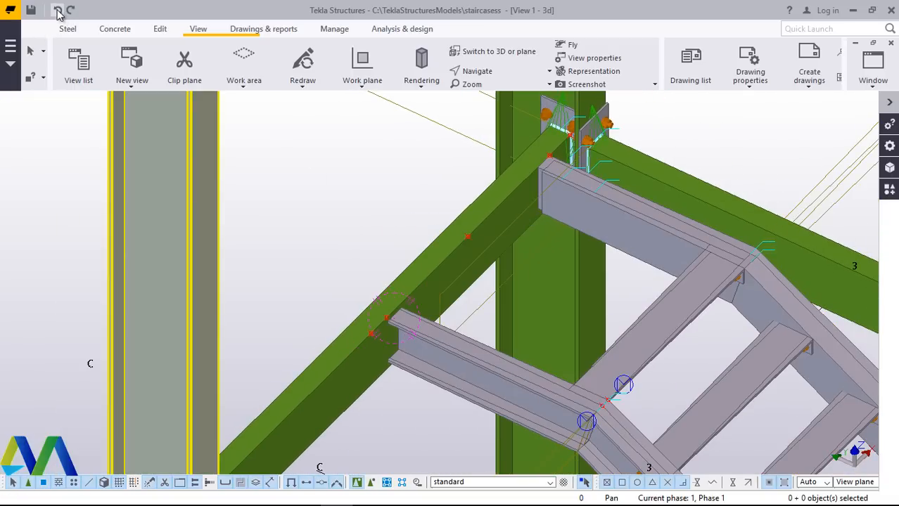
{"action": "left_click", "coordinate": [58, 10]}
{"action": "left_click", "coordinate": [57, 11]}
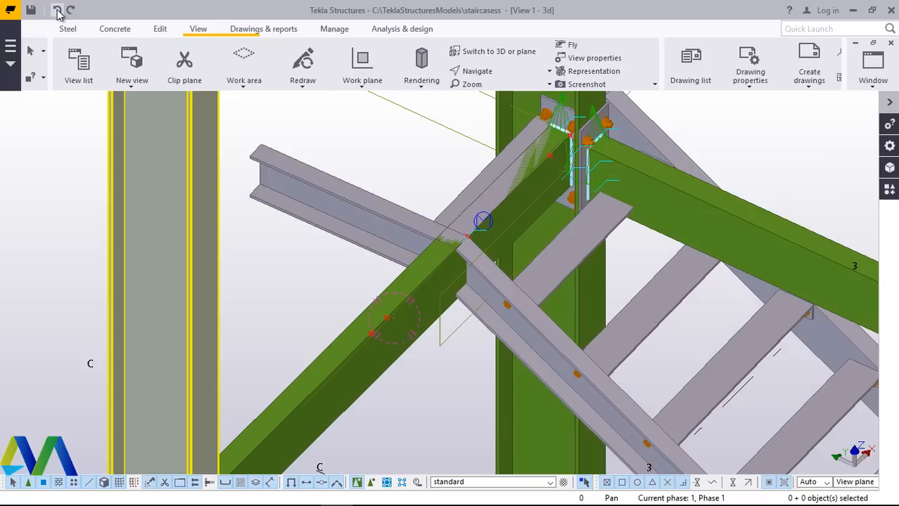
{"action": "left_click", "coordinate": [57, 11]}
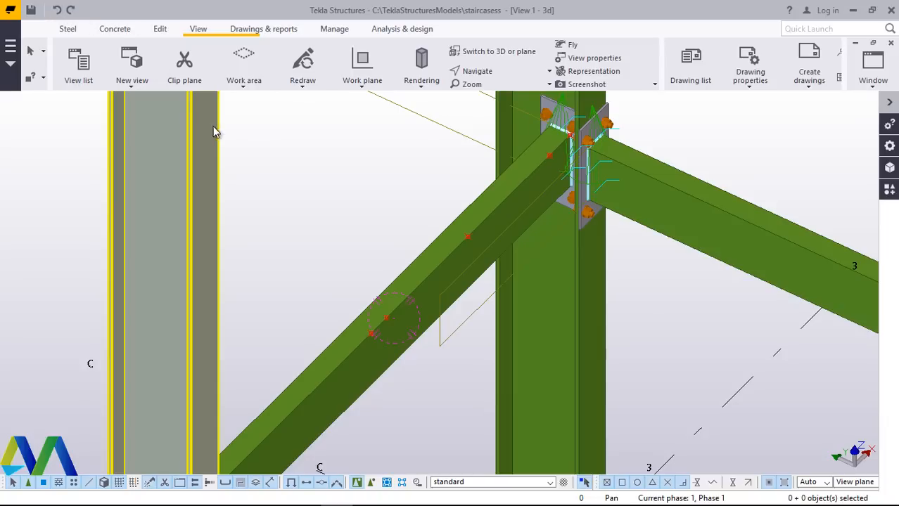
Delete the reference point on the short dashed line between gridlines 1 and 2 at the stair's lower end.
{"action": "scroll", "coordinate": [215, 132], "scroll_direction": "down", "scroll_amount": 5}
{"action": "middle_click_drag", "start_coordinate": [184, 97], "coordinate": [426, 274]}
{"action": "scroll", "coordinate": [436, 288], "scroll_direction": "up", "scroll_amount": 2}
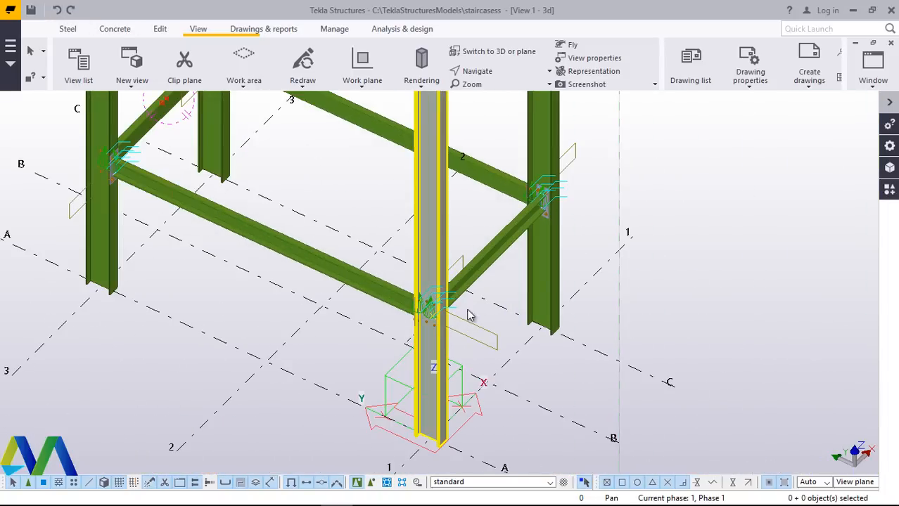
{"action": "scroll", "coordinate": [469, 316], "scroll_direction": "up", "scroll_amount": 1}
{"action": "left_click", "coordinate": [484, 71]}
{"action": "left_click", "coordinate": [488, 115]}
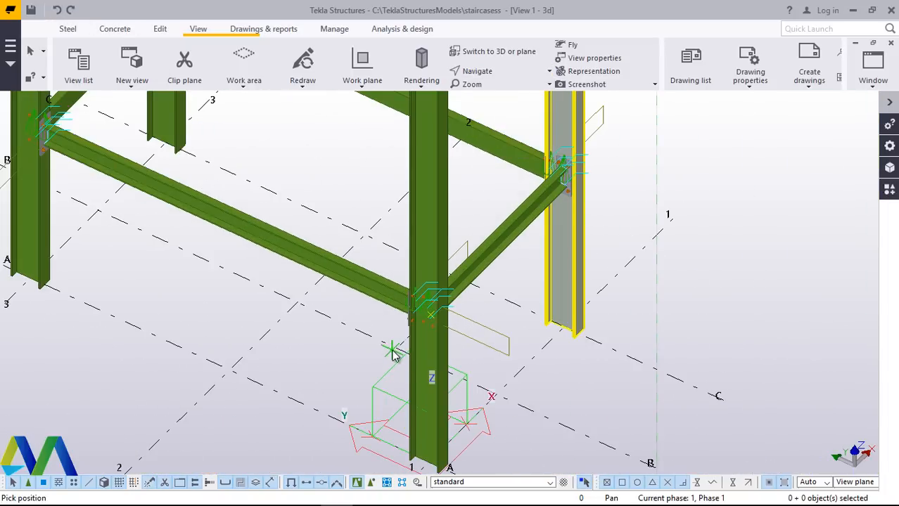
{"action": "middle_click_drag", "start_coordinate": [395, 347], "coordinate": [439, 330], "text": "ctrl"}
{"action": "scroll", "coordinate": [422, 316], "scroll_direction": "up", "scroll_amount": 4}
{"action": "right_click", "coordinate": [427, 303]}
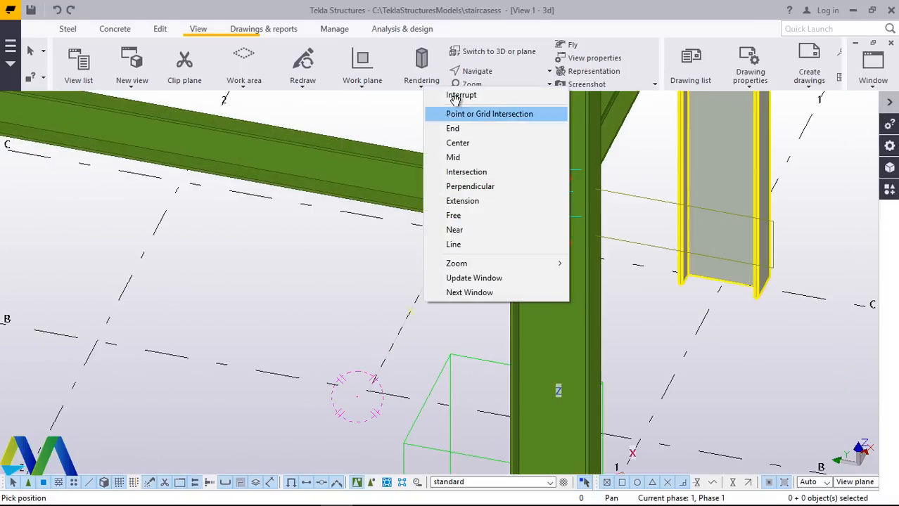
{"action": "left_click", "coordinate": [426, 256]}
{"action": "right_click", "coordinate": [455, 310]}
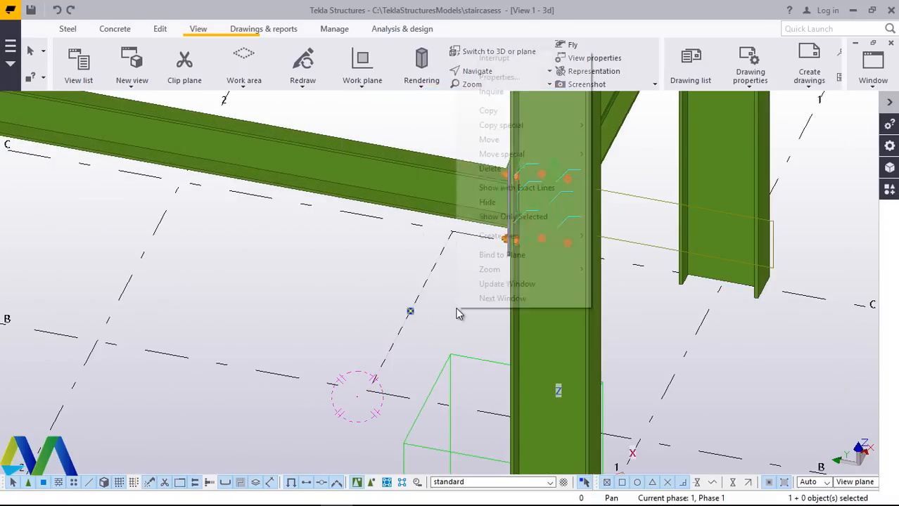
{"action": "left_click", "coordinate": [492, 169]}
Copy the middle point on the beam along gridline 3 to its perpendicular position on the short dashed line near gridline B.
{"action": "scroll", "coordinate": [442, 331], "scroll_direction": "down", "scroll_amount": 5}
{"action": "scroll", "coordinate": [484, 352], "scroll_direction": "down", "scroll_amount": 3}
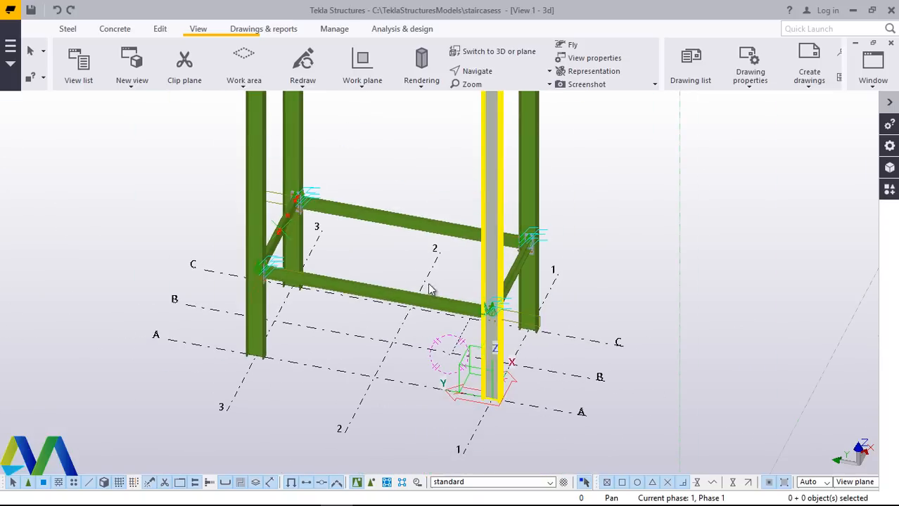
{"action": "scroll", "coordinate": [291, 217], "scroll_direction": "up", "scroll_amount": 6}
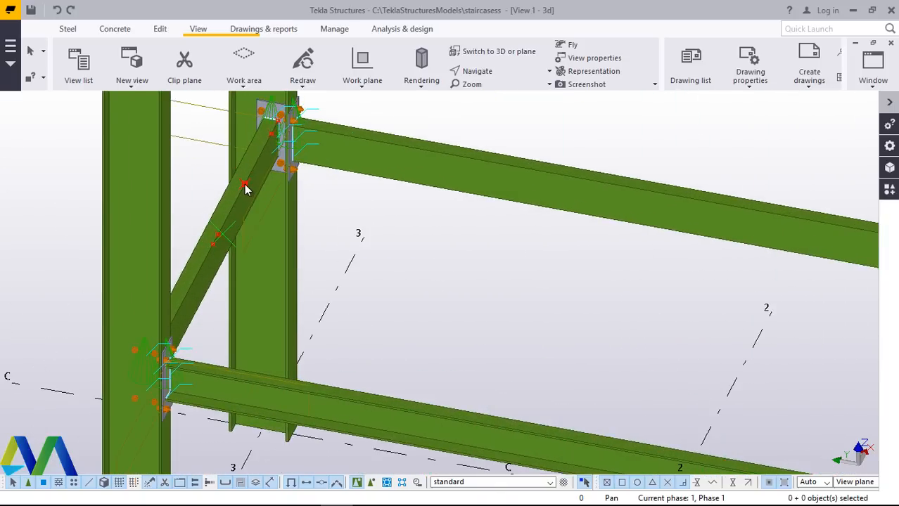
{"action": "left_click", "coordinate": [244, 184]}
{"action": "right_click", "coordinate": [442, 232]}
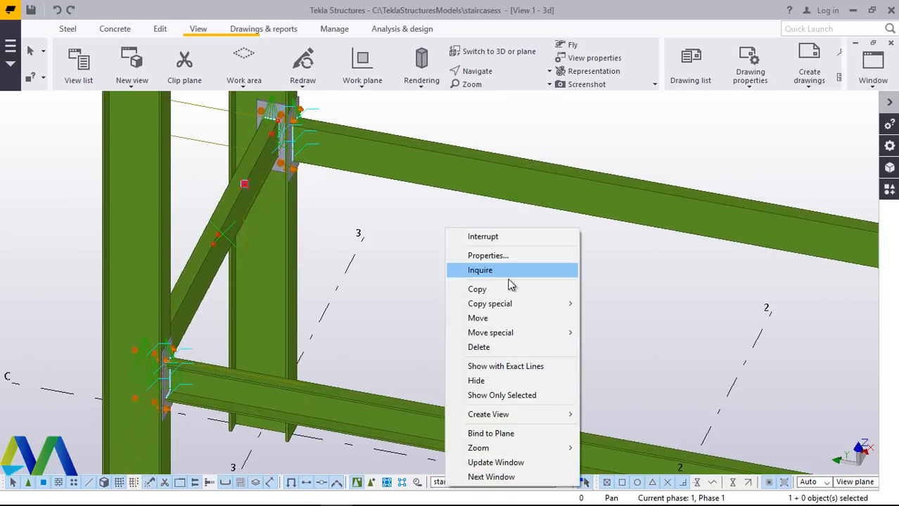
{"action": "left_click", "coordinate": [491, 290]}
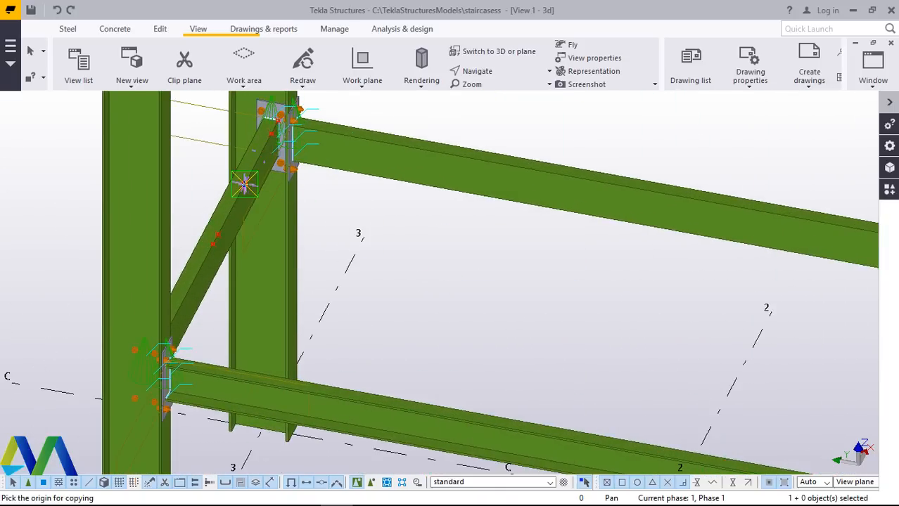
{"action": "scroll", "coordinate": [244, 185], "scroll_direction": "down", "scroll_amount": 4}
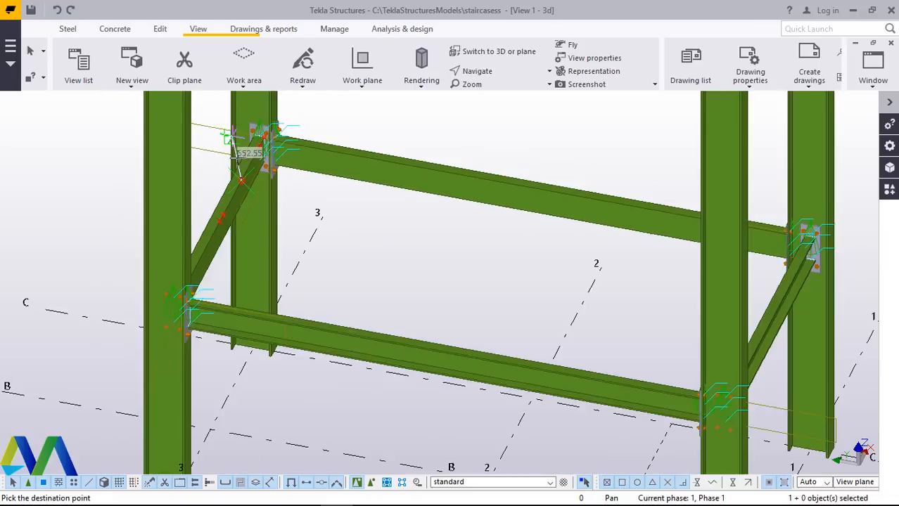
{"action": "scroll", "coordinate": [498, 332], "scroll_direction": "up", "scroll_amount": 3}
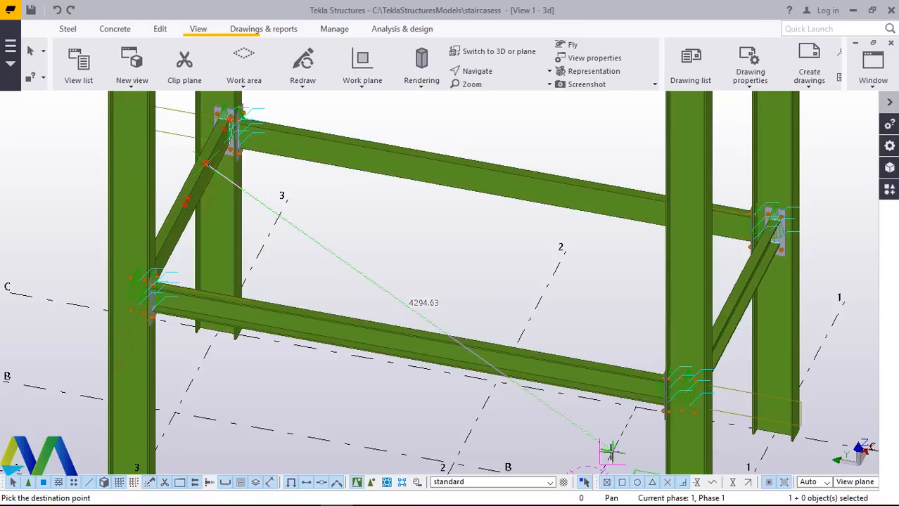
{"action": "right_click", "coordinate": [571, 432]}
{"action": "left_click", "coordinate": [582, 236]}
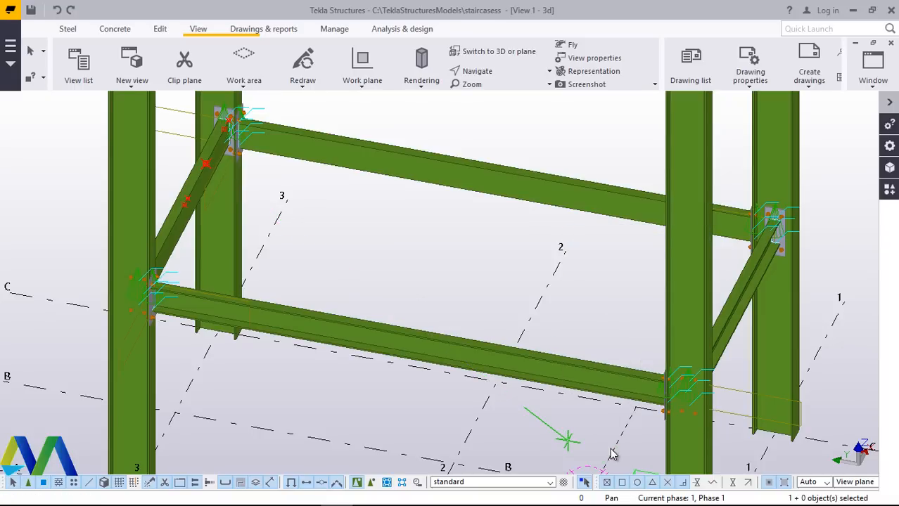
{"action": "middle_click_drag", "start_coordinate": [582, 241], "coordinate": [571, 385]}
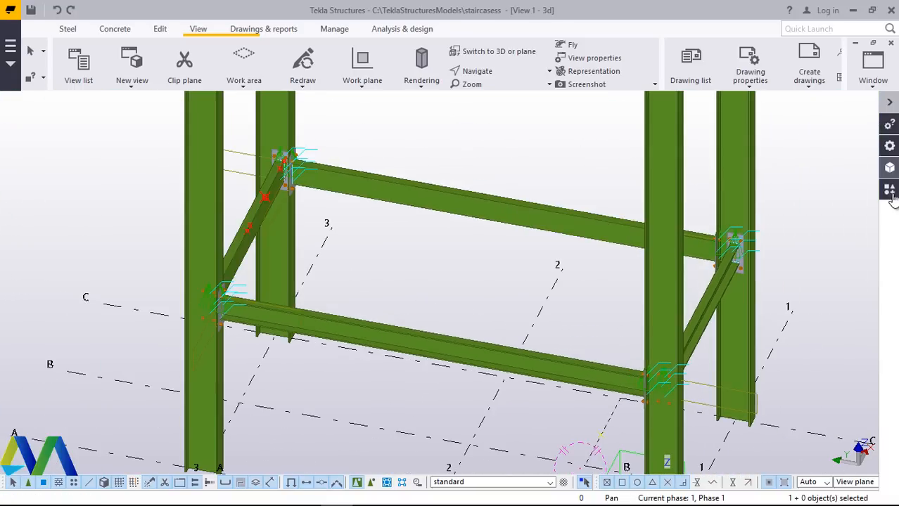
Create a Polybeam pan (S73) stair from the middle point on the gridline 3 beam down to the copied point on the dashed line.
{"action": "left_click", "coordinate": [889, 190]}
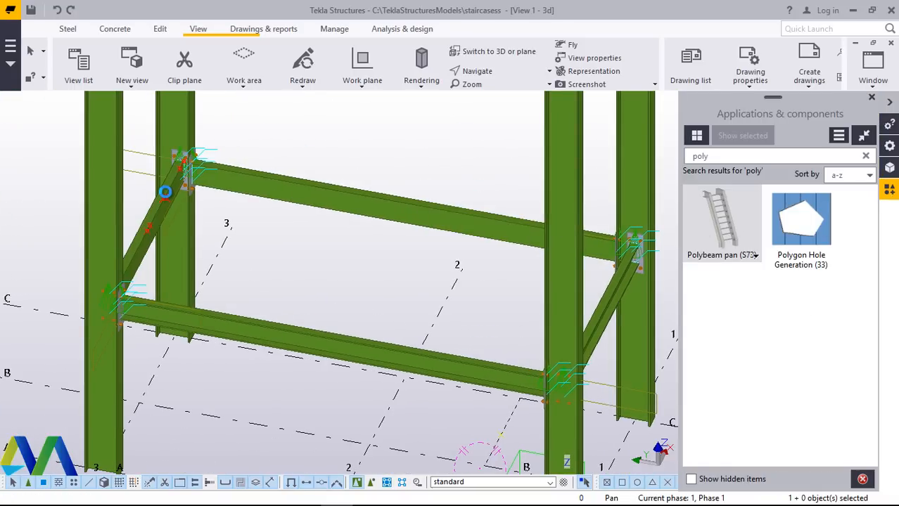
{"action": "scroll", "coordinate": [164, 197], "scroll_direction": "up", "scroll_amount": 4}
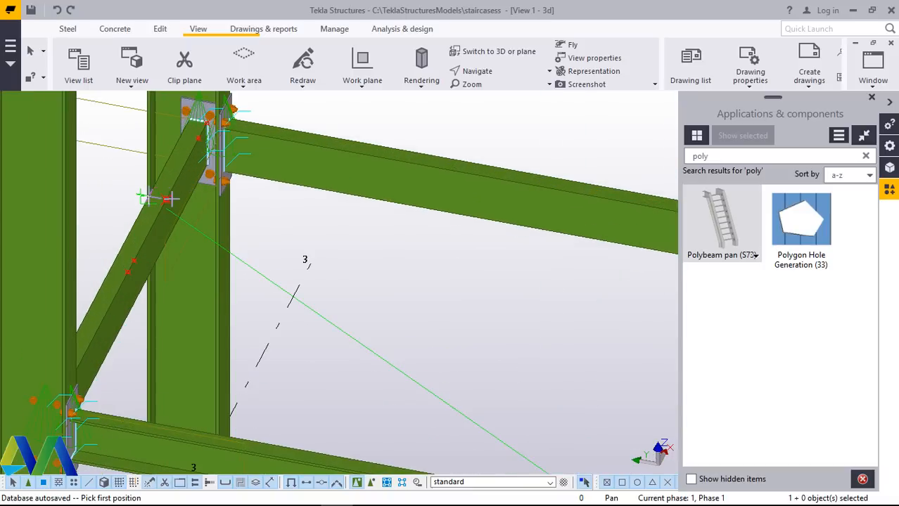
{"action": "scroll", "coordinate": [169, 199], "scroll_direction": "up", "scroll_amount": 5}
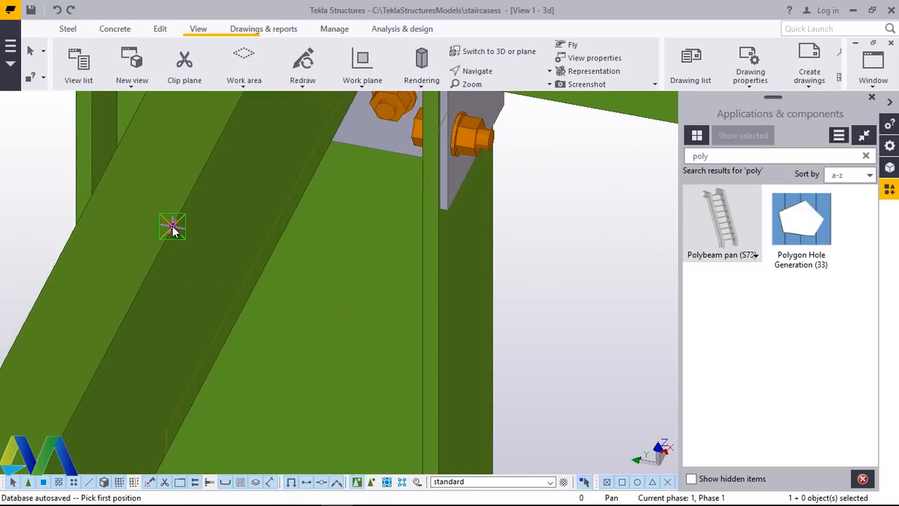
{"action": "scroll", "coordinate": [190, 162], "scroll_direction": "down", "scroll_amount": 5}
{"action": "left_click", "coordinate": [186, 173]}
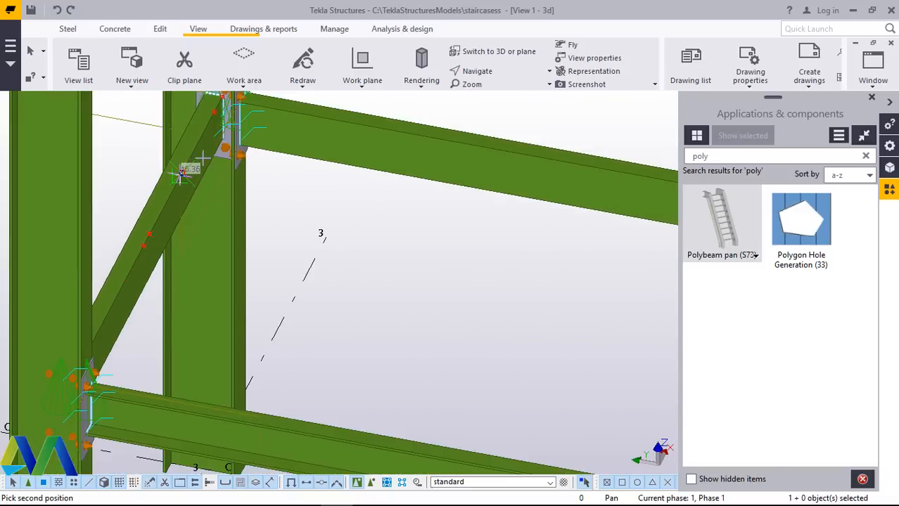
{"action": "scroll", "coordinate": [246, 165], "scroll_direction": "down", "scroll_amount": 5}
{"action": "scroll", "coordinate": [351, 247], "scroll_direction": "up", "scroll_amount": 6}
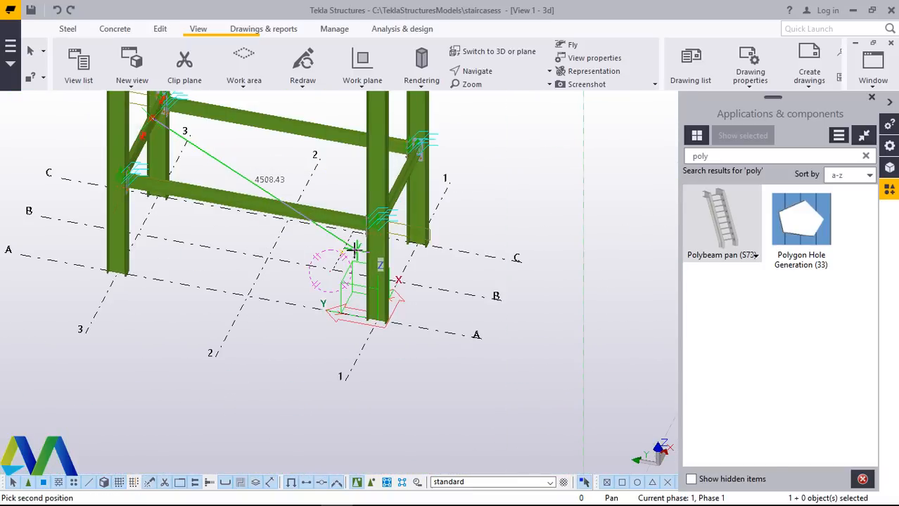
{"action": "scroll", "coordinate": [331, 243], "scroll_direction": "up", "scroll_amount": 6}
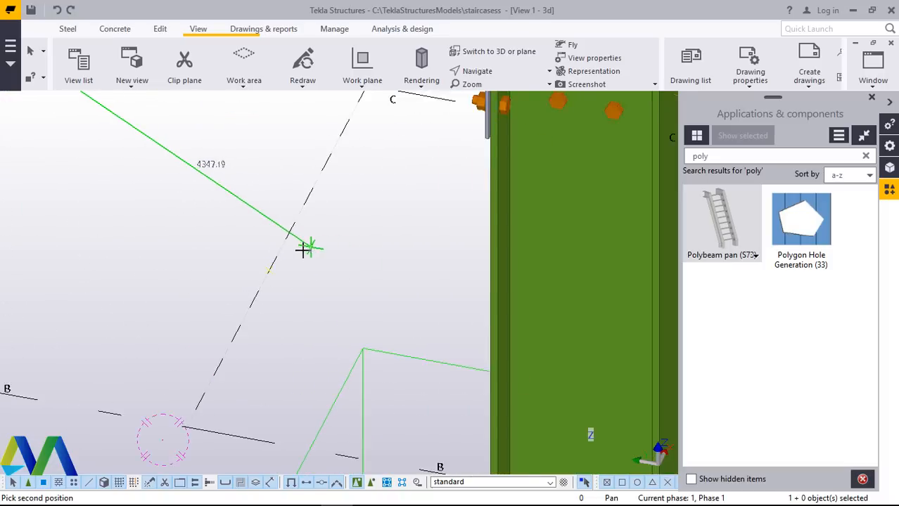
{"action": "left_click", "coordinate": [261, 273]}
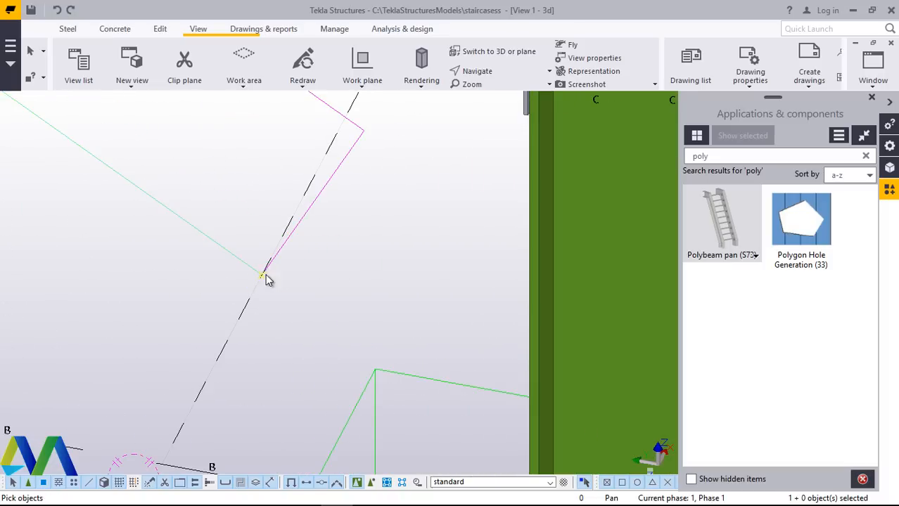
{"action": "right_click", "coordinate": [349, 279]}
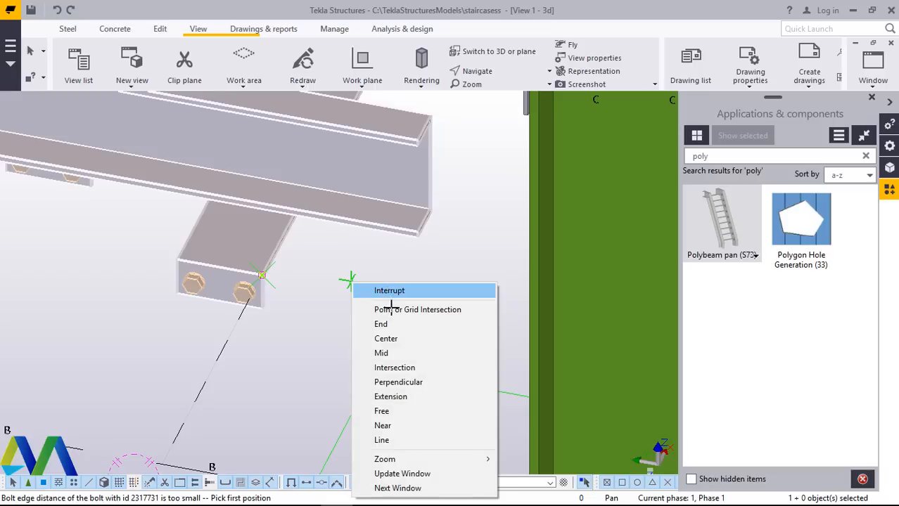
{"action": "left_click", "coordinate": [390, 291]}
Move the stair from the top flange end corner of its far upper stringer to the point near the column on the beam's top edge.
{"action": "scroll", "coordinate": [388, 313], "scroll_direction": "down", "scroll_amount": 6}
{"action": "scroll", "coordinate": [432, 338], "scroll_direction": "down", "scroll_amount": 5}
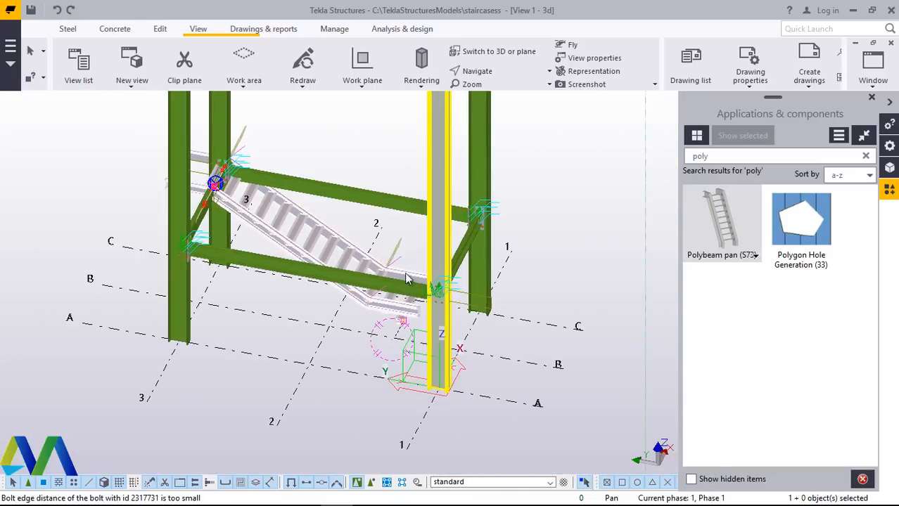
{"action": "scroll", "coordinate": [251, 197], "scroll_direction": "up", "scroll_amount": 6}
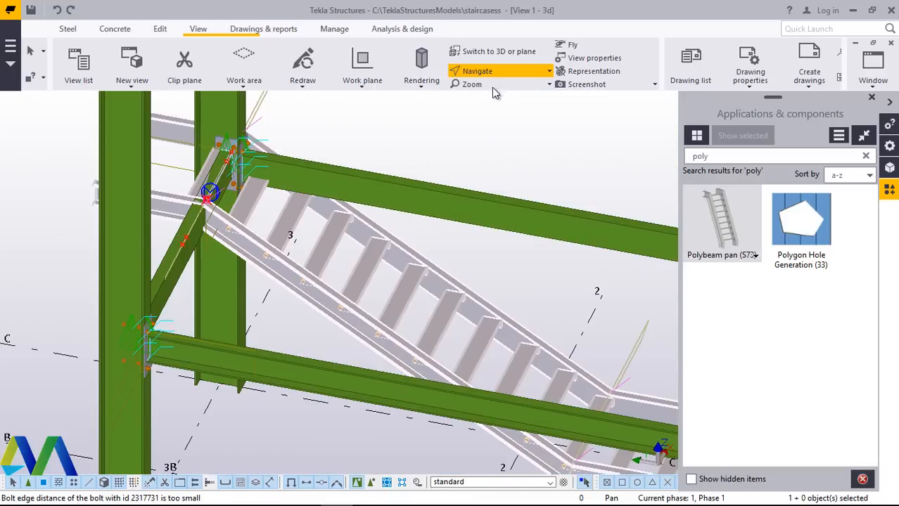
{"action": "left_click", "coordinate": [473, 99]}
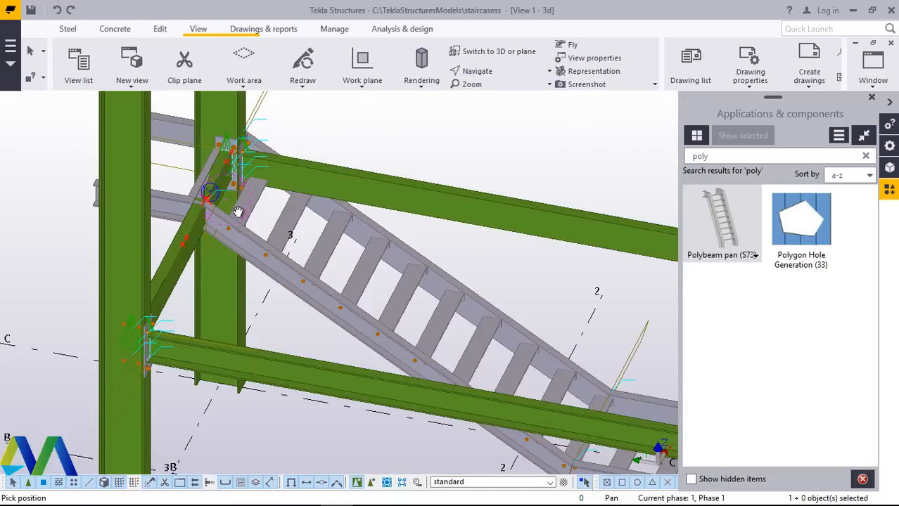
{"action": "left_click_drag", "start_coordinate": [237, 210], "coordinate": [255, 198]}
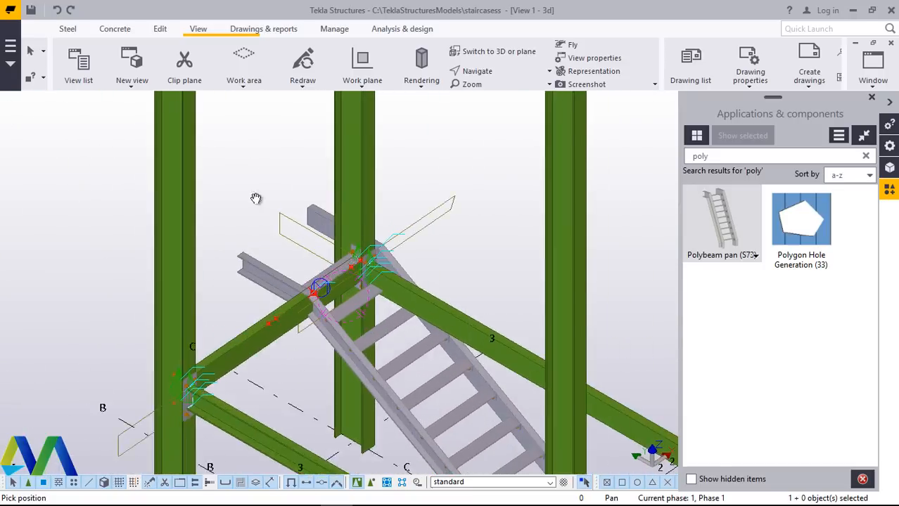
{"action": "scroll", "coordinate": [256, 198], "scroll_direction": "up", "scroll_amount": 5}
{"action": "right_click", "coordinate": [317, 172]}
{"action": "left_click", "coordinate": [344, 176]}
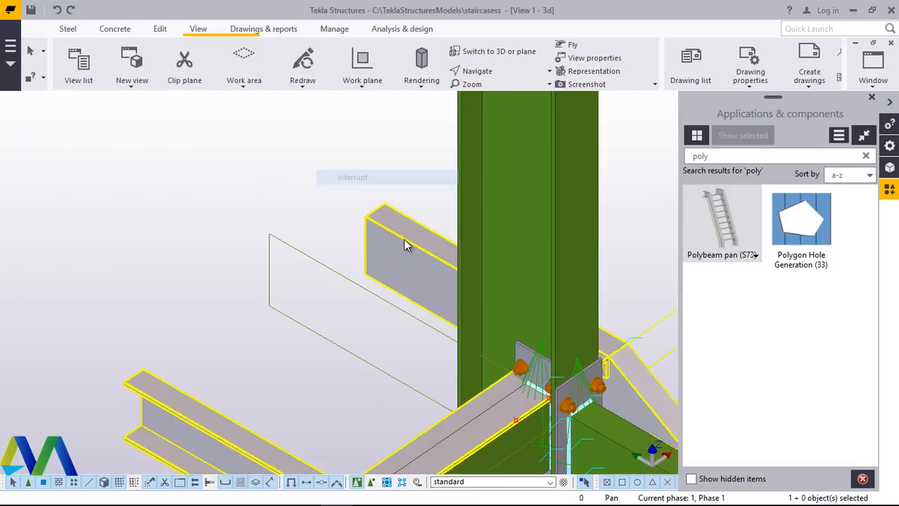
{"action": "right_click", "coordinate": [244, 173]}
{"action": "left_click", "coordinate": [262, 252]}
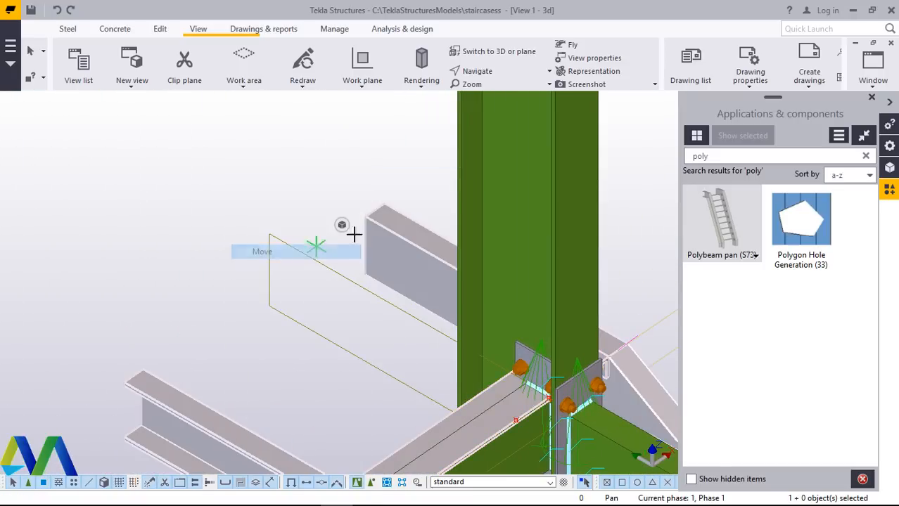
{"action": "scroll", "coordinate": [367, 211], "scroll_direction": "up", "scroll_amount": 6}
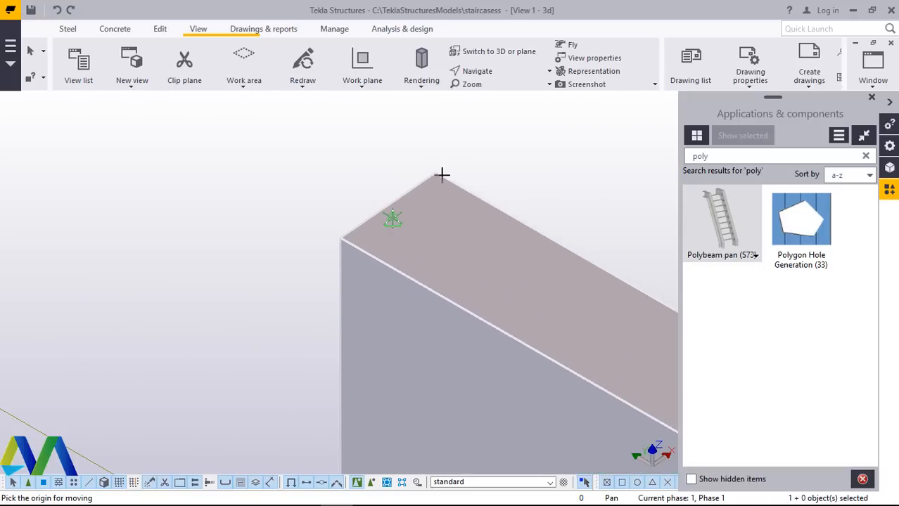
{"action": "scroll", "coordinate": [442, 169], "scroll_direction": "up", "scroll_amount": 1}
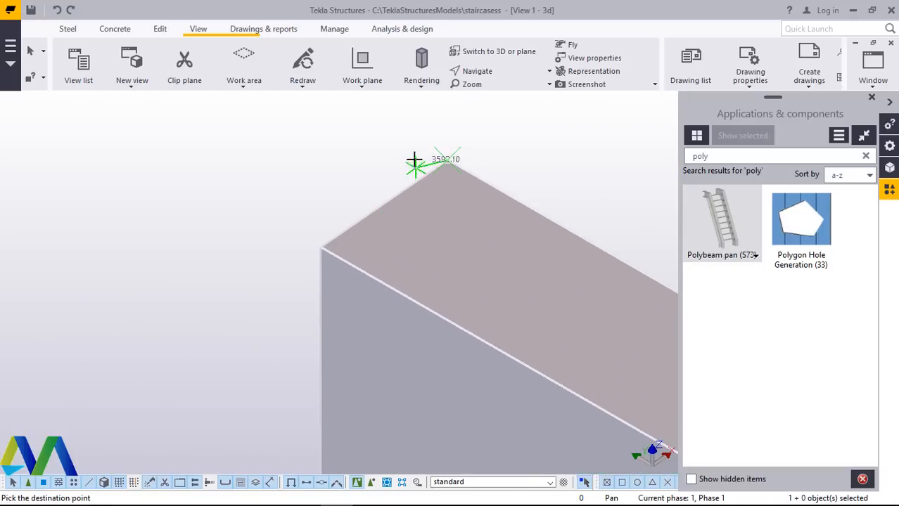
{"action": "scroll", "coordinate": [422, 151], "scroll_direction": "down", "scroll_amount": 6}
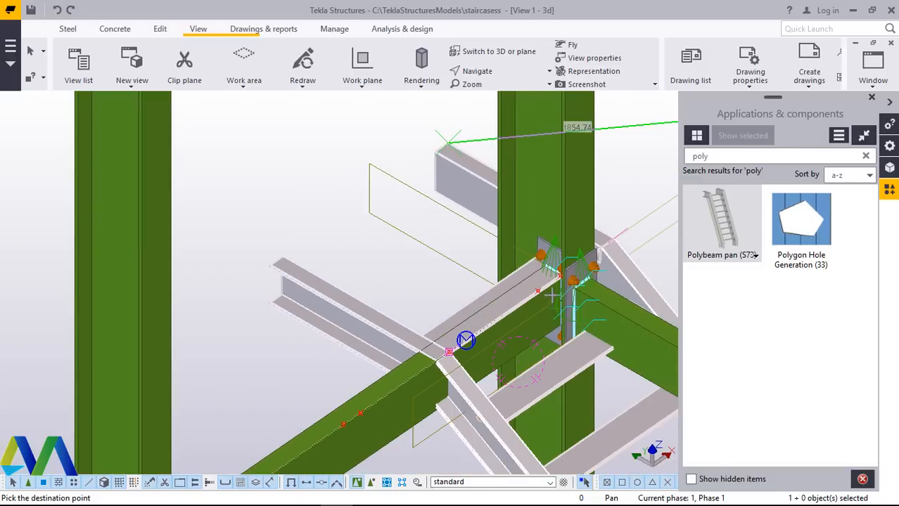
{"action": "scroll", "coordinate": [554, 296], "scroll_direction": "up", "scroll_amount": 8}
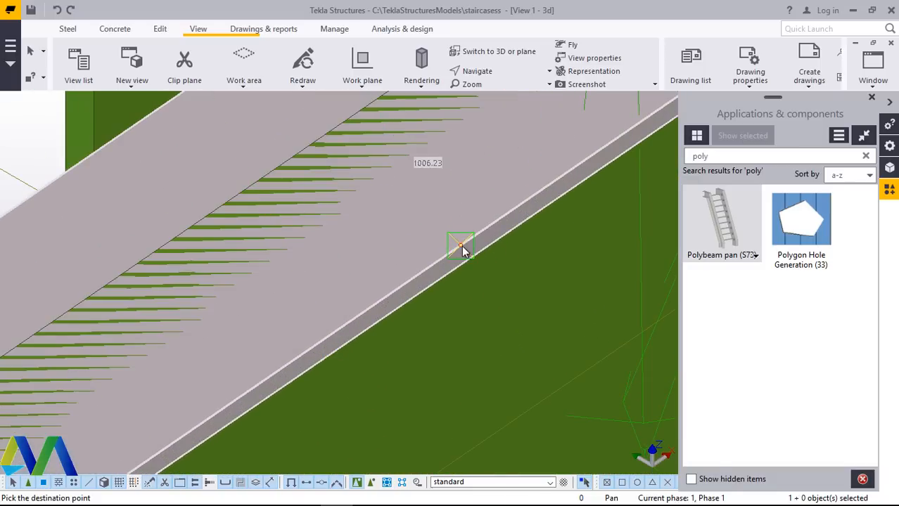
{"action": "left_click", "coordinate": [461, 247]}
Examine how both upper stringer ends of the moved stair meet the supporting beam's top edge.
{"action": "scroll", "coordinate": [463, 225], "scroll_direction": "down", "scroll_amount": 5}
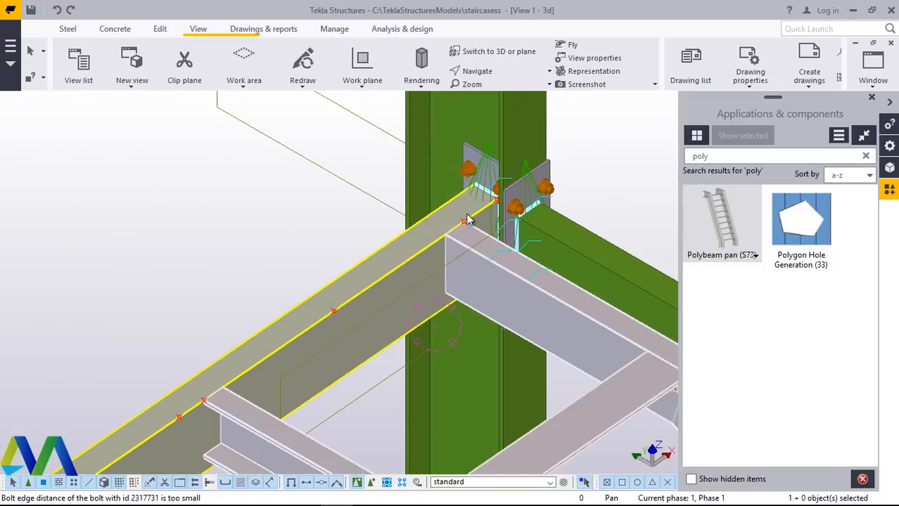
{"action": "scroll", "coordinate": [258, 372], "scroll_direction": "up", "scroll_amount": 6}
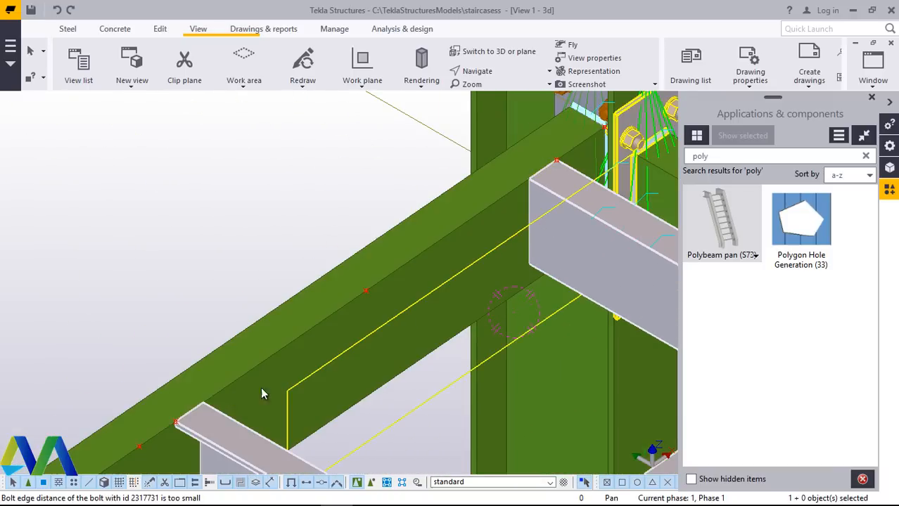
{"action": "scroll", "coordinate": [165, 429], "scroll_direction": "up", "scroll_amount": 8}
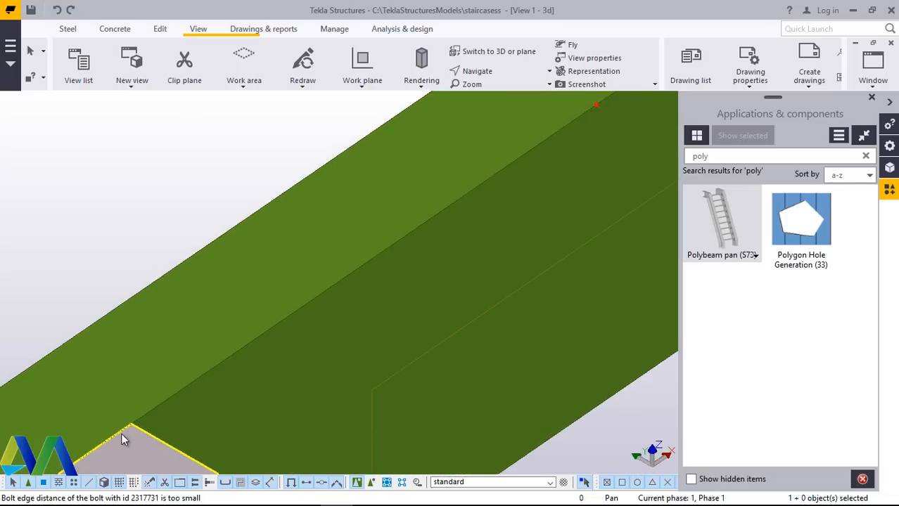
{"action": "scroll", "coordinate": [132, 424], "scroll_direction": "up", "scroll_amount": 5}
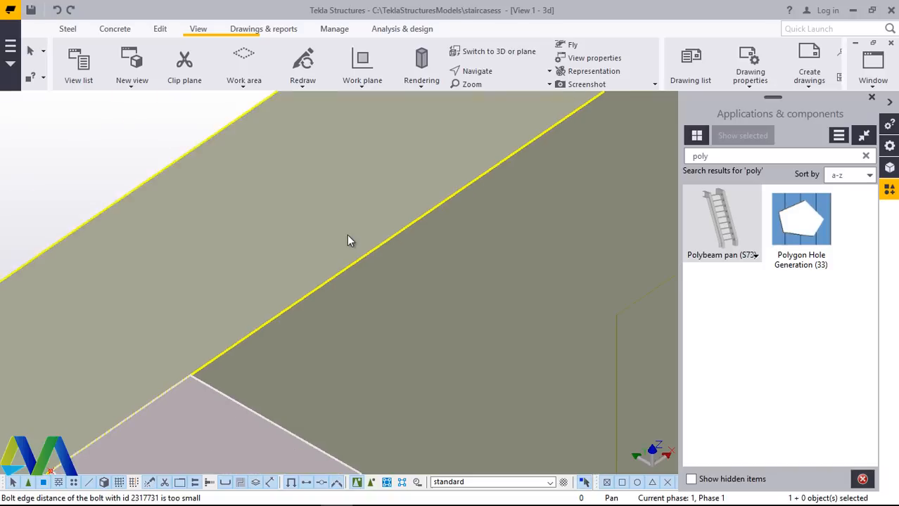
{"action": "scroll", "coordinate": [347, 234], "scroll_direction": "up", "scroll_amount": 3}
{"action": "scroll", "coordinate": [318, 218], "scroll_direction": "down", "scroll_amount": 6}
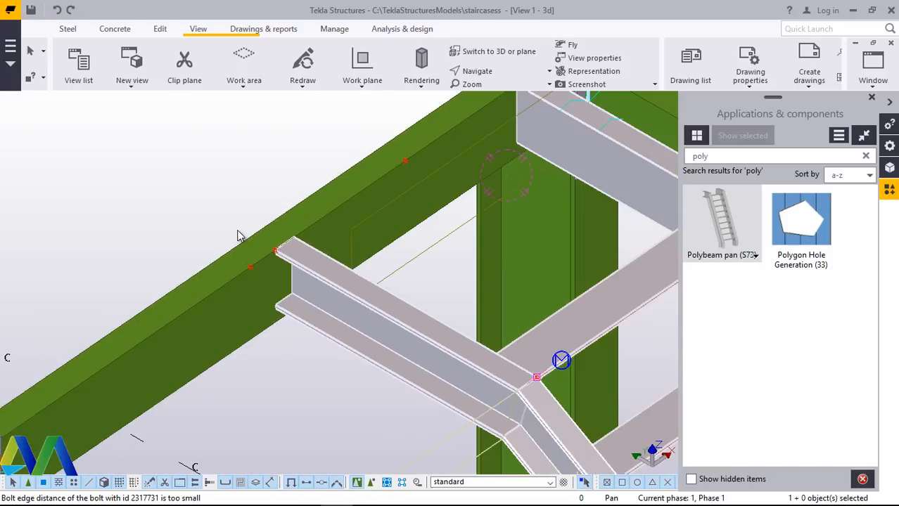
Copy the stair mirrored about the line through its near lower stringer's outer top and bottom flange corners, at X0 1295.87, Y0 50.00, angle 0.
{"action": "scroll", "coordinate": [256, 228], "scroll_direction": "down", "scroll_amount": 8}
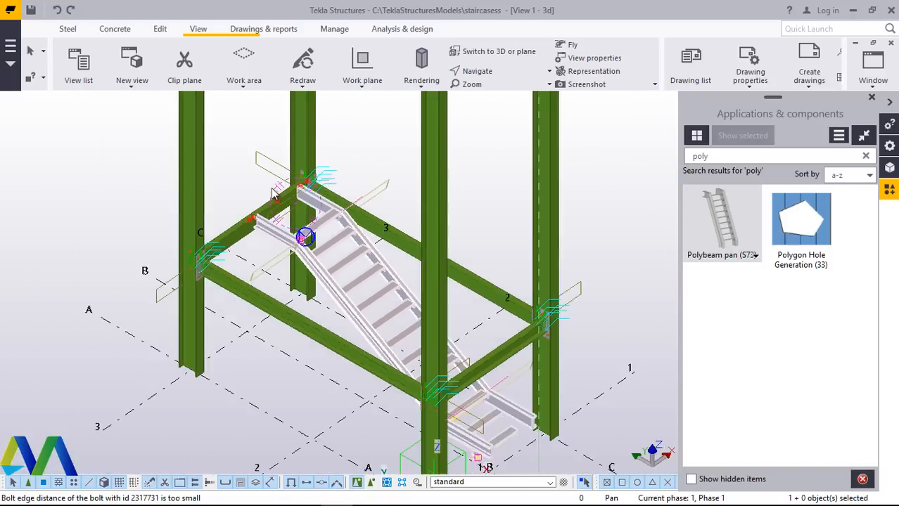
{"action": "scroll", "coordinate": [443, 379], "scroll_direction": "up", "scroll_amount": 4}
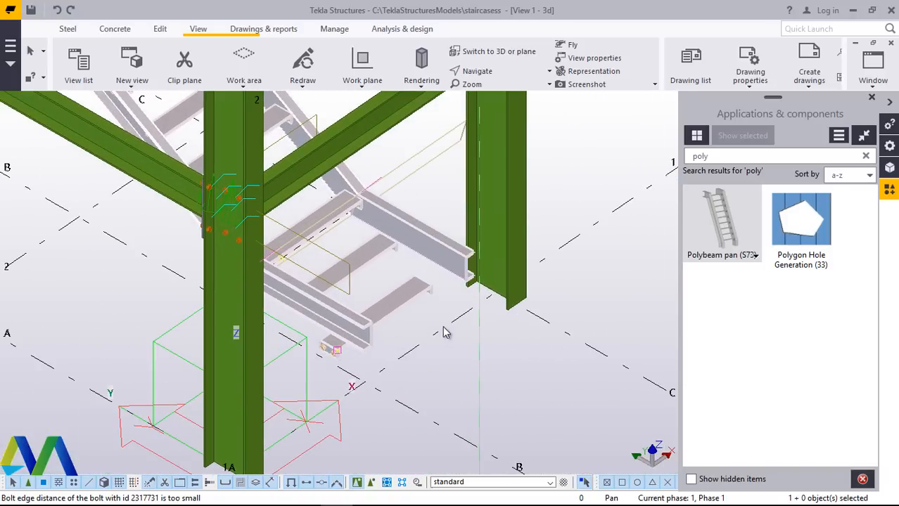
{"action": "scroll", "coordinate": [436, 356], "scroll_direction": "down", "scroll_amount": 5}
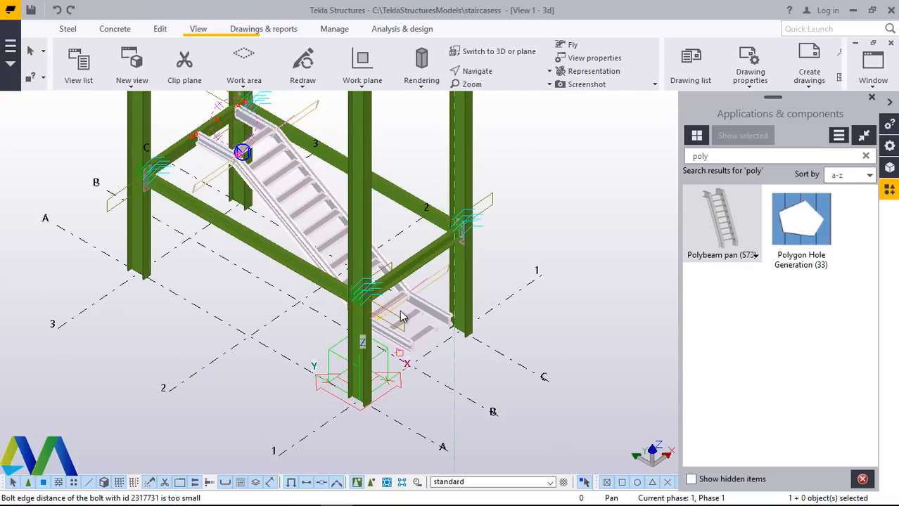
{"action": "scroll", "coordinate": [415, 354], "scroll_direction": "up", "scroll_amount": 5}
{"action": "right_click", "coordinate": [416, 355]}
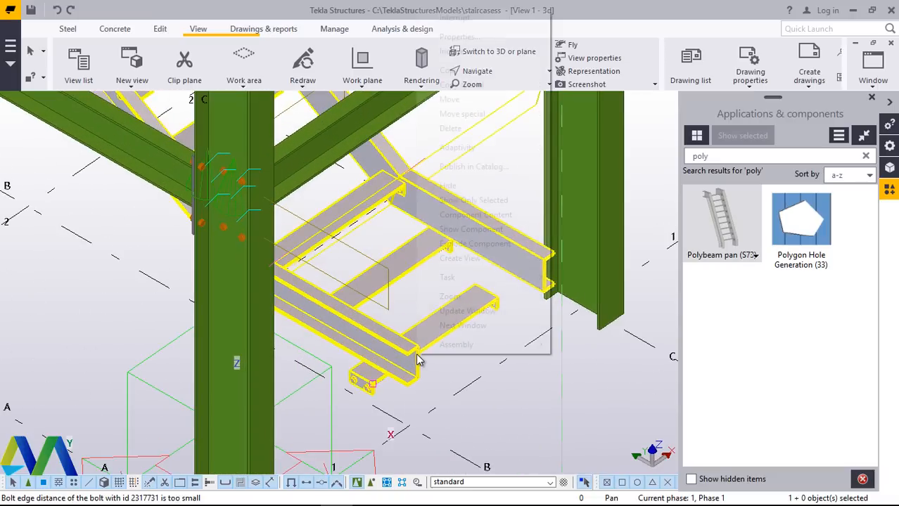
{"action": "mouse_move", "coordinate": [475, 85]}
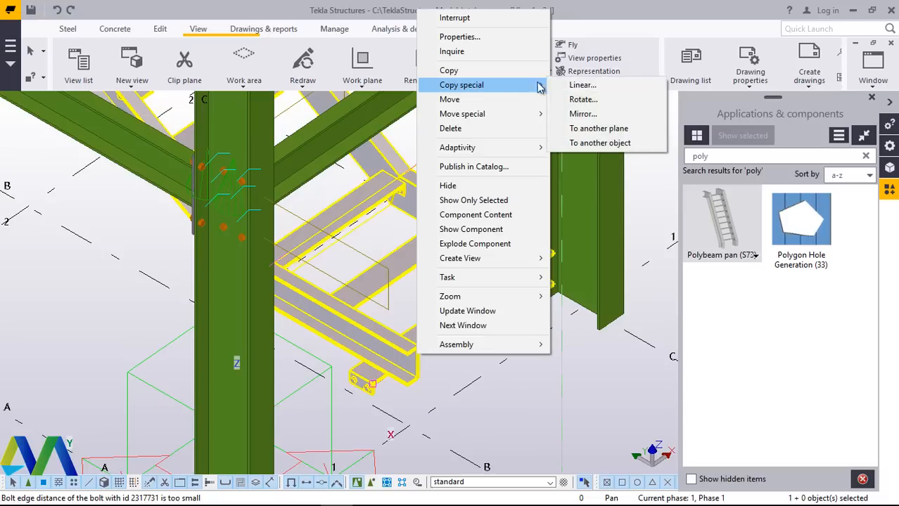
{"action": "left_click", "coordinate": [582, 113]}
{"action": "scroll", "coordinate": [407, 385], "scroll_direction": "up", "scroll_amount": 5}
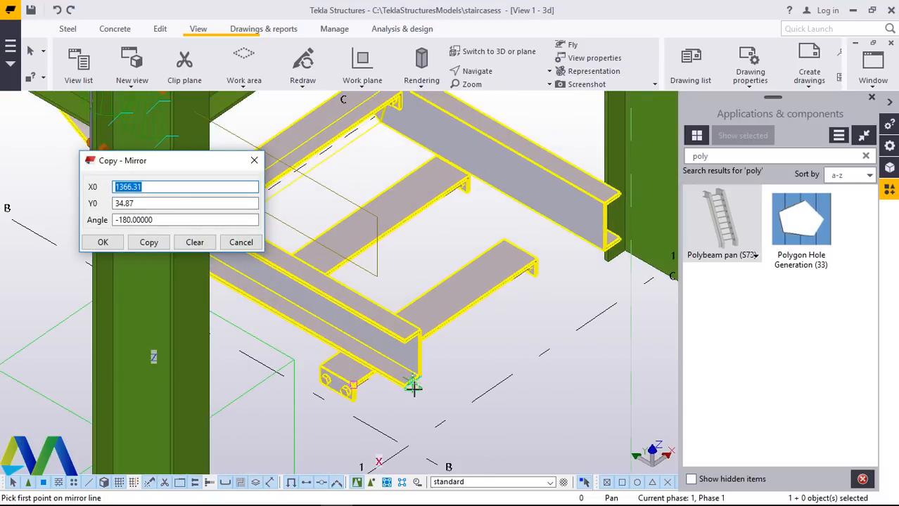
{"action": "scroll", "coordinate": [399, 388], "scroll_direction": "up", "scroll_amount": 4}
{"action": "scroll", "coordinate": [421, 232], "scroll_direction": "up", "scroll_amount": 4}
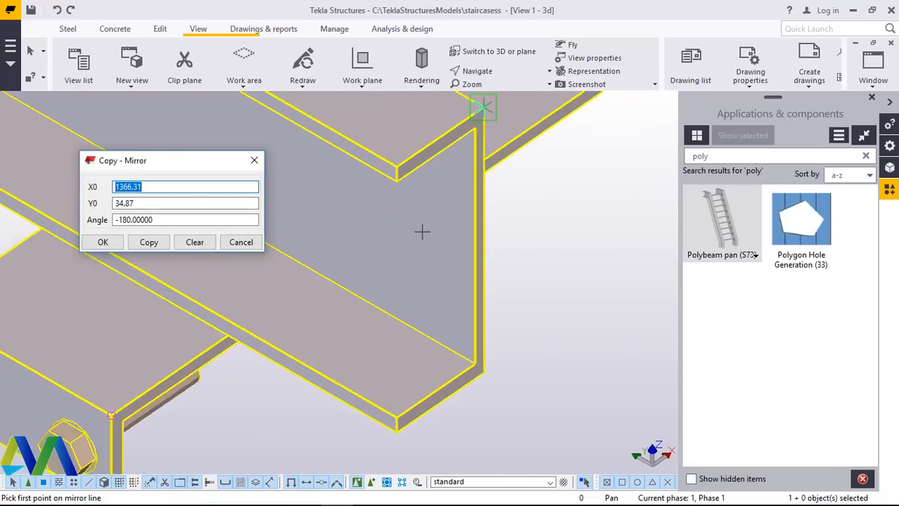
{"action": "left_click", "coordinate": [394, 160]}
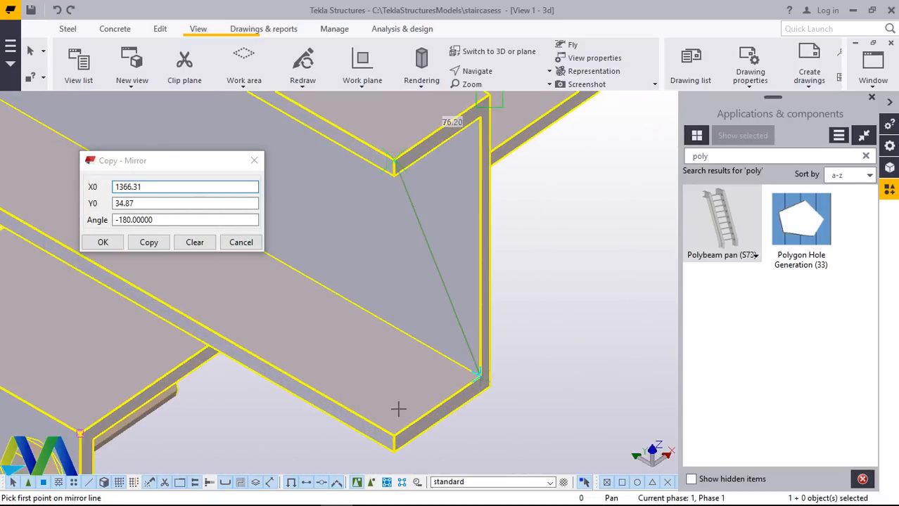
{"action": "left_click", "coordinate": [393, 437]}
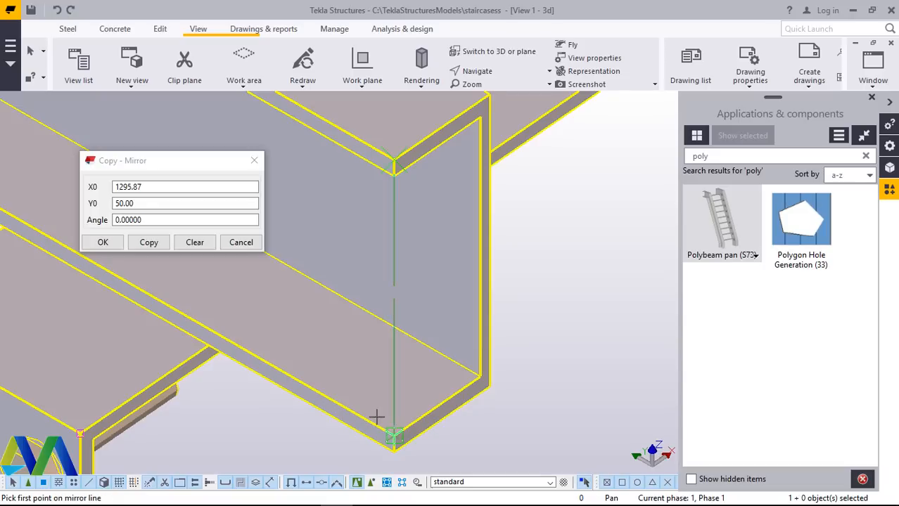
{"action": "left_click", "coordinate": [151, 243]}
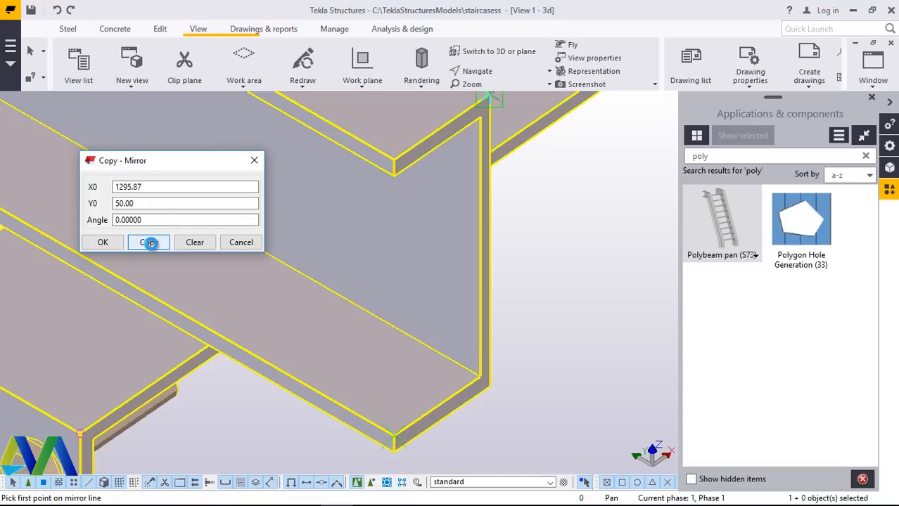
{"action": "left_click", "coordinate": [103, 242]}
{"action": "right_click", "coordinate": [249, 235]}
{"action": "left_click", "coordinate": [301, 238]}
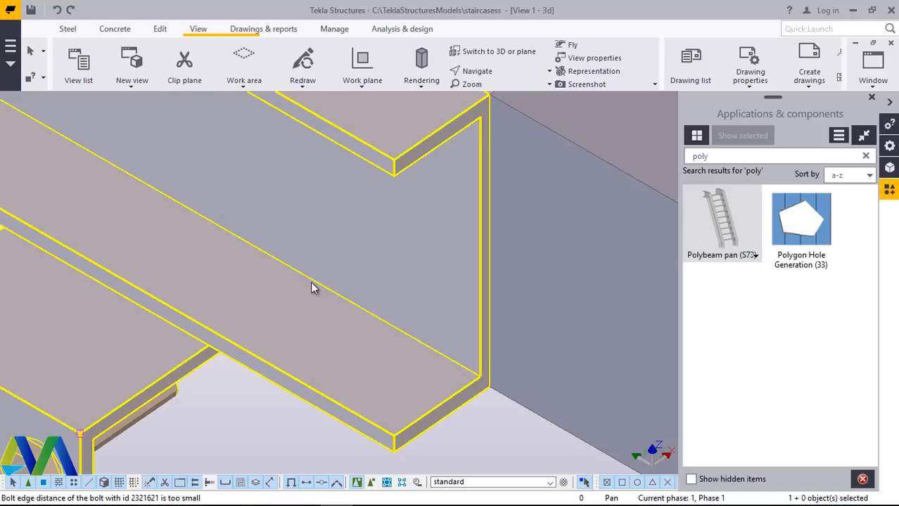
{"action": "scroll", "coordinate": [314, 281], "scroll_direction": "down", "scroll_amount": 3}
{"action": "scroll", "coordinate": [371, 293], "scroll_direction": "down", "scroll_amount": 5}
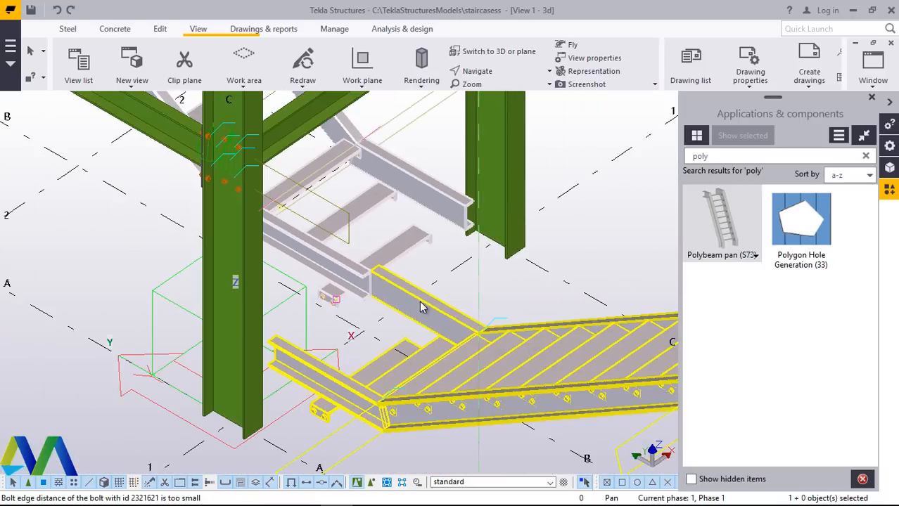
{"action": "right_click", "coordinate": [413, 301]}
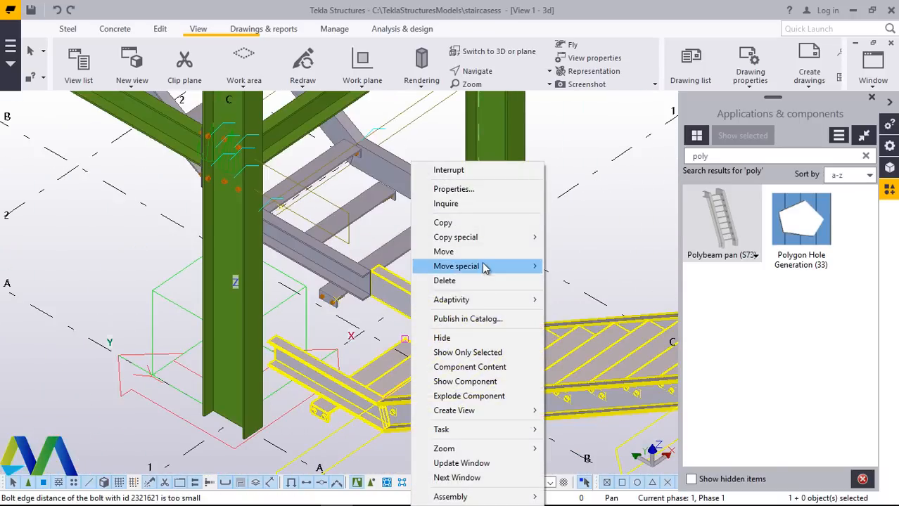
{"action": "left_click", "coordinate": [447, 224]}
{"action": "right_click", "coordinate": [577, 131]}
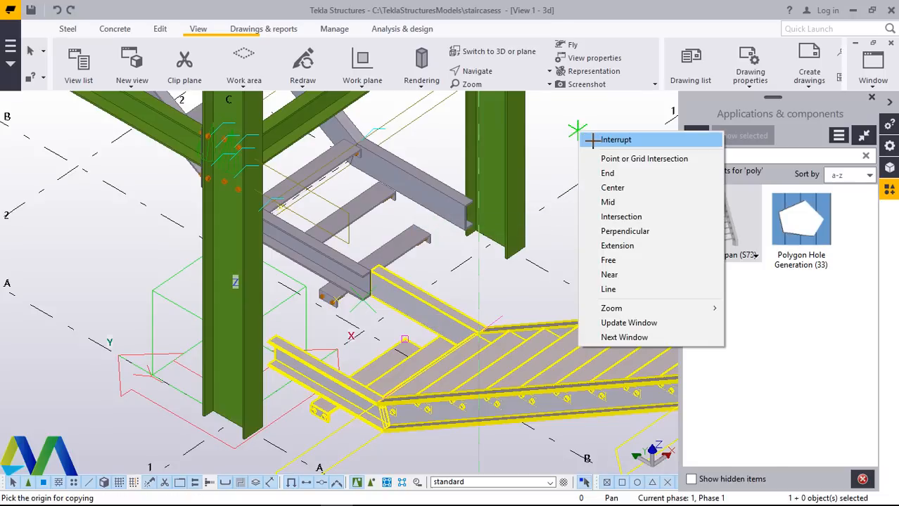
{"action": "left_click", "coordinate": [611, 140]}
Move the mirrored stair from its near stringer's outer top flange corner to the first stair's upper stringer end corner at the beam.
{"action": "right_click", "coordinate": [567, 133]}
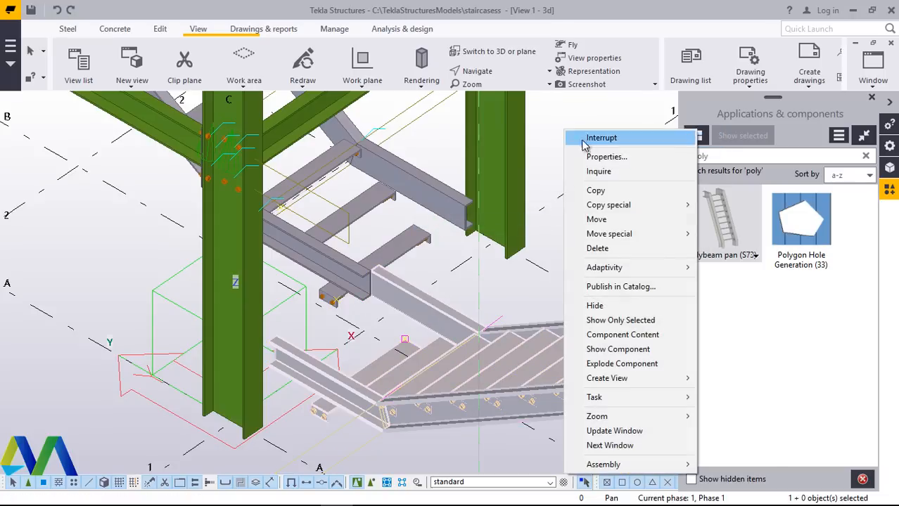
{"action": "left_click", "coordinate": [606, 219]}
{"action": "scroll", "coordinate": [373, 277], "scroll_direction": "up", "scroll_amount": 8}
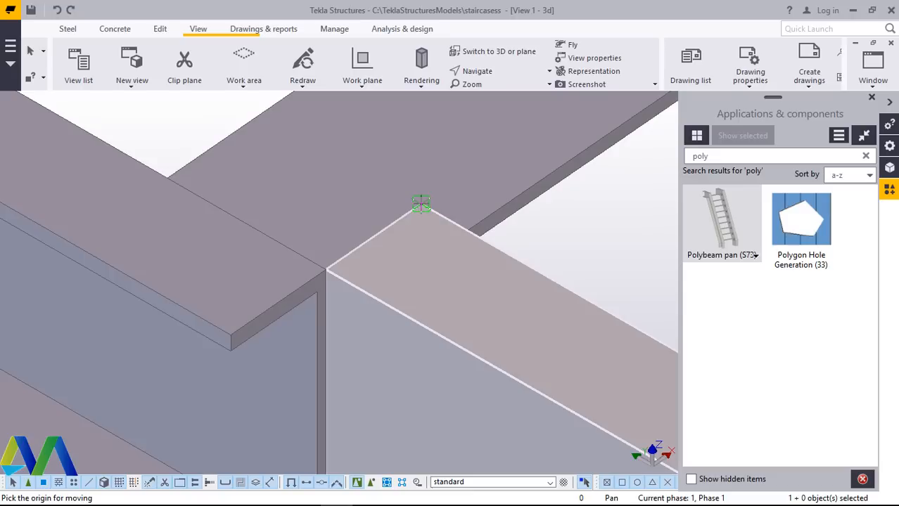
{"action": "scroll", "coordinate": [380, 336], "scroll_direction": "down", "scroll_amount": 10}
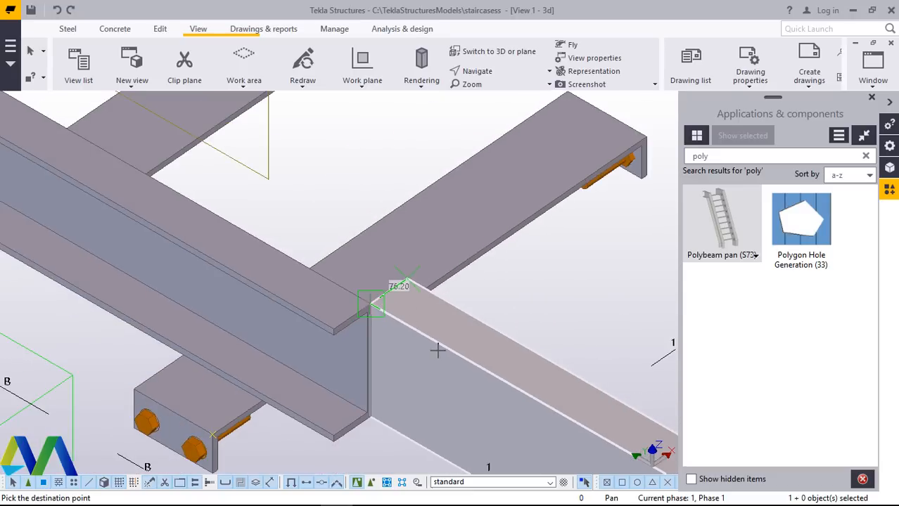
{"action": "scroll", "coordinate": [452, 374], "scroll_direction": "down", "scroll_amount": 4}
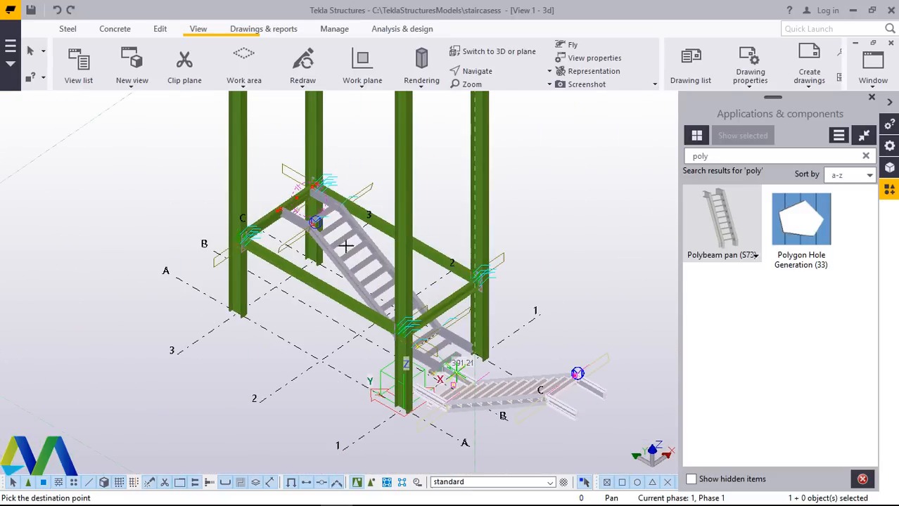
{"action": "scroll", "coordinate": [280, 203], "scroll_direction": "up", "scroll_amount": 8}
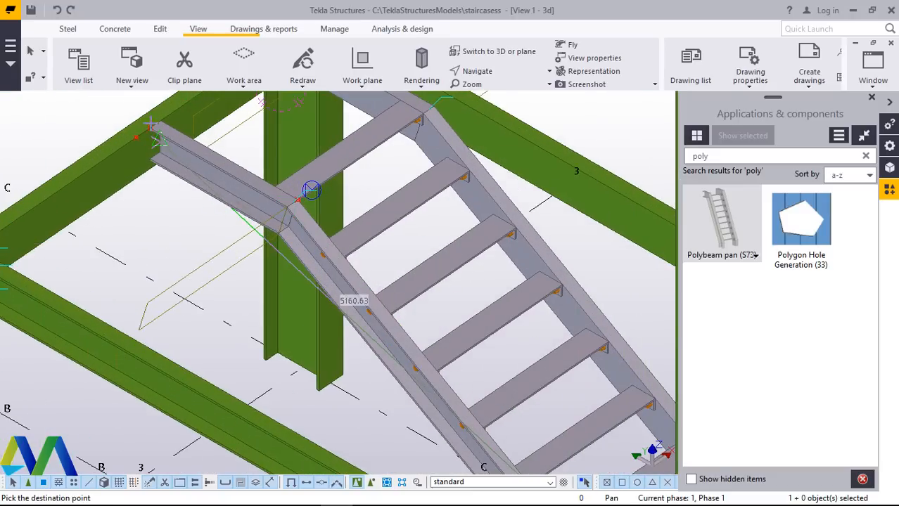
{"action": "scroll", "coordinate": [141, 118], "scroll_direction": "up", "scroll_amount": 5}
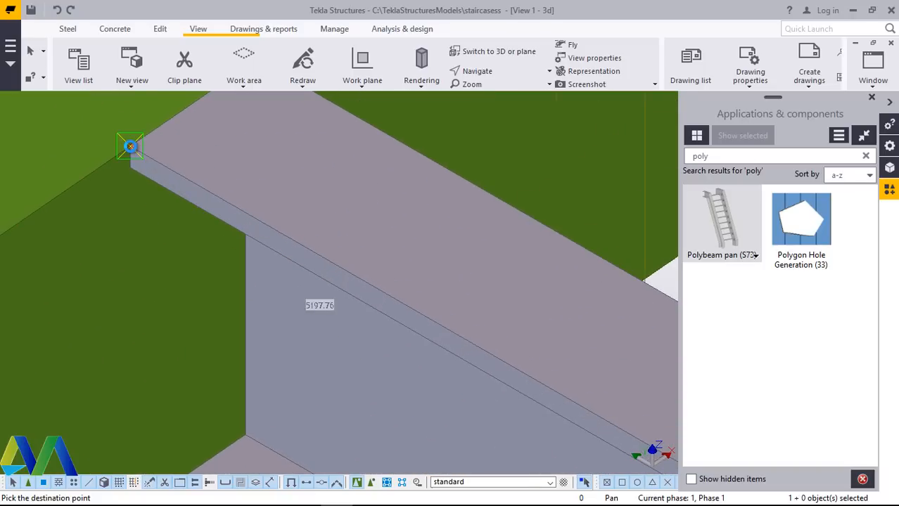
{"action": "left_click", "coordinate": [130, 151]}
Move the mirrored stair by 100 along the beam's top edge, away from the first stair's upper stringer.
{"action": "scroll", "coordinate": [349, 193], "scroll_direction": "down", "scroll_amount": 3}
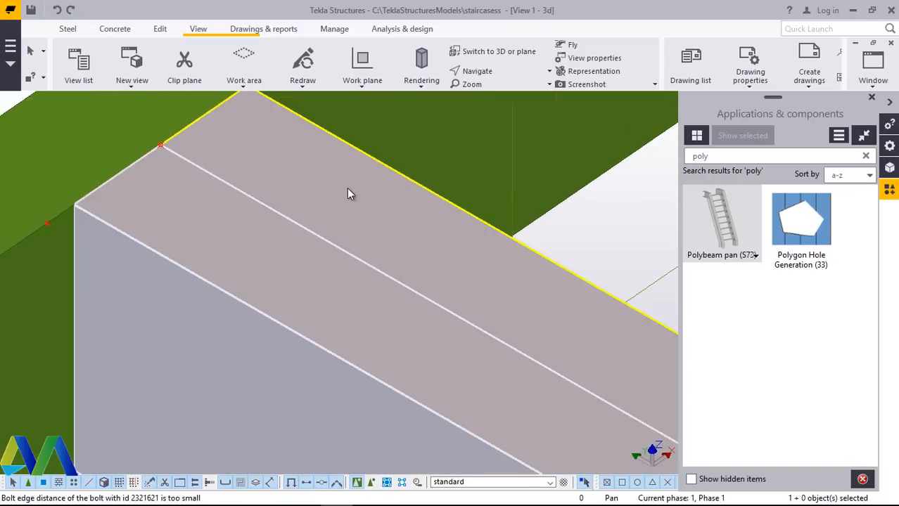
{"action": "scroll", "coordinate": [356, 193], "scroll_direction": "down", "scroll_amount": 6}
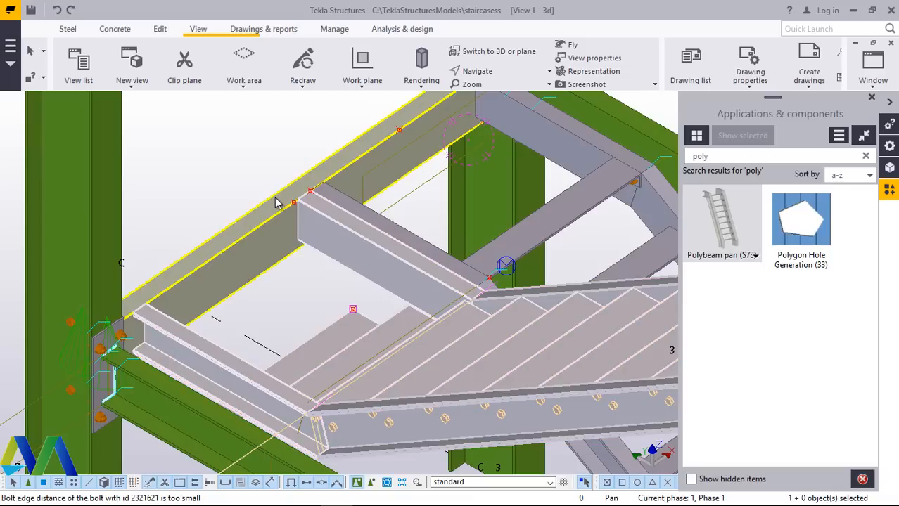
{"action": "scroll", "coordinate": [260, 211], "scroll_direction": "down", "scroll_amount": 3}
{"action": "right_click", "coordinate": [211, 152]}
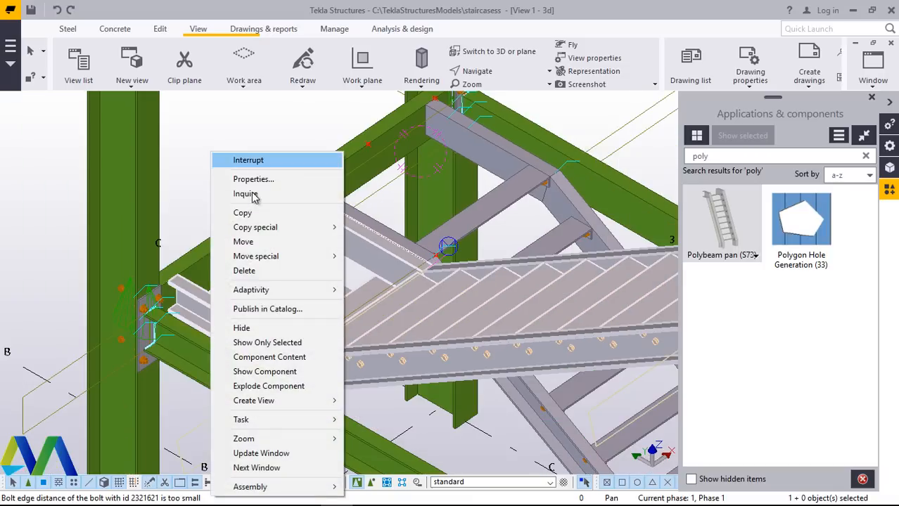
{"action": "left_click", "coordinate": [246, 242]}
{"action": "scroll", "coordinate": [295, 189], "scroll_direction": "up", "scroll_amount": 5}
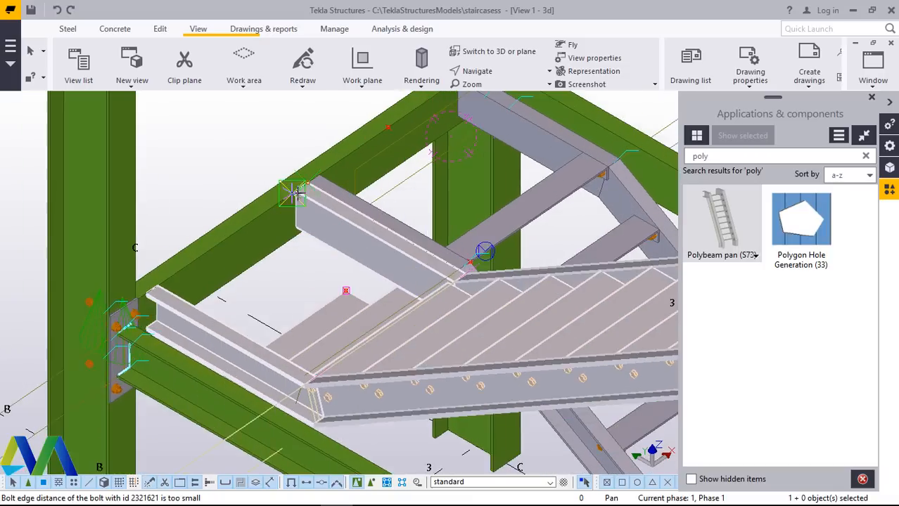
{"action": "scroll", "coordinate": [310, 177], "scroll_direction": "up", "scroll_amount": 6}
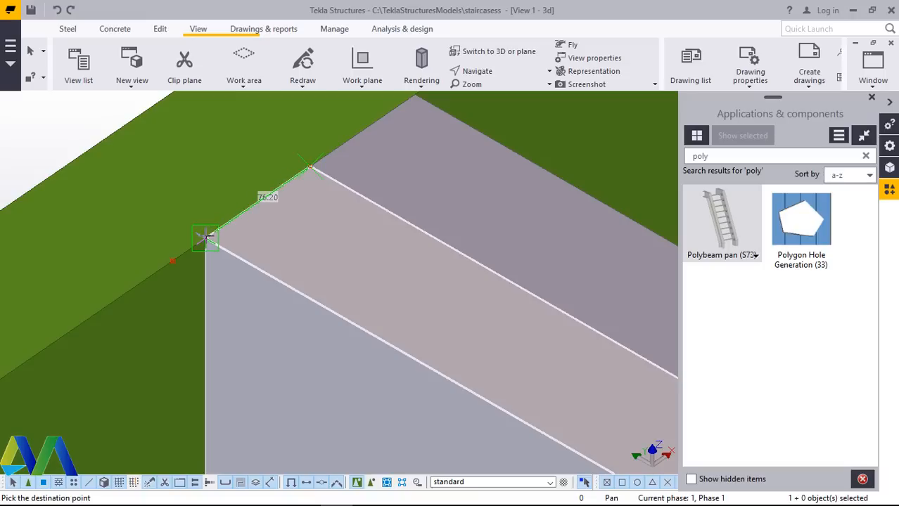
{"action": "type", "text": "100"}
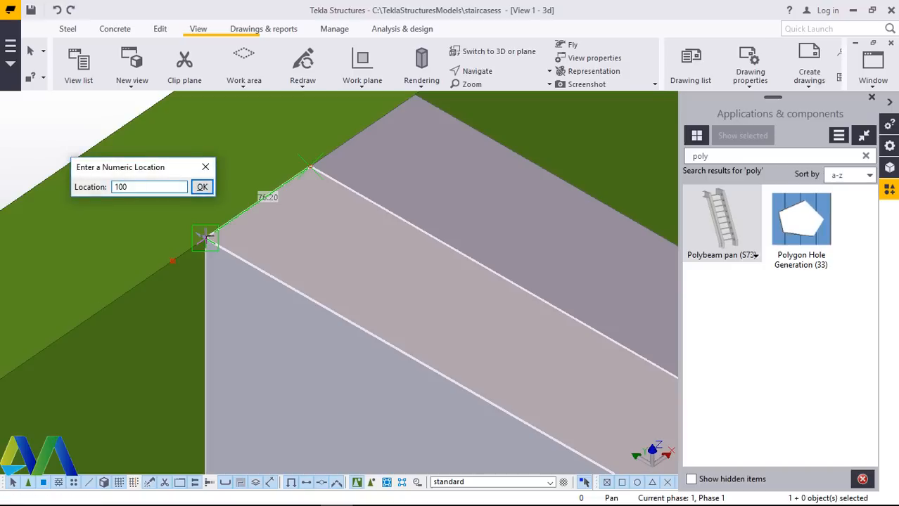
{"action": "key", "text": "Return"}
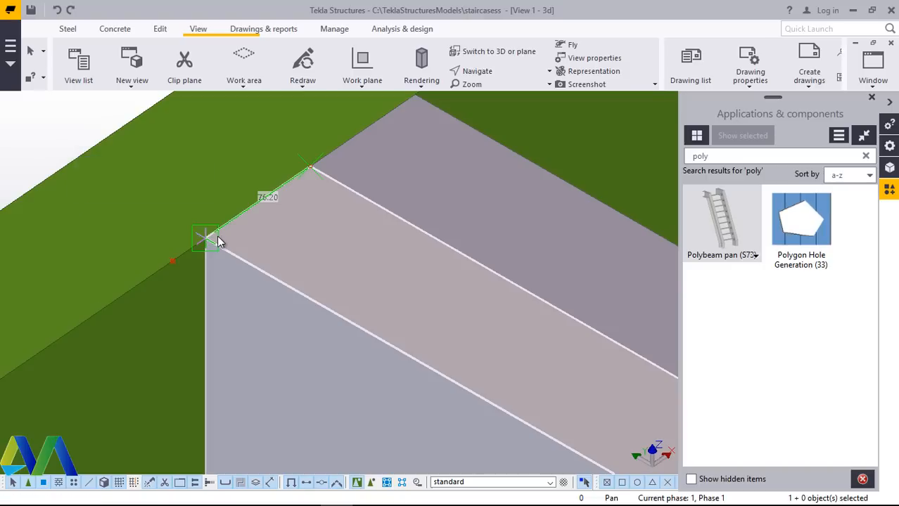
Examine from a low side view how the mirrored upper flight and its top stringer ends sit relative to the columns.
{"action": "scroll", "coordinate": [274, 218], "scroll_direction": "down", "scroll_amount": 3}
{"action": "scroll", "coordinate": [218, 195], "scroll_direction": "down", "scroll_amount": 5}
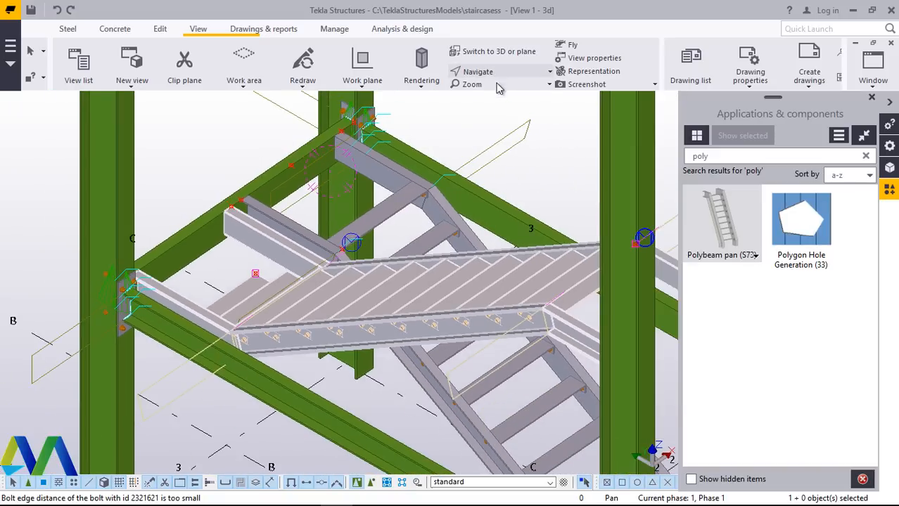
{"action": "left_click", "coordinate": [497, 77]}
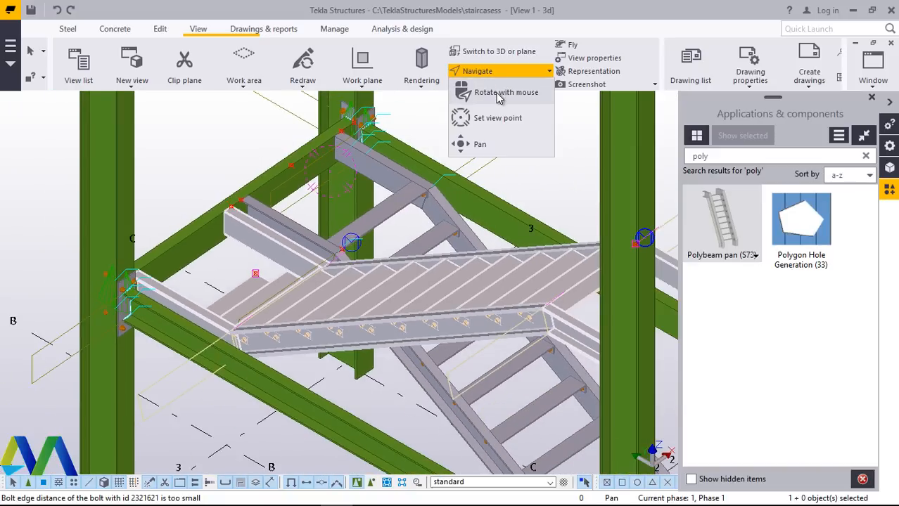
{"action": "left_click", "coordinate": [498, 113]}
{"action": "left_click_drag", "start_coordinate": [295, 231], "coordinate": [346, 241]}
{"action": "mouse_move", "coordinate": [347, 241]}
{"action": "middle_mouse_down", "text": "ctrl"}
{"action": "mouse_move", "coordinate": [311, 211]}
{"action": "mouse_move", "coordinate": [255, 243]}
{"action": "mouse_move", "coordinate": [300, 234]}
{"action": "mouse_move", "coordinate": [318, 205]}
{"action": "mouse_move", "coordinate": [322, 249]}
{"action": "mouse_move", "coordinate": [322, 237]}
{"action": "mouse_move", "coordinate": [274, 245]}
{"action": "mouse_move", "coordinate": [338, 244]}
{"action": "middle_mouse_up", "text": "ctrl"}
{"action": "scroll", "coordinate": [251, 308], "scroll_direction": "down", "scroll_amount": 5}
{"action": "scroll", "coordinate": [359, 251], "scroll_direction": "up", "scroll_amount": 5}
{"action": "scroll", "coordinate": [402, 244], "scroll_direction": "up", "scroll_amount": 3}
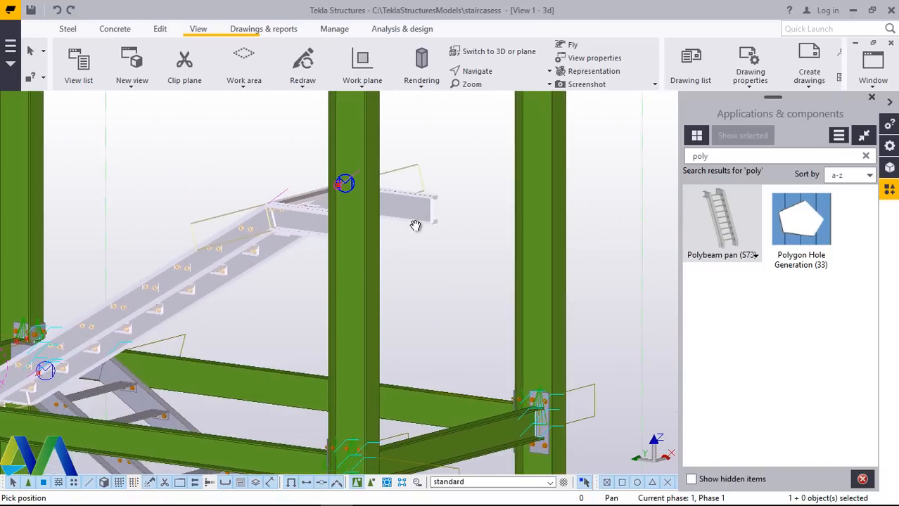
{"action": "scroll", "coordinate": [415, 224], "scroll_direction": "down", "scroll_amount": 5}
{"action": "scroll", "coordinate": [417, 226], "scroll_direction": "up", "scroll_amount": 5}
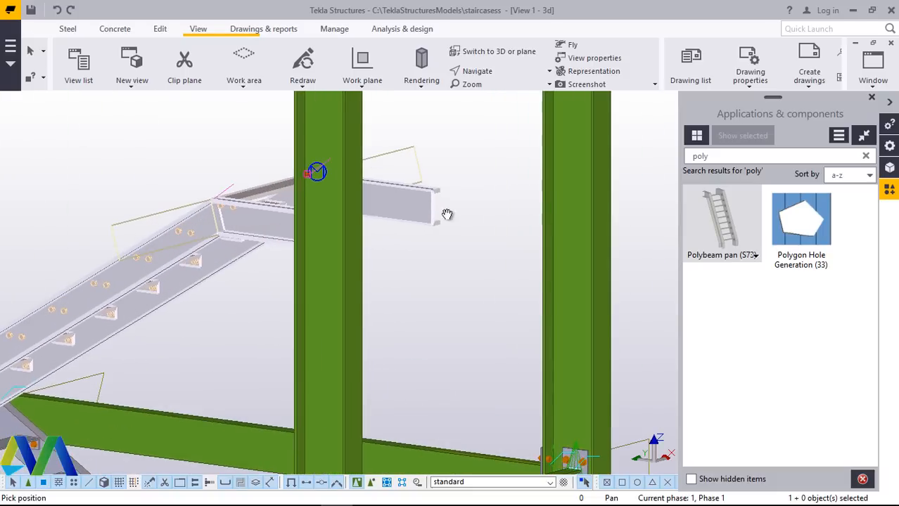
{"action": "right_click", "coordinate": [477, 163]}
{"action": "left_click", "coordinate": [485, 166]}
{"action": "scroll", "coordinate": [438, 194], "scroll_direction": "up", "scroll_amount": 3}
{"action": "scroll", "coordinate": [436, 192], "scroll_direction": "up", "scroll_amount": 1}
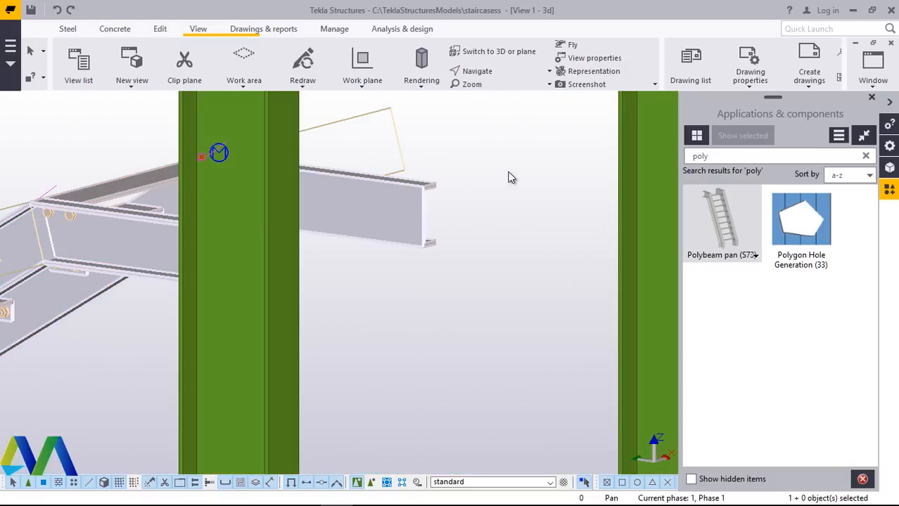
{"action": "scroll", "coordinate": [394, 186], "scroll_direction": "down", "scroll_amount": 10}
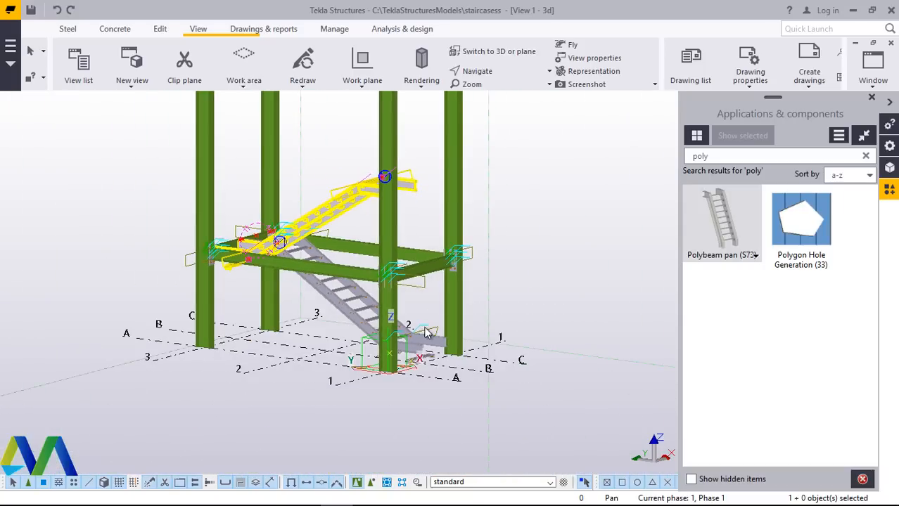
{"action": "scroll", "coordinate": [407, 189], "scroll_direction": "up", "scroll_amount": 1}
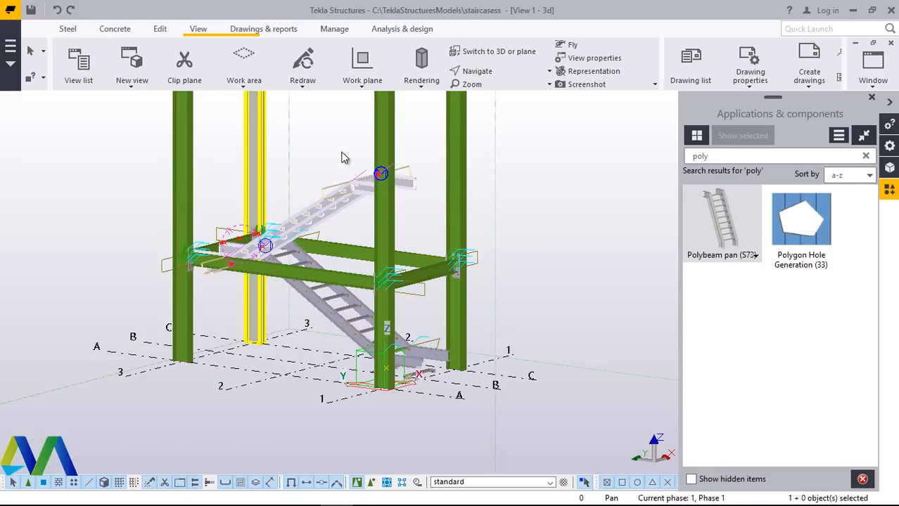
{"action": "scroll", "coordinate": [423, 144], "scroll_direction": "up", "scroll_amount": 3}
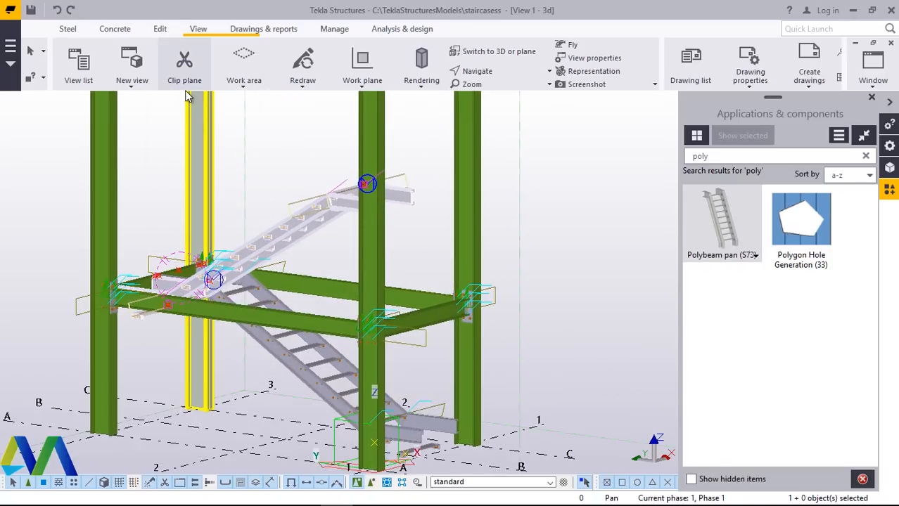
{"action": "left_click", "coordinate": [161, 29]}
{"action": "left_click", "coordinate": [745, 83]}
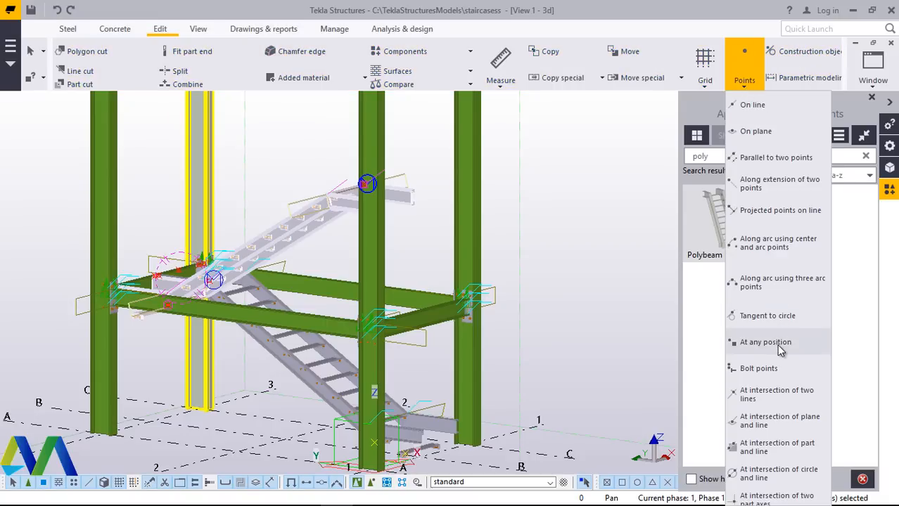
{"action": "left_click", "coordinate": [610, 137]}
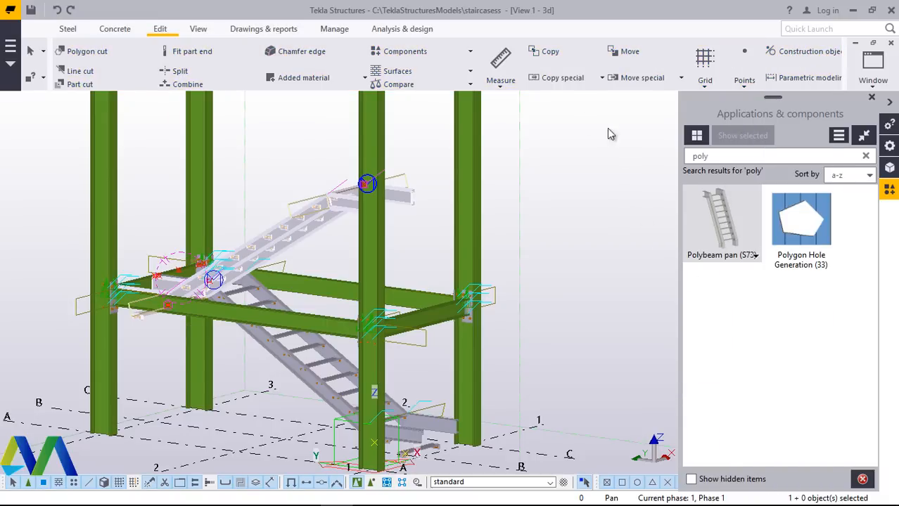
{"action": "left_click", "coordinate": [504, 81]}
{"action": "left_click", "coordinate": [501, 100]}
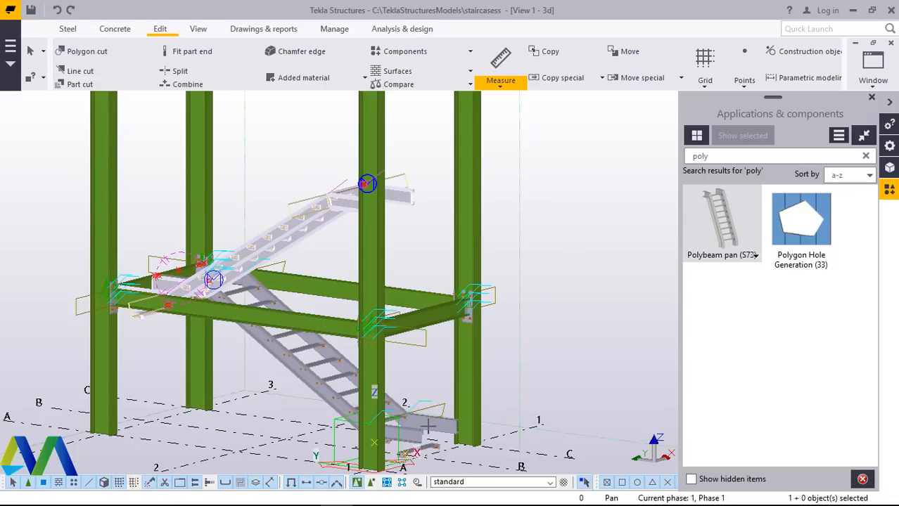
{"action": "scroll", "coordinate": [430, 438], "scroll_direction": "up", "scroll_amount": 2}
{"action": "scroll", "coordinate": [431, 441], "scroll_direction": "up", "scroll_amount": 6}
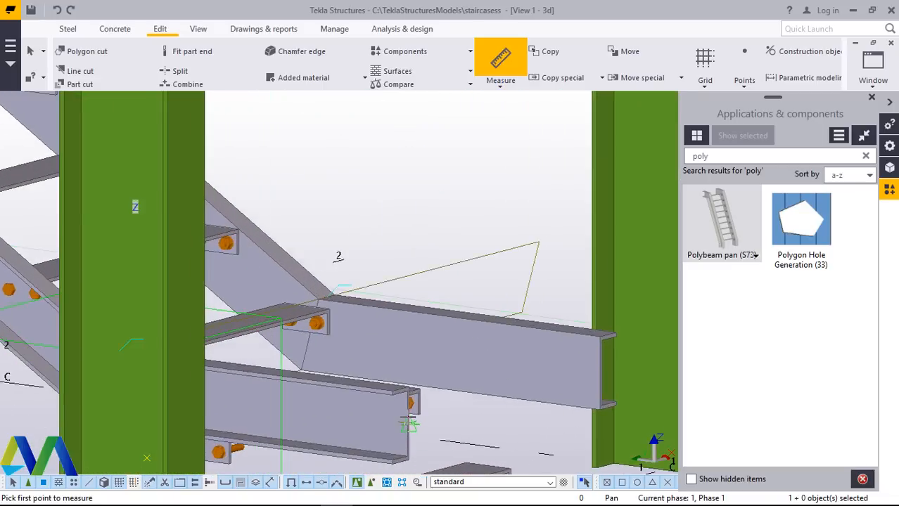
{"action": "scroll", "coordinate": [394, 391], "scroll_direction": "up", "scroll_amount": 5}
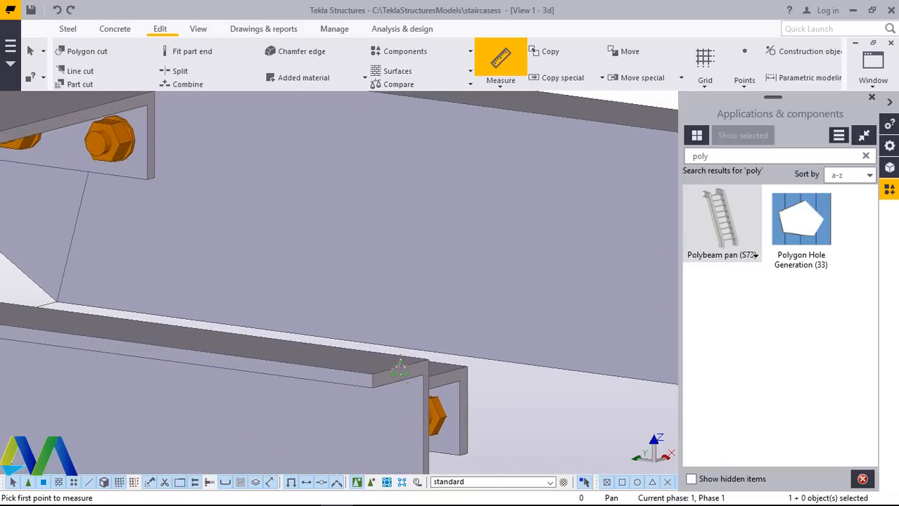
{"action": "left_click", "coordinate": [404, 407]}
{"action": "scroll", "coordinate": [400, 400], "scroll_direction": "down", "scroll_amount": 10}
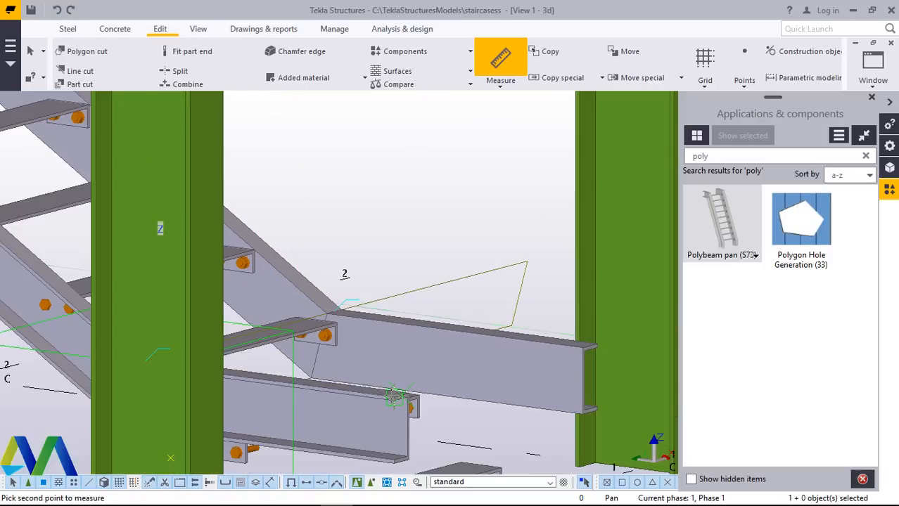
{"action": "scroll", "coordinate": [396, 395], "scroll_direction": "down", "scroll_amount": 2}
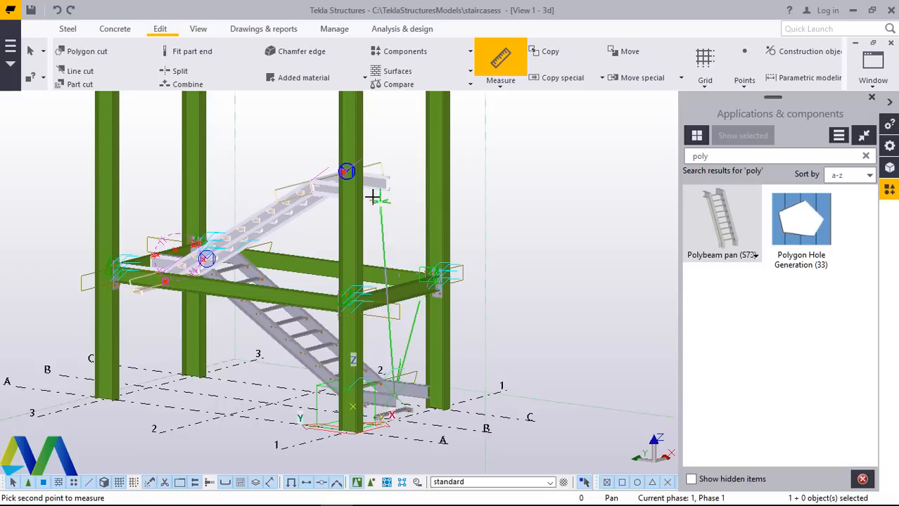
{"action": "scroll", "coordinate": [393, 176], "scroll_direction": "up", "scroll_amount": 3}
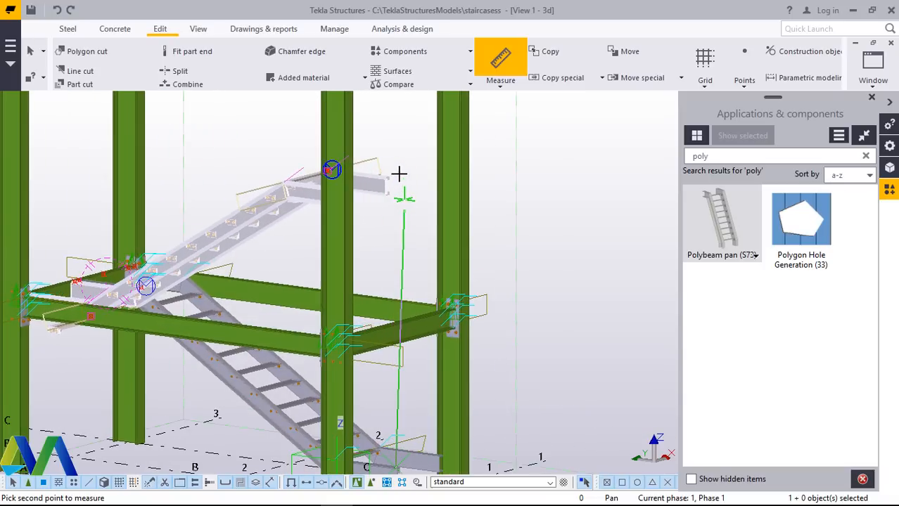
{"action": "scroll", "coordinate": [395, 177], "scroll_direction": "up", "scroll_amount": 3}
{"action": "scroll", "coordinate": [392, 150], "scroll_direction": "up", "scroll_amount": 3}
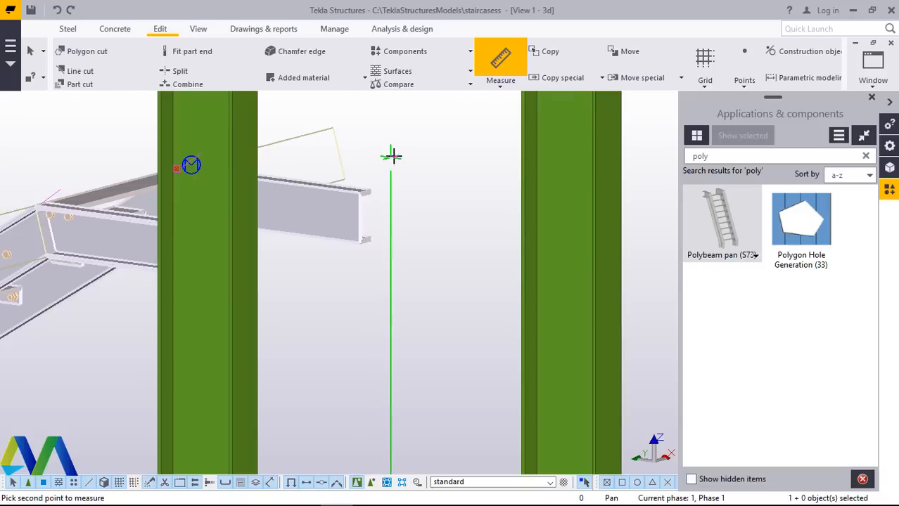
{"action": "right_click", "coordinate": [399, 156]}
{"action": "left_click", "coordinate": [432, 165]}
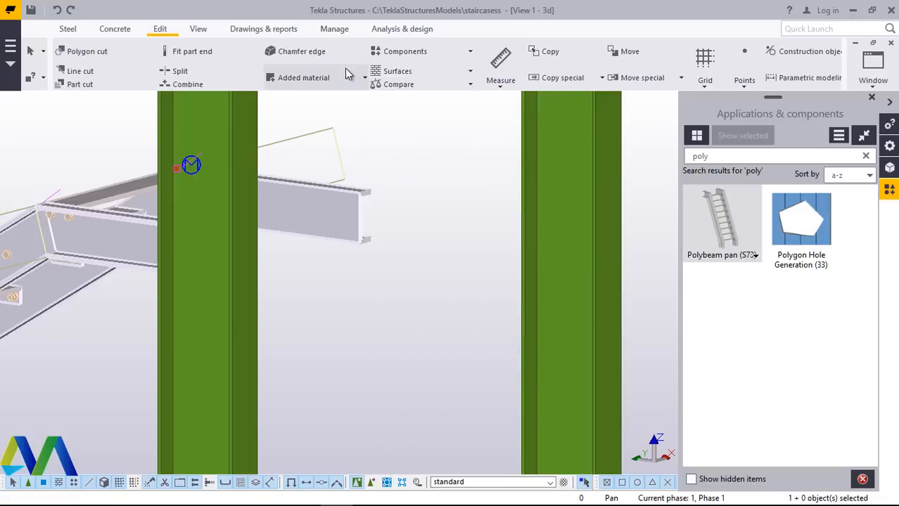
Rotate the view around the column beside the upper flight and examine the mirrored stair's open upper stringer end.
{"action": "left_click", "coordinate": [197, 34]}
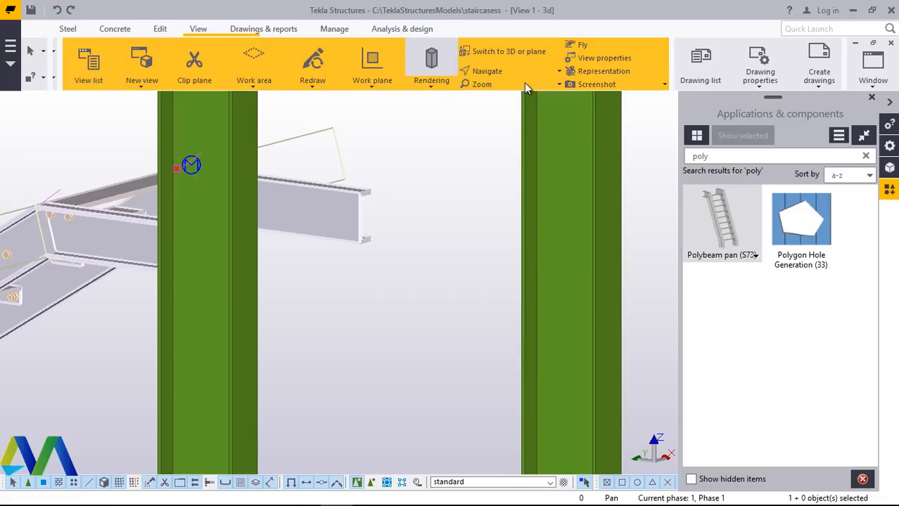
{"action": "left_click", "coordinate": [493, 69]}
{"action": "left_click", "coordinate": [491, 94]}
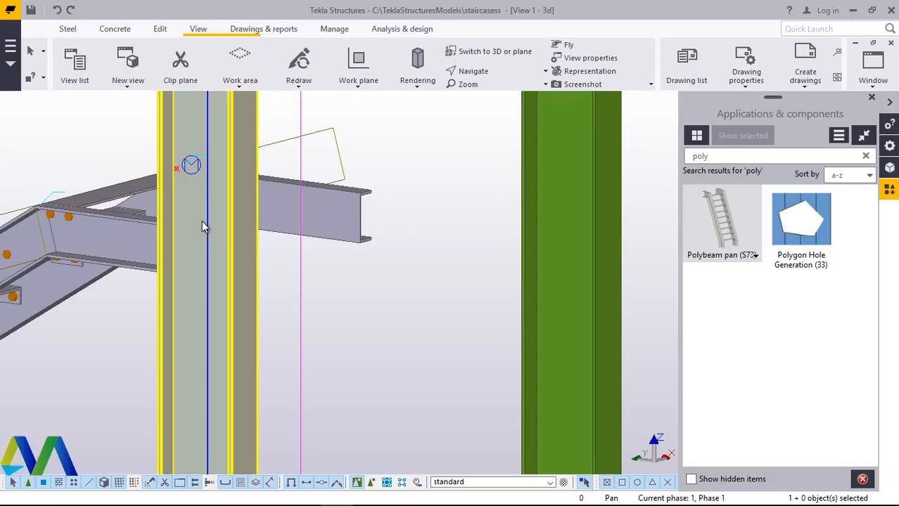
{"action": "left_click", "coordinate": [492, 73]}
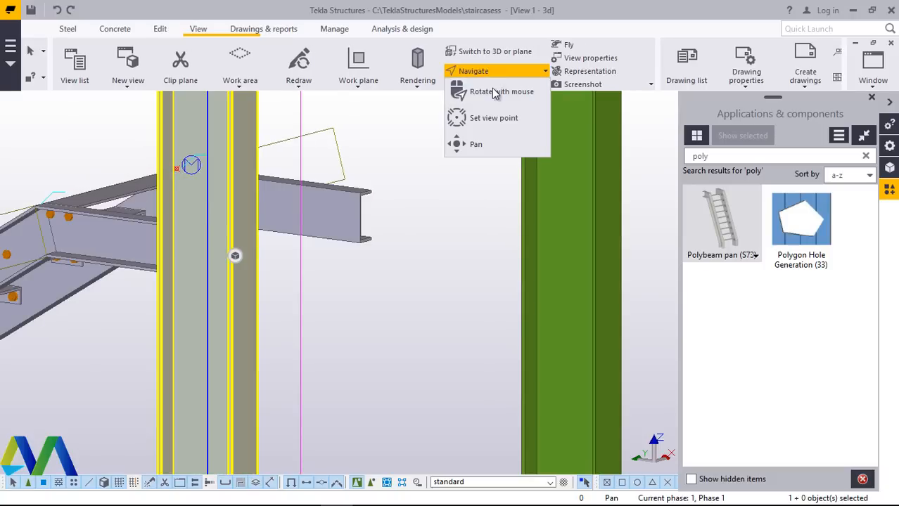
{"action": "left_click", "coordinate": [490, 93]}
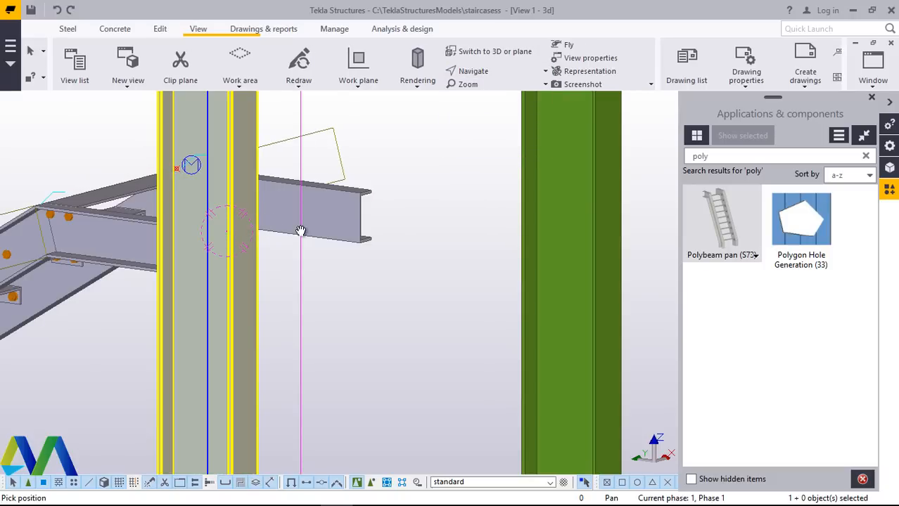
{"action": "left_click_drag", "start_coordinate": [301, 231], "coordinate": [471, 244]}
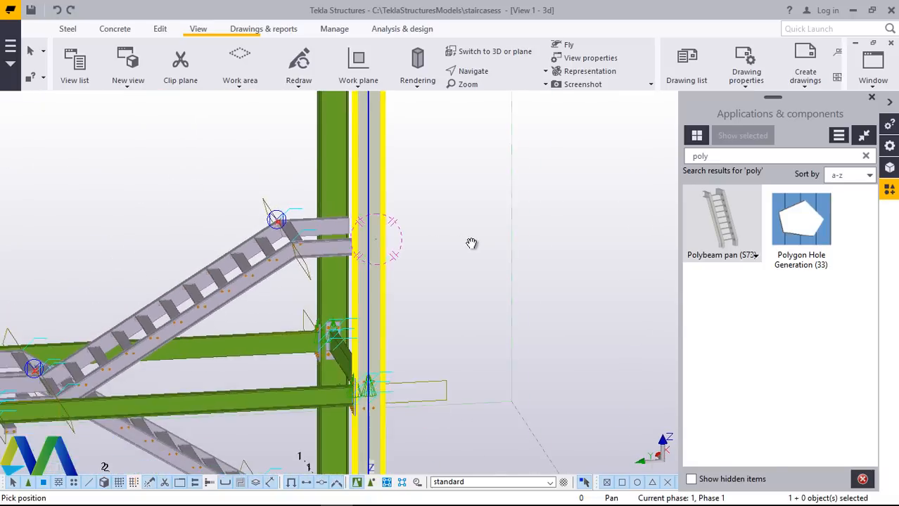
{"action": "scroll", "coordinate": [469, 243], "scroll_direction": "down", "scroll_amount": 5}
{"action": "left_click_drag", "start_coordinate": [407, 257], "coordinate": [288, 243]}
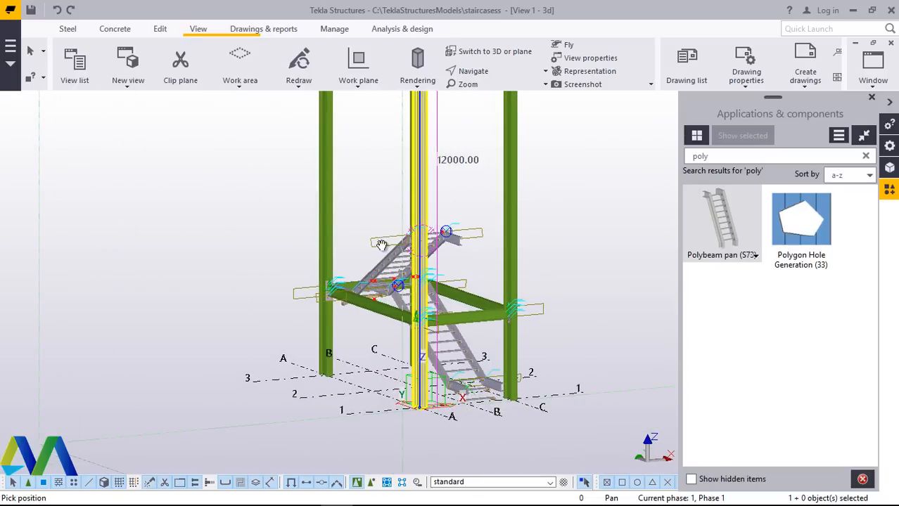
{"action": "scroll", "coordinate": [492, 245], "scroll_direction": "up", "scroll_amount": 3}
{"action": "scroll", "coordinate": [426, 237], "scroll_direction": "up", "scroll_amount": 5}
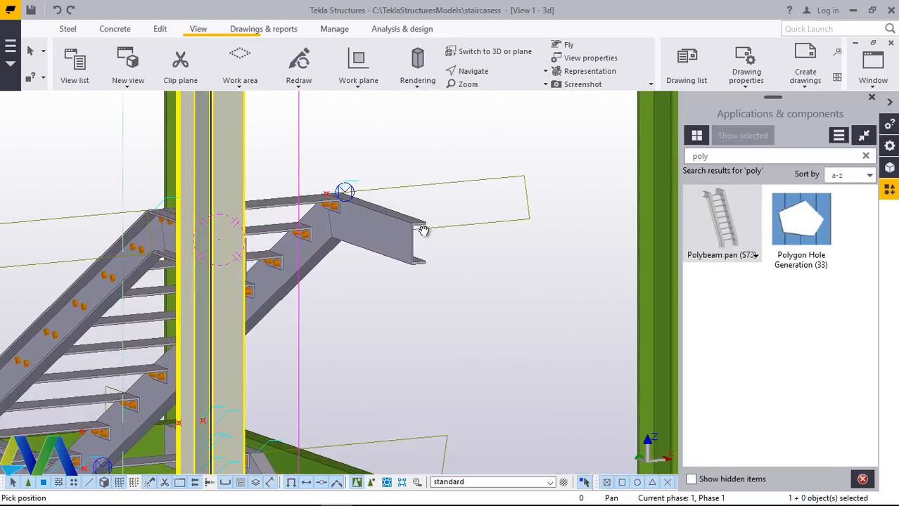
{"action": "right_click", "coordinate": [460, 210]}
{"action": "key", "text": "Escape"}
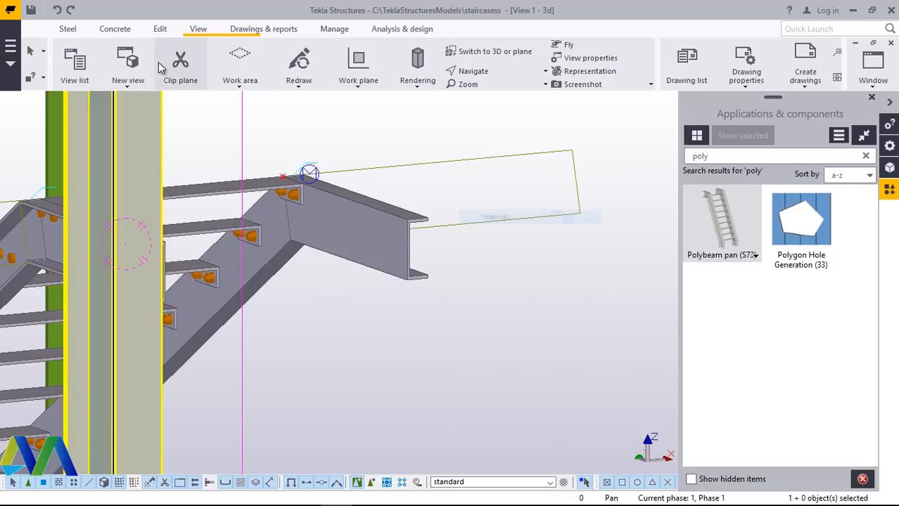
Draw a 900 construction line from the top web corner of the mirrored stair's upper stringer end, outward along its top flange edge.
{"action": "left_click", "coordinate": [162, 30]}
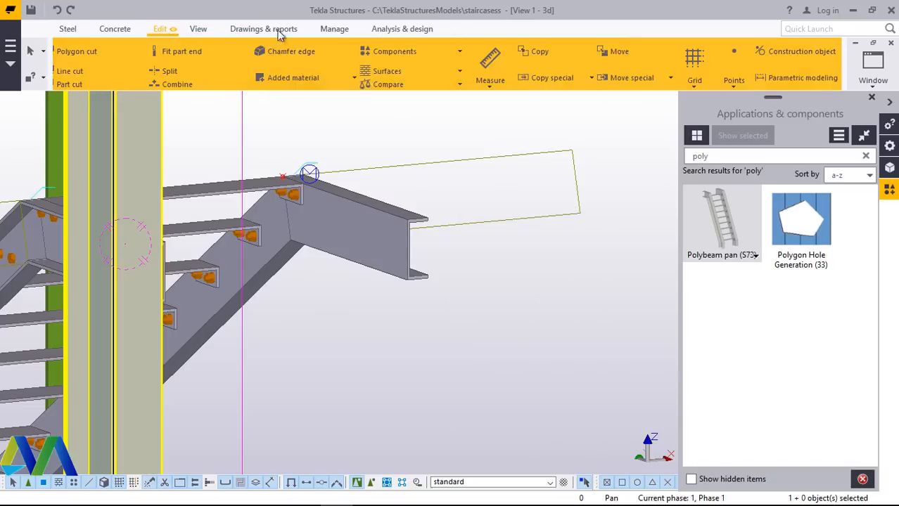
{"action": "left_click", "coordinate": [805, 51]}
{"action": "left_click", "coordinate": [785, 80]}
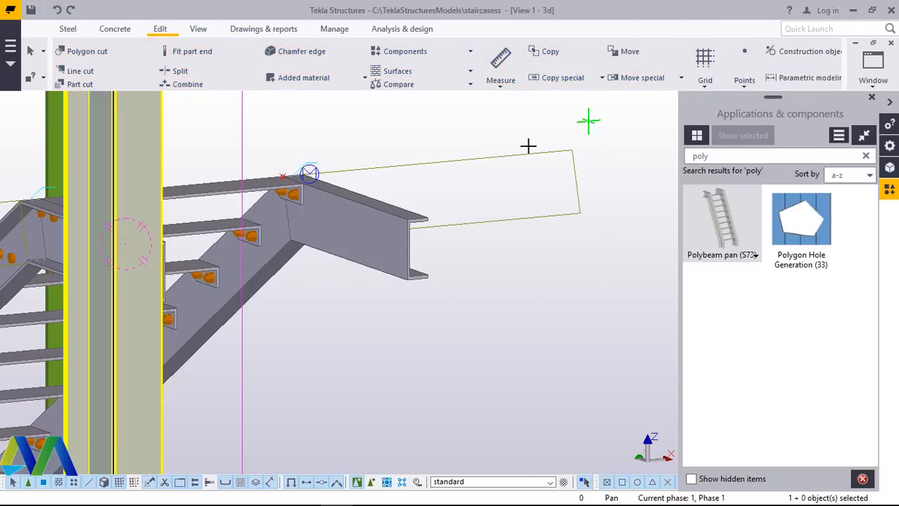
{"action": "scroll", "coordinate": [434, 207], "scroll_direction": "up", "scroll_amount": 6}
{"action": "scroll", "coordinate": [421, 222], "scroll_direction": "up", "scroll_amount": 2}
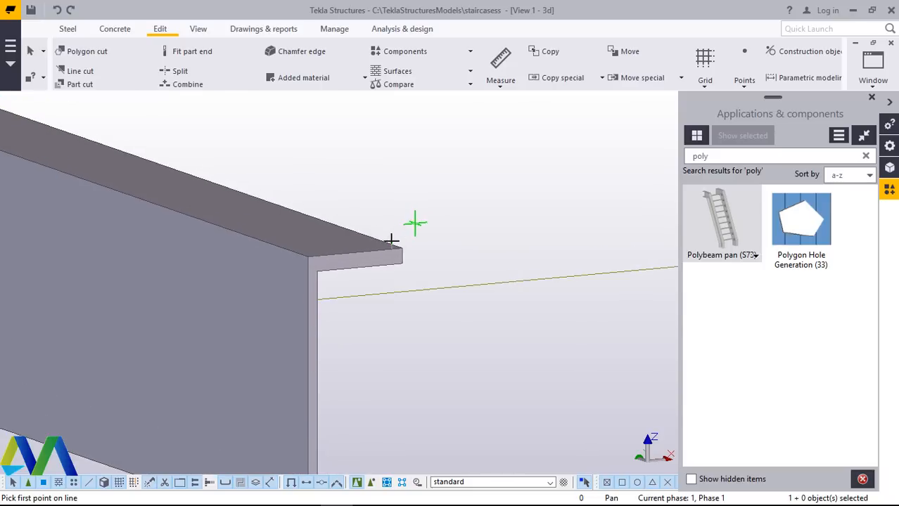
{"action": "left_click", "coordinate": [308, 257]}
{"action": "scroll", "coordinate": [308, 257], "scroll_direction": "down", "scroll_amount": 7}
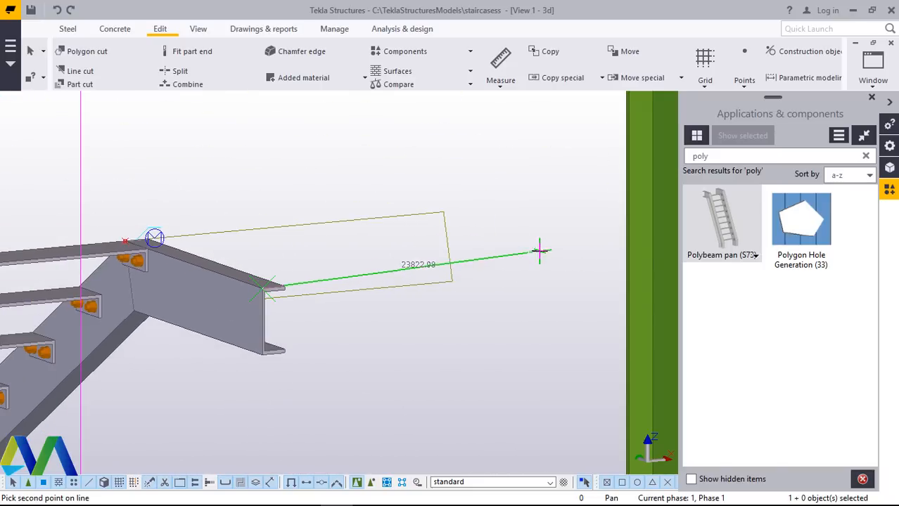
{"action": "scroll", "coordinate": [280, 281], "scroll_direction": "up", "scroll_amount": 5}
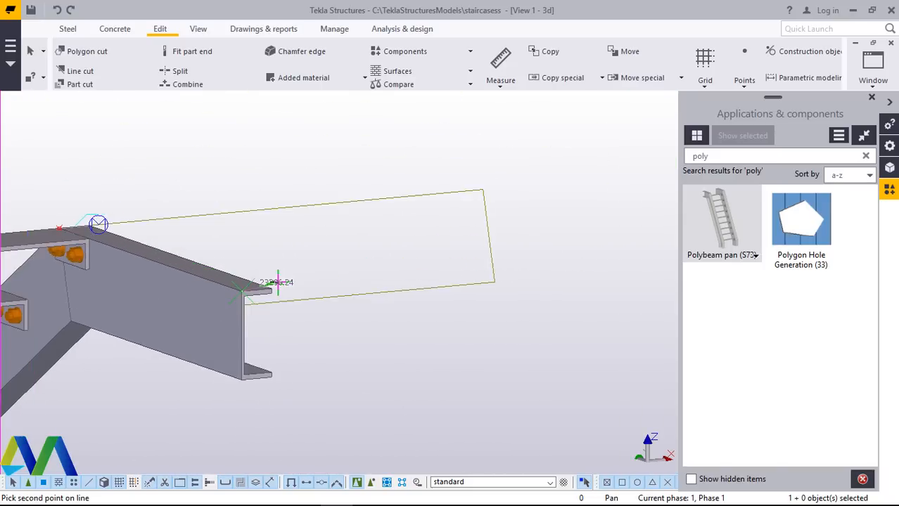
{"action": "scroll", "coordinate": [255, 287], "scroll_direction": "up", "scroll_amount": 2}
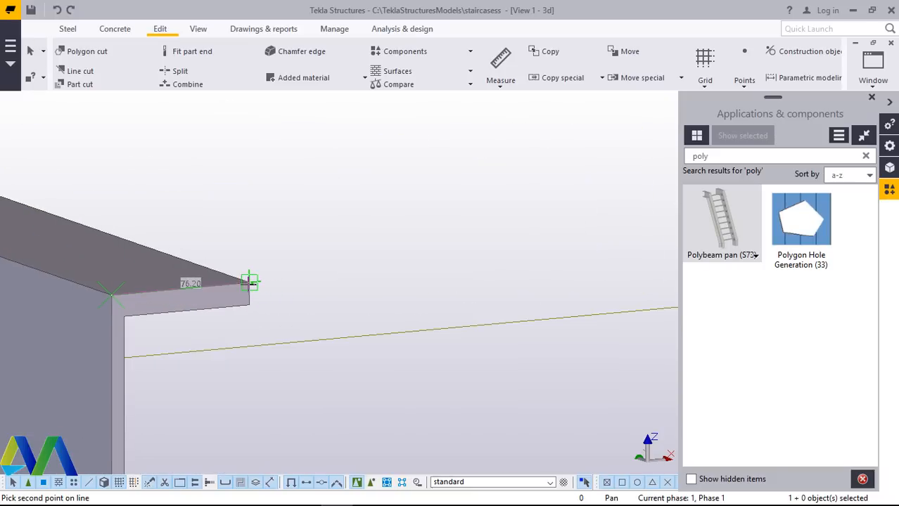
{"action": "type", "text": "100"}
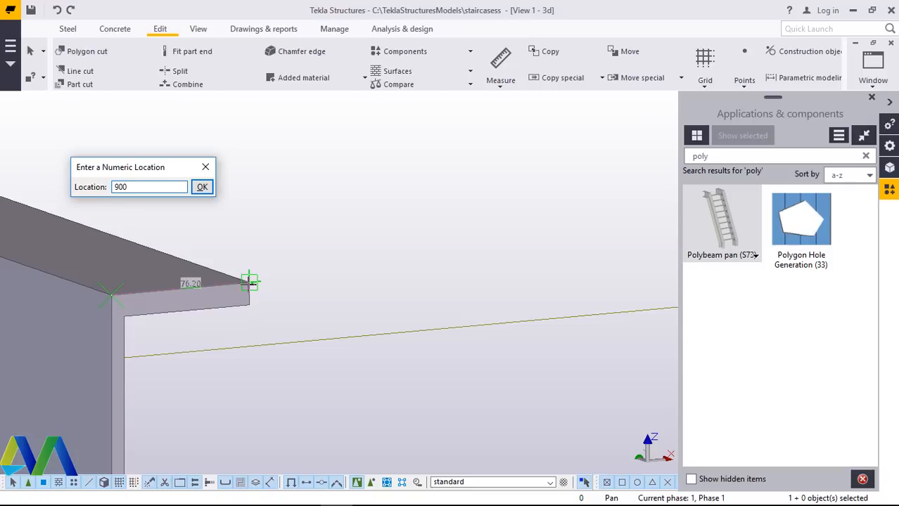
{"action": "key", "text": "Return"}
{"action": "scroll", "coordinate": [323, 292], "scroll_direction": "down", "scroll_amount": 4}
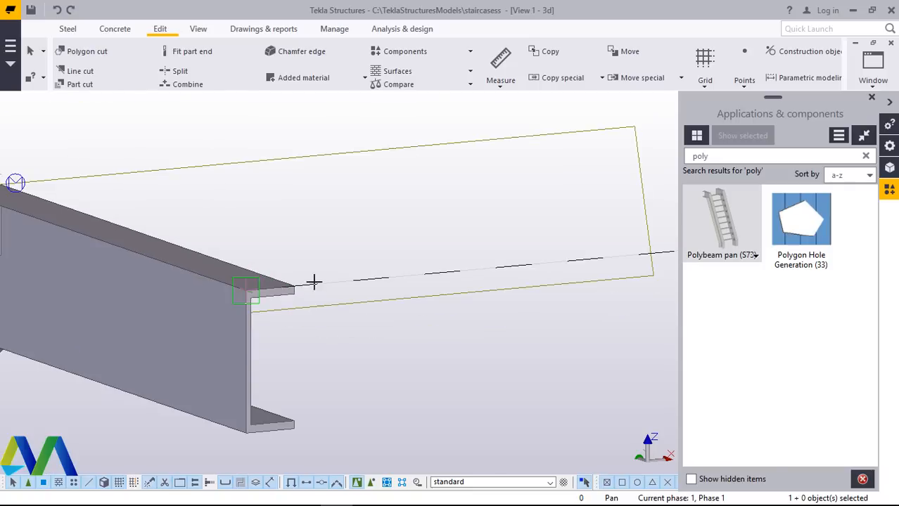
{"action": "right_click", "coordinate": [378, 230]}
{"action": "left_click", "coordinate": [408, 240]}
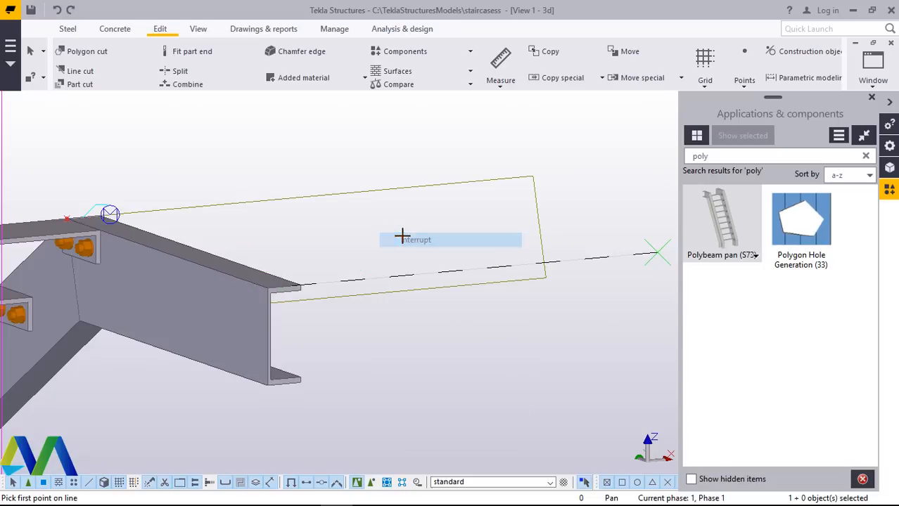
Measure the vertical distance from the top flange edge of the first flight's bottom stringer end to the upper flight's construction line.
{"action": "scroll", "coordinate": [373, 223], "scroll_direction": "down", "scroll_amount": 5}
{"action": "scroll", "coordinate": [384, 231], "scroll_direction": "down", "scroll_amount": 3}
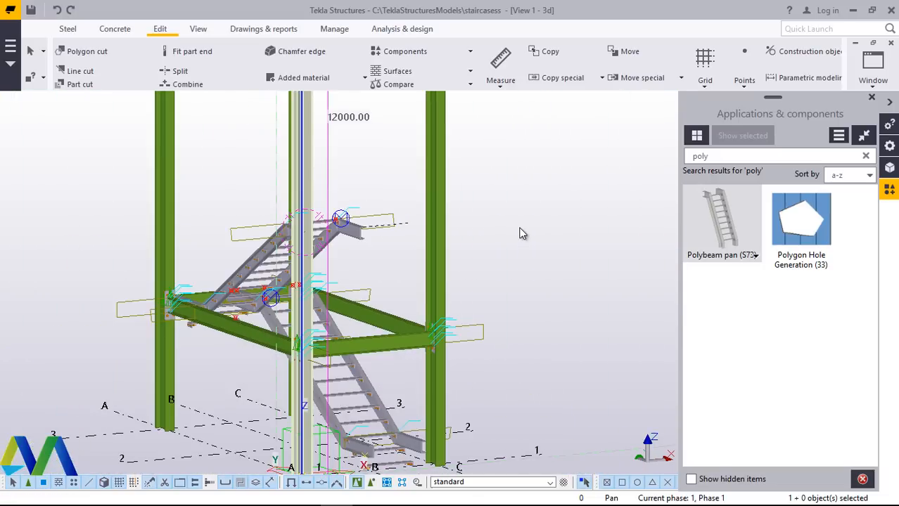
{"action": "left_click", "coordinate": [509, 82]}
{"action": "left_click", "coordinate": [511, 103]}
{"action": "scroll", "coordinate": [365, 225], "scroll_direction": "down", "scroll_amount": 2}
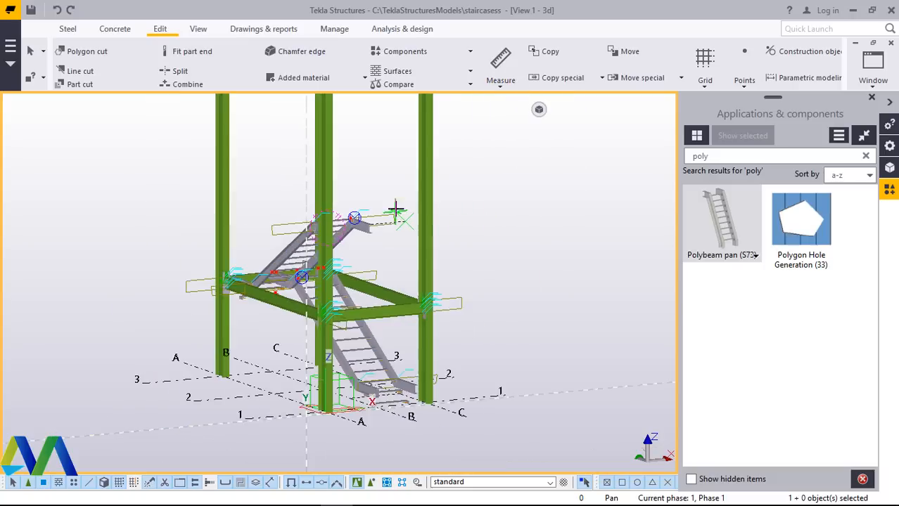
{"action": "scroll", "coordinate": [407, 395], "scroll_direction": "up", "scroll_amount": 5}
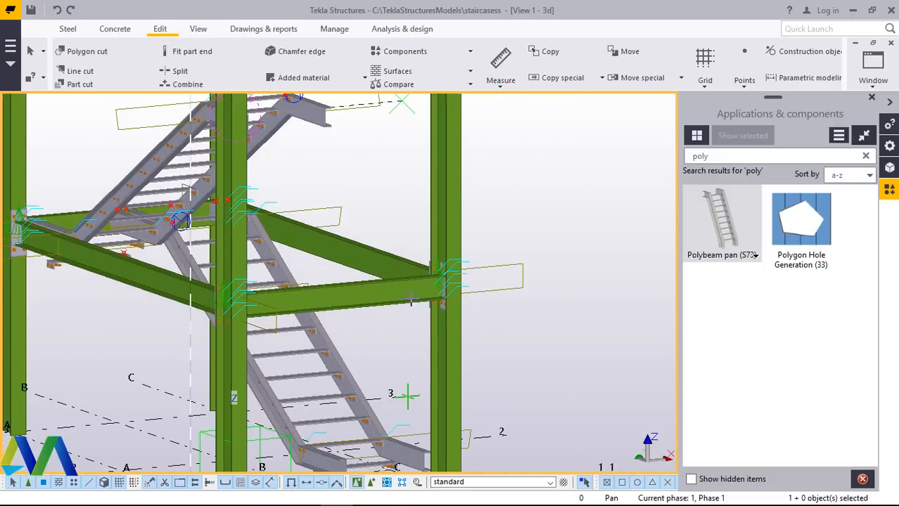
{"action": "scroll", "coordinate": [405, 401], "scroll_direction": "down", "scroll_amount": 2}
{"action": "scroll", "coordinate": [379, 422], "scroll_direction": "up", "scroll_amount": 5}
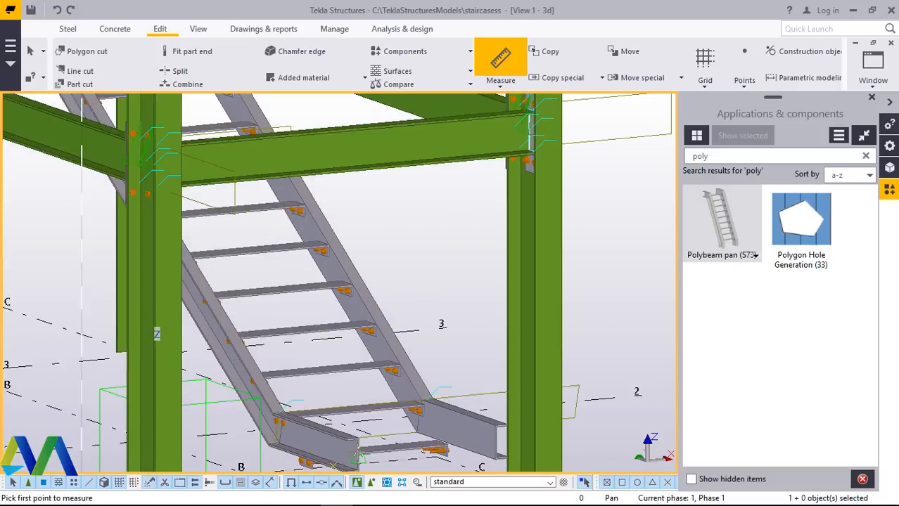
{"action": "scroll", "coordinate": [380, 407], "scroll_direction": "up", "scroll_amount": 8}
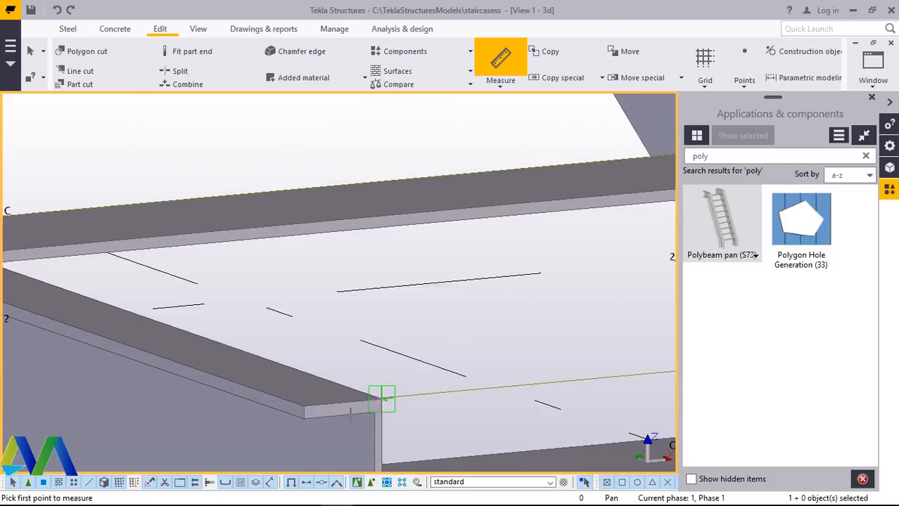
{"action": "scroll", "coordinate": [381, 399], "scroll_direction": "up", "scroll_amount": 1}
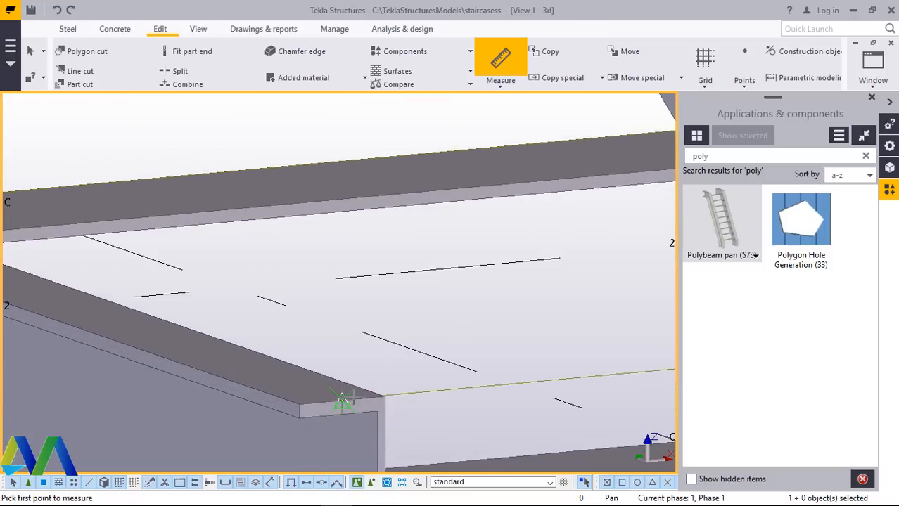
{"action": "left_click", "coordinate": [342, 400]}
{"action": "scroll", "coordinate": [345, 400], "scroll_direction": "down", "scroll_amount": 10}
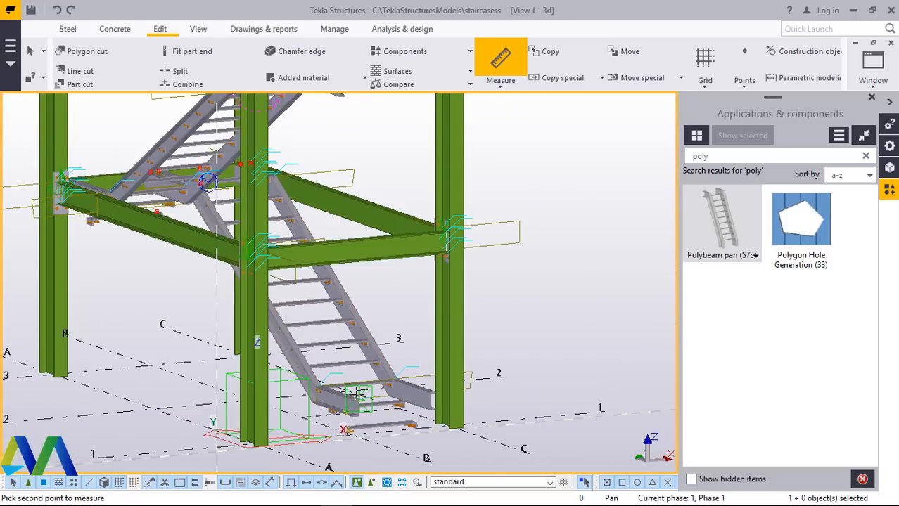
{"action": "scroll", "coordinate": [358, 317], "scroll_direction": "down", "scroll_amount": 2}
{"action": "scroll", "coordinate": [359, 189], "scroll_direction": "up", "scroll_amount": 7}
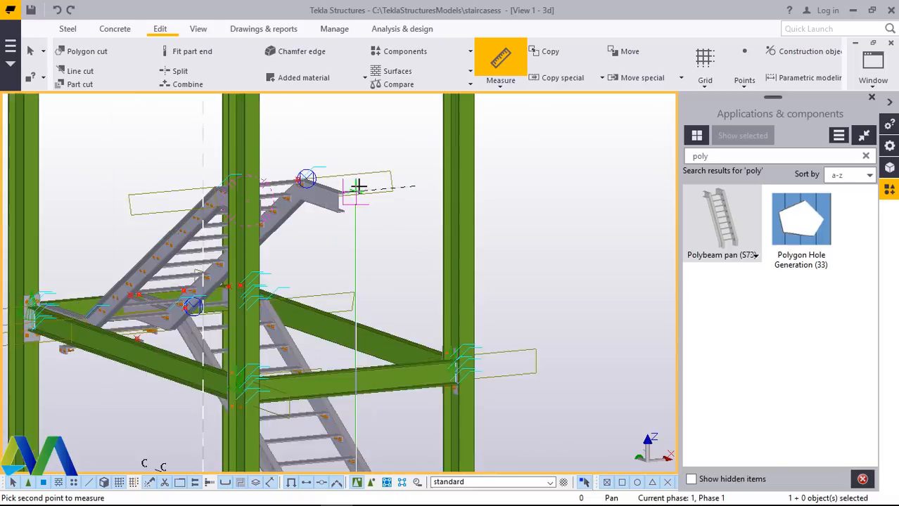
{"action": "scroll", "coordinate": [365, 185], "scroll_direction": "up", "scroll_amount": 2}
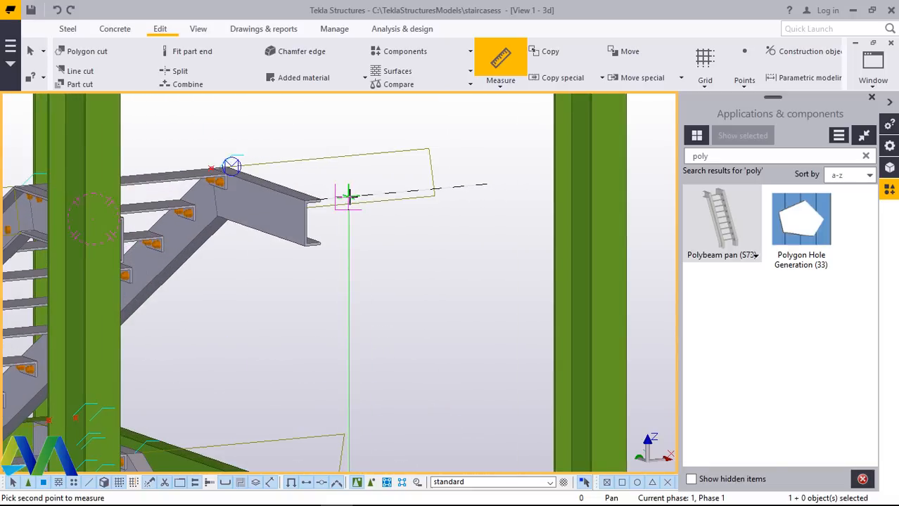
{"action": "left_click", "coordinate": [347, 197]}
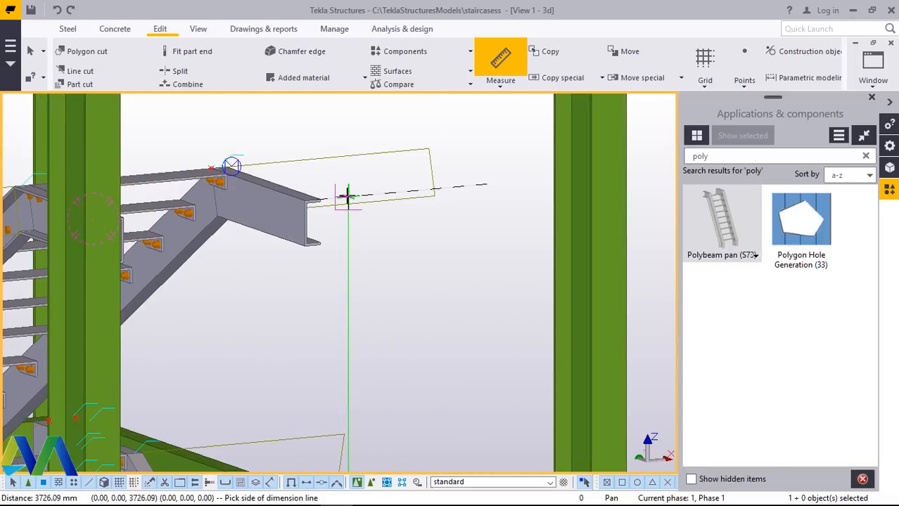
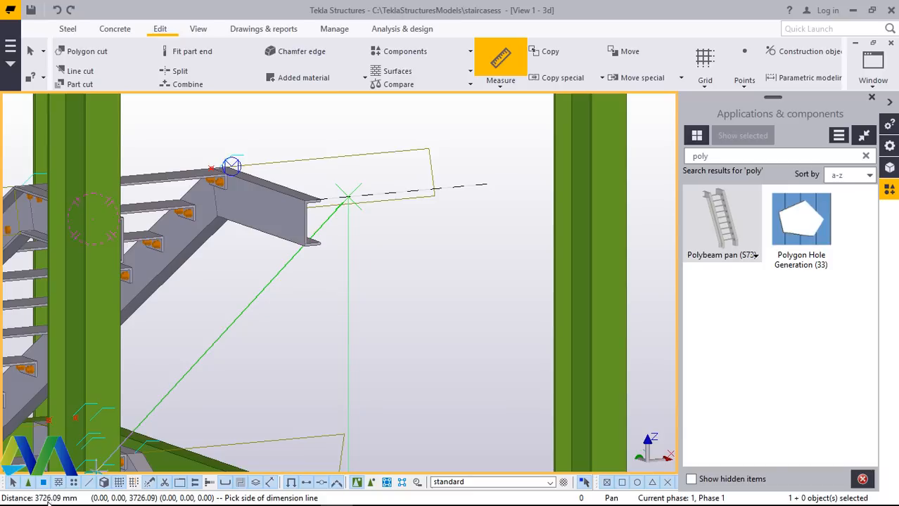
{"action": "right_click", "coordinate": [418, 254]}
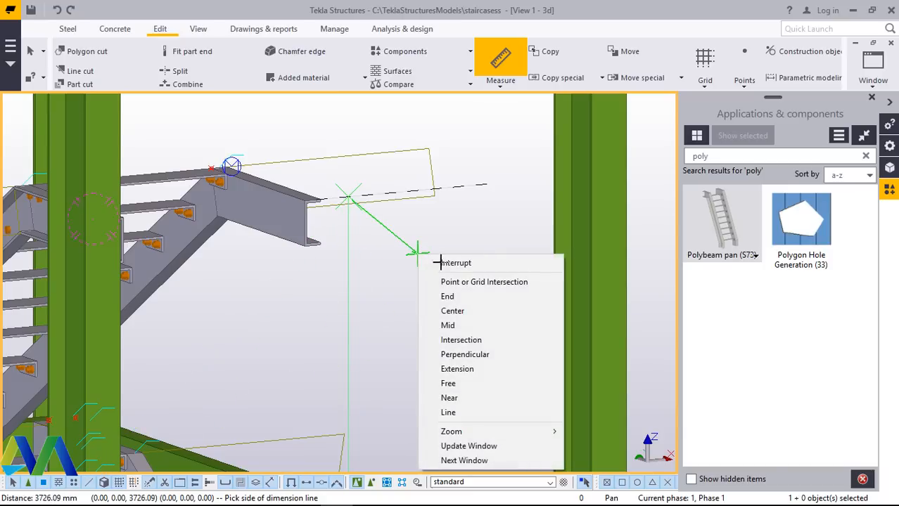
{"action": "left_click", "coordinate": [440, 263]}
Delete the construction line extending from the mirrored stair's upper stringer end.
{"action": "scroll", "coordinate": [372, 225], "scroll_direction": "down", "scroll_amount": 2}
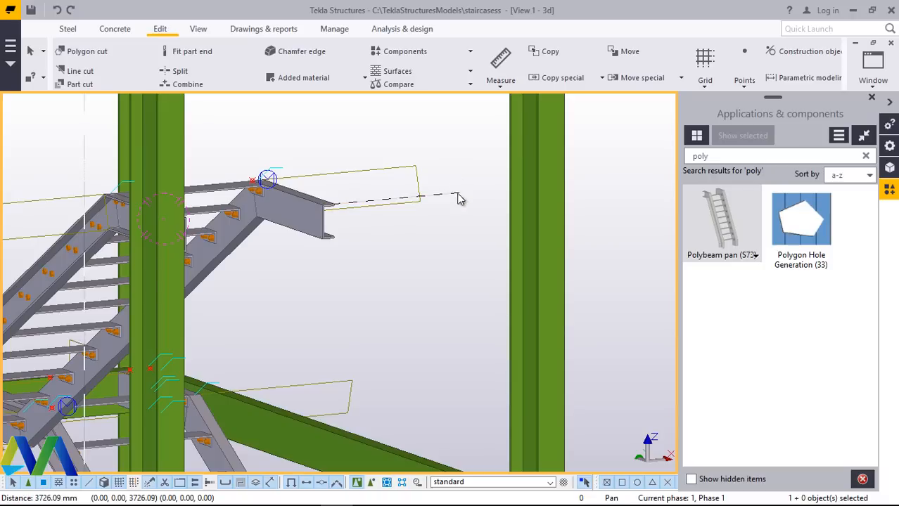
{"action": "left_click", "coordinate": [457, 196]}
{"action": "right_click", "coordinate": [450, 209]}
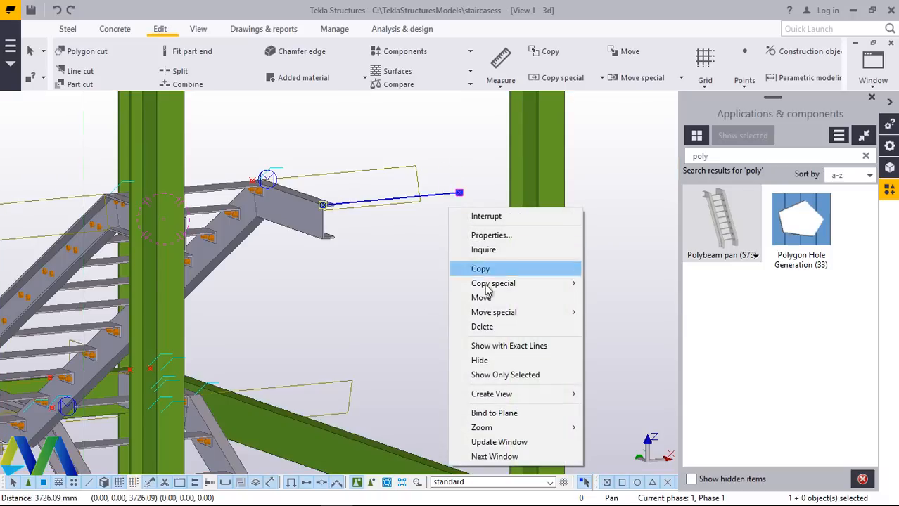
{"action": "left_click", "coordinate": [485, 327]}
{"action": "scroll", "coordinate": [403, 221], "scroll_direction": "down", "scroll_amount": 3}
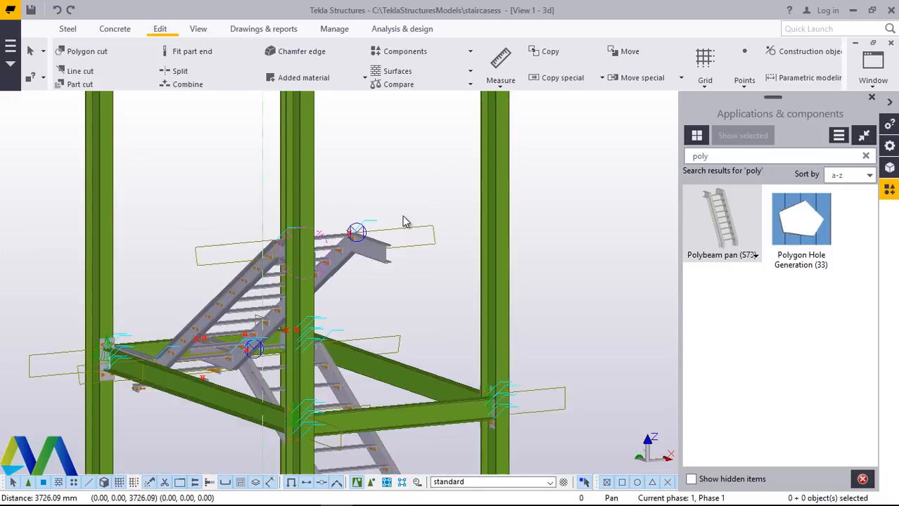
Copy the frame beam crossing in front of the first flight down to the top flange edge of that flight's bottom stringer end.
{"action": "scroll", "coordinate": [416, 261], "scroll_direction": "down", "scroll_amount": 1}
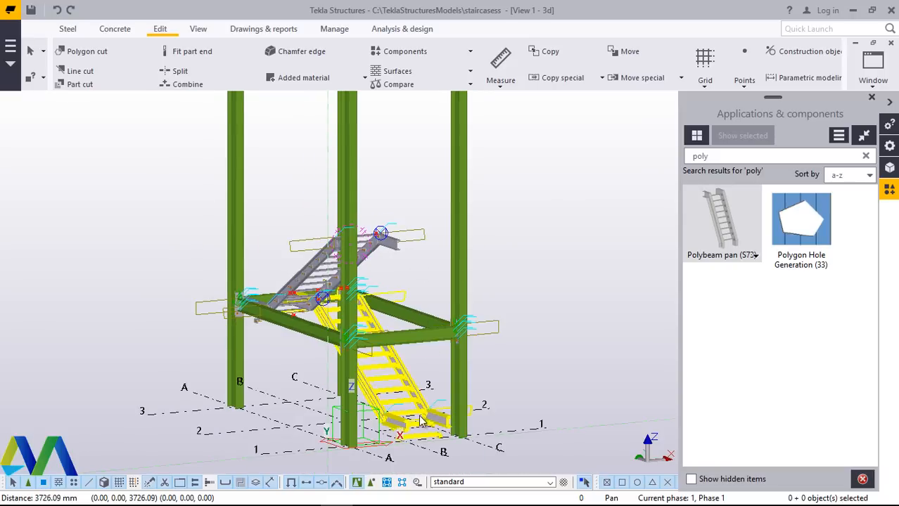
{"action": "scroll", "coordinate": [425, 411], "scroll_direction": "up", "scroll_amount": 5}
{"action": "scroll", "coordinate": [411, 437], "scroll_direction": "up", "scroll_amount": 2}
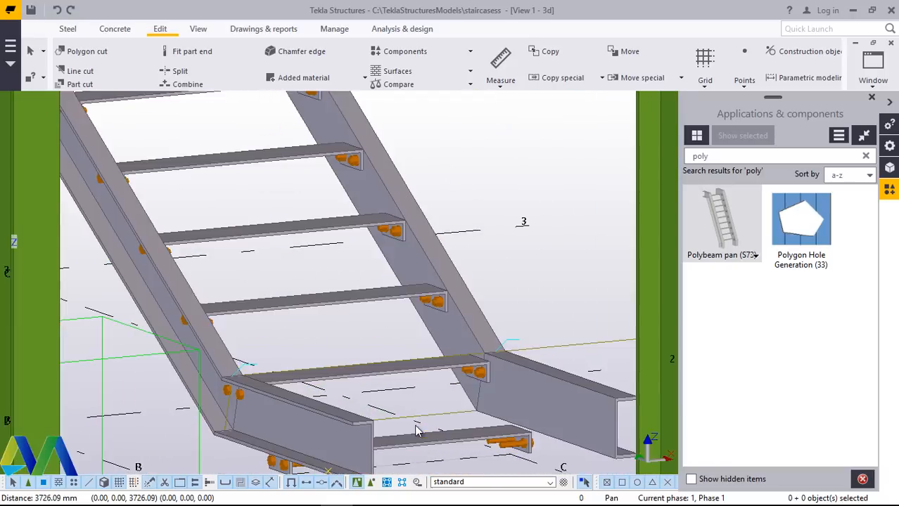
{"action": "scroll", "coordinate": [393, 354], "scroll_direction": "down", "scroll_amount": 6}
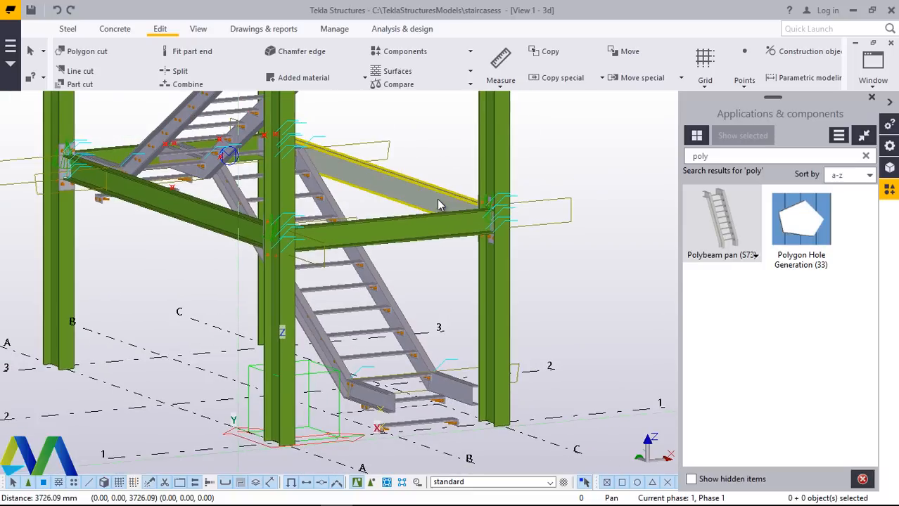
{"action": "scroll", "coordinate": [426, 195], "scroll_direction": "up", "scroll_amount": 5}
{"action": "left_click", "coordinate": [432, 241]}
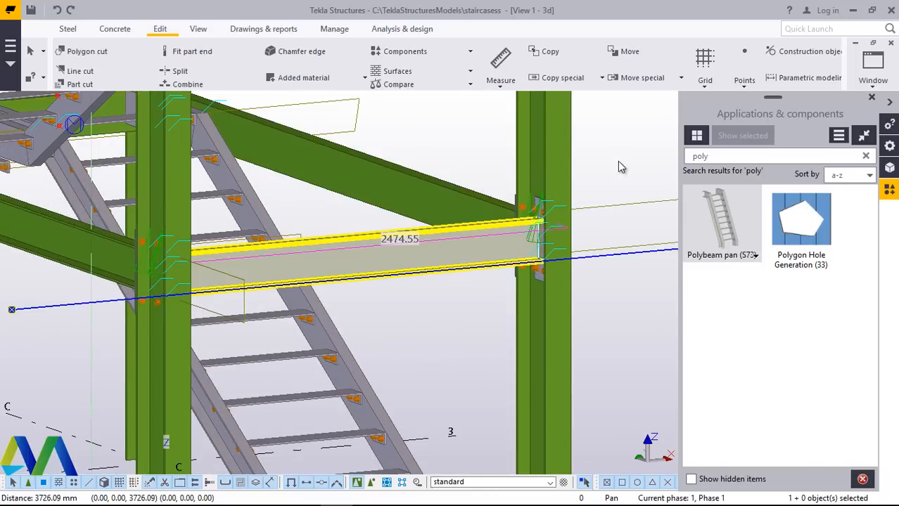
{"action": "right_click", "coordinate": [613, 142]}
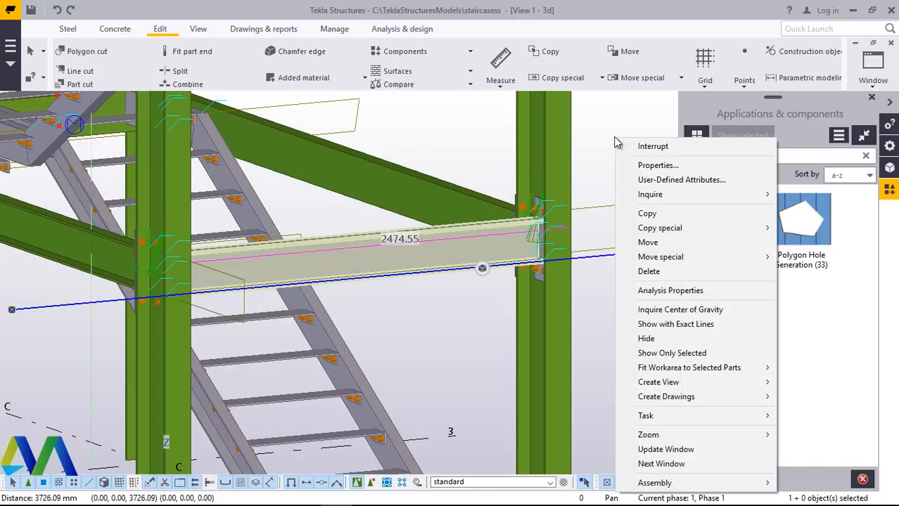
{"action": "left_click", "coordinate": [650, 214]}
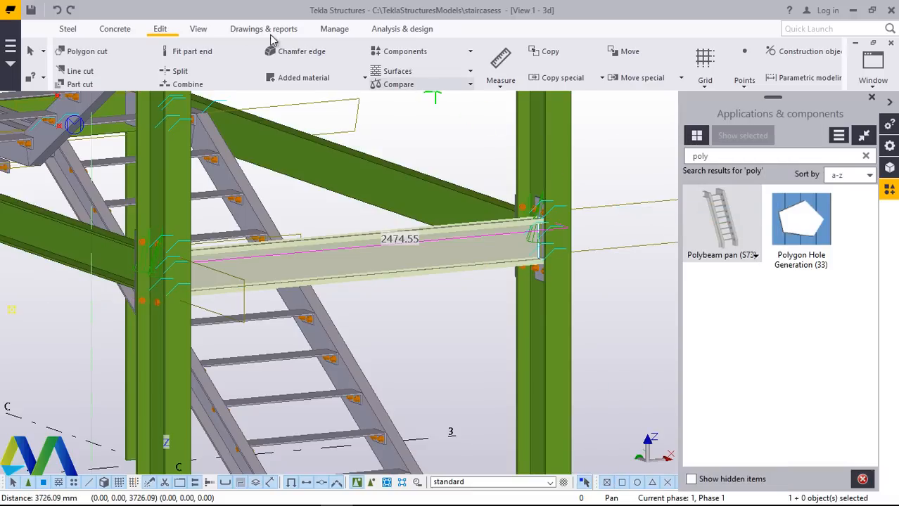
{"action": "left_click", "coordinate": [199, 32]}
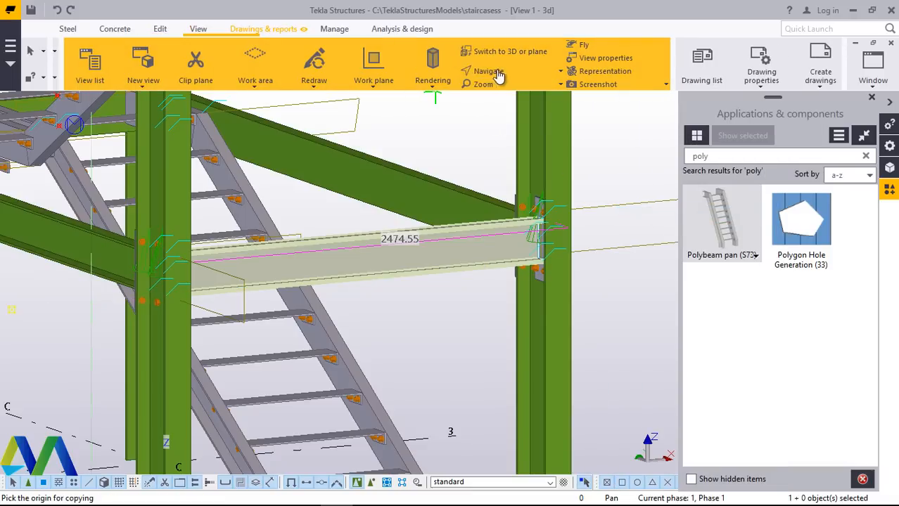
{"action": "left_click", "coordinate": [483, 73]}
{"action": "left_click", "coordinate": [468, 91]}
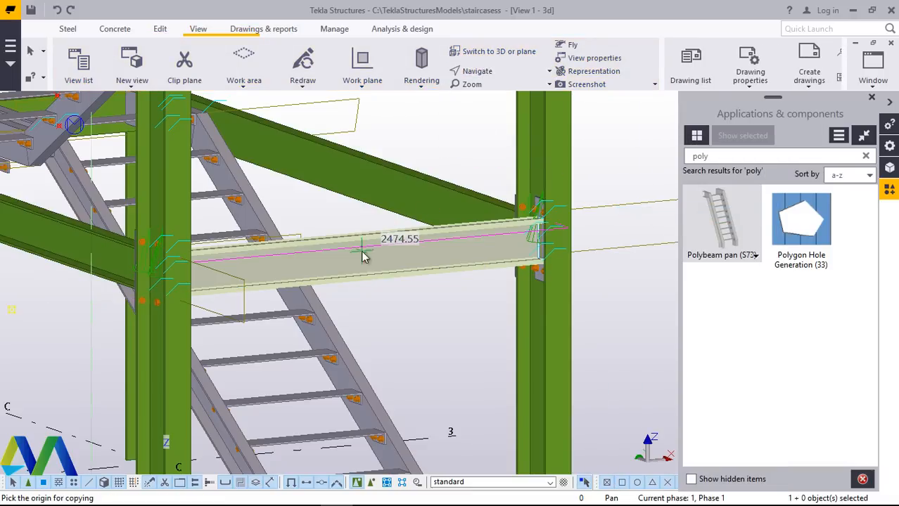
{"action": "mouse_move", "coordinate": [382, 254]}
{"action": "left_mouse_down"}
{"action": "mouse_move", "coordinate": [635, 292]}
{"action": "mouse_move", "coordinate": [618, 300]}
{"action": "left_mouse_up"}
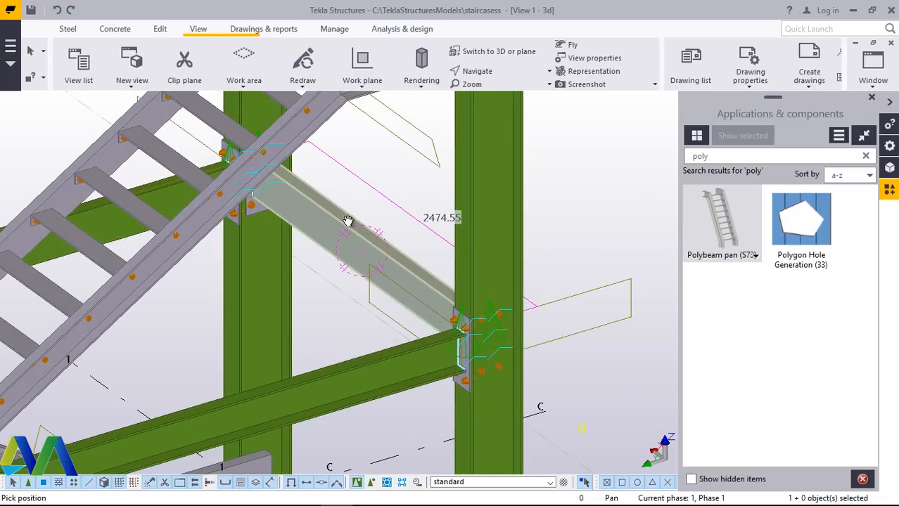
{"action": "scroll", "coordinate": [365, 226], "scroll_direction": "up", "scroll_amount": 6}
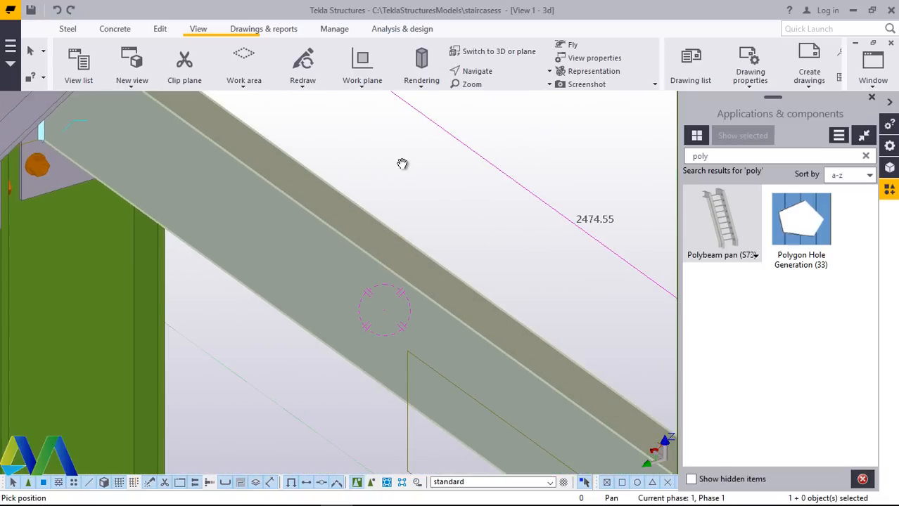
{"action": "scroll", "coordinate": [402, 164], "scroll_direction": "down", "scroll_amount": 5}
{"action": "right_click", "coordinate": [402, 166]}
{"action": "left_click", "coordinate": [439, 173]}
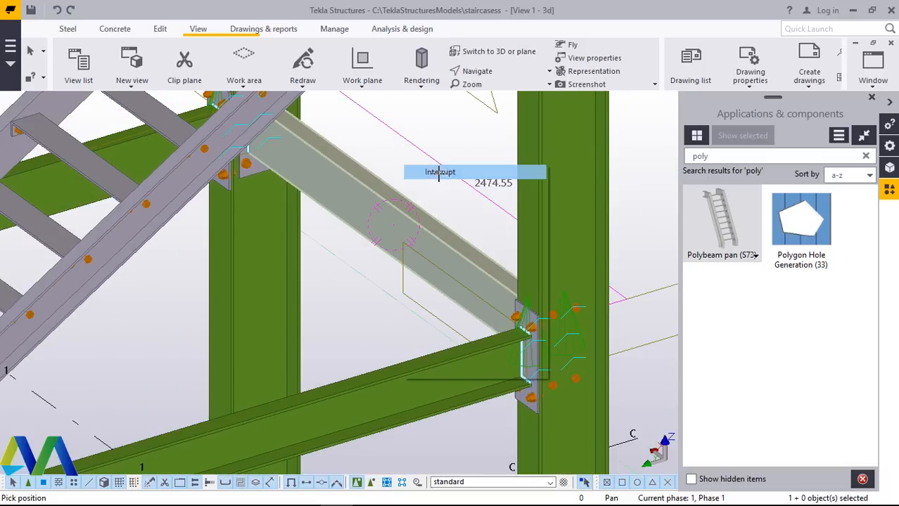
{"action": "scroll", "coordinate": [409, 224], "scroll_direction": "up", "scroll_amount": 4}
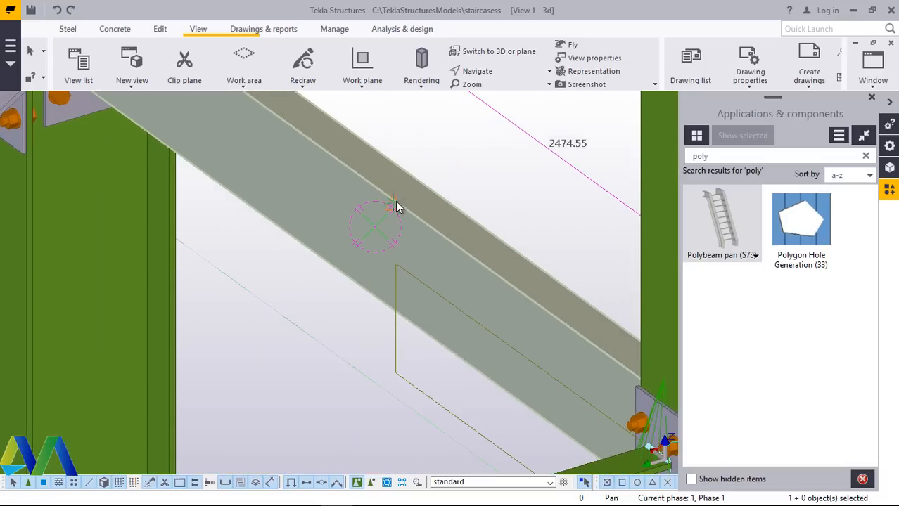
{"action": "scroll", "coordinate": [417, 176], "scroll_direction": "down", "scroll_amount": 5}
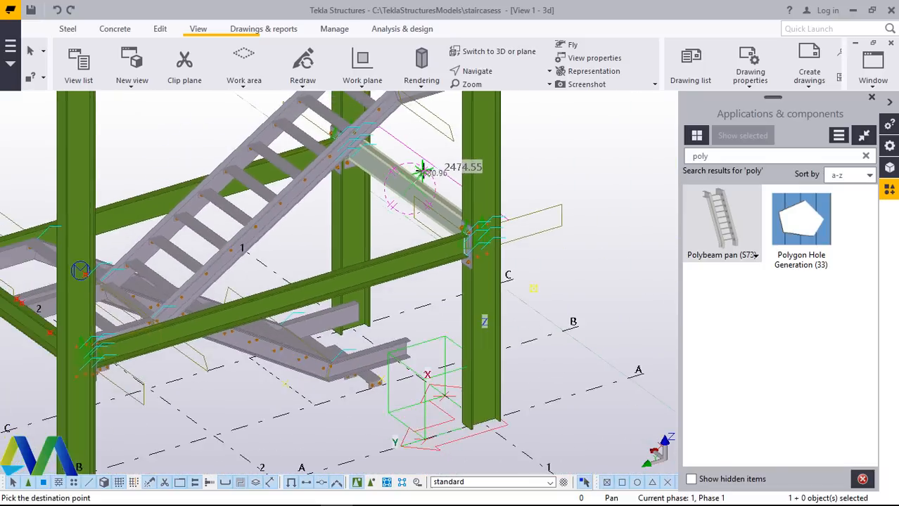
{"action": "scroll", "coordinate": [415, 322], "scroll_direction": "up", "scroll_amount": 5}
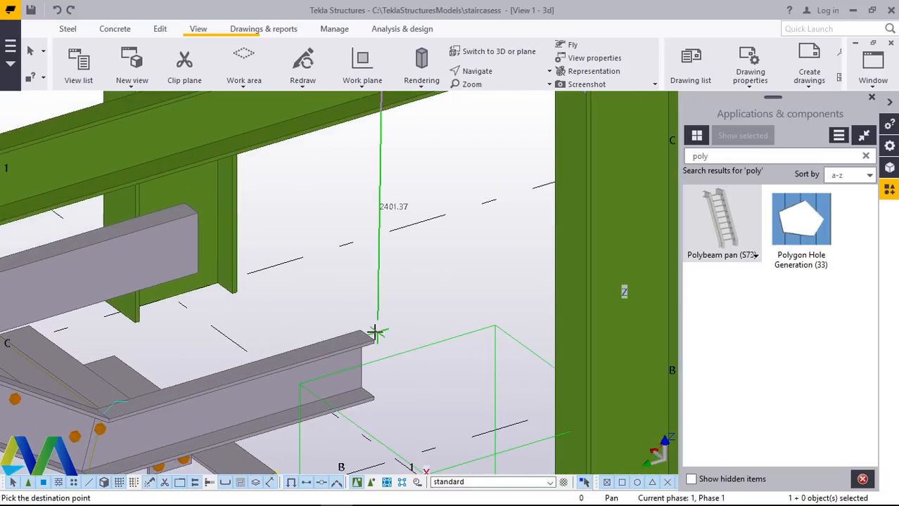
{"action": "scroll", "coordinate": [376, 332], "scroll_direction": "up", "scroll_amount": 4}
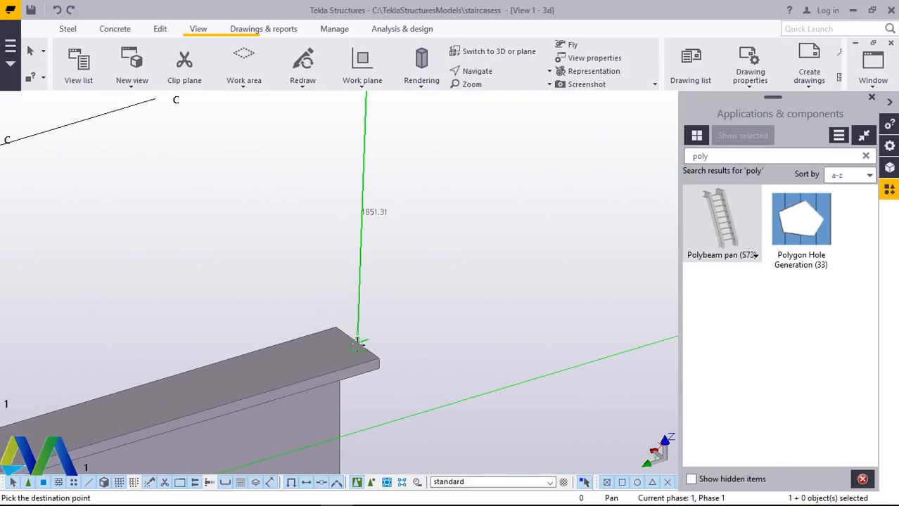
{"action": "left_click", "coordinate": [358, 344]}
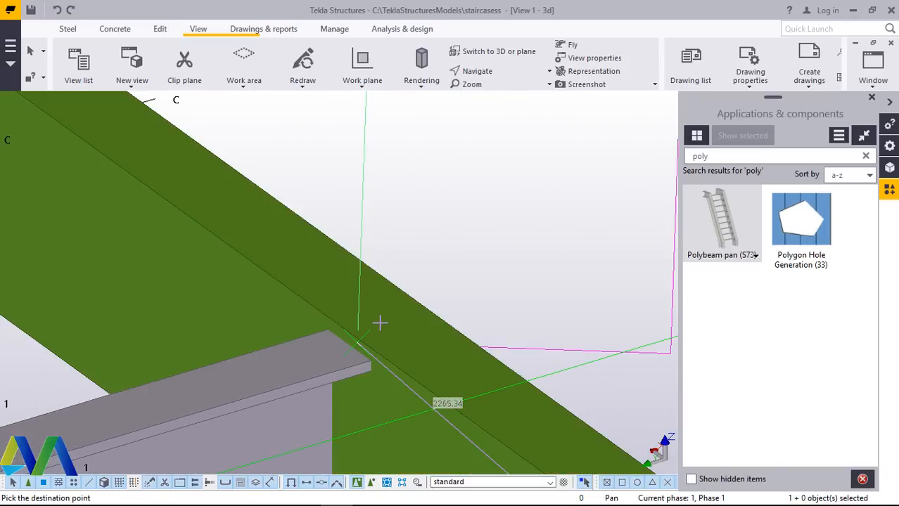
{"action": "scroll", "coordinate": [383, 316], "scroll_direction": "down", "scroll_amount": 3}
{"action": "scroll", "coordinate": [385, 316], "scroll_direction": "up", "scroll_amount": 2}
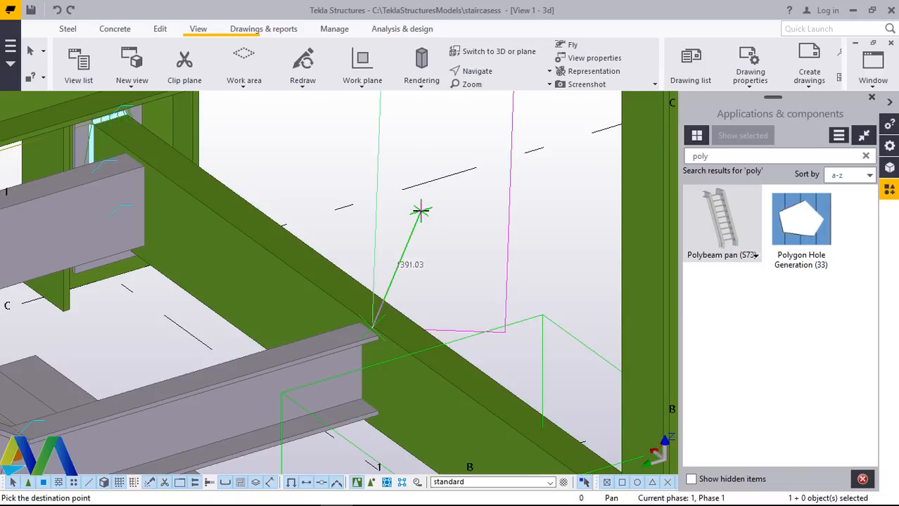
{"action": "right_click", "coordinate": [421, 214]}
{"action": "left_click", "coordinate": [435, 220]}
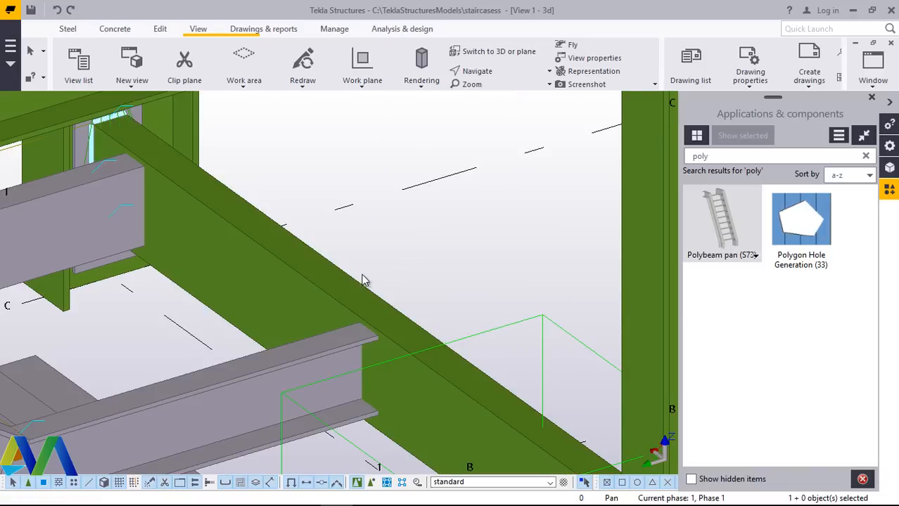
{"action": "scroll", "coordinate": [362, 279], "scroll_direction": "down", "scroll_amount": 1}
{"action": "left_click", "coordinate": [362, 295]}
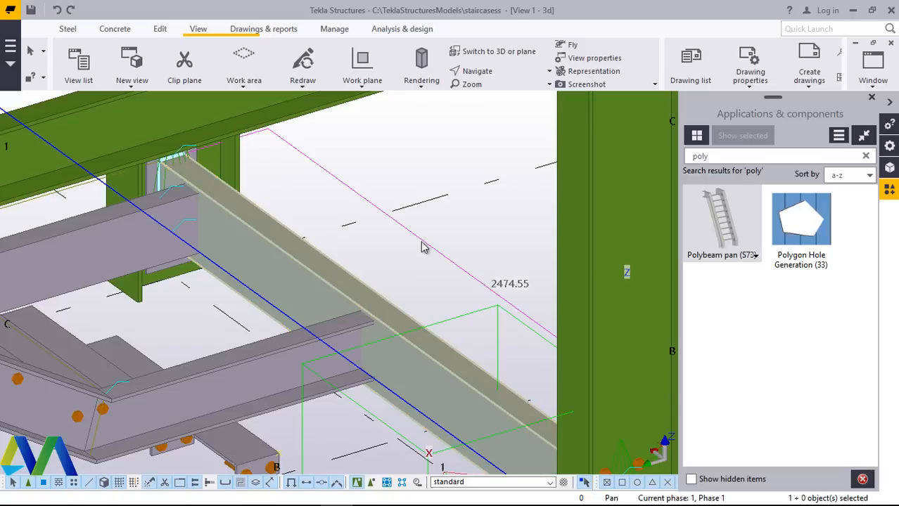
{"action": "right_click", "coordinate": [446, 217]}
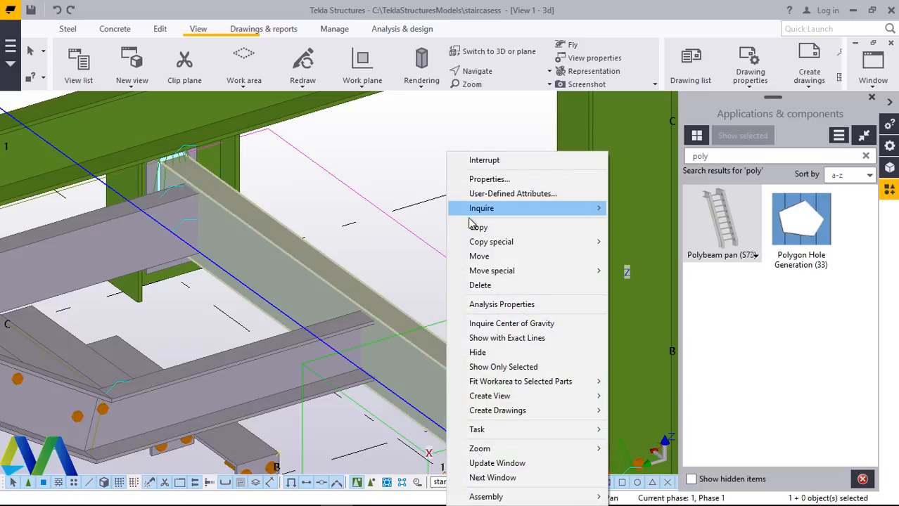
{"action": "left_click", "coordinate": [481, 227]}
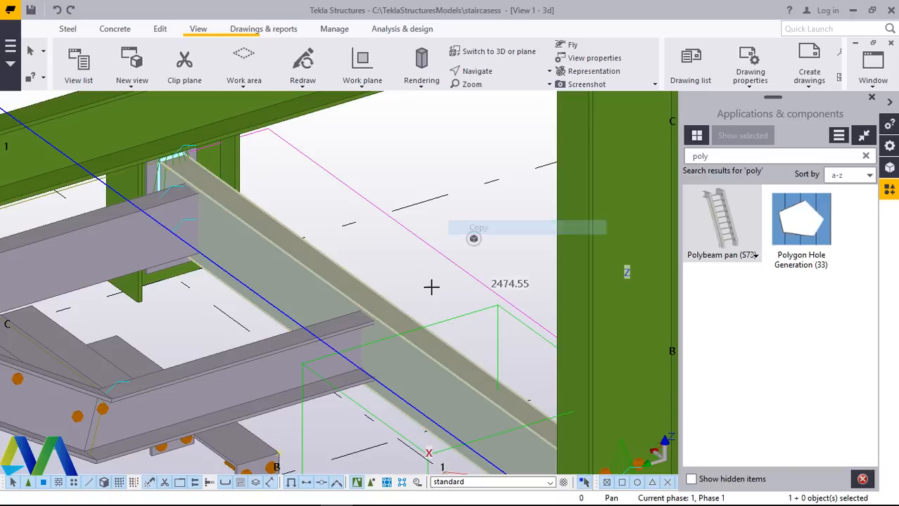
{"action": "scroll", "coordinate": [367, 320], "scroll_direction": "up", "scroll_amount": 1}
{"action": "scroll", "coordinate": [369, 318], "scroll_direction": "up", "scroll_amount": 2}
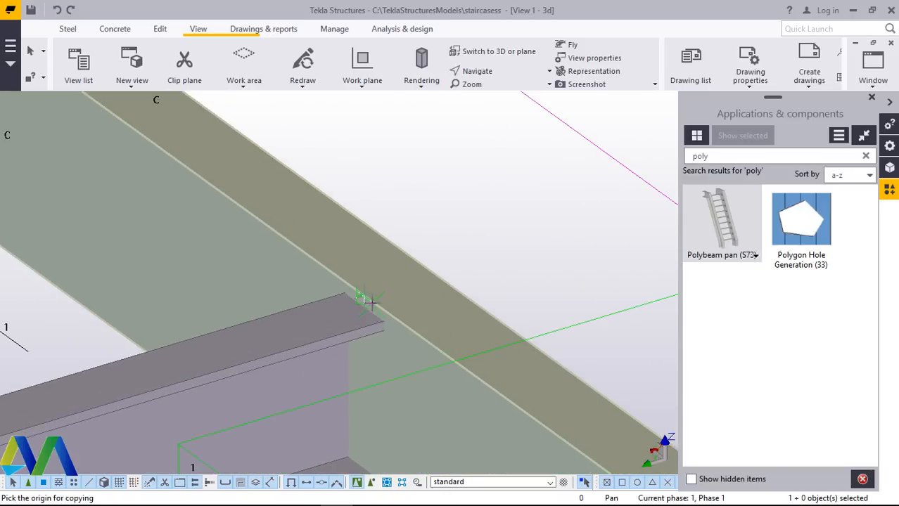
{"action": "left_click", "coordinate": [363, 129]}
{"action": "scroll", "coordinate": [377, 343], "scroll_direction": "down", "scroll_amount": 5}
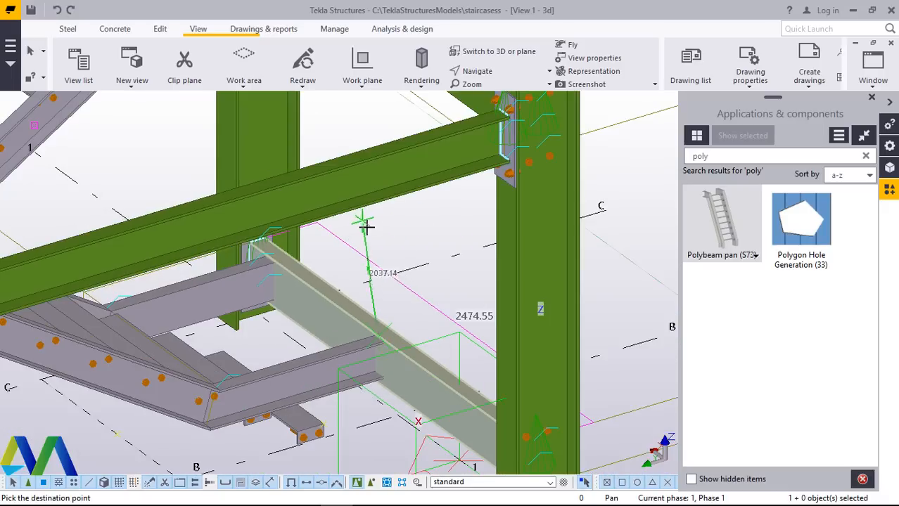
{"action": "scroll", "coordinate": [376, 211], "scroll_direction": "down", "scroll_amount": 4}
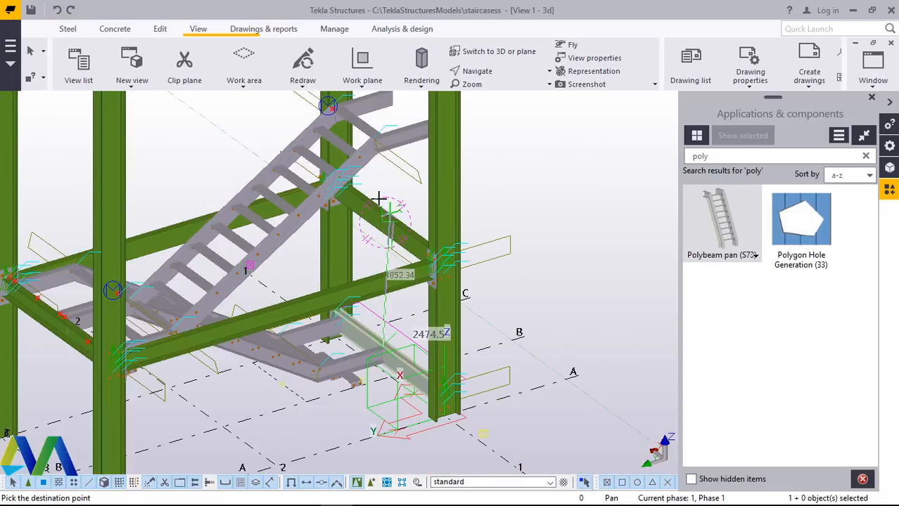
{"action": "scroll", "coordinate": [390, 194], "scroll_direction": "up", "scroll_amount": 3}
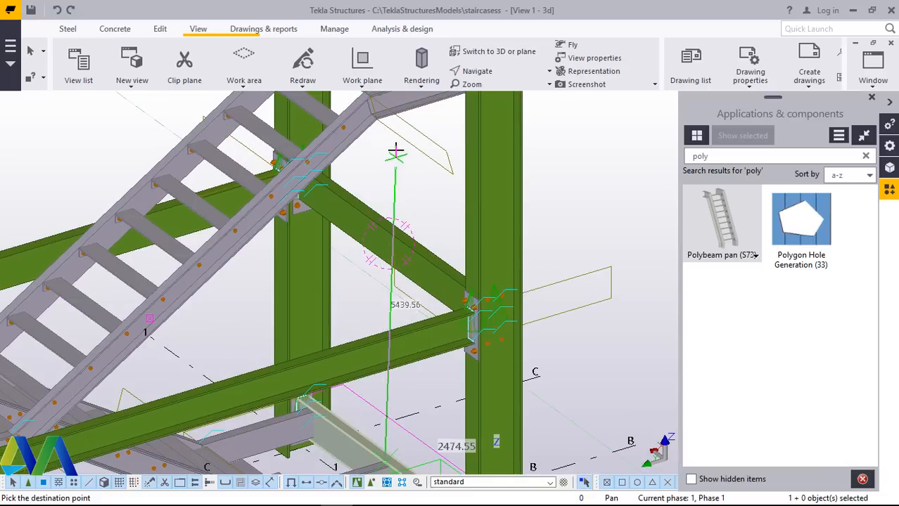
{"action": "scroll", "coordinate": [400, 244], "scroll_direction": "down", "scroll_amount": 3}
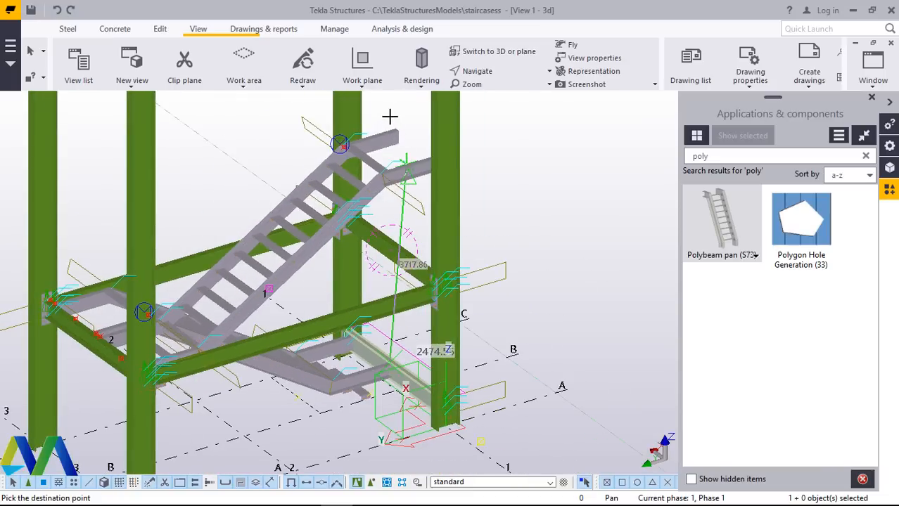
{"action": "scroll", "coordinate": [386, 104], "scroll_direction": "up", "scroll_amount": 4}
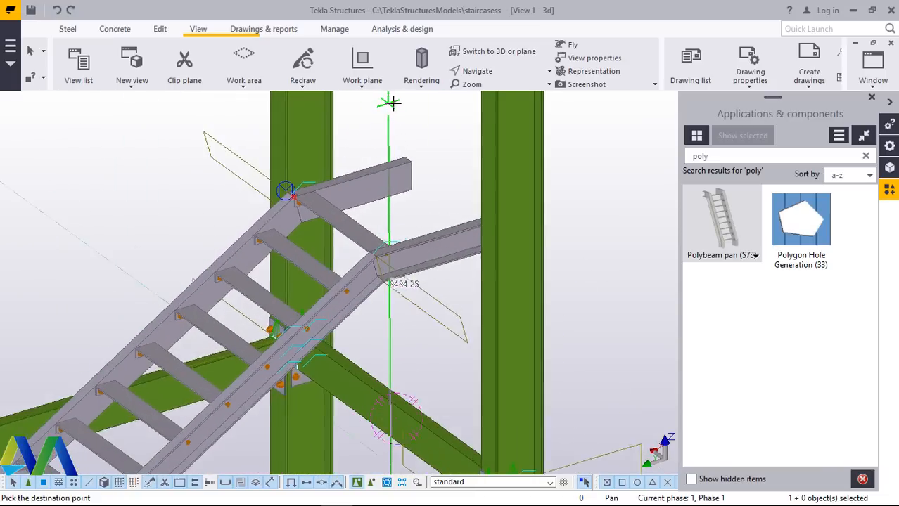
{"action": "scroll", "coordinate": [397, 156], "scroll_direction": "down", "scroll_amount": 4}
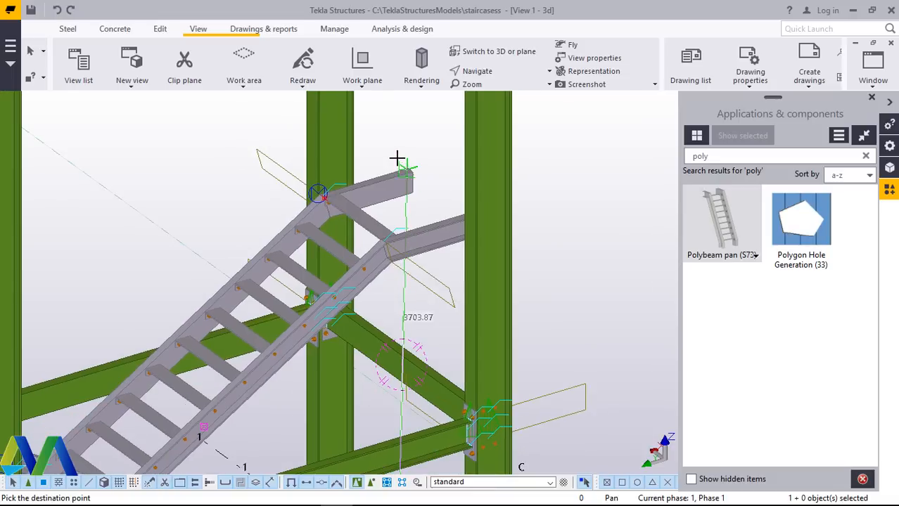
{"action": "right_click", "coordinate": [517, 166]}
{"action": "key", "text": "Escape"}
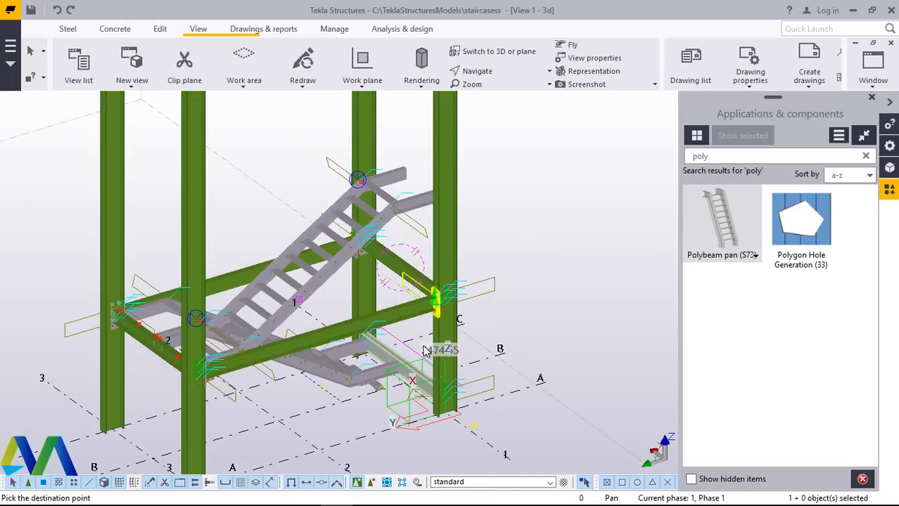
Copy the beam at the first flight's bottom stringer ends vertically upward by 3726 to the upper flight.
{"action": "scroll", "coordinate": [386, 389], "scroll_direction": "up", "scroll_amount": 4}
{"action": "right_click", "coordinate": [391, 388]}
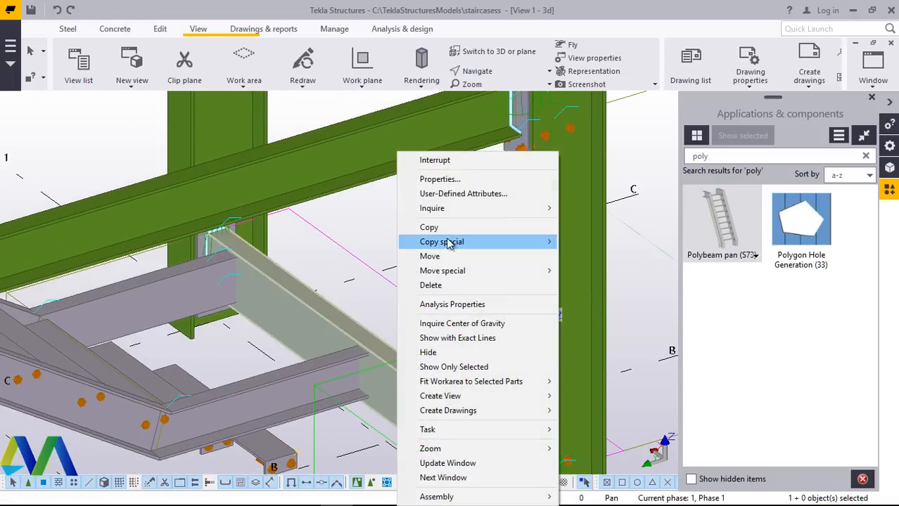
{"action": "left_click", "coordinate": [431, 227]}
{"action": "scroll", "coordinate": [379, 416], "scroll_direction": "up", "scroll_amount": 4}
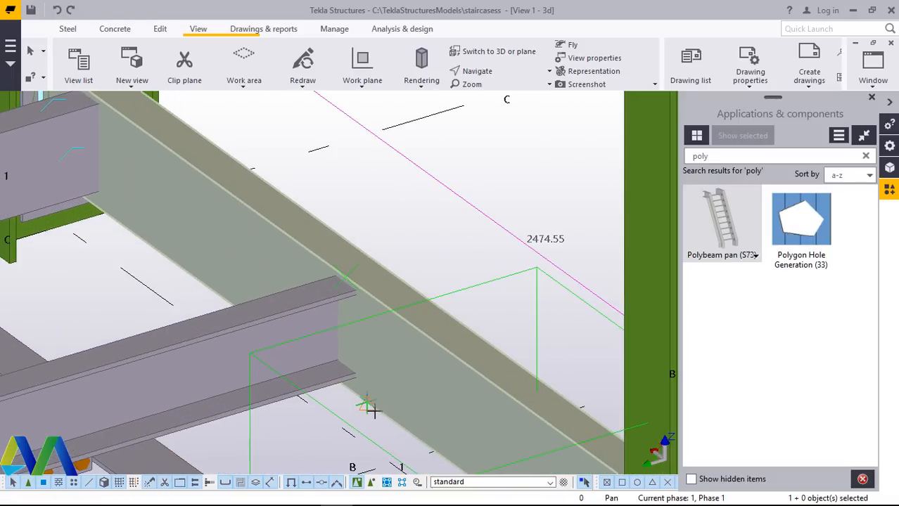
{"action": "left_click", "coordinate": [367, 405]}
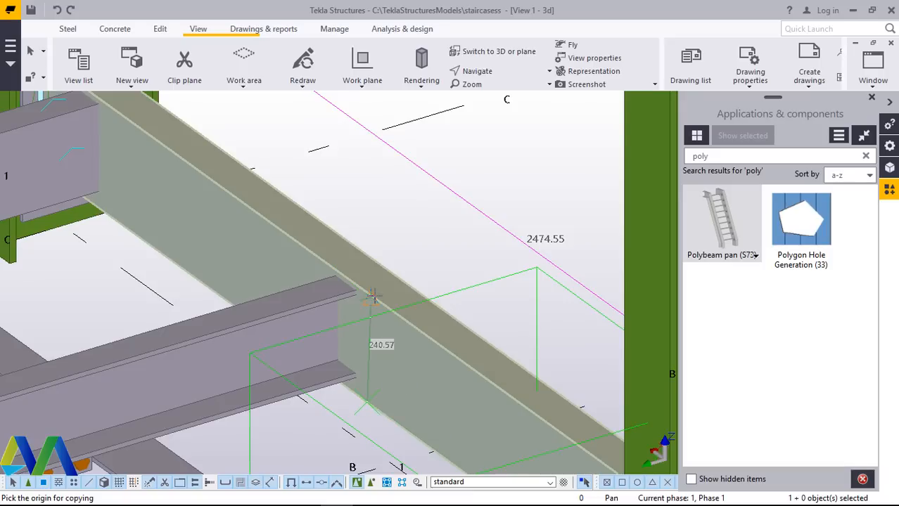
{"action": "scroll", "coordinate": [371, 294], "scroll_direction": "up", "scroll_amount": 3}
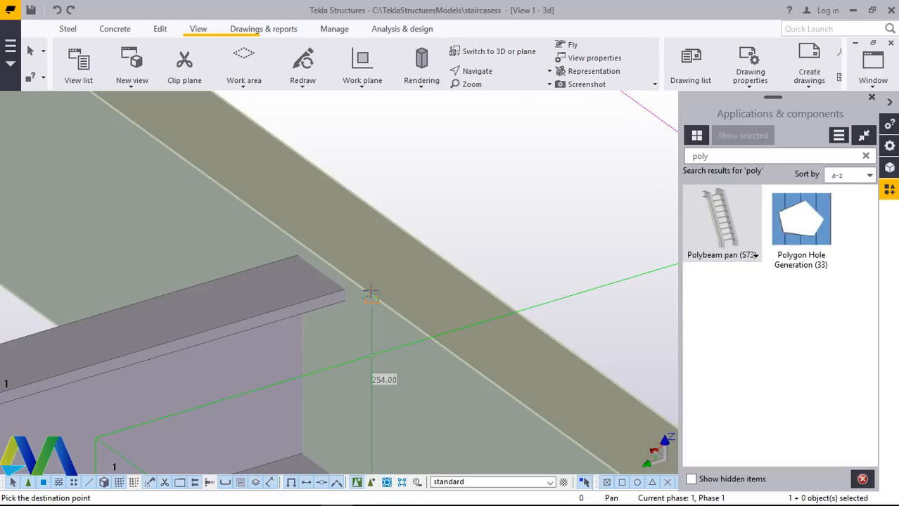
{"action": "type", "text": "3726"}
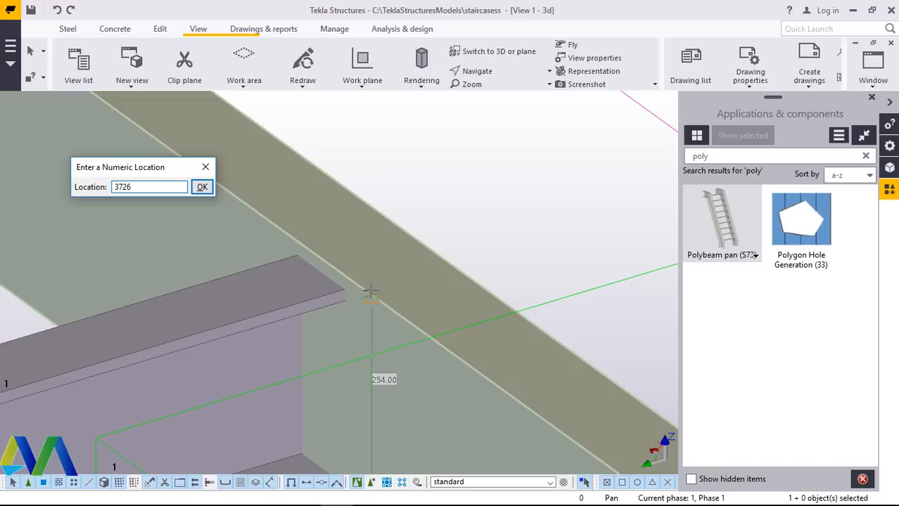
{"action": "key", "text": "Return"}
{"action": "right_click", "coordinate": [450, 193]}
{"action": "left_click", "coordinate": [479, 201]}
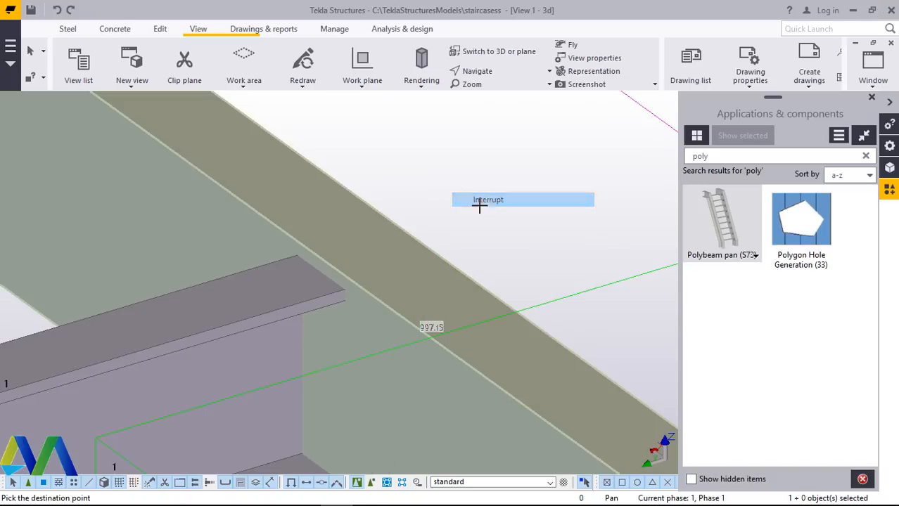
Examine how the copied upper beam meets the top stringer ends of the second flight.
{"action": "scroll", "coordinate": [394, 246], "scroll_direction": "down", "scroll_amount": 10}
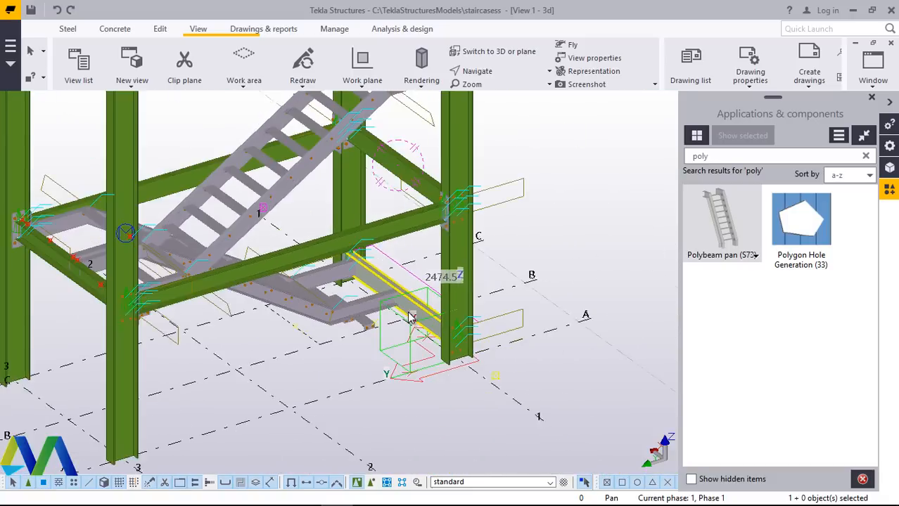
{"action": "scroll", "coordinate": [412, 317], "scroll_direction": "down", "scroll_amount": 5}
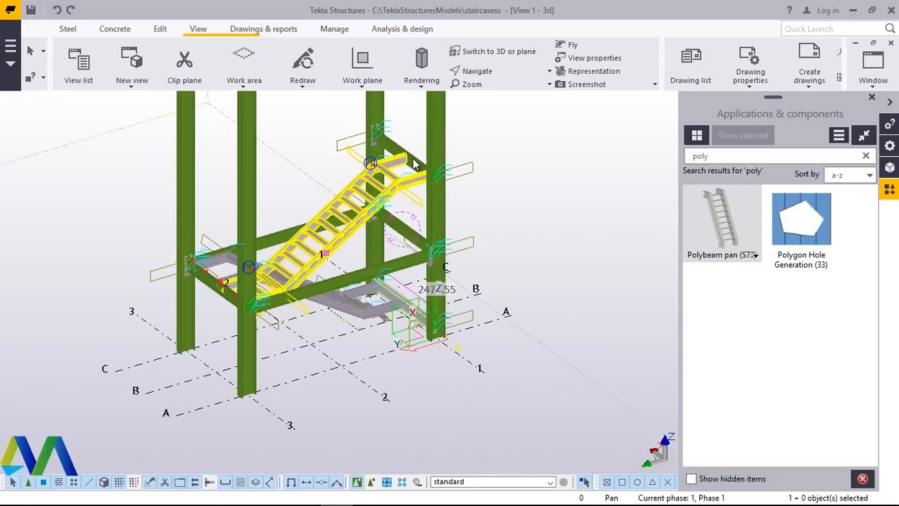
{"action": "scroll", "coordinate": [414, 163], "scroll_direction": "up", "scroll_amount": 10}
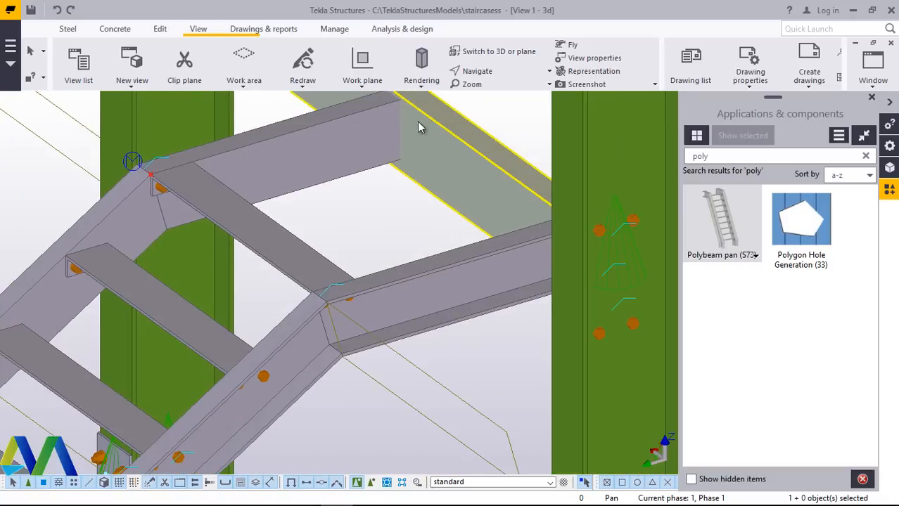
{"action": "scroll", "coordinate": [450, 220], "scroll_direction": "down", "scroll_amount": 2}
{"action": "scroll", "coordinate": [531, 275], "scroll_direction": "down", "scroll_amount": 2}
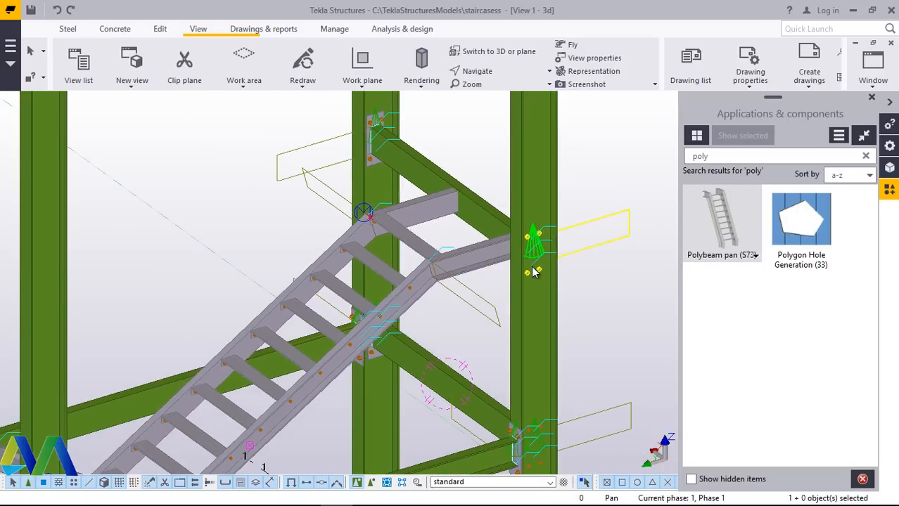
{"action": "scroll", "coordinate": [532, 273], "scroll_direction": "down", "scroll_amount": 4}
{"action": "left_click", "coordinate": [470, 218]}
{"action": "scroll", "coordinate": [470, 216], "scroll_direction": "up", "scroll_amount": 1}
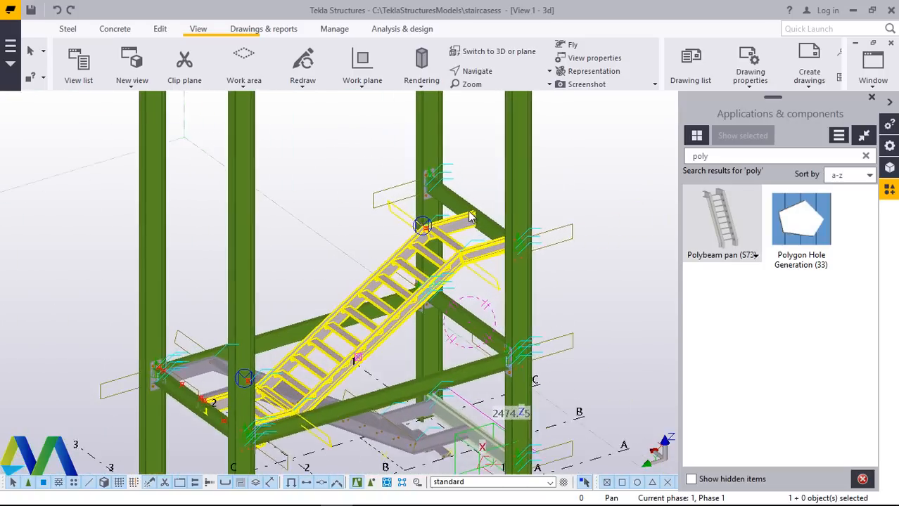
{"action": "scroll", "coordinate": [470, 218], "scroll_direction": "up", "scroll_amount": 2}
{"action": "left_click", "coordinate": [458, 202]}
{"action": "scroll", "coordinate": [443, 188], "scroll_direction": "down", "scroll_amount": 3}
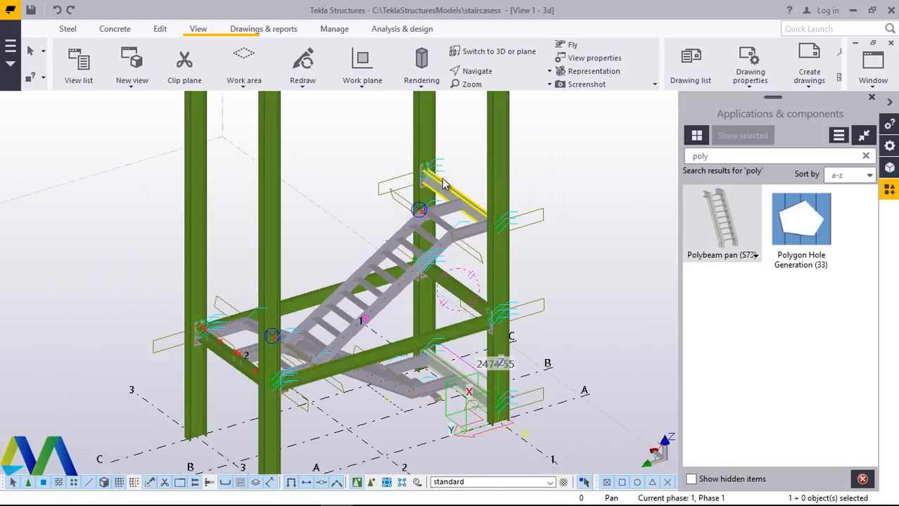
{"action": "scroll", "coordinate": [442, 184], "scroll_direction": "up", "scroll_amount": 4}
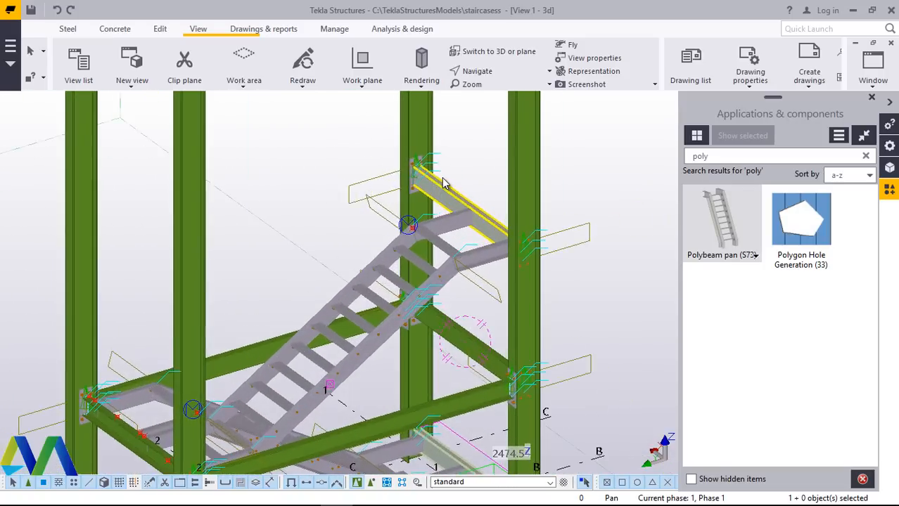
Copy the upper beam at the second flight's top end 5000 across the frame, from grid line 1 to grid line 3.
{"action": "left_click", "coordinate": [441, 195]}
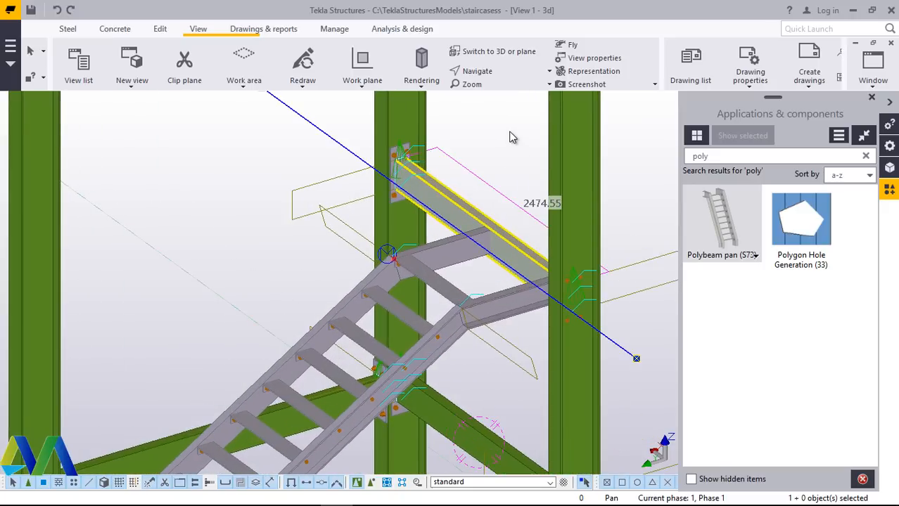
{"action": "right_click", "coordinate": [512, 137]}
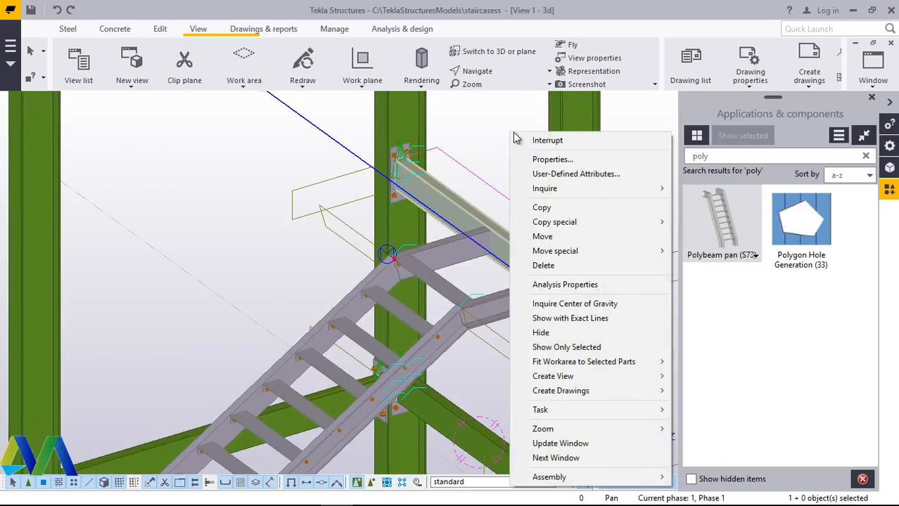
{"action": "left_click", "coordinate": [553, 207]}
{"action": "scroll", "coordinate": [470, 170], "scroll_direction": "down", "scroll_amount": 5}
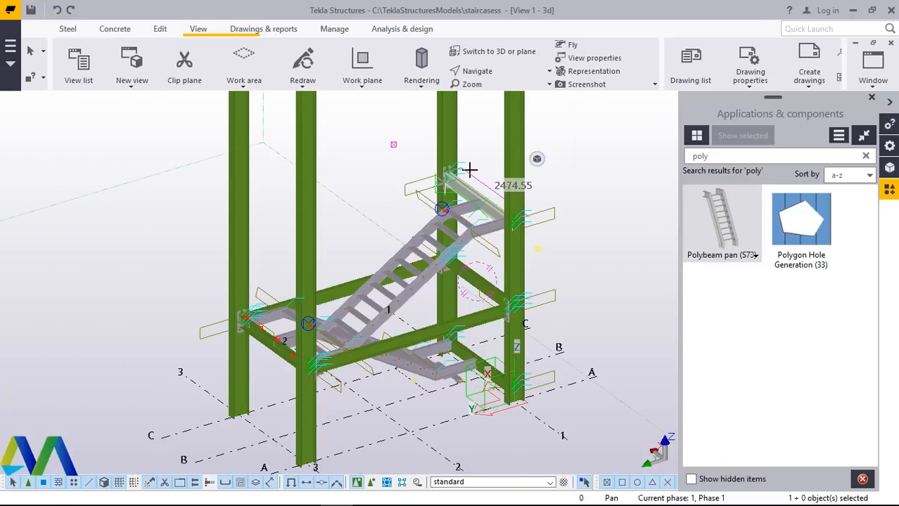
{"action": "scroll", "coordinate": [567, 435], "scroll_direction": "down", "scroll_amount": 2}
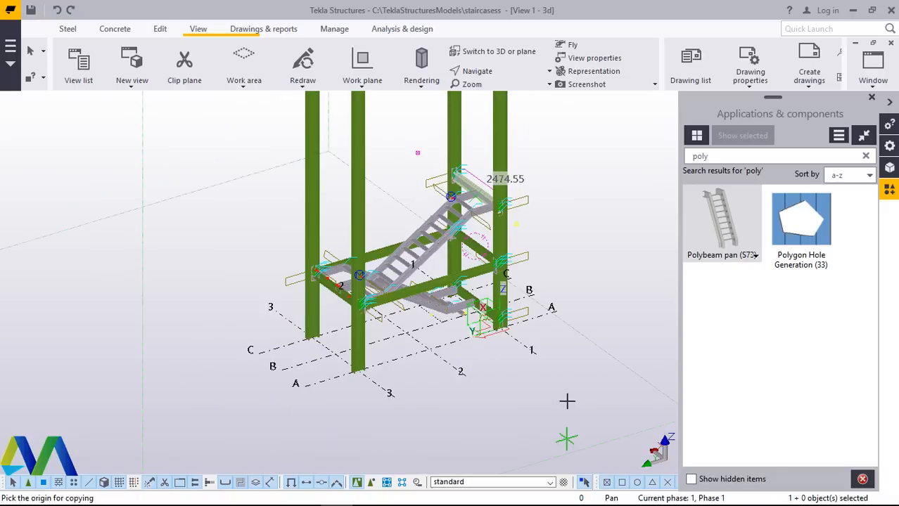
{"action": "scroll", "coordinate": [539, 357], "scroll_direction": "up", "scroll_amount": 4}
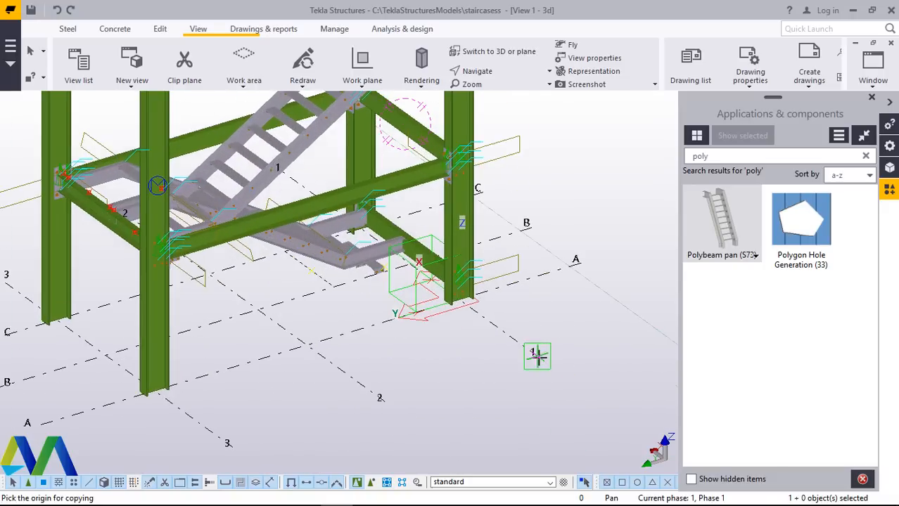
{"action": "left_click", "coordinate": [539, 358]}
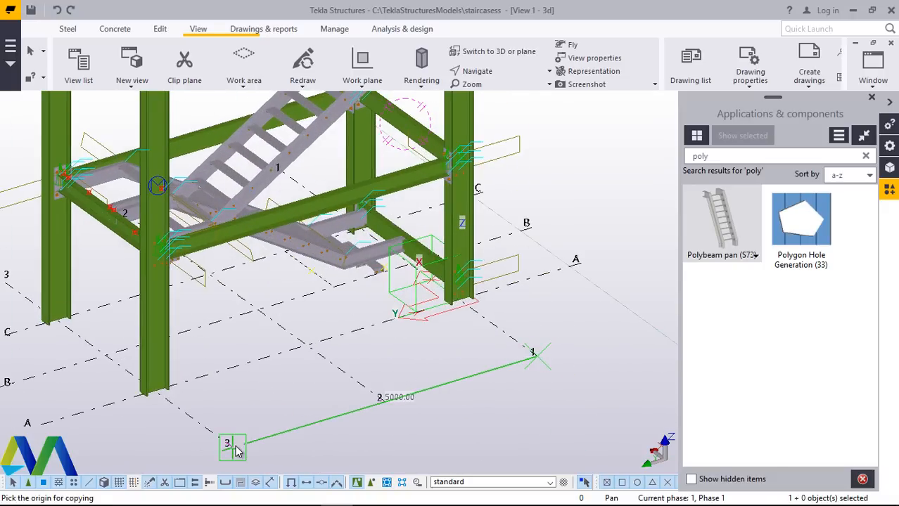
{"action": "left_click", "coordinate": [236, 448]}
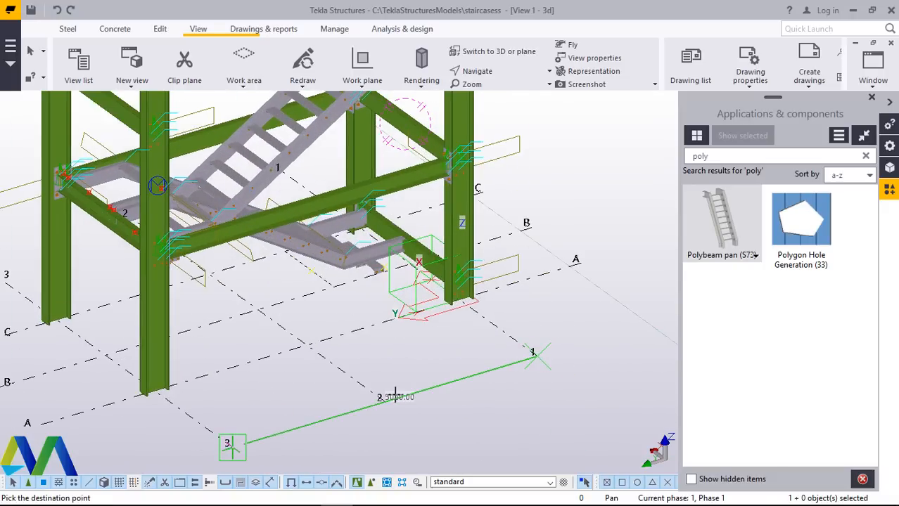
{"action": "scroll", "coordinate": [395, 396], "scroll_direction": "down", "scroll_amount": 3}
{"action": "right_click", "coordinate": [464, 159]}
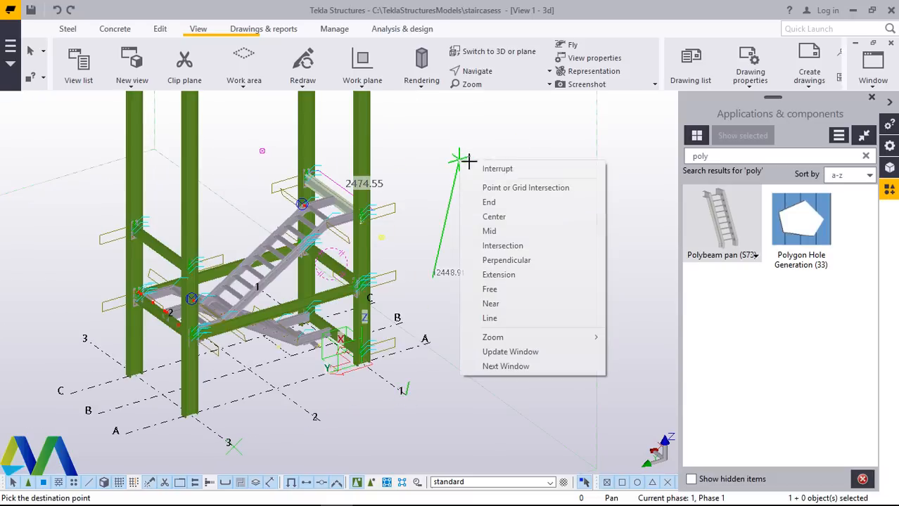
{"action": "left_click", "coordinate": [474, 168]}
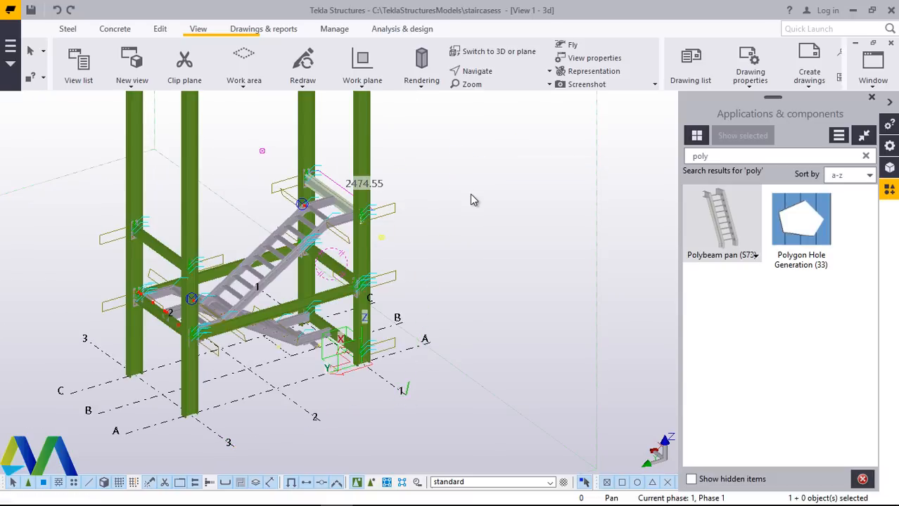
{"action": "scroll", "coordinate": [260, 260], "scroll_direction": "up", "scroll_amount": 1}
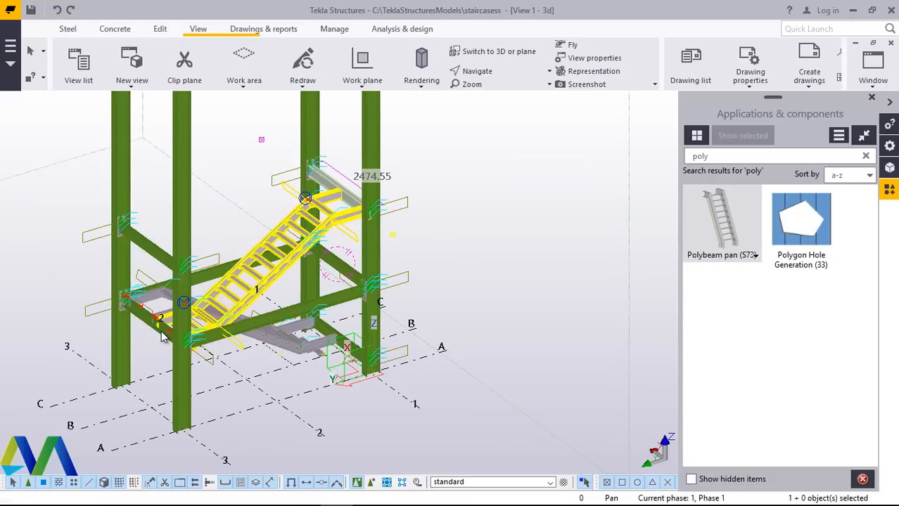
{"action": "scroll", "coordinate": [319, 199], "scroll_direction": "up", "scroll_amount": 1}
{"action": "scroll", "coordinate": [319, 199], "scroll_direction": "up", "scroll_amount": 1}
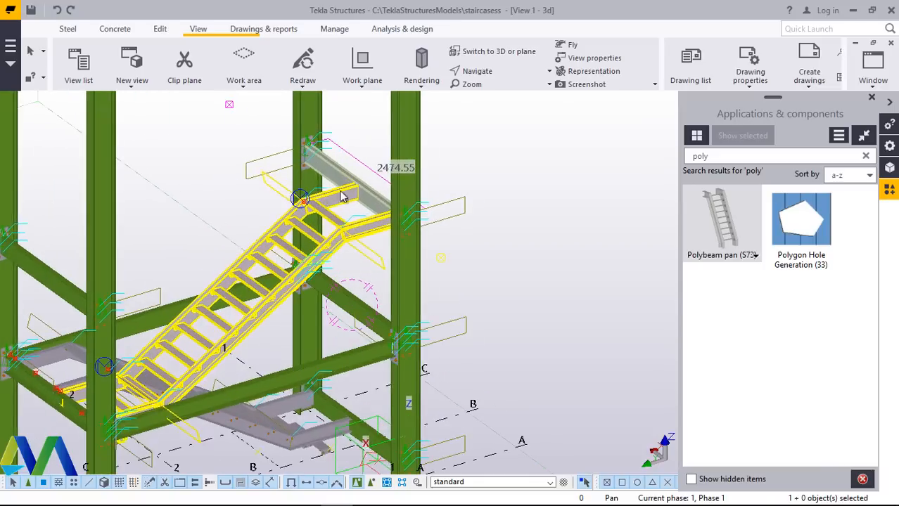
Examine the copied upper beam on grid line 3 and its height relative to the second flight from several angles.
{"action": "scroll", "coordinate": [481, 201], "scroll_direction": "down", "scroll_amount": 1}
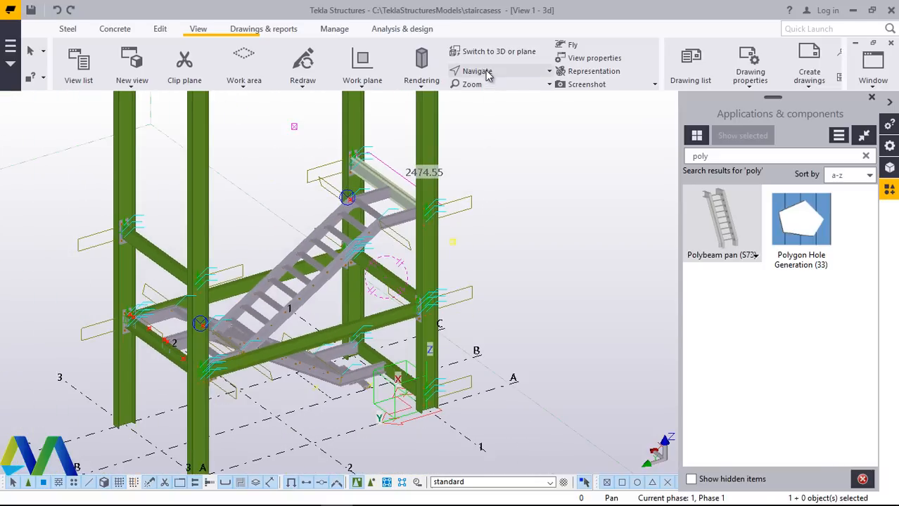
{"action": "left_click", "coordinate": [492, 71]}
{"action": "left_click", "coordinate": [462, 92]}
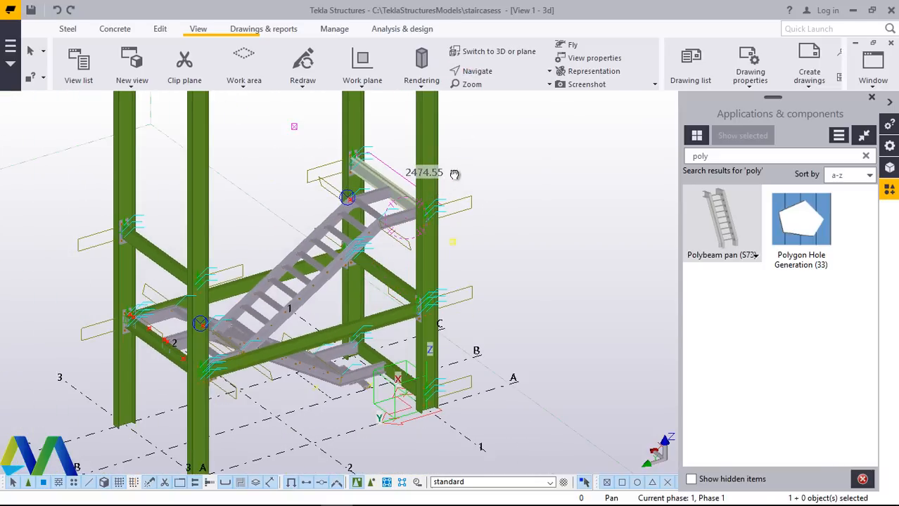
{"action": "left_click_drag", "start_coordinate": [454, 173], "coordinate": [380, 191]}
{"action": "right_click", "coordinate": [255, 146]}
{"action": "left_click", "coordinate": [292, 154]}
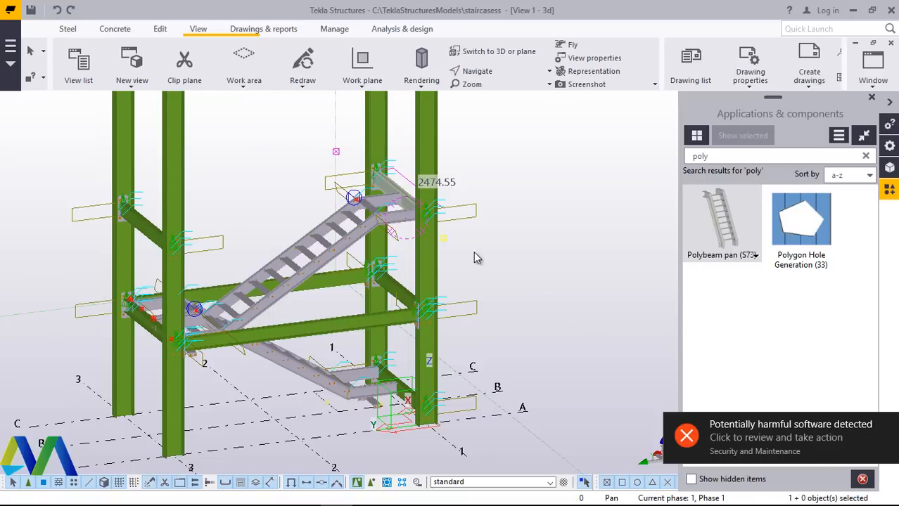
{"action": "scroll", "coordinate": [168, 249], "scroll_direction": "up", "scroll_amount": 2}
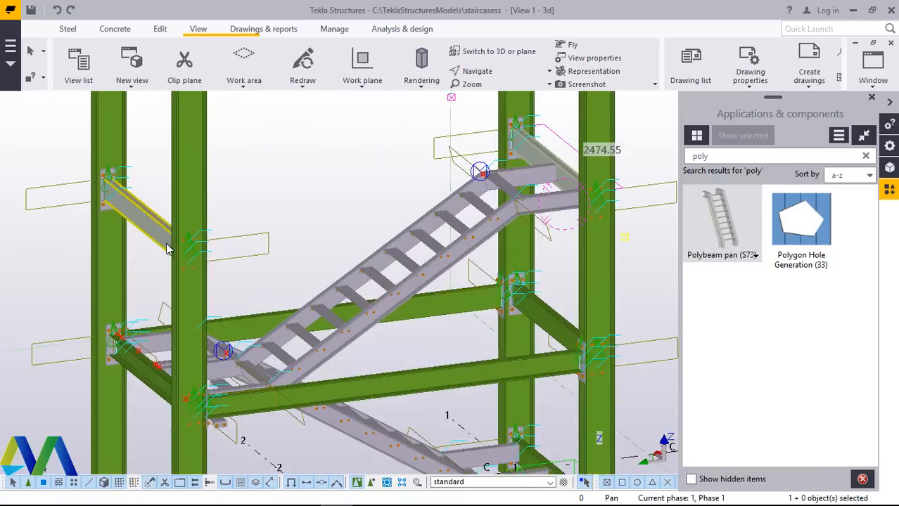
{"action": "scroll", "coordinate": [167, 249], "scroll_direction": "up", "scroll_amount": 2}
{"action": "left_click", "coordinate": [477, 71]}
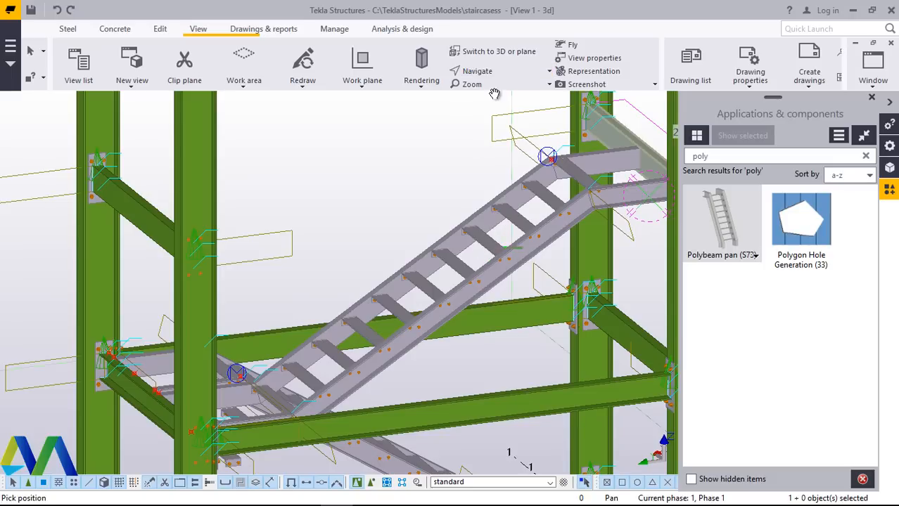
{"action": "left_click", "coordinate": [477, 71]}
{"action": "left_click", "coordinate": [483, 117]}
{"action": "left_click", "coordinate": [492, 249]}
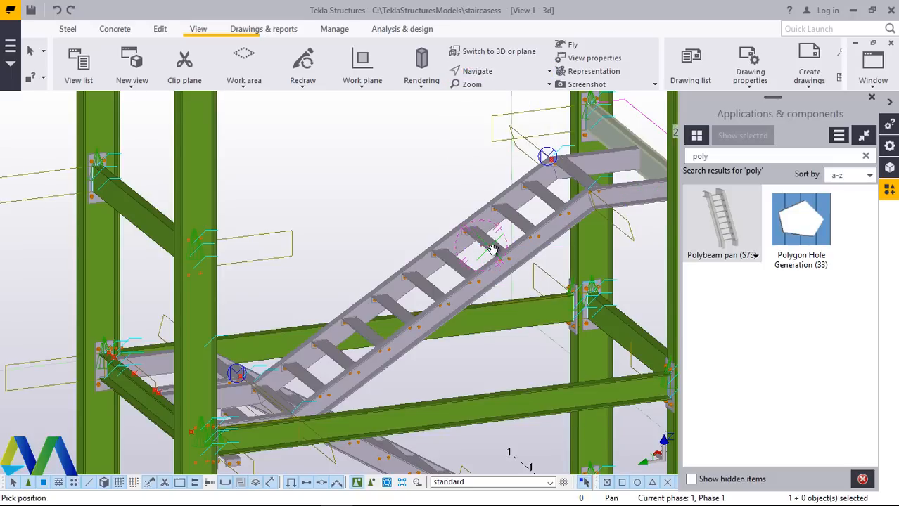
{"action": "left_click", "coordinate": [477, 71]}
{"action": "left_click", "coordinate": [502, 94]}
{"action": "left_click", "coordinate": [478, 72]}
{"action": "left_click", "coordinate": [492, 94]}
{"action": "left_click_drag", "start_coordinate": [491, 244], "coordinate": [559, 294]}
{"action": "right_click", "coordinate": [547, 241]}
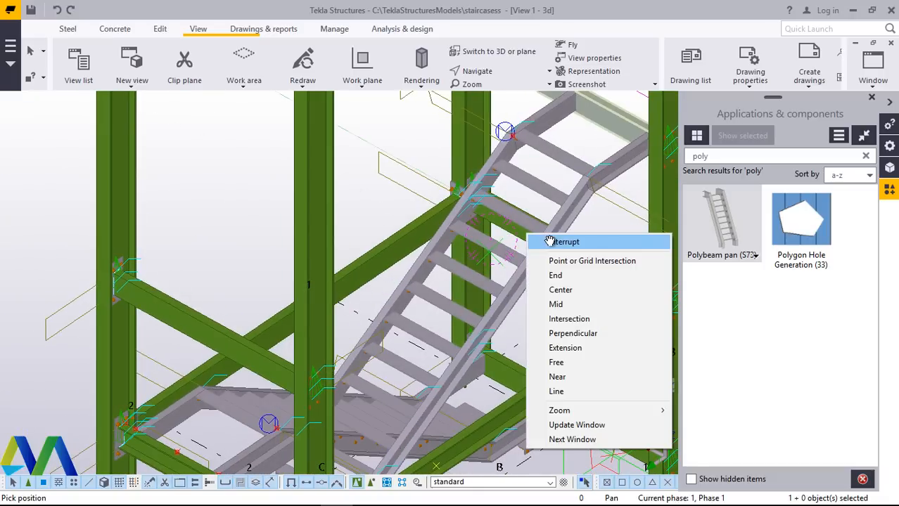
{"action": "left_click", "coordinate": [568, 237]}
Hide the component catalogue and examine the beams and stringer ends of both flights around the grid line 3 columns.
{"action": "left_click", "coordinate": [870, 103]}
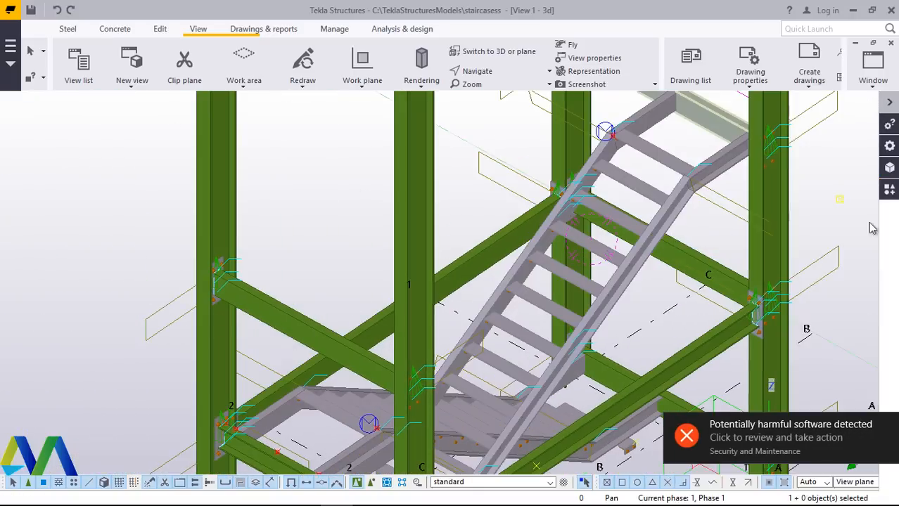
{"action": "scroll", "coordinate": [351, 267], "scroll_direction": "up", "scroll_amount": 4}
{"action": "left_click", "coordinate": [485, 71]}
{"action": "left_click", "coordinate": [497, 94]}
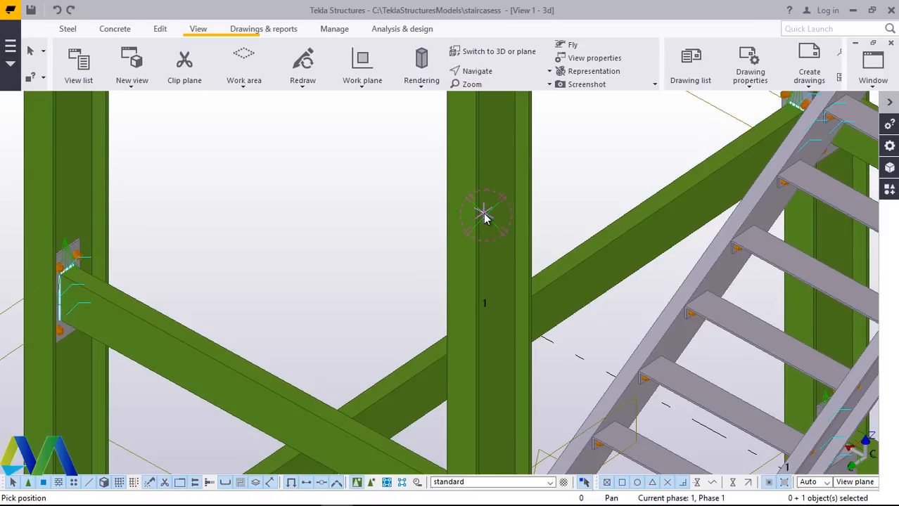
{"action": "left_click_drag", "start_coordinate": [497, 222], "coordinate": [531, 281]}
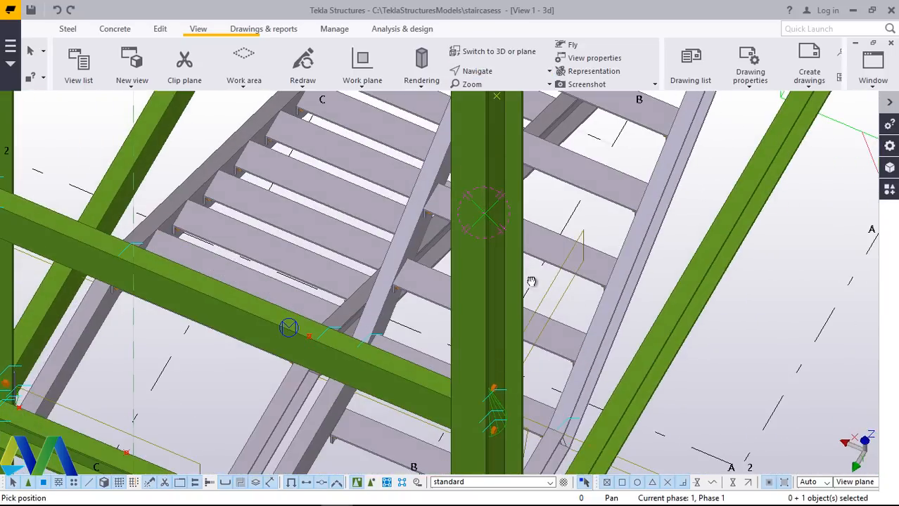
{"action": "scroll", "coordinate": [498, 197], "scroll_direction": "down", "scroll_amount": 6}
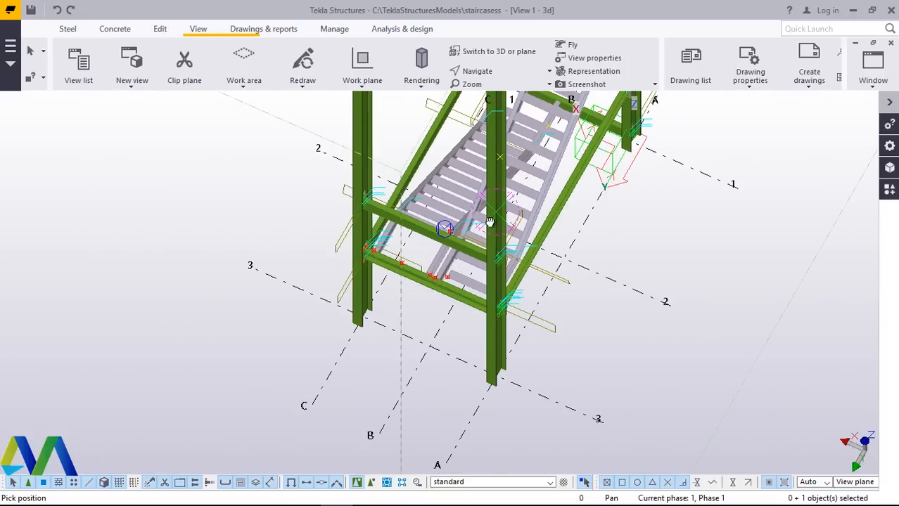
{"action": "left_click_drag", "start_coordinate": [491, 222], "coordinate": [498, 313]}
{"action": "scroll", "coordinate": [492, 363], "scroll_direction": "up", "scroll_amount": 6}
{"action": "scroll", "coordinate": [371, 275], "scroll_direction": "down", "scroll_amount": 6}
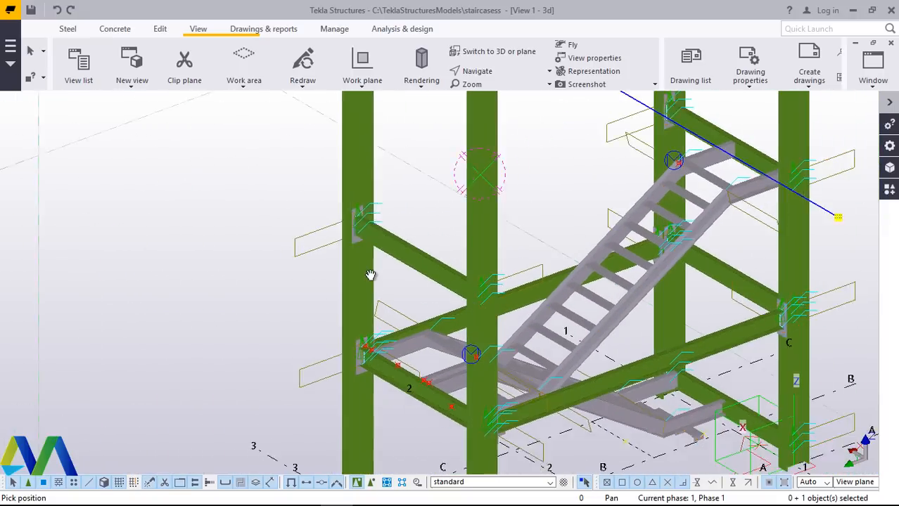
{"action": "scroll", "coordinate": [374, 263], "scroll_direction": "down", "scroll_amount": 1}
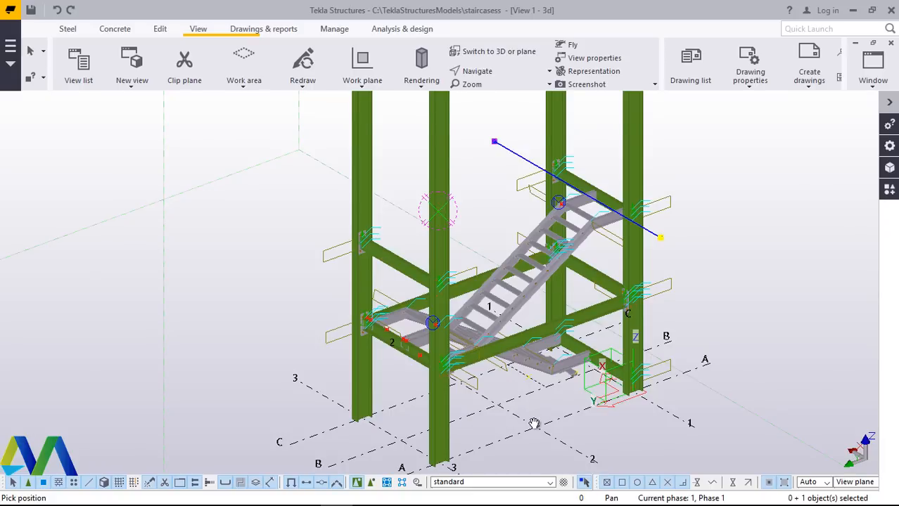
{"action": "scroll", "coordinate": [536, 421], "scroll_direction": "up", "scroll_amount": 2}
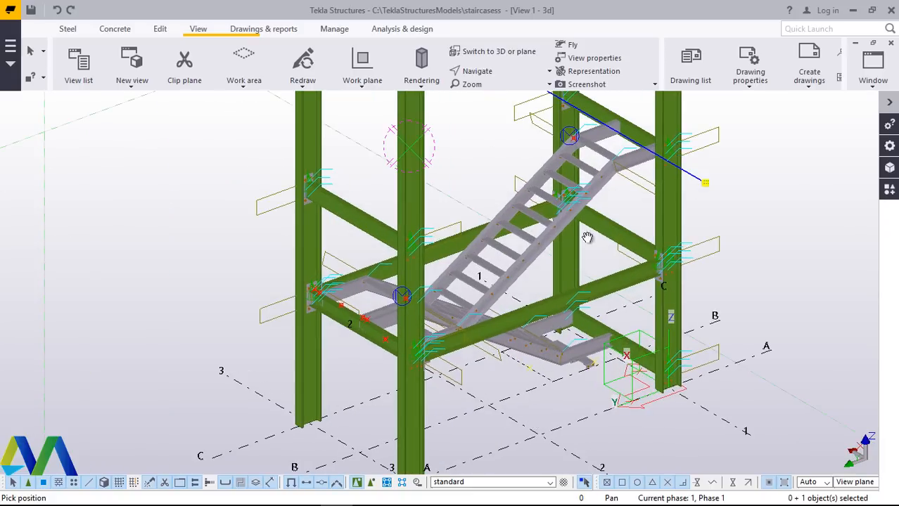
{"action": "scroll", "coordinate": [654, 153], "scroll_direction": "up", "scroll_amount": 3}
{"action": "scroll", "coordinate": [630, 224], "scroll_direction": "down", "scroll_amount": 2}
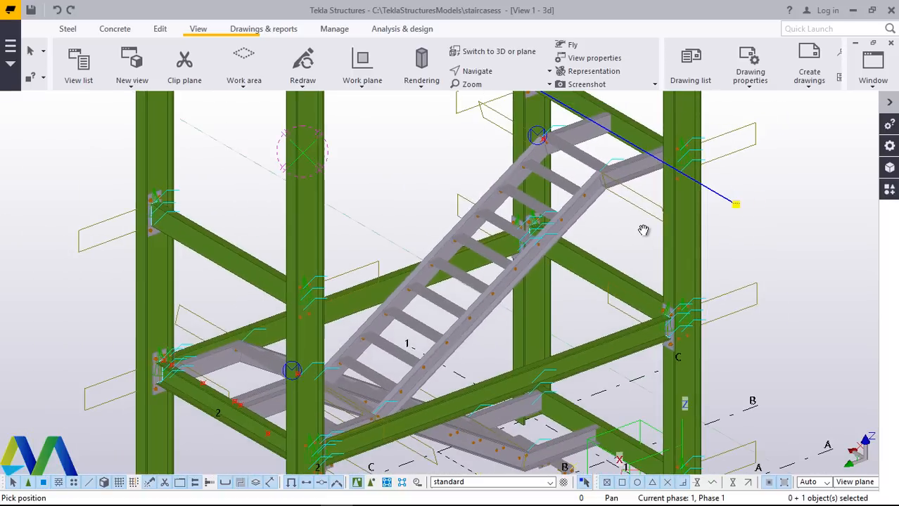
{"action": "middle_click_drag", "start_coordinate": [643, 229], "coordinate": [536, 229]}
{"action": "scroll", "coordinate": [308, 224], "scroll_direction": "up", "scroll_amount": 2}
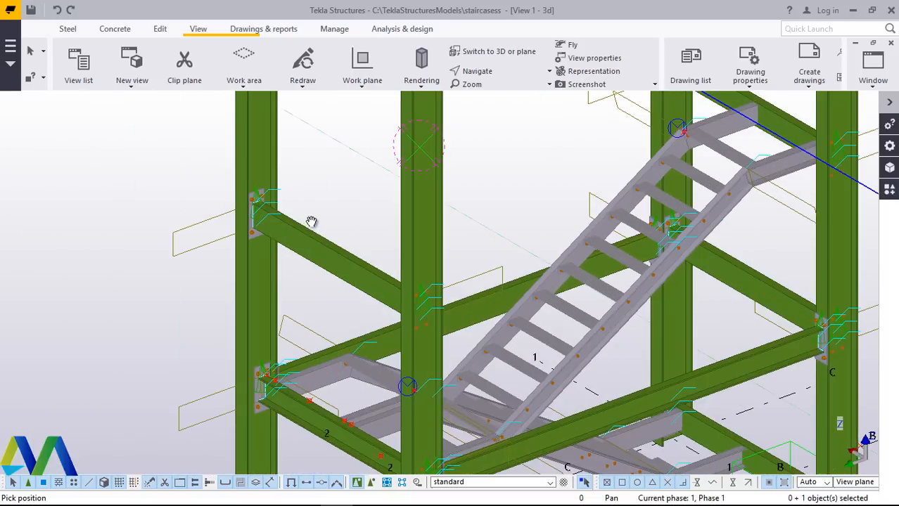
{"action": "scroll", "coordinate": [348, 204], "scroll_direction": "down", "scroll_amount": 2}
{"action": "right_click", "coordinate": [340, 191]}
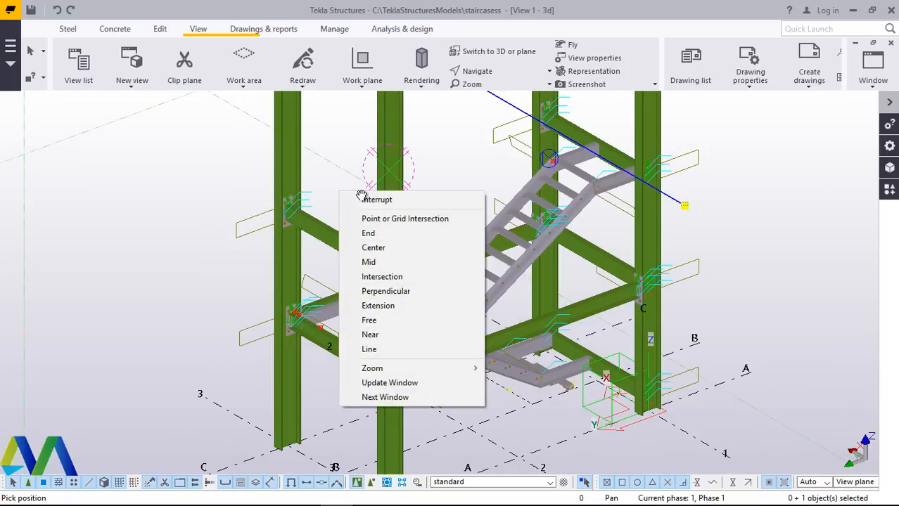
{"action": "left_click", "coordinate": [355, 200]}
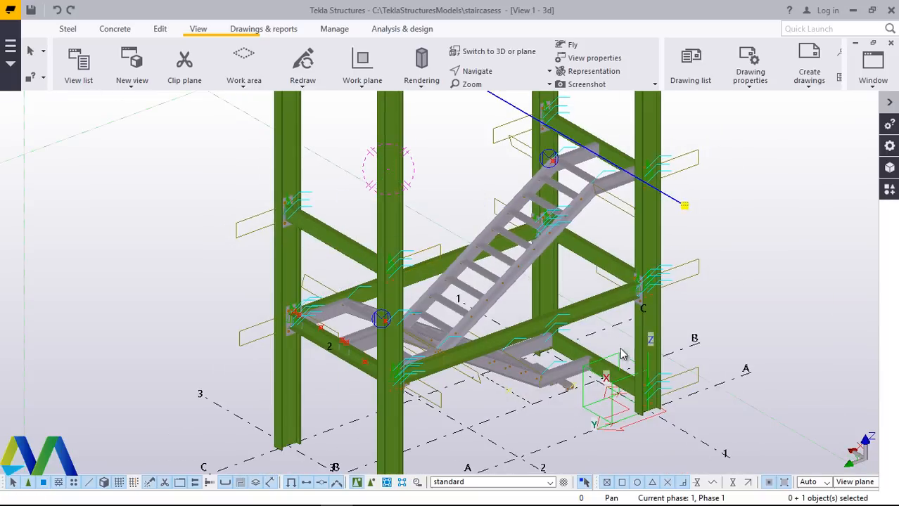
{"action": "scroll", "coordinate": [450, 299], "scroll_direction": "up", "scroll_amount": 1}
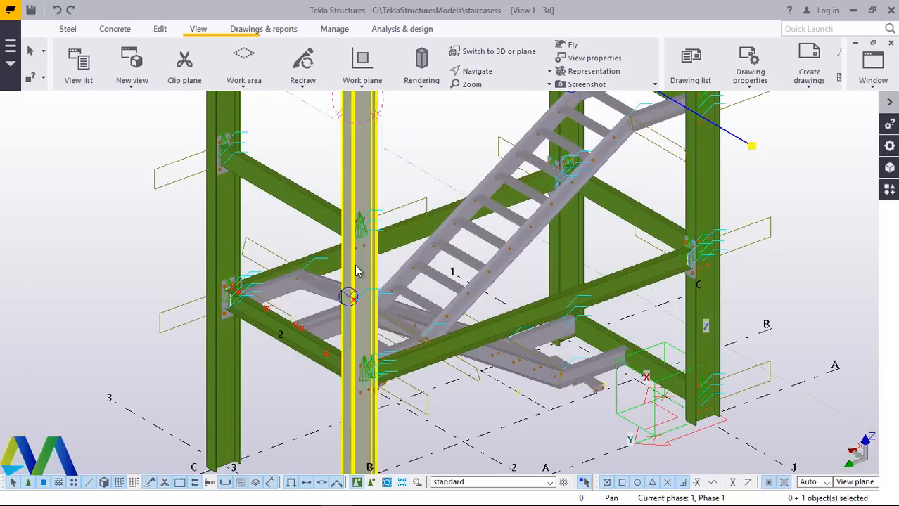
{"action": "scroll", "coordinate": [342, 288], "scroll_direction": "up", "scroll_amount": 1}
{"action": "scroll", "coordinate": [343, 288], "scroll_direction": "up", "scroll_amount": 1}
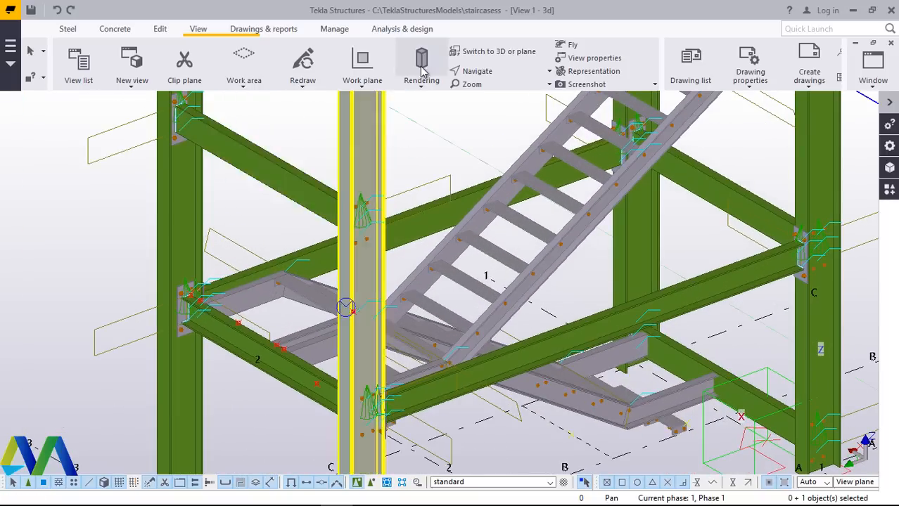
{"action": "left_click", "coordinate": [160, 29]}
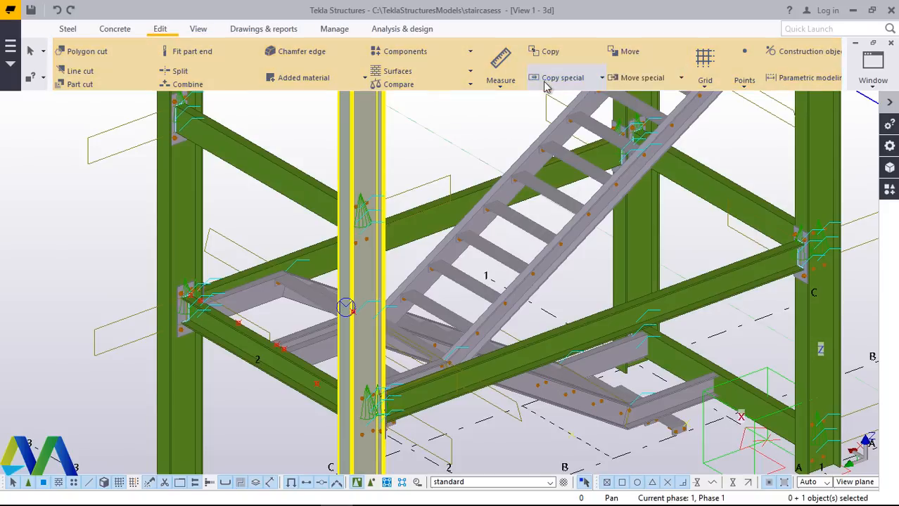
{"action": "left_click", "coordinate": [500, 94]}
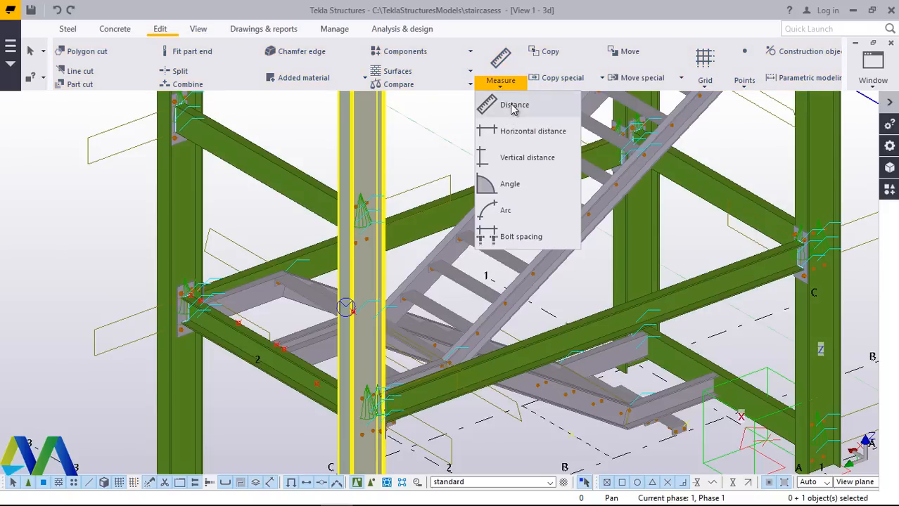
{"action": "left_click", "coordinate": [495, 89]}
{"action": "scroll", "coordinate": [272, 351], "scroll_direction": "up", "scroll_amount": 6}
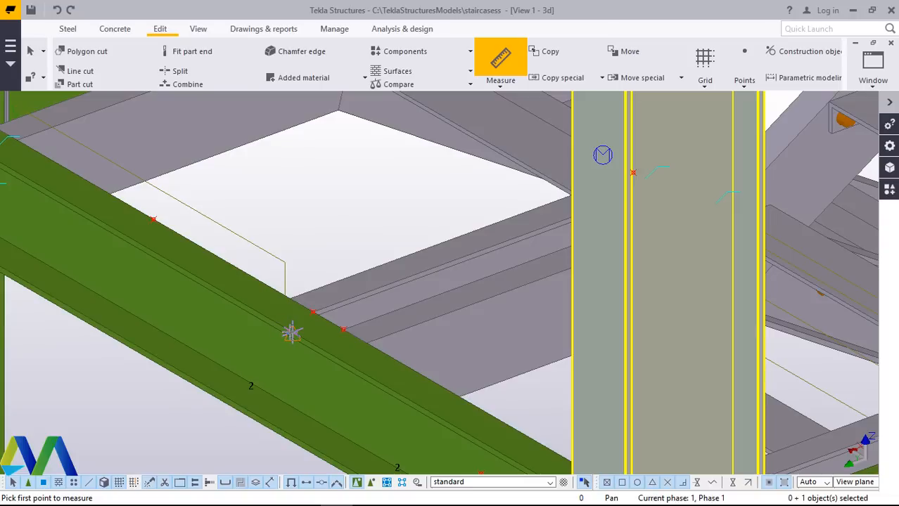
{"action": "left_click", "coordinate": [291, 333]}
{"action": "scroll", "coordinate": [351, 345], "scroll_direction": "down", "scroll_amount": 6}
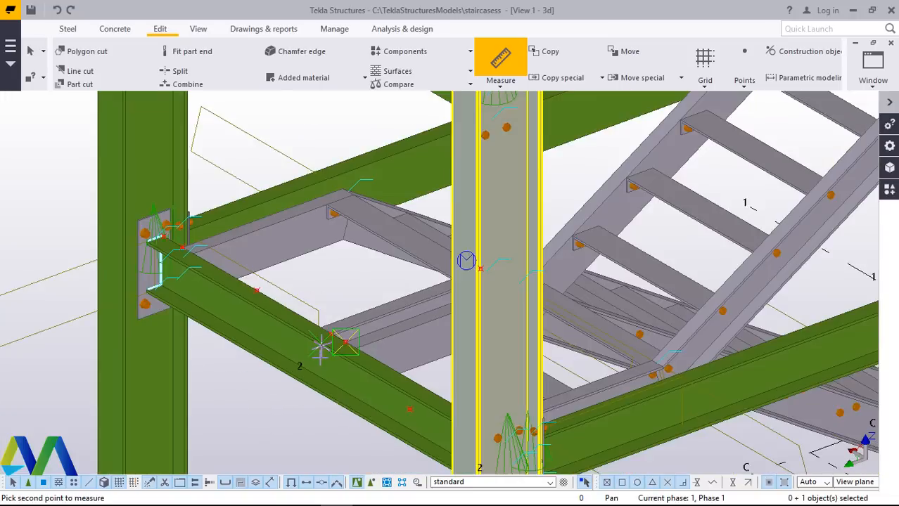
{"action": "scroll", "coordinate": [334, 158], "scroll_direction": "up", "scroll_amount": 4}
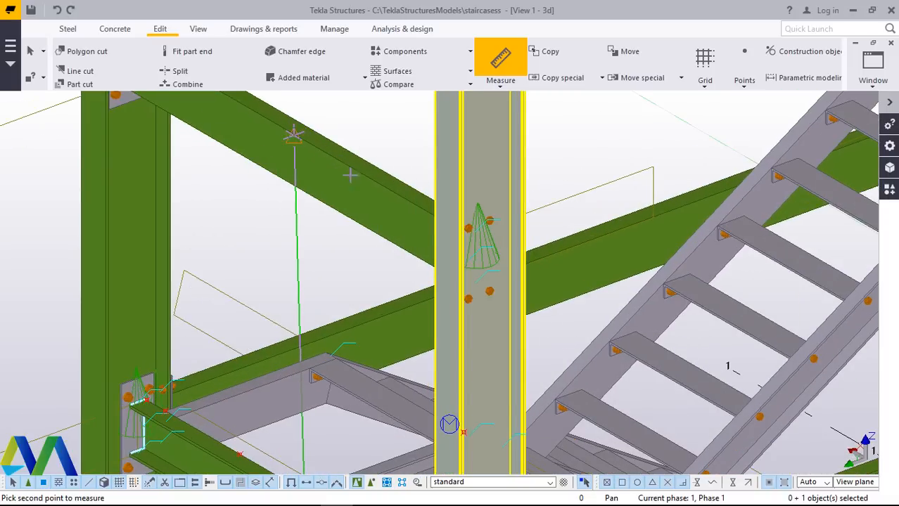
{"action": "scroll", "coordinate": [349, 175], "scroll_direction": "down", "scroll_amount": 2}
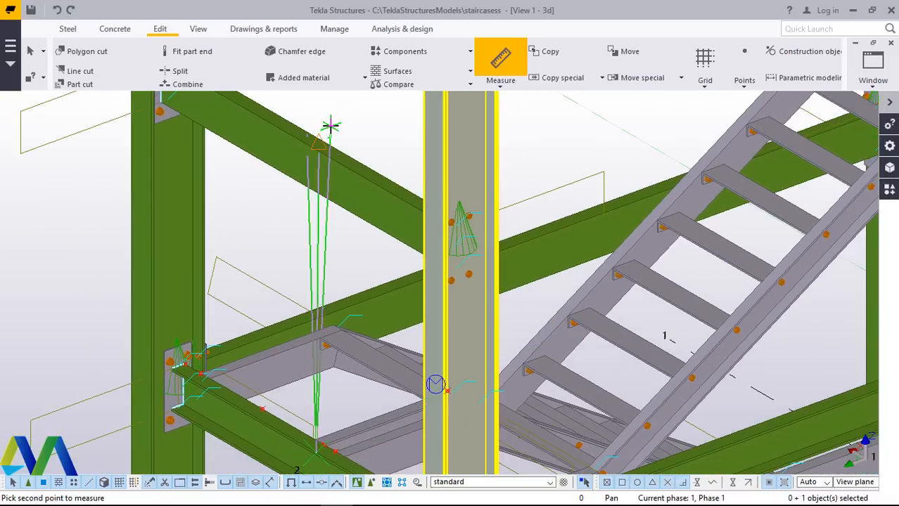
{"action": "right_click", "coordinate": [331, 125]}
{"action": "left_click", "coordinate": [361, 134]}
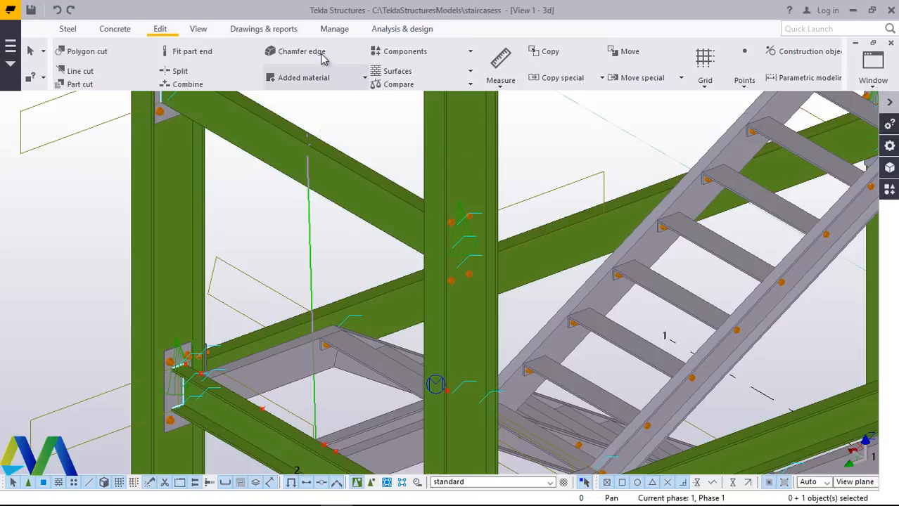
Try to measure the distance from the upper beam on grid line 3 down to the lower beam's top flange.
{"action": "left_click", "coordinate": [501, 84]}
{"action": "left_click", "coordinate": [510, 105]}
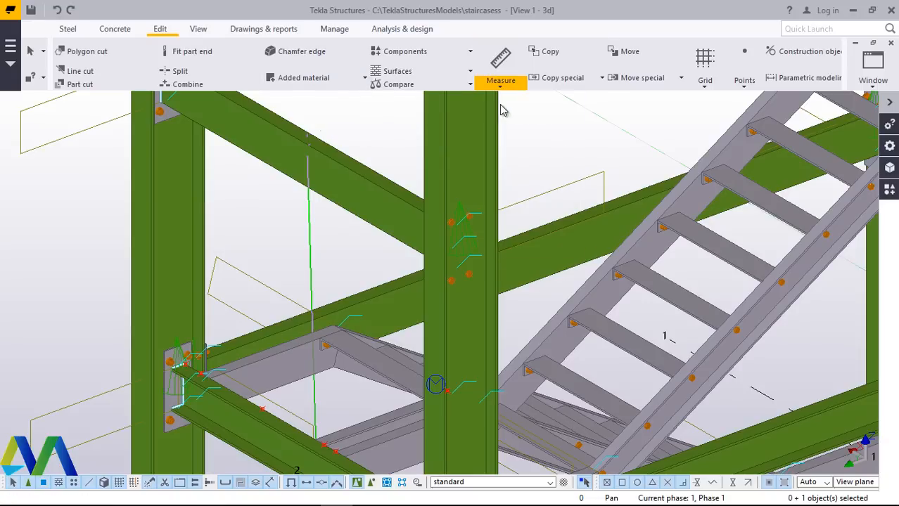
{"action": "left_click", "coordinate": [308, 145]}
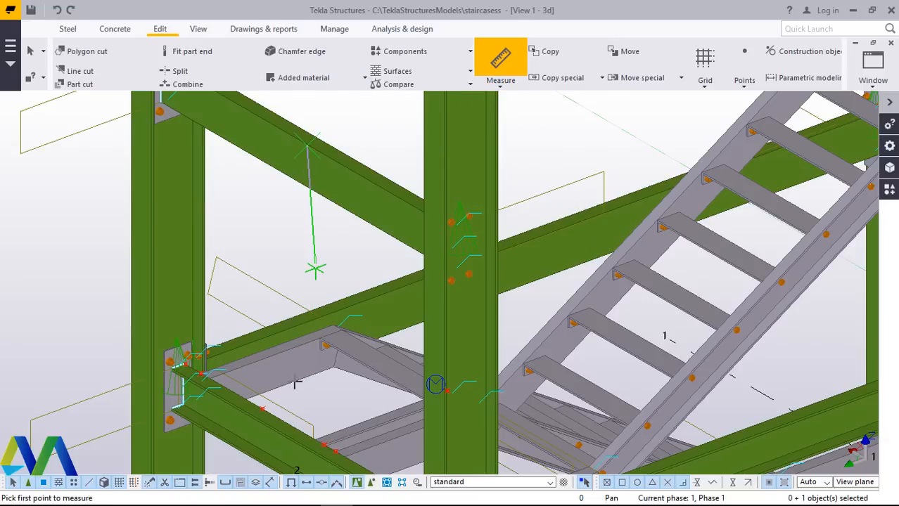
{"action": "scroll", "coordinate": [316, 221], "scroll_direction": "down", "scroll_amount": 3}
{"action": "scroll", "coordinate": [316, 324], "scroll_direction": "up", "scroll_amount": 5}
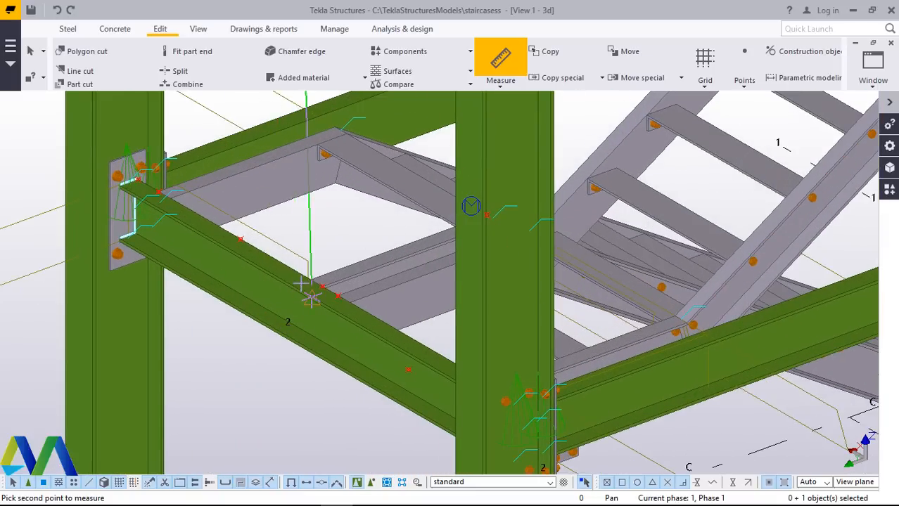
{"action": "scroll", "coordinate": [309, 284], "scroll_direction": "up", "scroll_amount": 4}
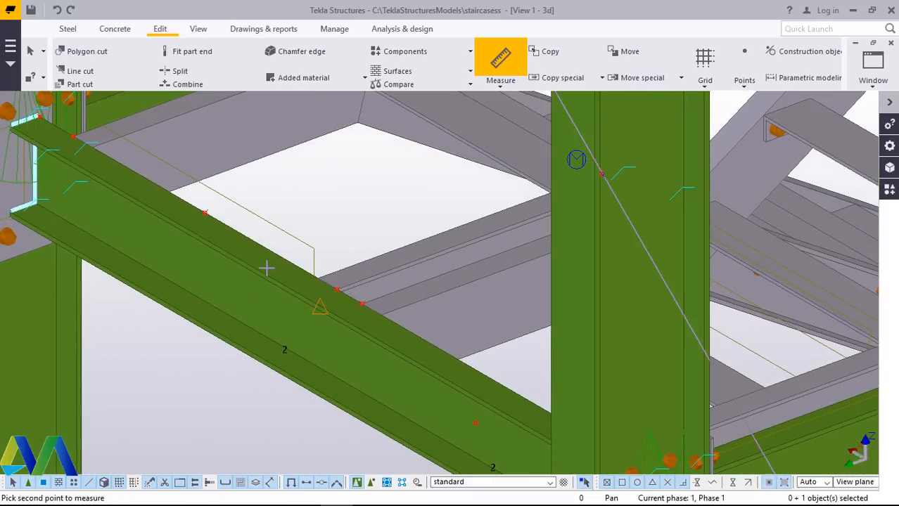
{"action": "scroll", "coordinate": [322, 299], "scroll_direction": "down", "scroll_amount": 4}
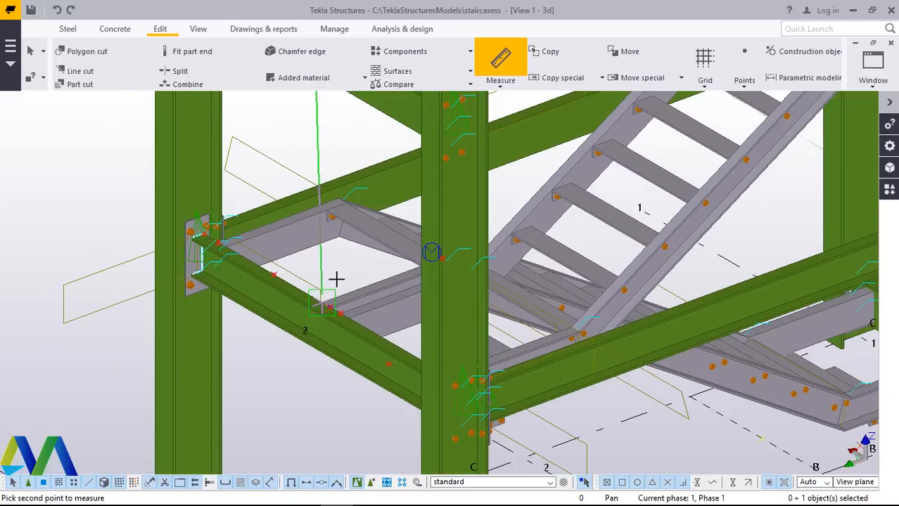
{"action": "scroll", "coordinate": [311, 308], "scroll_direction": "up", "scroll_amount": 4}
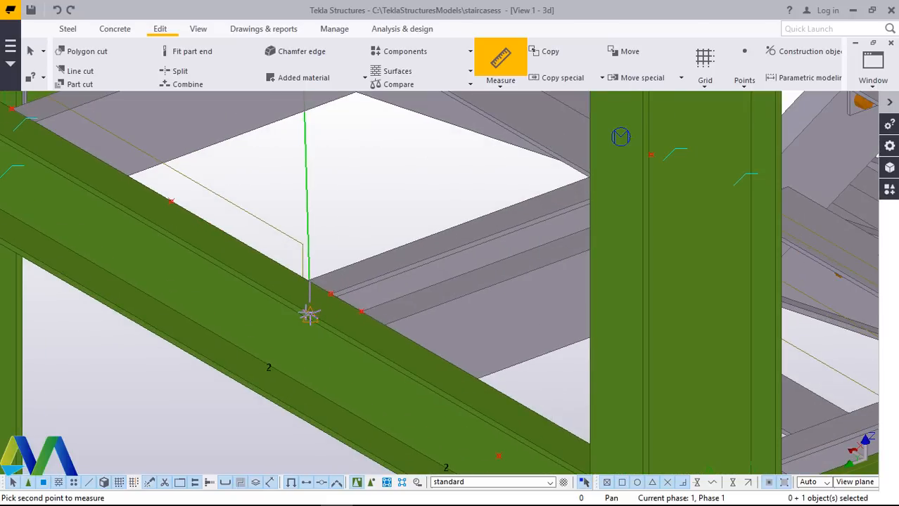
{"action": "scroll", "coordinate": [309, 316], "scroll_direction": "down", "scroll_amount": 5}
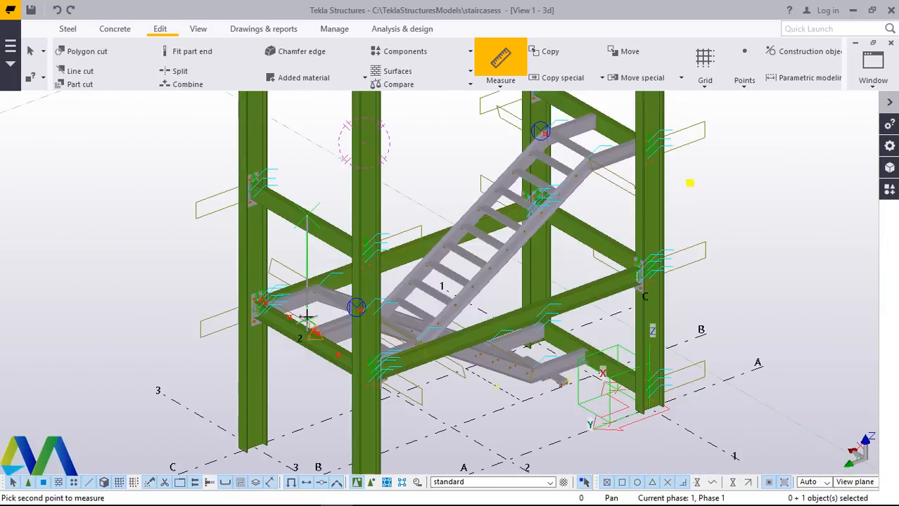
{"action": "scroll", "coordinate": [306, 317], "scroll_direction": "down", "scroll_amount": 2}
{"action": "right_click", "coordinate": [315, 158]}
{"action": "left_click", "coordinate": [338, 165]}
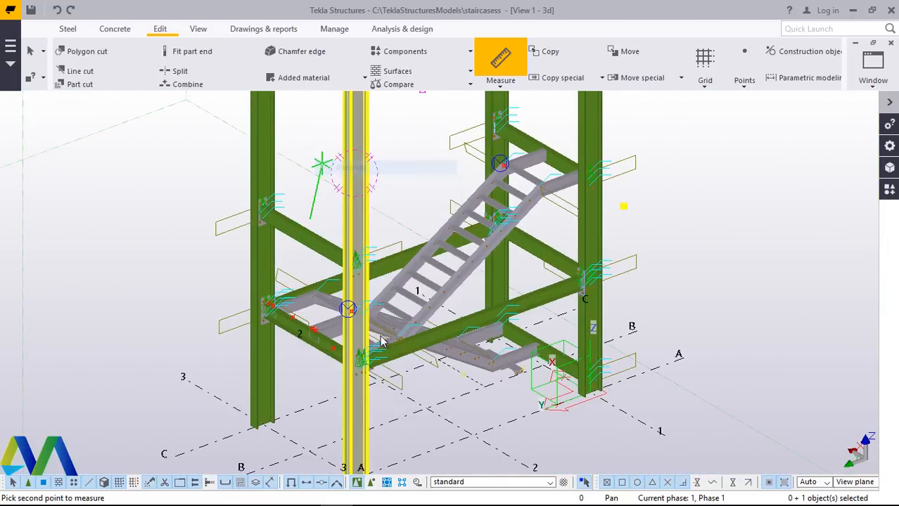
Set the rotation of the upper beam on grid line 3 to Below and apply the change.
{"action": "scroll", "coordinate": [378, 340], "scroll_direction": "up", "scroll_amount": 3}
{"action": "left_click", "coordinate": [198, 29]}
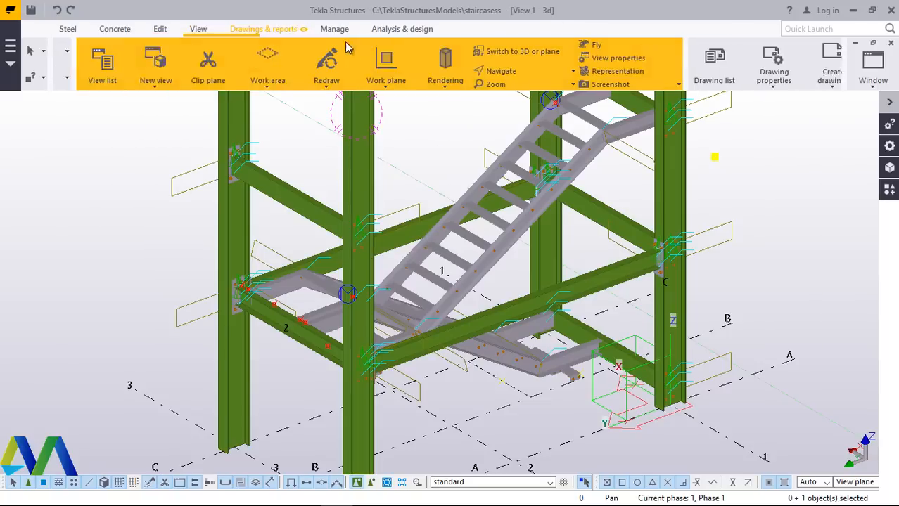
{"action": "left_click", "coordinate": [480, 73]}
{"action": "left_click", "coordinate": [476, 93]}
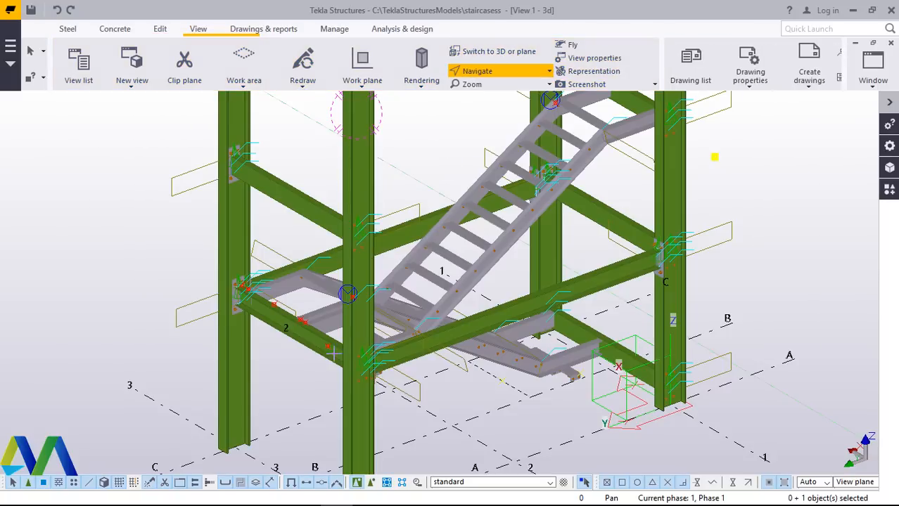
{"action": "left_click_drag", "start_coordinate": [335, 355], "coordinate": [634, 325]}
{"action": "middle_click_drag", "start_coordinate": [637, 307], "coordinate": [762, 345], "text": "ctrl"}
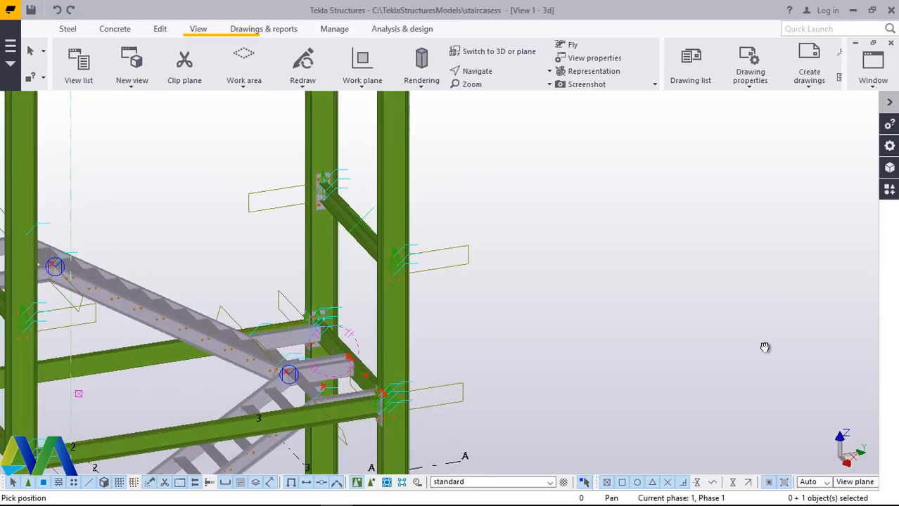
{"action": "scroll", "coordinate": [351, 211], "scroll_direction": "up", "scroll_amount": 4}
{"action": "right_click", "coordinate": [361, 135]}
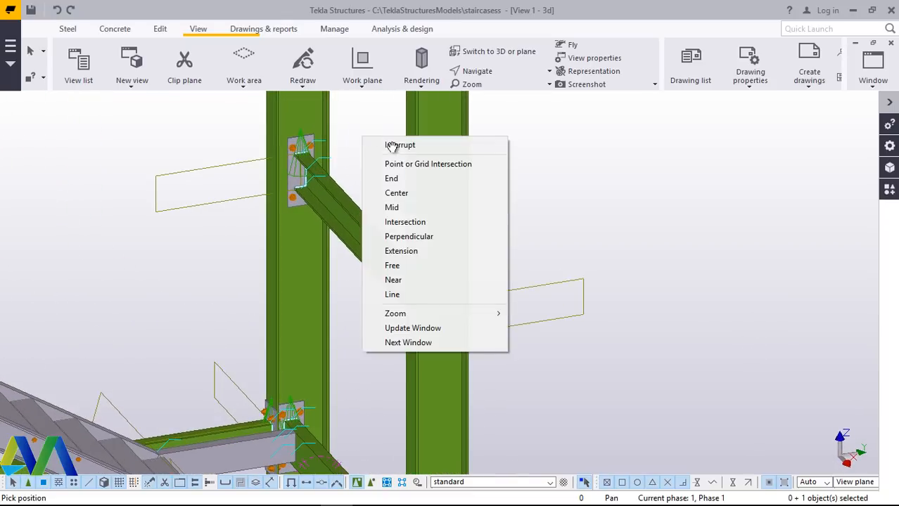
{"action": "left_click", "coordinate": [353, 215]}
{"action": "double_click", "coordinate": [351, 214]}
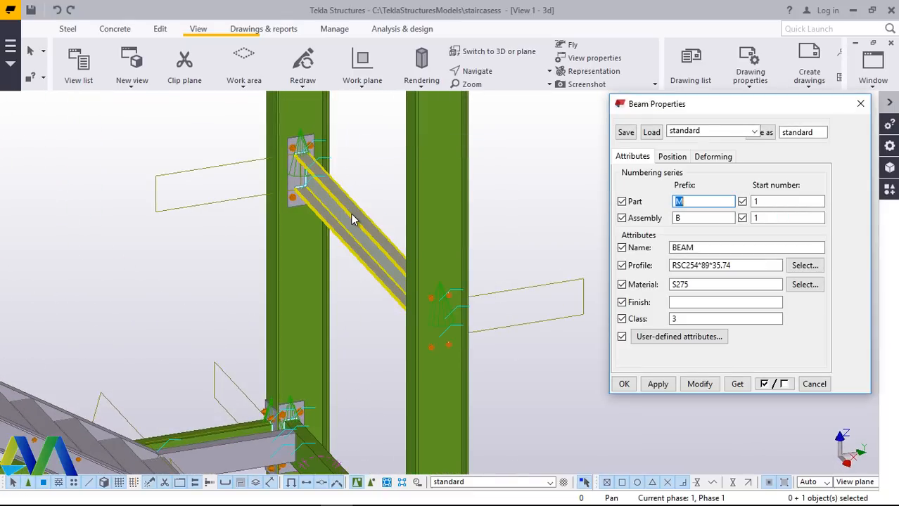
{"action": "left_click", "coordinate": [675, 159]}
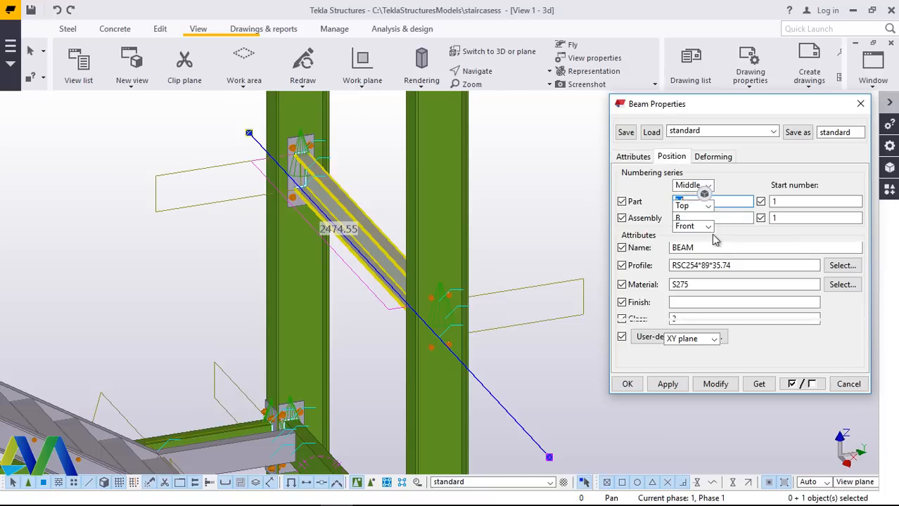
{"action": "left_click", "coordinate": [707, 206]}
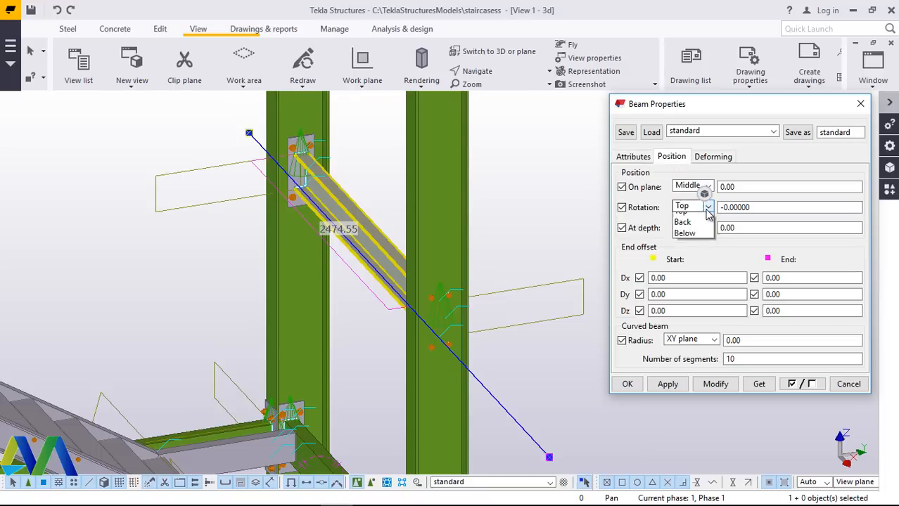
{"action": "left_click", "coordinate": [695, 256]}
{"action": "left_click", "coordinate": [712, 385]}
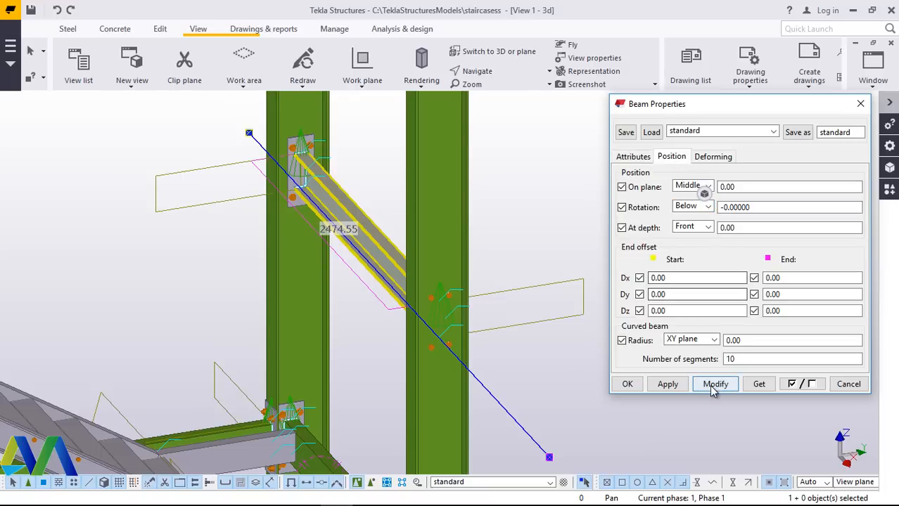
{"action": "left_click", "coordinate": [628, 385]}
{"action": "scroll", "coordinate": [510, 201], "scroll_direction": "down", "scroll_amount": 3}
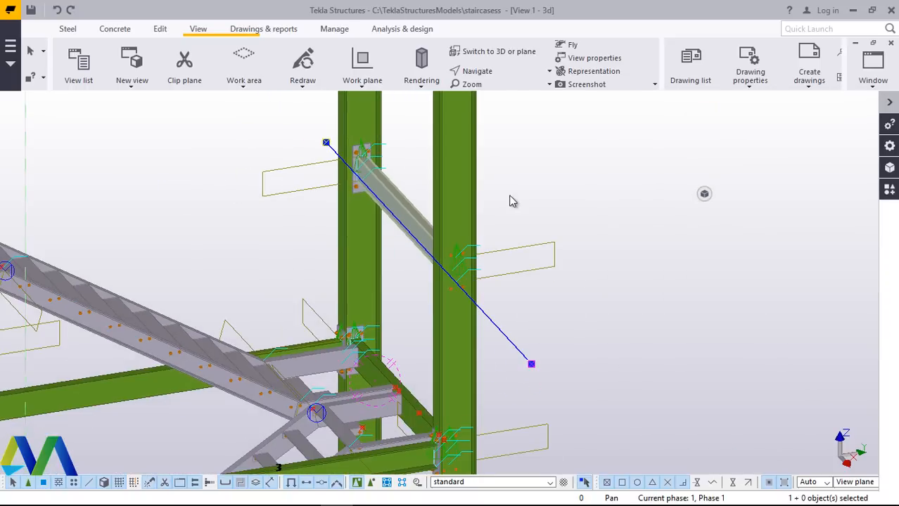
{"action": "scroll", "coordinate": [513, 246], "scroll_direction": "up", "scroll_amount": 3}
{"action": "left_click", "coordinate": [570, 166]}
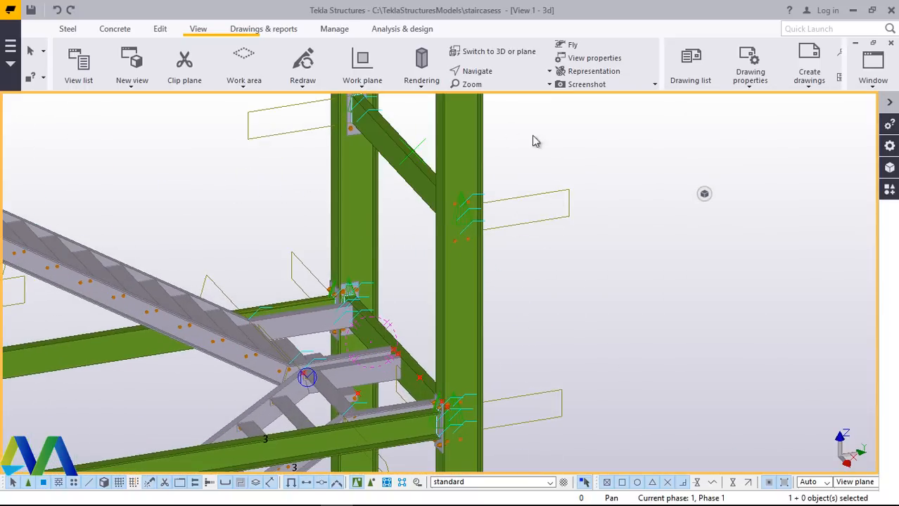
Measure the distance from the upper beam on grid line 3 down to the top flange of the beam below it.
{"action": "left_click", "coordinate": [160, 30]}
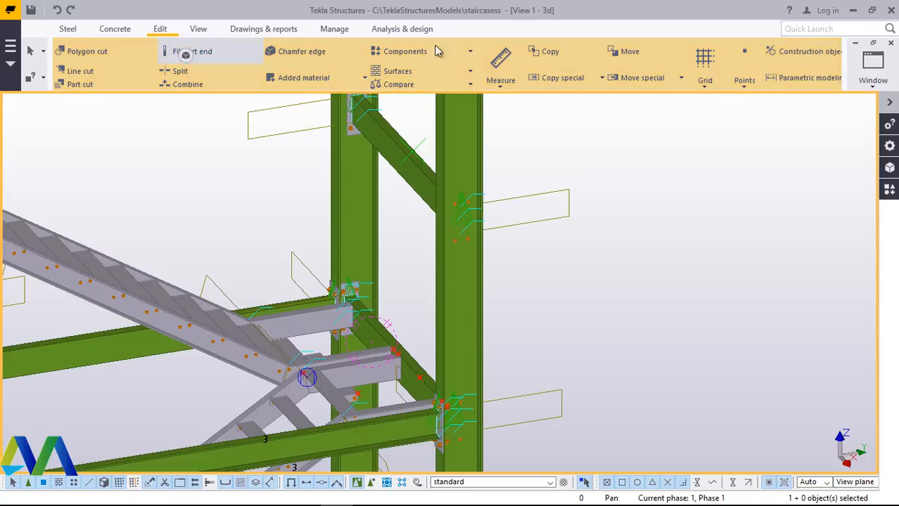
{"action": "left_click", "coordinate": [504, 91]}
{"action": "left_click", "coordinate": [507, 103]}
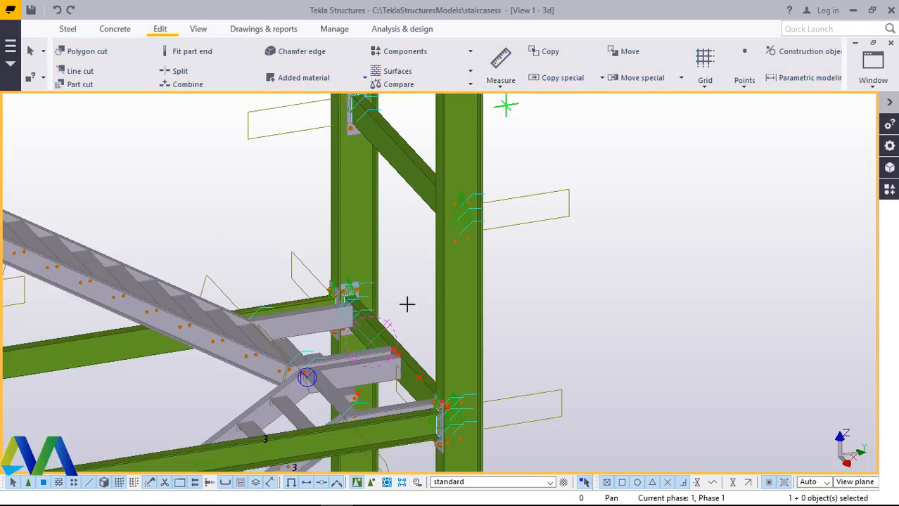
{"action": "scroll", "coordinate": [505, 105], "scroll_direction": "up", "scroll_amount": 3}
{"action": "scroll", "coordinate": [398, 355], "scroll_direction": "up", "scroll_amount": 2}
{"action": "scroll", "coordinate": [558, 362], "scroll_direction": "down", "scroll_amount": 4}
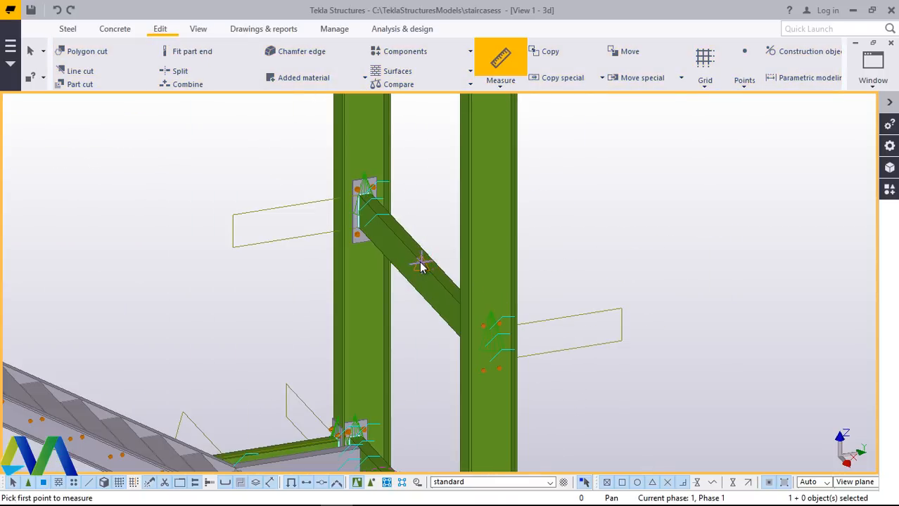
{"action": "left_click", "coordinate": [420, 265]}
{"action": "scroll", "coordinate": [413, 209], "scroll_direction": "down", "scroll_amount": 3}
{"action": "scroll", "coordinate": [425, 321], "scroll_direction": "up", "scroll_amount": 2}
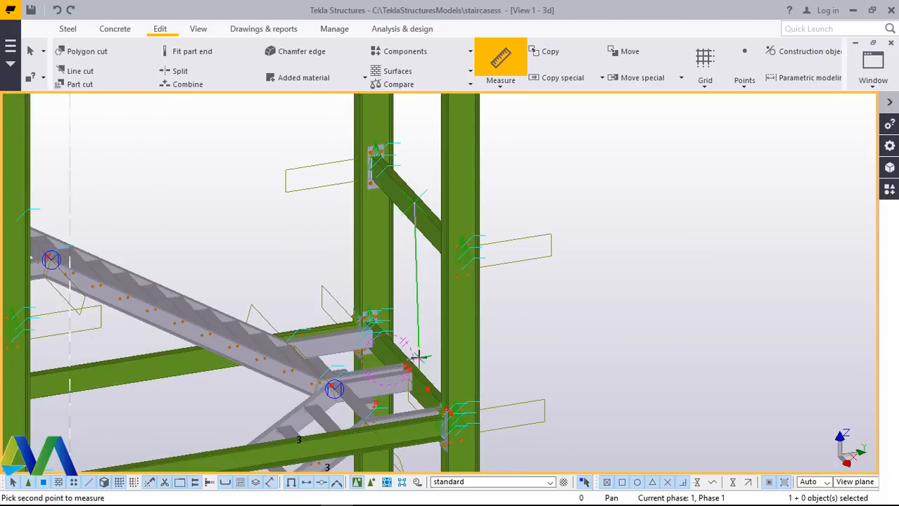
{"action": "scroll", "coordinate": [419, 361], "scroll_direction": "up", "scroll_amount": 4}
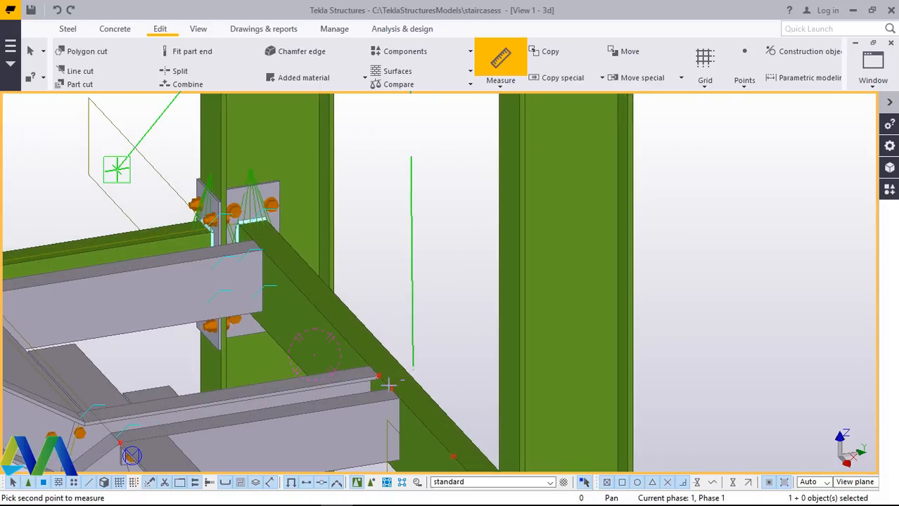
{"action": "scroll", "coordinate": [389, 380], "scroll_direction": "up", "scroll_amount": 2}
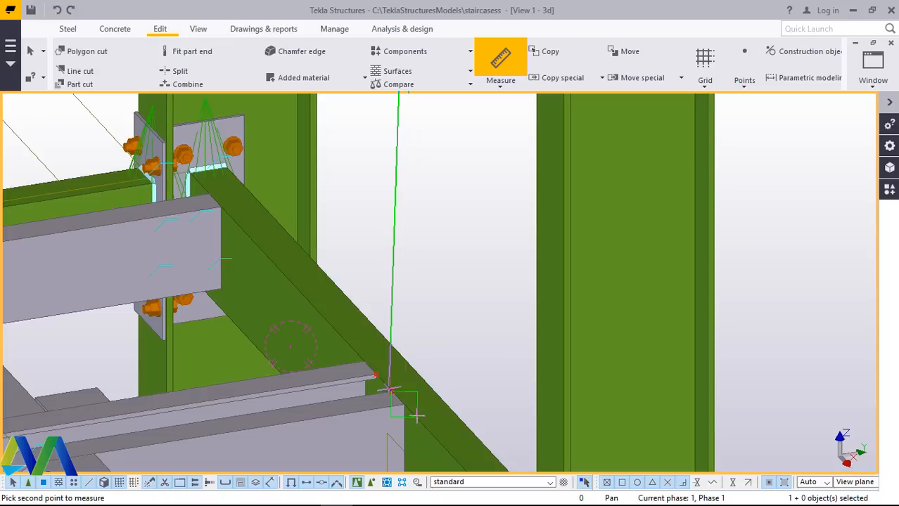
{"action": "scroll", "coordinate": [417, 415], "scroll_direction": "down", "scroll_amount": 5}
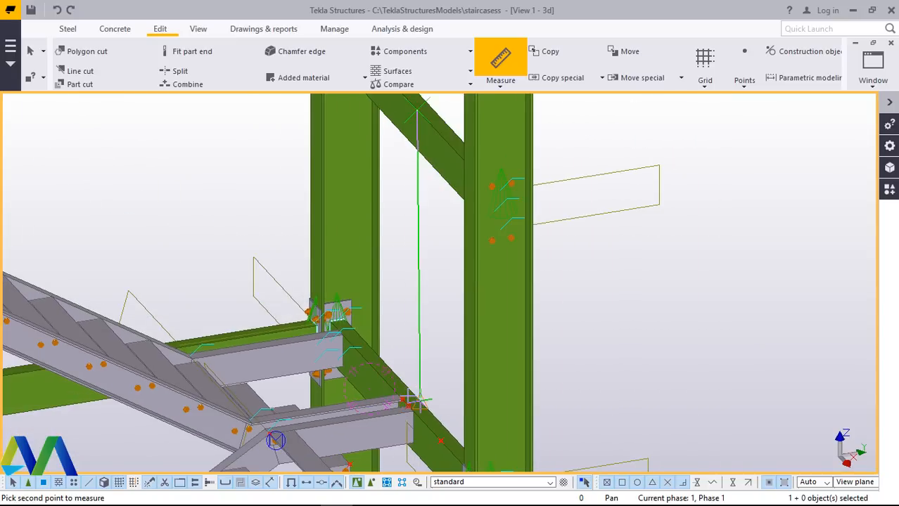
{"action": "scroll", "coordinate": [412, 399], "scroll_direction": "up", "scroll_amount": 5}
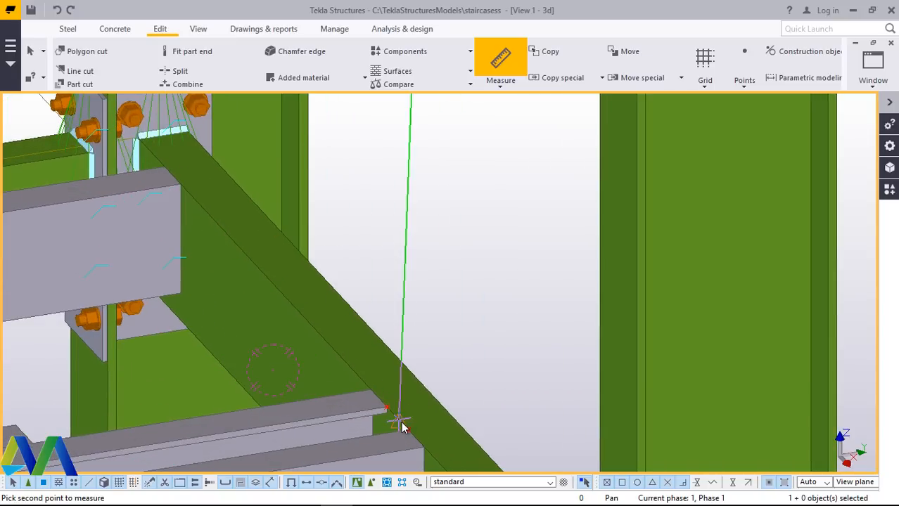
{"action": "left_click", "coordinate": [399, 420]}
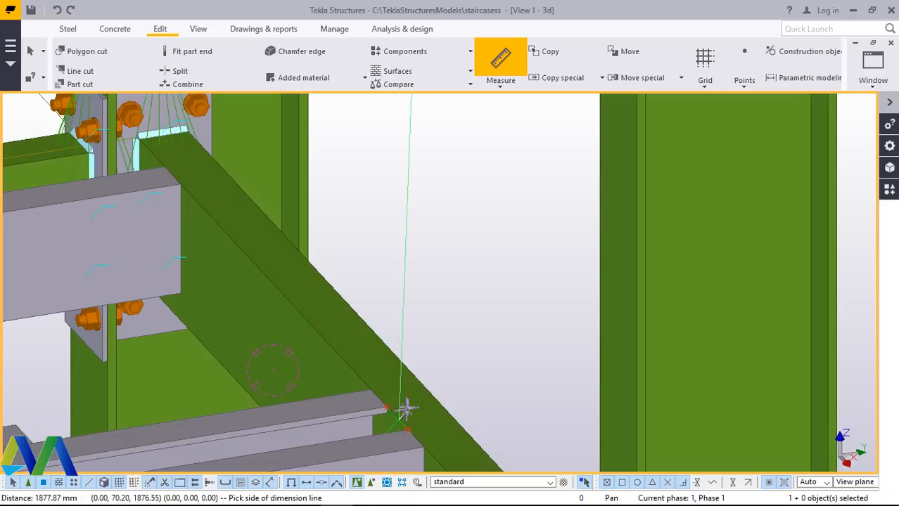
{"action": "left_click", "coordinate": [453, 216]}
Delete the lowest beam on grid line 1, at the foot of the first flight.
{"action": "scroll", "coordinate": [443, 240], "scroll_direction": "down", "scroll_amount": 8}
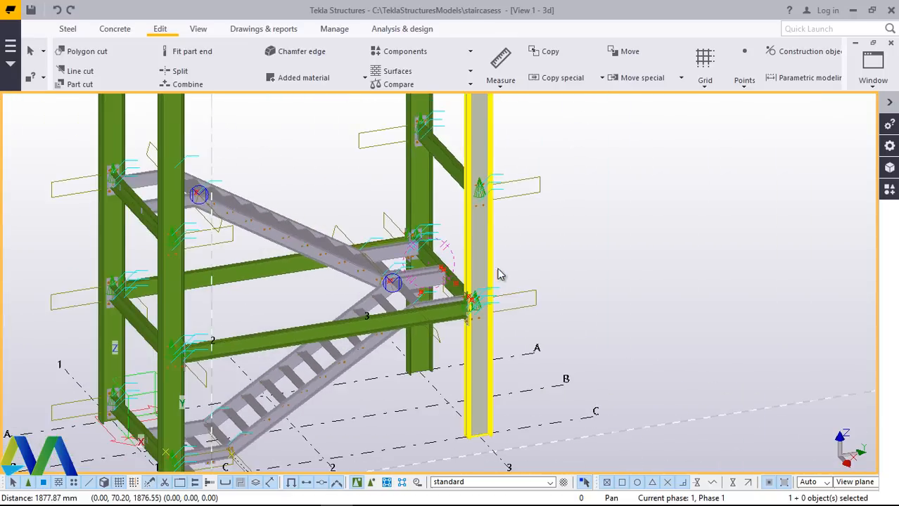
{"action": "scroll", "coordinate": [501, 267], "scroll_direction": "down", "scroll_amount": 3}
{"action": "scroll", "coordinate": [281, 211], "scroll_direction": "up", "scroll_amount": 6}
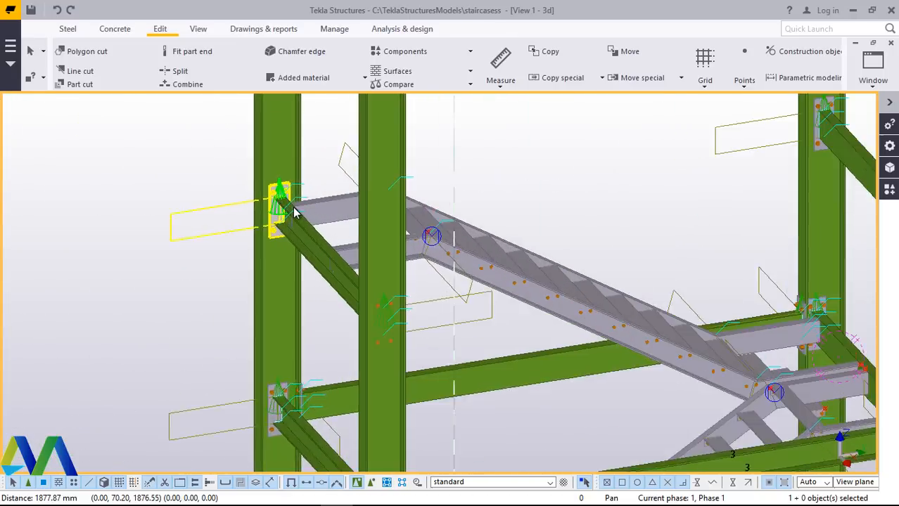
{"action": "scroll", "coordinate": [294, 213], "scroll_direction": "down", "scroll_amount": 8}
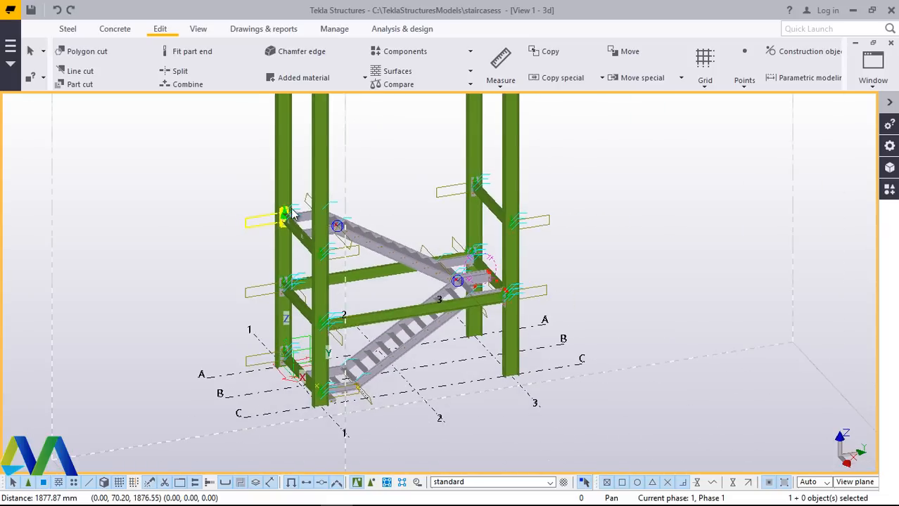
{"action": "scroll", "coordinate": [332, 315], "scroll_direction": "up", "scroll_amount": 3}
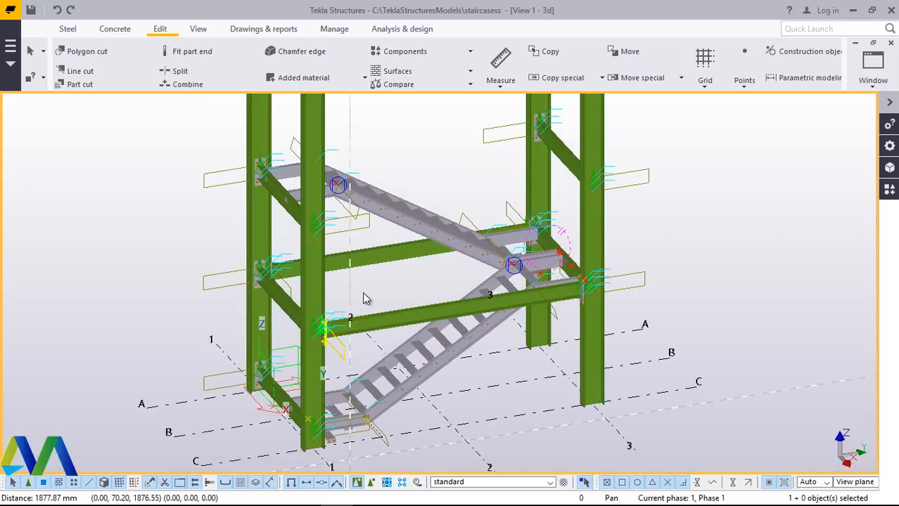
{"action": "left_click", "coordinate": [201, 30]}
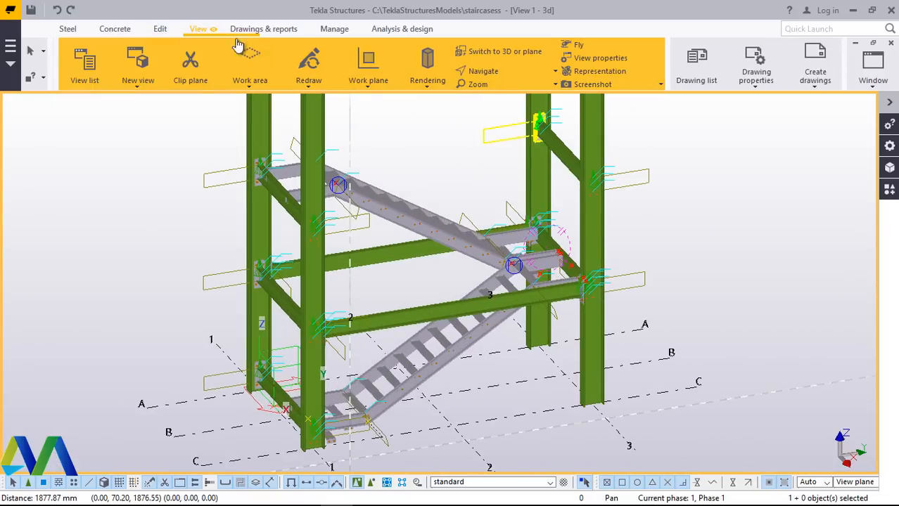
{"action": "left_click", "coordinate": [484, 70]}
{"action": "left_click", "coordinate": [500, 114]}
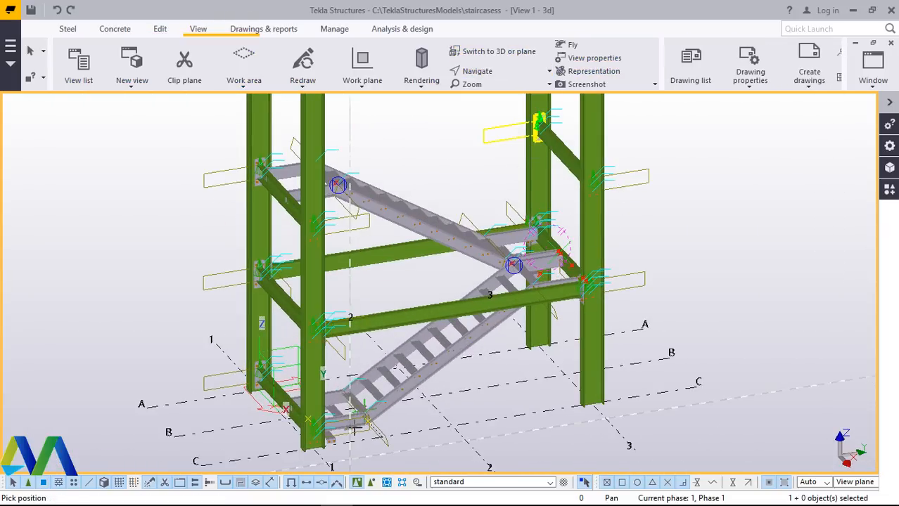
{"action": "scroll", "coordinate": [355, 431], "scroll_direction": "up", "scroll_amount": 5}
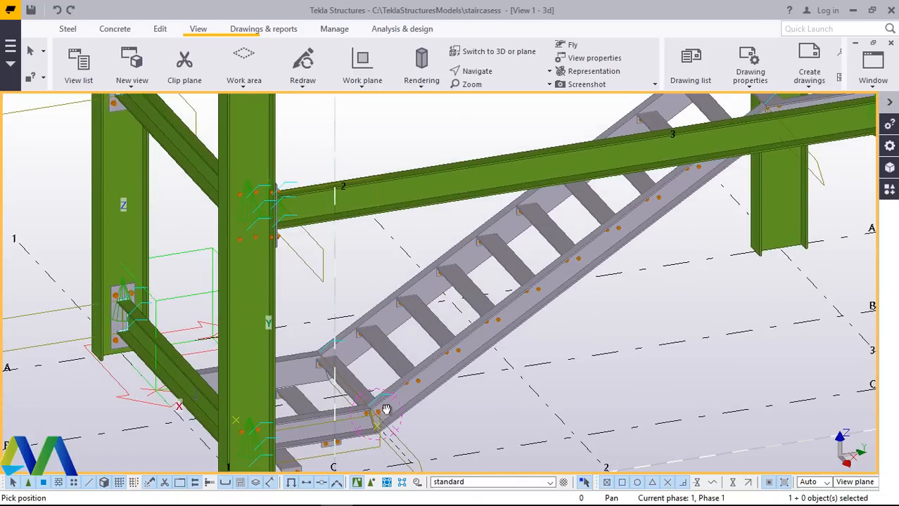
{"action": "middle_click_drag", "start_coordinate": [386, 410], "coordinate": [387, 287], "text": "ctrl"}
{"action": "right_click", "coordinate": [387, 287]}
{"action": "left_click", "coordinate": [392, 307]}
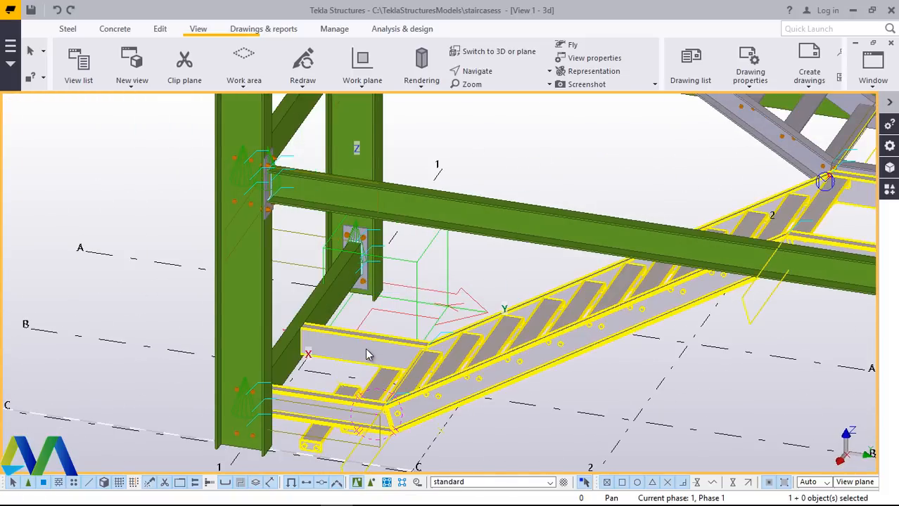
{"action": "right_click", "coordinate": [334, 304]}
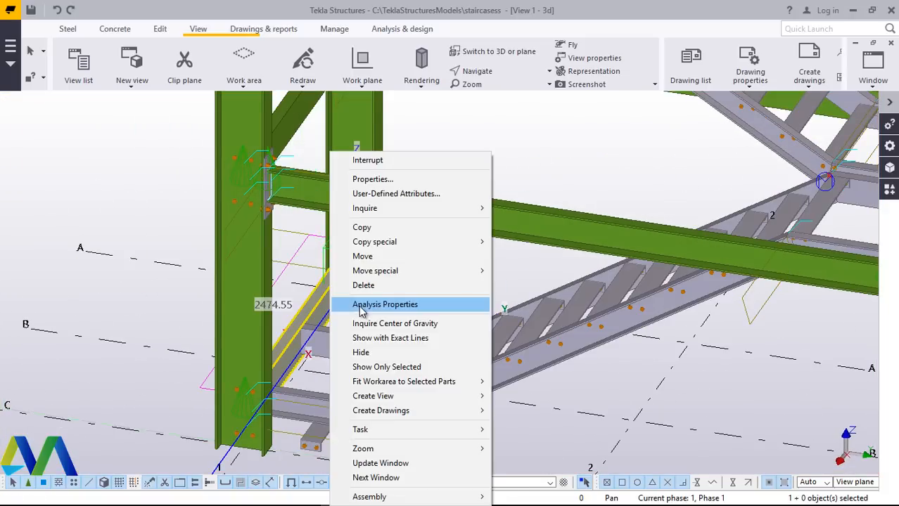
{"action": "left_click", "coordinate": [376, 284]}
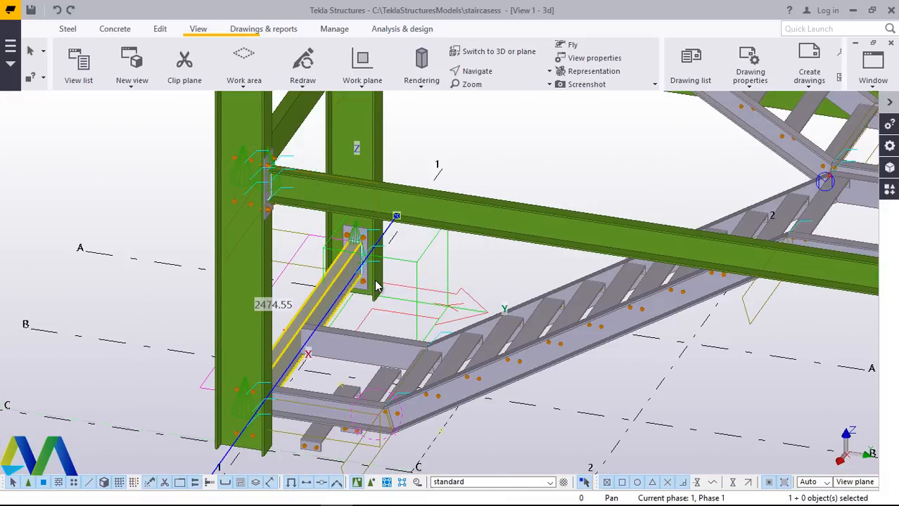
Explode the stair component of the first flight into individual parts.
{"action": "right_click", "coordinate": [355, 345]}
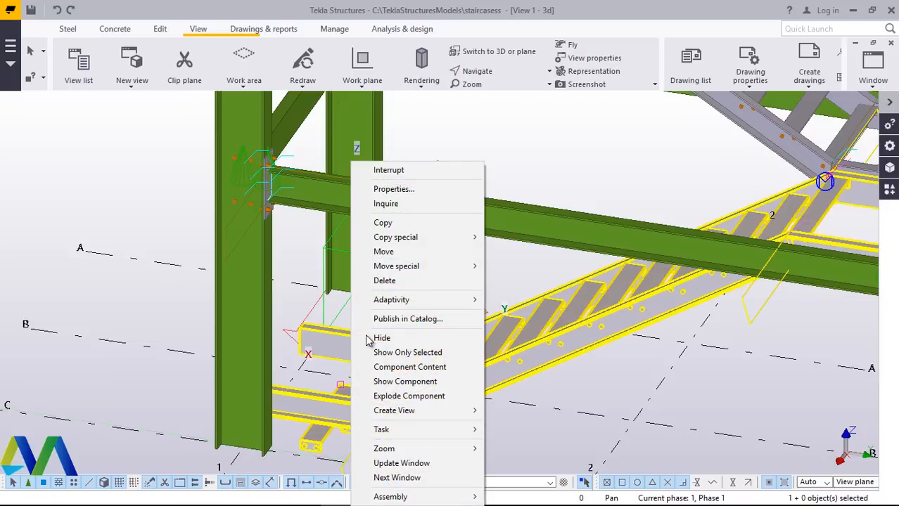
{"action": "left_click", "coordinate": [405, 396]}
{"action": "scroll", "coordinate": [413, 315], "scroll_direction": "up", "scroll_amount": 6}
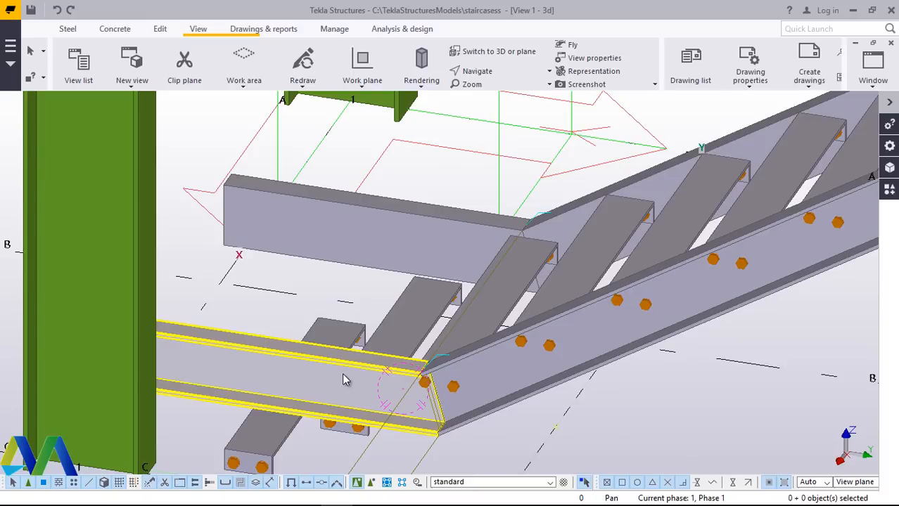
Delete both horizontal stringer pieces at the foot of the first flight.
{"action": "left_click", "coordinate": [345, 380]}
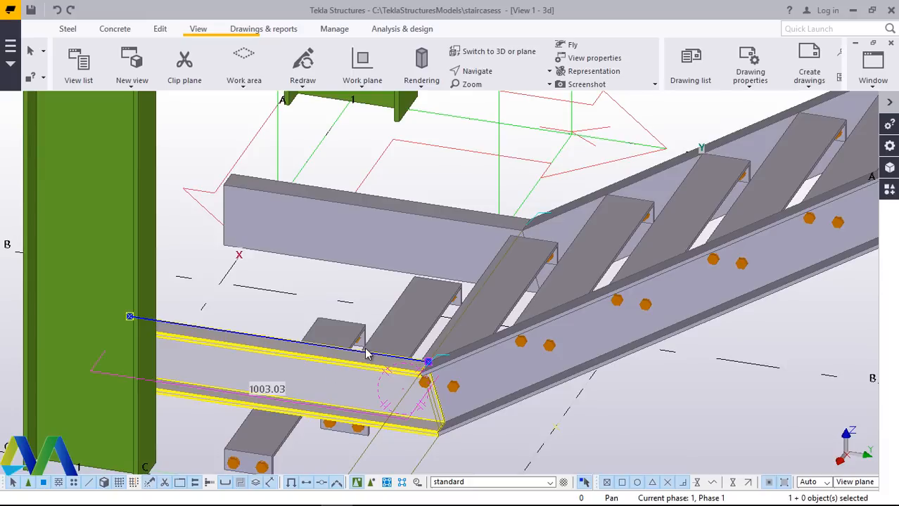
{"action": "left_click", "coordinate": [360, 228], "text": "shift"}
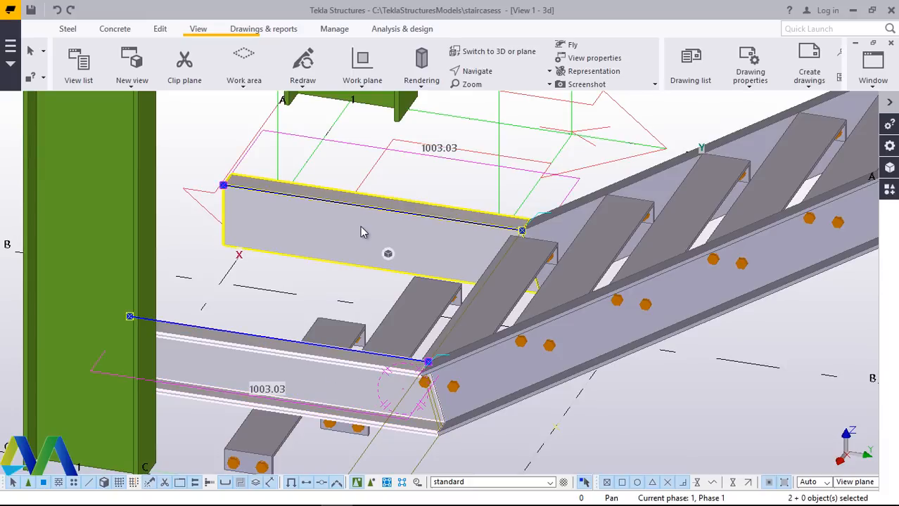
{"action": "right_click", "coordinate": [360, 226]}
{"action": "left_click", "coordinate": [404, 233]}
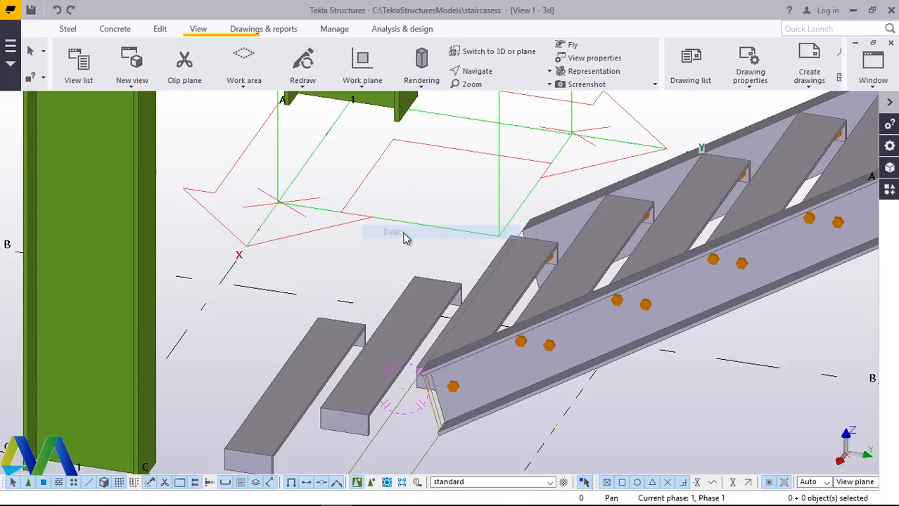
Delete the two detached treads at the foot of the first flight.
{"action": "left_click", "coordinate": [399, 356]}
{"action": "left_click", "coordinate": [316, 366], "text": "shift"}
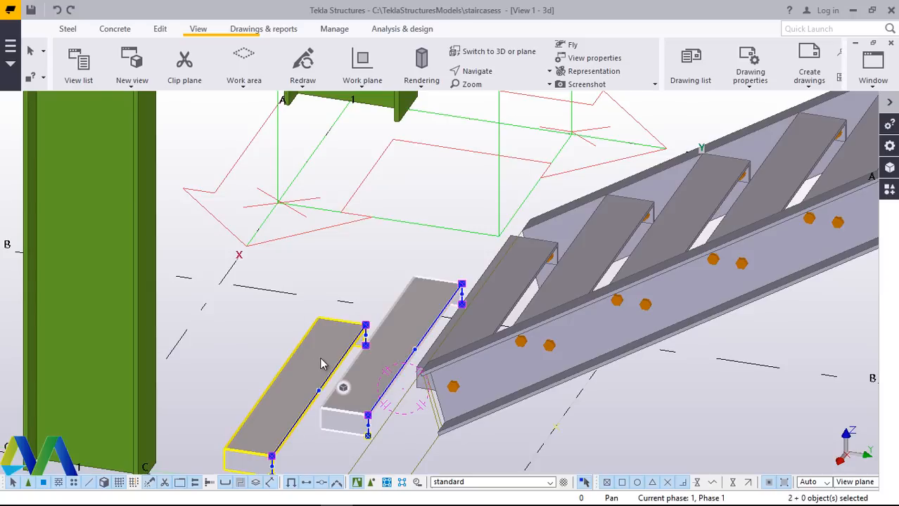
{"action": "right_click", "coordinate": [320, 364]}
{"action": "left_click", "coordinate": [355, 88]}
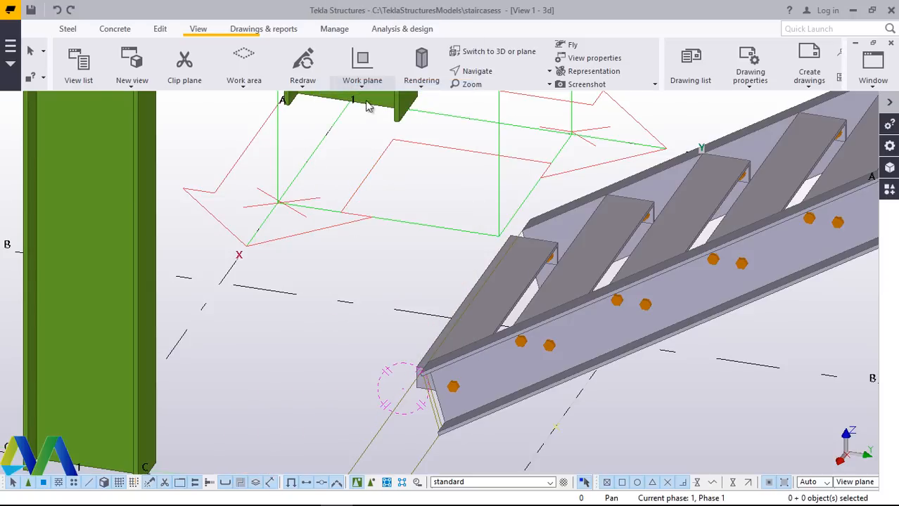
Delete the lowest remaining tread between the ends of the two inclined stringers of the first flight.
{"action": "left_click", "coordinate": [479, 72]}
{"action": "left_click", "coordinate": [494, 94]}
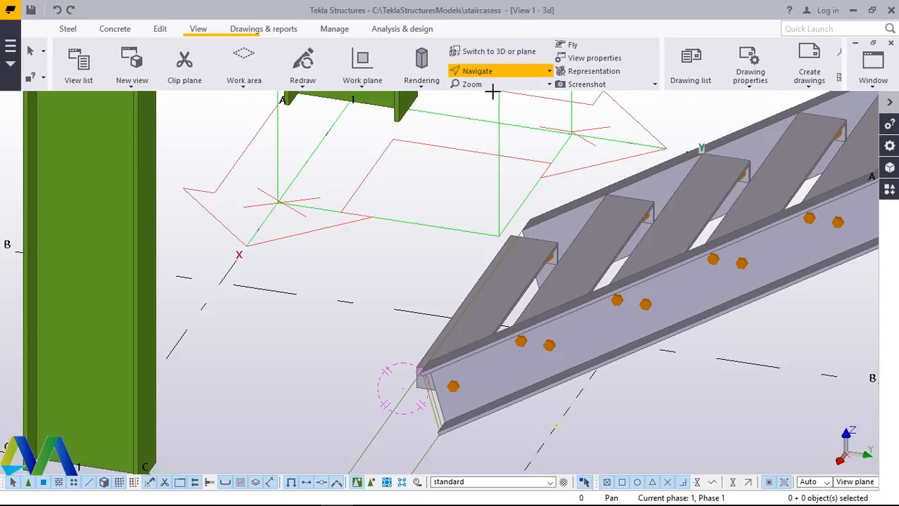
{"action": "left_click_drag", "start_coordinate": [509, 363], "coordinate": [493, 384]}
{"action": "scroll", "coordinate": [492, 385], "scroll_direction": "up", "scroll_amount": 4}
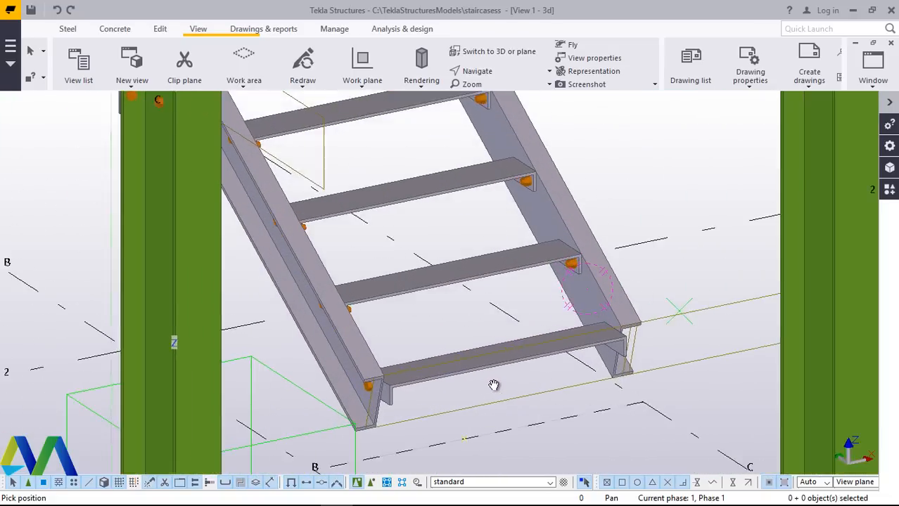
{"action": "right_click", "coordinate": [490, 384]}
{"action": "left_click", "coordinate": [531, 176]}
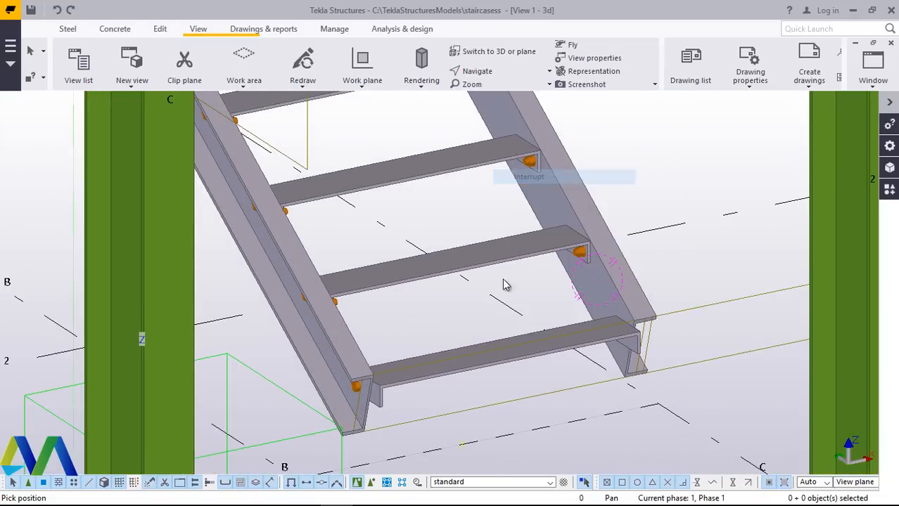
{"action": "left_click", "coordinate": [483, 362]}
{"action": "right_click", "coordinate": [483, 362]}
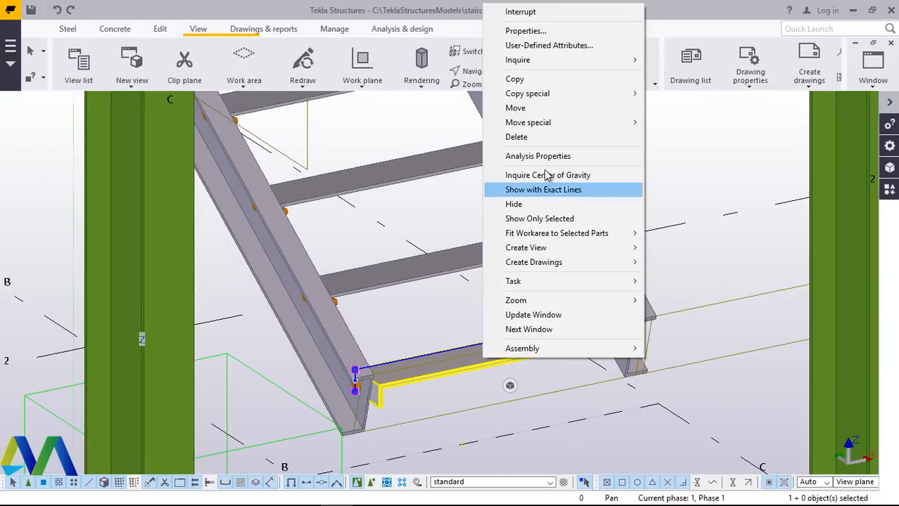
{"action": "left_click", "coordinate": [530, 139]}
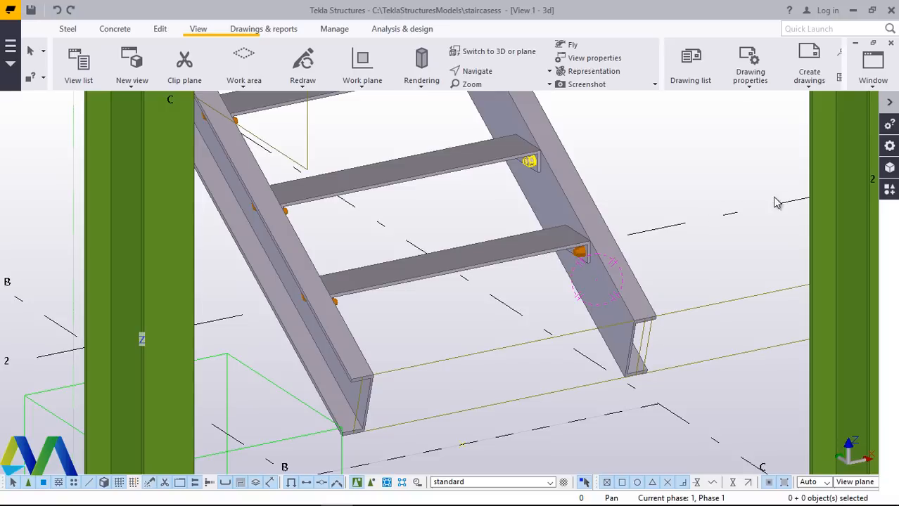
Search the applications and components catalog for "stair", replacing the previous search term.
{"action": "left_click", "coordinate": [890, 190]}
{"action": "left_click", "coordinate": [711, 156]}
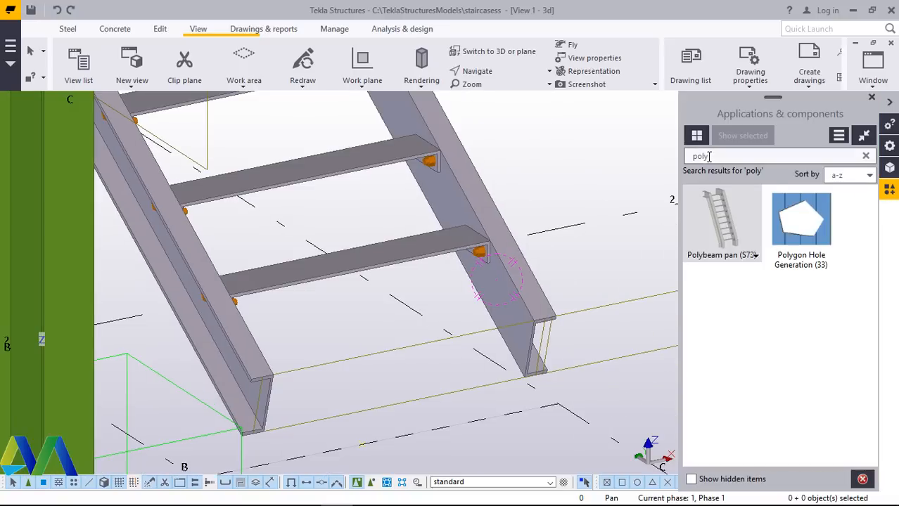
{"action": "key", "text": "BackSpace"}
{"action": "key", "text": "BackSpace"}
{"action": "key", "text": "BackSpace"}
{"action": "key", "text": "BackSpace"}
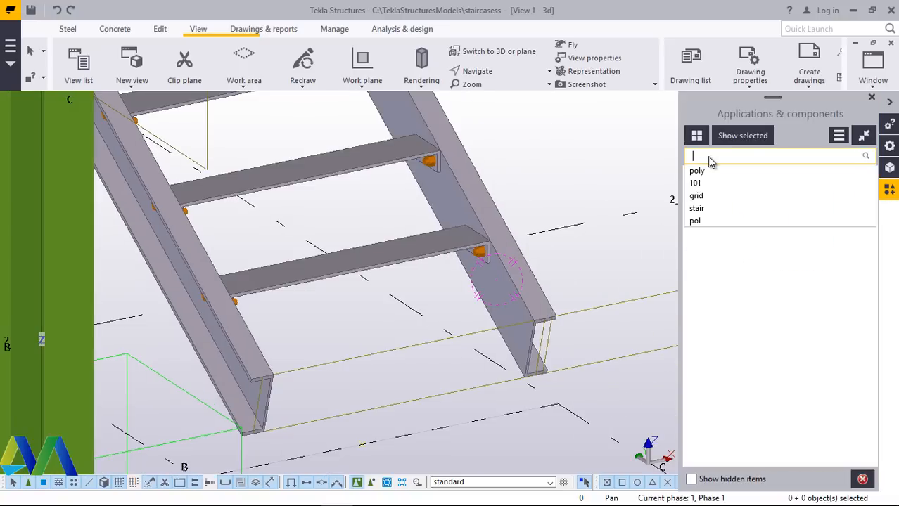
{"action": "type", "text": "s"}
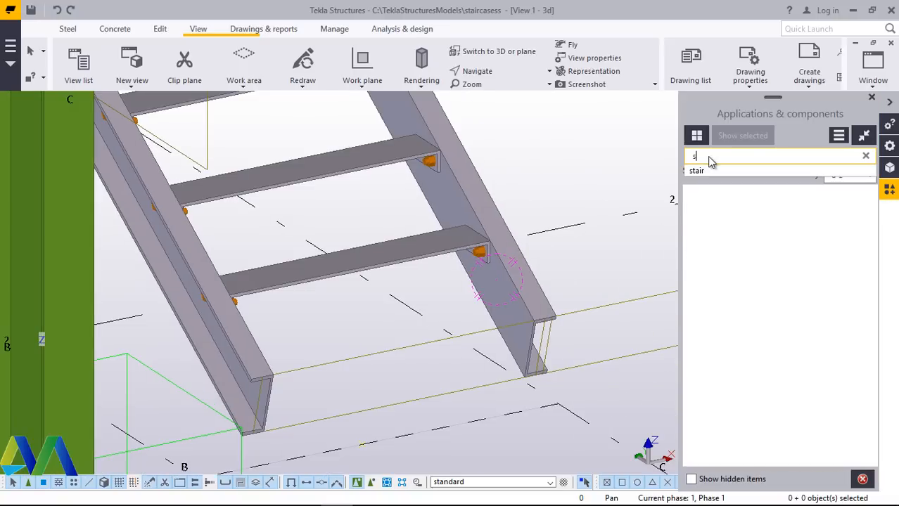
{"action": "type", "text": "tair"}
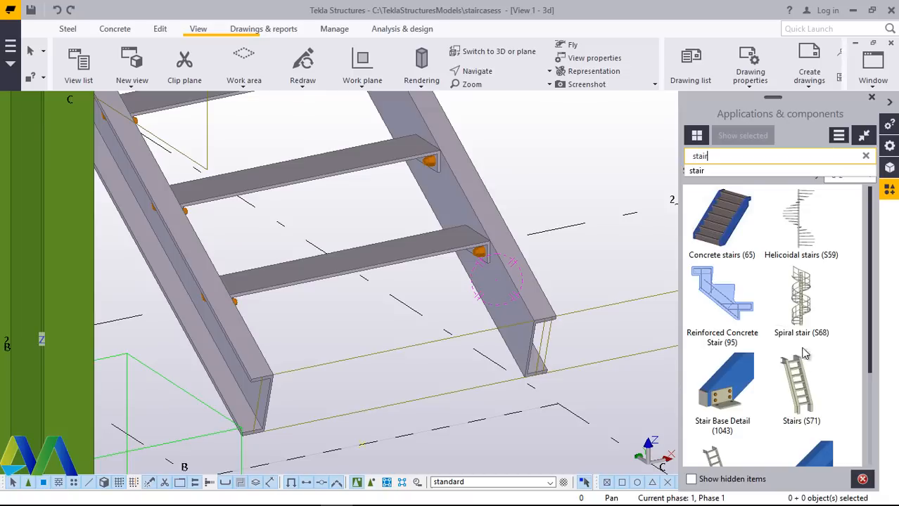
Apply the Stairs detail (1038) component to one inclined stringer, placing it at the lower flange edge of the stringer's foot.
{"action": "left_click", "coordinate": [779, 332]}
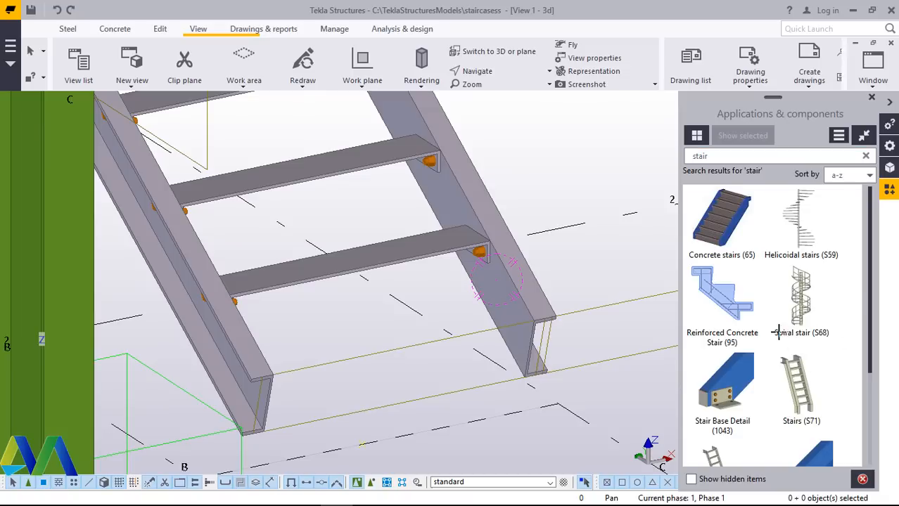
{"action": "scroll", "coordinate": [779, 333], "scroll_direction": "down", "scroll_amount": 1}
{"action": "scroll", "coordinate": [753, 325], "scroll_direction": "down", "scroll_amount": 1}
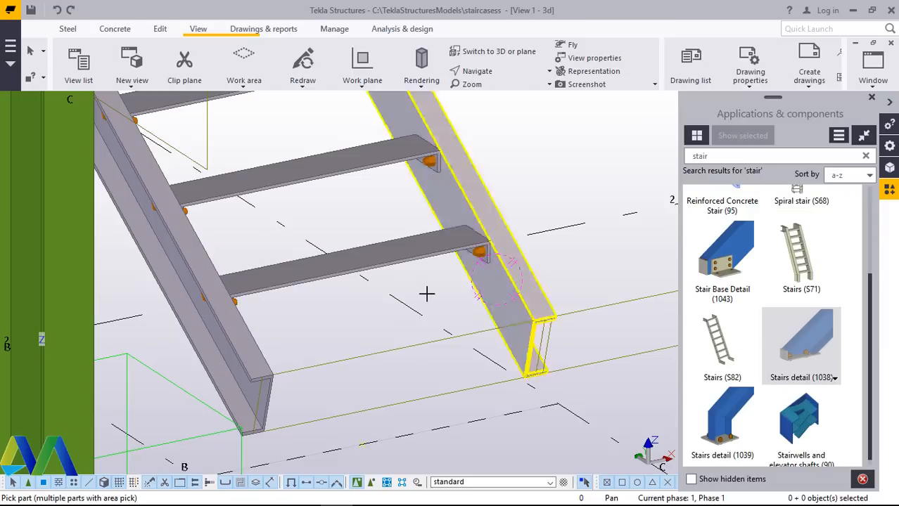
{"action": "scroll", "coordinate": [556, 387], "scroll_direction": "up", "scroll_amount": 3}
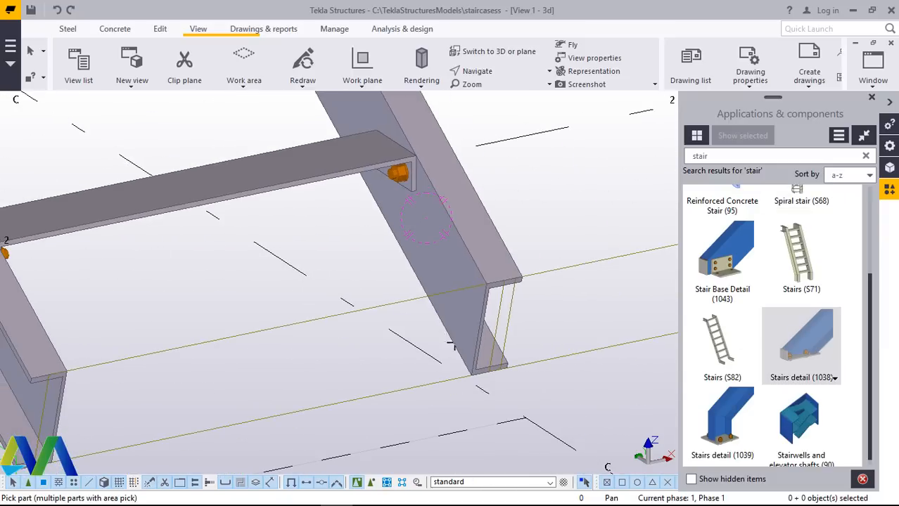
{"action": "scroll", "coordinate": [450, 344], "scroll_direction": "up", "scroll_amount": 2}
{"action": "left_click", "coordinate": [505, 363]}
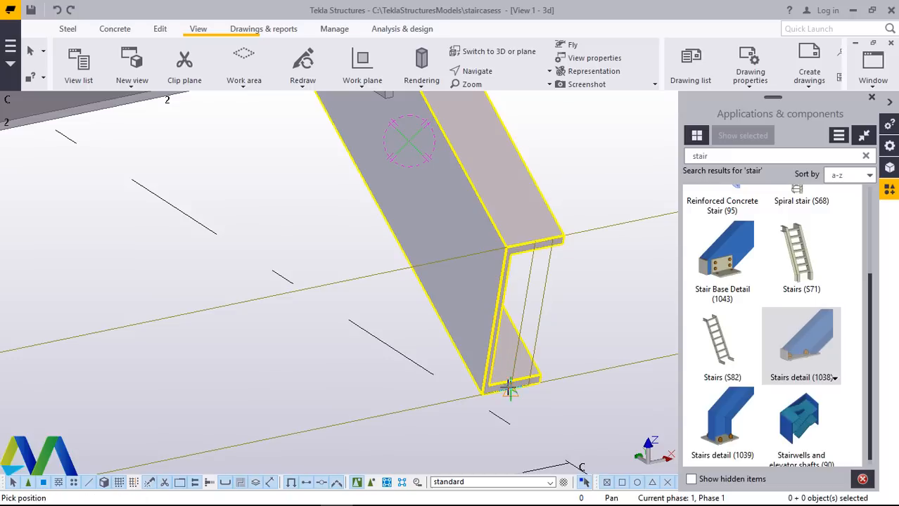
{"action": "left_click", "coordinate": [512, 394]}
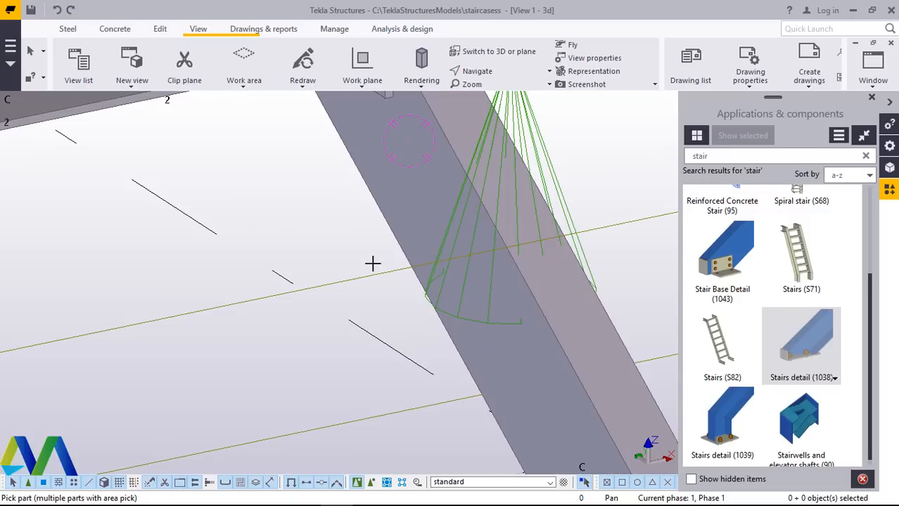
Apply the Stairs detail (1038) to the second stringer at its lower end point and end the command.
{"action": "scroll", "coordinate": [372, 263], "scroll_direction": "down", "scroll_amount": 4}
{"action": "scroll", "coordinate": [225, 372], "scroll_direction": "up", "scroll_amount": 3}
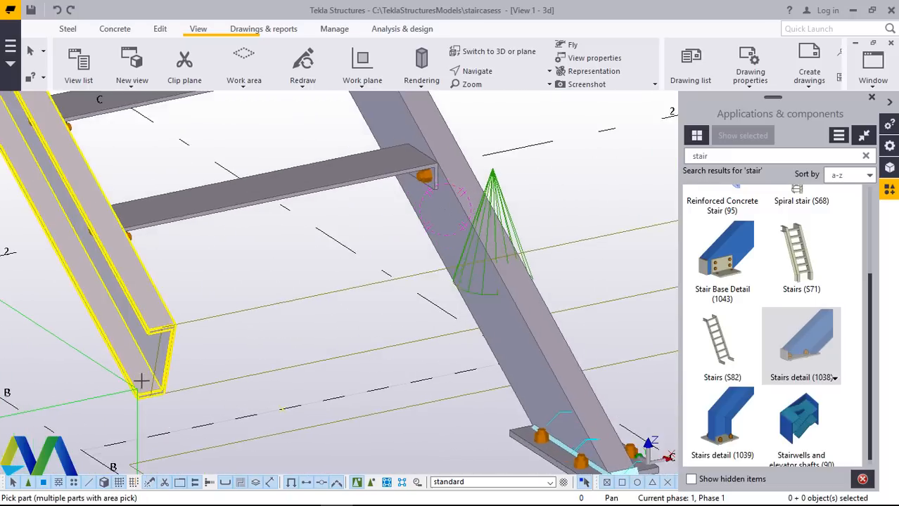
{"action": "scroll", "coordinate": [140, 394], "scroll_direction": "up", "scroll_amount": 3}
{"action": "left_click", "coordinate": [150, 374]}
{"action": "scroll", "coordinate": [345, 211], "scroll_direction": "down", "scroll_amount": 1}
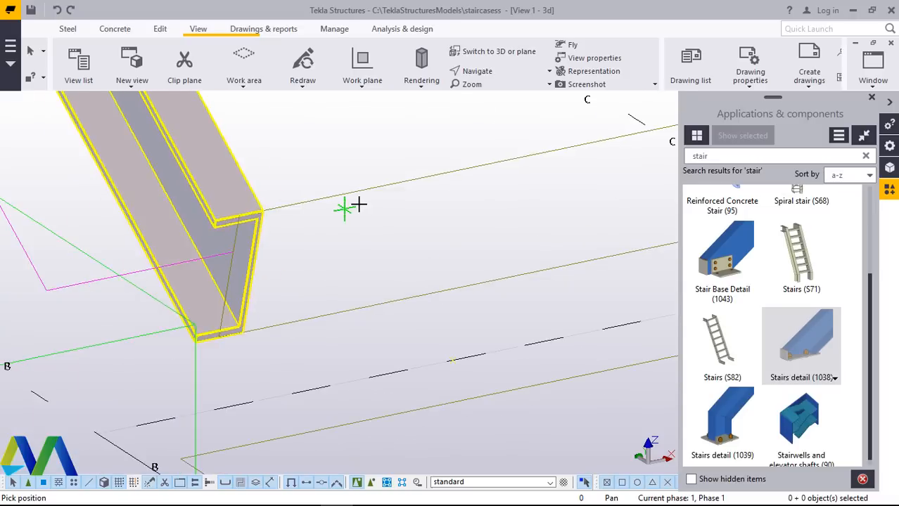
{"action": "scroll", "coordinate": [358, 204], "scroll_direction": "down", "scroll_amount": 3}
{"action": "scroll", "coordinate": [278, 289], "scroll_direction": "up", "scroll_amount": 4}
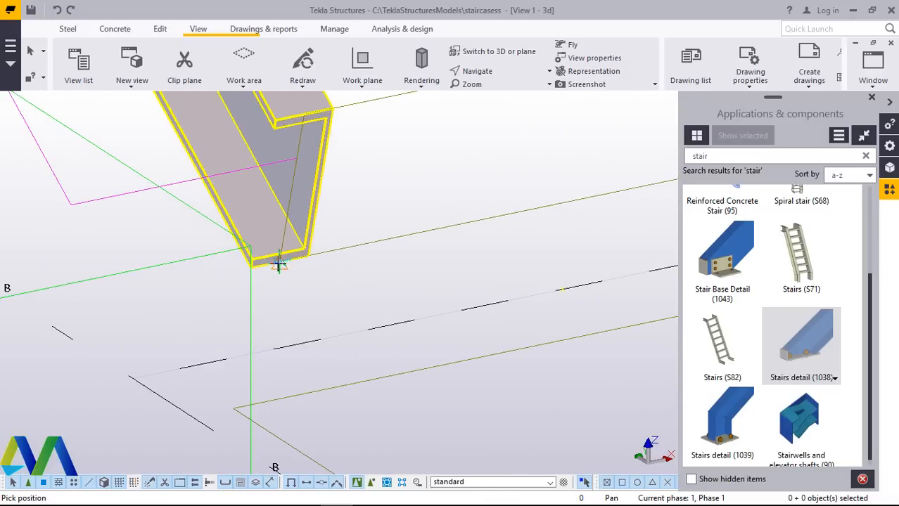
{"action": "left_click", "coordinate": [279, 263]}
{"action": "scroll", "coordinate": [279, 253], "scroll_direction": "down", "scroll_amount": 2}
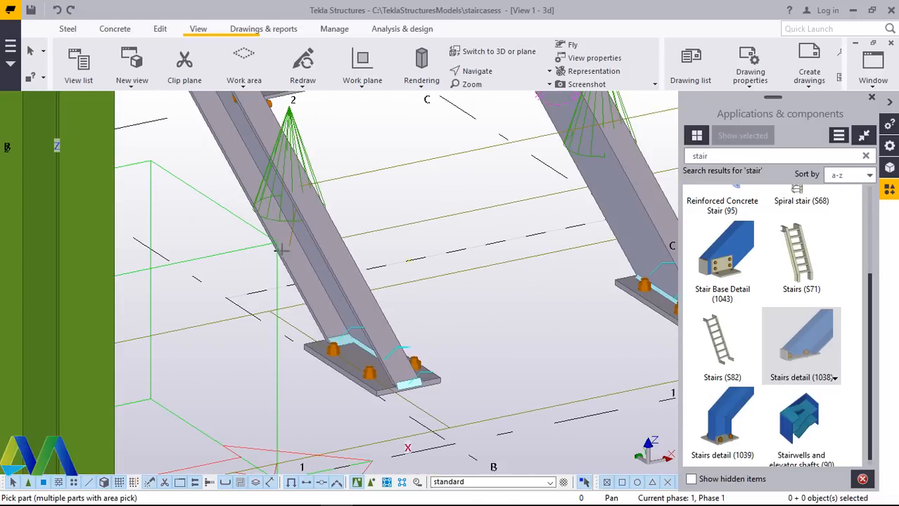
{"action": "scroll", "coordinate": [422, 295], "scroll_direction": "down", "scroll_amount": 2}
{"action": "right_click", "coordinate": [443, 294]}
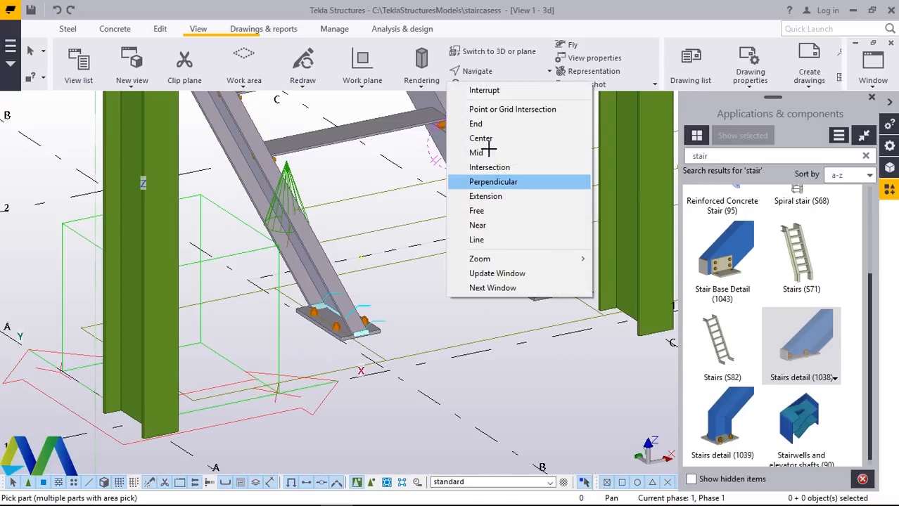
{"action": "left_click", "coordinate": [467, 88]}
Examine the stair flights, landing and frame beams to find which beams the upper level still lacks.
{"action": "scroll", "coordinate": [411, 340], "scroll_direction": "down", "scroll_amount": 6}
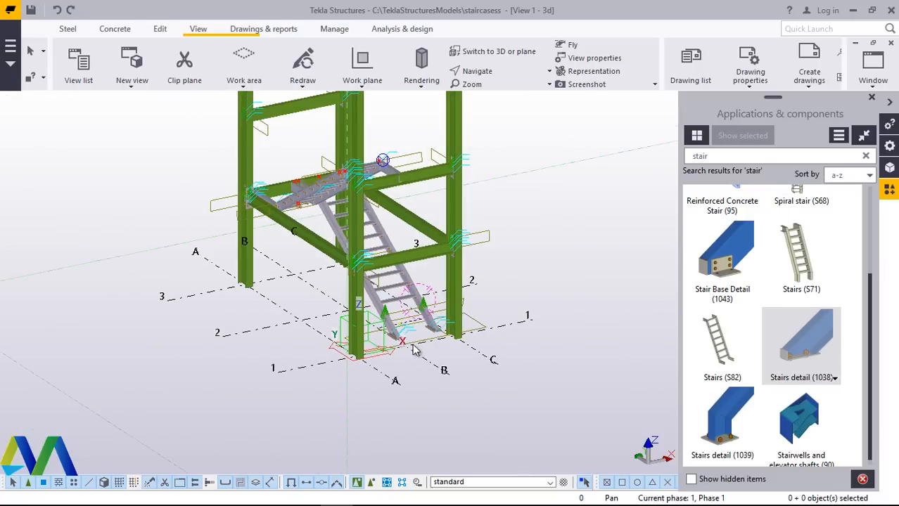
{"action": "scroll", "coordinate": [318, 164], "scroll_direction": "up", "scroll_amount": 6}
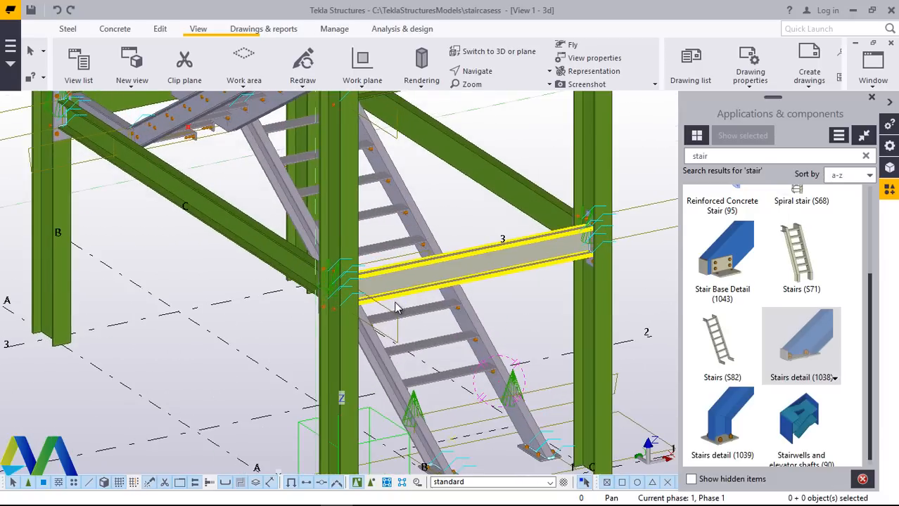
{"action": "scroll", "coordinate": [401, 333], "scroll_direction": "down", "scroll_amount": 4}
{"action": "scroll", "coordinate": [401, 333], "scroll_direction": "down", "scroll_amount": 2}
{"action": "scroll", "coordinate": [362, 168], "scroll_direction": "up", "scroll_amount": 4}
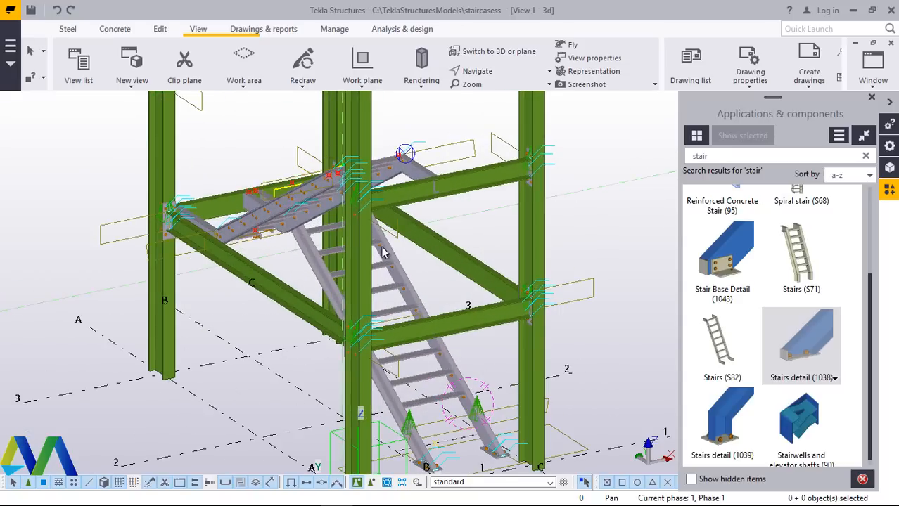
{"action": "scroll", "coordinate": [383, 253], "scroll_direction": "up", "scroll_amount": 3}
{"action": "scroll", "coordinate": [196, 113], "scroll_direction": "up", "scroll_amount": 2}
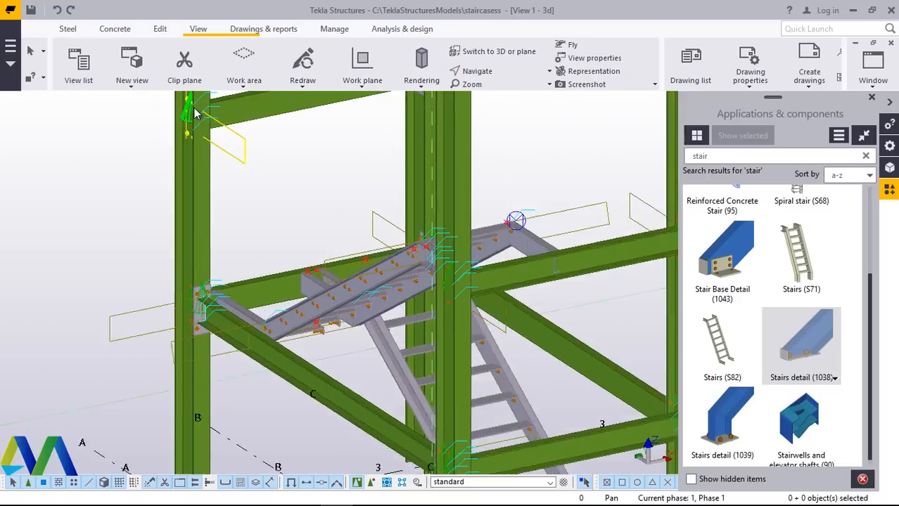
{"action": "scroll", "coordinate": [196, 110], "scroll_direction": "up", "scroll_amount": 2}
{"action": "scroll", "coordinate": [305, 251], "scroll_direction": "down", "scroll_amount": 3}
{"action": "scroll", "coordinate": [222, 151], "scroll_direction": "up", "scroll_amount": 3}
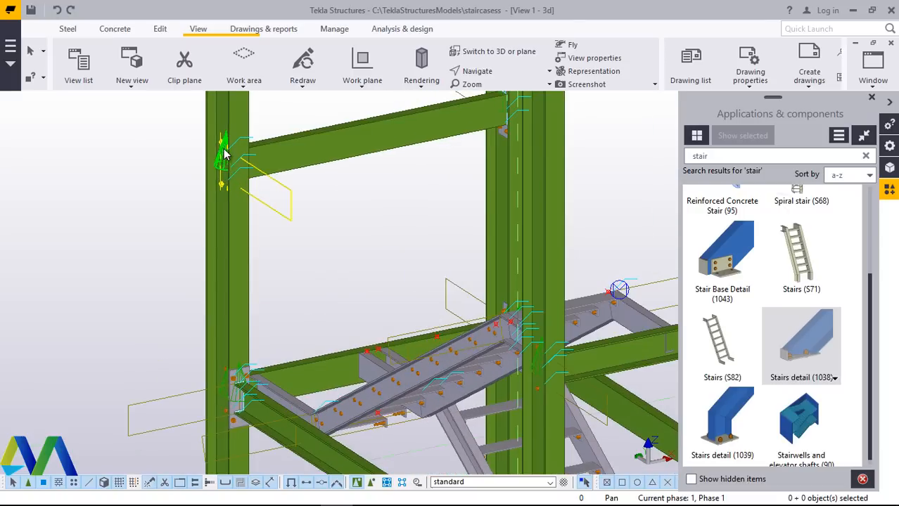
{"action": "scroll", "coordinate": [237, 146], "scroll_direction": "down", "scroll_amount": 3}
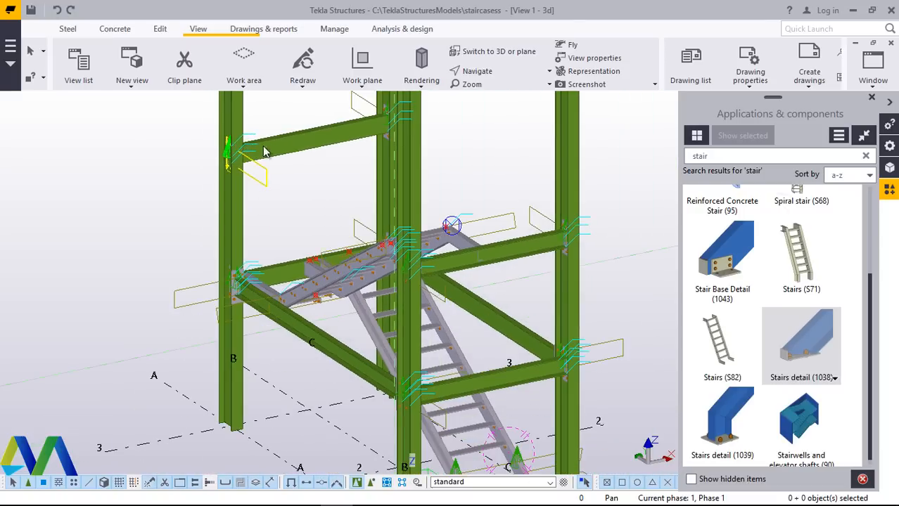
Copy the two long side beams of the lower level upward, from the lower cross beam's top-flange midpoint to that of the cross beam above.
{"action": "scroll", "coordinate": [364, 377], "scroll_direction": "up", "scroll_amount": 2}
{"action": "left_click", "coordinate": [337, 360]}
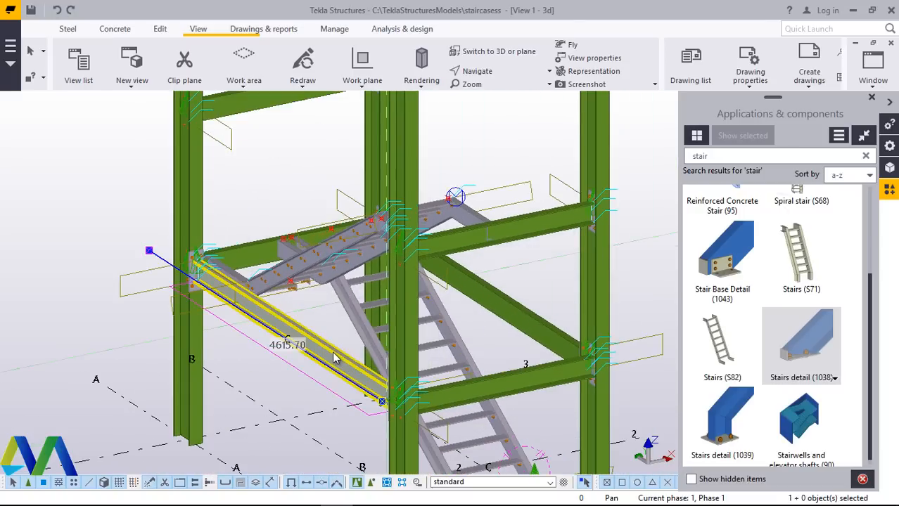
{"action": "left_click", "coordinate": [524, 321], "text": "shift"}
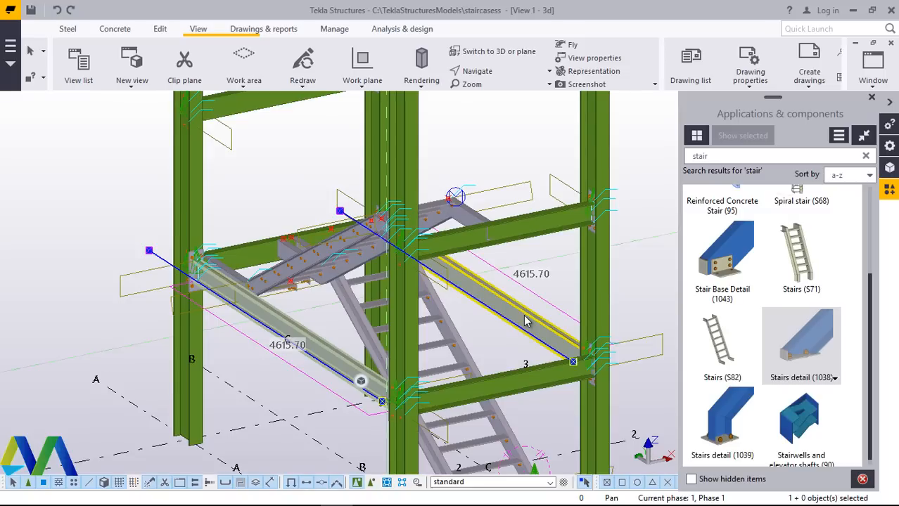
{"action": "right_click", "coordinate": [103, 165]}
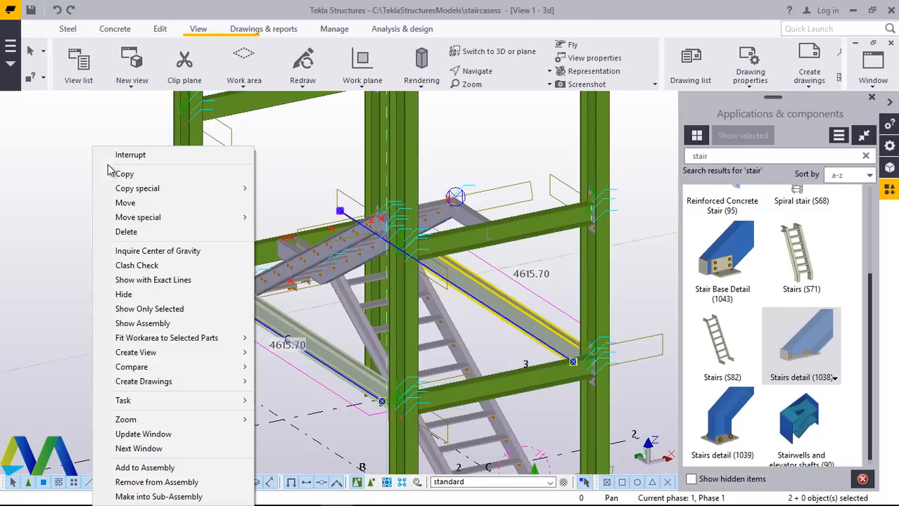
{"action": "left_click", "coordinate": [124, 174]}
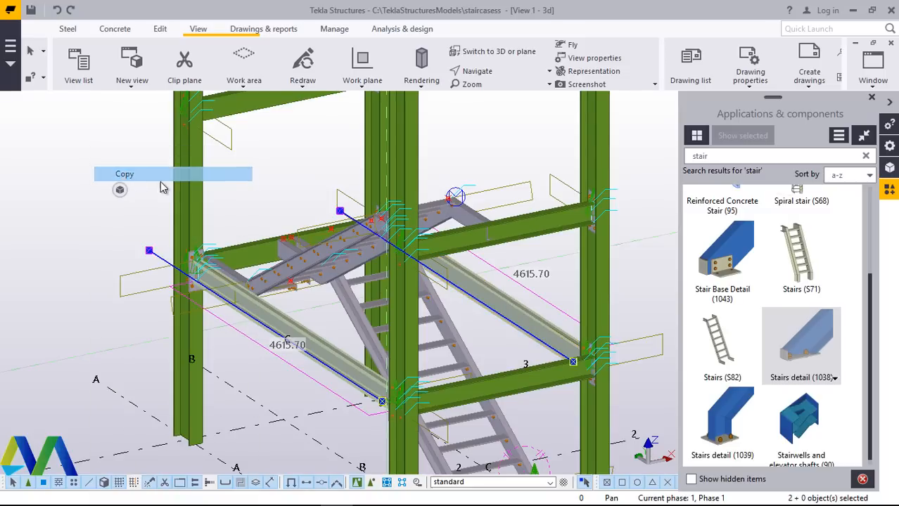
{"action": "scroll", "coordinate": [503, 379], "scroll_direction": "up", "scroll_amount": 2}
{"action": "scroll", "coordinate": [503, 380], "scroll_direction": "up", "scroll_amount": 2}
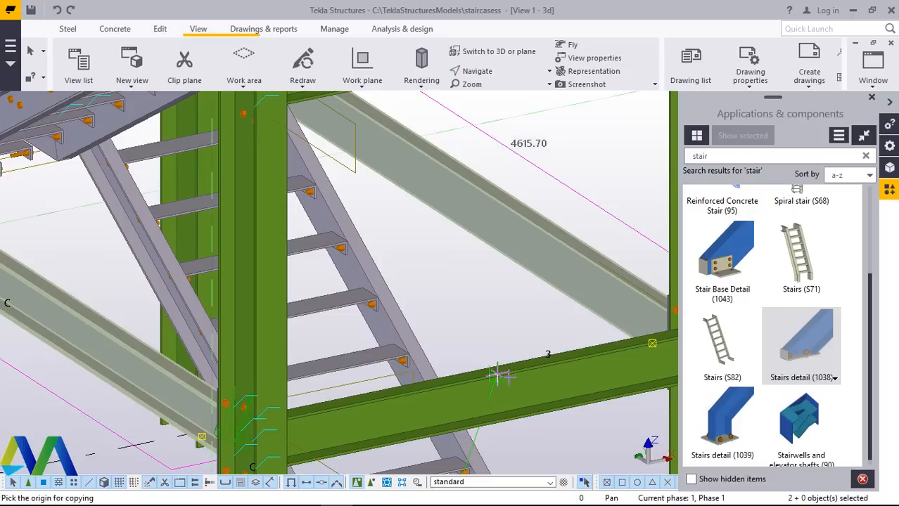
{"action": "scroll", "coordinate": [502, 380], "scroll_direction": "down", "scroll_amount": 3}
{"action": "scroll", "coordinate": [500, 379], "scroll_direction": "up", "scroll_amount": 5}
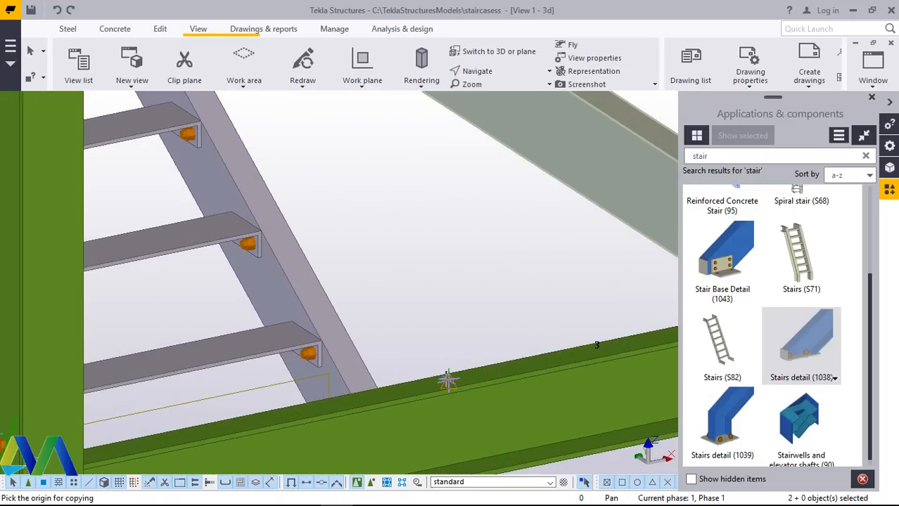
{"action": "scroll", "coordinate": [475, 381], "scroll_direction": "up", "scroll_amount": 3}
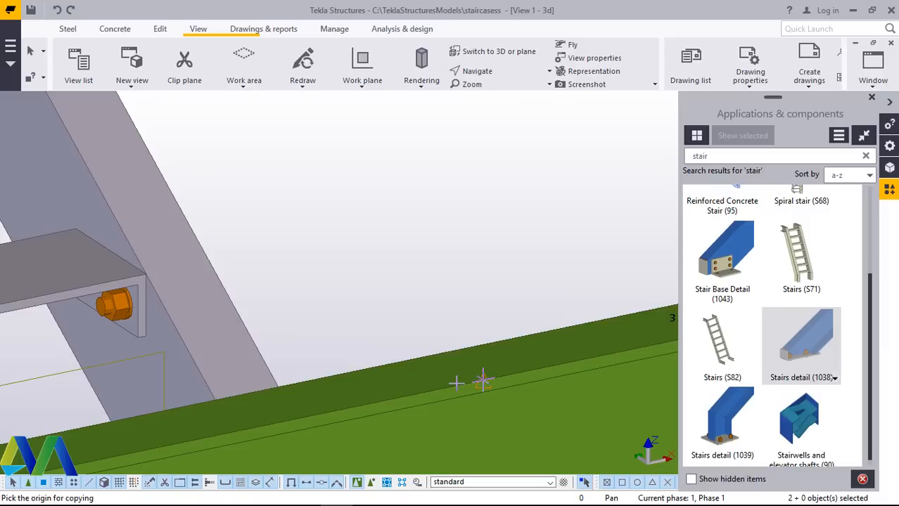
{"action": "left_click", "coordinate": [455, 383]}
{"action": "scroll", "coordinate": [454, 384], "scroll_direction": "down", "scroll_amount": 6}
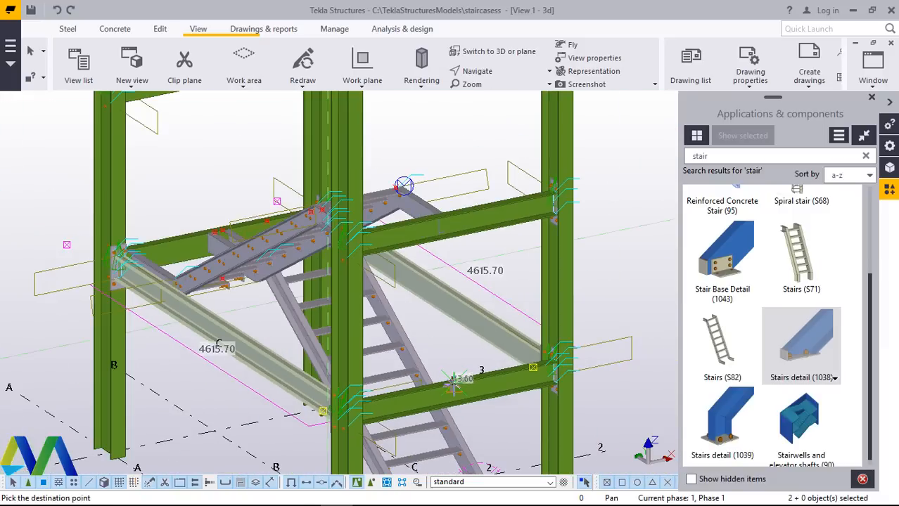
{"action": "scroll", "coordinate": [478, 283], "scroll_direction": "up", "scroll_amount": 3}
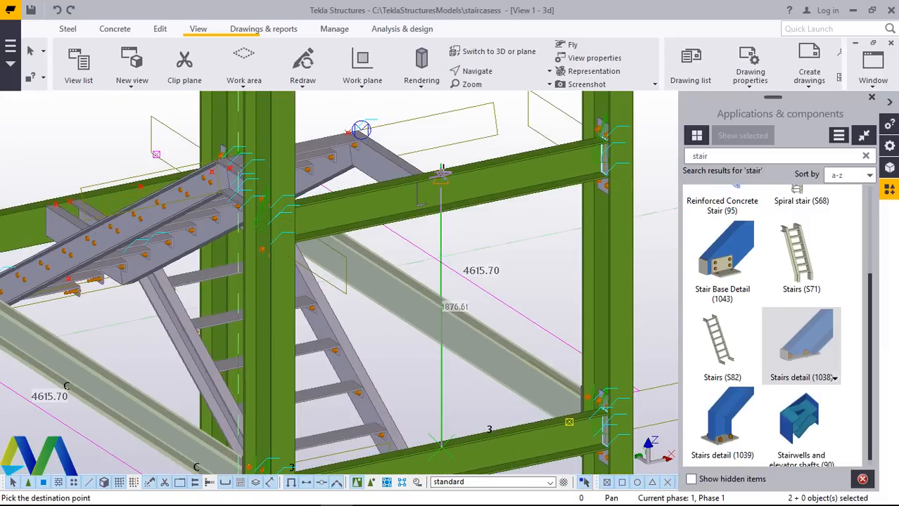
{"action": "scroll", "coordinate": [441, 173], "scroll_direction": "up", "scroll_amount": 3}
{"action": "scroll", "coordinate": [444, 174], "scroll_direction": "up", "scroll_amount": 5}
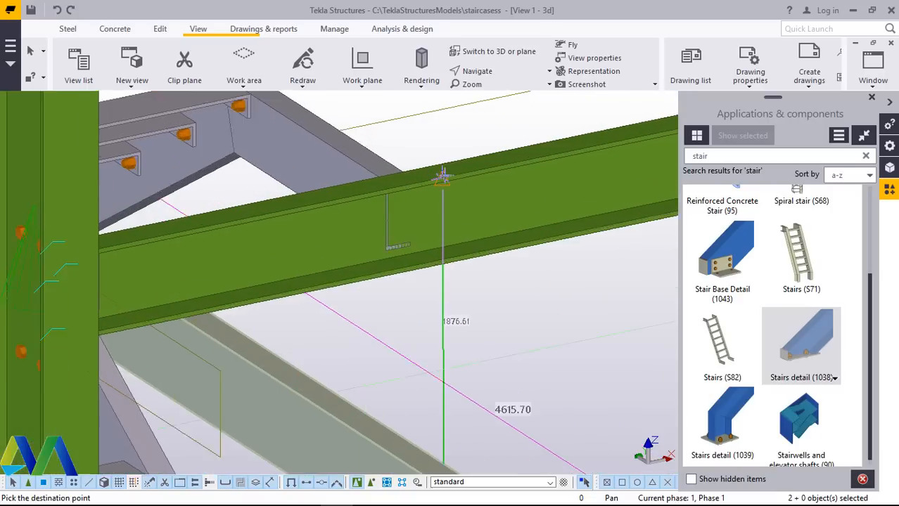
{"action": "scroll", "coordinate": [446, 174], "scroll_direction": "up", "scroll_amount": 2}
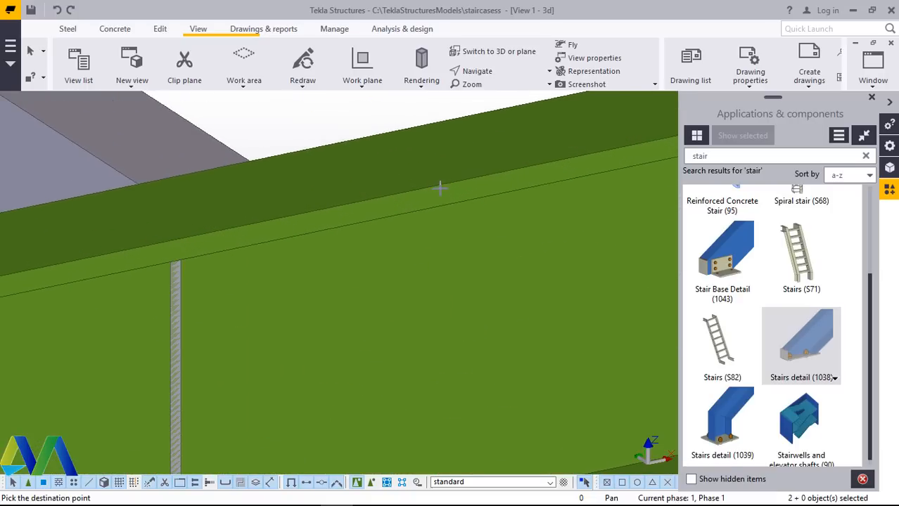
{"action": "left_click", "coordinate": [431, 187]}
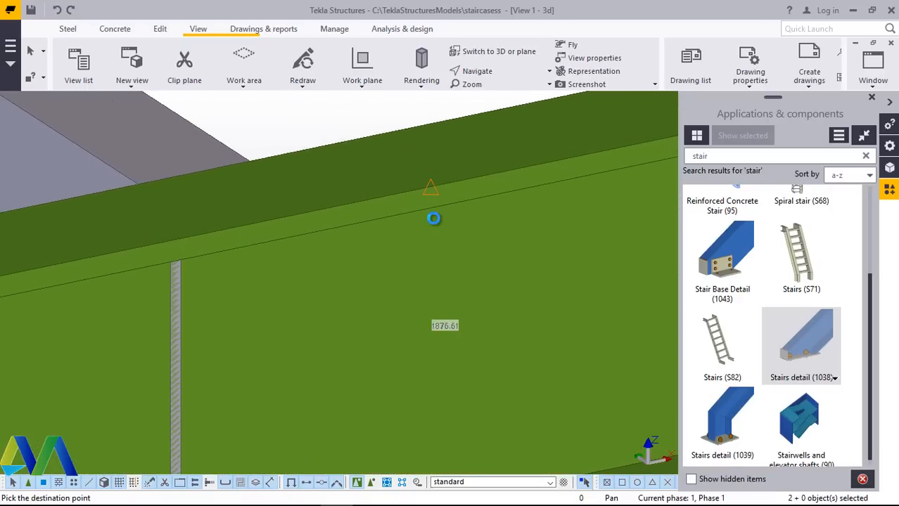
{"action": "scroll", "coordinate": [432, 218], "scroll_direction": "down", "scroll_amount": 8}
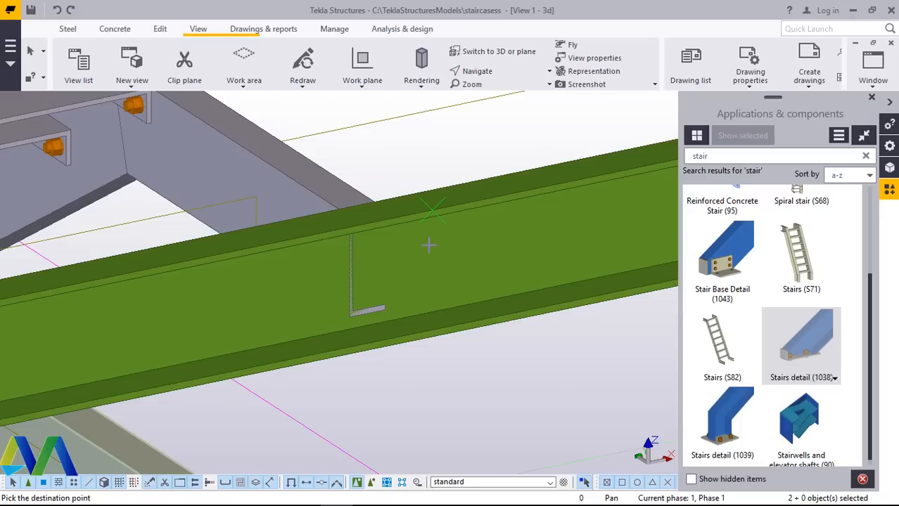
{"action": "scroll", "coordinate": [424, 255], "scroll_direction": "down", "scroll_amount": 2}
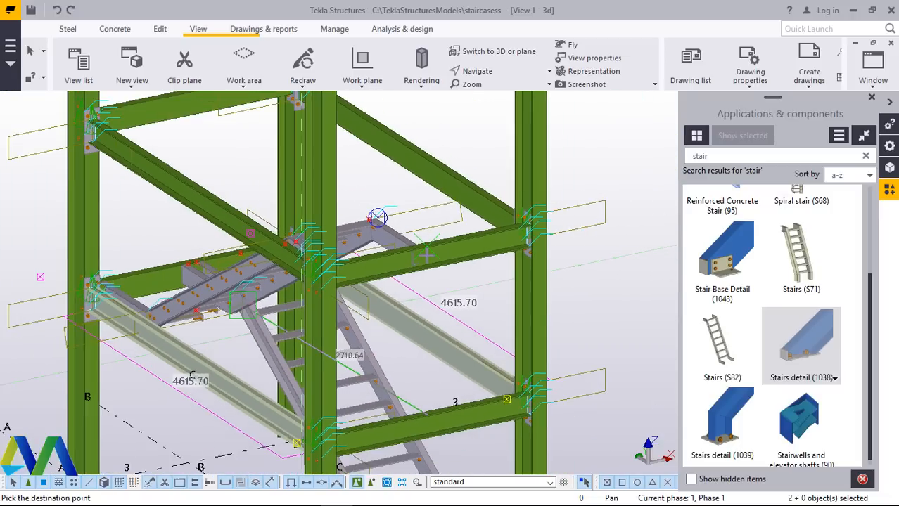
{"action": "scroll", "coordinate": [499, 161], "scroll_direction": "down", "scroll_amount": 4}
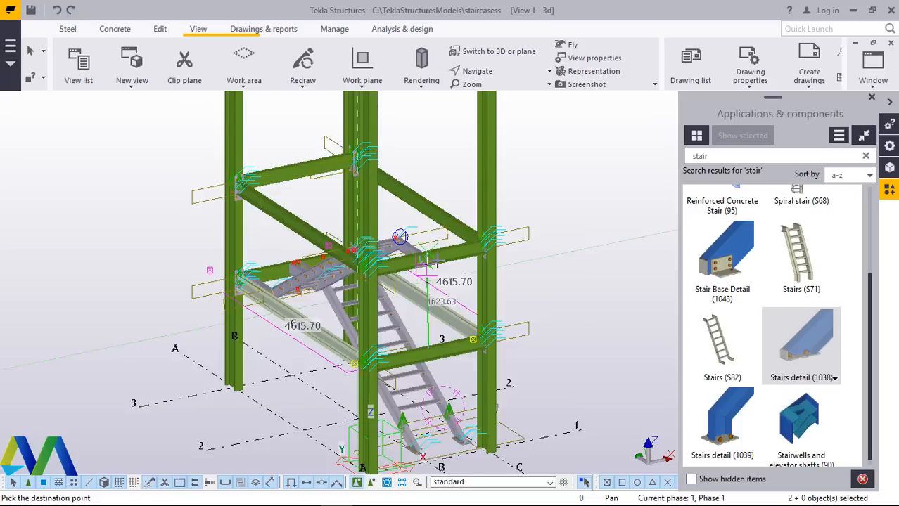
{"action": "right_click", "coordinate": [499, 161]}
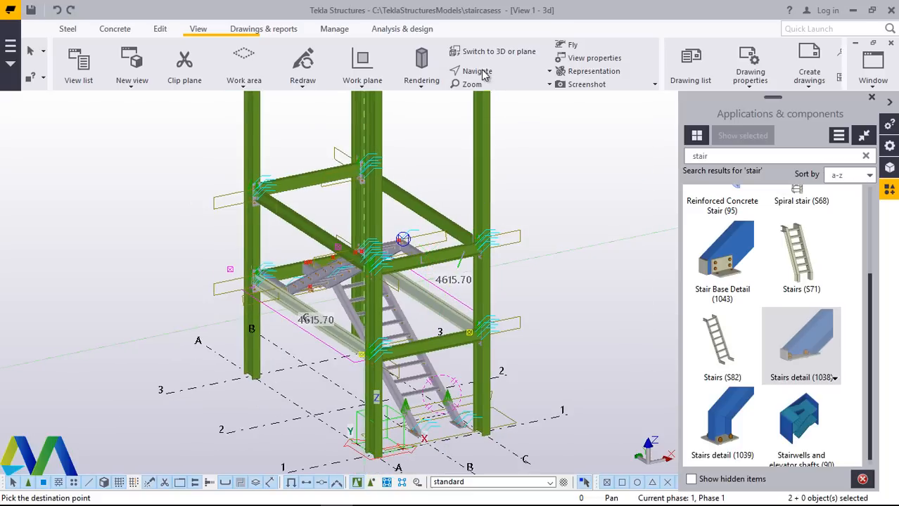
{"action": "left_click", "coordinate": [478, 71]}
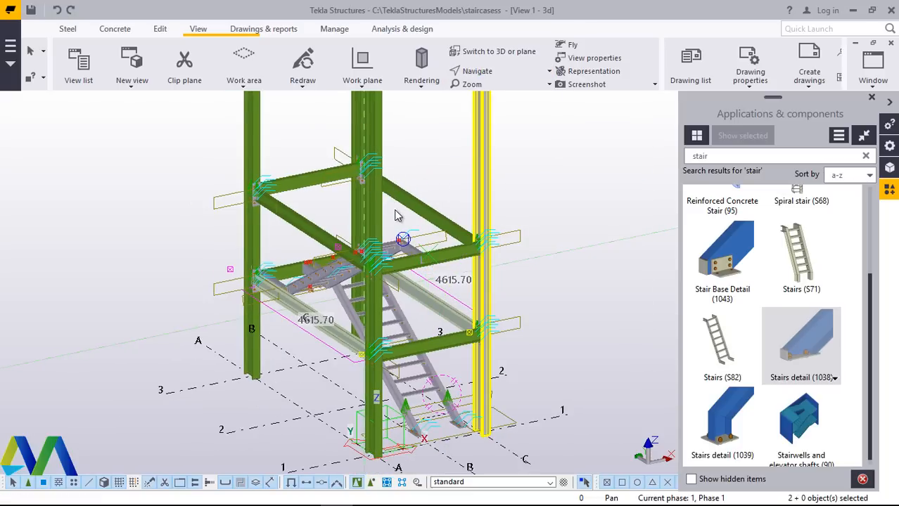
Examine the copied side beams and the column connections at the upper level from several sides.
{"action": "left_click_drag", "start_coordinate": [393, 190], "coordinate": [346, 179]}
{"action": "scroll", "coordinate": [443, 194], "scroll_direction": "up", "scroll_amount": 2}
{"action": "scroll", "coordinate": [464, 191], "scroll_direction": "up", "scroll_amount": 7}
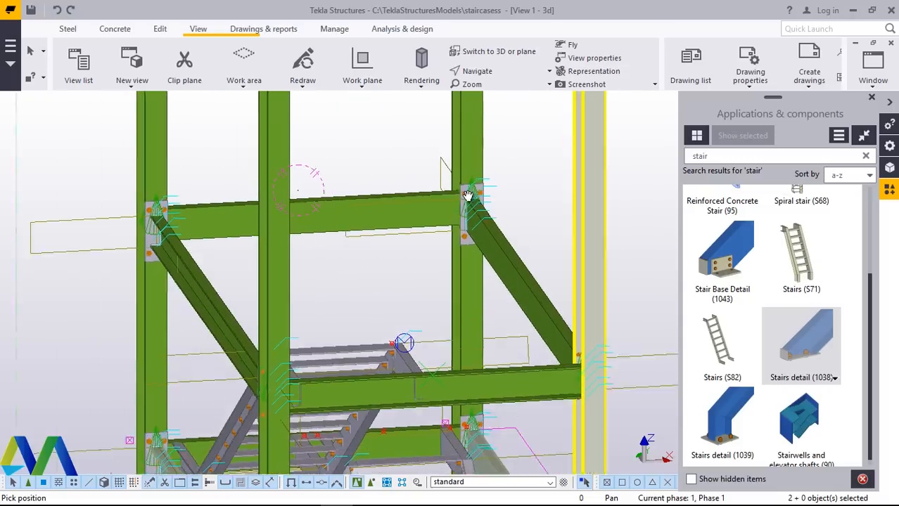
{"action": "middle_click_drag", "start_coordinate": [474, 207], "coordinate": [407, 203], "text": "ctrl"}
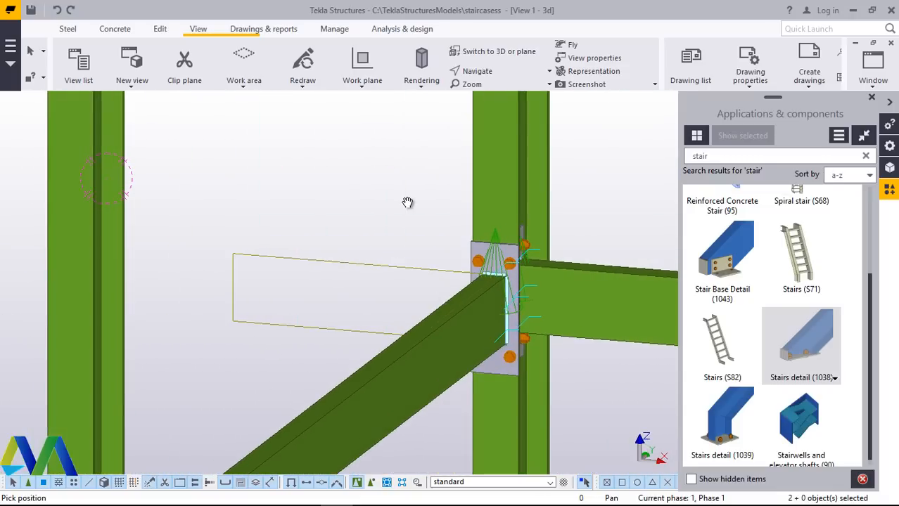
{"action": "scroll", "coordinate": [400, 202], "scroll_direction": "down", "scroll_amount": 10}
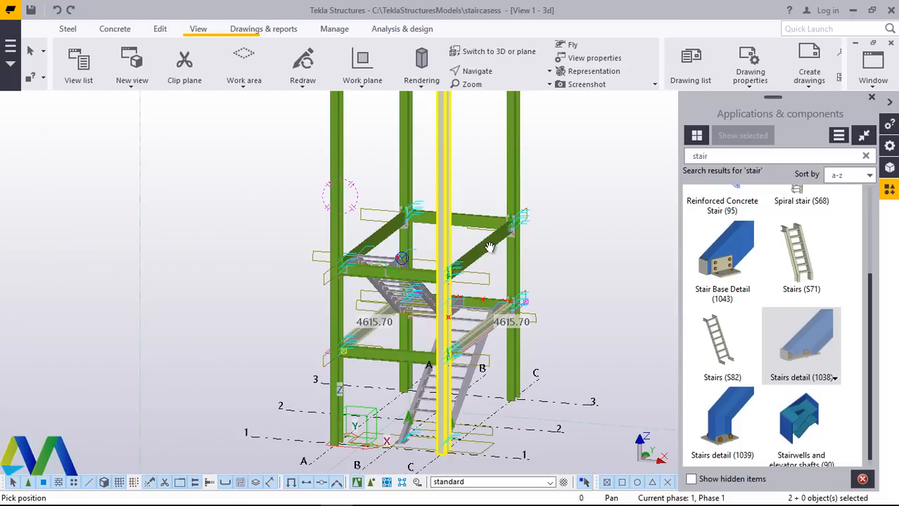
{"action": "middle_click_drag", "start_coordinate": [450, 253], "coordinate": [612, 254], "text": "ctrl"}
{"action": "scroll", "coordinate": [285, 226], "scroll_direction": "up", "scroll_amount": 5}
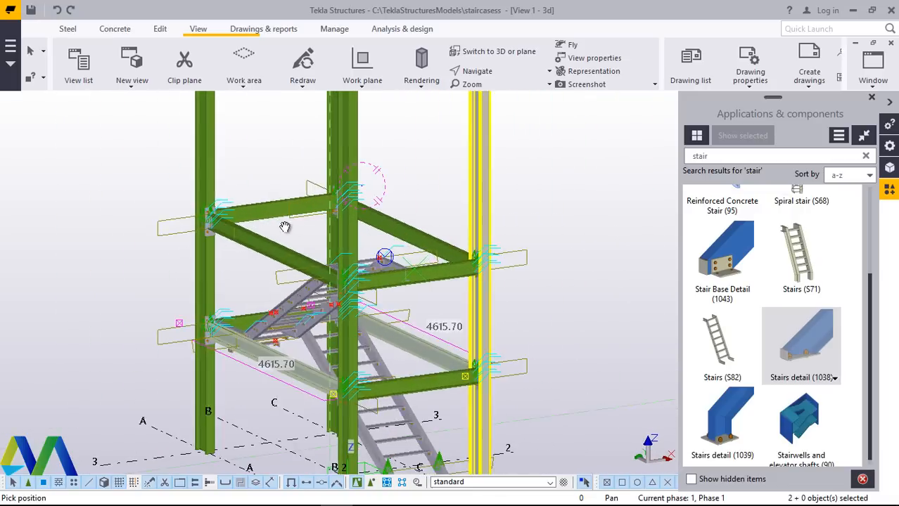
{"action": "scroll", "coordinate": [330, 210], "scroll_direction": "down", "scroll_amount": 5}
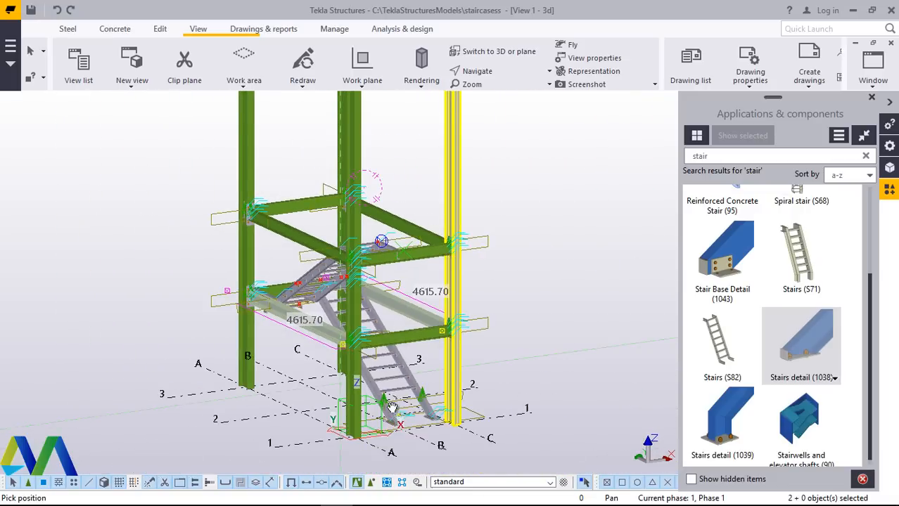
{"action": "middle_click_drag", "start_coordinate": [392, 407], "coordinate": [445, 261], "text": "ctrl"}
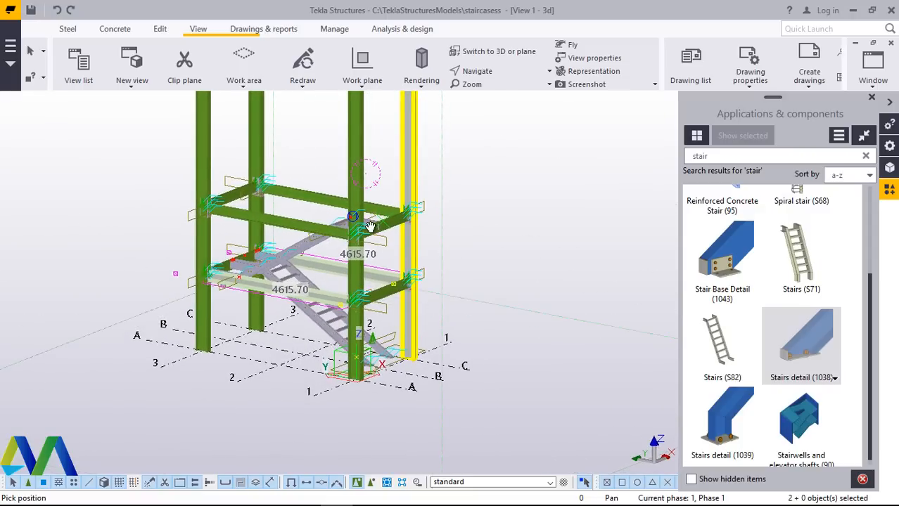
{"action": "scroll", "coordinate": [371, 226], "scroll_direction": "up", "scroll_amount": 10}
{"action": "right_click", "coordinate": [383, 190]}
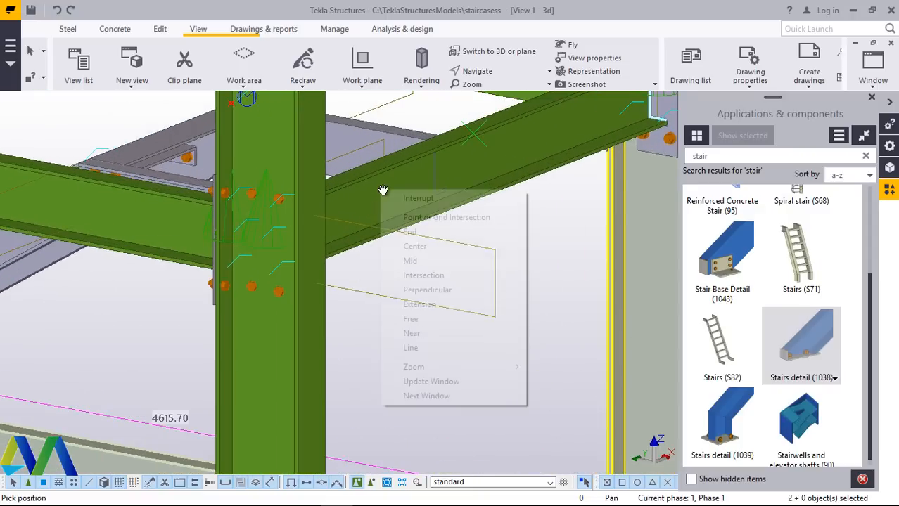
End the running command and delete the upper-level cross beam beside the top end of the second stair flight.
{"action": "left_click", "coordinate": [415, 198]}
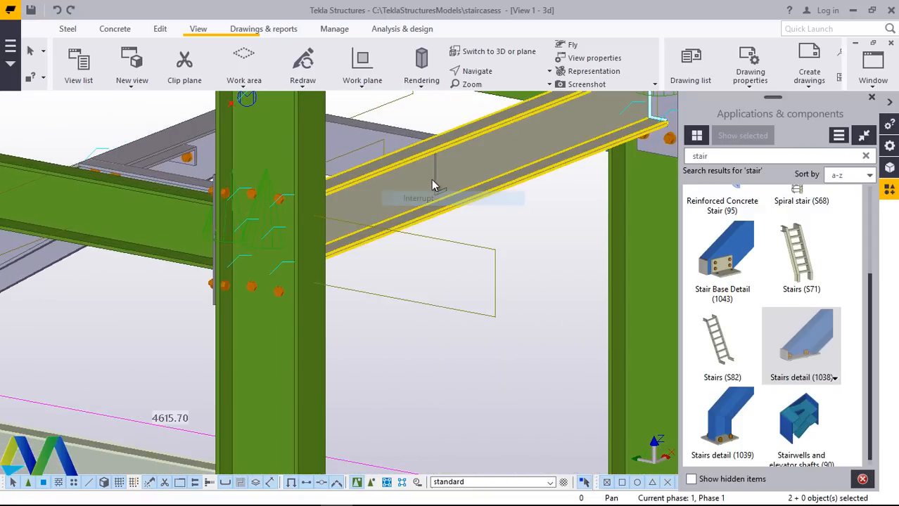
{"action": "left_click", "coordinate": [396, 133]}
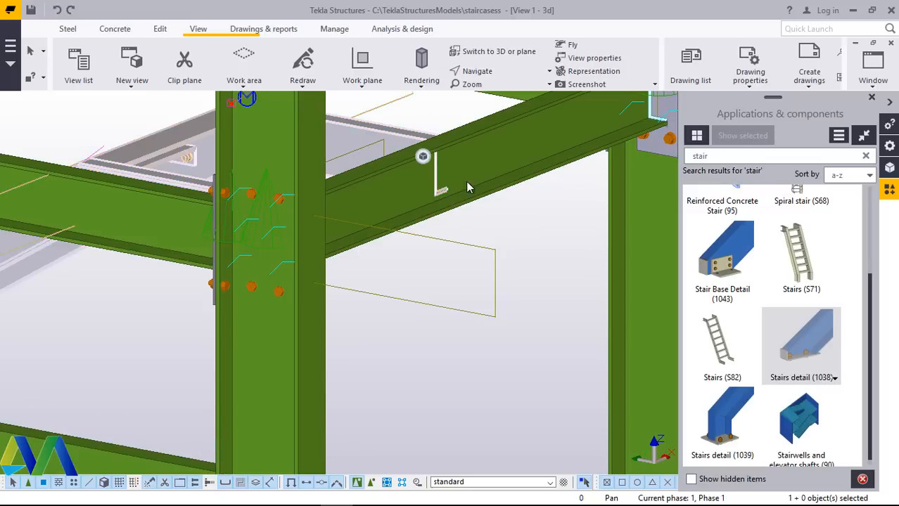
{"action": "left_click", "coordinate": [522, 316]}
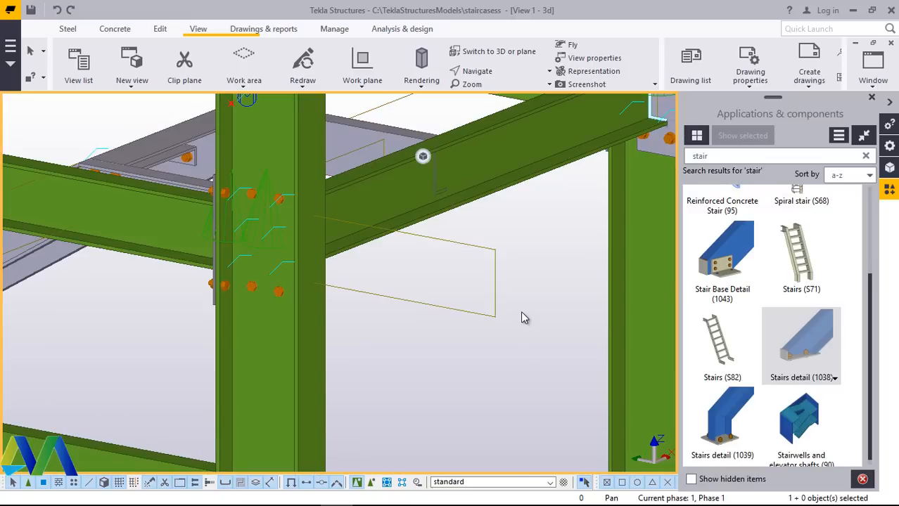
{"action": "right_click", "coordinate": [496, 159]}
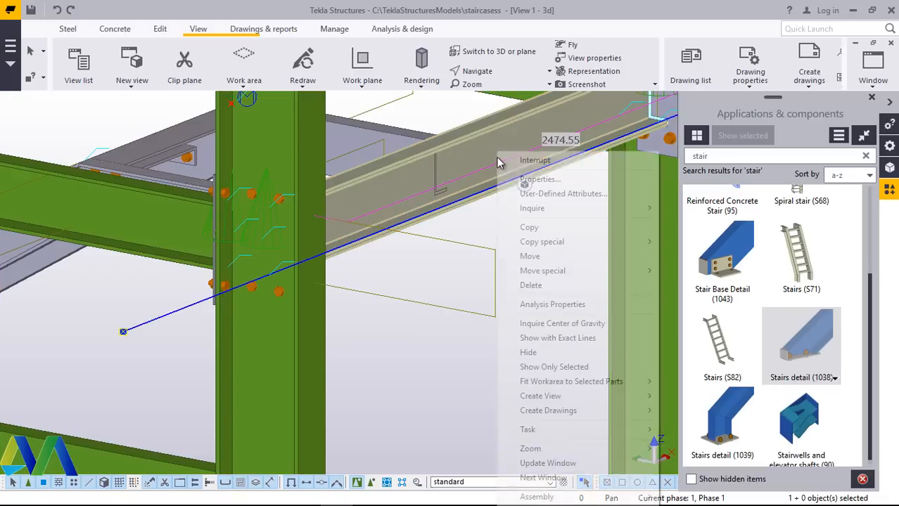
{"action": "left_click", "coordinate": [530, 285]}
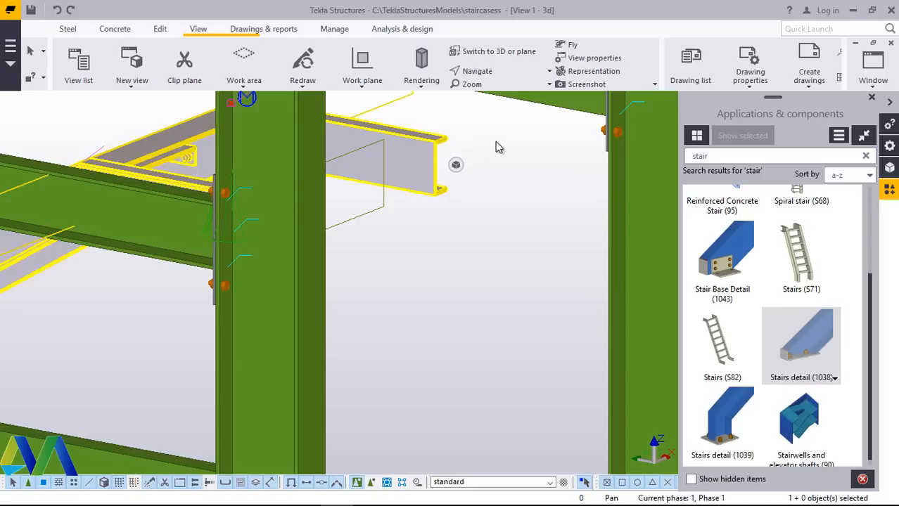
Copy-mirror the second stair flight about the end of its upper landing stringer, at X0 1119.67, Y0 50.00 and angle 0.
{"action": "right_click", "coordinate": [499, 143]}
{"action": "mouse_move", "coordinate": [569, 218]}
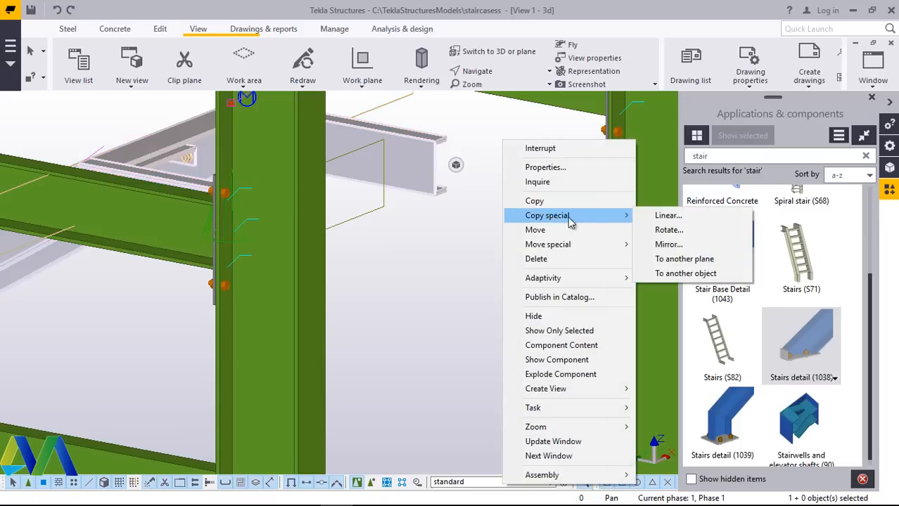
{"action": "left_click", "coordinate": [664, 244]}
{"action": "scroll", "coordinate": [450, 140], "scroll_direction": "up", "scroll_amount": 5}
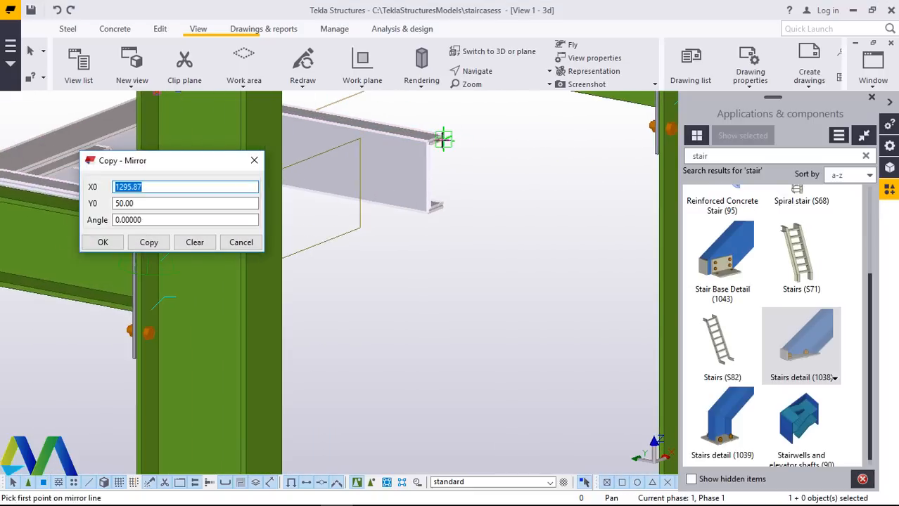
{"action": "scroll", "coordinate": [435, 146], "scroll_direction": "up", "scroll_amount": 4}
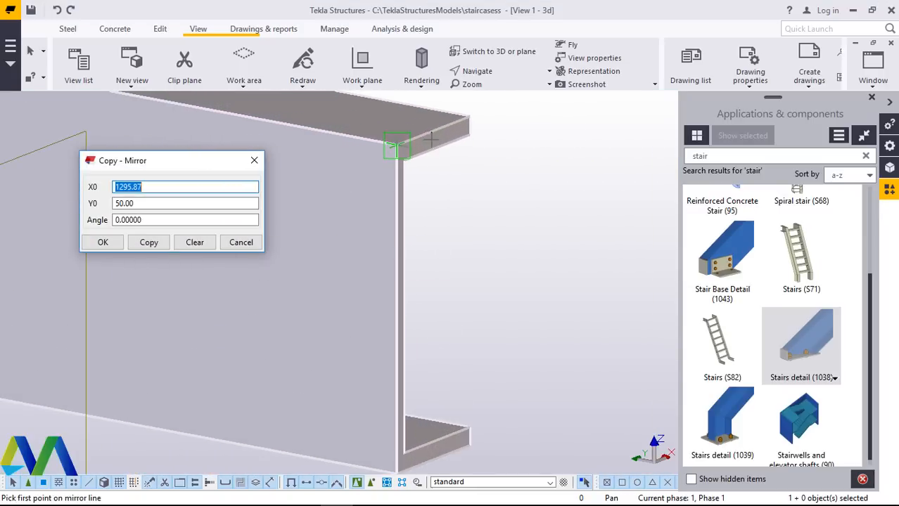
{"action": "left_click", "coordinate": [389, 146]}
{"action": "scroll", "coordinate": [389, 146], "scroll_direction": "down", "scroll_amount": 5}
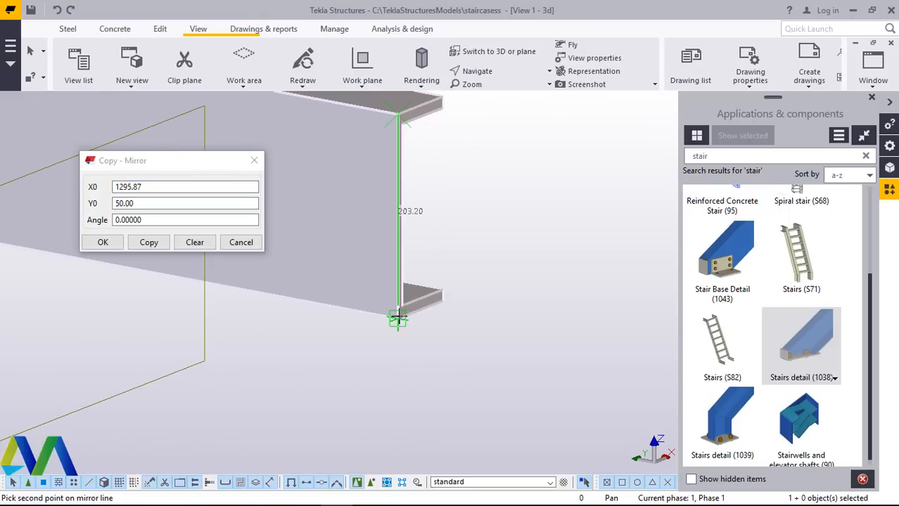
{"action": "left_click", "coordinate": [397, 317]}
{"action": "left_click", "coordinate": [149, 243]}
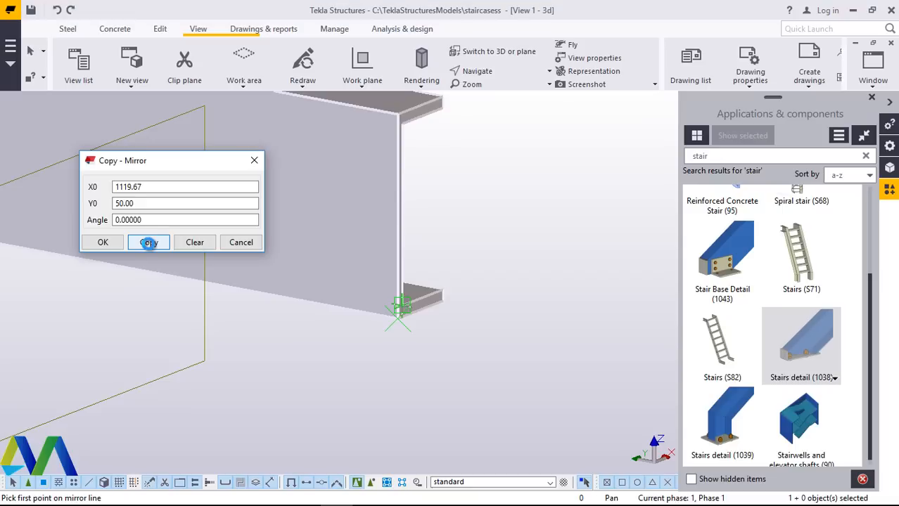
{"action": "left_click", "coordinate": [102, 242]}
{"action": "right_click", "coordinate": [118, 292]}
{"action": "left_click", "coordinate": [157, 84]}
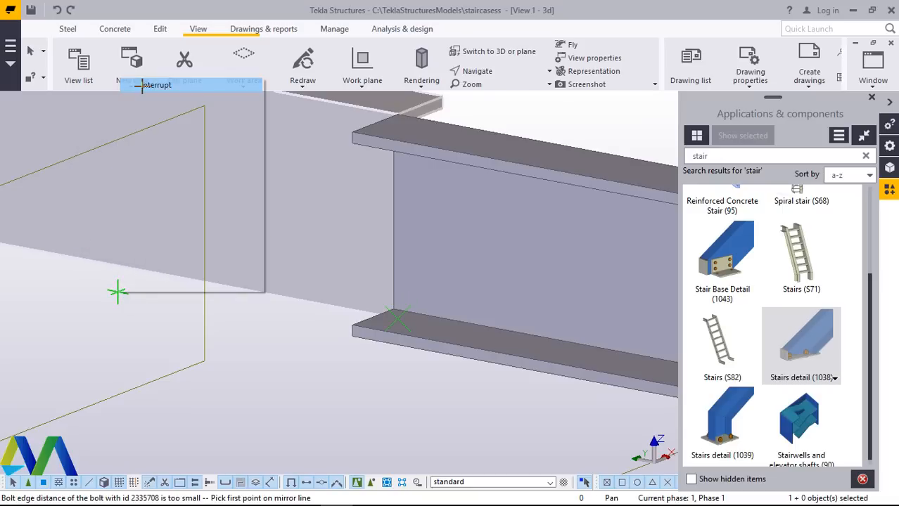
Move the mirrored flight from the top-flange corner at its lower stringer end to the flange corner at the second flight's upper end.
{"action": "scroll", "coordinate": [390, 316], "scroll_direction": "down", "scroll_amount": 10}
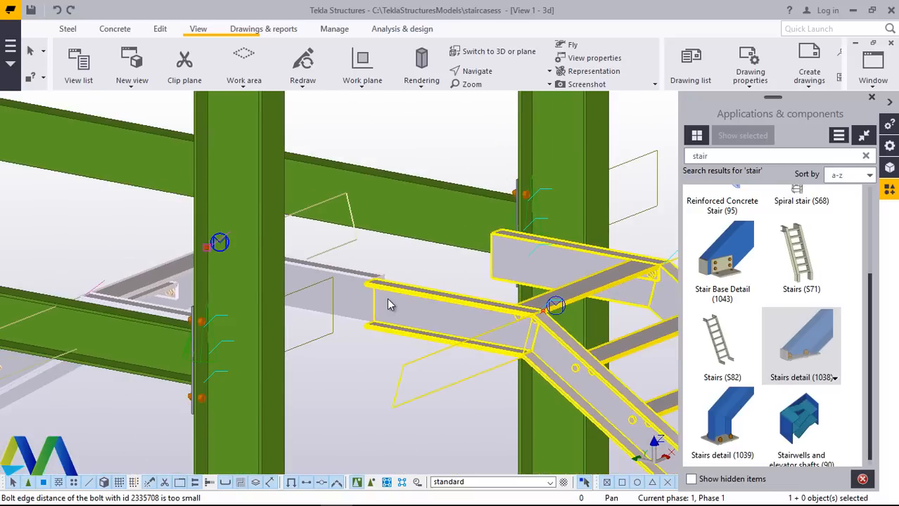
{"action": "scroll", "coordinate": [385, 300], "scroll_direction": "down", "scroll_amount": 3}
{"action": "scroll", "coordinate": [431, 311], "scroll_direction": "up", "scroll_amount": 3}
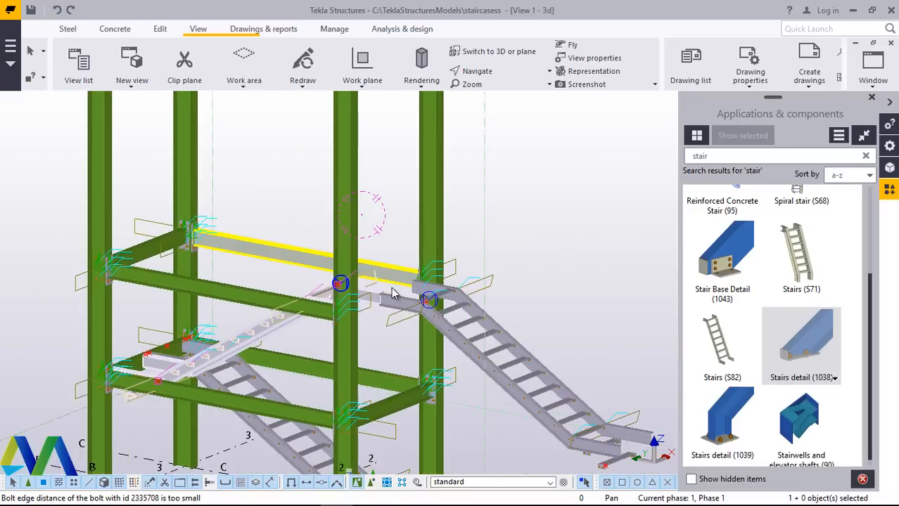
{"action": "scroll", "coordinate": [462, 318], "scroll_direction": "up", "scroll_amount": 1}
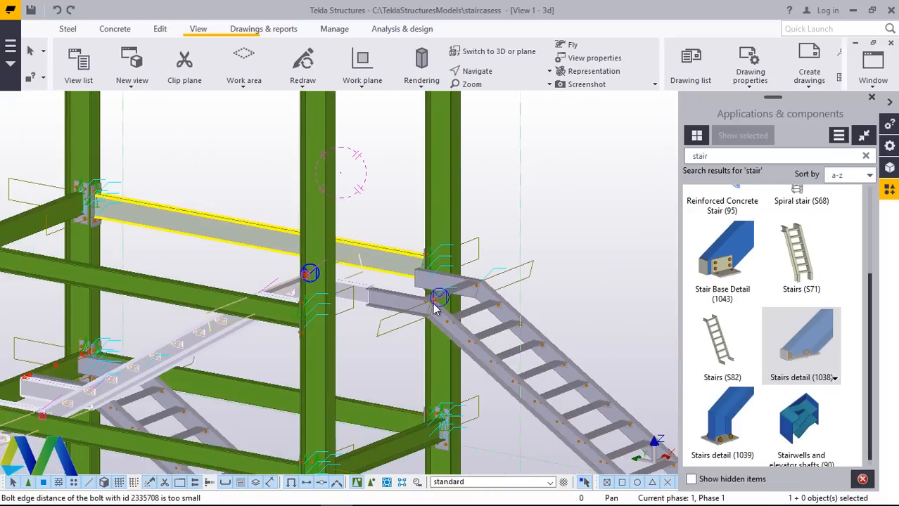
{"action": "scroll", "coordinate": [435, 311], "scroll_direction": "down", "scroll_amount": 4}
{"action": "scroll", "coordinate": [534, 387], "scroll_direction": "up", "scroll_amount": 4}
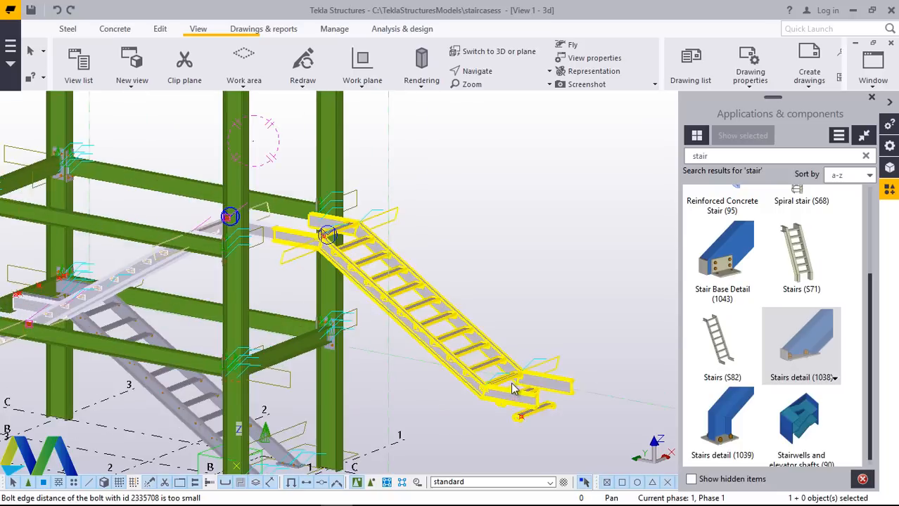
{"action": "scroll", "coordinate": [513, 389], "scroll_direction": "up", "scroll_amount": 6}
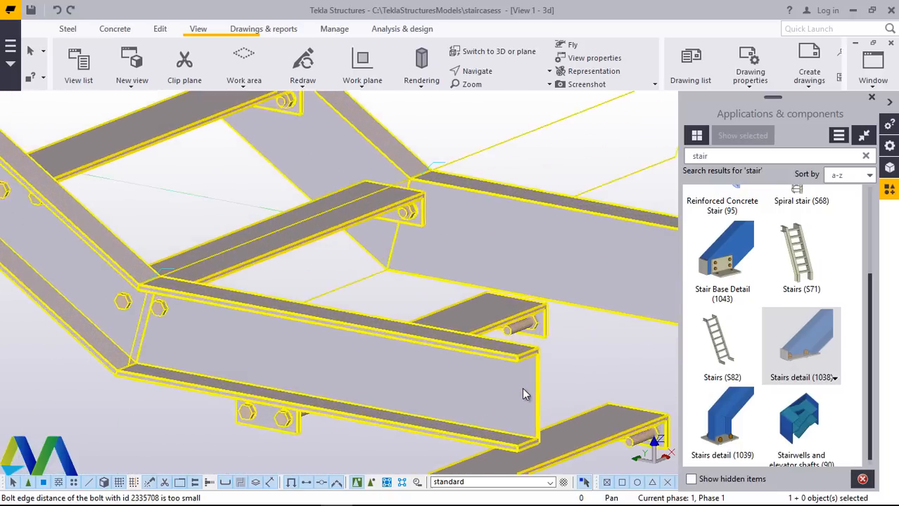
{"action": "right_click", "coordinate": [523, 391]}
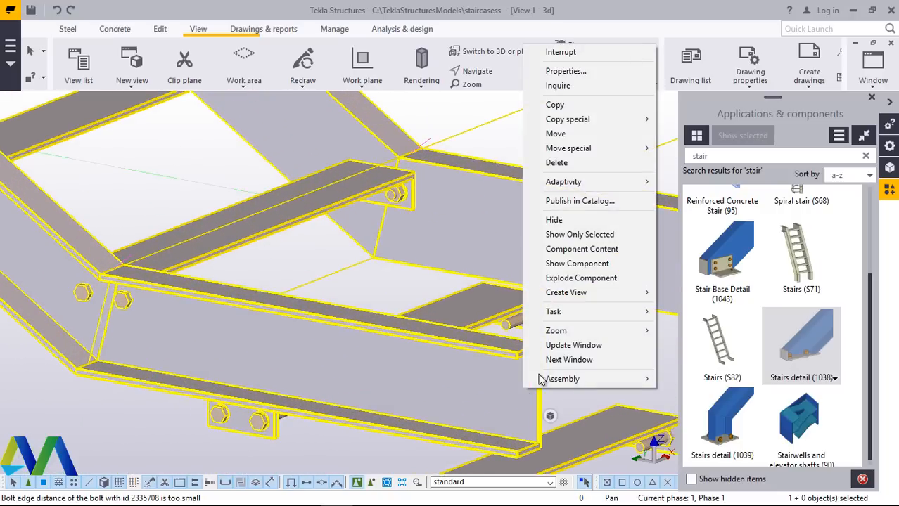
{"action": "left_click", "coordinate": [559, 134]}
{"action": "scroll", "coordinate": [521, 345], "scroll_direction": "up", "scroll_amount": 5}
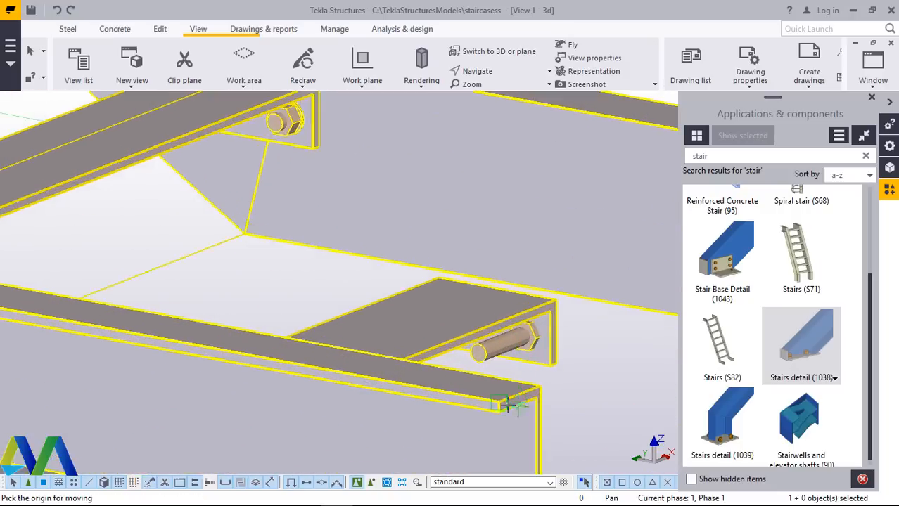
{"action": "scroll", "coordinate": [508, 405], "scroll_direction": "up", "scroll_amount": 2}
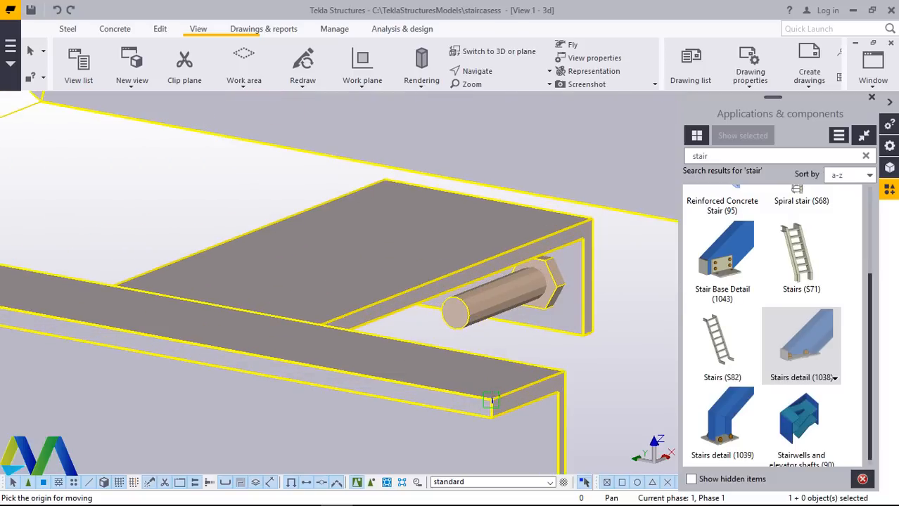
{"action": "scroll", "coordinate": [526, 347], "scroll_direction": "down", "scroll_amount": 3}
{"action": "left_click", "coordinate": [537, 357]}
{"action": "scroll", "coordinate": [541, 357], "scroll_direction": "down", "scroll_amount": 4}
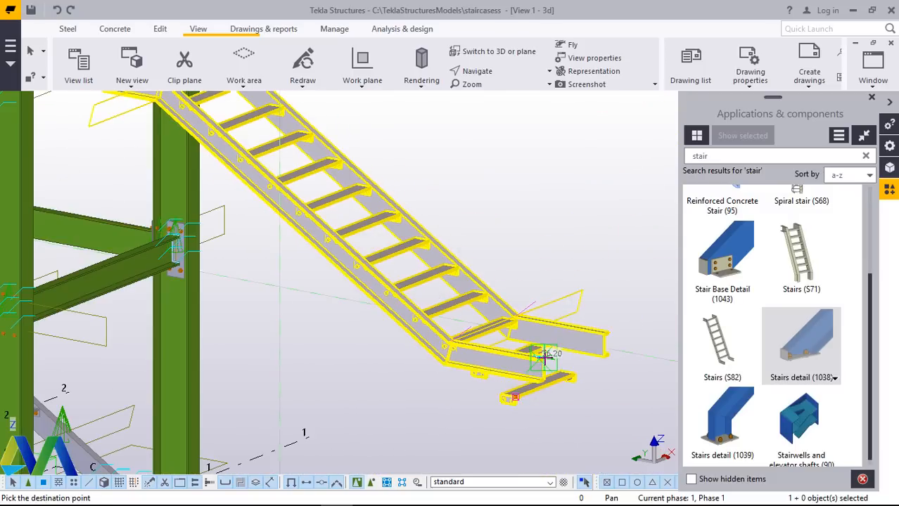
{"action": "scroll", "coordinate": [547, 359], "scroll_direction": "down", "scroll_amount": 4}
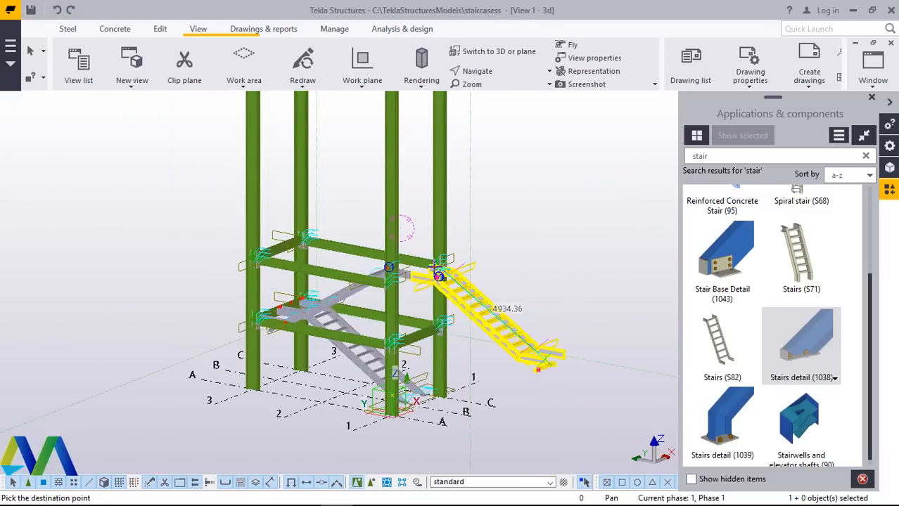
{"action": "scroll", "coordinate": [395, 271], "scroll_direction": "up", "scroll_amount": 5}
{"action": "scroll", "coordinate": [360, 282], "scroll_direction": "up", "scroll_amount": 6}
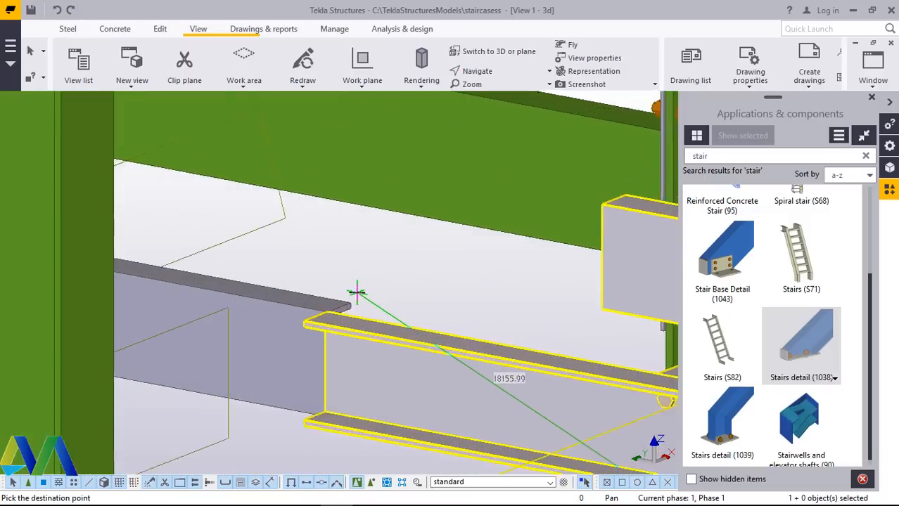
{"action": "scroll", "coordinate": [355, 302], "scroll_direction": "up", "scroll_amount": 4}
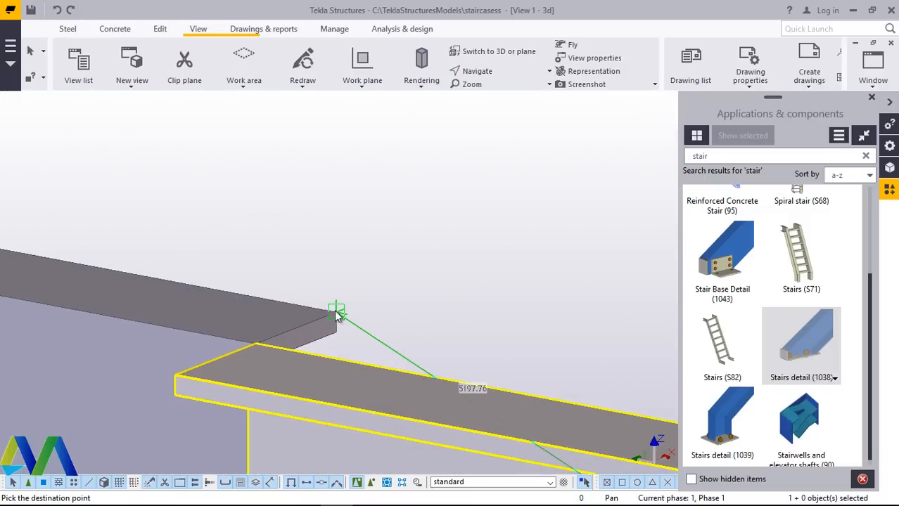
{"action": "left_click", "coordinate": [344, 299]}
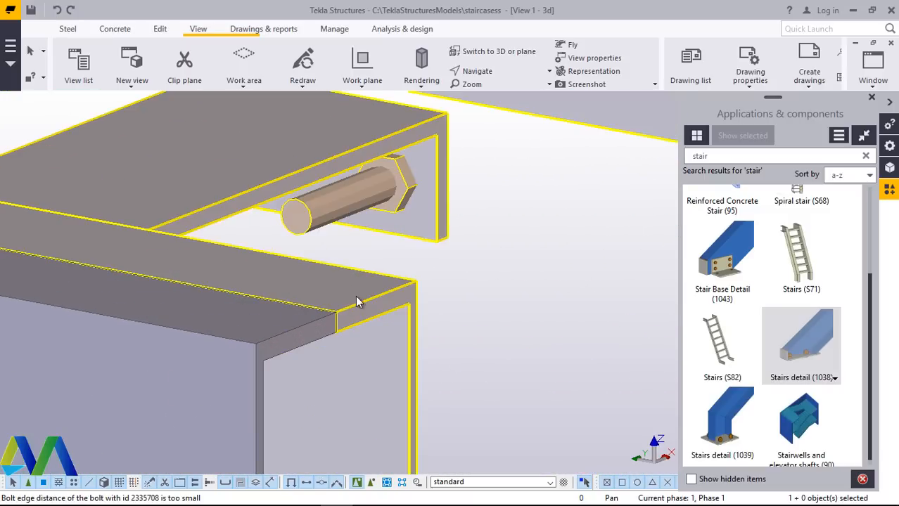
Move the new flight 100 mm sideways from the shared flange corner, along the flange's end edge, and end the command.
{"action": "right_click", "coordinate": [370, 289]}
{"action": "left_click", "coordinate": [415, 251]}
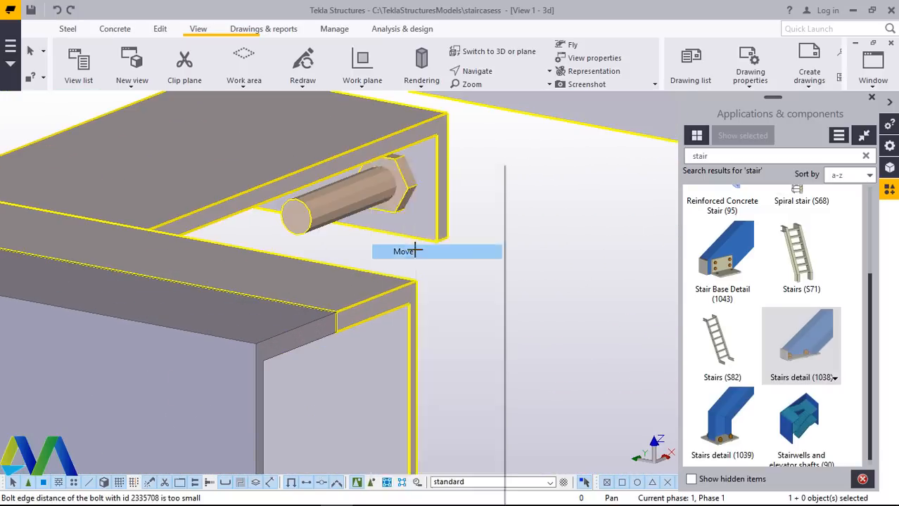
{"action": "left_click", "coordinate": [337, 312]}
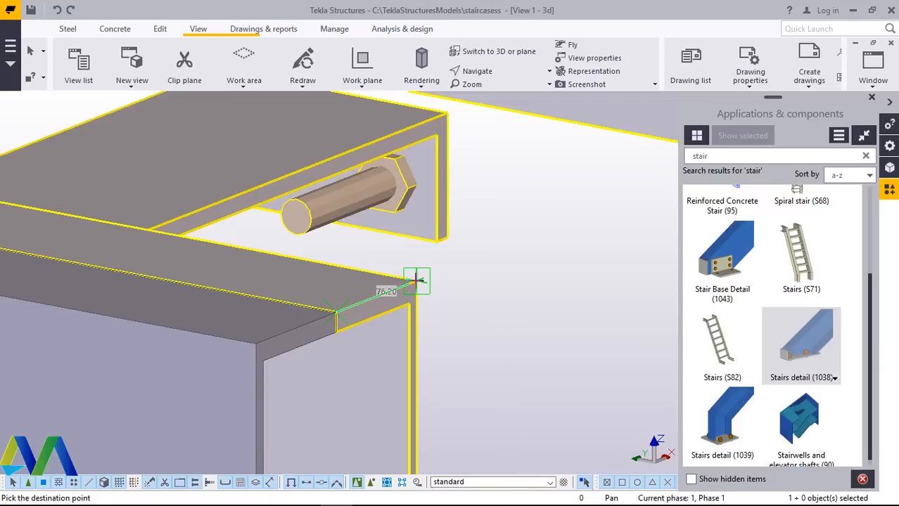
{"action": "type", "text": "100"}
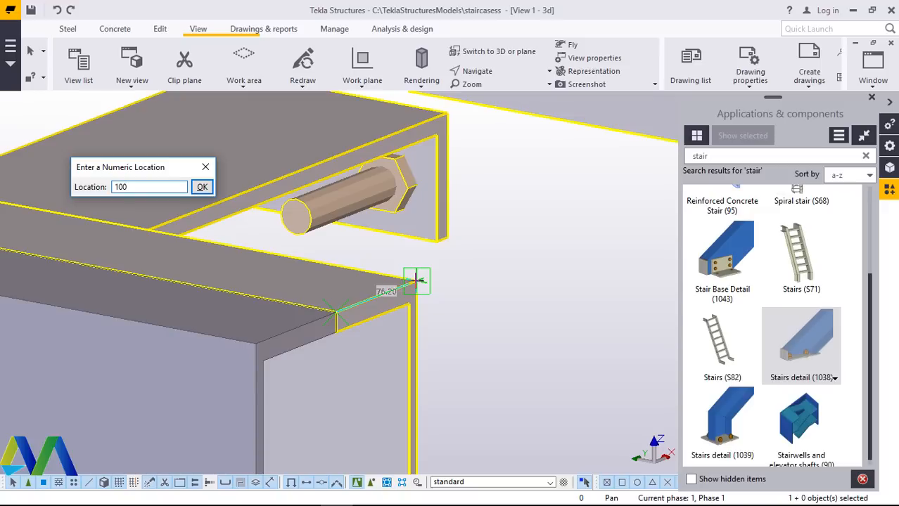
{"action": "key", "text": "Return"}
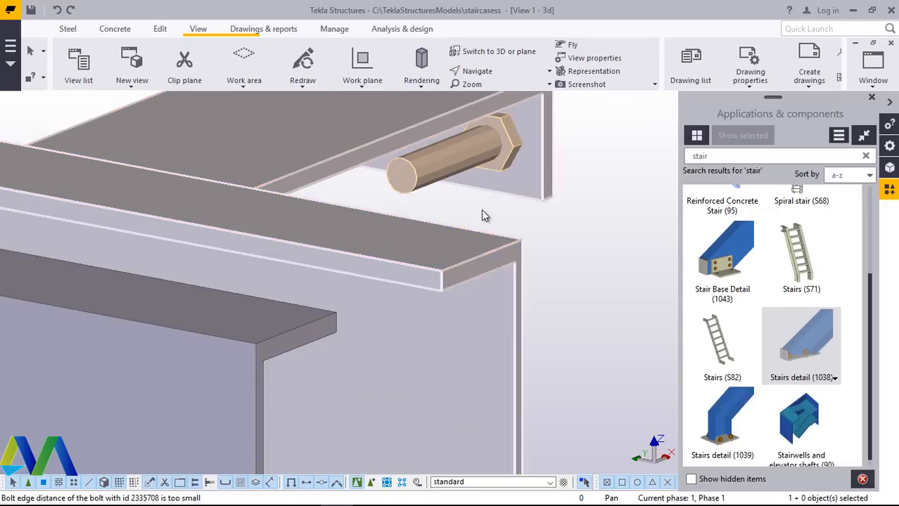
{"action": "right_click", "coordinate": [481, 209]}
{"action": "left_click", "coordinate": [518, 170]}
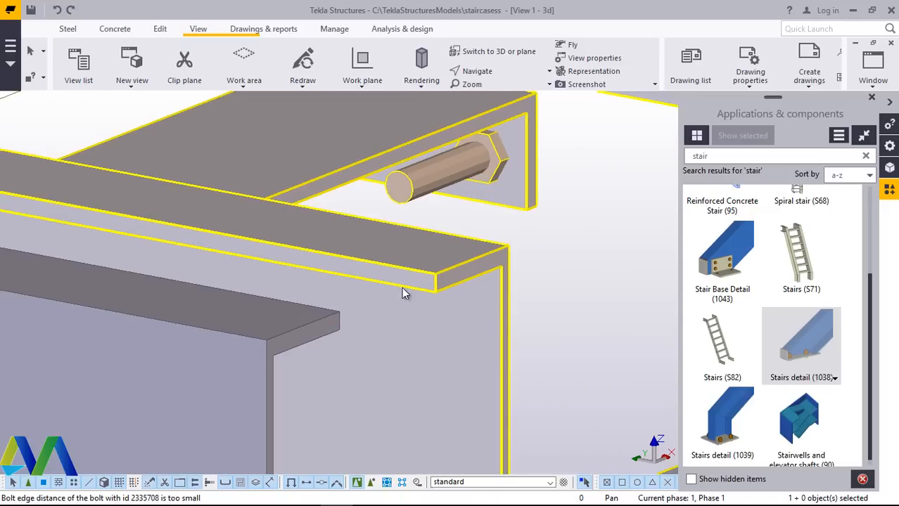
Copy the lower-level cross beam vertically from the long side beam's top flange to the matching point on the upper side beam, and end the command.
{"action": "scroll", "coordinate": [401, 291], "scroll_direction": "down", "scroll_amount": 10}
{"action": "scroll", "coordinate": [426, 286], "scroll_direction": "down", "scroll_amount": 10}
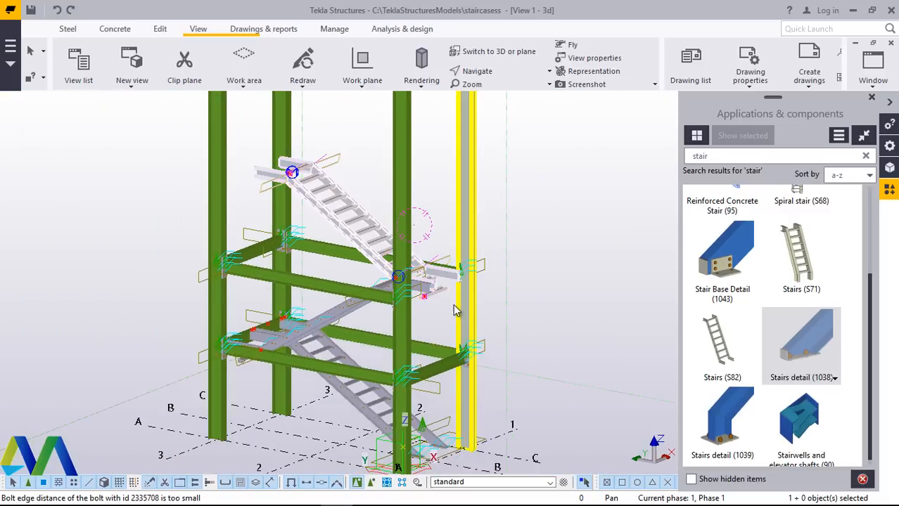
{"action": "scroll", "coordinate": [453, 307], "scroll_direction": "up", "scroll_amount": 3}
{"action": "scroll", "coordinate": [441, 406], "scroll_direction": "up", "scroll_amount": 2}
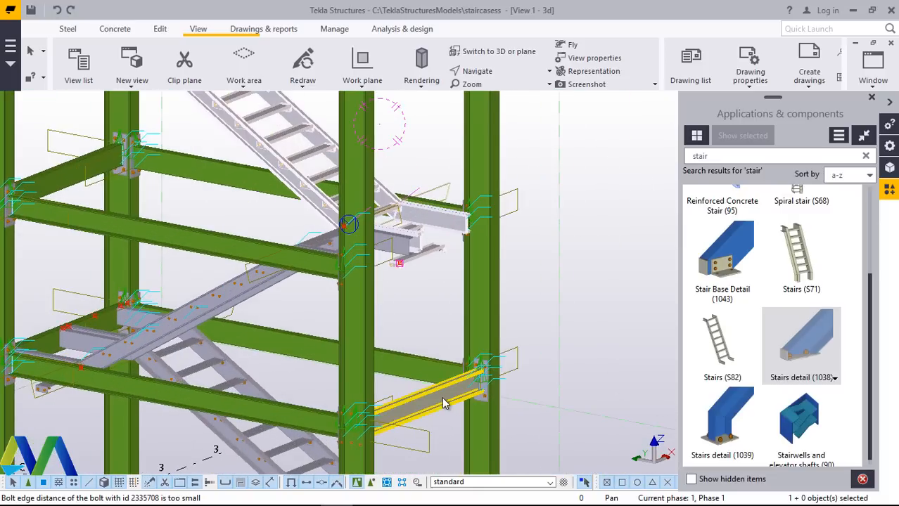
{"action": "left_click", "coordinate": [443, 397]}
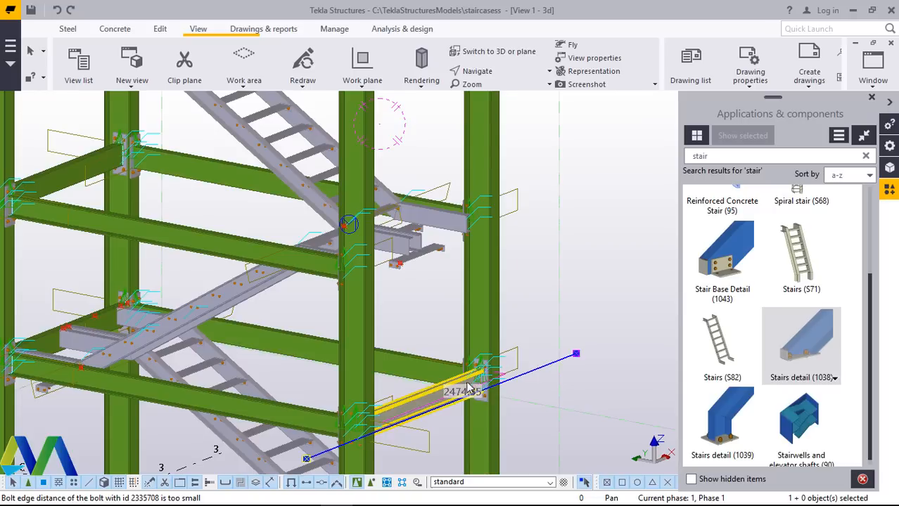
{"action": "right_click", "coordinate": [570, 182]}
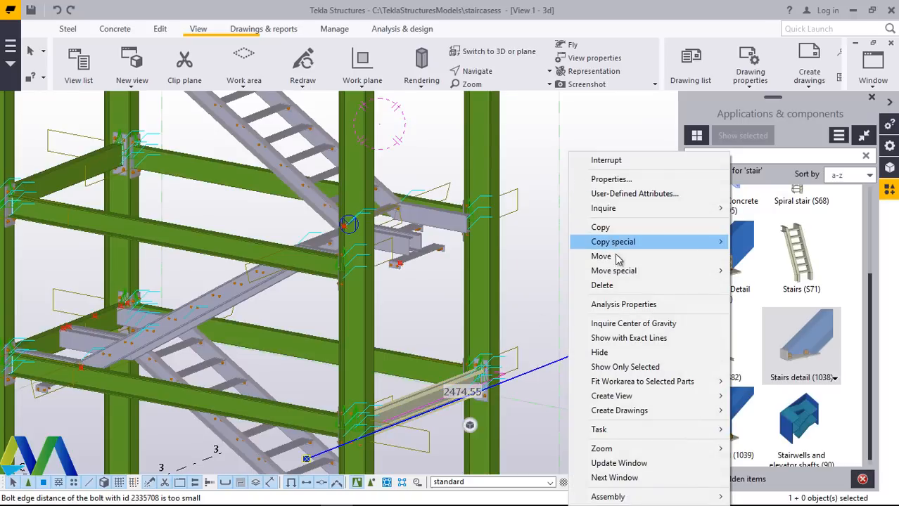
{"action": "left_click", "coordinate": [600, 227]}
{"action": "scroll", "coordinate": [180, 398], "scroll_direction": "up", "scroll_amount": 3}
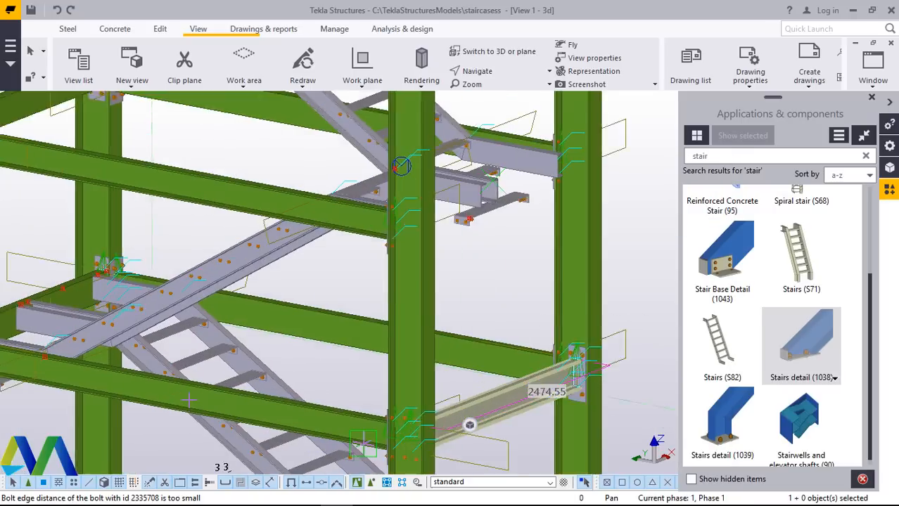
{"action": "scroll", "coordinate": [148, 374], "scroll_direction": "up", "scroll_amount": 5}
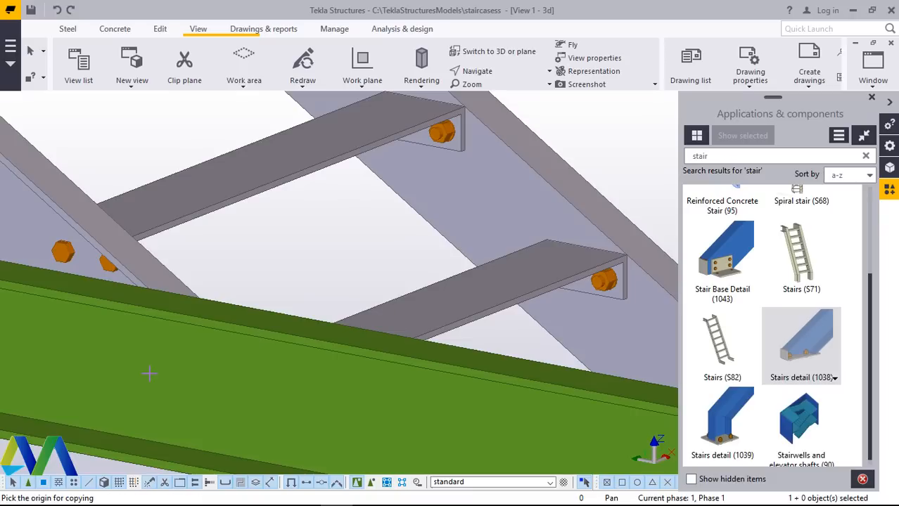
{"action": "scroll", "coordinate": [83, 297], "scroll_direction": "up", "scroll_amount": 3}
{"action": "left_click", "coordinate": [83, 296]}
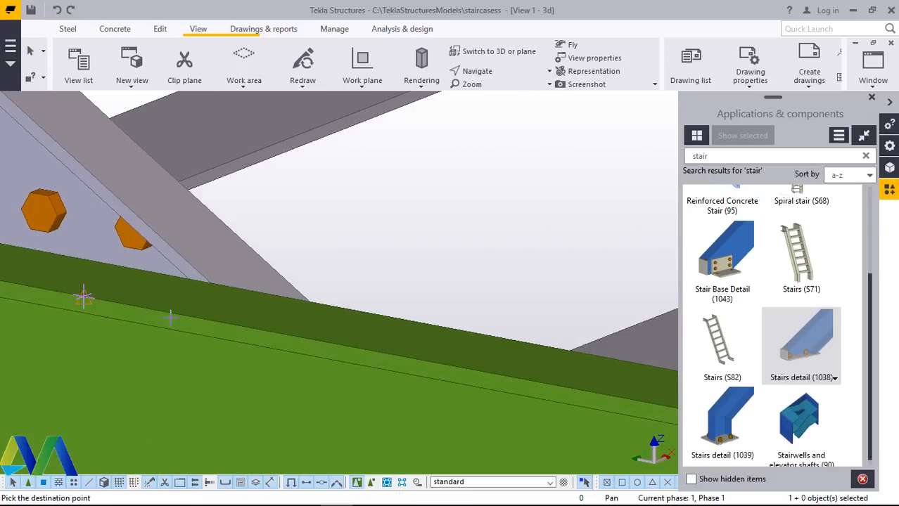
{"action": "scroll", "coordinate": [253, 334], "scroll_direction": "down", "scroll_amount": 2}
{"action": "scroll", "coordinate": [254, 332], "scroll_direction": "down", "scroll_amount": 5}
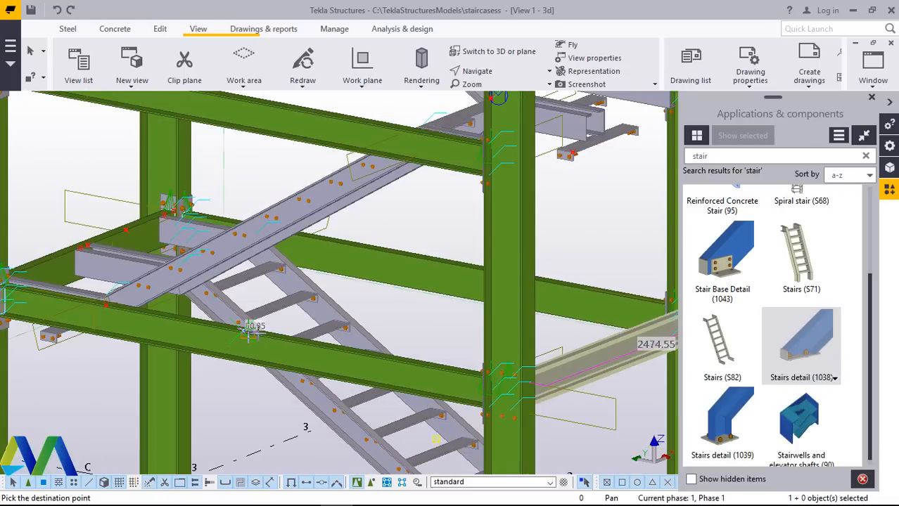
{"action": "scroll", "coordinate": [251, 153], "scroll_direction": "up", "scroll_amount": 3}
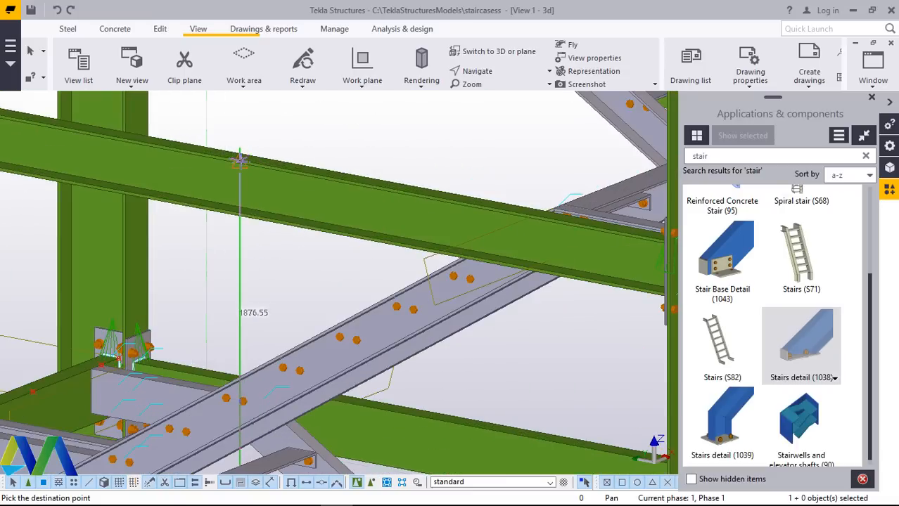
{"action": "scroll", "coordinate": [237, 161], "scroll_direction": "up", "scroll_amount": 2}
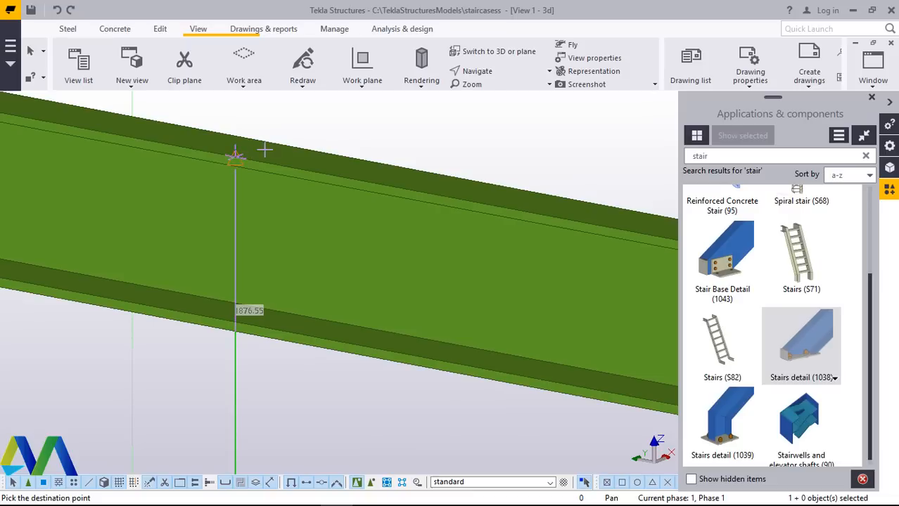
{"action": "right_click", "coordinate": [322, 132]}
{"action": "left_click", "coordinate": [341, 140]}
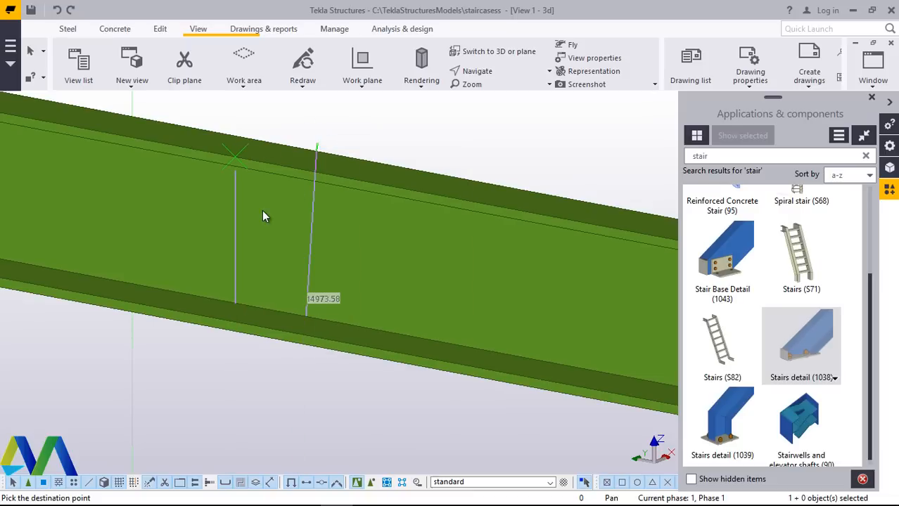
Examine the copied upper-level cross beam and its column connections from the opposite side, and close the component catalogue.
{"action": "scroll", "coordinate": [243, 230], "scroll_direction": "down", "scroll_amount": 3}
{"action": "scroll", "coordinate": [244, 230], "scroll_direction": "down", "scroll_amount": 6}
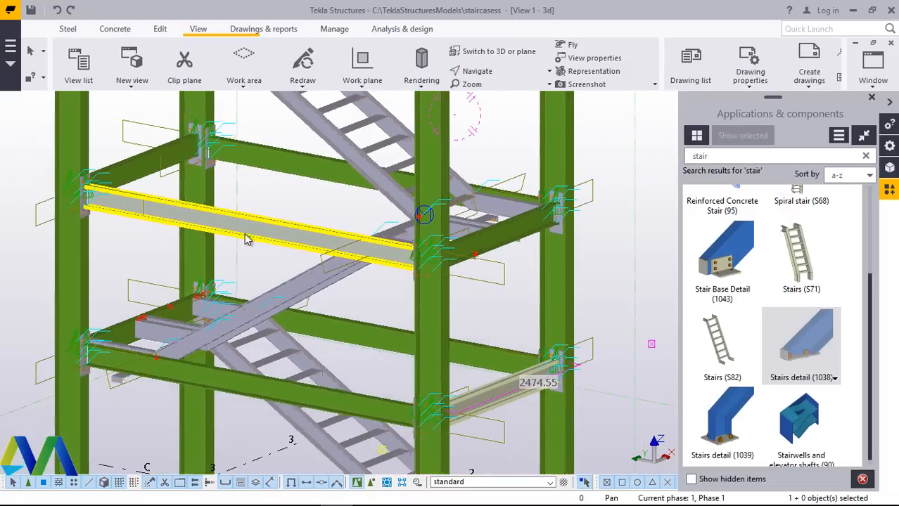
{"action": "scroll", "coordinate": [552, 221], "scroll_direction": "up", "scroll_amount": 6}
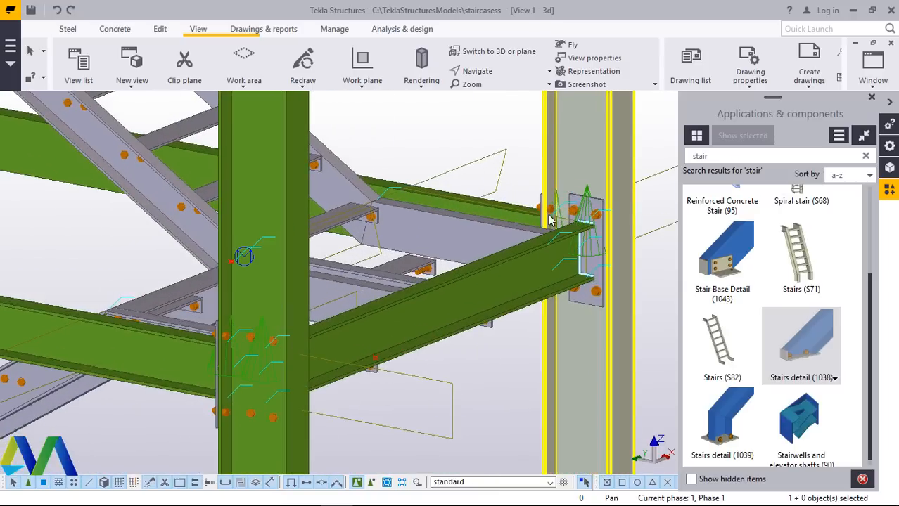
{"action": "scroll", "coordinate": [490, 281], "scroll_direction": "down", "scroll_amount": 5}
{"action": "left_click", "coordinate": [490, 76]}
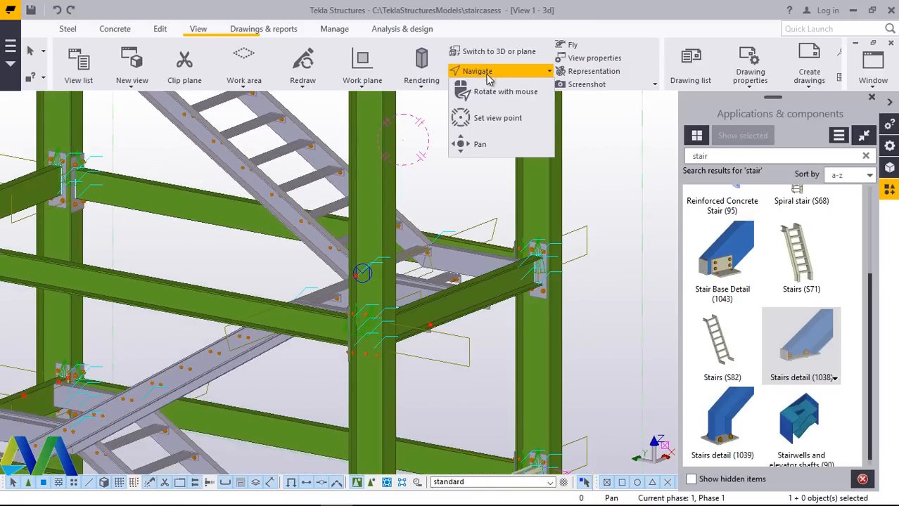
{"action": "left_click", "coordinate": [490, 94]}
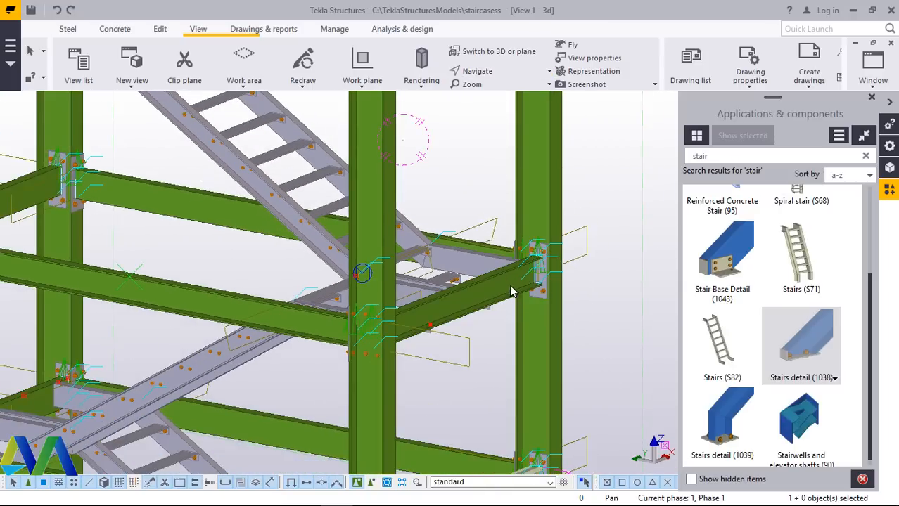
{"action": "left_click_drag", "start_coordinate": [501, 283], "coordinate": [285, 281]}
{"action": "right_click", "coordinate": [221, 167]}
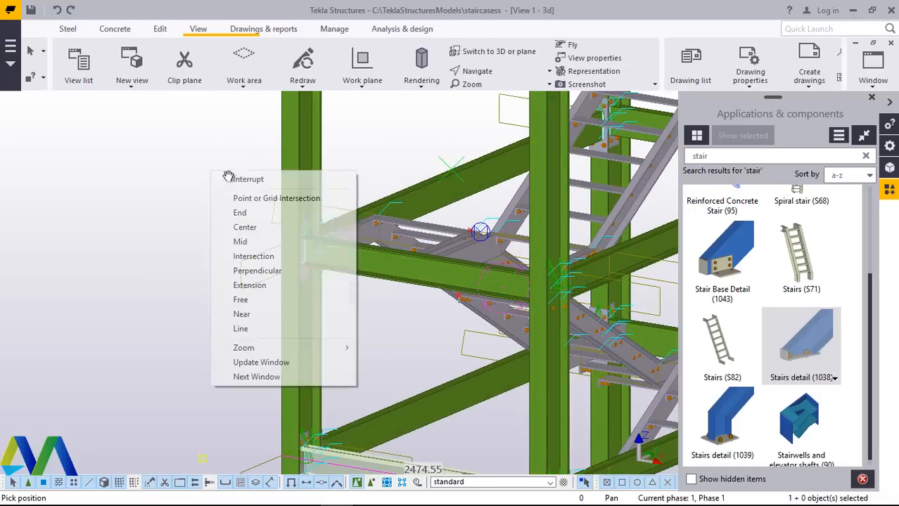
{"action": "left_click", "coordinate": [239, 178]}
{"action": "left_click", "coordinate": [872, 98]}
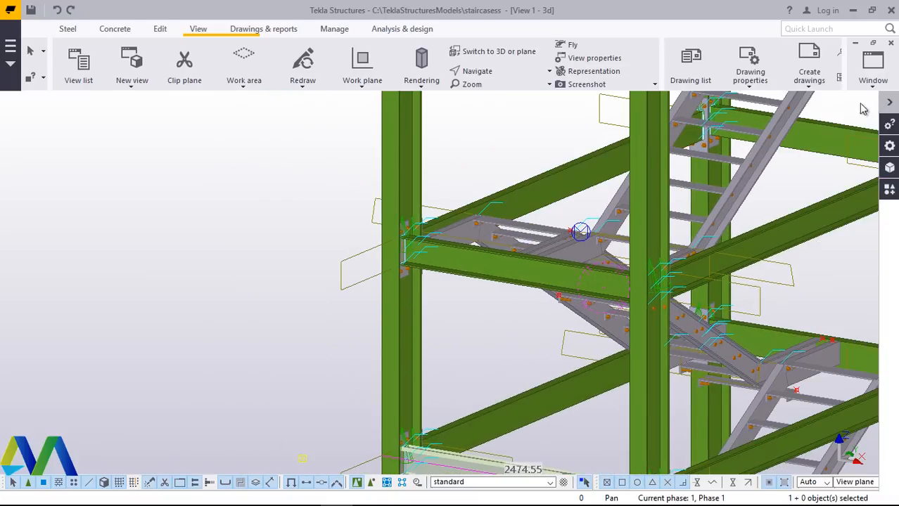
Examine all three stair flights and both beam levels in the full frame, returning to the original viewing side.
{"action": "scroll", "coordinate": [233, 300], "scroll_direction": "down", "scroll_amount": 5}
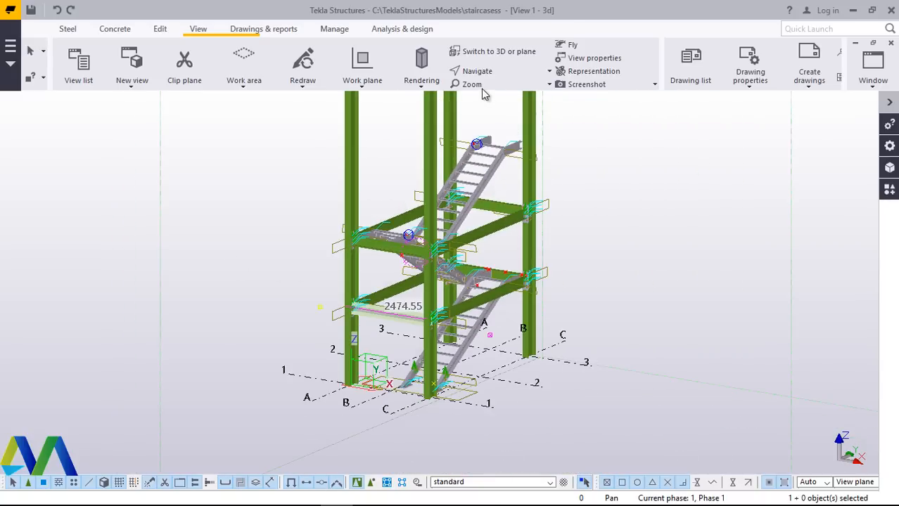
{"action": "left_click", "coordinate": [482, 73]}
{"action": "left_click", "coordinate": [484, 97]}
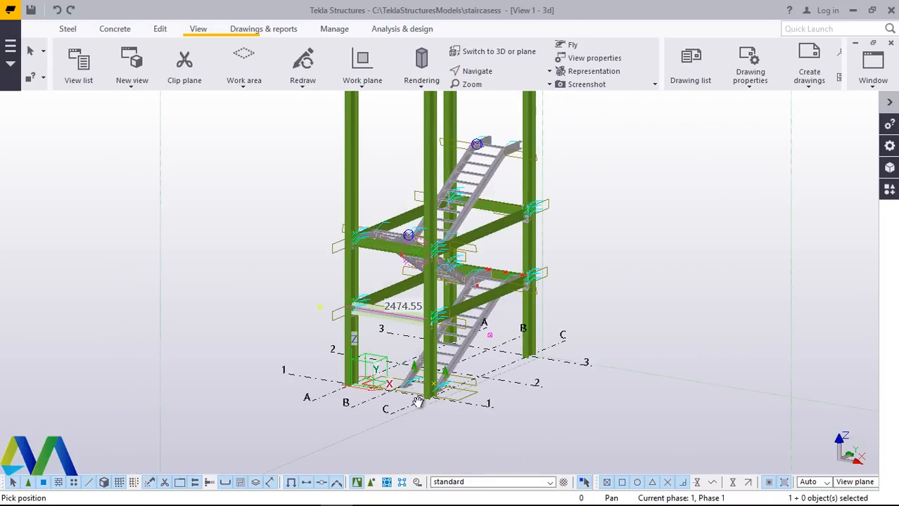
{"action": "left_click_drag", "start_coordinate": [434, 372], "coordinate": [612, 367]}
{"action": "scroll", "coordinate": [405, 175], "scroll_direction": "up", "scroll_amount": 5}
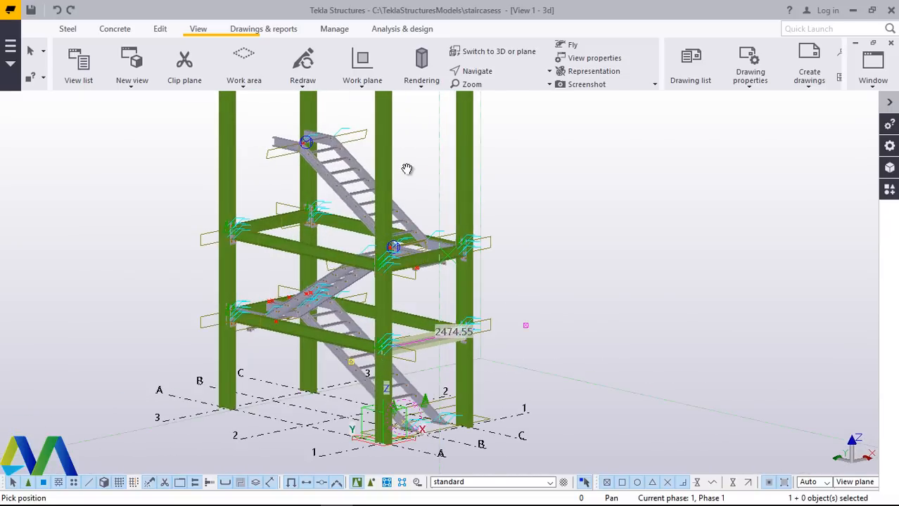
{"action": "right_click", "coordinate": [570, 151]}
{"action": "middle_click", "coordinate": [457, 242]}
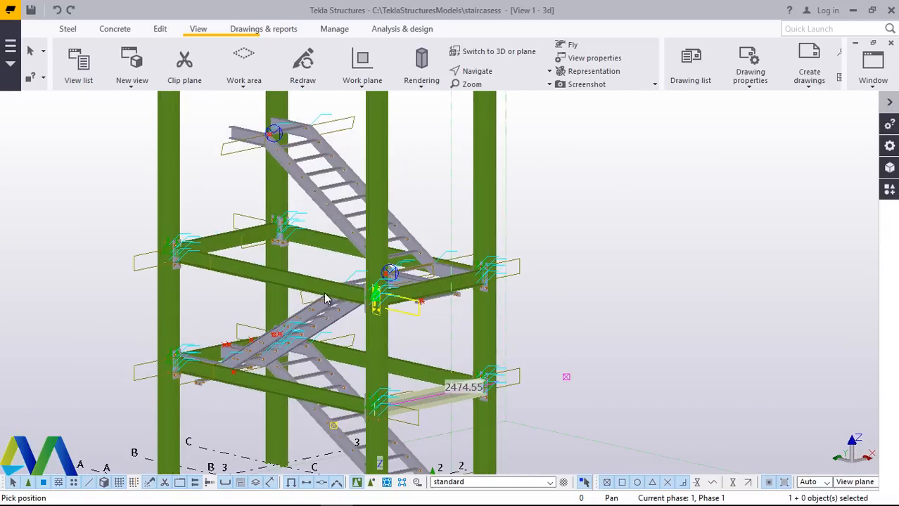
{"action": "scroll", "coordinate": [374, 298], "scroll_direction": "up", "scroll_amount": 2}
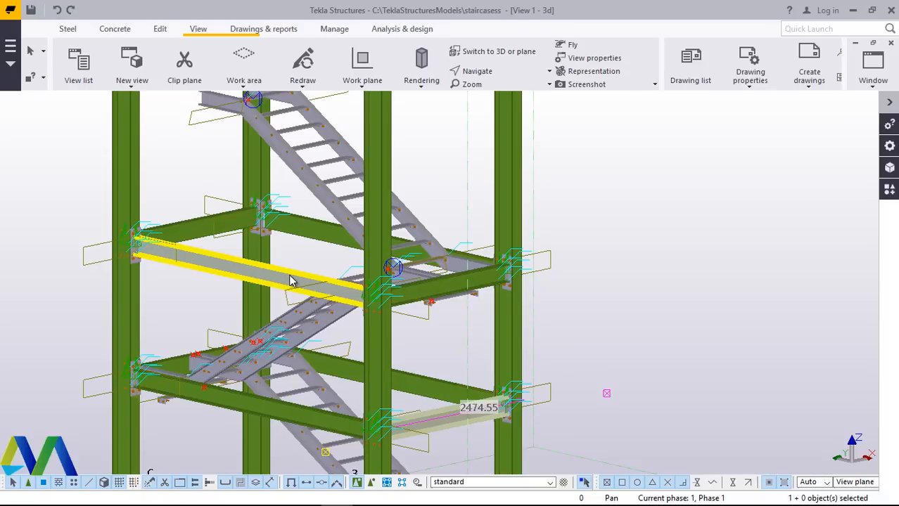
{"action": "left_click", "coordinate": [291, 279]}
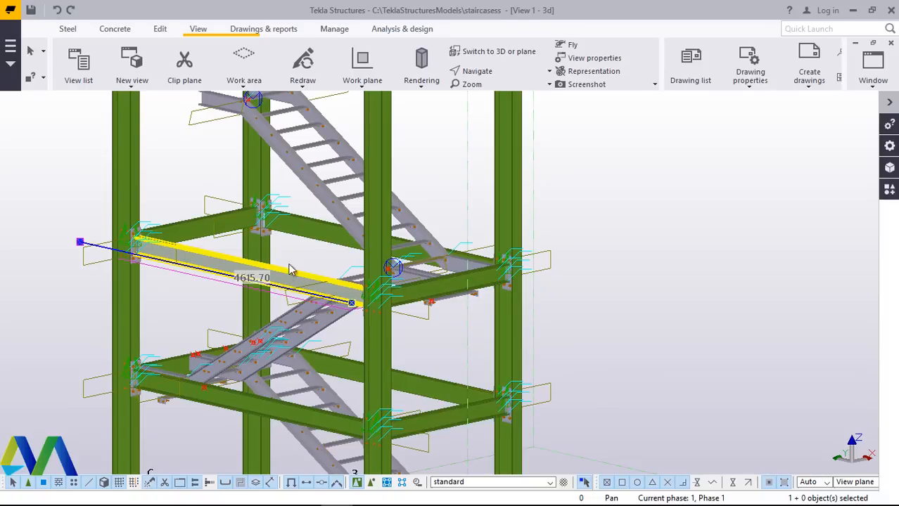
{"action": "left_click", "coordinate": [192, 226], "text": "ctrl"}
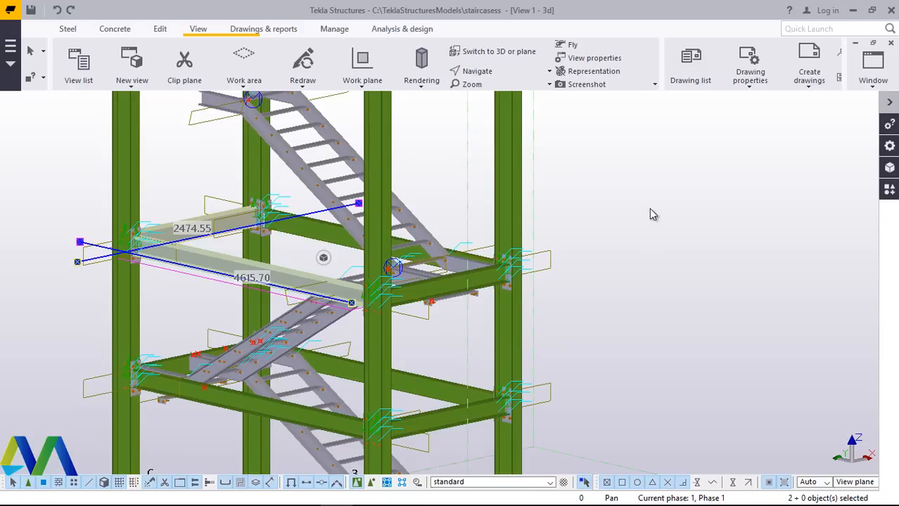
{"action": "left_click", "coordinate": [670, 201]}
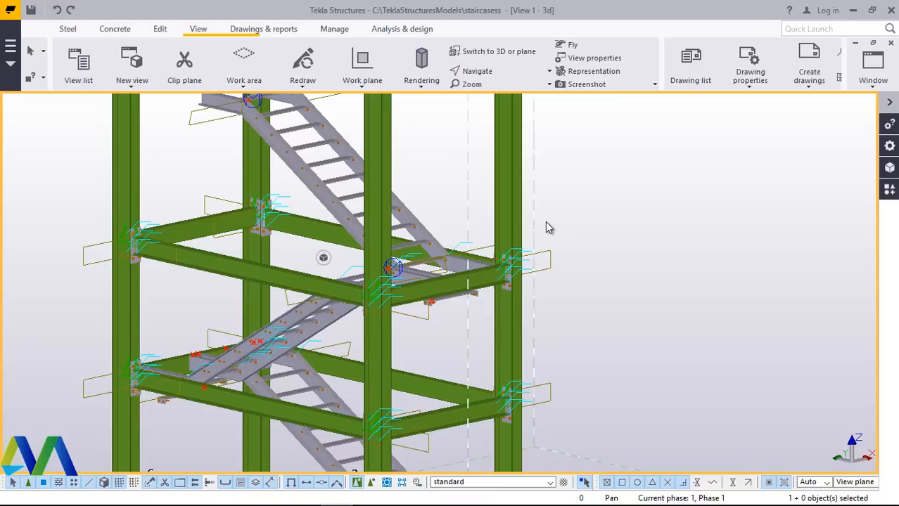
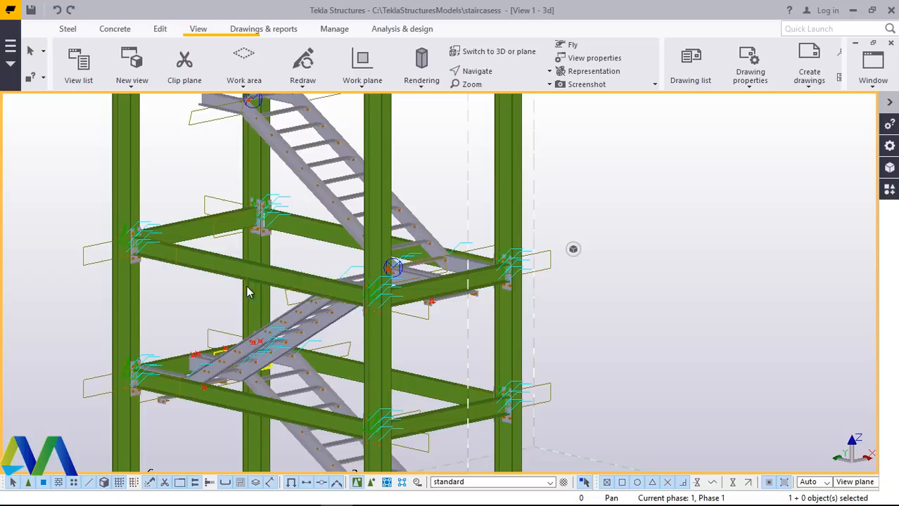
Try to select all four perimeter beams of the upper level together.
{"action": "left_click", "coordinate": [432, 296]}
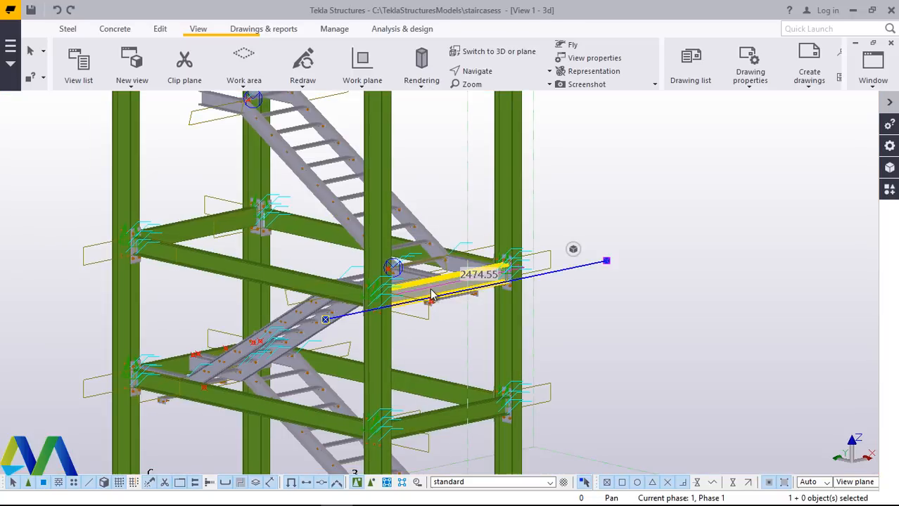
{"action": "left_click", "coordinate": [221, 268], "text": "shift"}
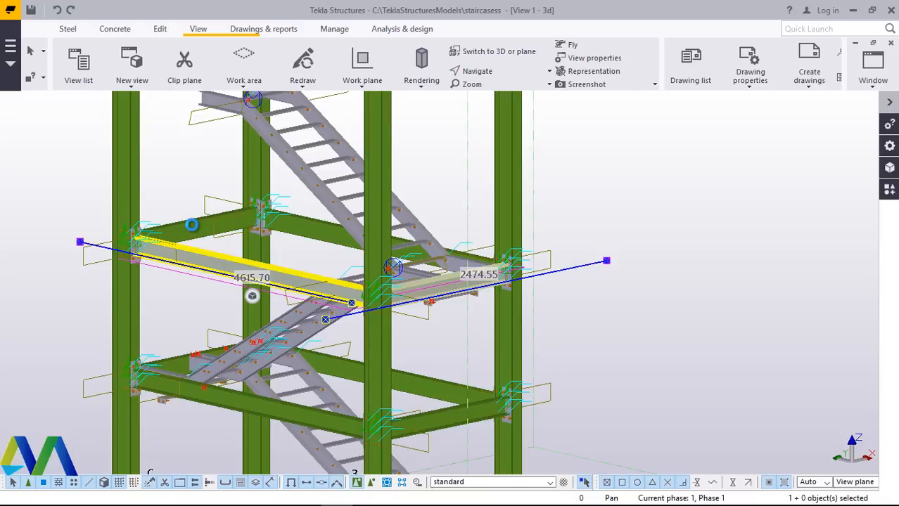
{"action": "left_click", "coordinate": [195, 231], "text": "shift"}
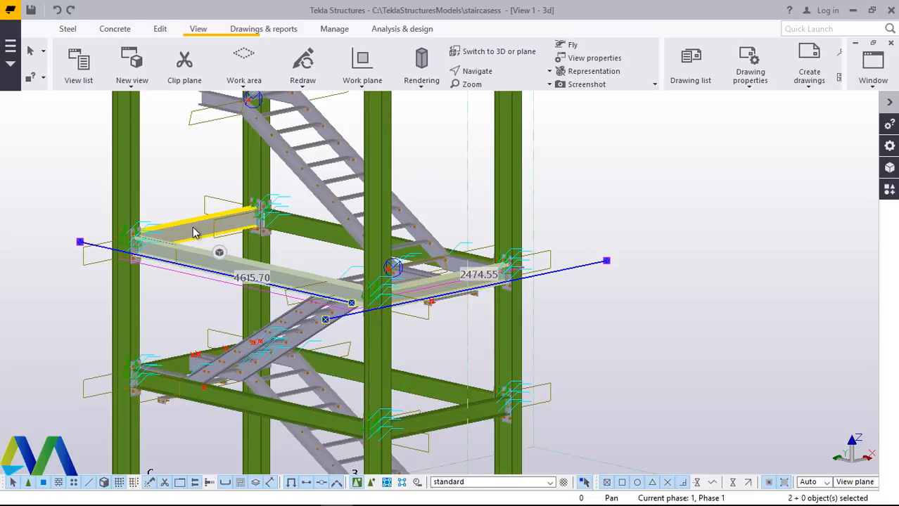
{"action": "left_click", "coordinate": [301, 230]}
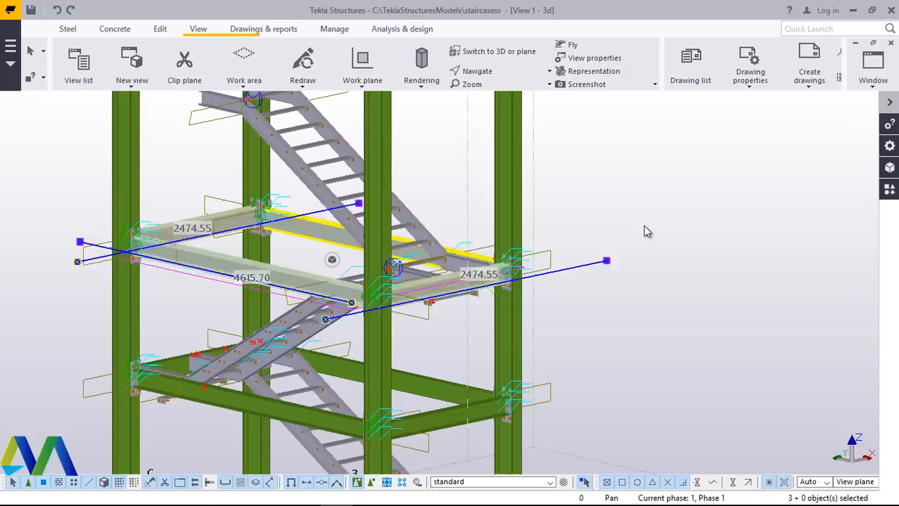
{"action": "right_click", "coordinate": [642, 174]}
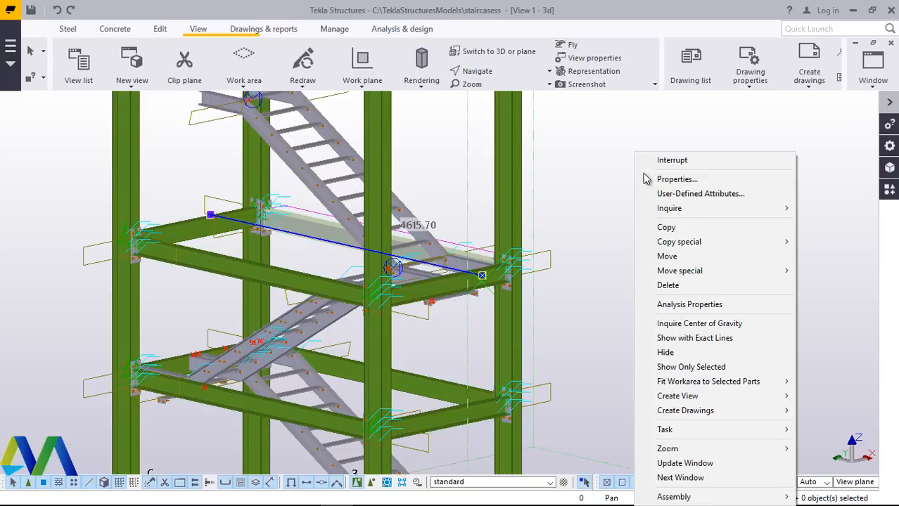
{"action": "left_click", "coordinate": [666, 227]}
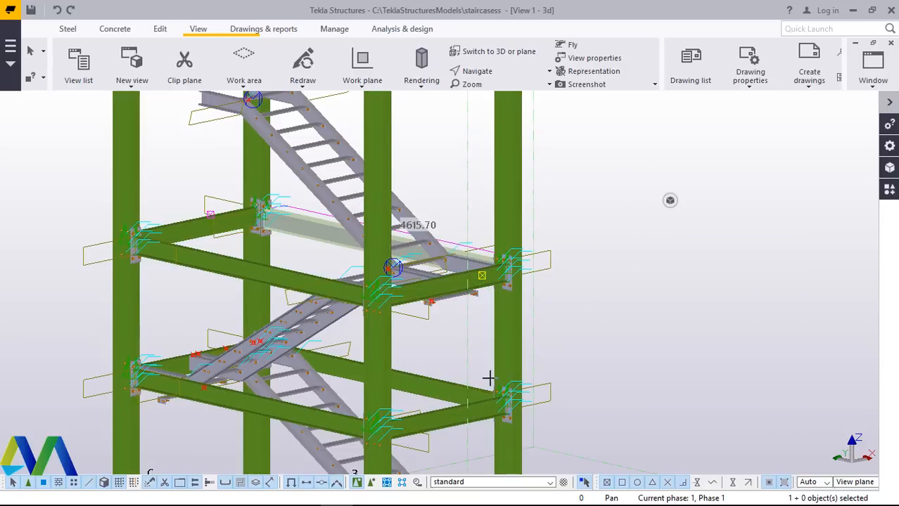
{"action": "scroll", "coordinate": [462, 420], "scroll_direction": "up", "scroll_amount": 2}
{"action": "scroll", "coordinate": [467, 418], "scroll_direction": "up", "scroll_amount": 2}
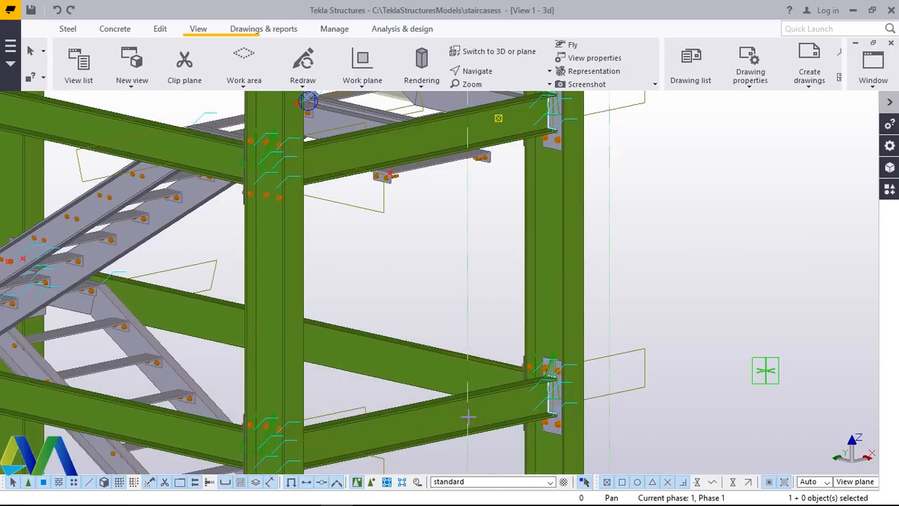
{"action": "scroll", "coordinate": [450, 338], "scroll_direction": "down", "scroll_amount": 2}
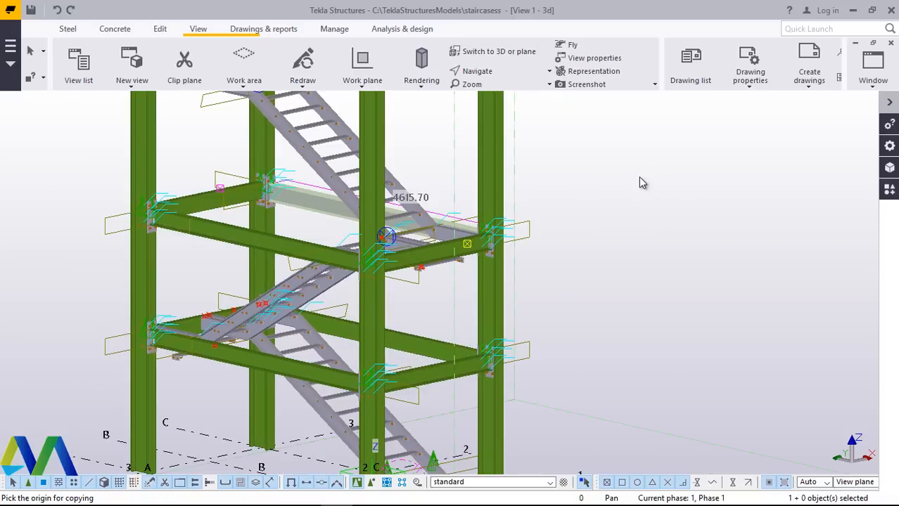
{"action": "right_click", "coordinate": [642, 183]}
{"action": "left_click", "coordinate": [657, 161]}
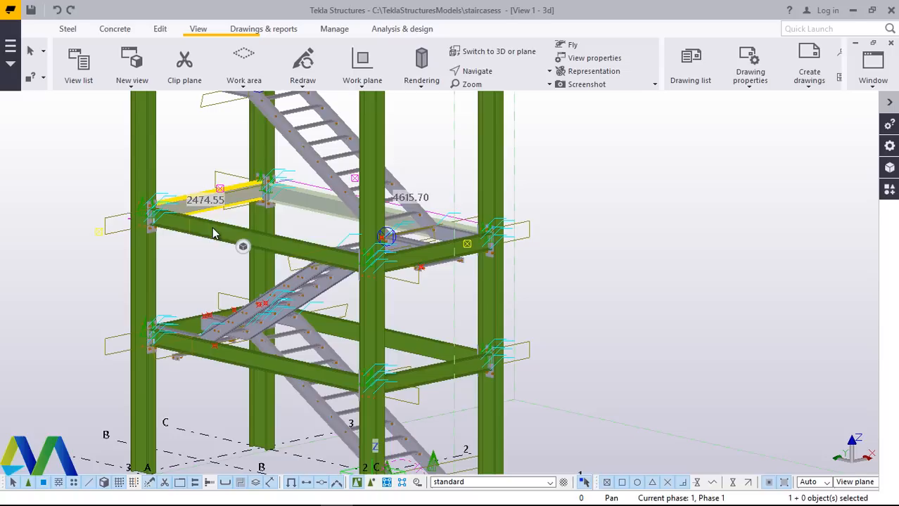
{"action": "left_click", "coordinate": [239, 239]}
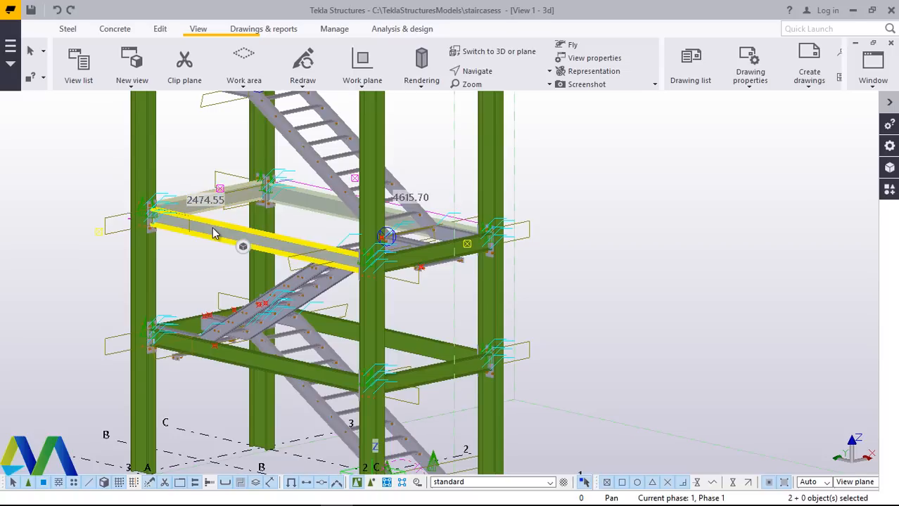
{"action": "left_click", "coordinate": [417, 264], "text": "shift"}
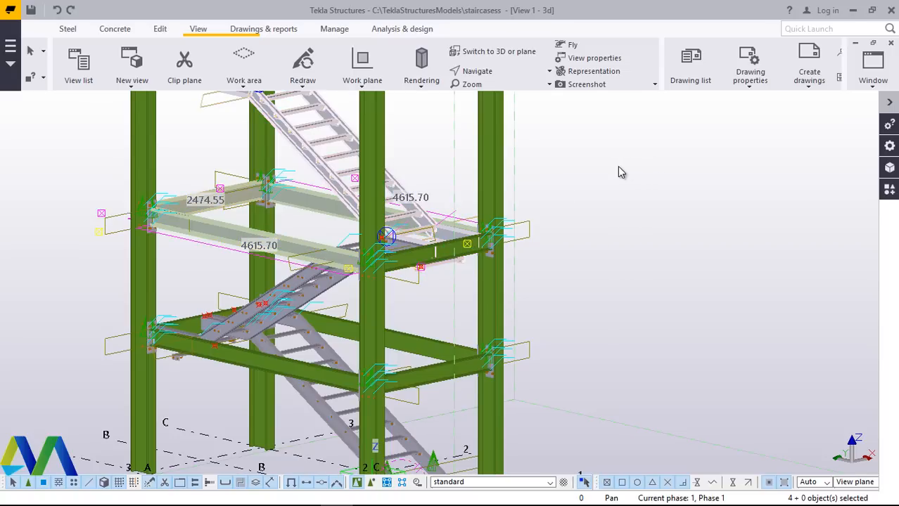
{"action": "left_click", "coordinate": [589, 172]}
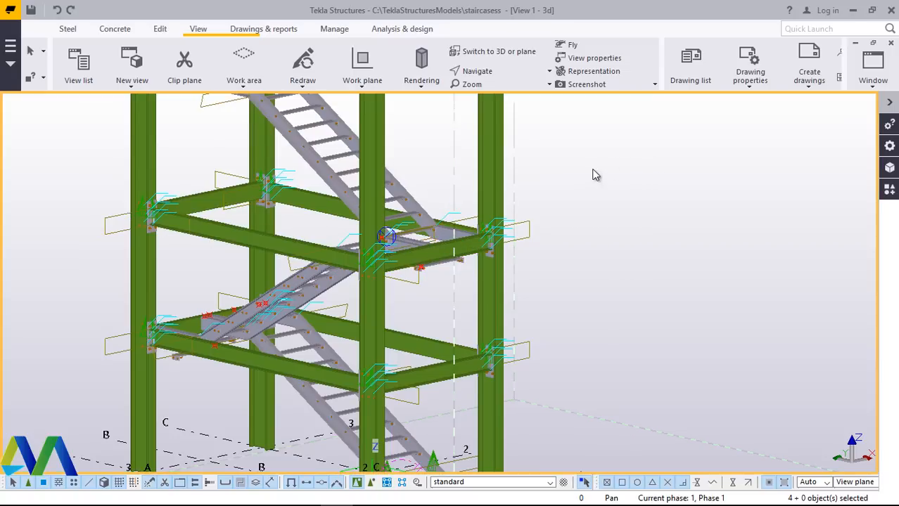
Copy the four upper-level perimeter beams upward, using the lower short beam's bottom flange edge as origin and the upper short beam's top flange edge as destination.
{"action": "left_click", "coordinate": [204, 204]}
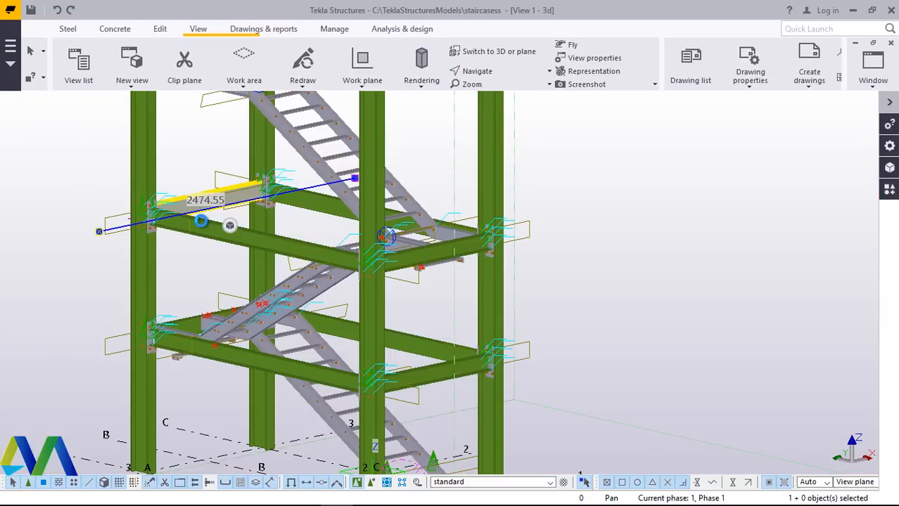
{"action": "left_click", "coordinate": [201, 232], "text": "ctrl"}
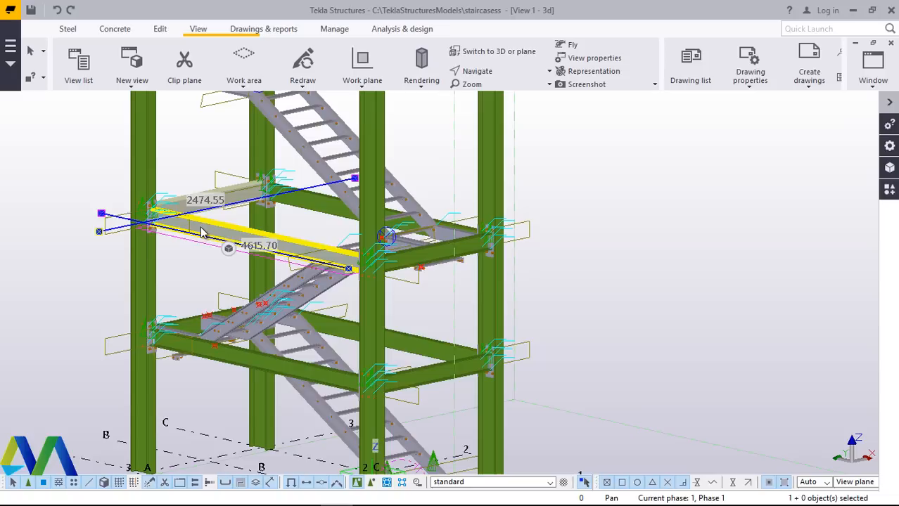
{"action": "left_click", "coordinate": [311, 209], "text": "ctrl"}
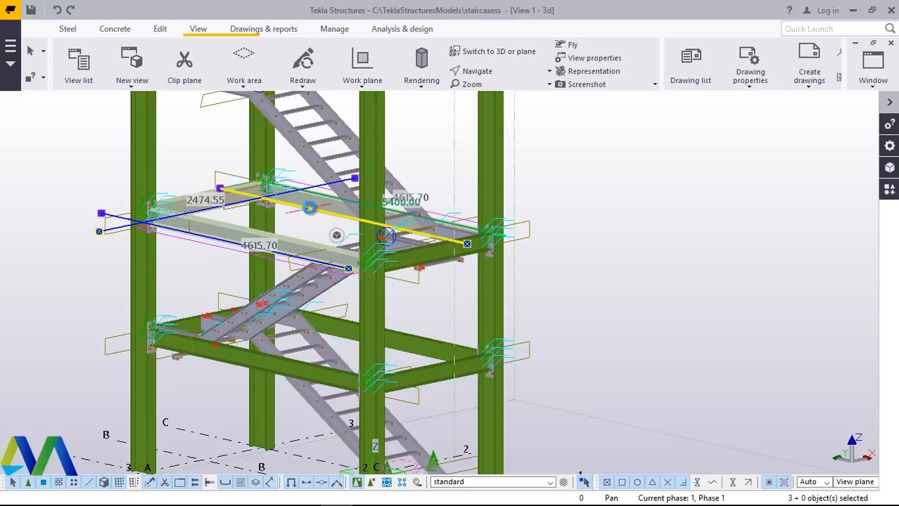
{"action": "left_click", "coordinate": [423, 256], "text": "ctrl"}
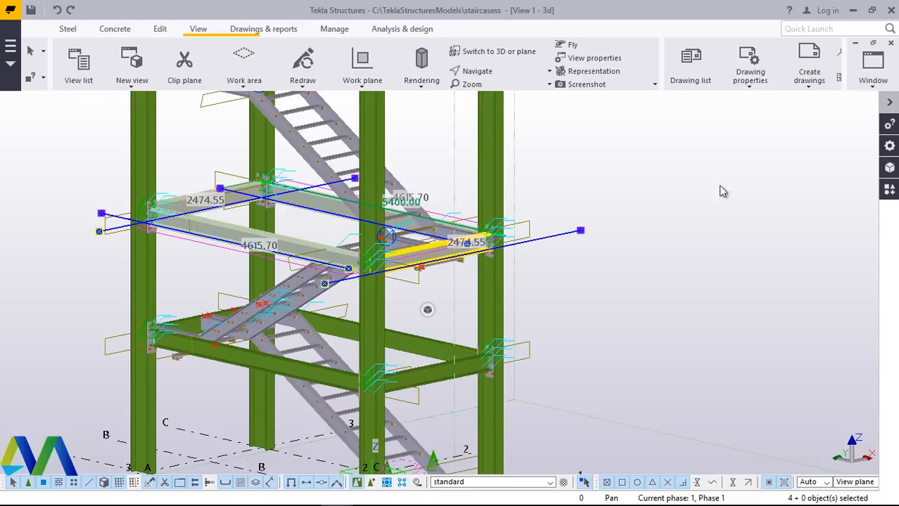
{"action": "right_click", "coordinate": [703, 168]}
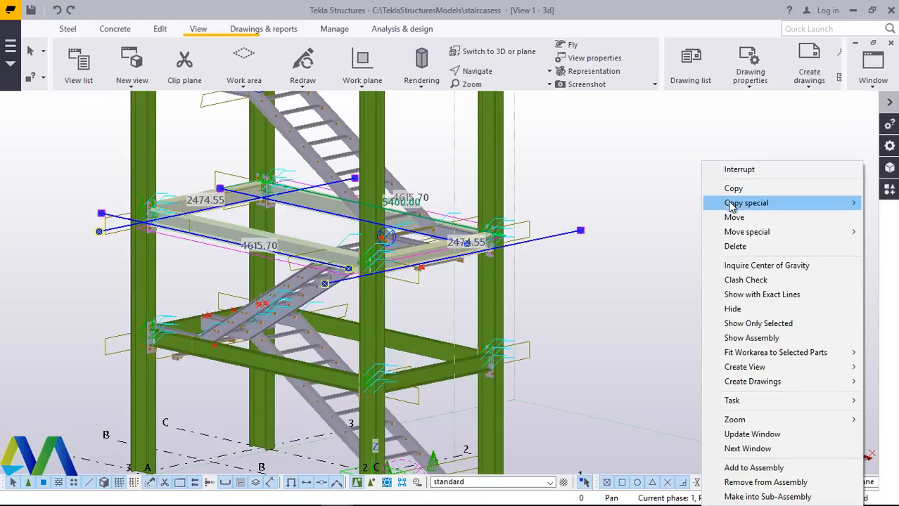
{"action": "left_click", "coordinate": [733, 188]}
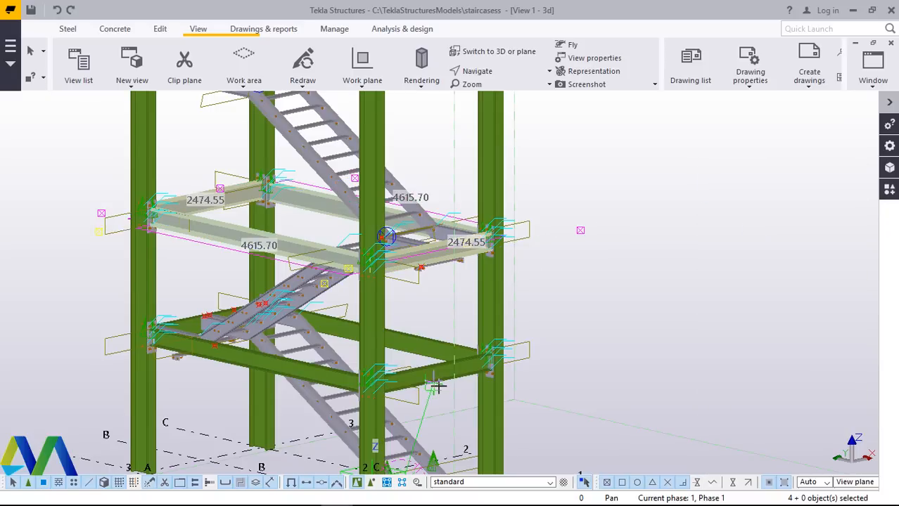
{"action": "scroll", "coordinate": [437, 385], "scroll_direction": "up", "scroll_amount": 5}
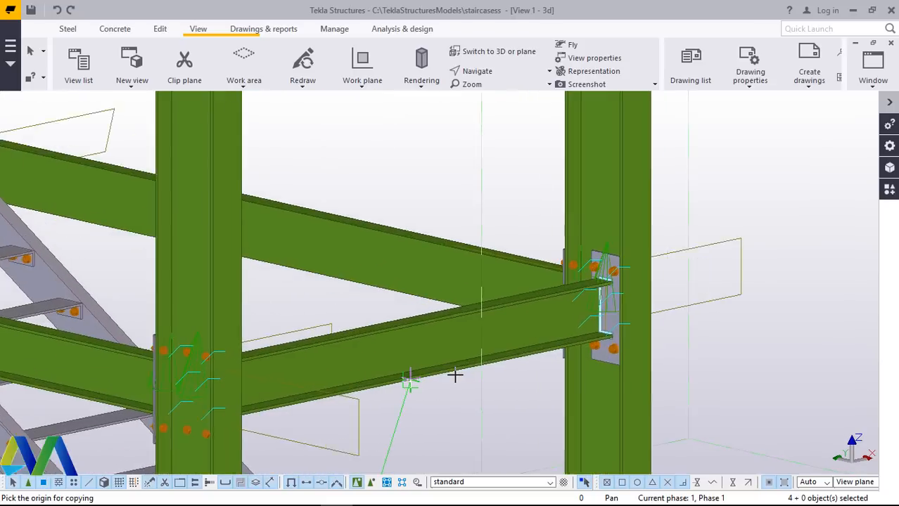
{"action": "scroll", "coordinate": [457, 373], "scroll_direction": "up", "scroll_amount": 4}
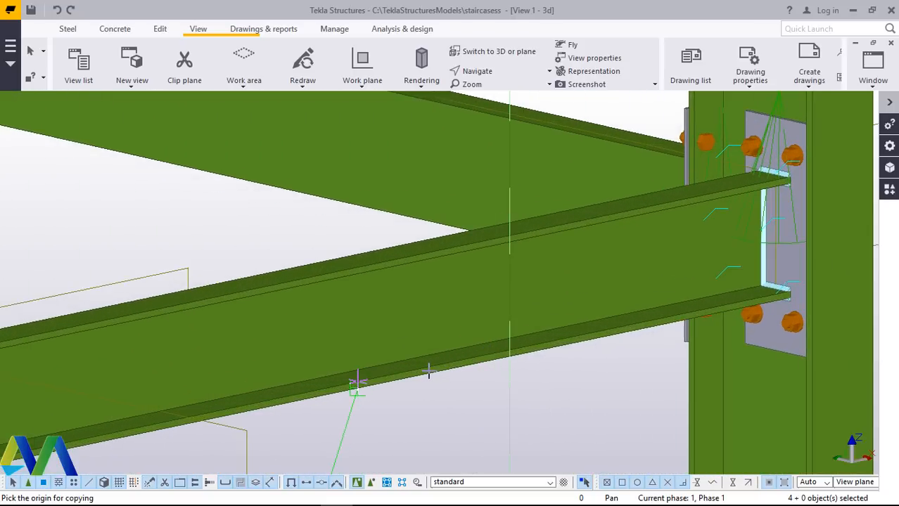
{"action": "scroll", "coordinate": [428, 373], "scroll_direction": "up", "scroll_amount": 1}
{"action": "scroll", "coordinate": [340, 393], "scroll_direction": "up", "scroll_amount": 2}
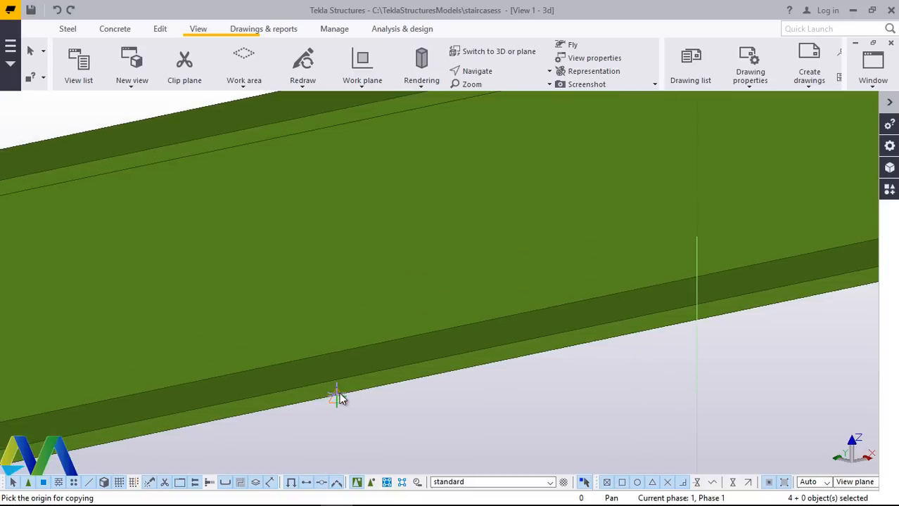
{"action": "left_click", "coordinate": [381, 395]}
{"action": "scroll", "coordinate": [383, 401], "scroll_direction": "down", "scroll_amount": 5}
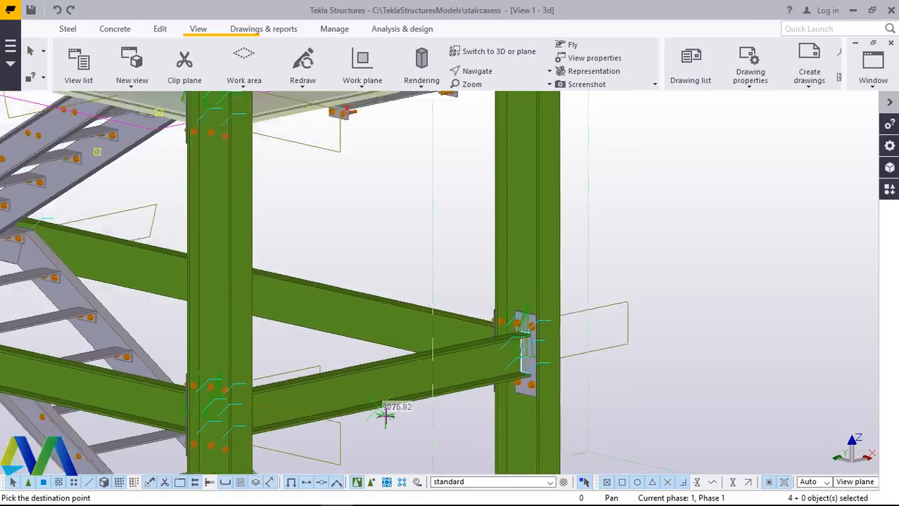
{"action": "scroll", "coordinate": [386, 415], "scroll_direction": "down", "scroll_amount": 3}
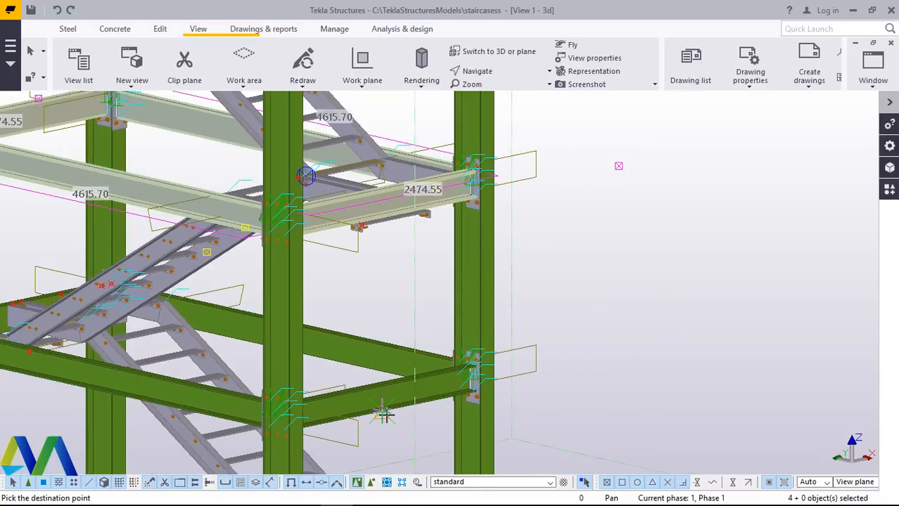
{"action": "scroll", "coordinate": [406, 201], "scroll_direction": "up", "scroll_amount": 6}
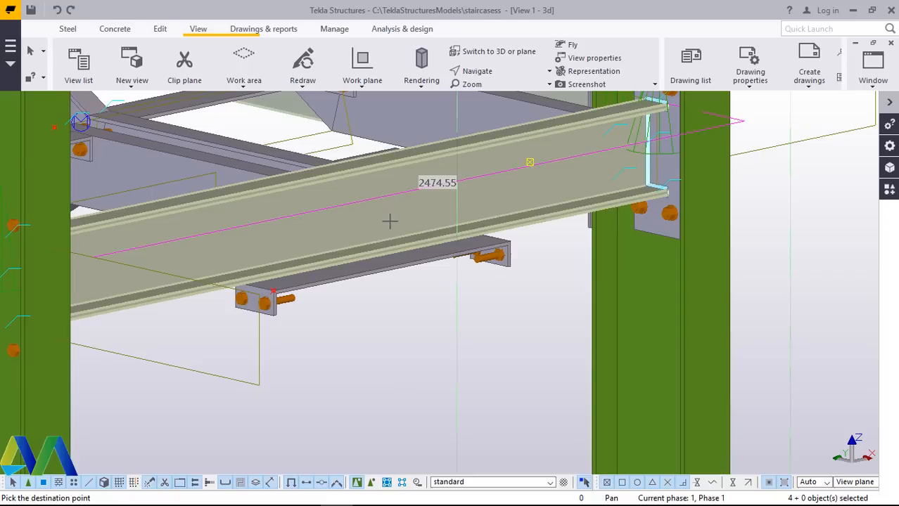
{"action": "scroll", "coordinate": [367, 259], "scroll_direction": "up", "scroll_amount": 1}
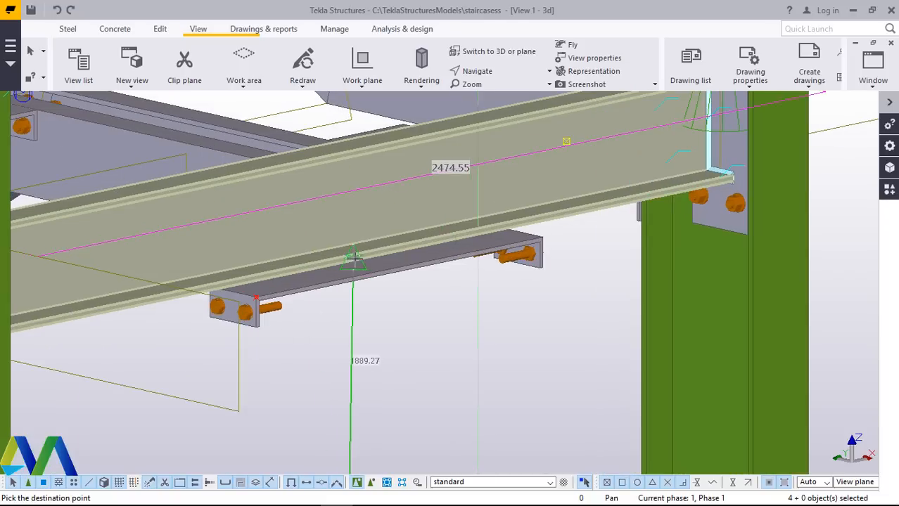
{"action": "left_click", "coordinate": [344, 157]}
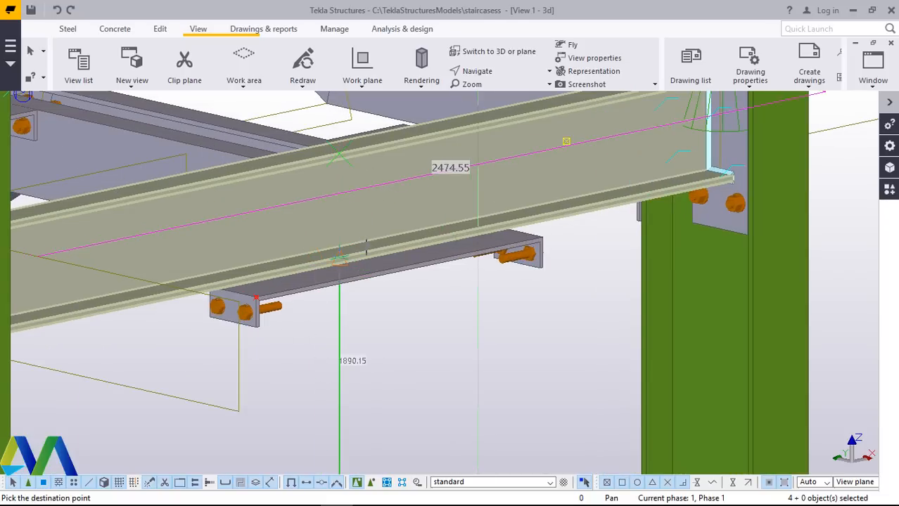
Check the copied beam level against the third flight's upper landing, end the copy command and undo the copy.
{"action": "scroll", "coordinate": [367, 262], "scroll_direction": "down", "scroll_amount": 8}
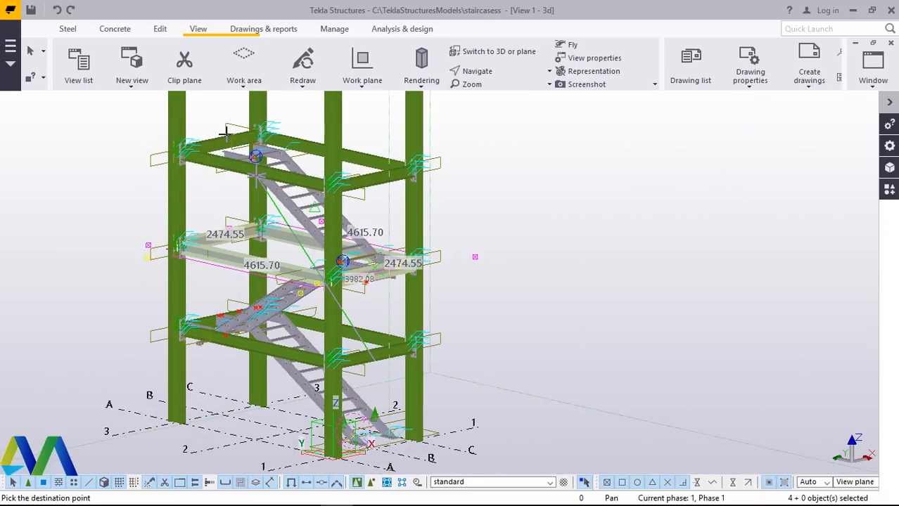
{"action": "scroll", "coordinate": [222, 139], "scroll_direction": "up", "scroll_amount": 3}
{"action": "scroll", "coordinate": [220, 140], "scroll_direction": "up", "scroll_amount": 3}
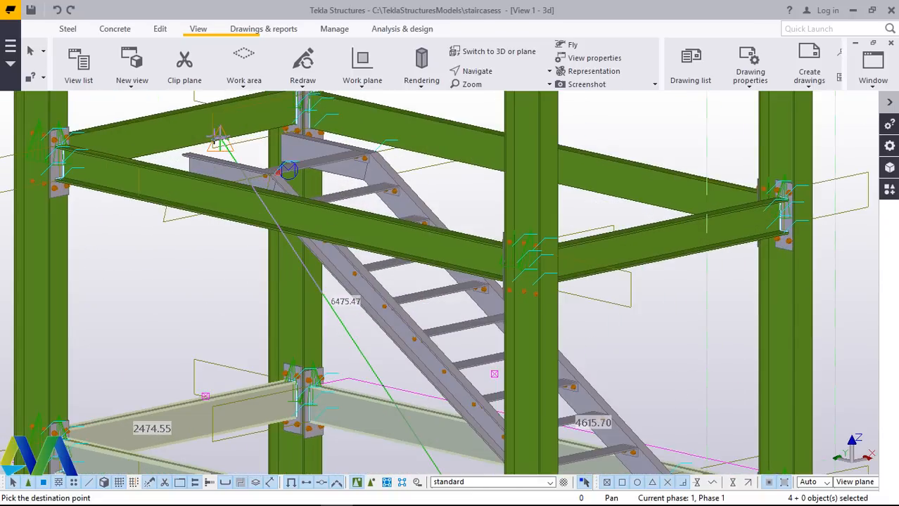
{"action": "scroll", "coordinate": [217, 140], "scroll_direction": "down", "scroll_amount": 6}
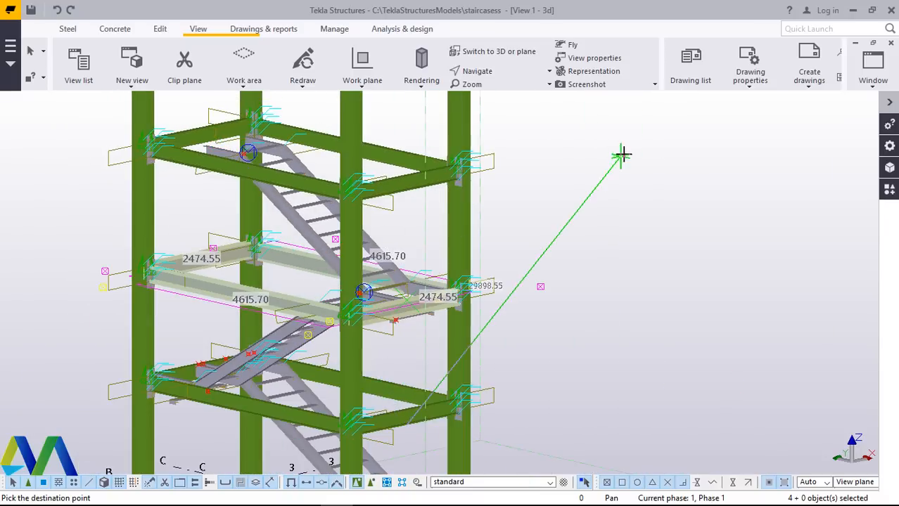
{"action": "right_click", "coordinate": [622, 153]}
{"action": "left_click", "coordinate": [633, 162]}
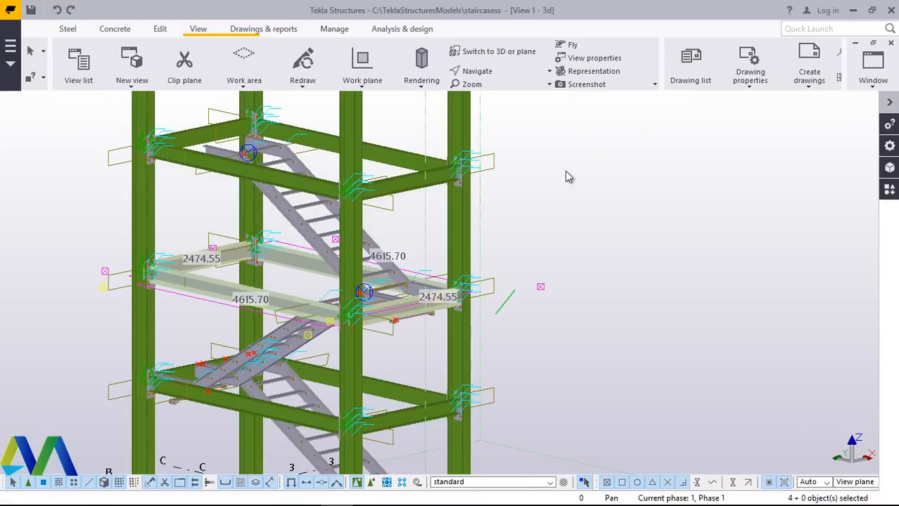
{"action": "left_click", "coordinate": [57, 11]}
{"action": "left_click", "coordinate": [58, 11]}
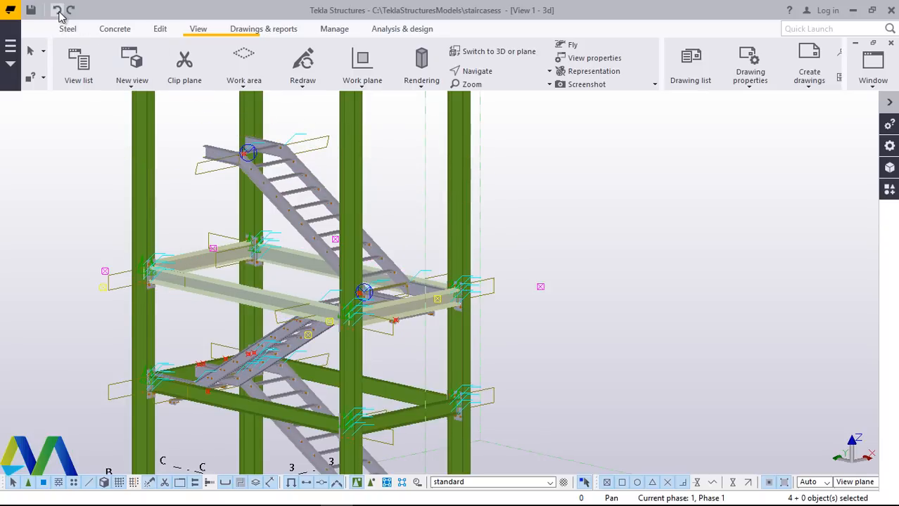
Select the four perimeter beams of the upper level together, two long side beams and two short end beams.
{"action": "left_click", "coordinate": [230, 295]}
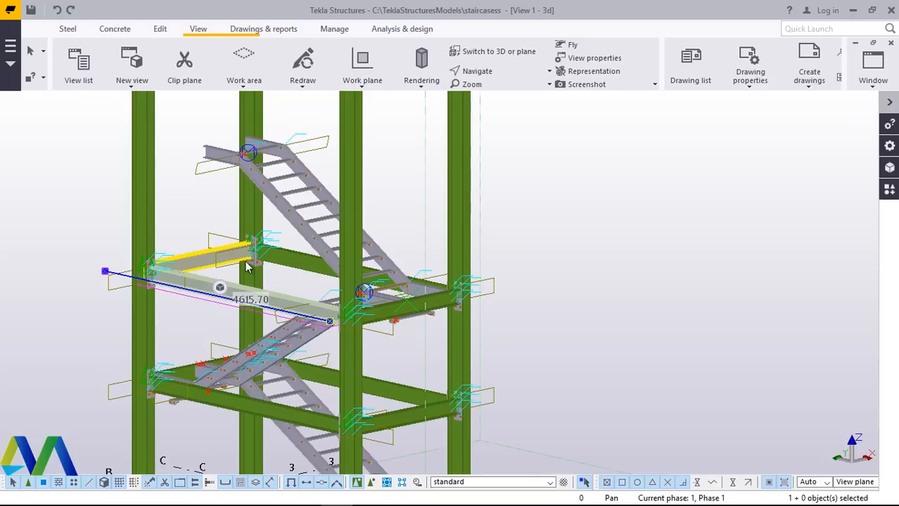
{"action": "left_click", "coordinate": [295, 260]}
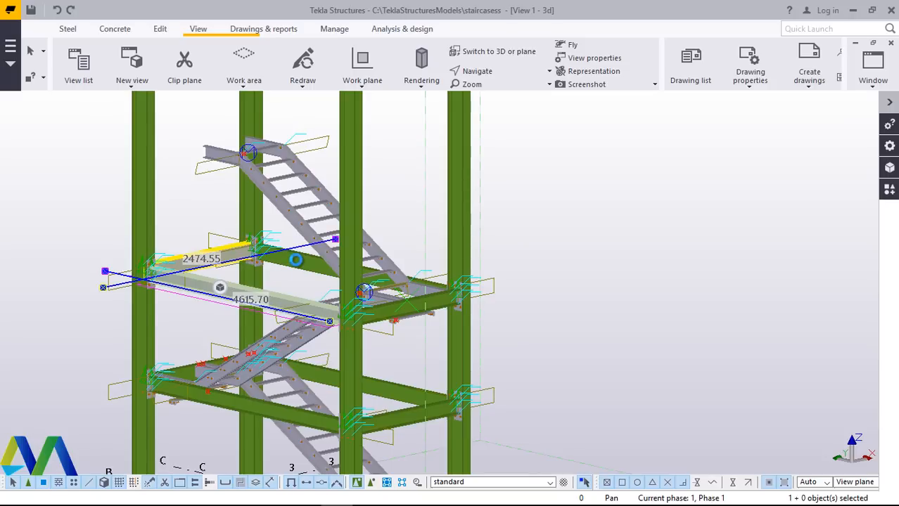
{"action": "left_click", "coordinate": [298, 272]}
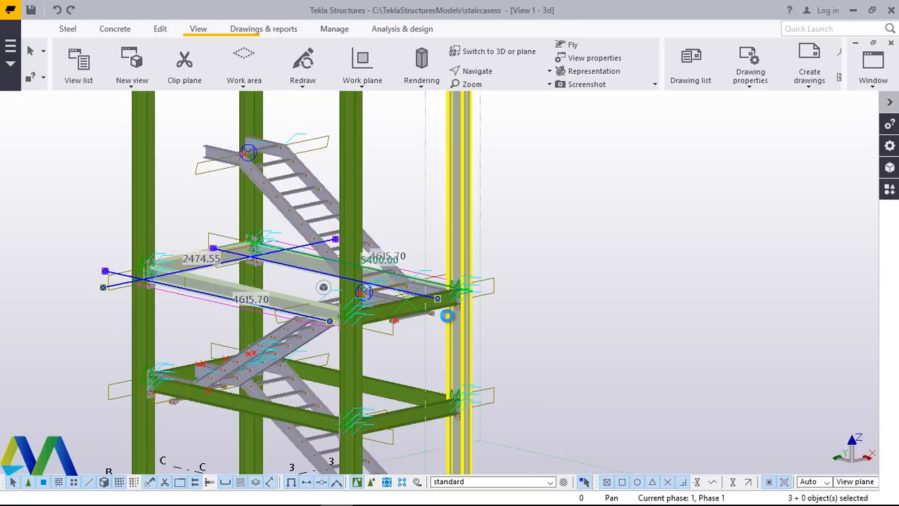
{"action": "scroll", "coordinate": [443, 318], "scroll_direction": "up", "scroll_amount": 5}
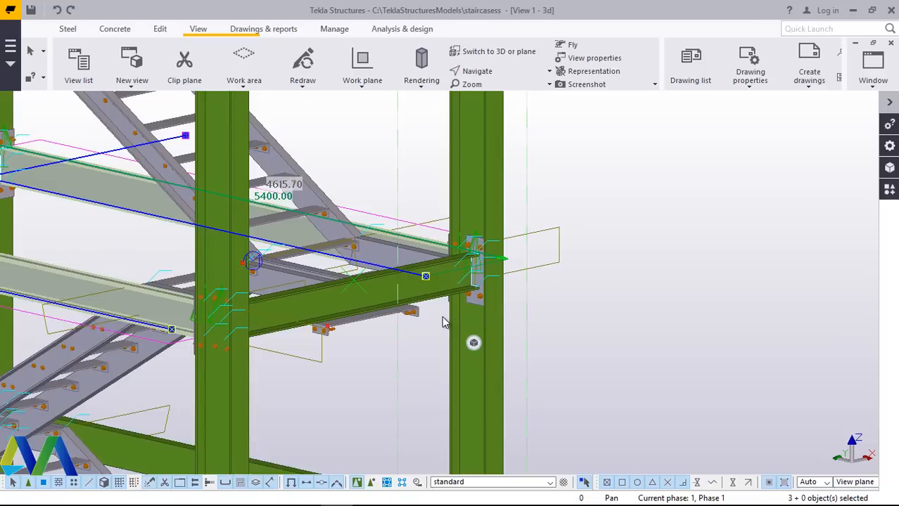
{"action": "scroll", "coordinate": [450, 323], "scroll_direction": "up", "scroll_amount": 2}
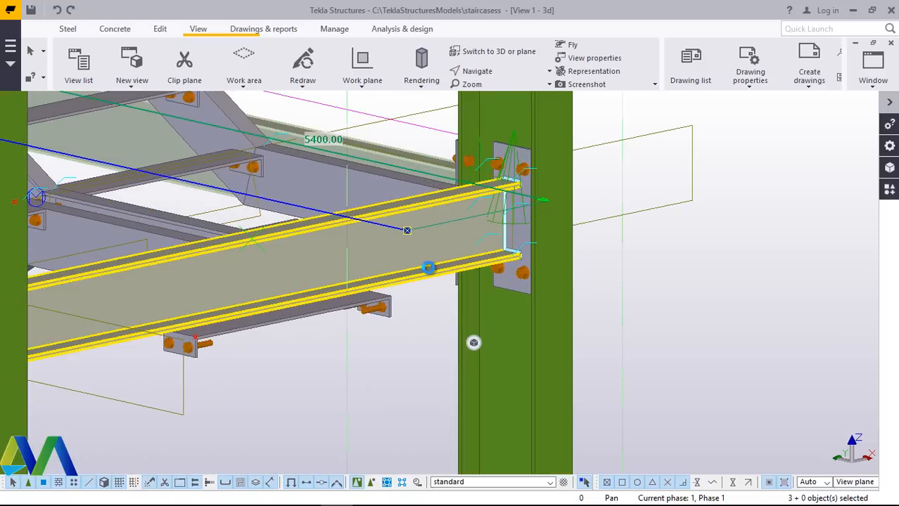
{"action": "left_click", "coordinate": [444, 308]}
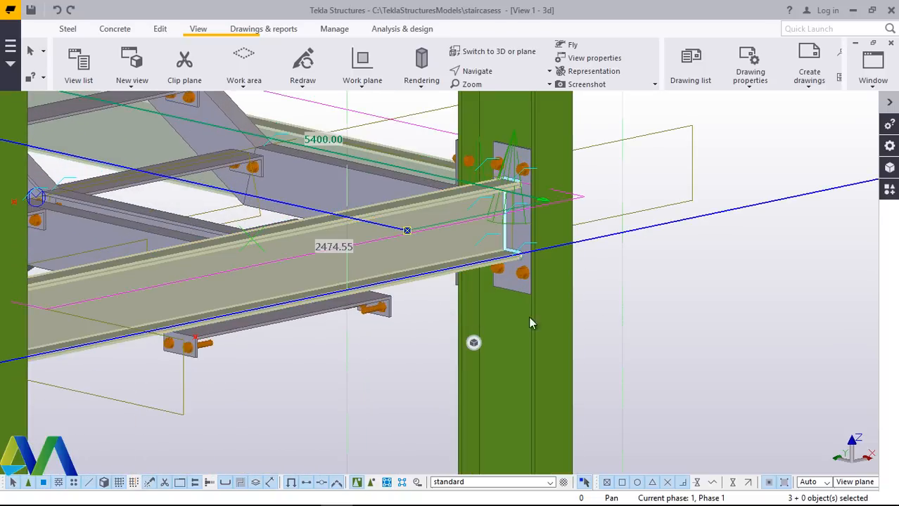
{"action": "right_click", "coordinate": [743, 284]}
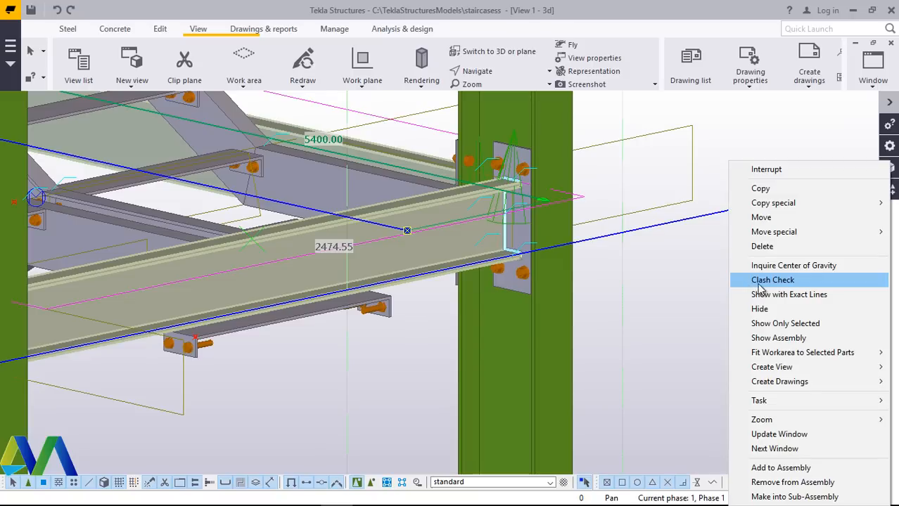
{"action": "left_click", "coordinate": [760, 188]}
{"action": "scroll", "coordinate": [241, 239], "scroll_direction": "up", "scroll_amount": 2}
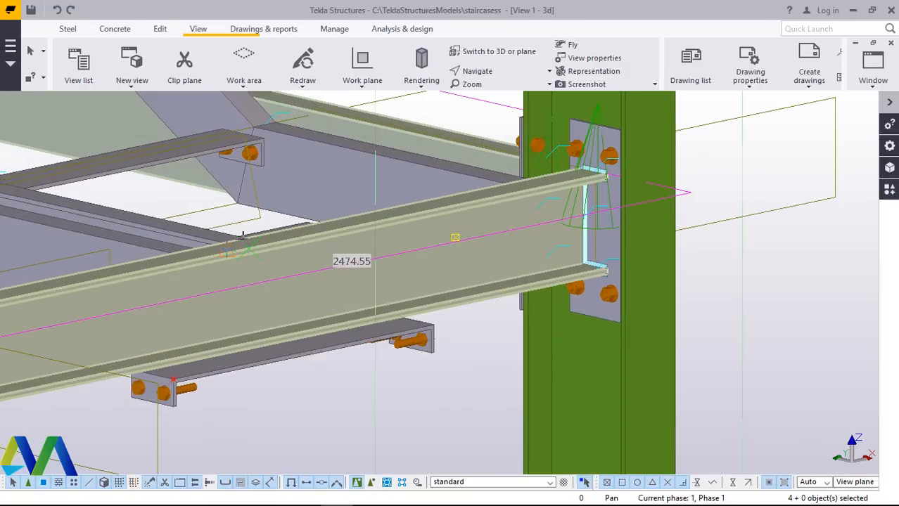
{"action": "scroll", "coordinate": [197, 270], "scroll_direction": "up", "scroll_amount": 3}
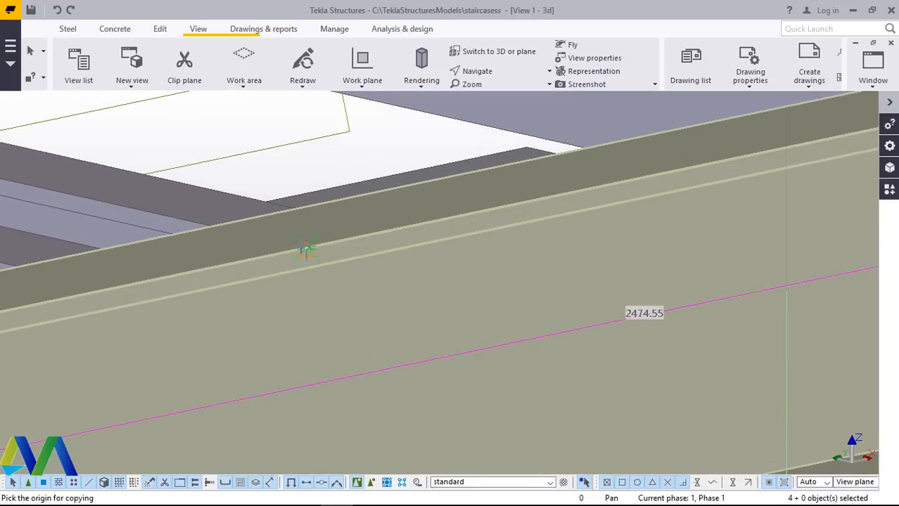
{"action": "left_click", "coordinate": [306, 248]}
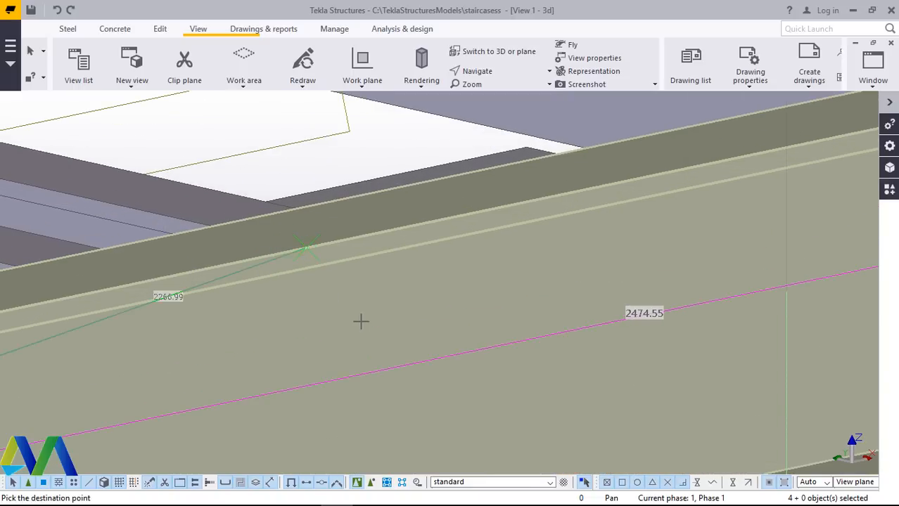
{"action": "scroll", "coordinate": [391, 347], "scroll_direction": "down", "scroll_amount": 5}
{"action": "scroll", "coordinate": [407, 359], "scroll_direction": "down", "scroll_amount": 4}
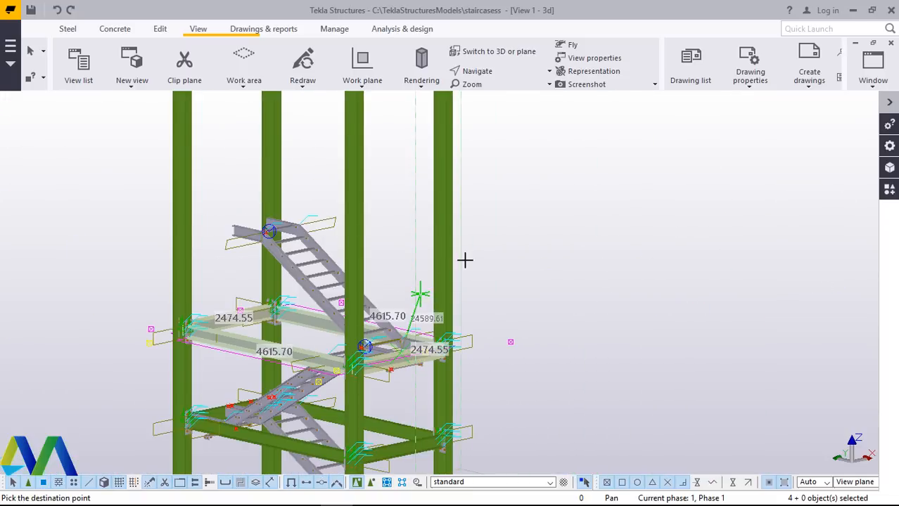
{"action": "right_click", "coordinate": [557, 197]}
{"action": "left_click", "coordinate": [581, 210]}
Copy the four selected beams upward, using the lower short beam's top flange edge as origin and the upper short beam's top flange edge as destination.
{"action": "right_click", "coordinate": [625, 161]}
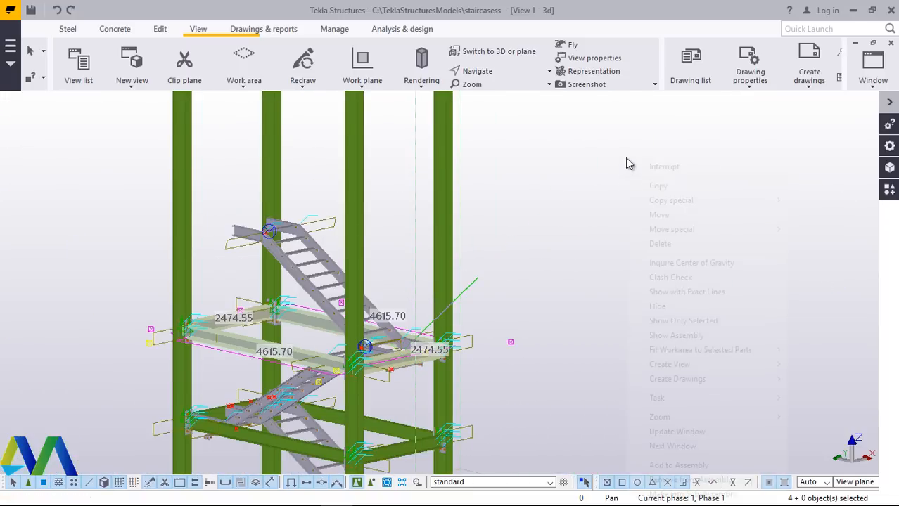
{"action": "left_click", "coordinate": [661, 186]}
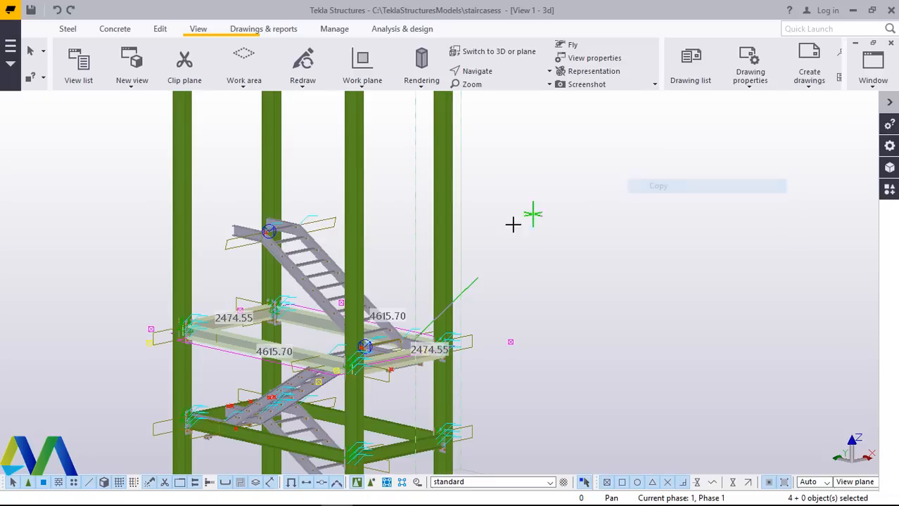
{"action": "scroll", "coordinate": [447, 161], "scroll_direction": "down", "scroll_amount": 2}
{"action": "scroll", "coordinate": [439, 302], "scroll_direction": "up", "scroll_amount": 6}
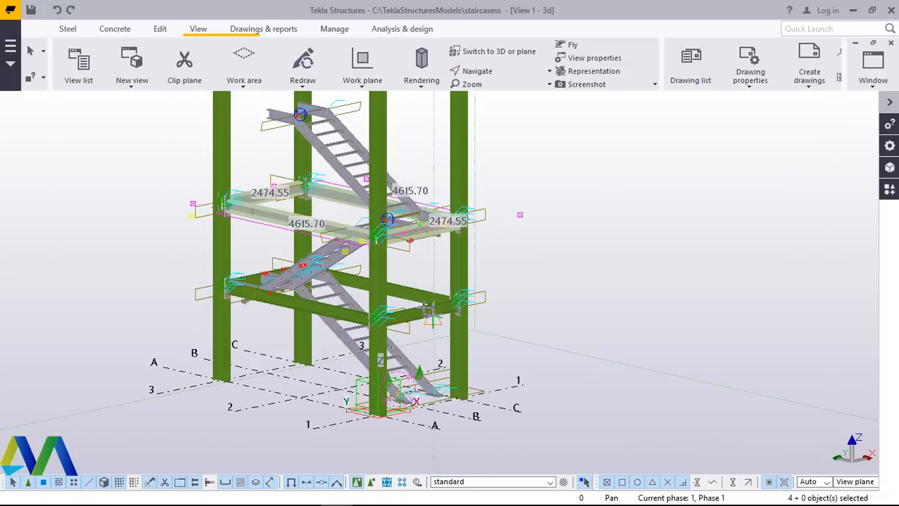
{"action": "scroll", "coordinate": [404, 310], "scroll_direction": "up", "scroll_amount": 8}
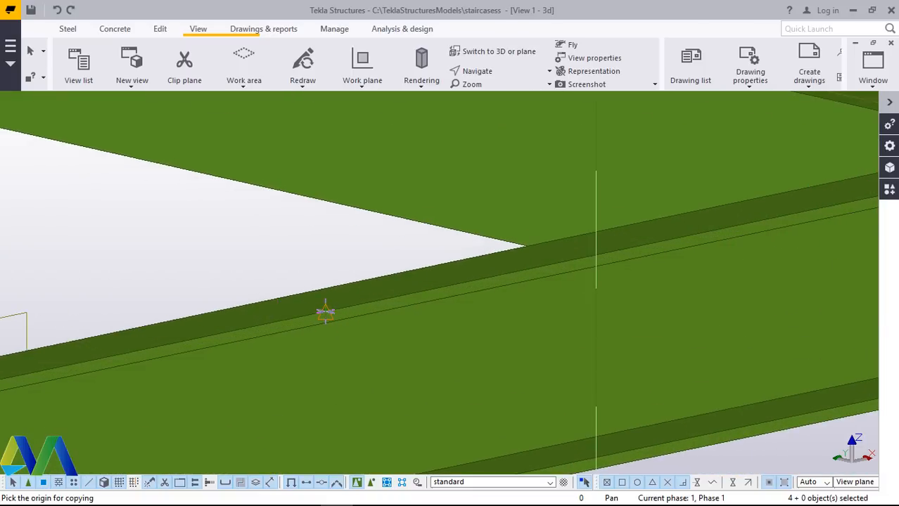
{"action": "left_click", "coordinate": [324, 312]}
{"action": "scroll", "coordinate": [387, 345], "scroll_direction": "down", "scroll_amount": 6}
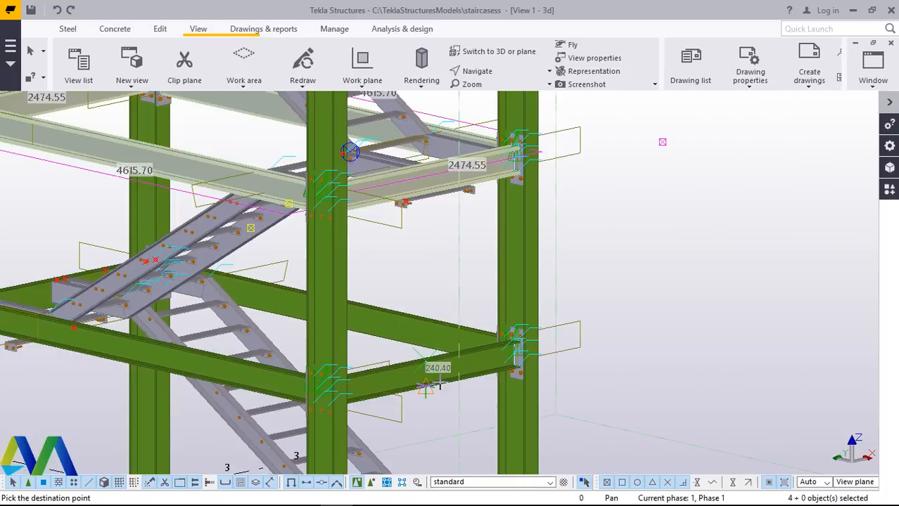
{"action": "scroll", "coordinate": [427, 386], "scroll_direction": "down", "scroll_amount": 4}
{"action": "scroll", "coordinate": [425, 285], "scroll_direction": "up", "scroll_amount": 8}
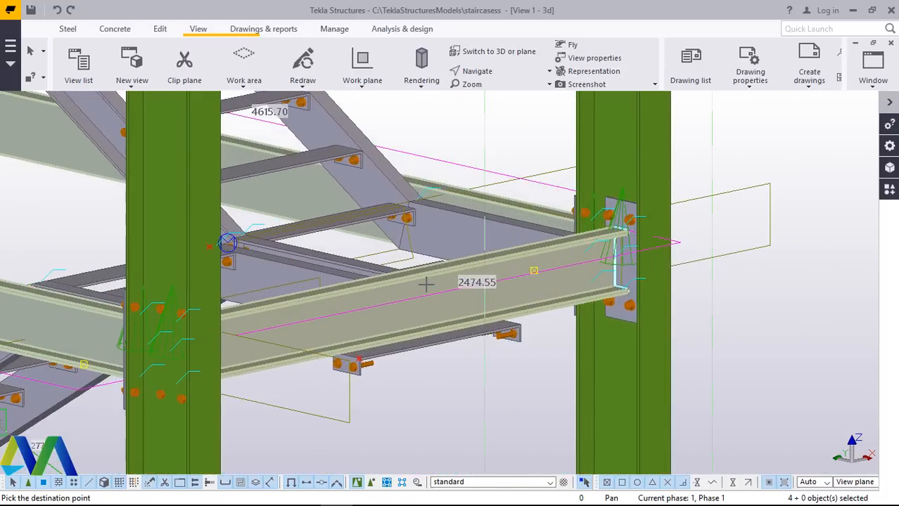
{"action": "scroll", "coordinate": [425, 284], "scroll_direction": "up", "scroll_amount": 8}
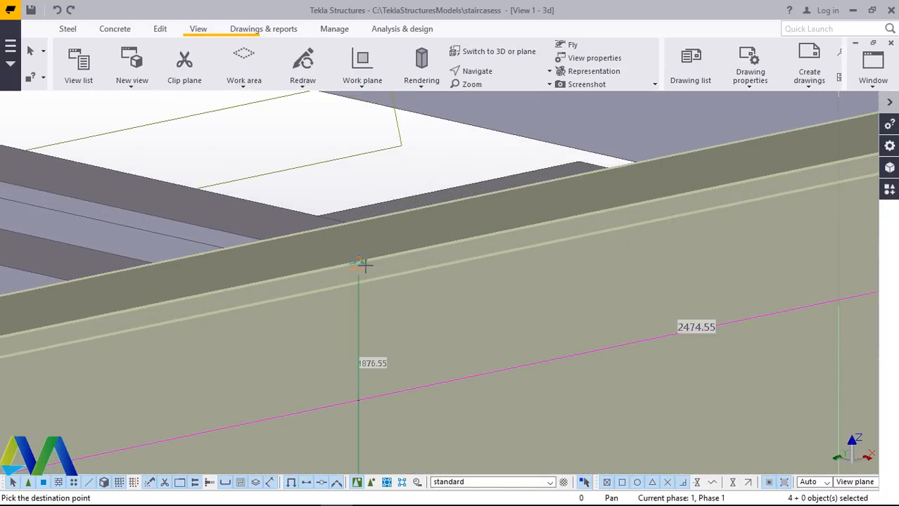
{"action": "left_click", "coordinate": [358, 262]}
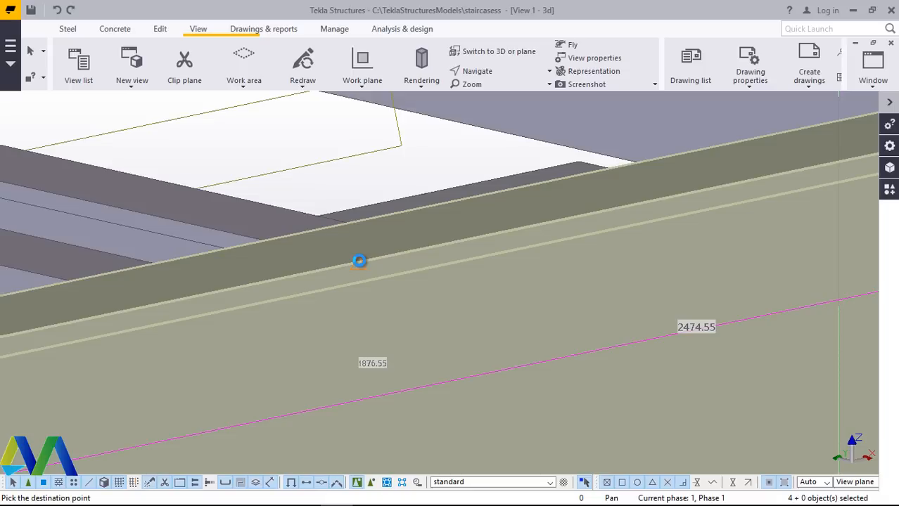
{"action": "right_click", "coordinate": [360, 263]}
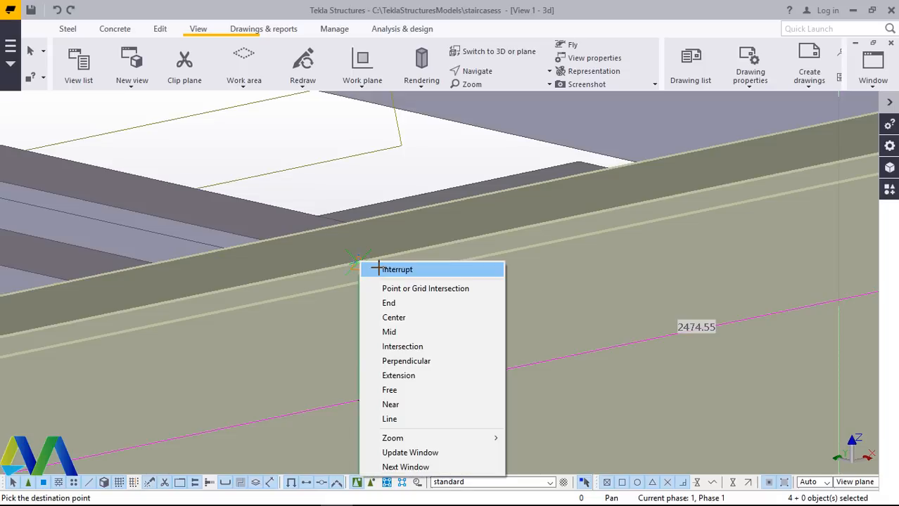
{"action": "left_click", "coordinate": [384, 267]}
Clear the selection and examine how the copied beam level meets the third flight's upper landing stringers.
{"action": "scroll", "coordinate": [423, 280], "scroll_direction": "down", "scroll_amount": 4}
{"action": "scroll", "coordinate": [423, 300], "scroll_direction": "down", "scroll_amount": 8}
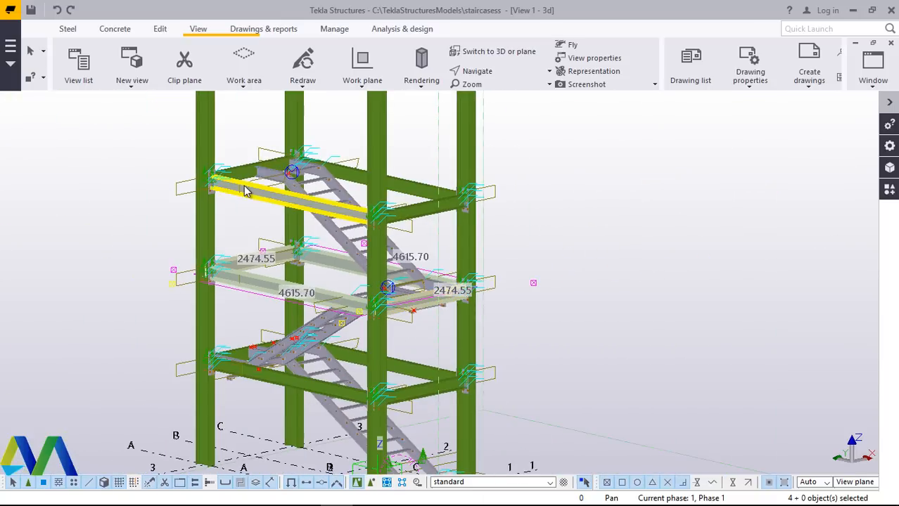
{"action": "scroll", "coordinate": [253, 186], "scroll_direction": "up", "scroll_amount": 1}
{"action": "scroll", "coordinate": [442, 199], "scroll_direction": "down", "scroll_amount": 2}
{"action": "left_click", "coordinate": [654, 196]}
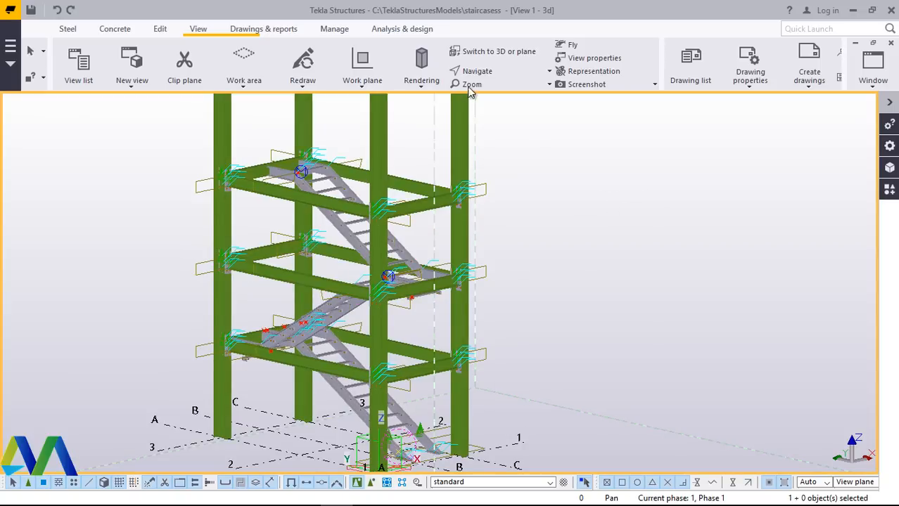
{"action": "left_click", "coordinate": [503, 73]}
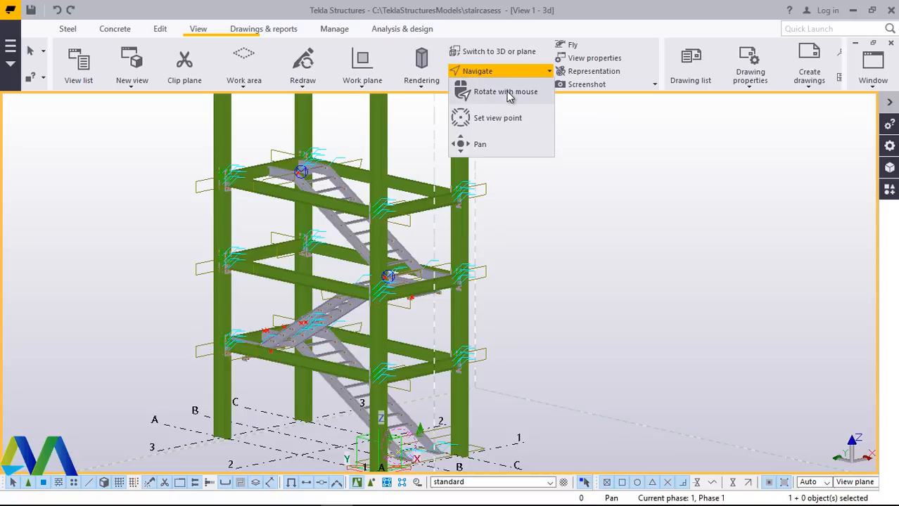
{"action": "left_click", "coordinate": [509, 95]}
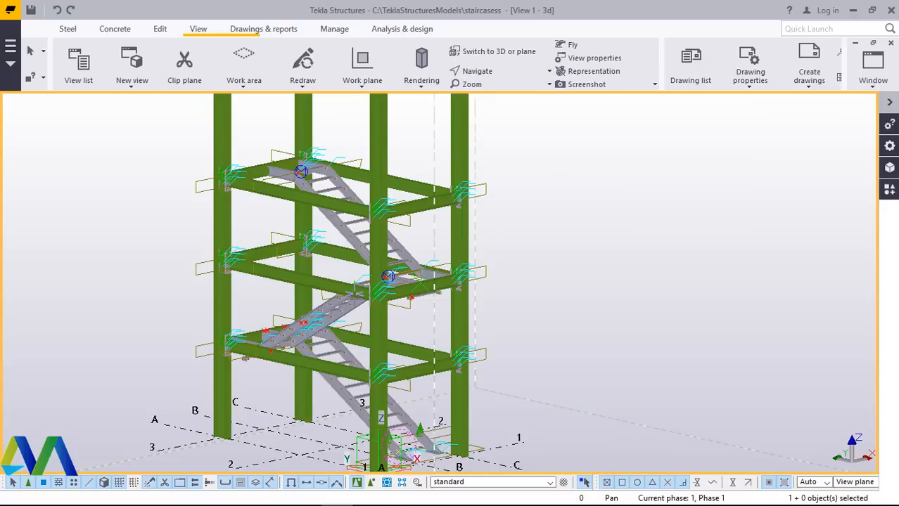
{"action": "mouse_move", "coordinate": [357, 303]}
{"action": "left_mouse_down"}
{"action": "mouse_move", "coordinate": [526, 293]}
{"action": "mouse_move", "coordinate": [559, 315]}
{"action": "mouse_move", "coordinate": [557, 356]}
{"action": "mouse_move", "coordinate": [511, 372]}
{"action": "mouse_move", "coordinate": [355, 298]}
{"action": "left_mouse_up"}
{"action": "scroll", "coordinate": [275, 184], "scroll_direction": "up", "scroll_amount": 5}
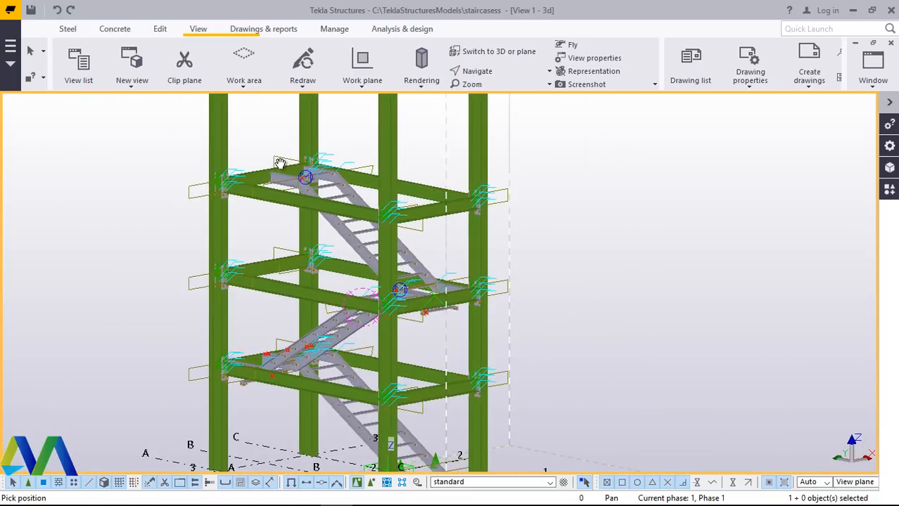
{"action": "scroll", "coordinate": [275, 184], "scroll_direction": "up", "scroll_amount": 3}
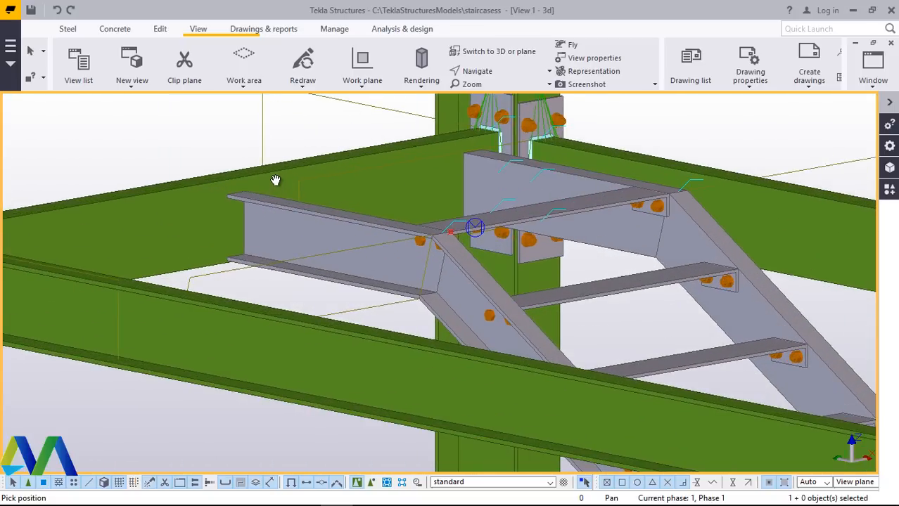
{"action": "scroll", "coordinate": [275, 171], "scroll_direction": "down", "scroll_amount": 10}
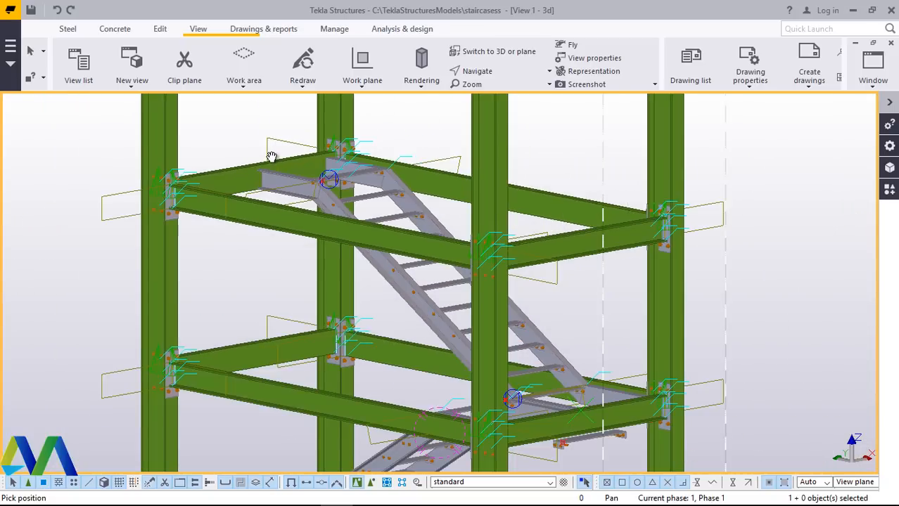
{"action": "scroll", "coordinate": [489, 345], "scroll_direction": "up", "scroll_amount": 4}
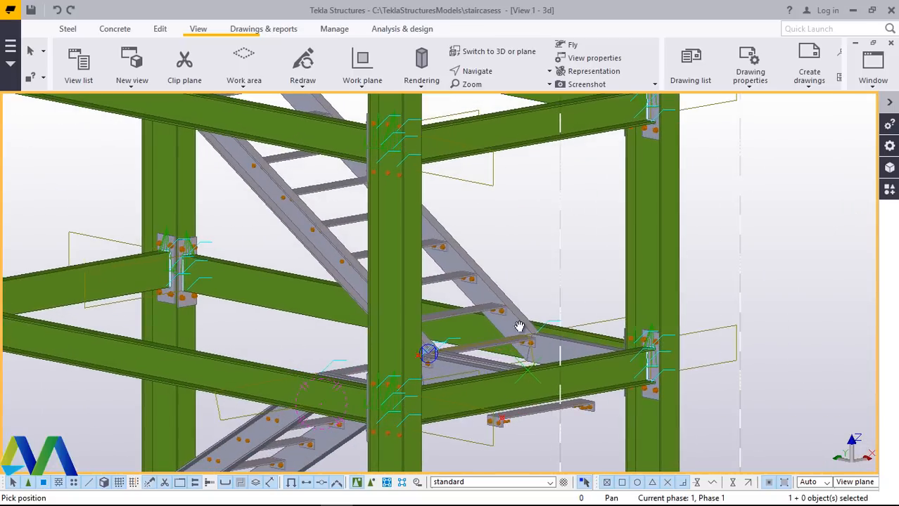
Examine the landing stringer ends against the copied level's short end beam from the opposite side of the frame.
{"action": "middle_click_drag", "start_coordinate": [579, 350], "coordinate": [351, 315], "text": "ctrl"}
{"action": "scroll", "coordinate": [591, 371], "scroll_direction": "down", "scroll_amount": 4}
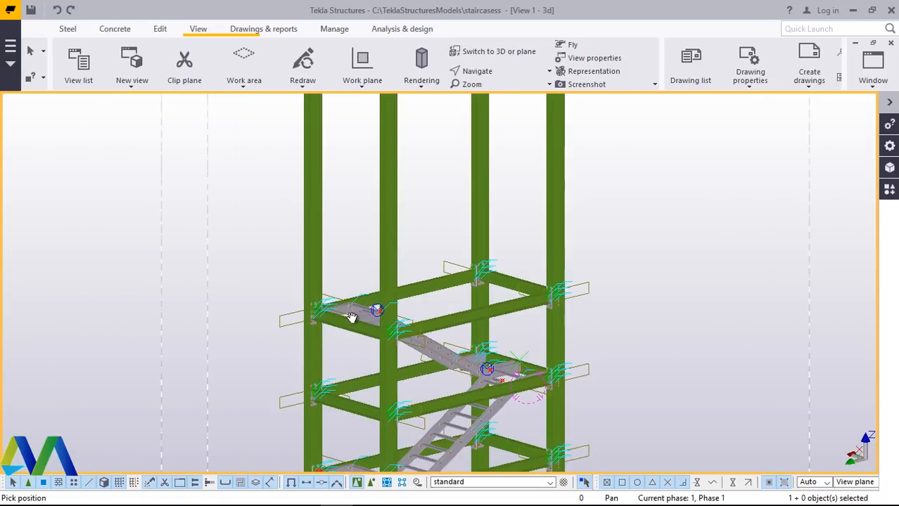
{"action": "scroll", "coordinate": [365, 322], "scroll_direction": "up", "scroll_amount": 4}
{"action": "scroll", "coordinate": [365, 322], "scroll_direction": "up", "scroll_amount": 3}
{"action": "left_click", "coordinate": [491, 73]}
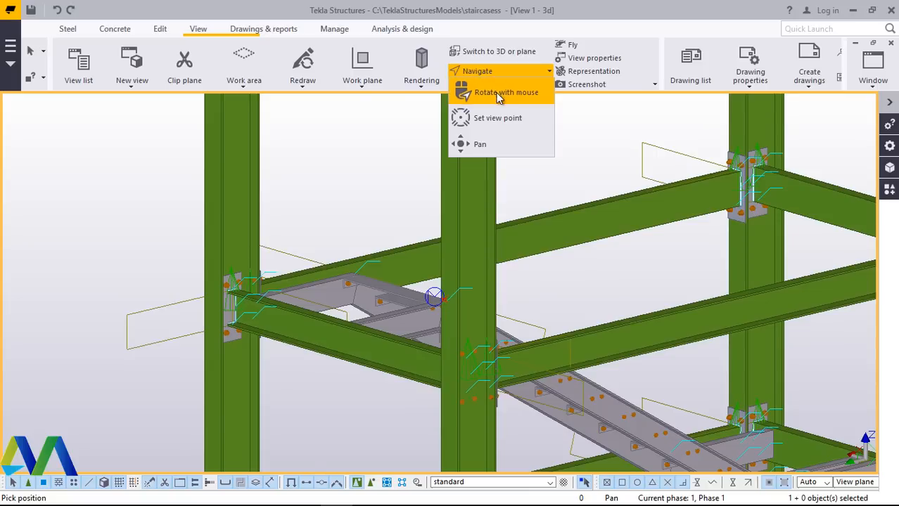
{"action": "left_click", "coordinate": [500, 94]}
{"action": "left_click_drag", "start_coordinate": [375, 325], "coordinate": [202, 291]}
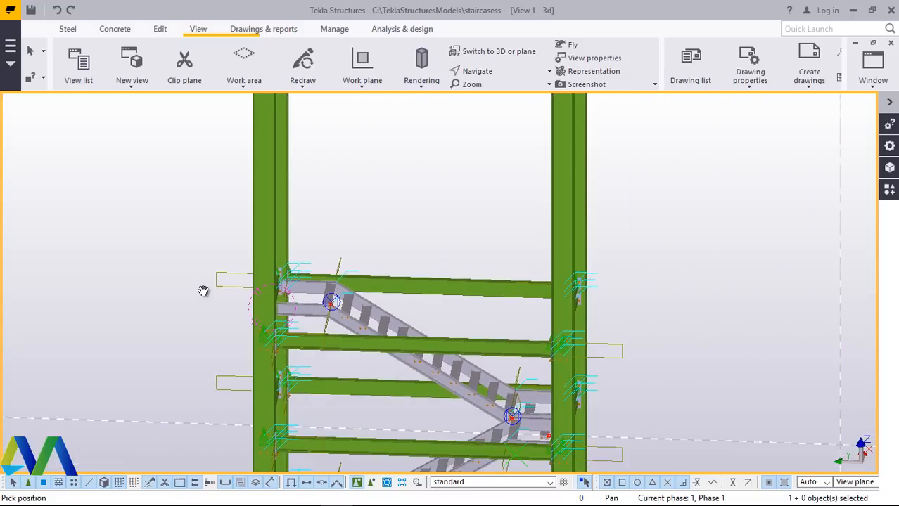
{"action": "left_click_drag", "start_coordinate": [490, 395], "coordinate": [546, 416]}
{"action": "middle_click_drag", "start_coordinate": [546, 417], "coordinate": [520, 412], "text": "ctrl"}
{"action": "scroll", "coordinate": [232, 267], "scroll_direction": "up", "scroll_amount": 5}
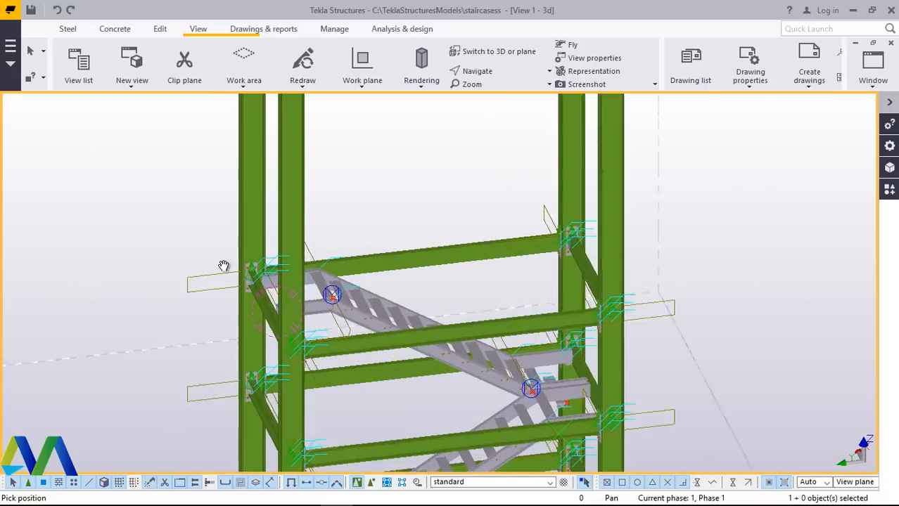
{"action": "scroll", "coordinate": [238, 269], "scroll_direction": "down", "scroll_amount": 5}
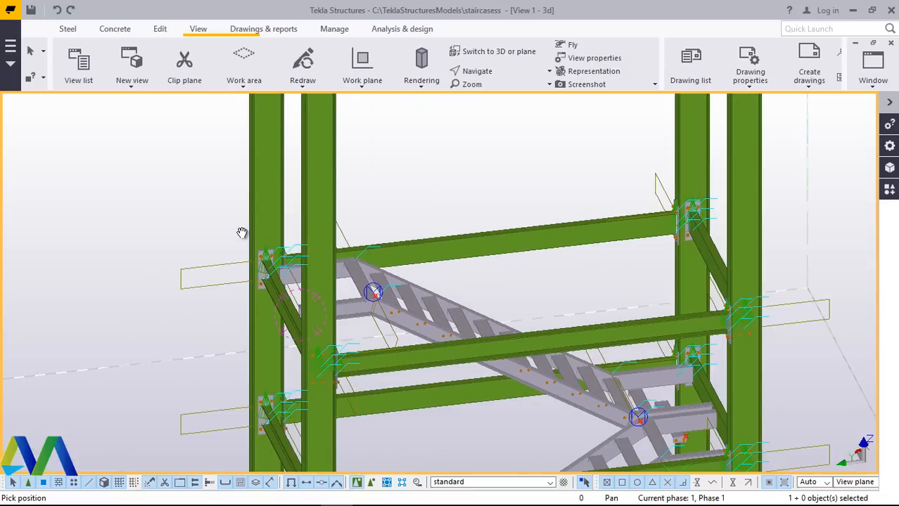
{"action": "scroll", "coordinate": [273, 274], "scroll_direction": "up", "scroll_amount": 6}
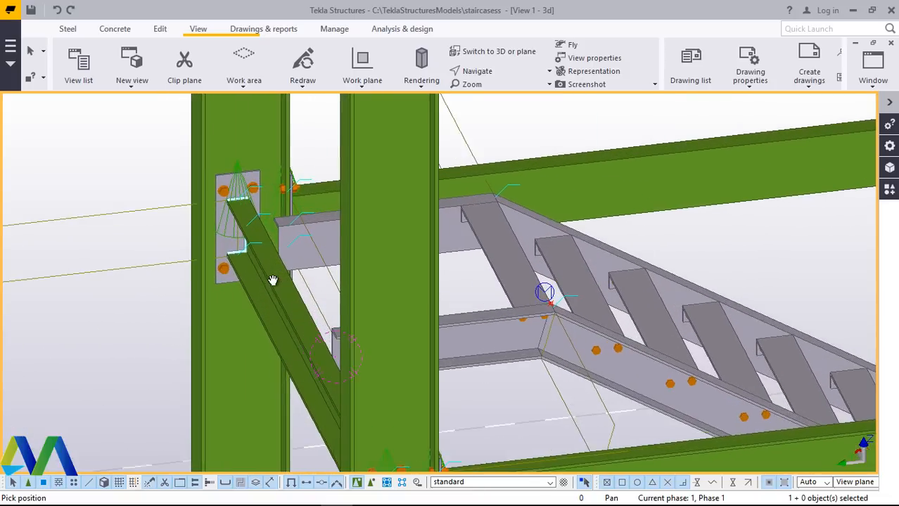
{"action": "scroll", "coordinate": [262, 212], "scroll_direction": "down", "scroll_amount": 7}
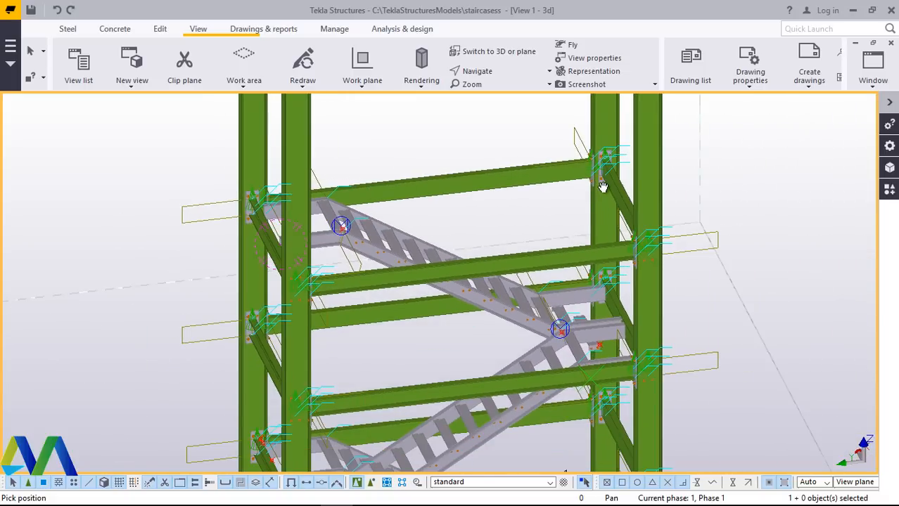
{"action": "scroll", "coordinate": [603, 186], "scroll_direction": "up", "scroll_amount": 2}
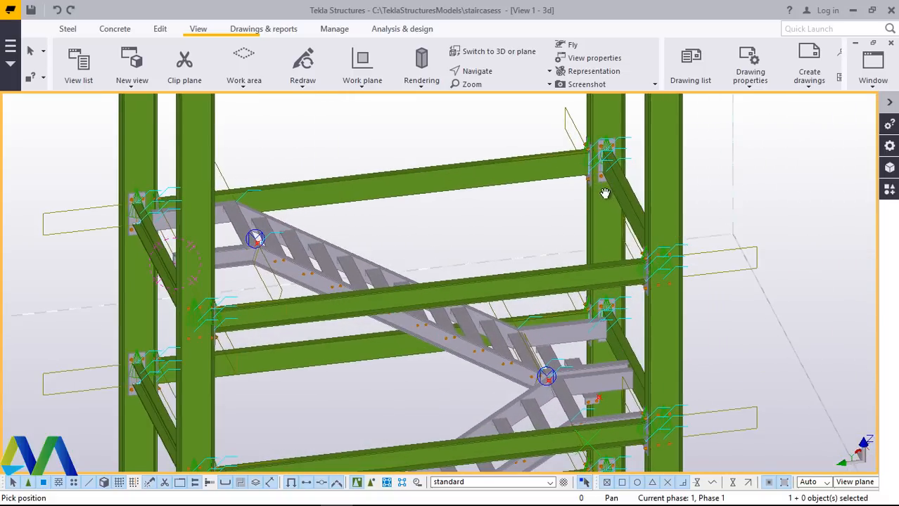
{"action": "scroll", "coordinate": [117, 235], "scroll_direction": "up", "scroll_amount": 5}
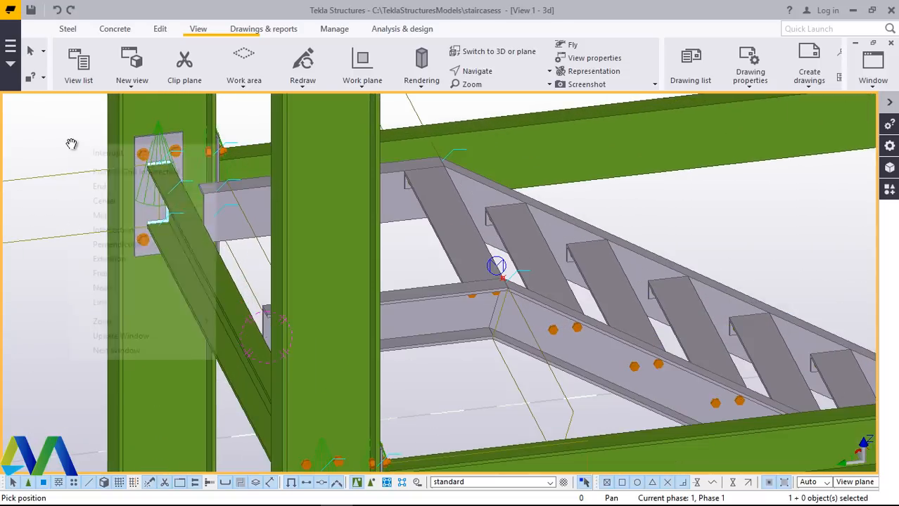
{"action": "right_click", "coordinate": [118, 164]}
{"action": "left_click", "coordinate": [117, 157]}
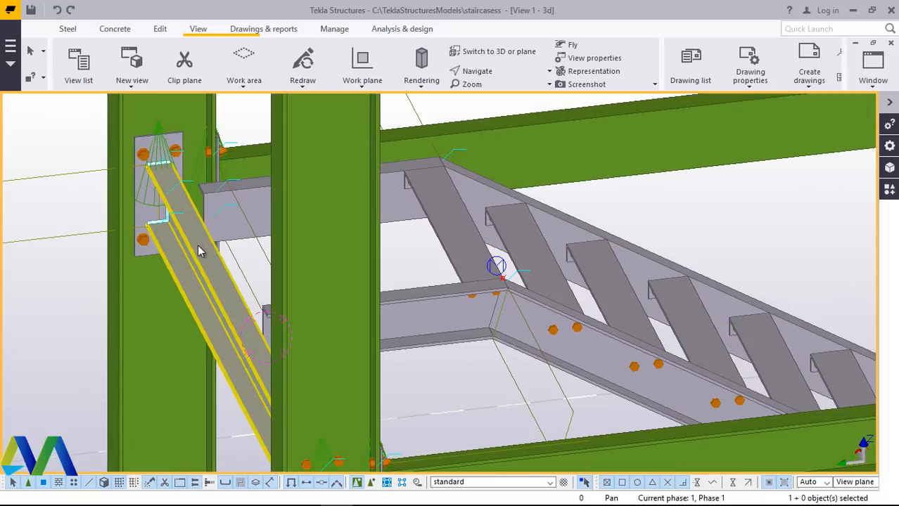
Move the copied level's short end beam 30 mm horizontally toward the third flight's landing stringers.
{"action": "left_click", "coordinate": [197, 244]}
{"action": "right_click", "coordinate": [43, 181]}
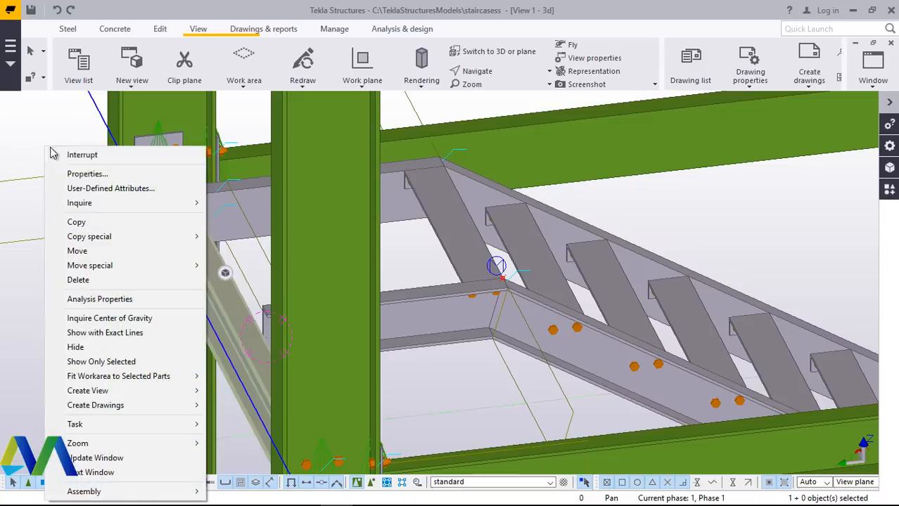
{"action": "left_click", "coordinate": [155, 252]}
{"action": "scroll", "coordinate": [217, 294], "scroll_direction": "up", "scroll_amount": 1}
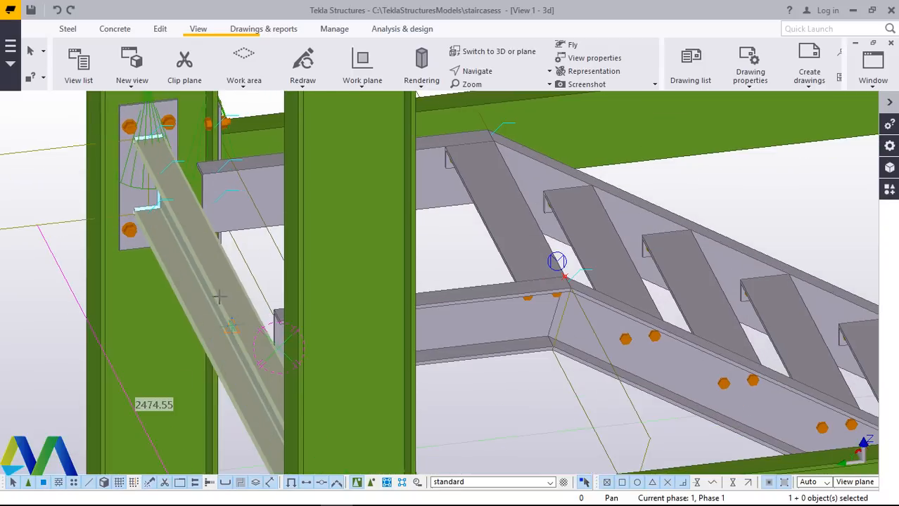
{"action": "scroll", "coordinate": [234, 331], "scroll_direction": "up", "scroll_amount": 3}
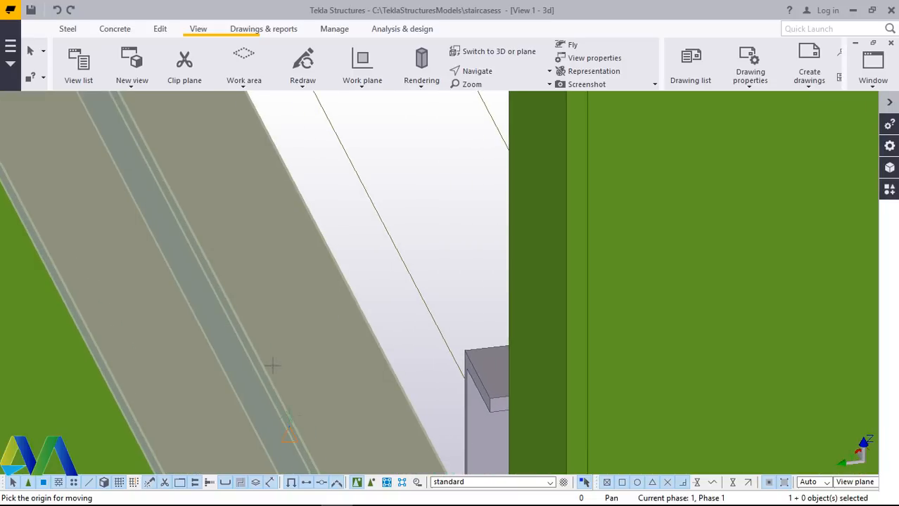
{"action": "left_click", "coordinate": [410, 403]}
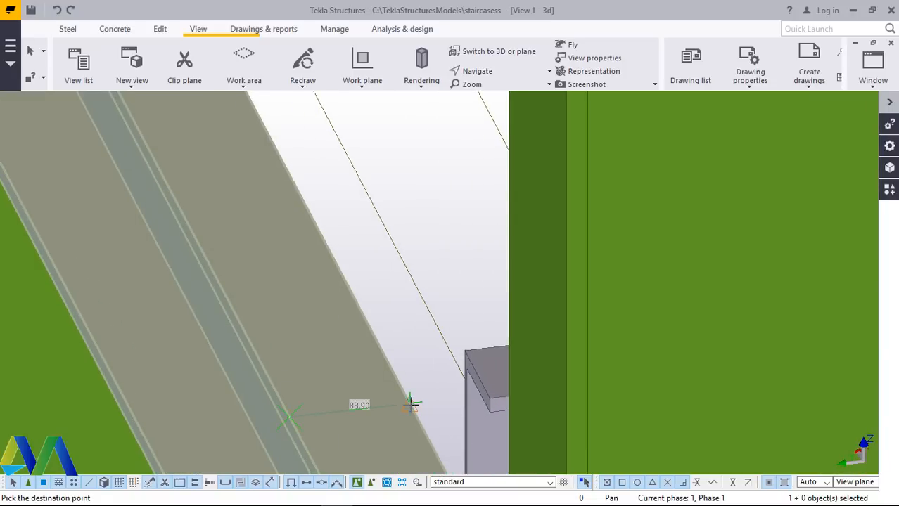
{"action": "type", "text": "0"}
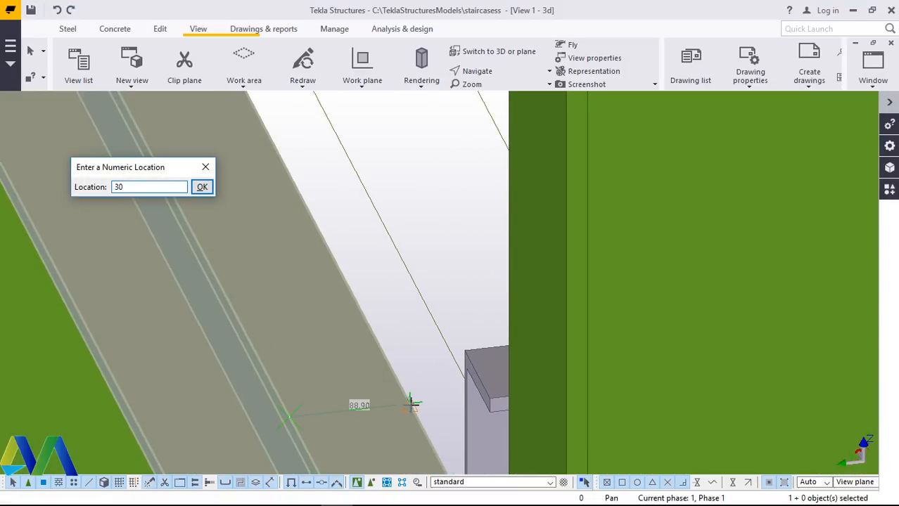
{"action": "key", "text": "Return"}
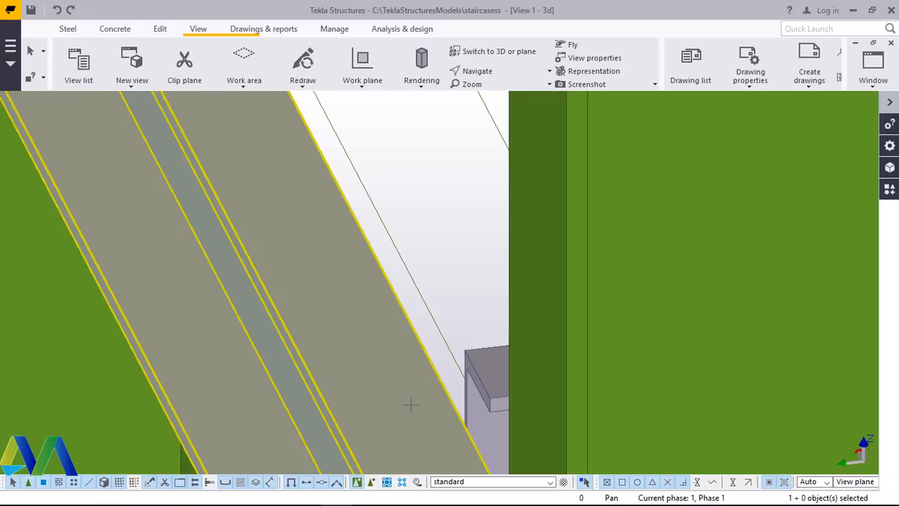
Shift the same short end beam another 30 mm horizontally toward the third flight's landing stringers.
{"action": "right_click", "coordinate": [395, 179]}
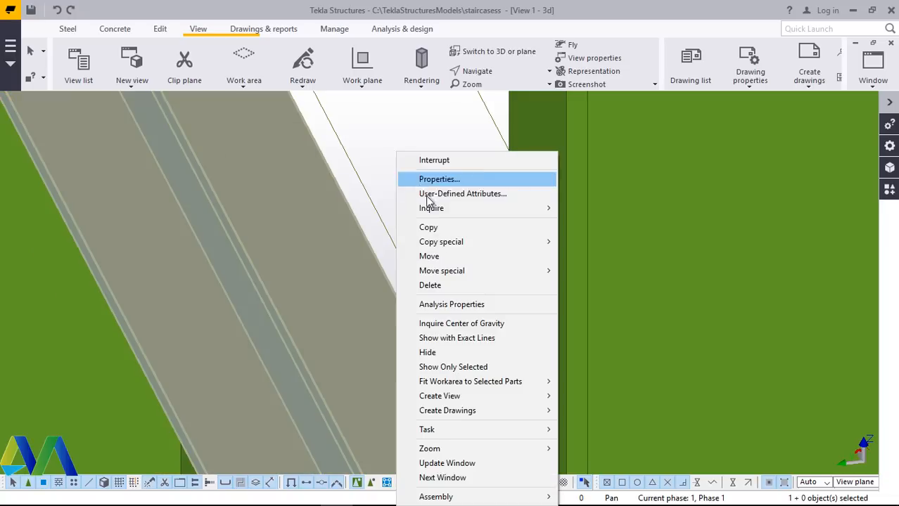
{"action": "left_click", "coordinate": [431, 256]}
{"action": "scroll", "coordinate": [337, 249], "scroll_direction": "down", "scroll_amount": 3}
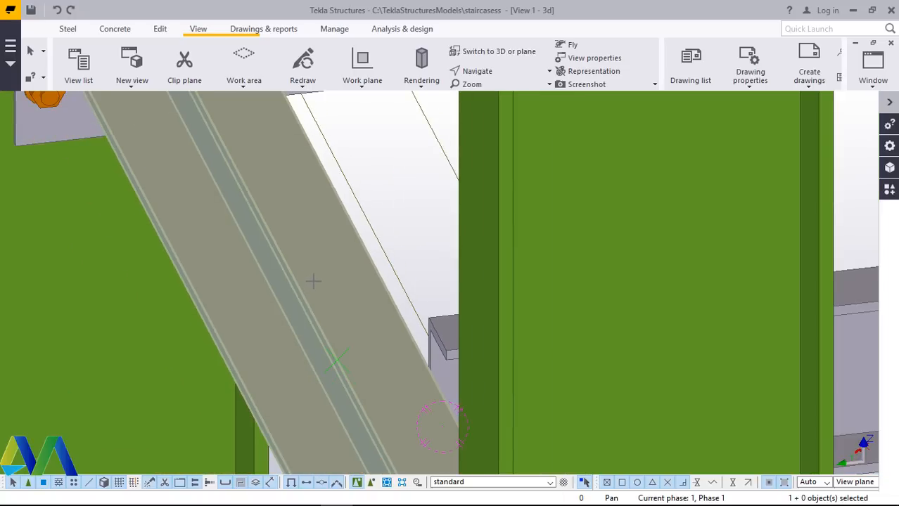
{"action": "scroll", "coordinate": [319, 291], "scroll_direction": "down", "scroll_amount": 4}
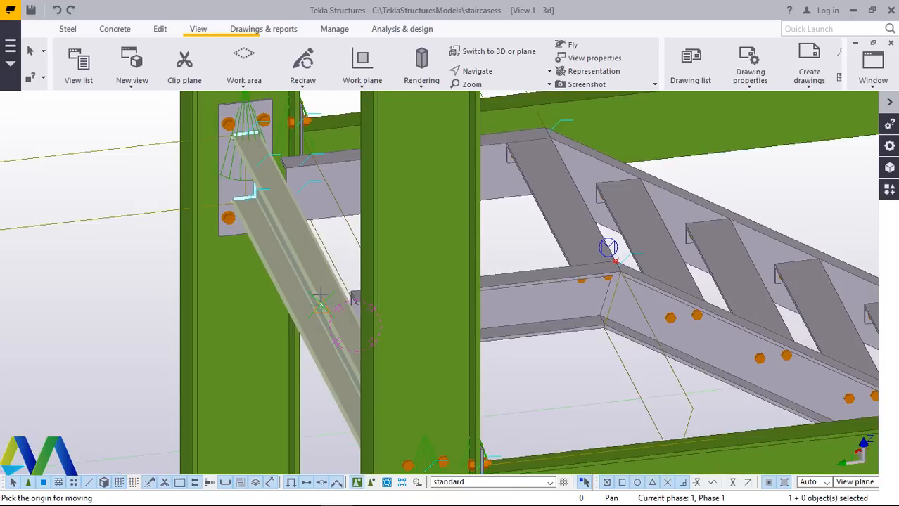
{"action": "scroll", "coordinate": [315, 300], "scroll_direction": "up", "scroll_amount": 2}
{"action": "scroll", "coordinate": [348, 339], "scroll_direction": "up", "scroll_amount": 5}
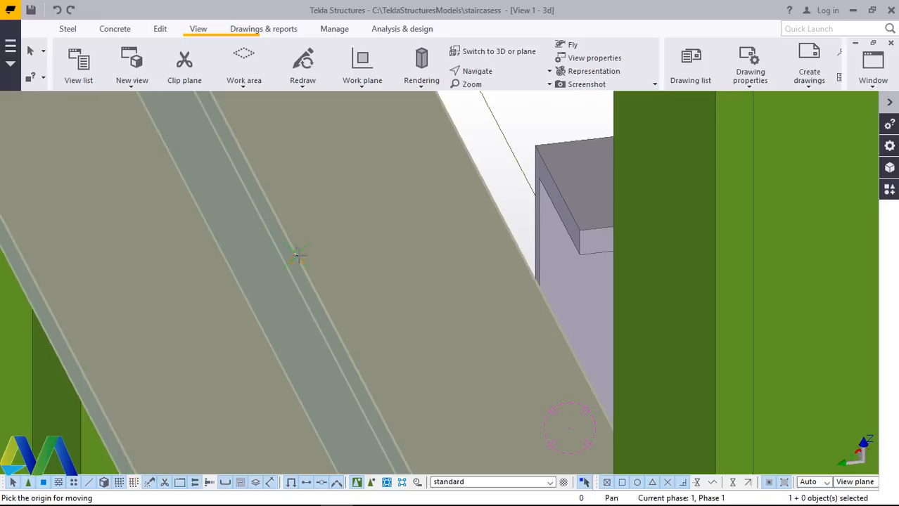
{"action": "left_click", "coordinate": [378, 255]}
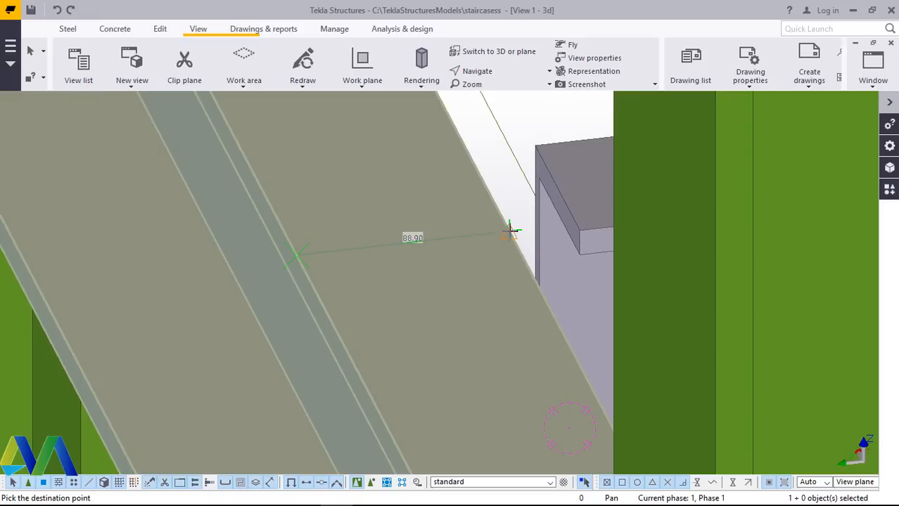
{"action": "type", "text": "30"}
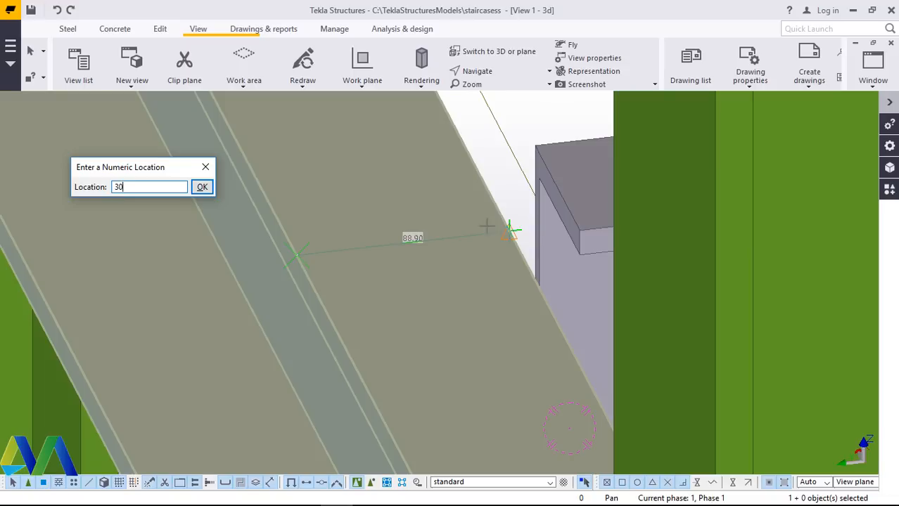
{"action": "left_click", "coordinate": [203, 187]}
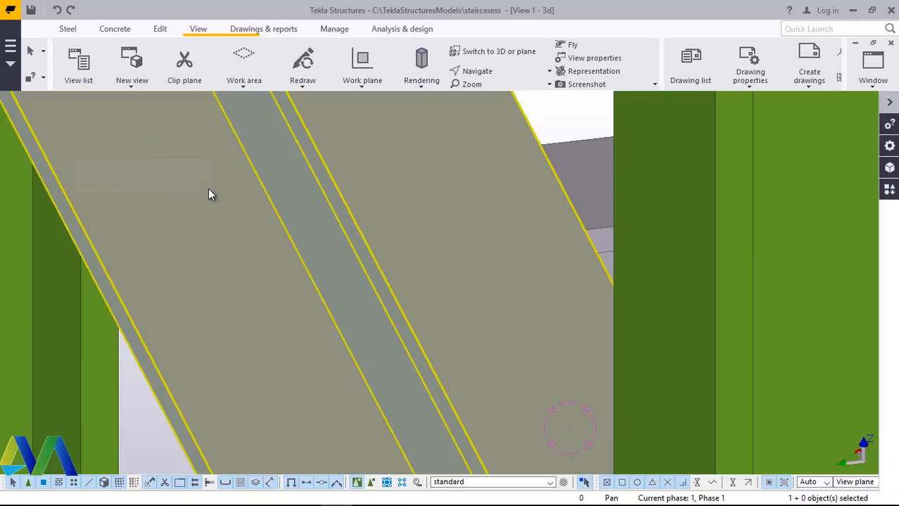
{"action": "scroll", "coordinate": [286, 195], "scroll_direction": "down", "scroll_amount": 6}
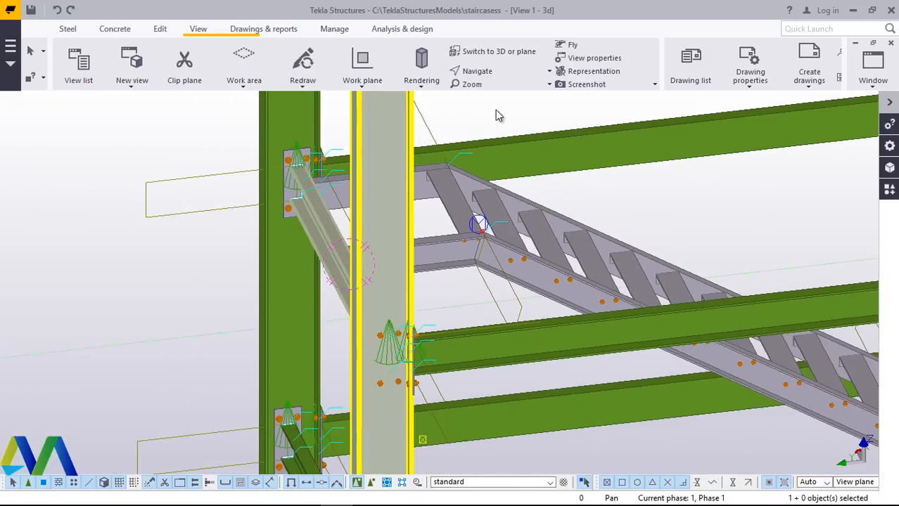
Examine the copied beam level and its column connections from several sides of the frame.
{"action": "left_click", "coordinate": [493, 73]}
{"action": "left_click", "coordinate": [493, 95]}
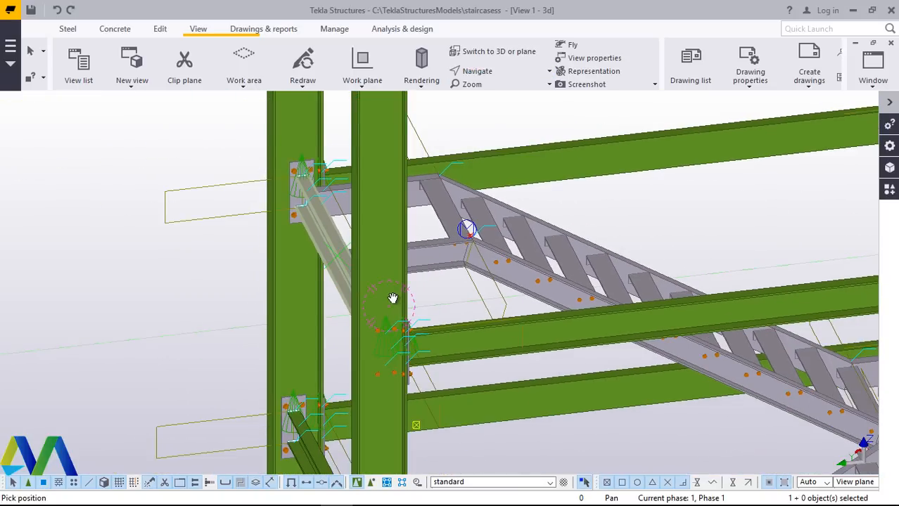
{"action": "left_click_drag", "start_coordinate": [390, 289], "coordinate": [278, 212]}
{"action": "scroll", "coordinate": [281, 200], "scroll_direction": "down", "scroll_amount": 6}
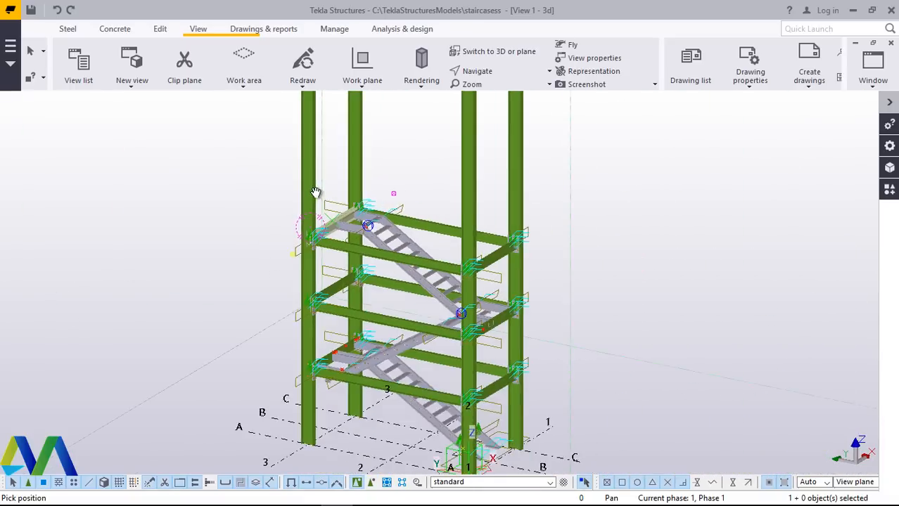
{"action": "left_click_drag", "start_coordinate": [392, 224], "coordinate": [422, 183]}
{"action": "scroll", "coordinate": [422, 182], "scroll_direction": "up", "scroll_amount": 4}
{"action": "scroll", "coordinate": [423, 182], "scroll_direction": "up", "scroll_amount": 5}
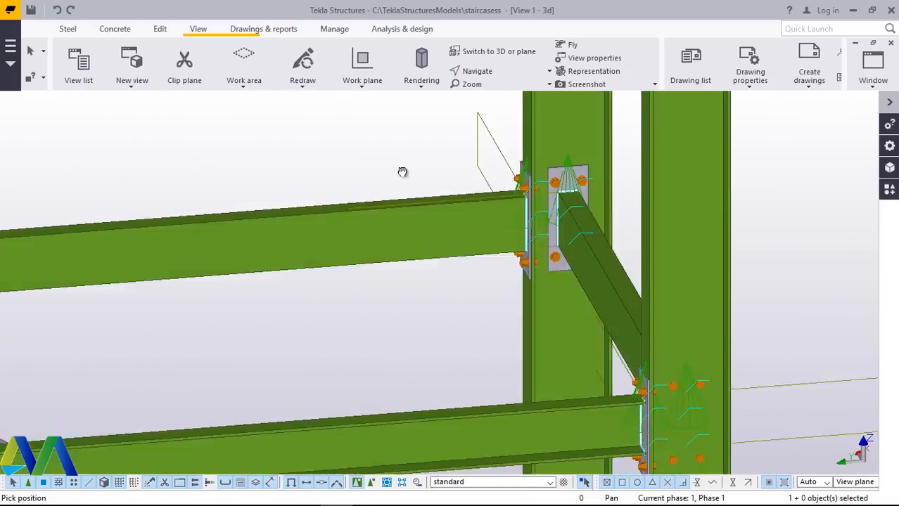
{"action": "middle_click_drag", "start_coordinate": [402, 172], "coordinate": [389, 171], "text": "ctrl"}
{"action": "right_click", "coordinate": [398, 150]}
{"action": "left_click", "coordinate": [417, 156]}
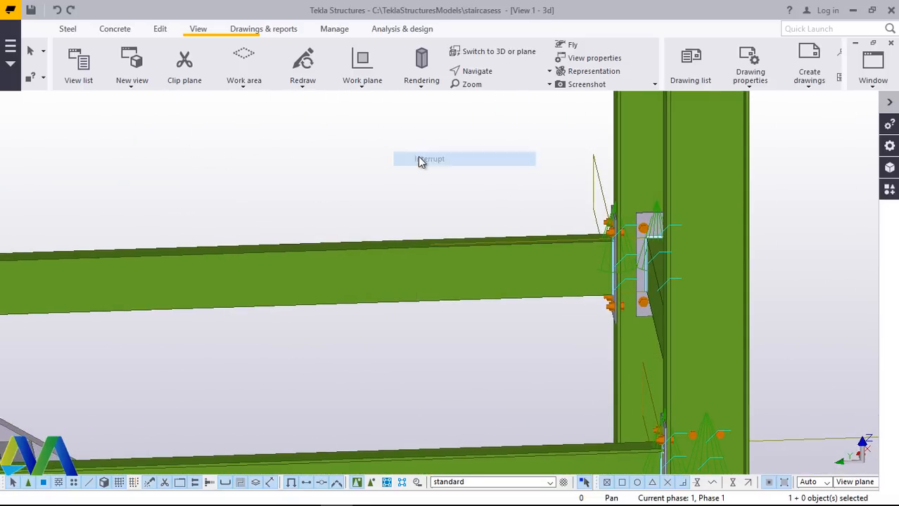
{"action": "scroll", "coordinate": [436, 149], "scroll_direction": "down", "scroll_amount": 5}
{"action": "scroll", "coordinate": [451, 150], "scroll_direction": "down", "scroll_amount": 2}
Examine the lowest flight's treads and their bolted stringer connections near the base plates.
{"action": "left_click", "coordinate": [472, 71]}
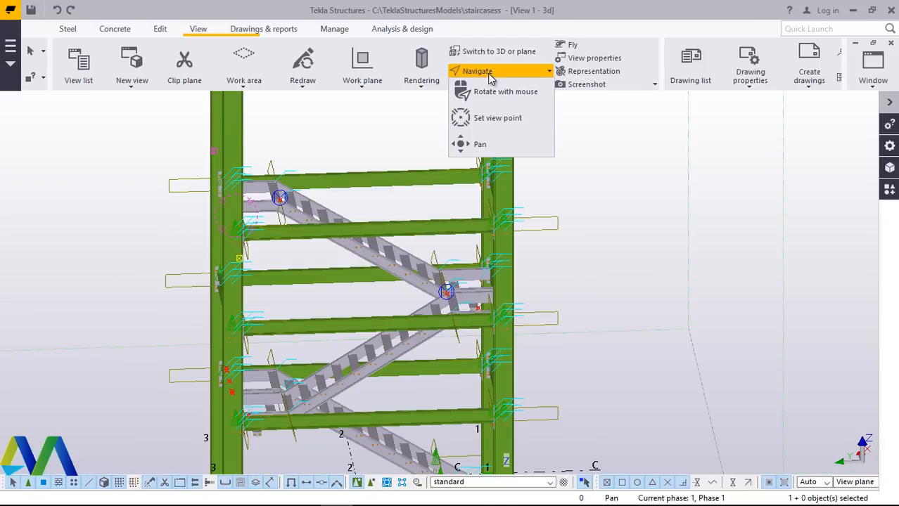
{"action": "left_click", "coordinate": [485, 90]}
{"action": "middle_click_drag", "start_coordinate": [371, 437], "coordinate": [343, 281], "text": "ctrl"}
{"action": "scroll", "coordinate": [343, 282], "scroll_direction": "down", "scroll_amount": 2}
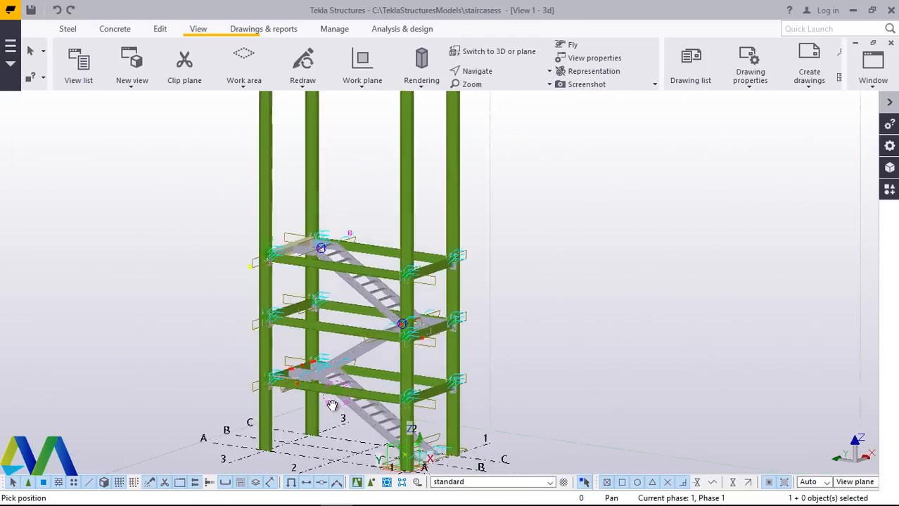
{"action": "scroll", "coordinate": [387, 351], "scroll_direction": "up", "scroll_amount": 2}
{"action": "scroll", "coordinate": [434, 419], "scroll_direction": "down", "scroll_amount": 2}
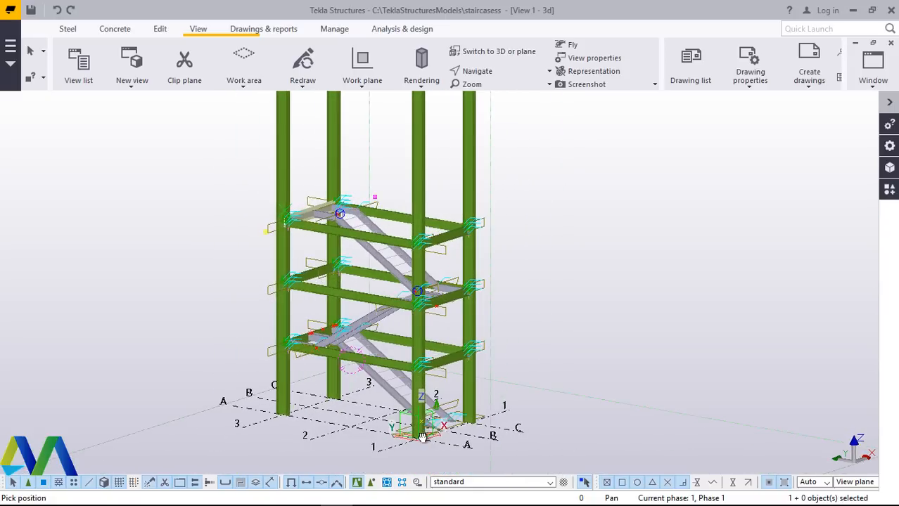
{"action": "scroll", "coordinate": [432, 418], "scroll_direction": "up", "scroll_amount": 3}
{"action": "scroll", "coordinate": [418, 412], "scroll_direction": "up", "scroll_amount": 3}
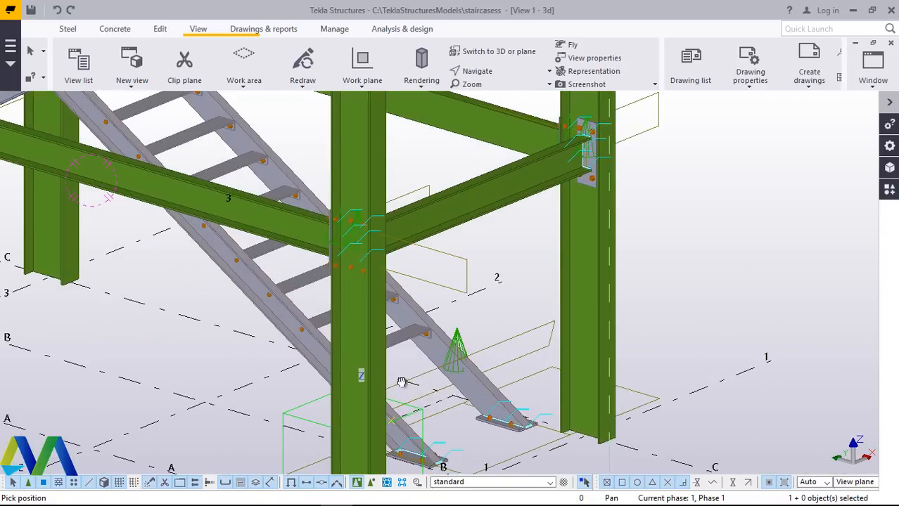
{"action": "middle_click_drag", "start_coordinate": [418, 411], "coordinate": [281, 422], "text": "ctrl"}
{"action": "scroll", "coordinate": [291, 405], "scroll_direction": "down", "scroll_amount": 3}
{"action": "scroll", "coordinate": [283, 427], "scroll_direction": "up", "scroll_amount": 4}
{"action": "scroll", "coordinate": [282, 428], "scroll_direction": "up", "scroll_amount": 6}
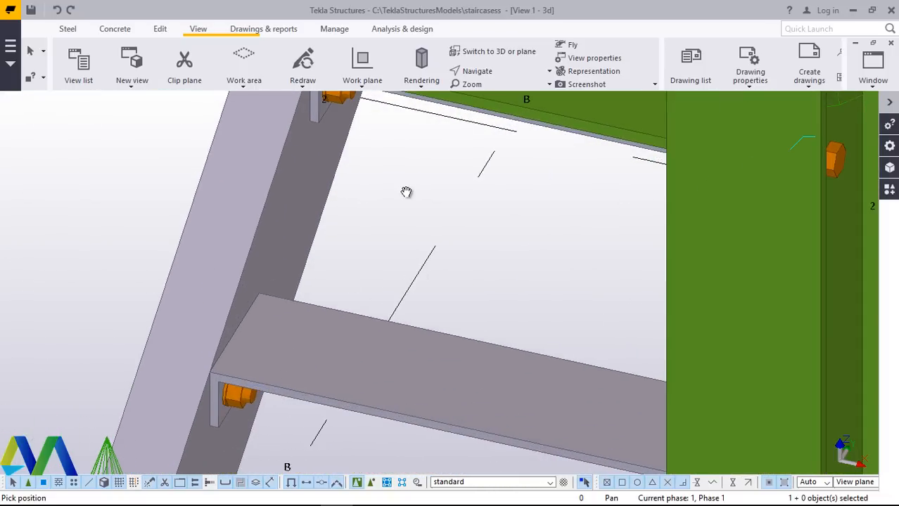
{"action": "right_click", "coordinate": [406, 193]}
{"action": "left_click", "coordinate": [433, 202]}
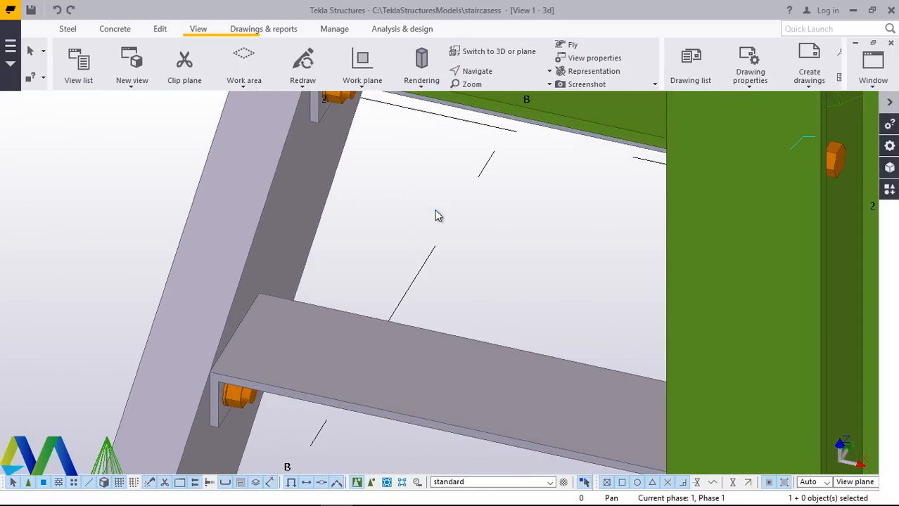
Examine the lowest flight's bottom tread from below, focusing on its bolted end at the stringer near grid B.
{"action": "middle_click_drag", "start_coordinate": [438, 215], "coordinate": [493, 80], "text": "ctrl"}
{"action": "left_click", "coordinate": [492, 76]}
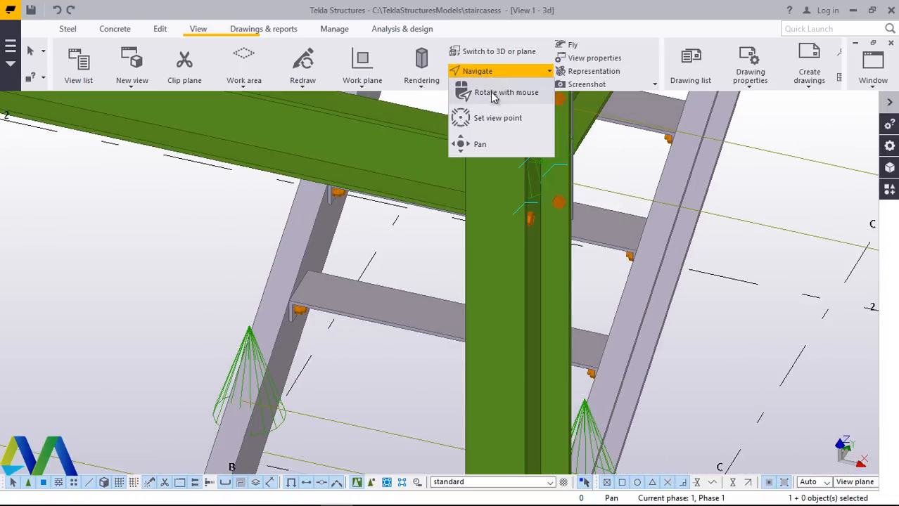
{"action": "left_click", "coordinate": [493, 96]}
{"action": "left_click_drag", "start_coordinate": [330, 281], "coordinate": [345, 257]}
{"action": "scroll", "coordinate": [373, 293], "scroll_direction": "up", "scroll_amount": 3}
{"action": "scroll", "coordinate": [373, 293], "scroll_direction": "up", "scroll_amount": 3}
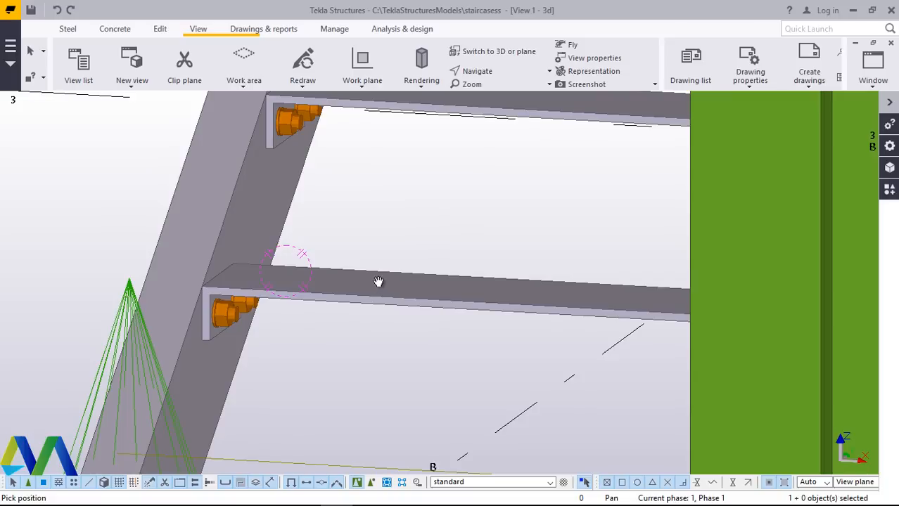
{"action": "right_click", "coordinate": [373, 189]}
{"action": "left_click", "coordinate": [457, 199]}
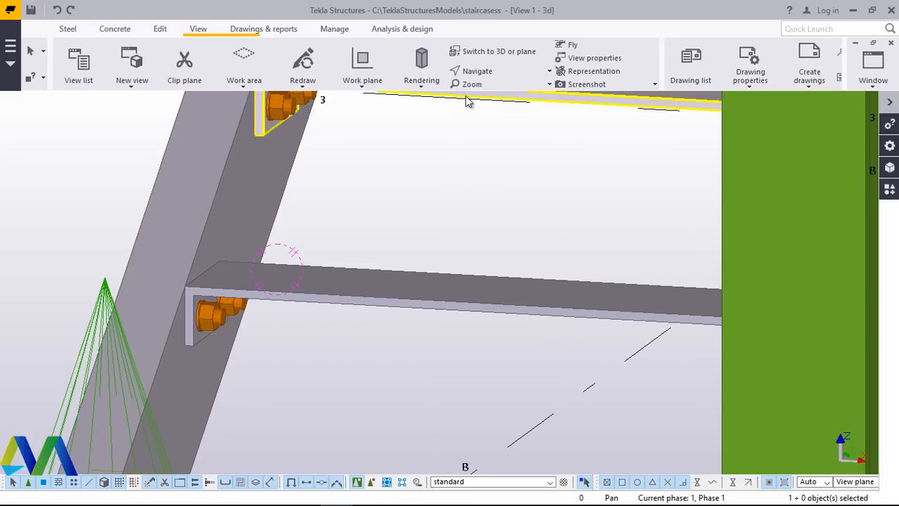
{"action": "left_click", "coordinate": [485, 72]}
{"action": "left_click", "coordinate": [491, 92]}
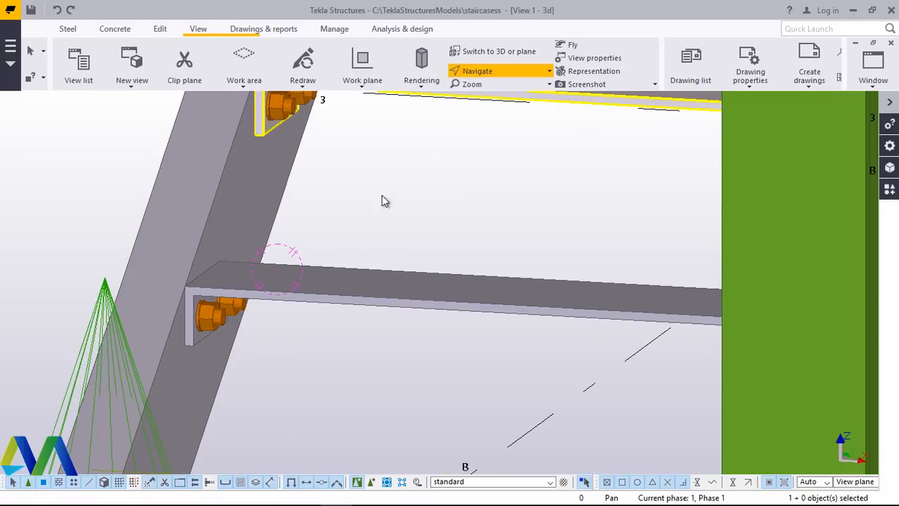
{"action": "left_click_drag", "start_coordinate": [231, 303], "coordinate": [405, 237]}
{"action": "scroll", "coordinate": [393, 243], "scroll_direction": "up", "scroll_amount": 1}
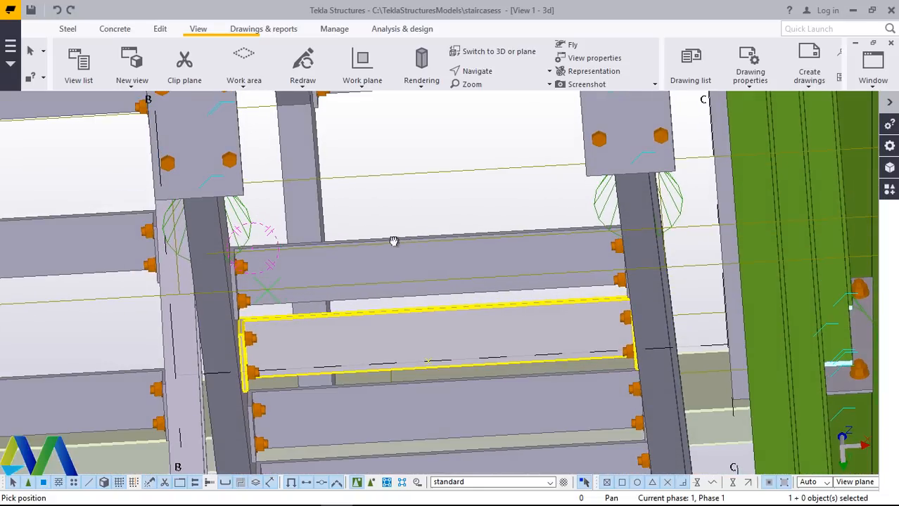
{"action": "scroll", "coordinate": [287, 263], "scroll_direction": "up", "scroll_amount": 2}
{"action": "scroll", "coordinate": [249, 251], "scroll_direction": "up", "scroll_amount": 2}
{"action": "right_click", "coordinate": [477, 179]}
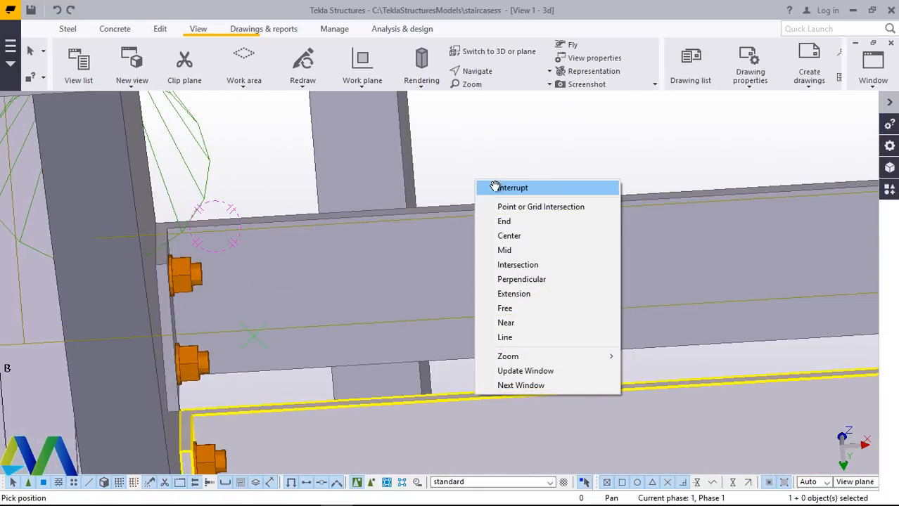
{"action": "left_click", "coordinate": [492, 187]}
Place one point at the bottom tread's inner corner beside the stringer and another 75 mm from it along the tread's edge.
{"action": "left_click", "coordinate": [160, 29]}
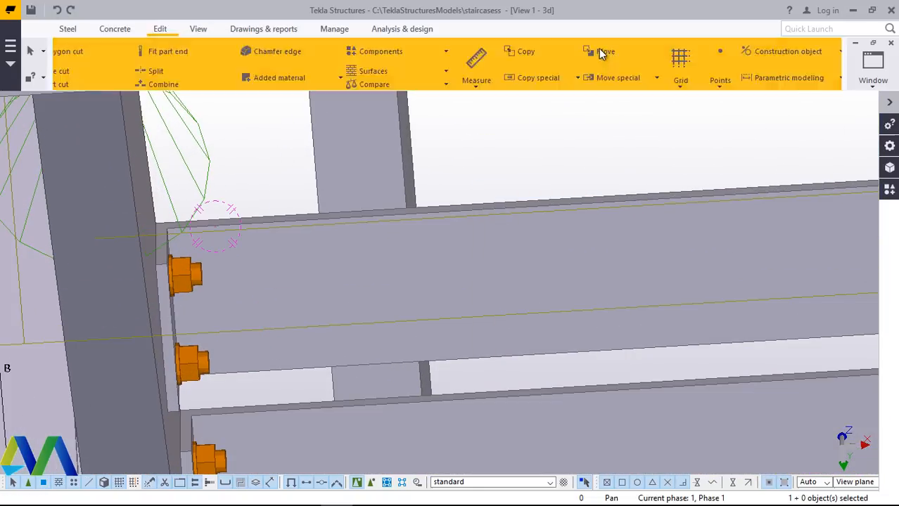
{"action": "left_click", "coordinate": [744, 70]}
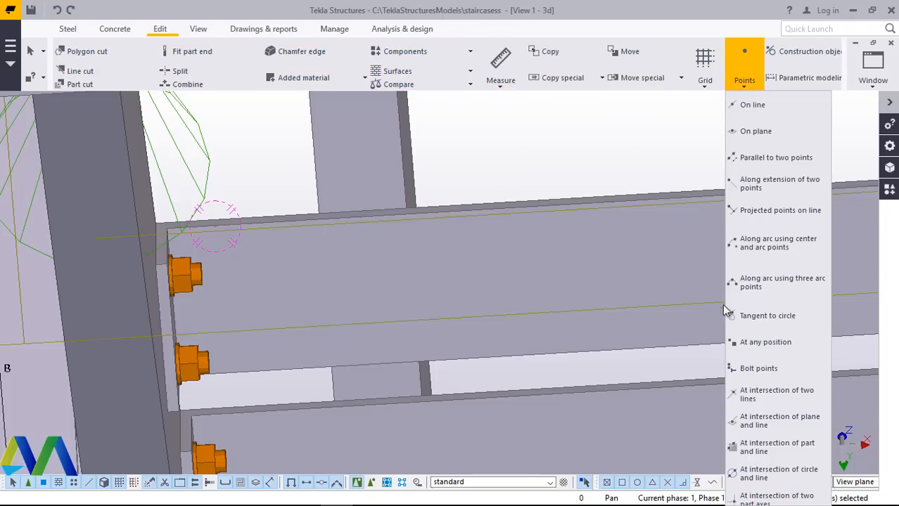
{"action": "left_click", "coordinate": [751, 343]}
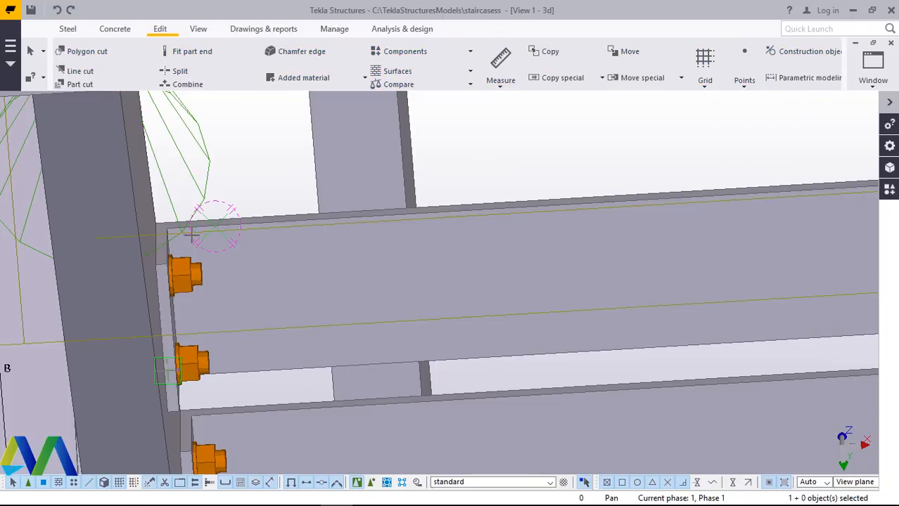
{"action": "scroll", "coordinate": [192, 236], "scroll_direction": "up", "scroll_amount": 5}
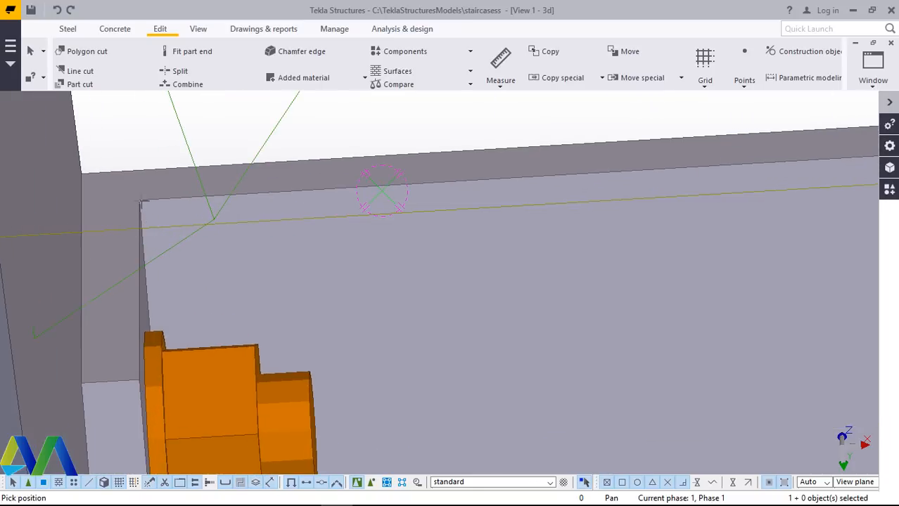
{"action": "scroll", "coordinate": [172, 222], "scroll_direction": "down", "scroll_amount": 2}
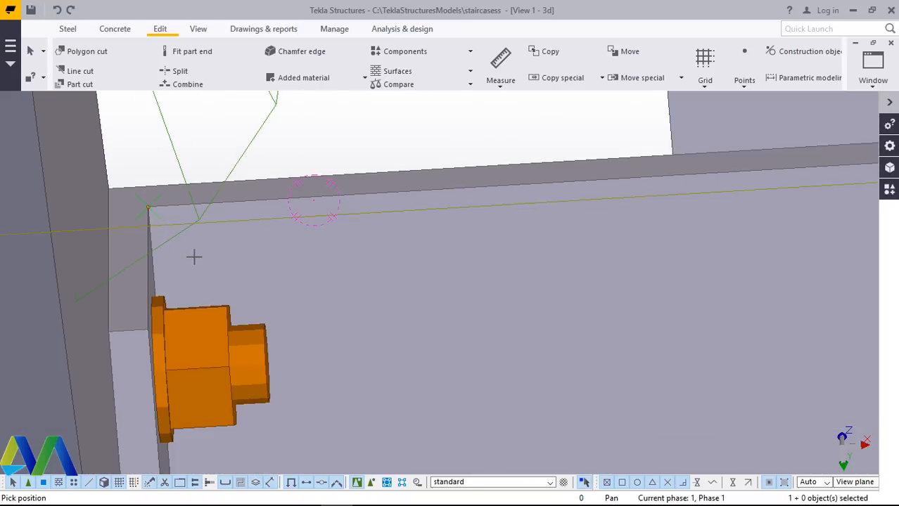
{"action": "scroll", "coordinate": [214, 260], "scroll_direction": "down", "scroll_amount": 3}
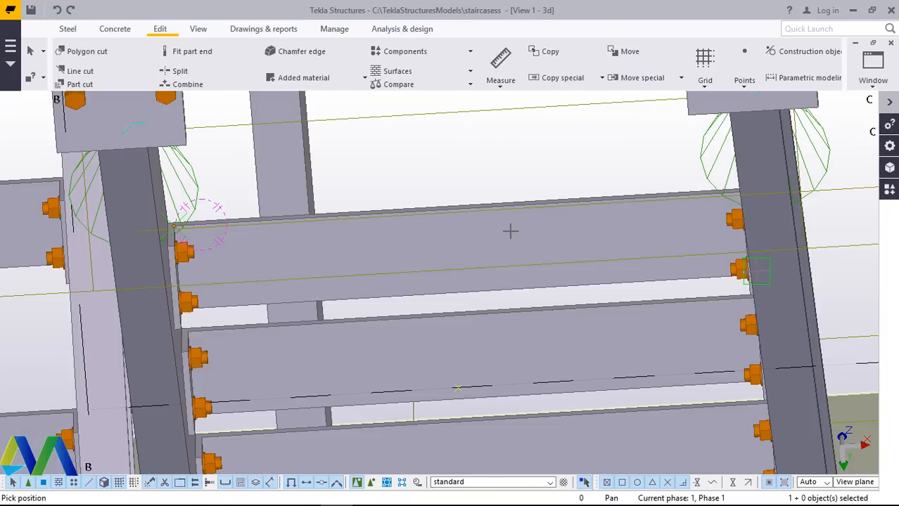
{"action": "scroll", "coordinate": [521, 207], "scroll_direction": "up", "scroll_amount": 5}
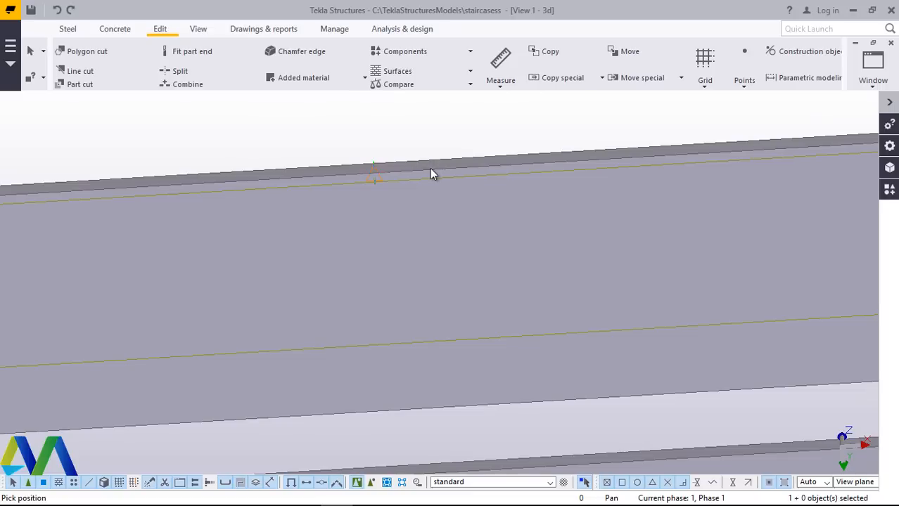
{"action": "type", "text": "75"}
{"action": "key", "text": "Return"}
{"action": "right_click", "coordinate": [483, 123]}
{"action": "left_click", "coordinate": [486, 130]}
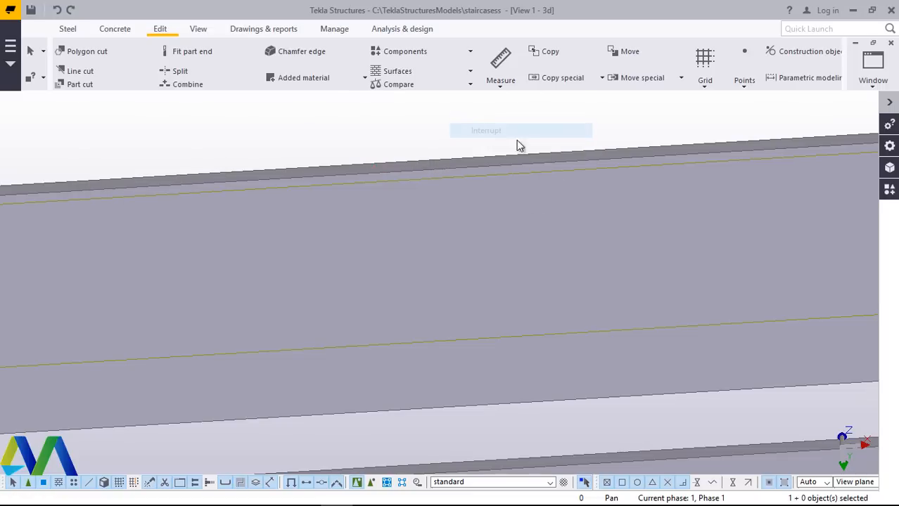
Copy the tread's two reference points near grid B 150 mm down, from the end plate's upper edge midpoint to its lower edge midpoint.
{"action": "scroll", "coordinate": [518, 147], "scroll_direction": "down", "scroll_amount": 5}
{"action": "scroll", "coordinate": [333, 199], "scroll_direction": "up", "scroll_amount": 5}
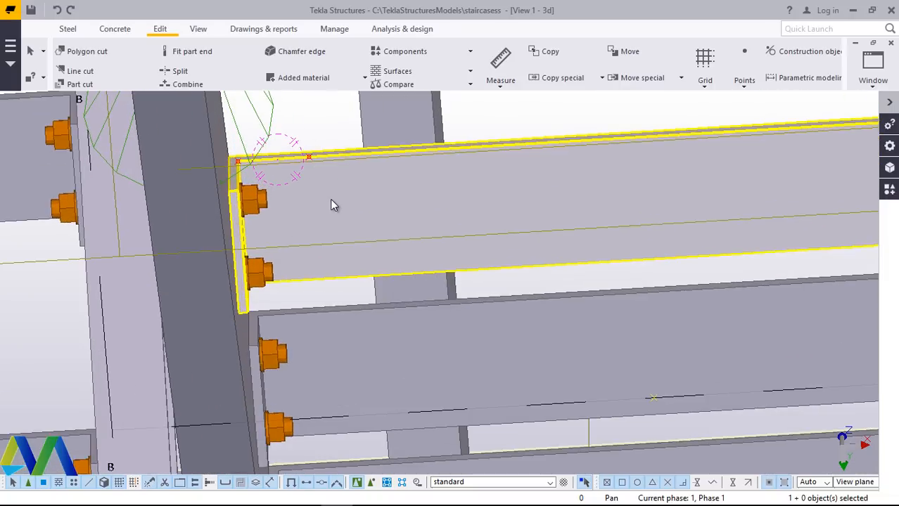
{"action": "scroll", "coordinate": [204, 143], "scroll_direction": "down", "scroll_amount": 4}
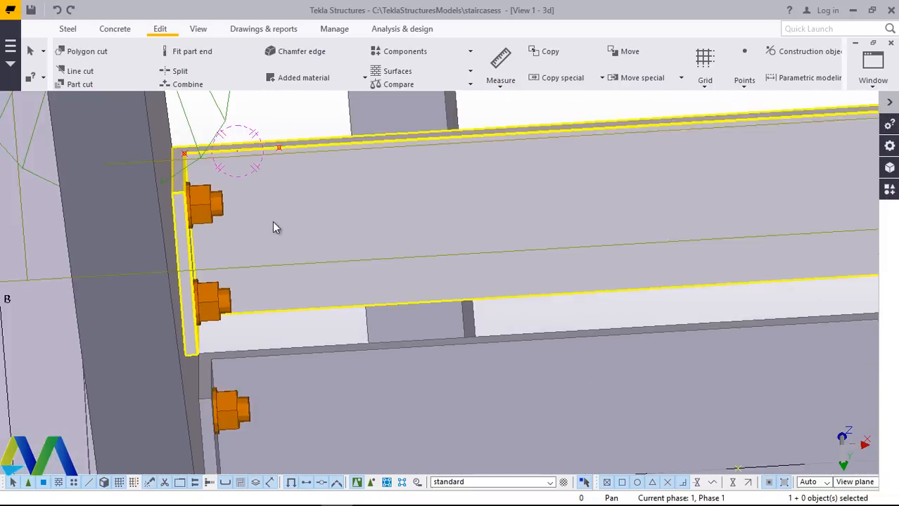
{"action": "left_click", "coordinate": [202, 167]}
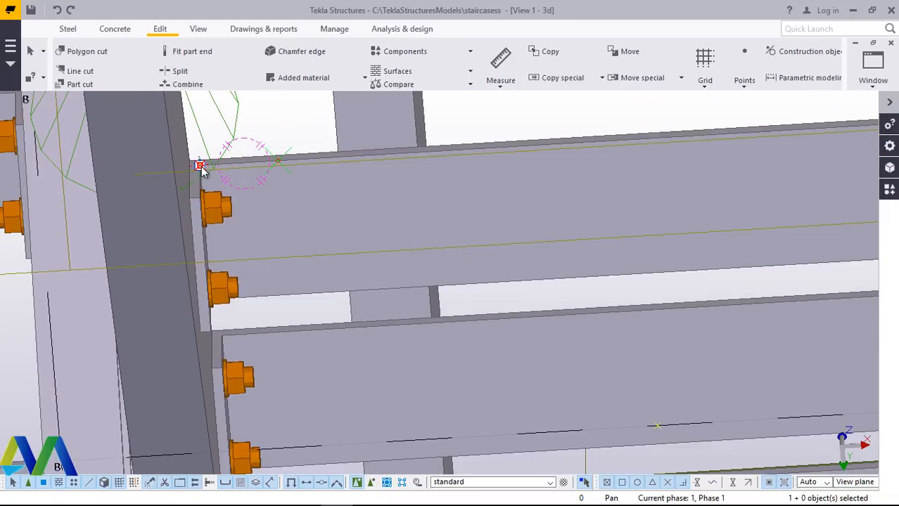
{"action": "right_click", "coordinate": [289, 138]}
{"action": "left_click", "coordinate": [335, 160]}
{"action": "scroll", "coordinate": [197, 201], "scroll_direction": "up", "scroll_amount": 3}
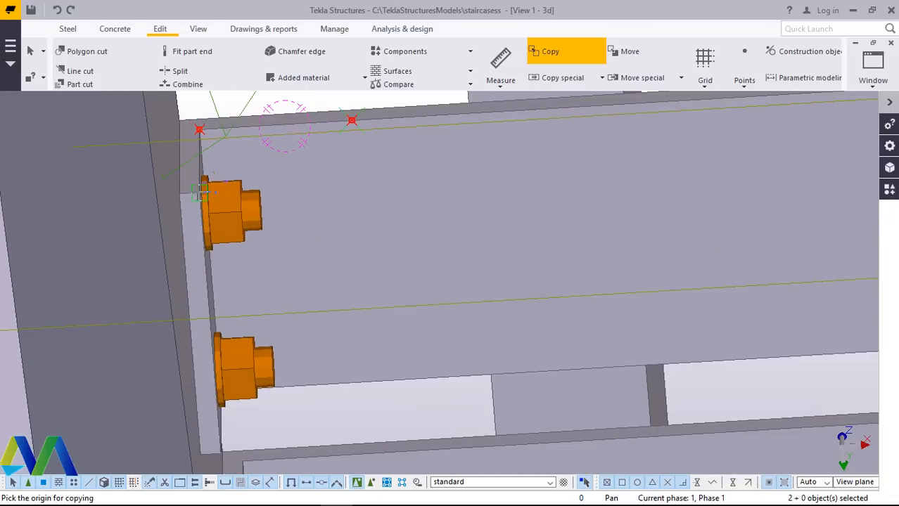
{"action": "scroll", "coordinate": [199, 195], "scroll_direction": "up", "scroll_amount": 4}
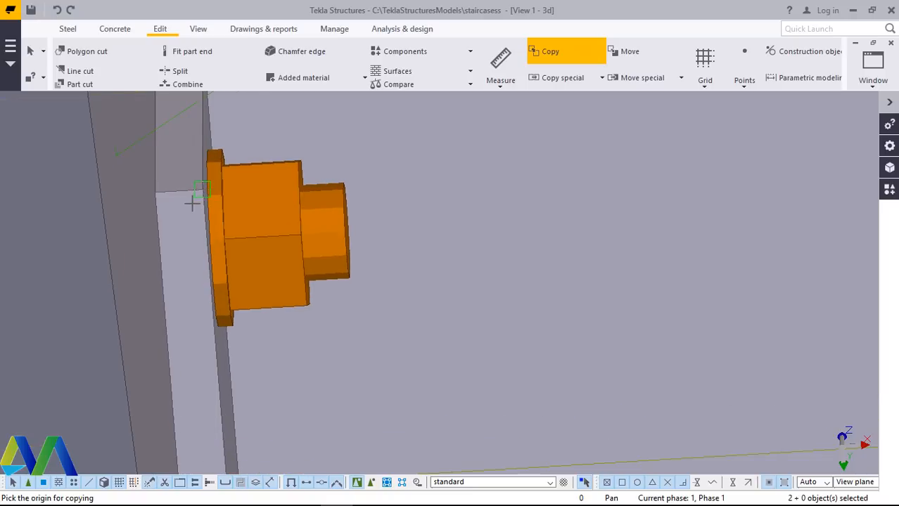
{"action": "scroll", "coordinate": [192, 203], "scroll_direction": "down", "scroll_amount": 1}
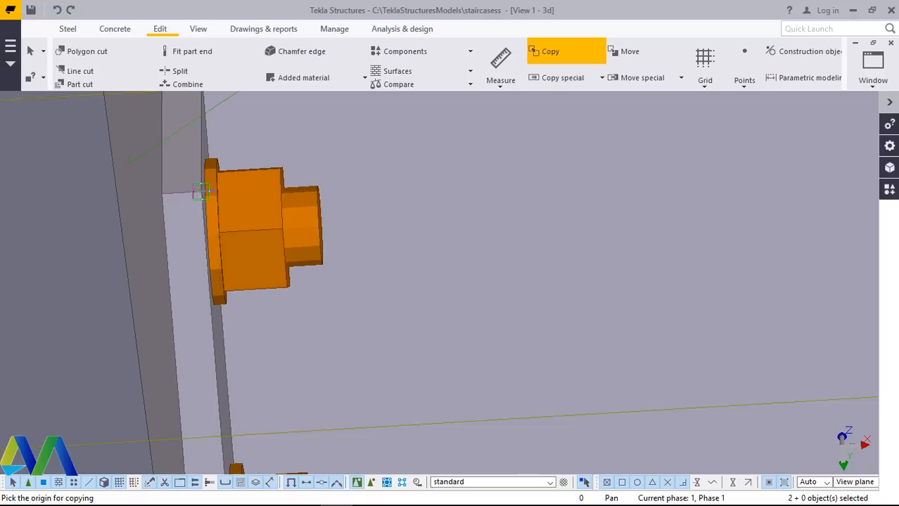
{"action": "left_click", "coordinate": [181, 198]}
{"action": "scroll", "coordinate": [201, 151], "scroll_direction": "down", "scroll_amount": 5}
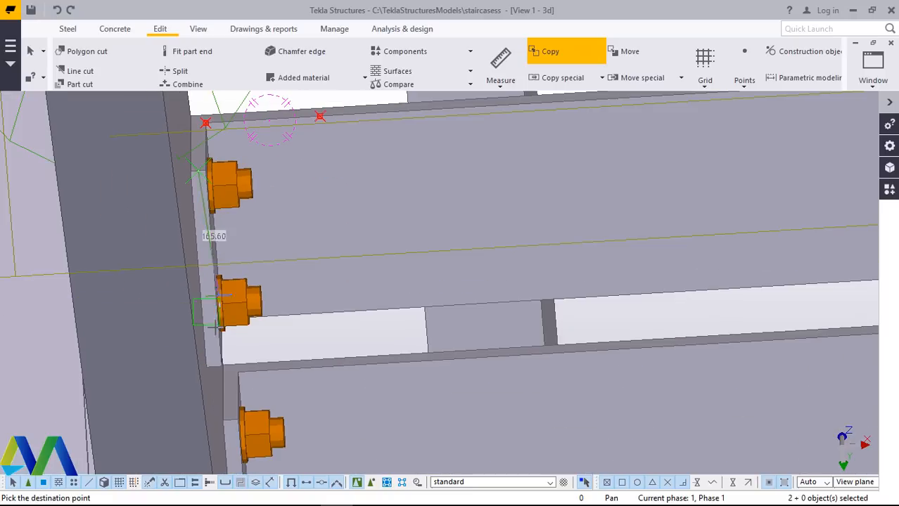
{"action": "scroll", "coordinate": [215, 366], "scroll_direction": "up", "scroll_amount": 3}
{"action": "scroll", "coordinate": [217, 371], "scroll_direction": "up", "scroll_amount": 2}
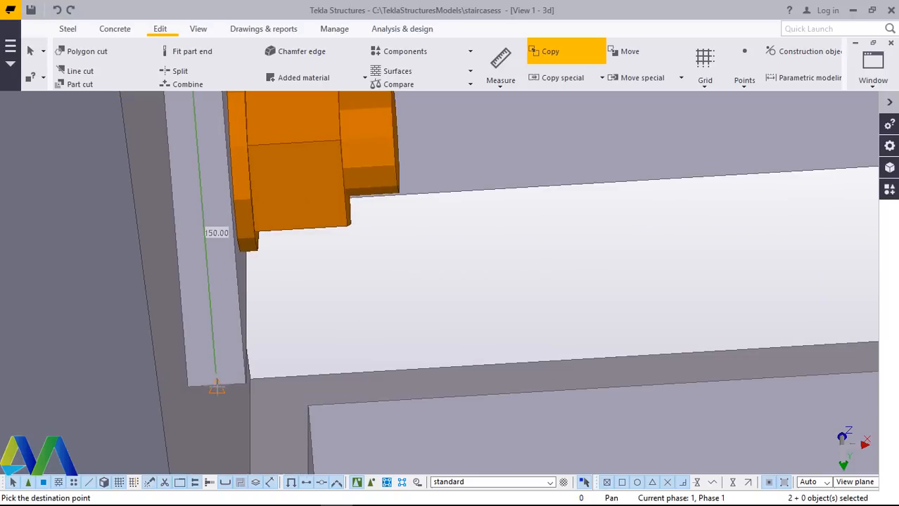
{"action": "right_click", "coordinate": [296, 281]}
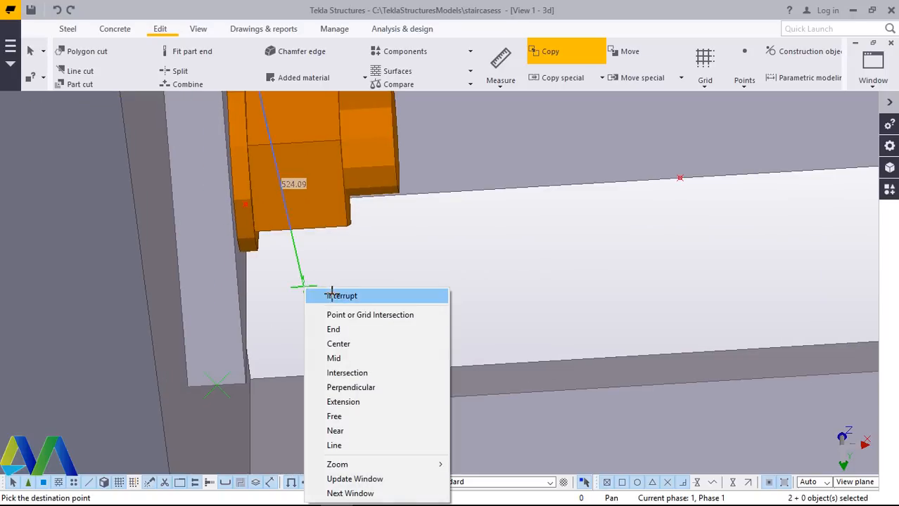
{"action": "left_click", "coordinate": [311, 294]}
{"action": "scroll", "coordinate": [199, 313], "scroll_direction": "down", "scroll_amount": 2}
{"action": "scroll", "coordinate": [200, 309], "scroll_direction": "down", "scroll_amount": 5}
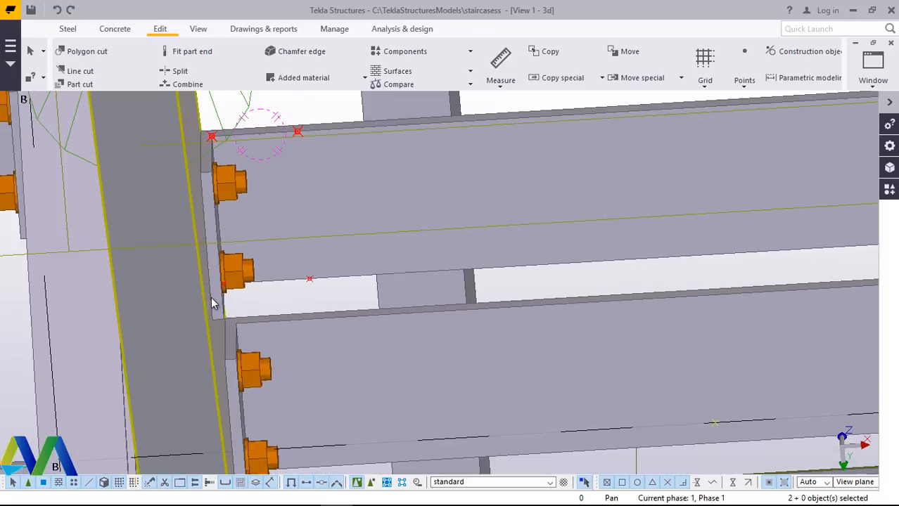
{"action": "scroll", "coordinate": [642, 203], "scroll_direction": "up", "scroll_amount": 4}
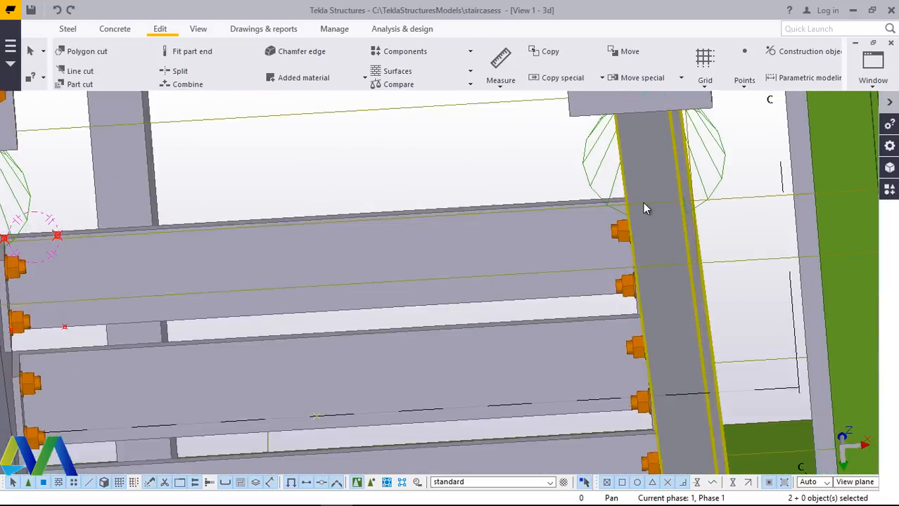
{"action": "scroll", "coordinate": [564, 145], "scroll_direction": "down", "scroll_amount": 7}
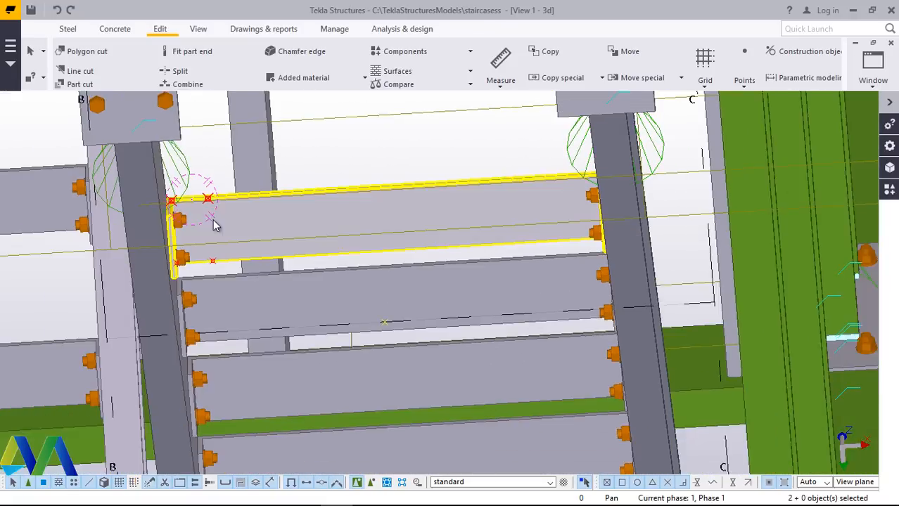
{"action": "scroll", "coordinate": [202, 200], "scroll_direction": "up", "scroll_amount": 7}
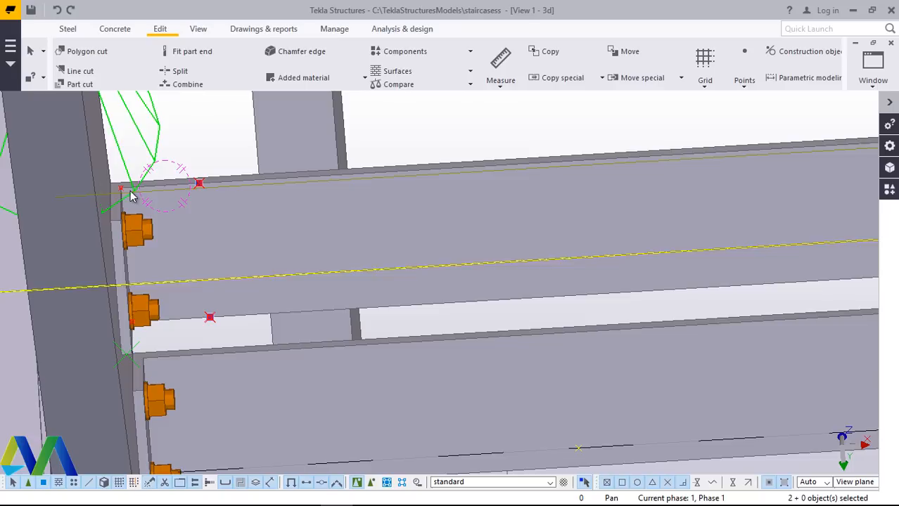
{"action": "left_click", "coordinate": [131, 322], "text": "ctrl"}
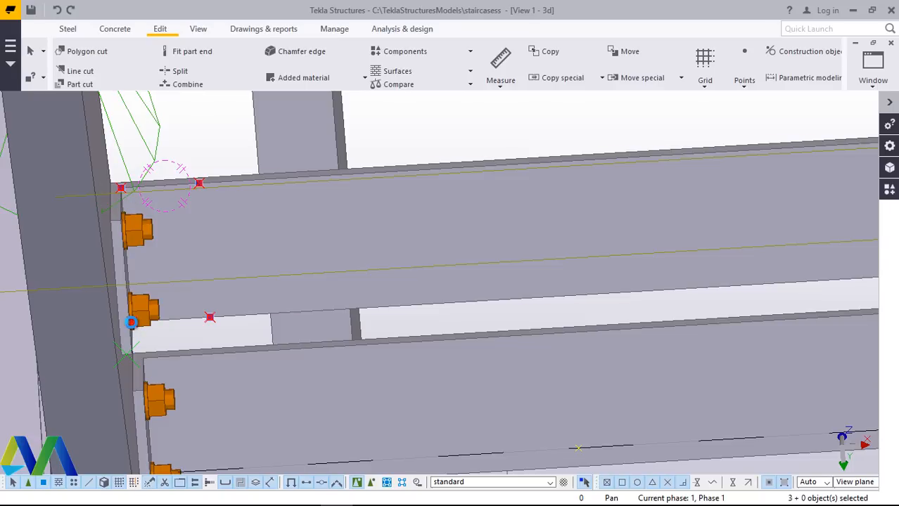
{"action": "right_click", "coordinate": [446, 122]}
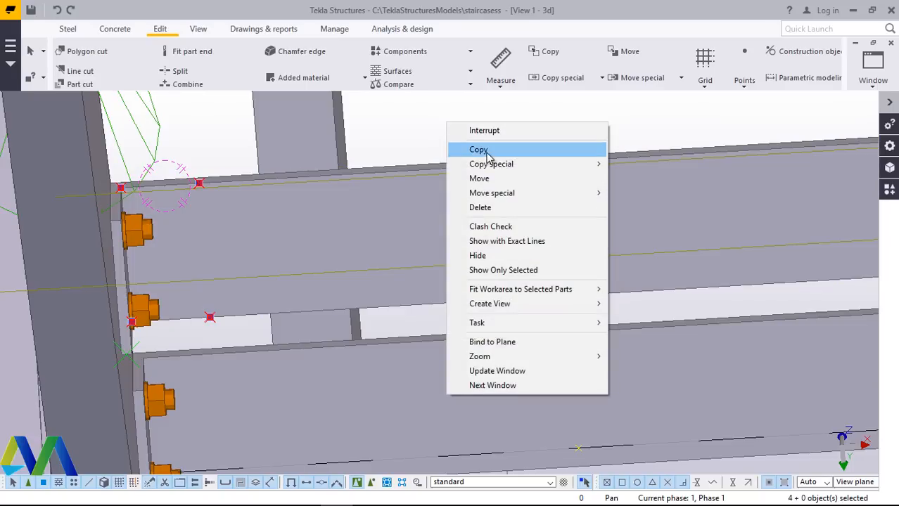
{"action": "left_click", "coordinate": [479, 149]}
{"action": "scroll", "coordinate": [146, 265], "scroll_direction": "down", "scroll_amount": 2}
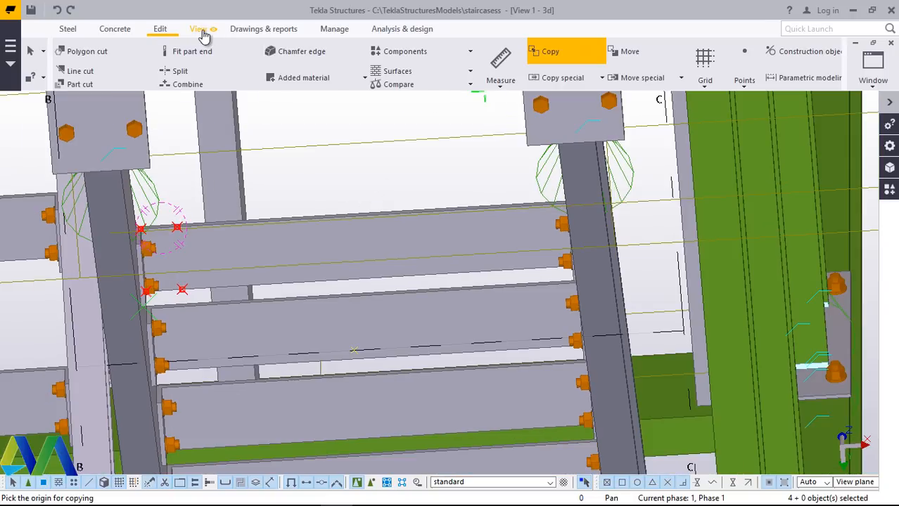
Centre the view rotation on the tread's bolted end near grid C and examine that stringer connection from the other side.
{"action": "left_click", "coordinate": [199, 31]}
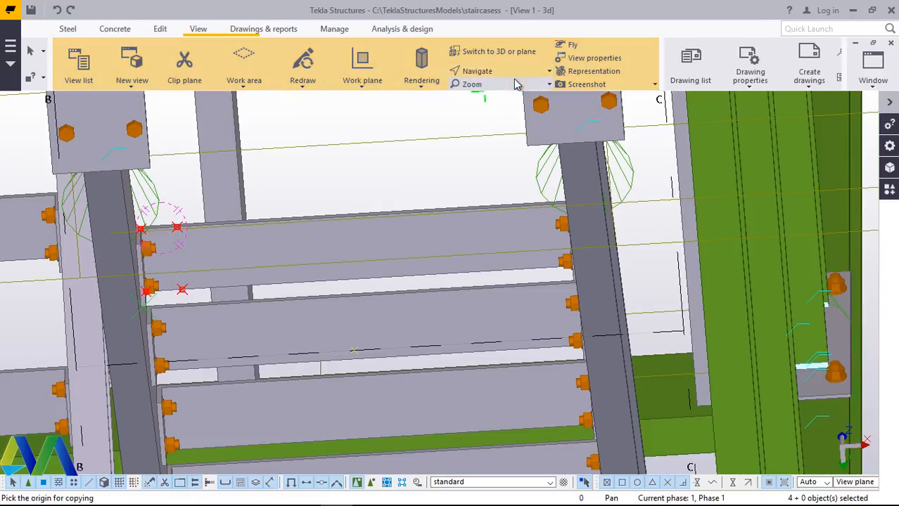
{"action": "left_click", "coordinate": [501, 73]}
{"action": "left_click", "coordinate": [503, 93]}
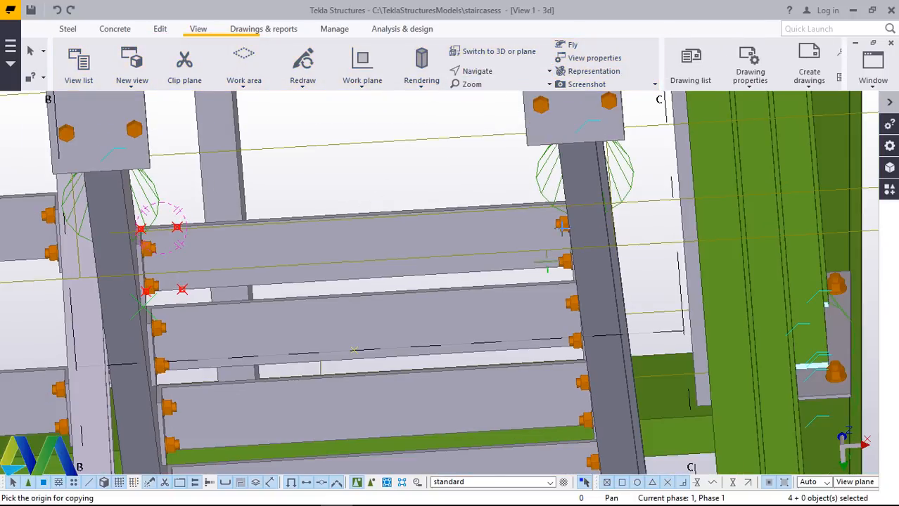
{"action": "left_click_drag", "start_coordinate": [563, 229], "coordinate": [585, 229]}
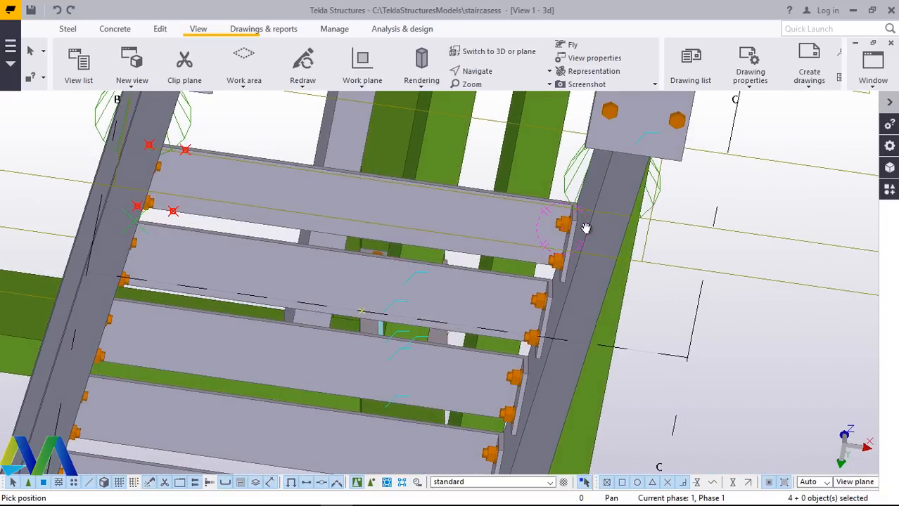
{"action": "scroll", "coordinate": [526, 202], "scroll_direction": "up", "scroll_amount": 4}
{"action": "right_click", "coordinate": [527, 202]}
{"action": "left_click", "coordinate": [549, 208]}
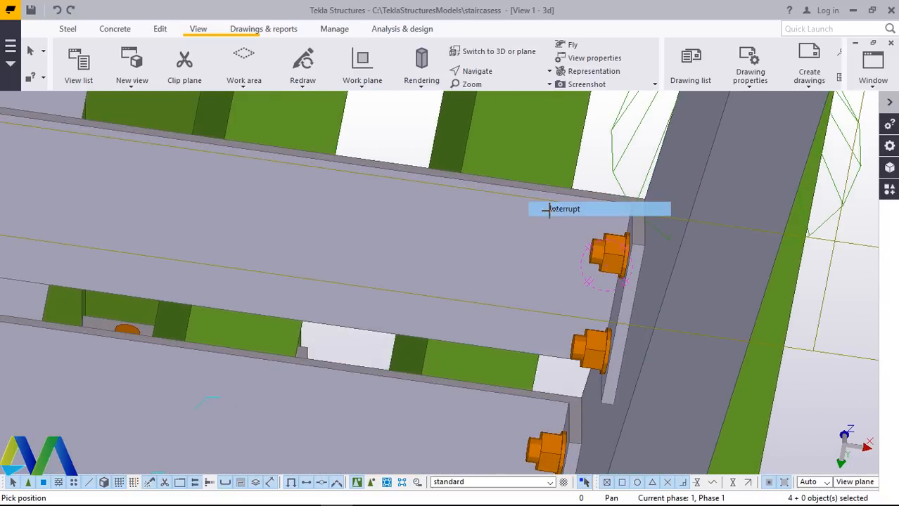
{"action": "scroll", "coordinate": [633, 245], "scroll_direction": "up", "scroll_amount": 4}
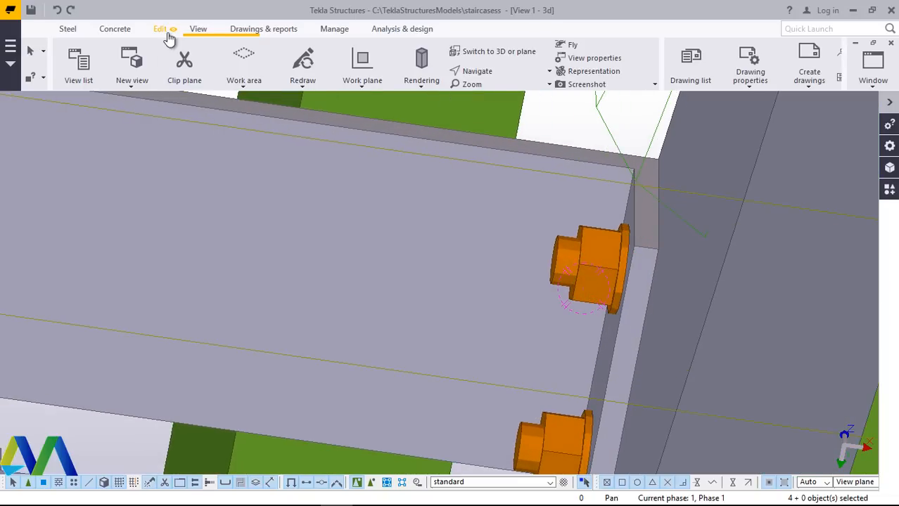
Place one point at the tread's inner corner near grid C and another 75 mm from it along the tread's edge.
{"action": "left_click", "coordinate": [166, 32]}
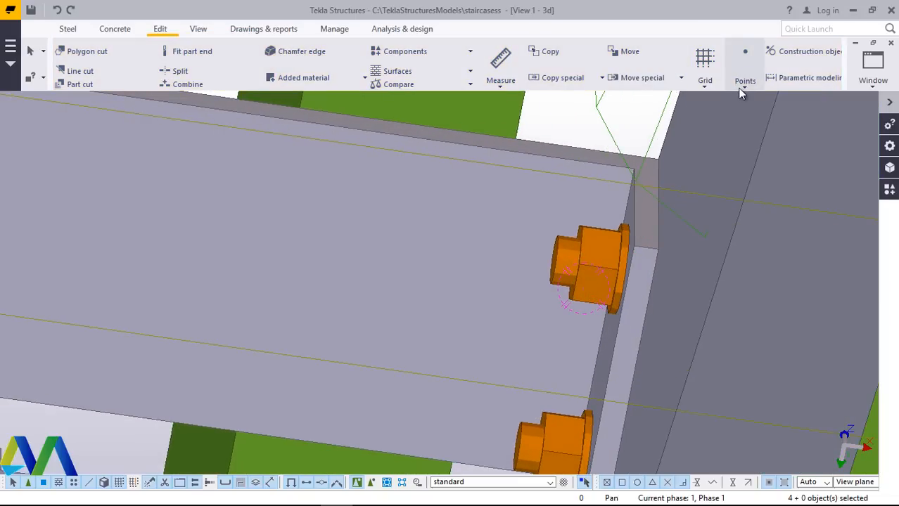
{"action": "left_click", "coordinate": [743, 83]}
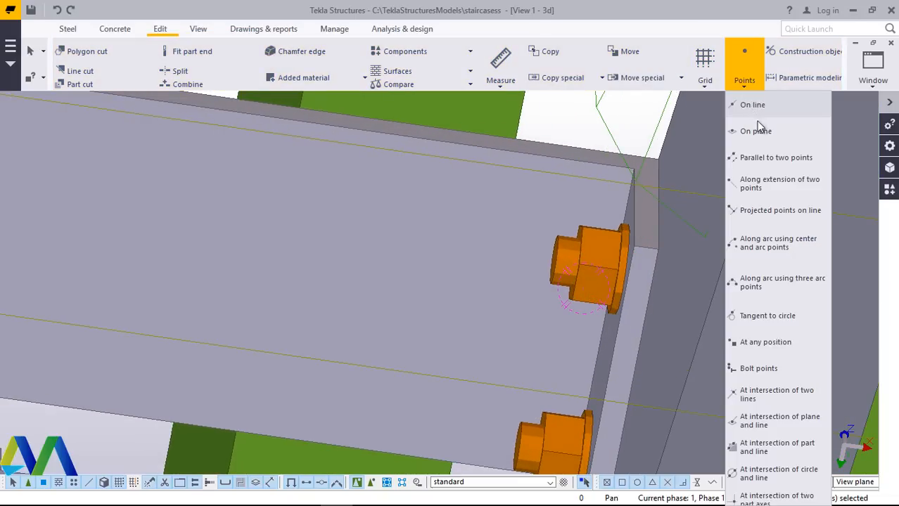
{"action": "left_click", "coordinate": [765, 342]}
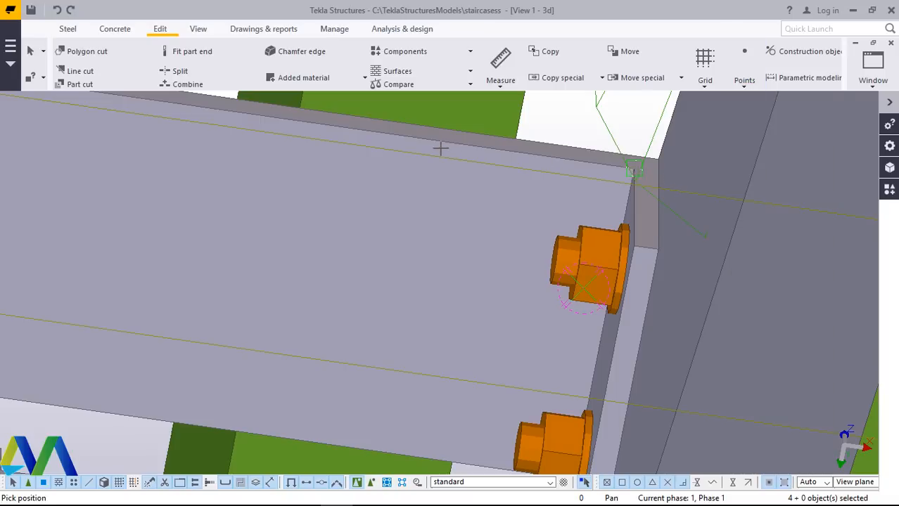
{"action": "scroll", "coordinate": [624, 216], "scroll_direction": "down", "scroll_amount": 5}
{"action": "scroll", "coordinate": [248, 137], "scroll_direction": "up", "scroll_amount": 1}
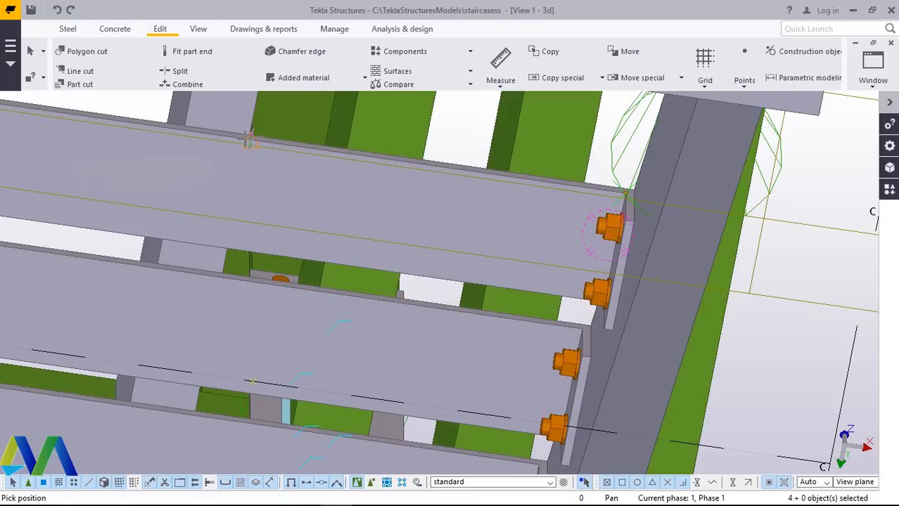
{"action": "type", "text": "75"}
{"action": "key", "text": "Return"}
{"action": "right_click", "coordinate": [610, 116]}
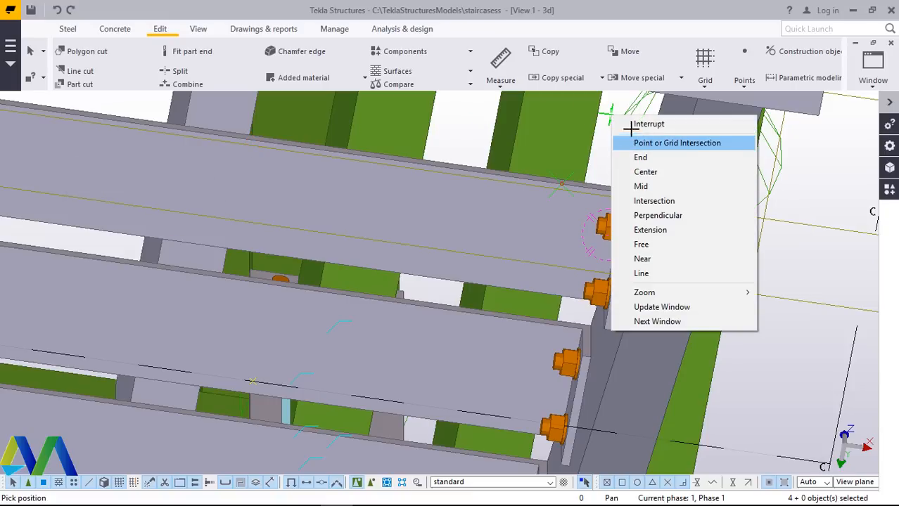
{"action": "left_click", "coordinate": [658, 142]}
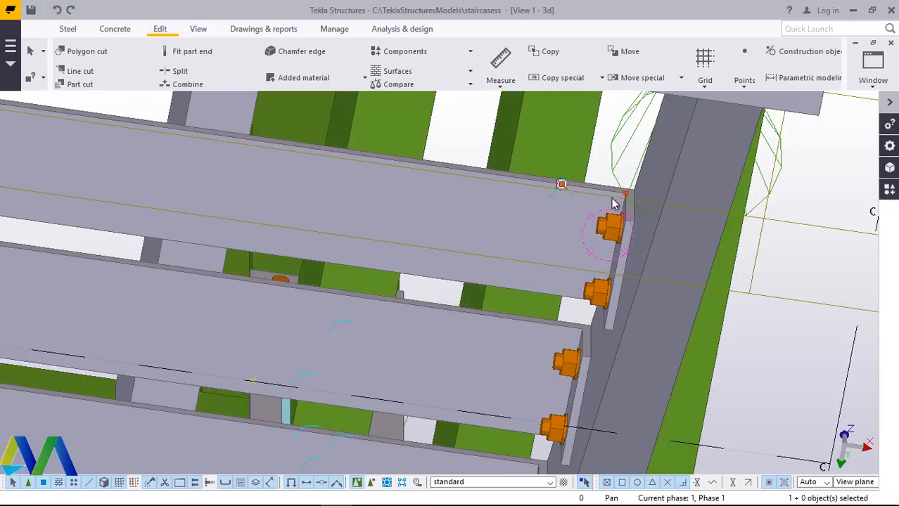
Copy the two points near grid C 150 mm down, from the end plate's upper edge midpoint to its lower edge midpoint.
{"action": "right_click", "coordinate": [624, 138]}
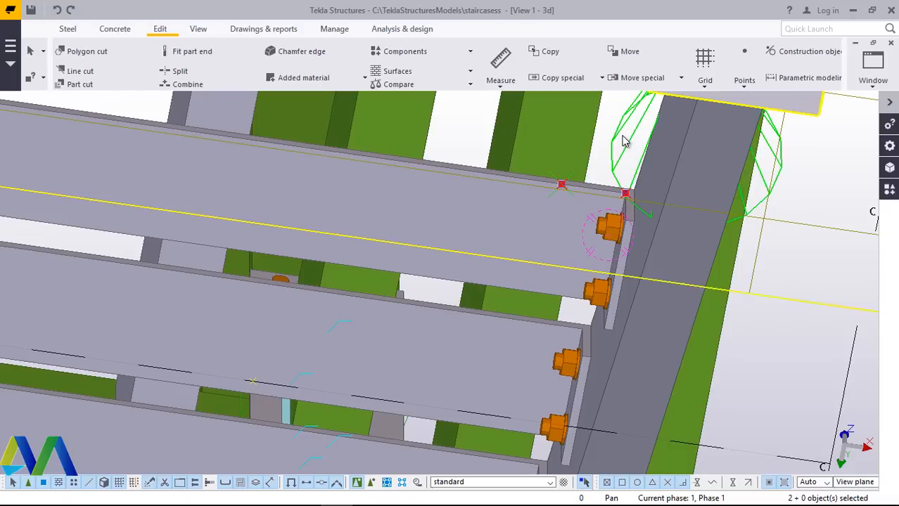
{"action": "left_click", "coordinate": [633, 196]}
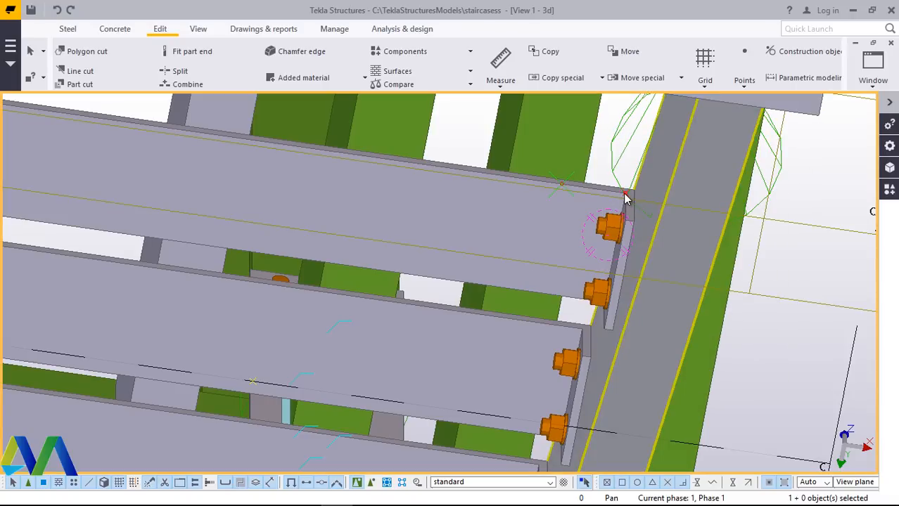
{"action": "scroll", "coordinate": [626, 200], "scroll_direction": "up", "scroll_amount": 2}
{"action": "scroll", "coordinate": [626, 202], "scroll_direction": "up", "scroll_amount": 1}
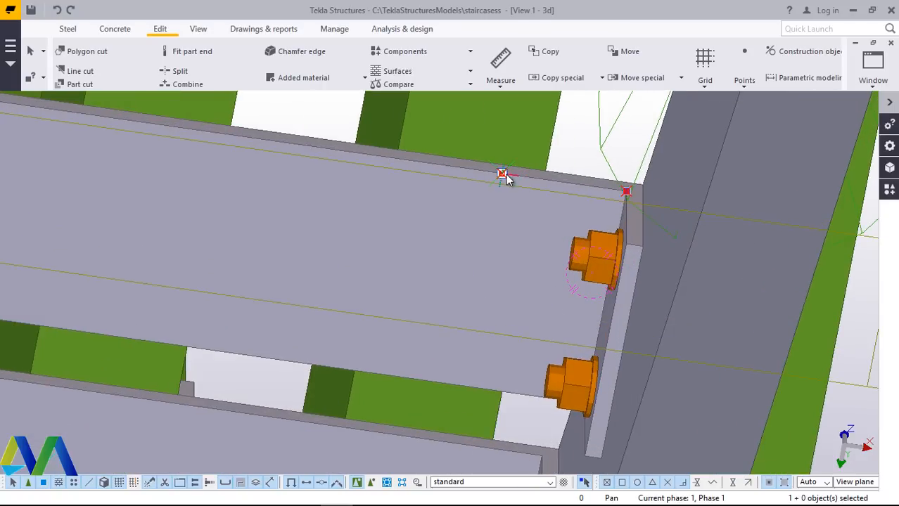
{"action": "right_click", "coordinate": [574, 148]}
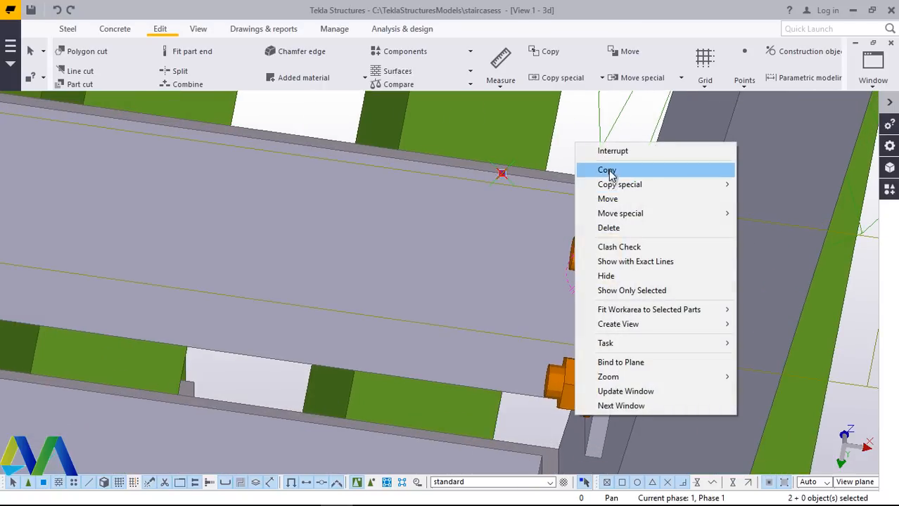
{"action": "left_click", "coordinate": [606, 172]}
{"action": "scroll", "coordinate": [628, 224], "scroll_direction": "up", "scroll_amount": 3}
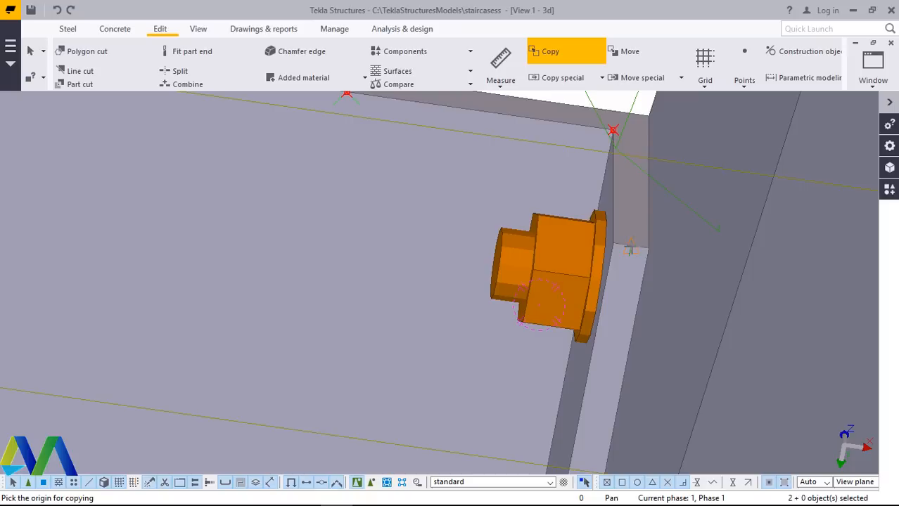
{"action": "left_click", "coordinate": [553, 174]}
{"action": "scroll", "coordinate": [552, 156], "scroll_direction": "down", "scroll_amount": 4}
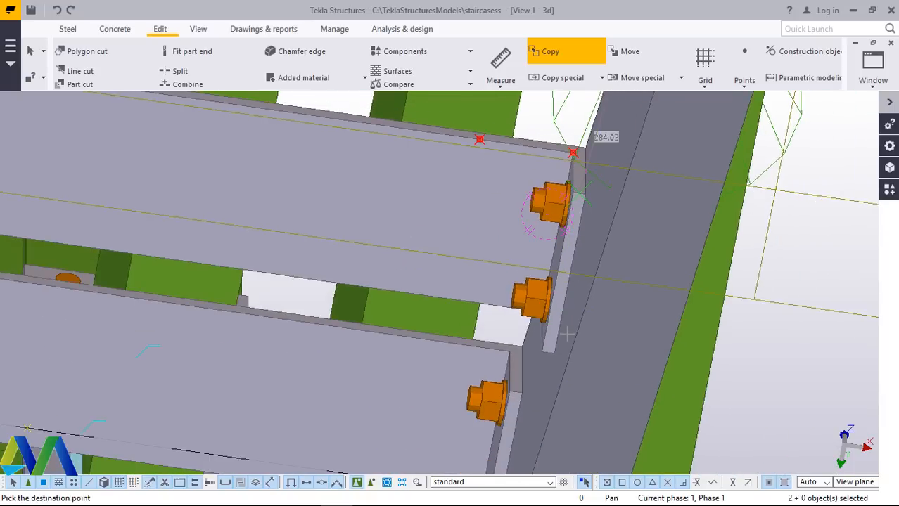
{"action": "scroll", "coordinate": [556, 361], "scroll_direction": "up", "scroll_amount": 3}
{"action": "scroll", "coordinate": [556, 361], "scroll_direction": "up", "scroll_amount": 1}
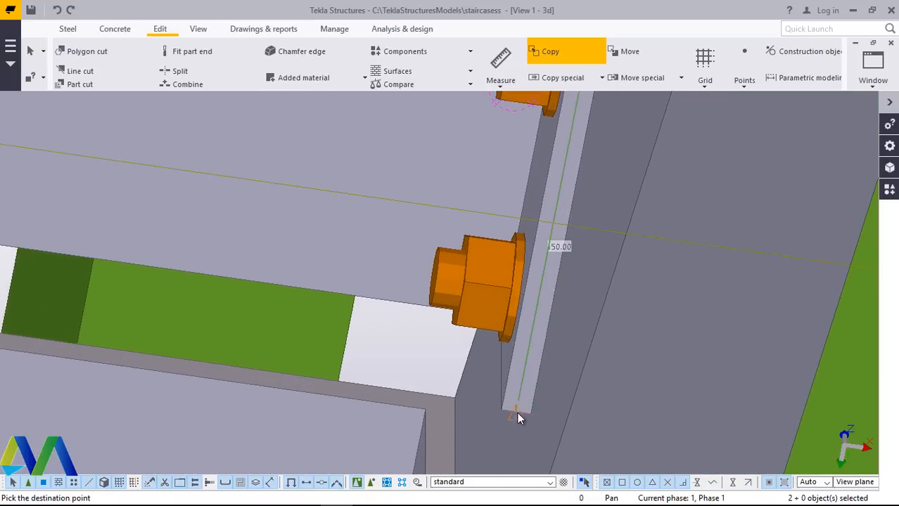
{"action": "left_click", "coordinate": [516, 407]}
{"action": "right_click", "coordinate": [548, 243]}
{"action": "left_click", "coordinate": [552, 254]}
{"action": "scroll", "coordinate": [461, 304], "scroll_direction": "down", "scroll_amount": 3}
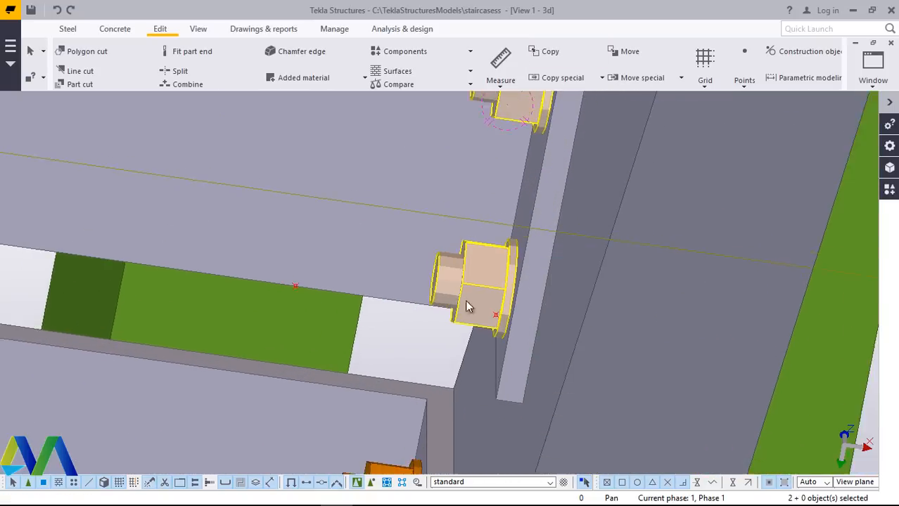
Cut away the middle of the bottom tread with a polygon cut through the four inner reference points, keeping both bolted ends.
{"action": "scroll", "coordinate": [555, 293], "scroll_direction": "down", "scroll_amount": 3}
{"action": "scroll", "coordinate": [627, 271], "scroll_direction": "up", "scroll_amount": 2}
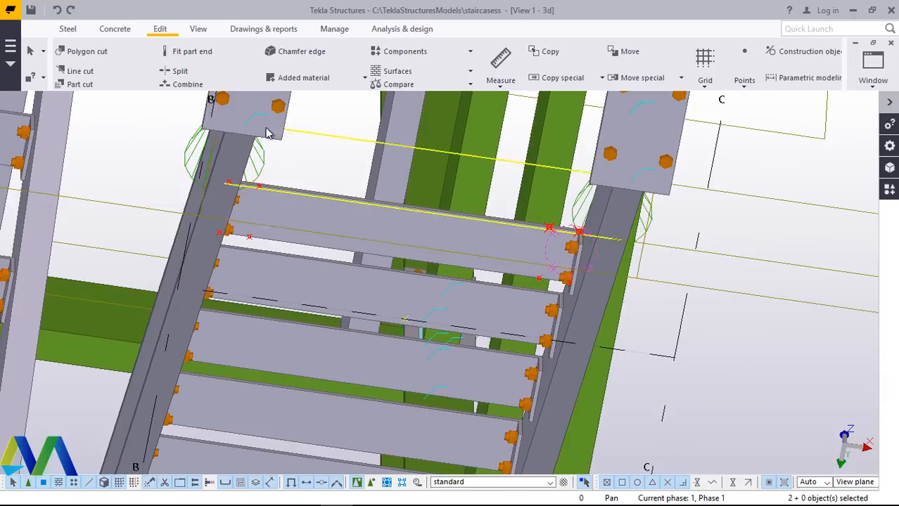
{"action": "left_click", "coordinate": [105, 58]}
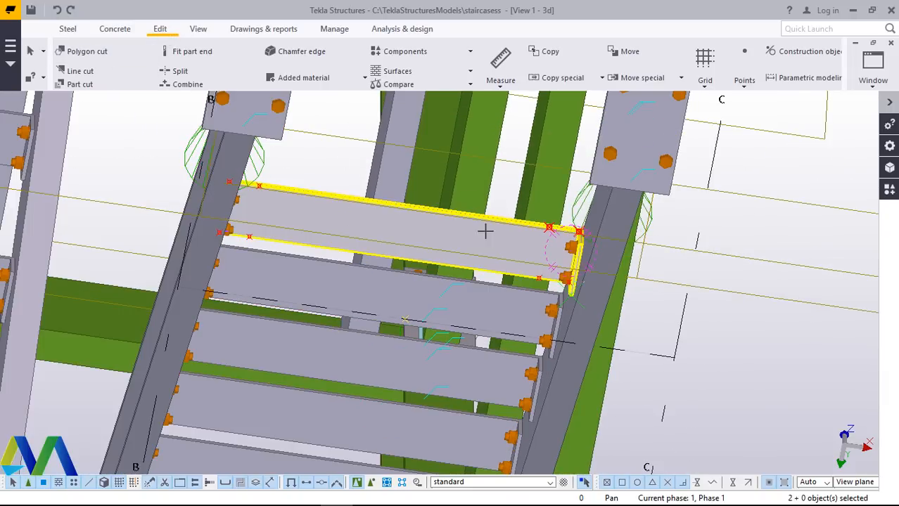
{"action": "scroll", "coordinate": [548, 239], "scroll_direction": "up", "scroll_amount": 4}
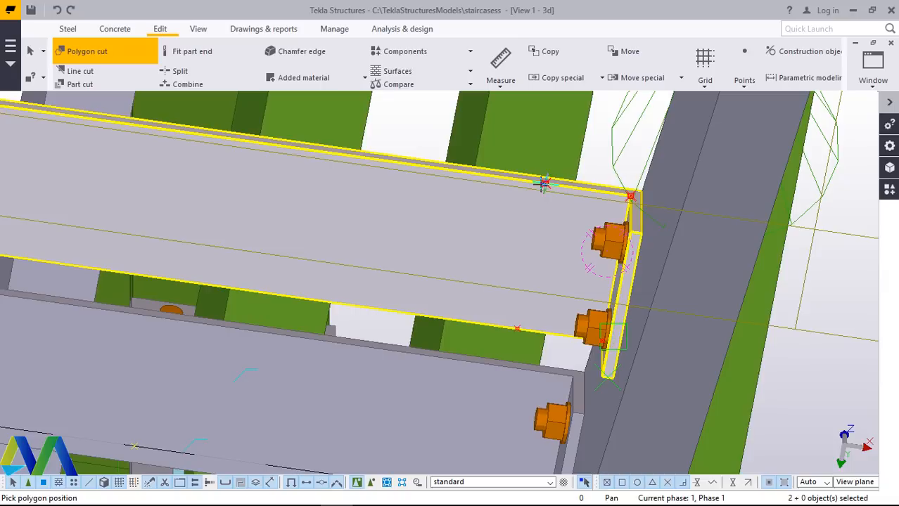
{"action": "left_click", "coordinate": [544, 184]}
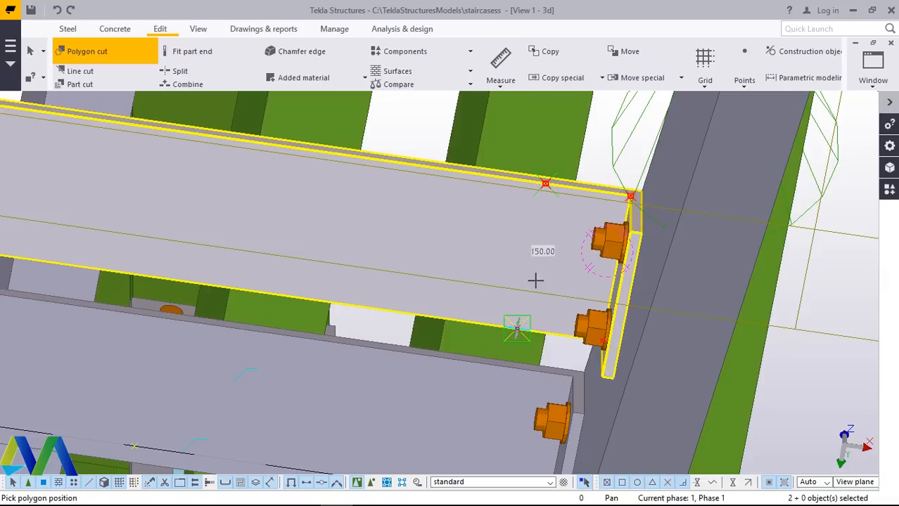
{"action": "left_click", "coordinate": [518, 327]}
{"action": "scroll", "coordinate": [551, 267], "scroll_direction": "down", "scroll_amount": 5}
{"action": "scroll", "coordinate": [184, 249], "scroll_direction": "up", "scroll_amount": 4}
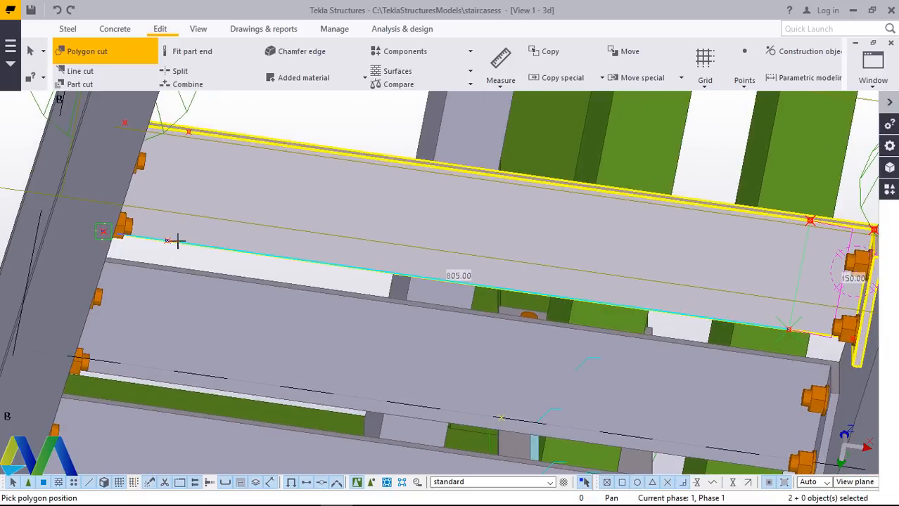
{"action": "left_click", "coordinate": [168, 241]}
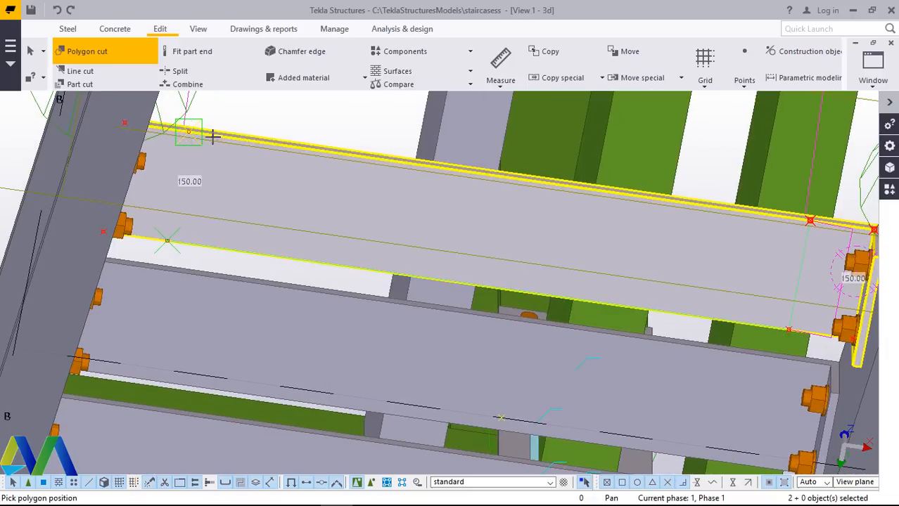
{"action": "left_click", "coordinate": [211, 137]}
{"action": "left_click", "coordinate": [809, 220]}
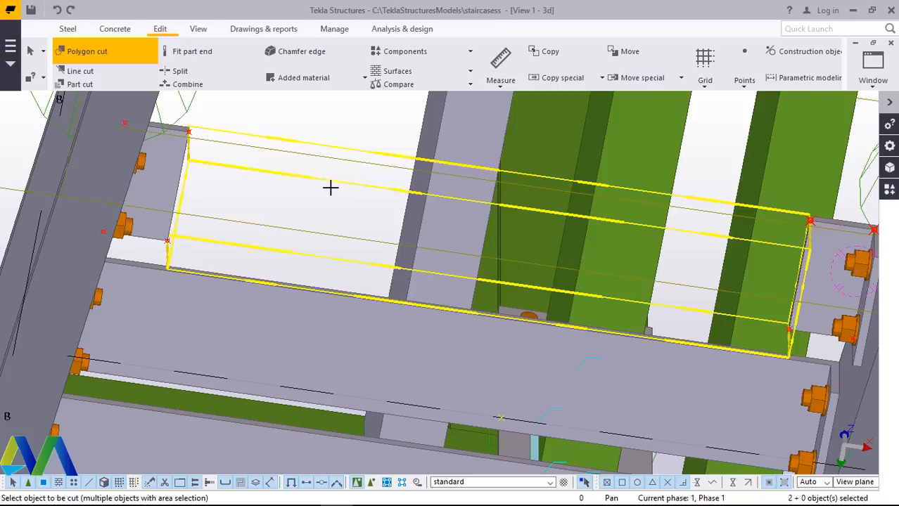
{"action": "right_click", "coordinate": [350, 170]}
{"action": "left_click", "coordinate": [370, 169]}
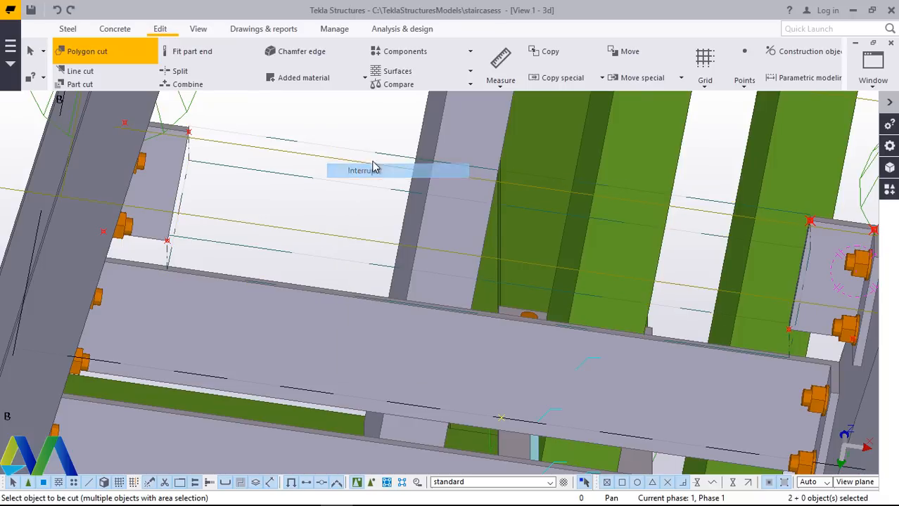
Centre the view rotation beside the cut tread and examine its two remaining bolted ends from the other side of the flight.
{"action": "left_click", "coordinate": [199, 28]}
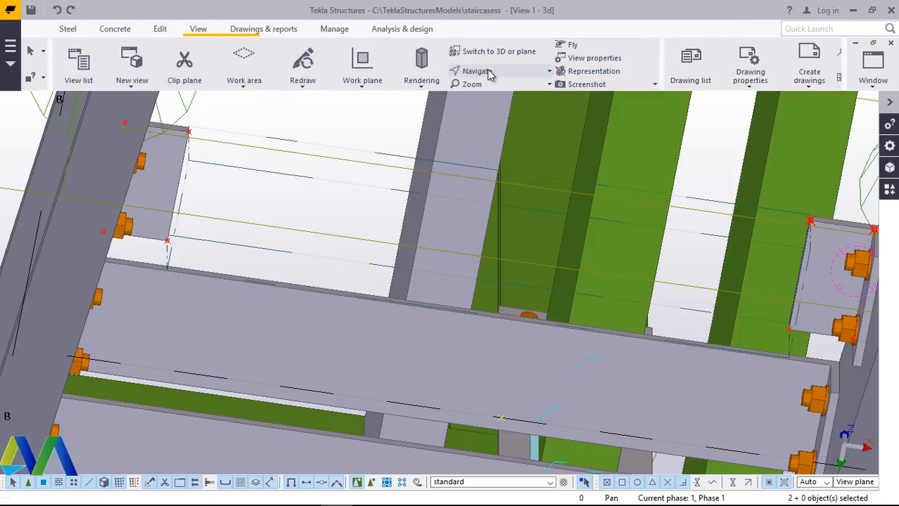
{"action": "left_click", "coordinate": [490, 72]}
{"action": "left_click", "coordinate": [481, 144]}
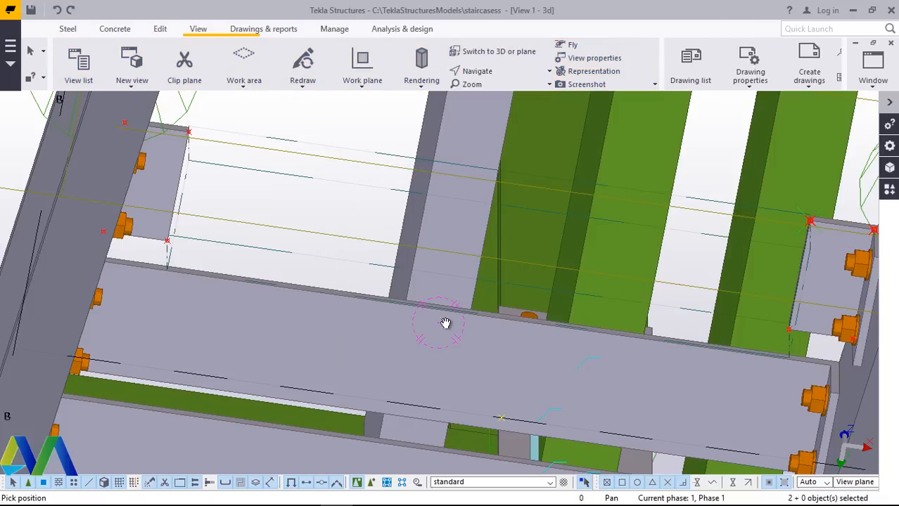
{"action": "mouse_move", "coordinate": [445, 322]}
{"action": "left_mouse_down"}
{"action": "mouse_move", "coordinate": [421, 378]}
{"action": "mouse_move", "coordinate": [419, 424]}
{"action": "mouse_move", "coordinate": [428, 295]}
{"action": "mouse_move", "coordinate": [453, 307]}
{"action": "mouse_move", "coordinate": [457, 405]}
{"action": "mouse_move", "coordinate": [428, 265]}
{"action": "mouse_move", "coordinate": [450, 317]}
{"action": "left_mouse_up"}
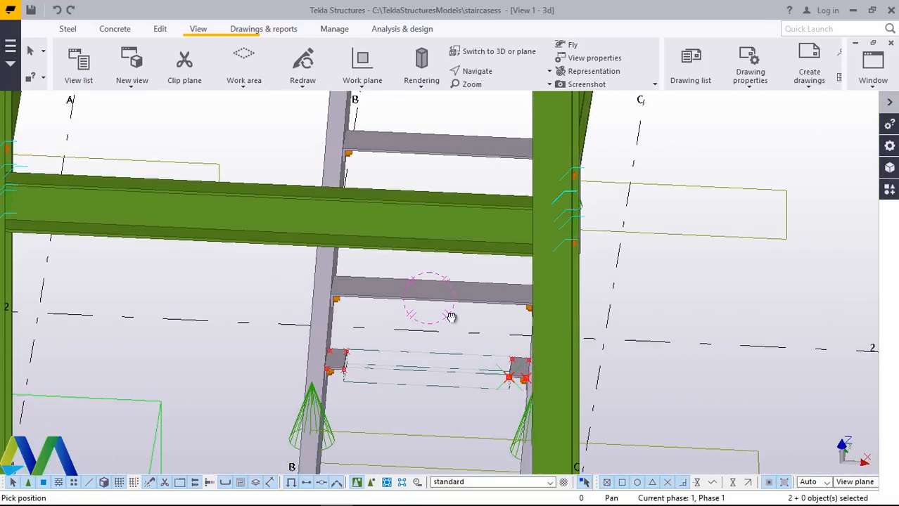
{"action": "middle_click_drag", "start_coordinate": [451, 317], "coordinate": [351, 278], "text": "ctrl"}
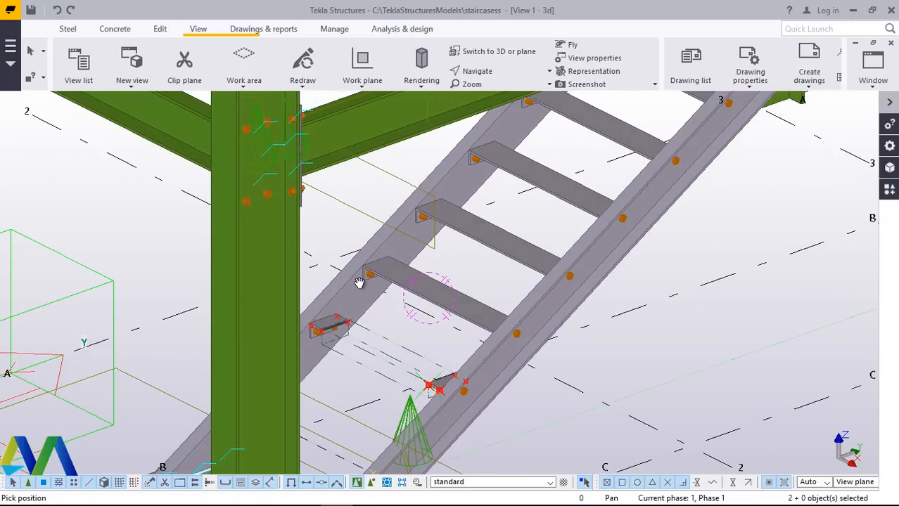
{"action": "scroll", "coordinate": [360, 281], "scroll_direction": "up", "scroll_amount": 5}
{"action": "scroll", "coordinate": [377, 280], "scroll_direction": "up", "scroll_amount": 1}
{"action": "right_click", "coordinate": [525, 203]}
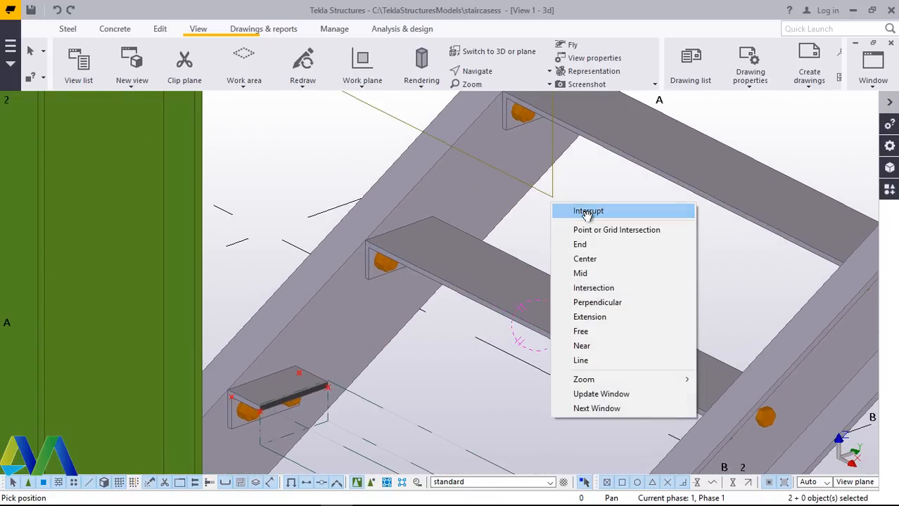
{"action": "left_click", "coordinate": [588, 211]}
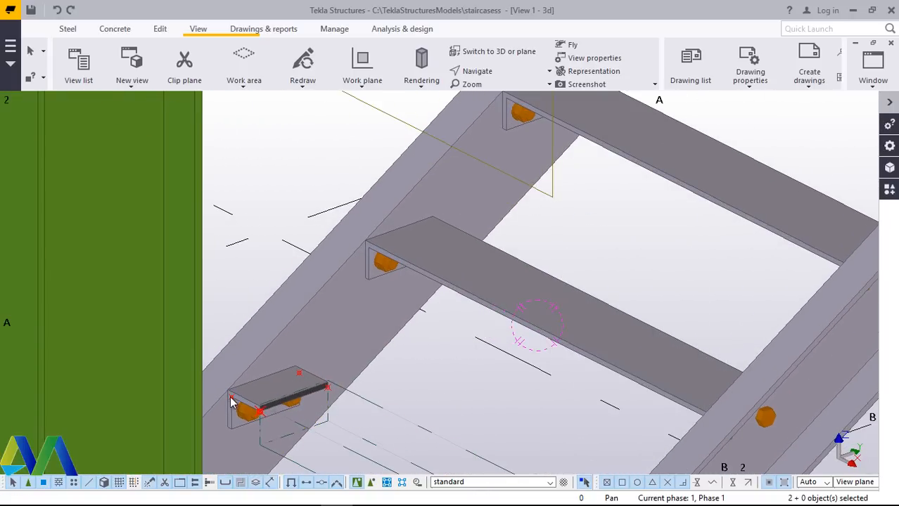
{"action": "scroll", "coordinate": [236, 404], "scroll_direction": "up", "scroll_amount": 3}
{"action": "scroll", "coordinate": [234, 408], "scroll_direction": "down", "scroll_amount": 2}
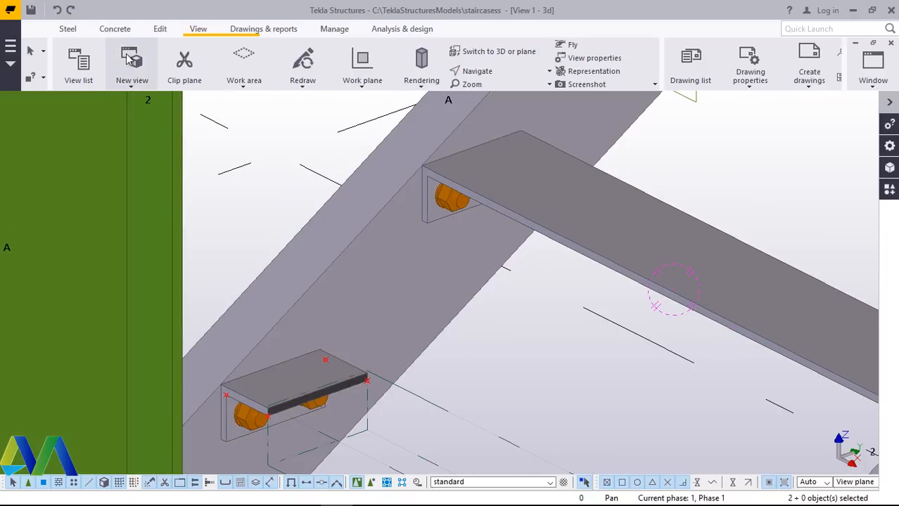
Measure the distance from the cut tread's outer corner to the matching corner of the next tread up.
{"action": "left_click", "coordinate": [171, 33]}
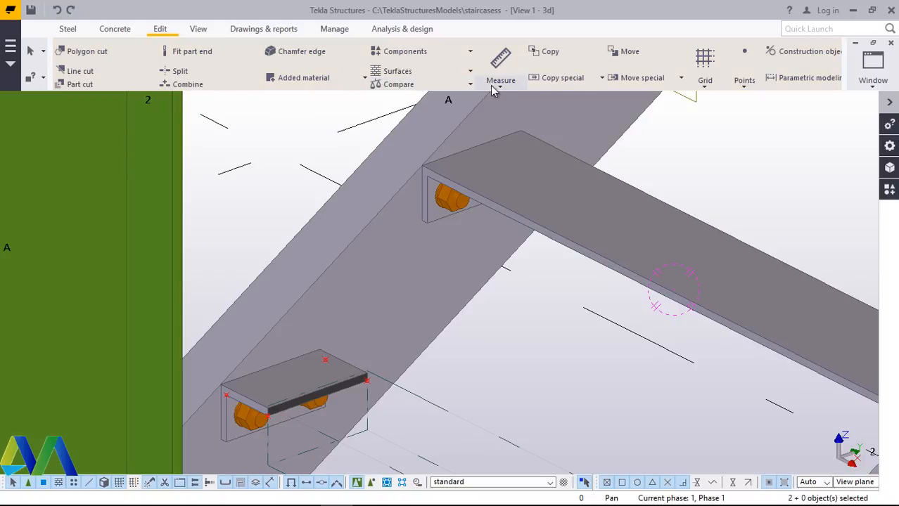
{"action": "left_click", "coordinate": [503, 89]}
{"action": "left_click", "coordinate": [508, 104]}
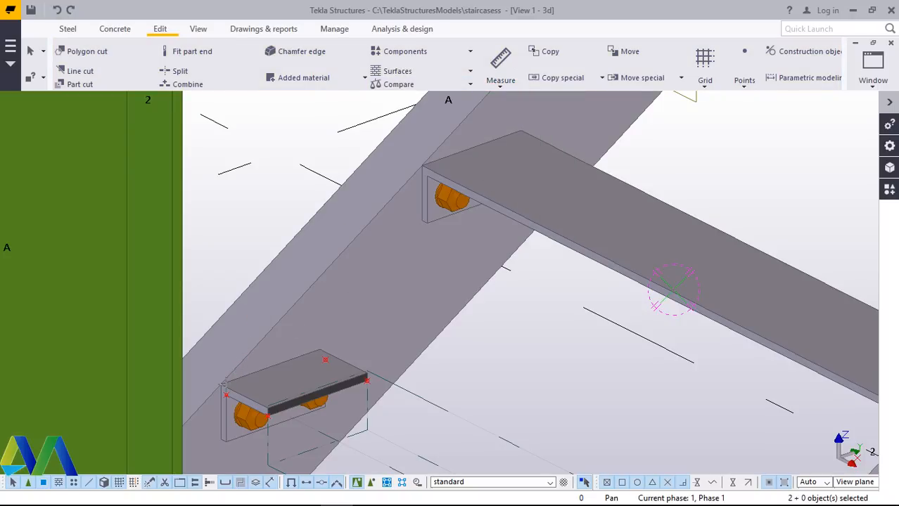
{"action": "scroll", "coordinate": [220, 383], "scroll_direction": "up", "scroll_amount": 1}
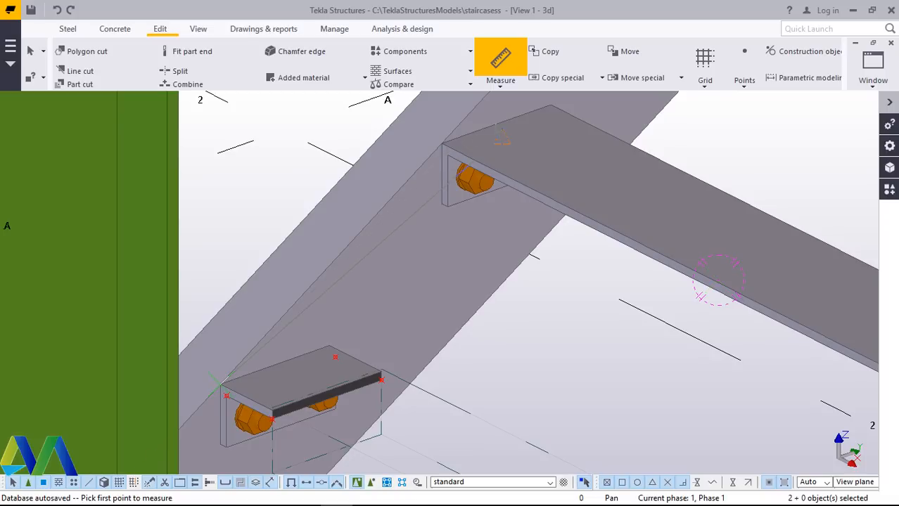
{"action": "left_click", "coordinate": [221, 382]}
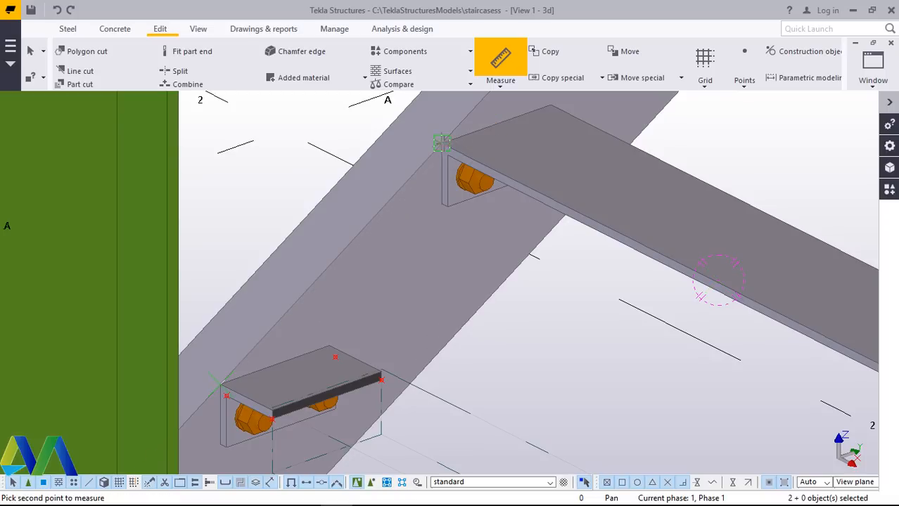
{"action": "left_click", "coordinate": [442, 143]}
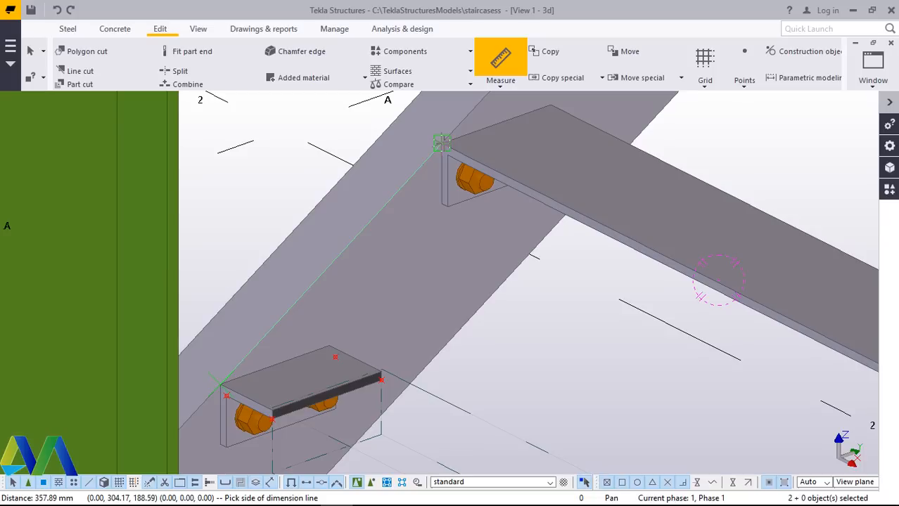
{"action": "right_click", "coordinate": [261, 141]}
{"action": "left_click", "coordinate": [282, 149]}
{"action": "scroll", "coordinate": [359, 309], "scroll_direction": "down", "scroll_amount": 1}
{"action": "scroll", "coordinate": [360, 310], "scroll_direction": "down", "scroll_amount": 5}
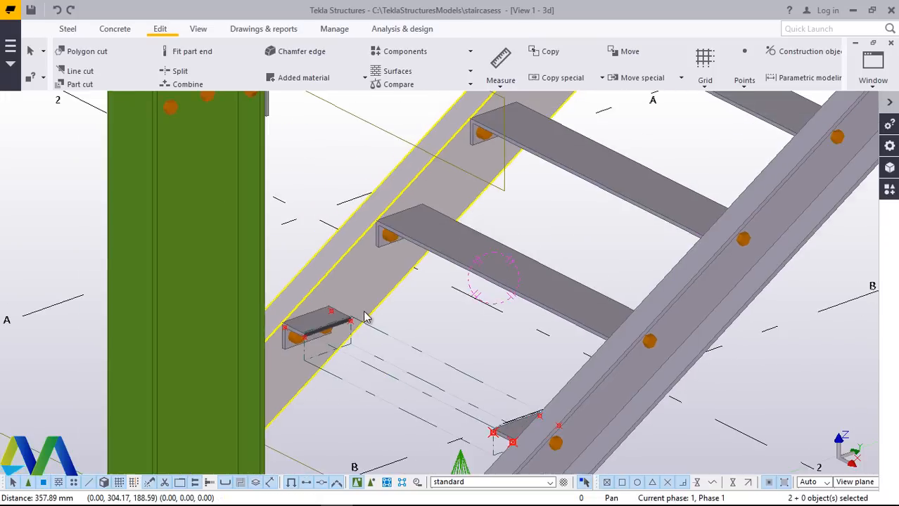
{"action": "left_click", "coordinate": [492, 307]}
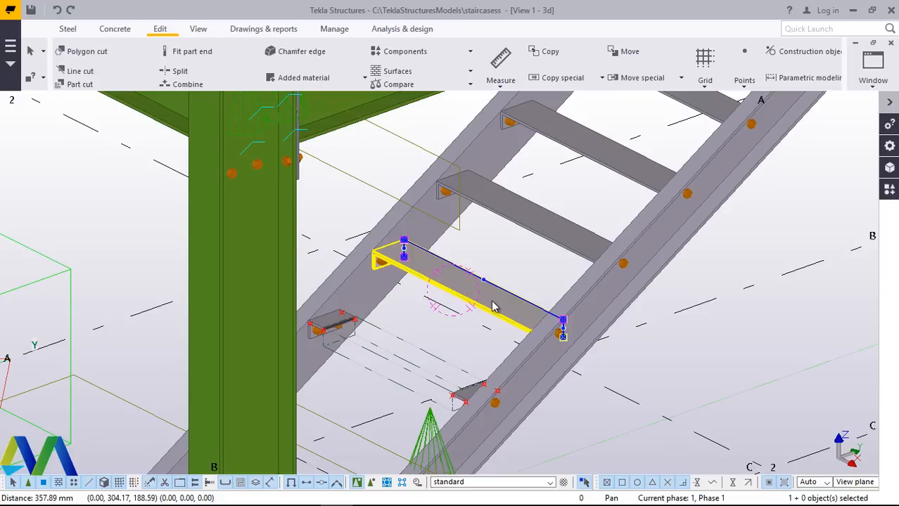
{"action": "left_click", "coordinate": [556, 238]}
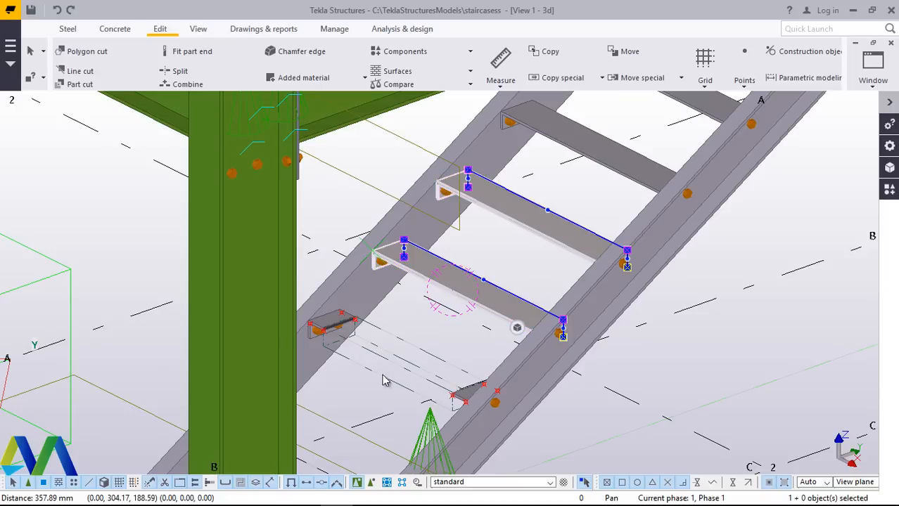
{"action": "scroll", "coordinate": [410, 362], "scroll_direction": "down", "scroll_amount": 3}
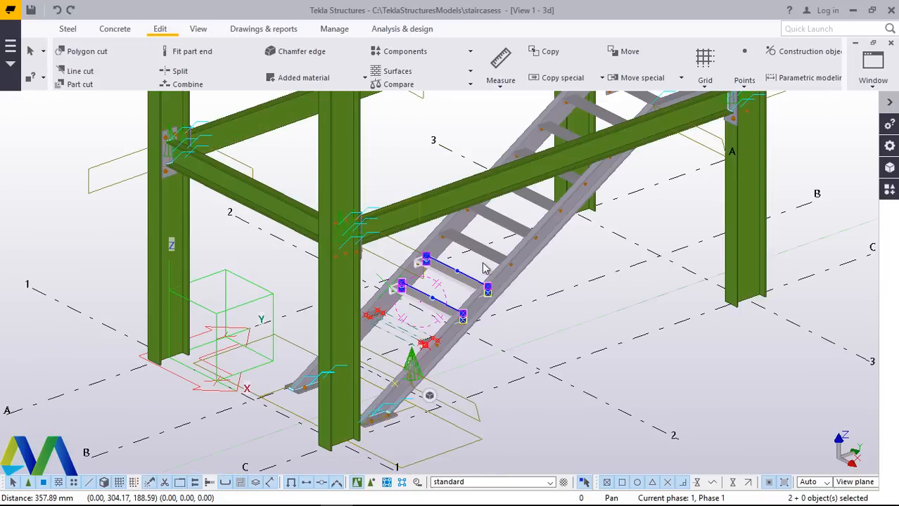
{"action": "scroll", "coordinate": [484, 257], "scroll_direction": "up", "scroll_amount": 1}
{"action": "scroll", "coordinate": [487, 250], "scroll_direction": "up", "scroll_amount": 2}
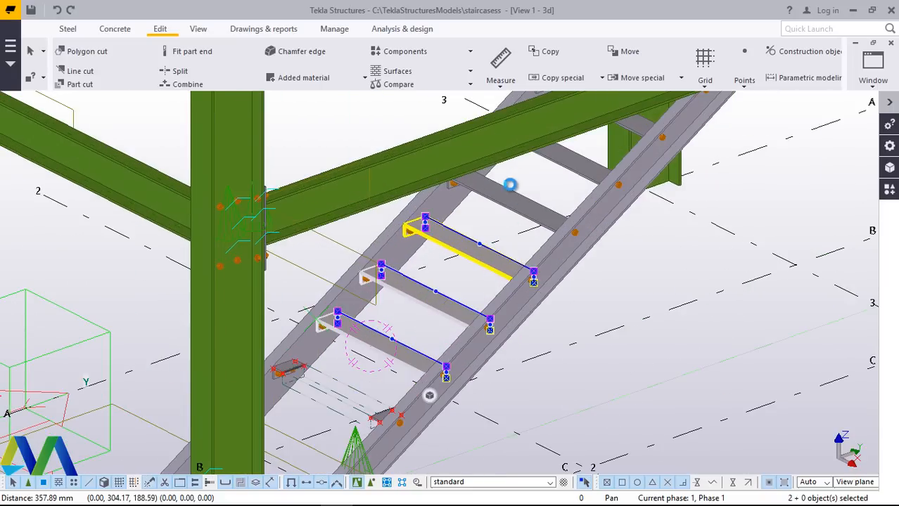
{"action": "left_click", "coordinate": [578, 163], "text": "shift"}
Delete the six consecutive full treads directly above the cut bottom tread on the lowest flight.
{"action": "left_click", "coordinate": [635, 131], "text": "shift"}
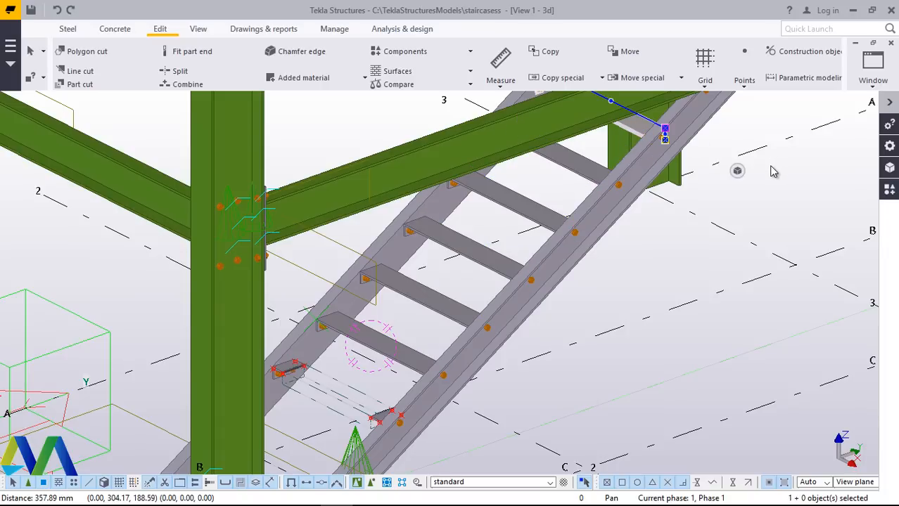
{"action": "mouse_move", "coordinate": [797, 225]}
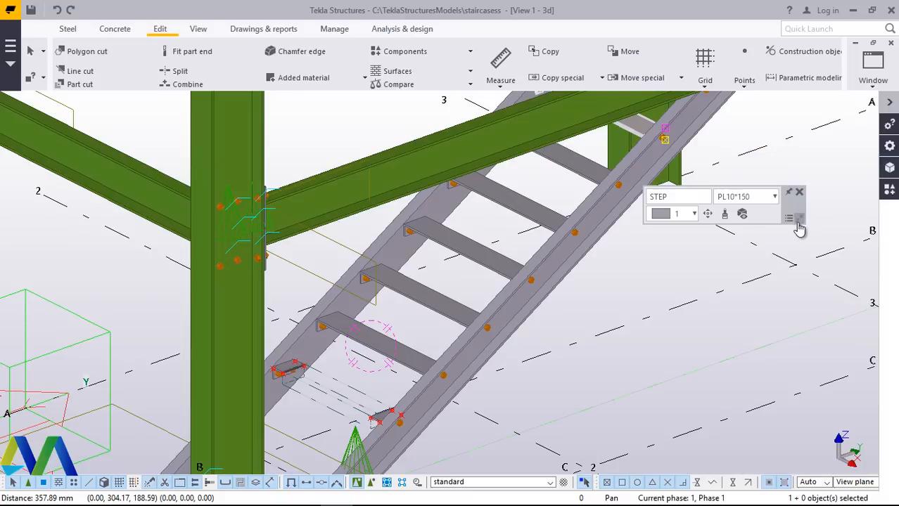
{"action": "left_click", "coordinate": [432, 305], "text": "shift"}
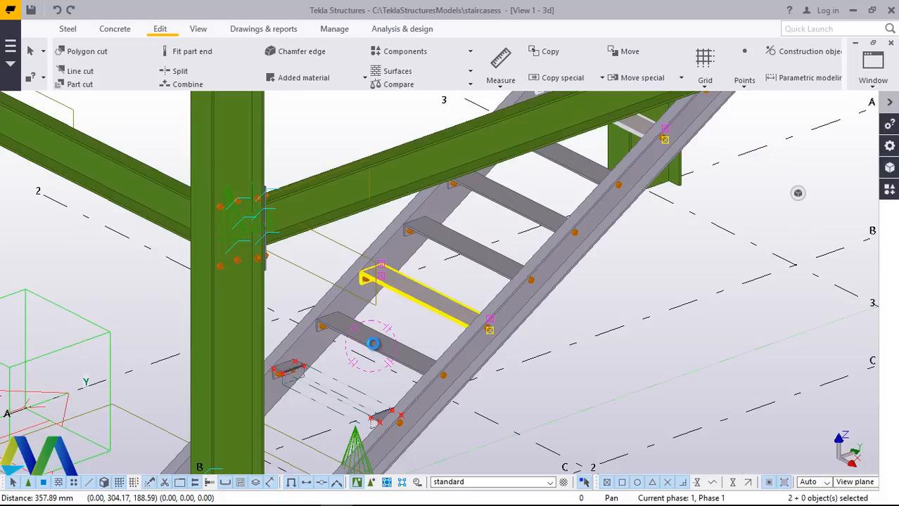
{"action": "left_click", "coordinate": [478, 268], "text": "shift"}
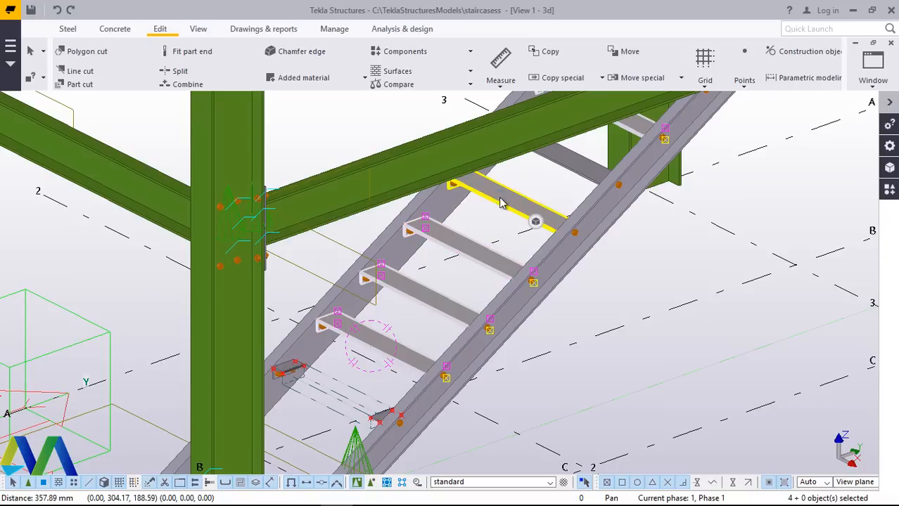
{"action": "left_click", "coordinate": [562, 163], "text": "shift"}
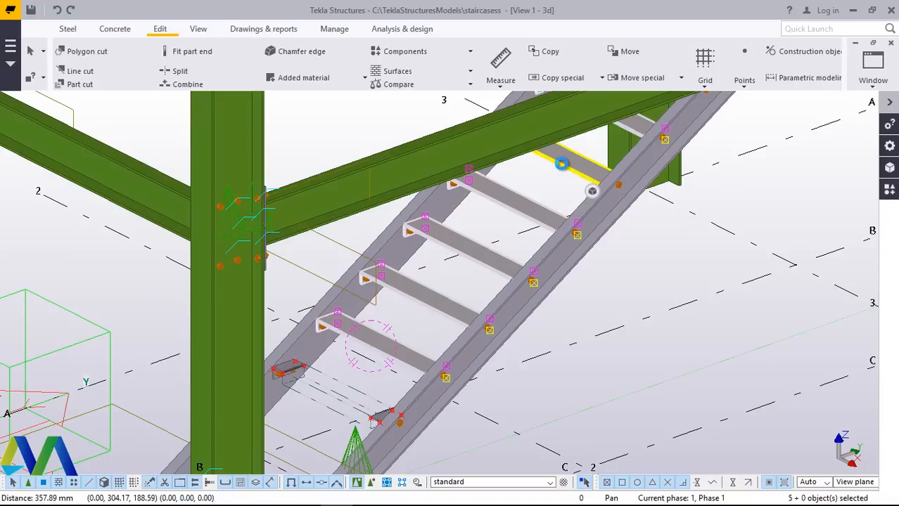
{"action": "left_click", "coordinate": [561, 164], "text": "shift"}
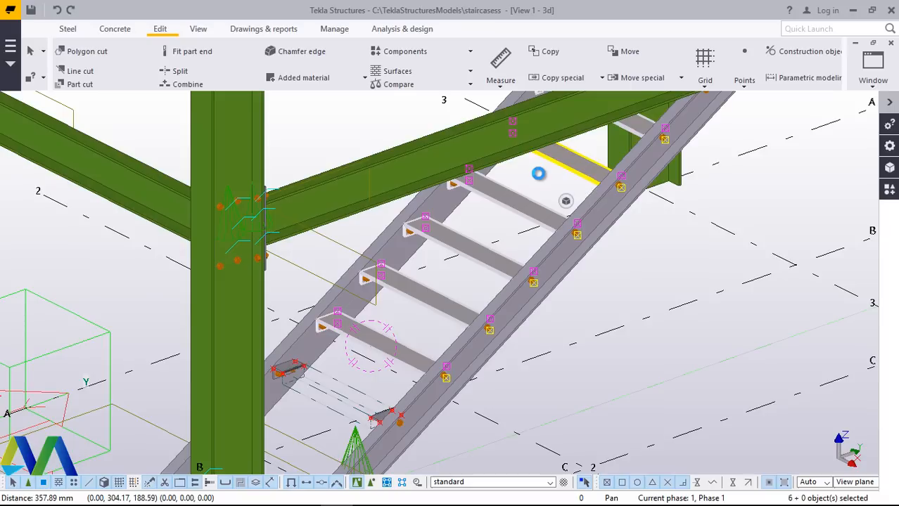
{"action": "right_click", "coordinate": [537, 176]}
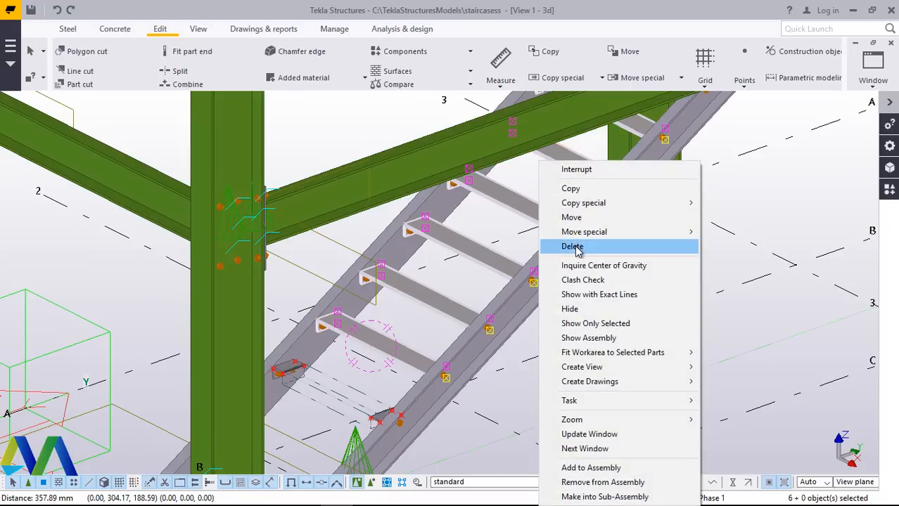
{"action": "left_click", "coordinate": [573, 247]}
Delete the two remaining full treads near the upper end of the lowest flight.
{"action": "scroll", "coordinate": [531, 272], "scroll_direction": "down", "scroll_amount": 5}
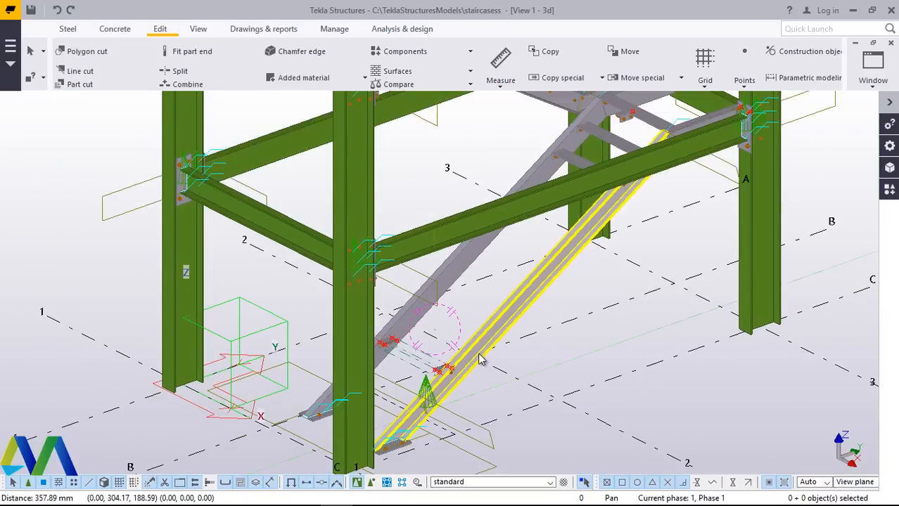
{"action": "scroll", "coordinate": [580, 172], "scroll_direction": "up", "scroll_amount": 1}
{"action": "scroll", "coordinate": [581, 172], "scroll_direction": "up", "scroll_amount": 3}
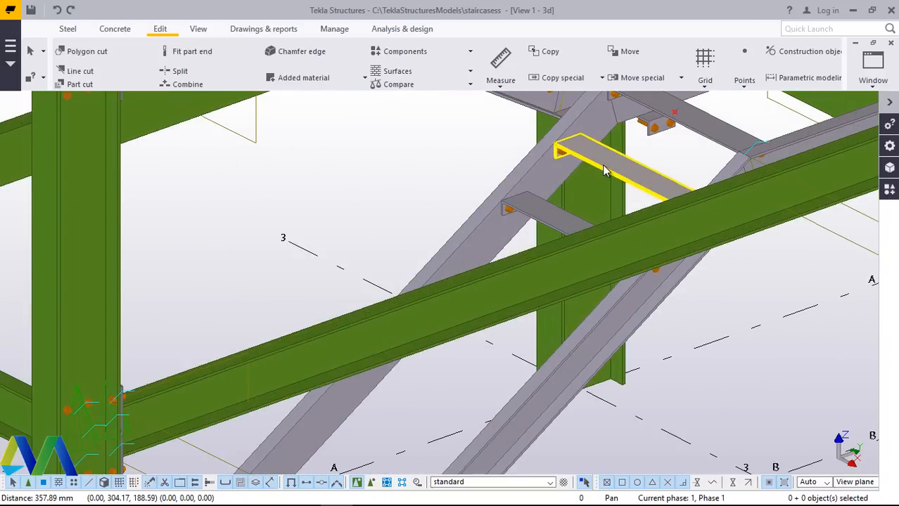
{"action": "left_click", "coordinate": [602, 172]}
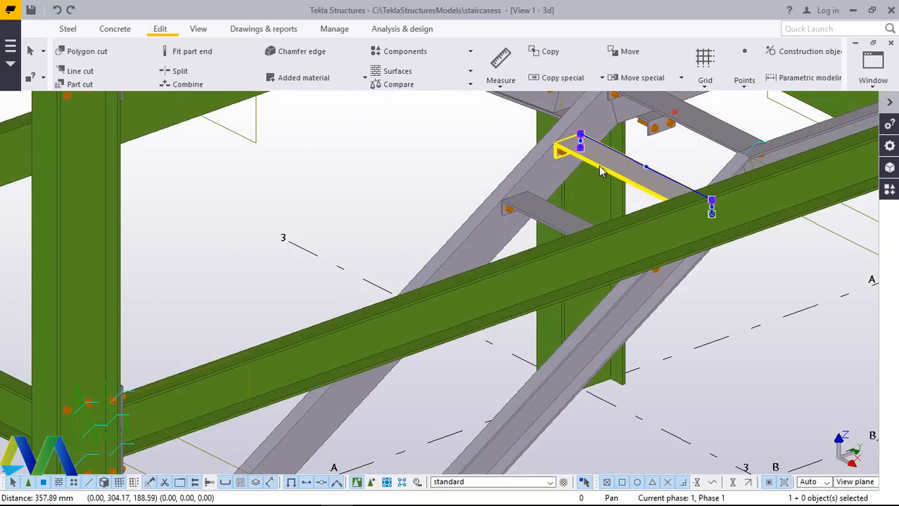
{"action": "left_click", "coordinate": [543, 221], "text": "ctrl"}
{"action": "right_click", "coordinate": [546, 220]}
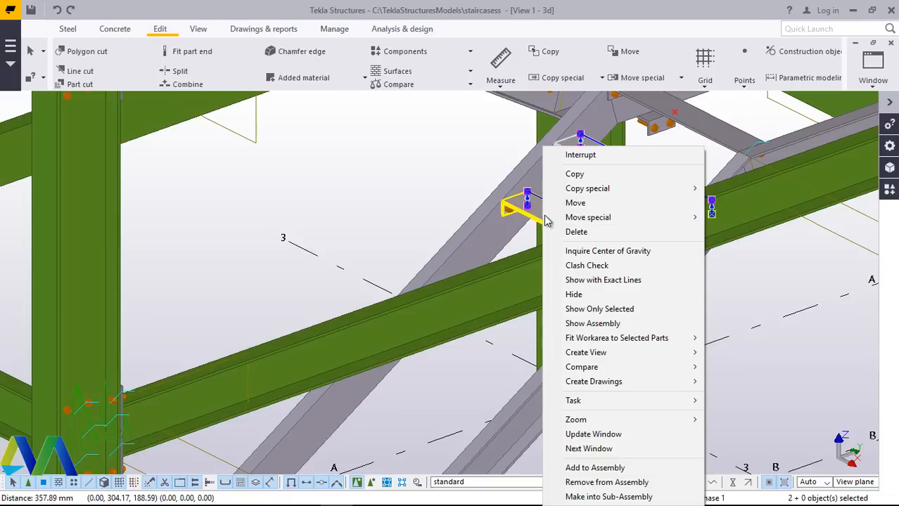
{"action": "left_click", "coordinate": [574, 234]}
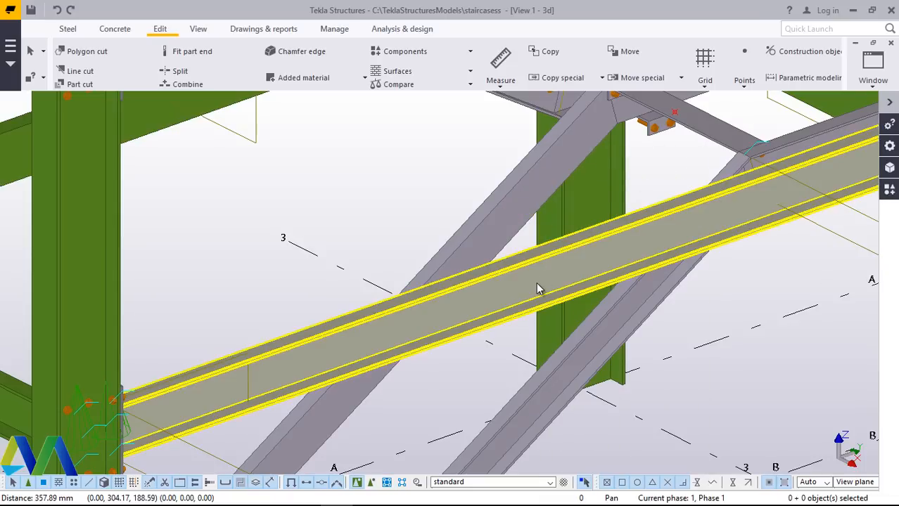
Centre the view rotation on the cut bottom tread and examine both bolted ends from the front of the flight.
{"action": "scroll", "coordinate": [566, 242], "scroll_direction": "down", "scroll_amount": 5}
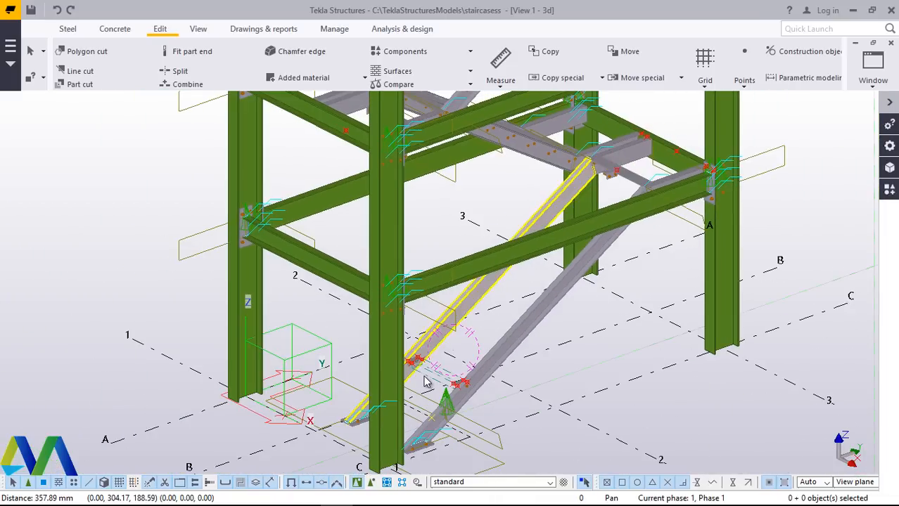
{"action": "scroll", "coordinate": [387, 358], "scroll_direction": "up", "scroll_amount": 6}
{"action": "scroll", "coordinate": [383, 355], "scroll_direction": "up", "scroll_amount": 2}
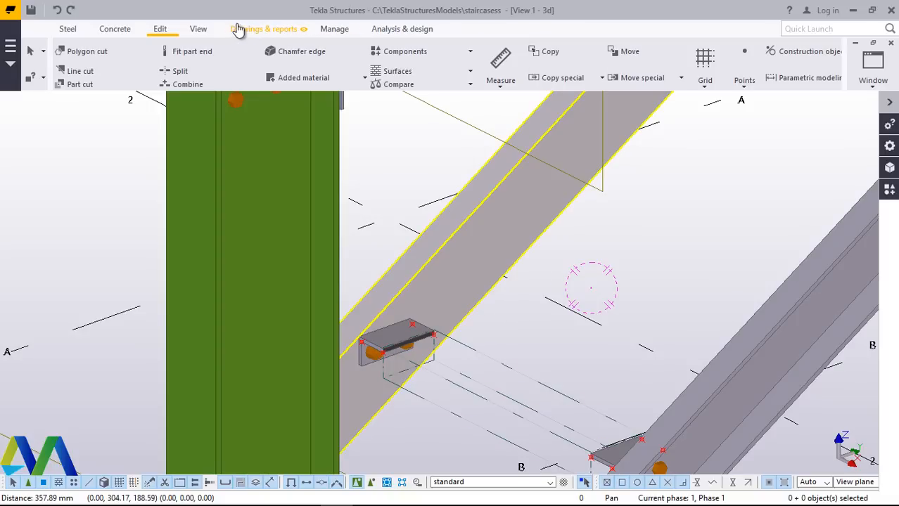
{"action": "left_click", "coordinate": [197, 28]}
{"action": "left_click", "coordinate": [480, 76]}
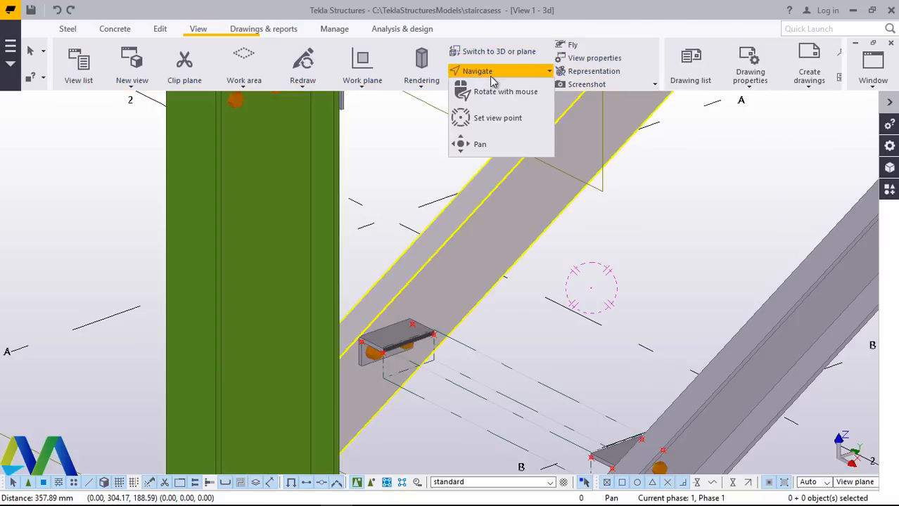
{"action": "left_click", "coordinate": [490, 116]}
{"action": "middle_click_drag", "start_coordinate": [409, 324], "coordinate": [577, 299], "text": "ctrl"}
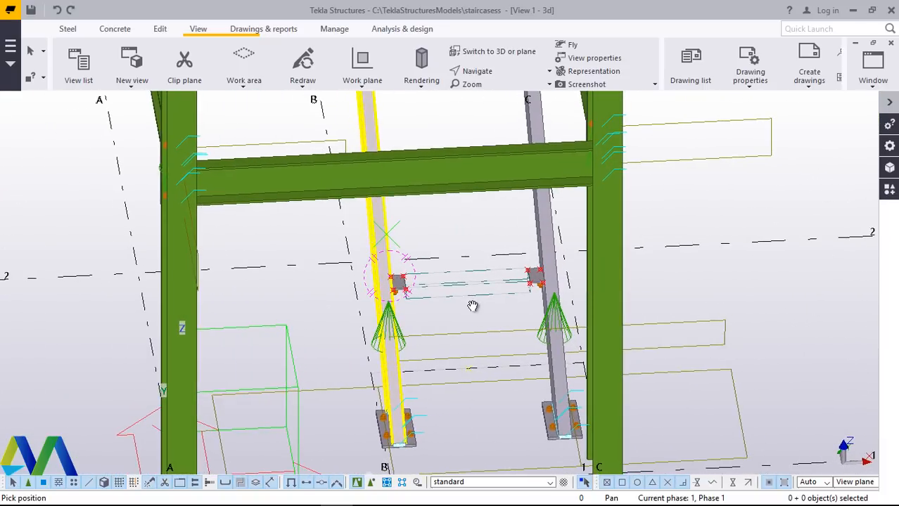
{"action": "scroll", "coordinate": [472, 306], "scroll_direction": "up", "scroll_amount": 5}
{"action": "right_click", "coordinate": [457, 170]}
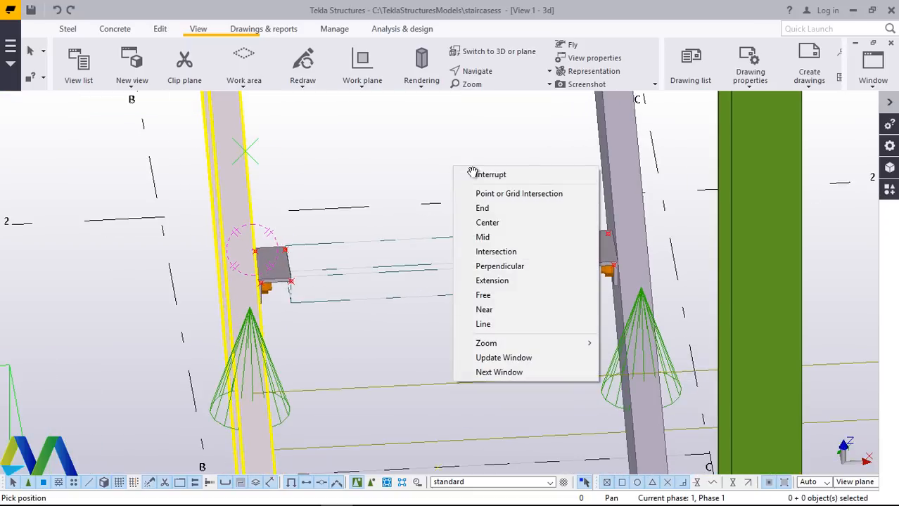
{"action": "left_click", "coordinate": [486, 175]}
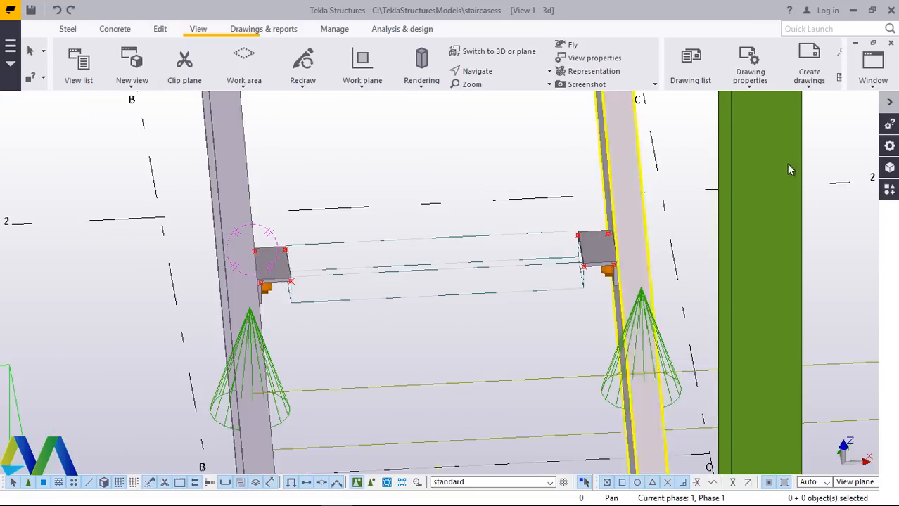
Search the applications and components catalogue for "gri" and choose the safegrid component.
{"action": "left_click", "coordinate": [890, 189]}
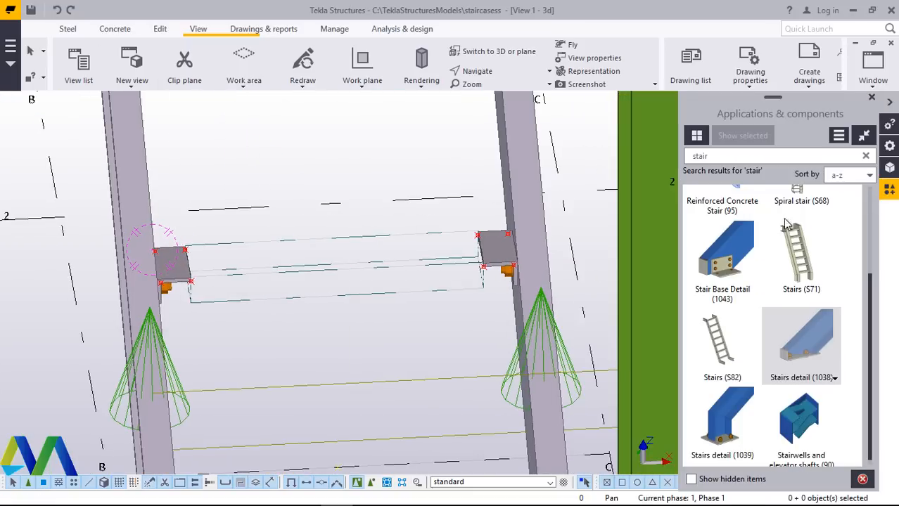
{"action": "left_click", "coordinate": [710, 156]}
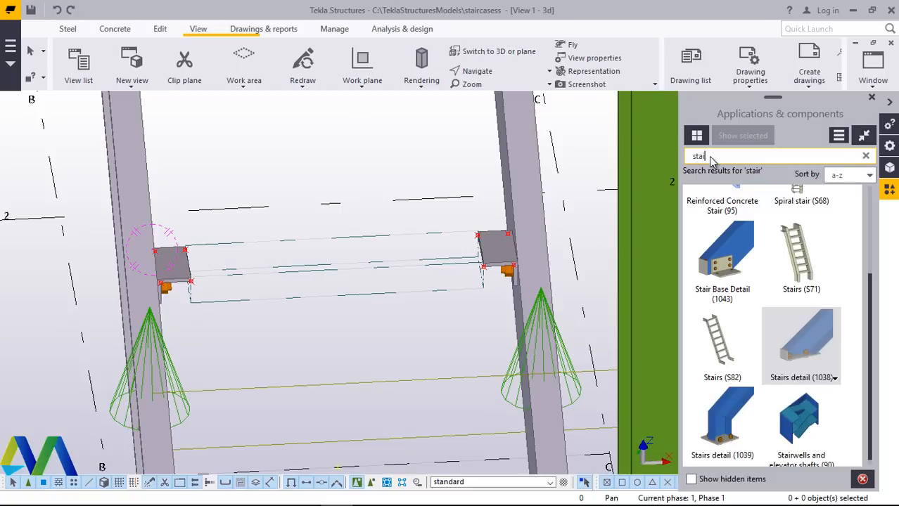
{"action": "key", "text": "BackSpace"}
{"action": "key", "text": "BackSpace"}
{"action": "key", "text": "BackSpace"}
{"action": "key", "text": "BackSpace"}
{"action": "key", "text": "BackSpace"}
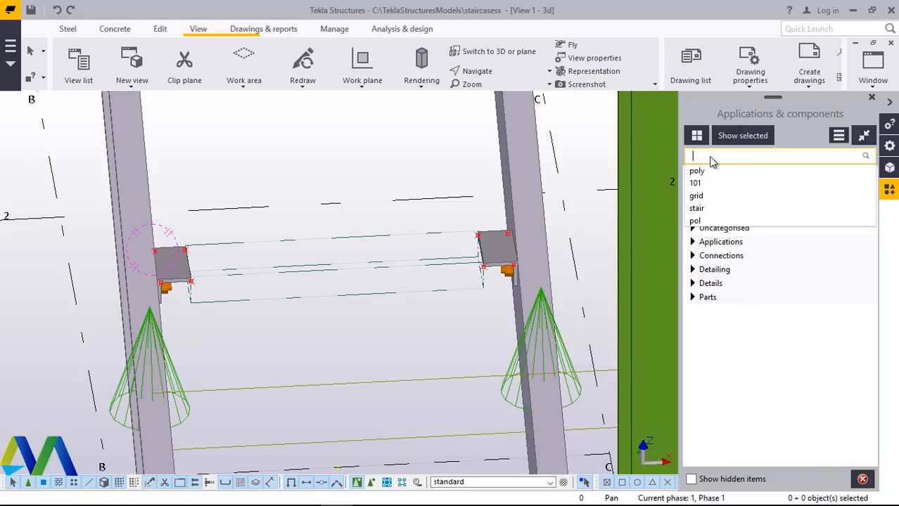
{"action": "type", "text": "g"}
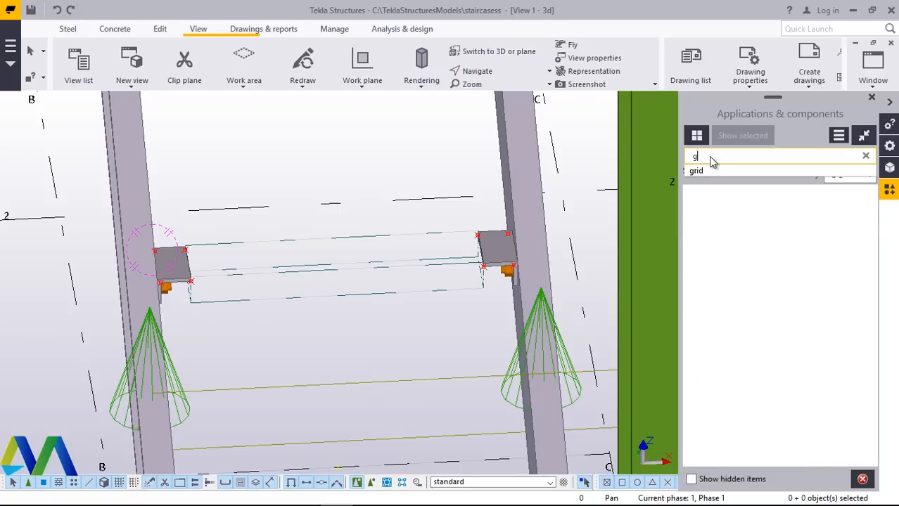
{"action": "type", "text": "ri"}
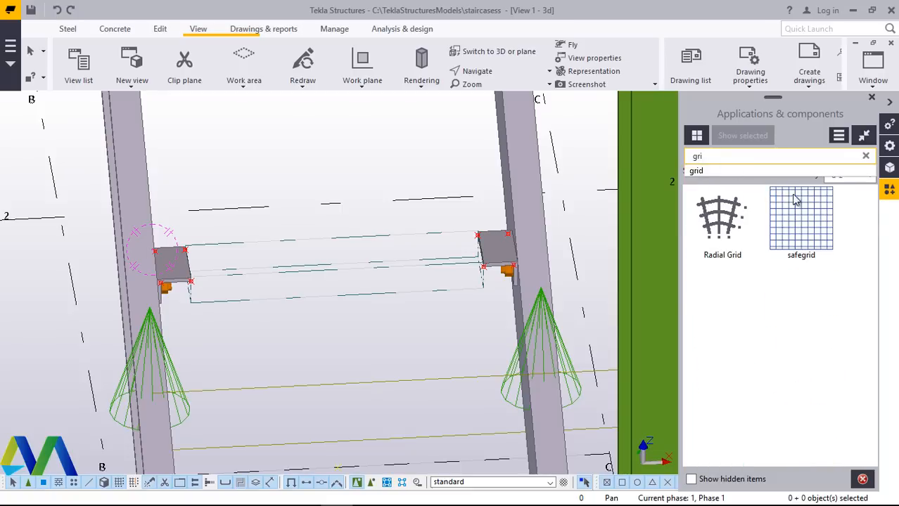
{"action": "left_click", "coordinate": [808, 208]}
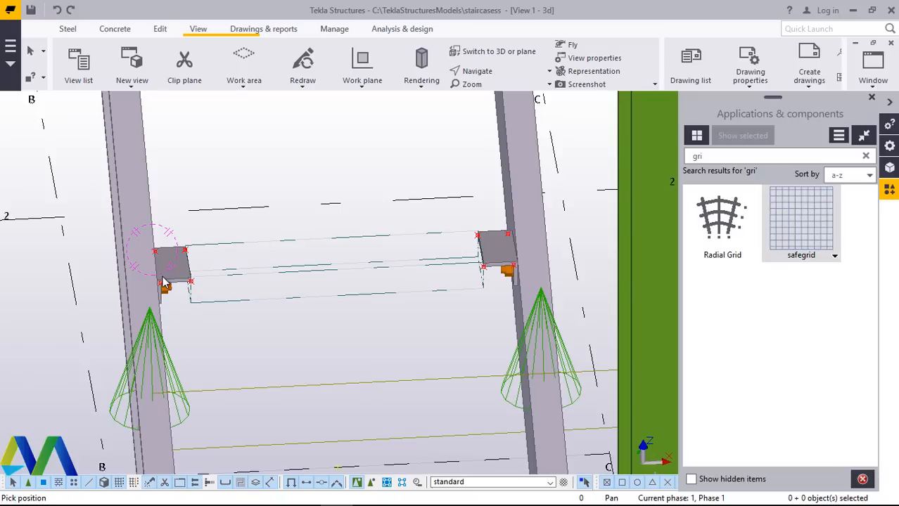
Rotate the view to look down on the cut tread's two remaining ends between the stringers.
{"action": "scroll", "coordinate": [163, 283], "scroll_direction": "up", "scroll_amount": 5}
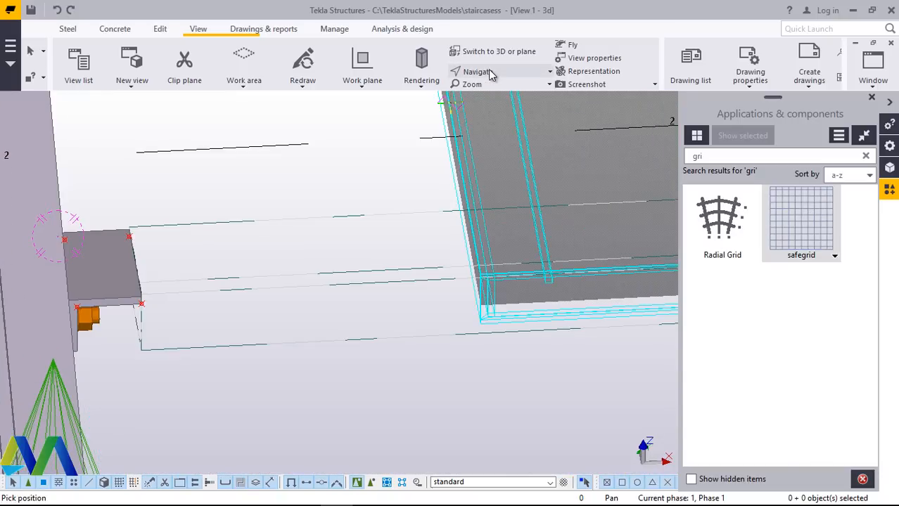
{"action": "left_click", "coordinate": [488, 70]}
{"action": "left_click", "coordinate": [489, 92]}
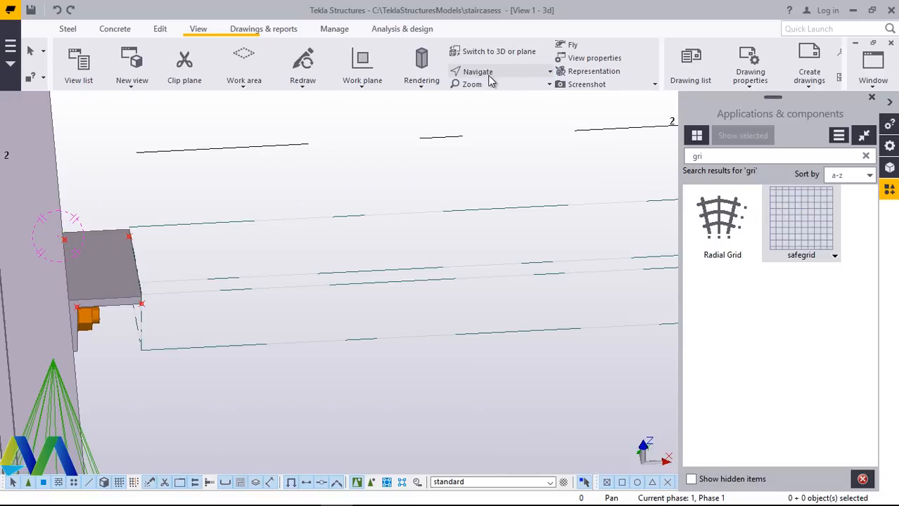
{"action": "left_click", "coordinate": [488, 74]}
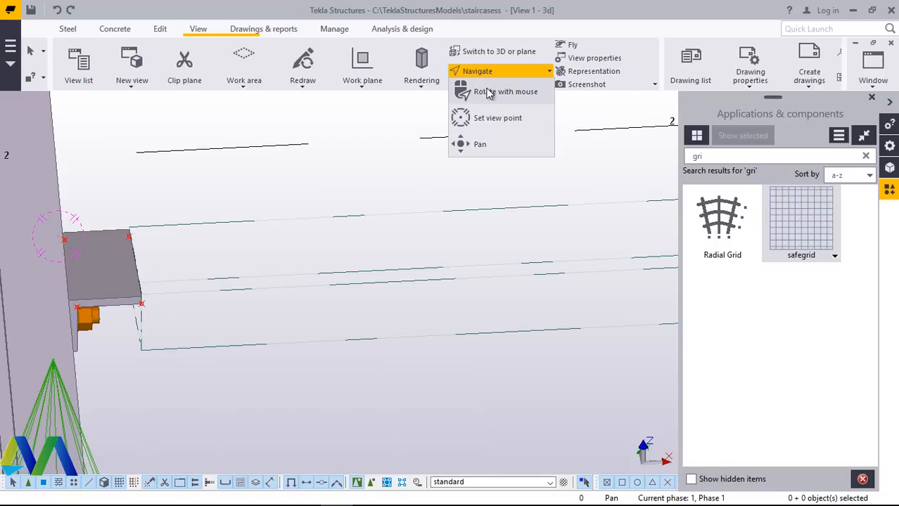
{"action": "left_click", "coordinate": [485, 91]}
{"action": "left_click_drag", "start_coordinate": [130, 268], "coordinate": [229, 246]}
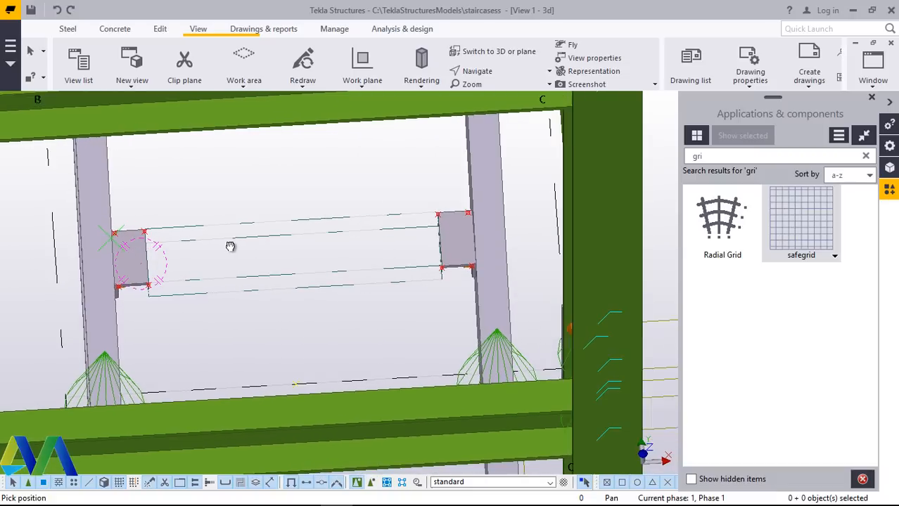
{"action": "right_click", "coordinate": [239, 204]}
{"action": "left_click", "coordinate": [257, 209]}
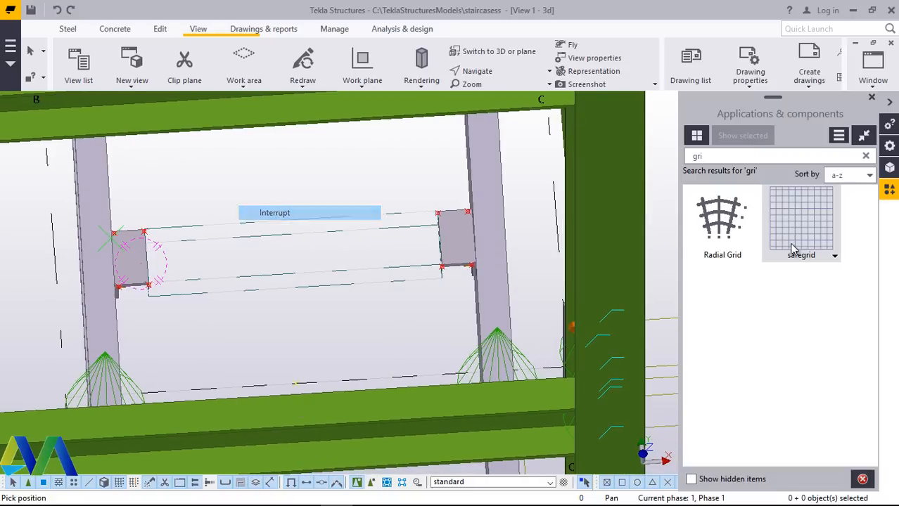
Place a safegrid grating on the bottom tread, picking the outer front corners of its two bolted ends.
{"action": "scroll", "coordinate": [113, 266], "scroll_direction": "up", "scroll_amount": 5}
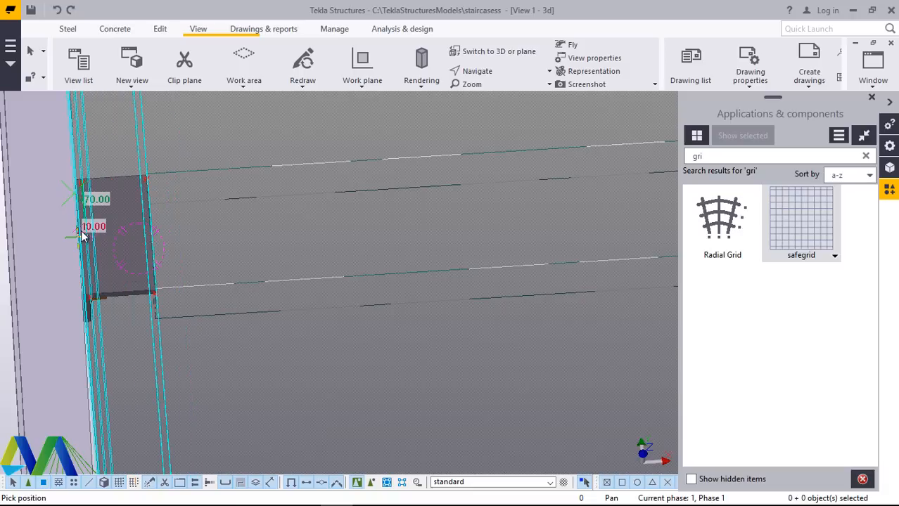
{"action": "scroll", "coordinate": [88, 295], "scroll_direction": "up", "scroll_amount": 1}
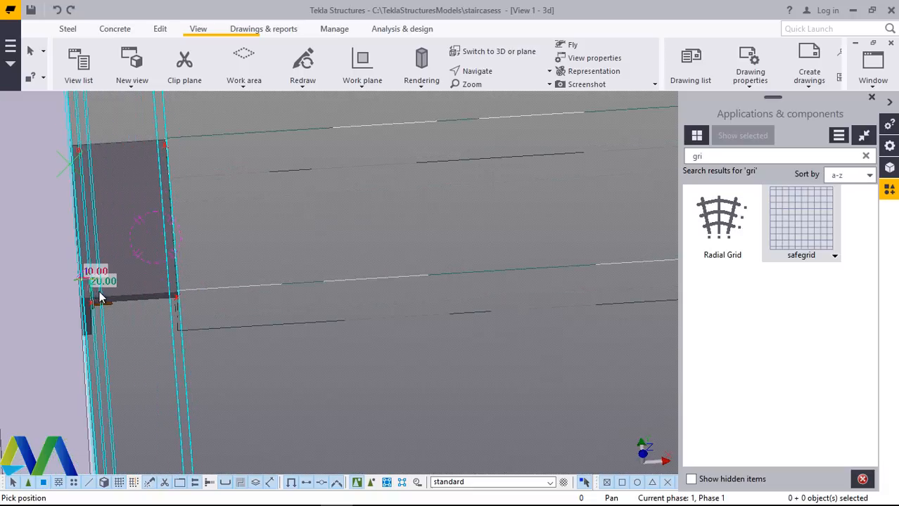
{"action": "scroll", "coordinate": [100, 297], "scroll_direction": "up", "scroll_amount": 1}
{"action": "scroll", "coordinate": [102, 299], "scroll_direction": "up", "scroll_amount": 1}
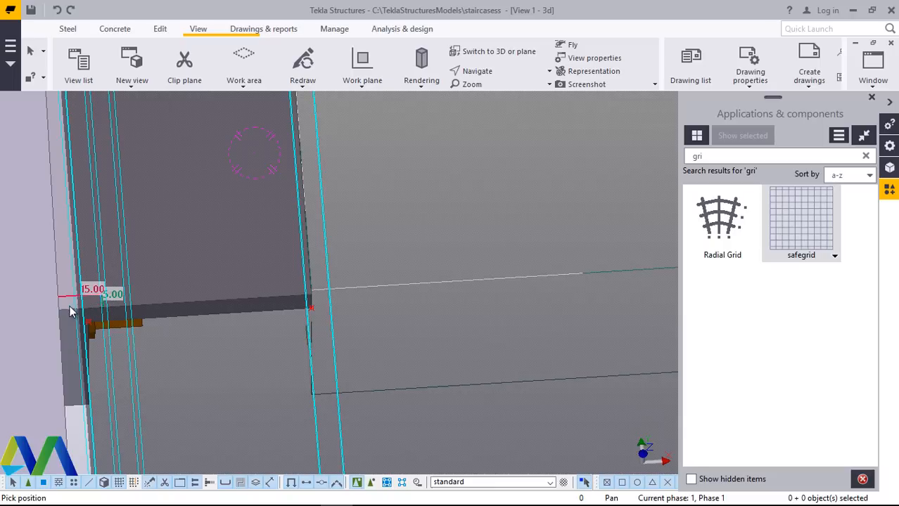
{"action": "scroll", "coordinate": [74, 303], "scroll_direction": "down", "scroll_amount": 4}
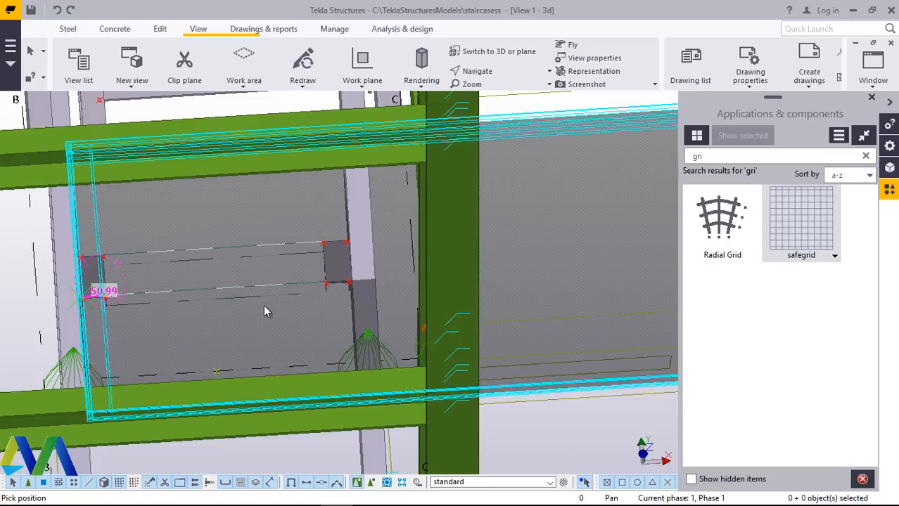
{"action": "scroll", "coordinate": [358, 292], "scroll_direction": "up", "scroll_amount": 4}
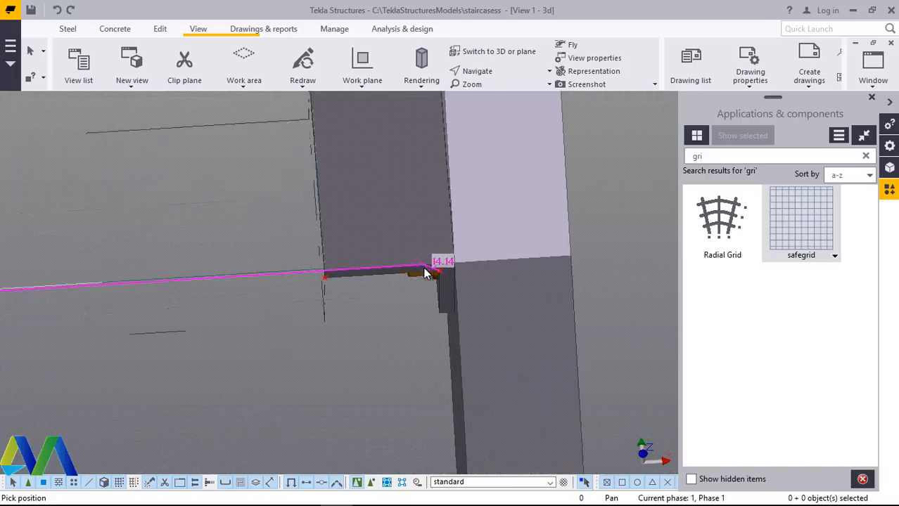
{"action": "scroll", "coordinate": [425, 274], "scroll_direction": "up", "scroll_amount": 3}
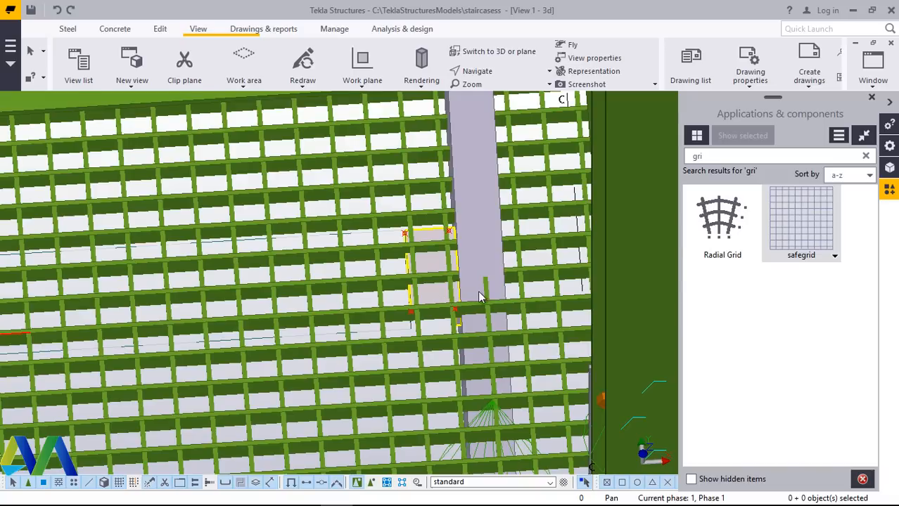
Examine the placed grating's extent and position against the stringers from above and from the side.
{"action": "scroll", "coordinate": [480, 297], "scroll_direction": "down", "scroll_amount": 6}
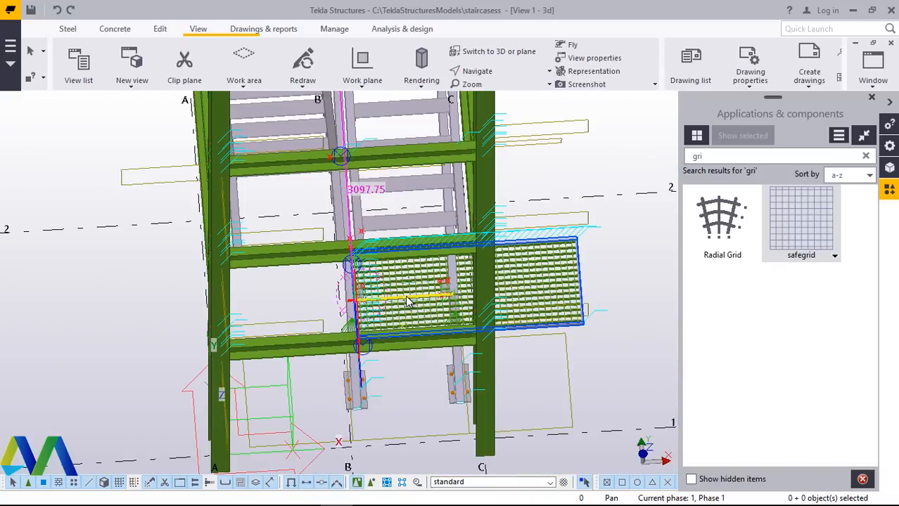
{"action": "scroll", "coordinate": [552, 291], "scroll_direction": "up", "scroll_amount": 4}
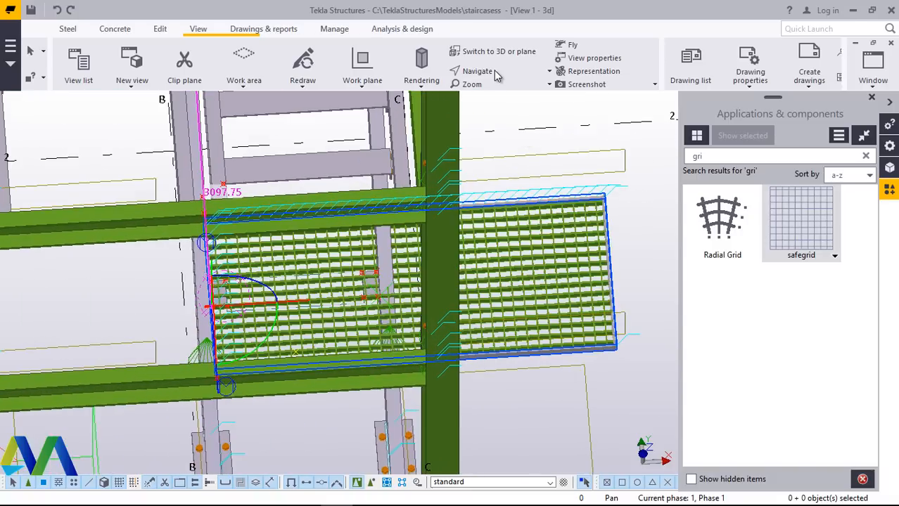
{"action": "left_click", "coordinate": [494, 70]}
{"action": "middle_click_drag", "start_coordinate": [403, 399], "coordinate": [380, 364], "text": "ctrl"}
{"action": "middle_click_drag", "start_coordinate": [353, 319], "coordinate": [331, 279], "text": "ctrl"}
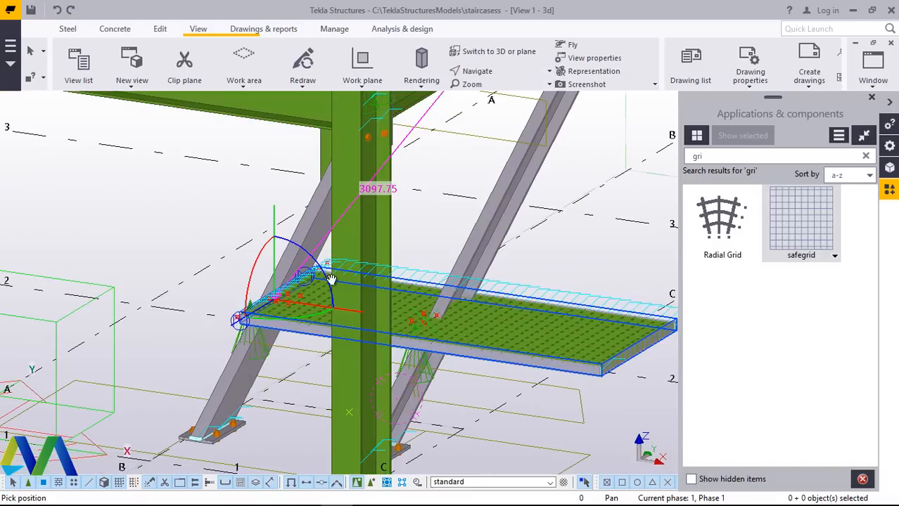
{"action": "scroll", "coordinate": [556, 362], "scroll_direction": "up", "scroll_amount": 5}
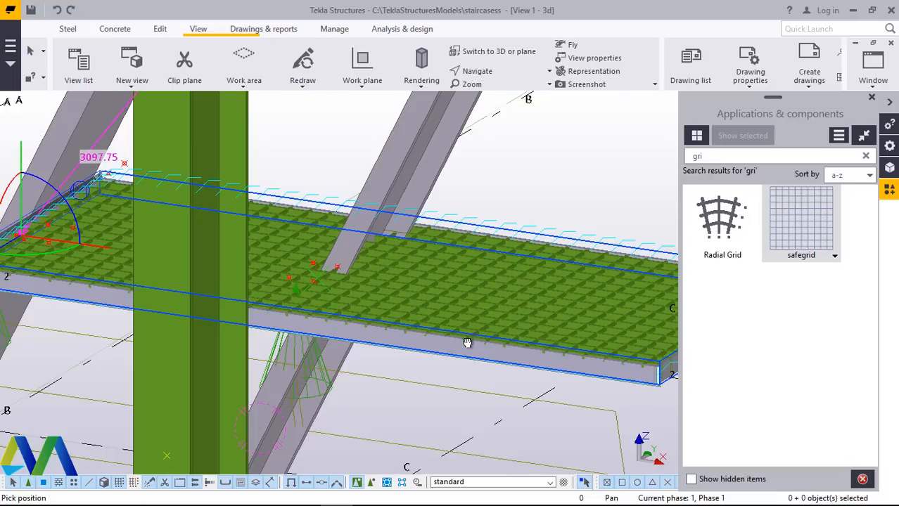
{"action": "middle_click_drag", "start_coordinate": [467, 343], "coordinate": [467, 349], "text": "ctrl"}
{"action": "right_click", "coordinate": [482, 228]}
{"action": "left_click", "coordinate": [495, 237]}
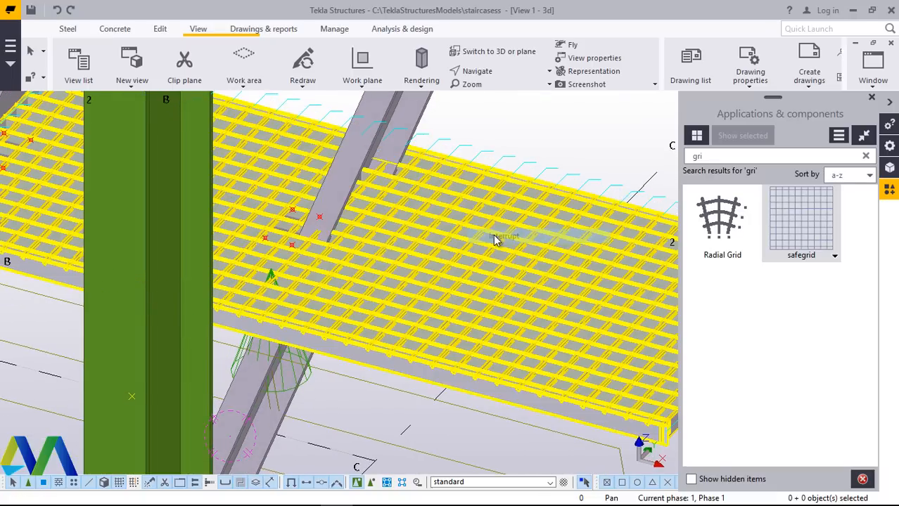
{"action": "double_click", "coordinate": [492, 243]}
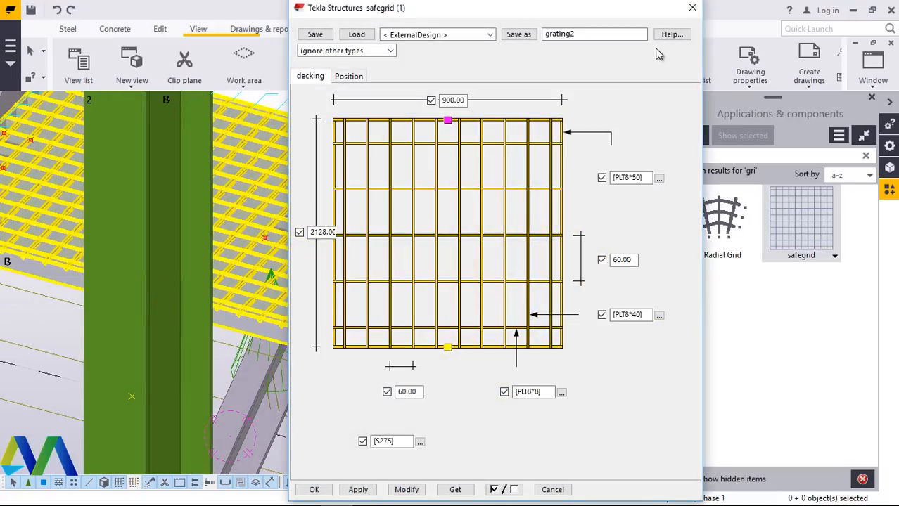
{"action": "left_click", "coordinate": [691, 9]}
{"action": "middle_click_drag", "start_coordinate": [311, 167], "coordinate": [253, 209], "text": "ctrl"}
Try to apply the saved "grating" settings, 300 by 900 mm, to the placed safegrid on the bottom tread.
{"action": "double_click", "coordinate": [418, 261]}
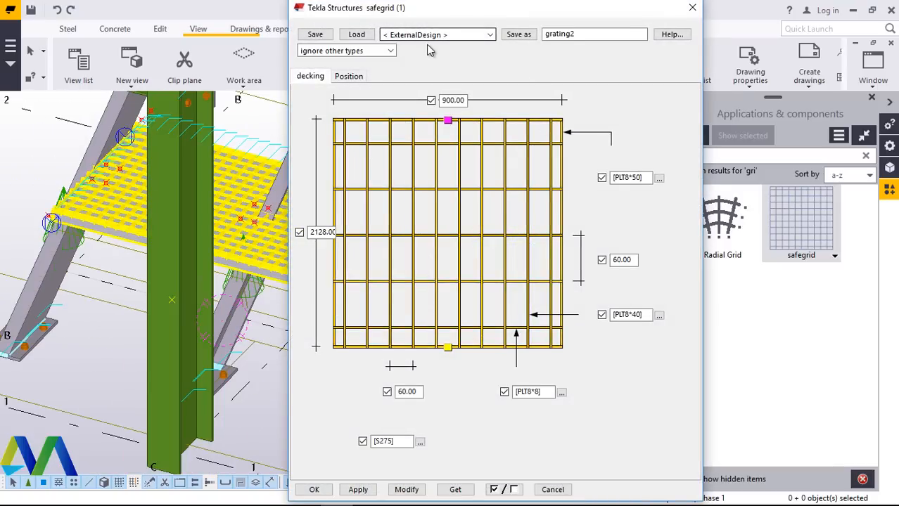
{"action": "left_click", "coordinate": [490, 36]}
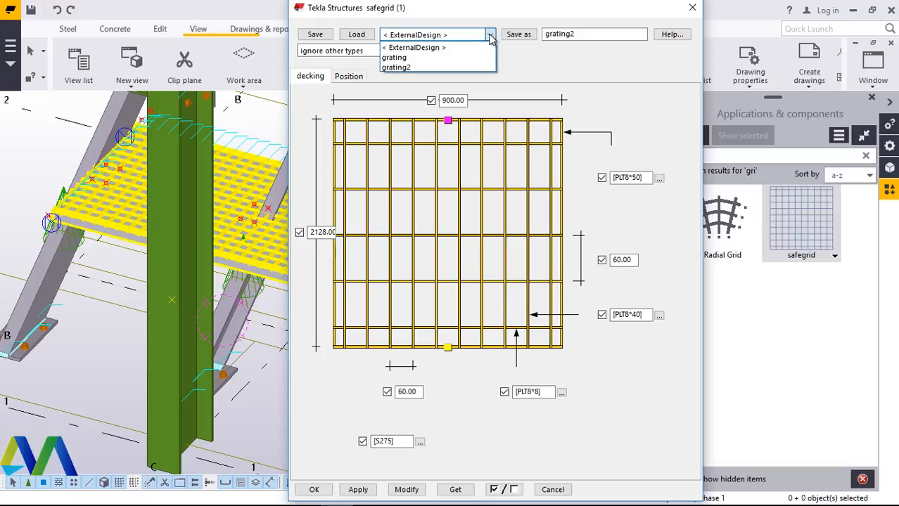
{"action": "left_click", "coordinate": [434, 59]}
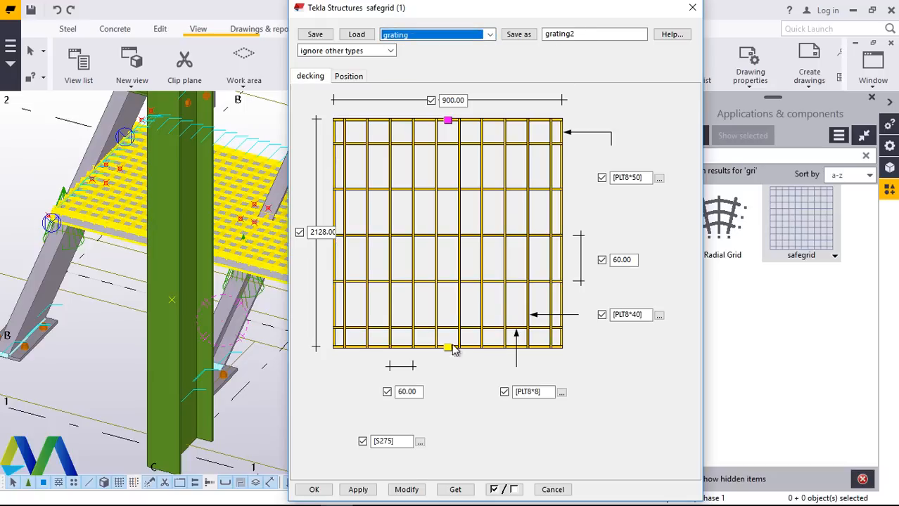
{"action": "left_click", "coordinate": [413, 490]}
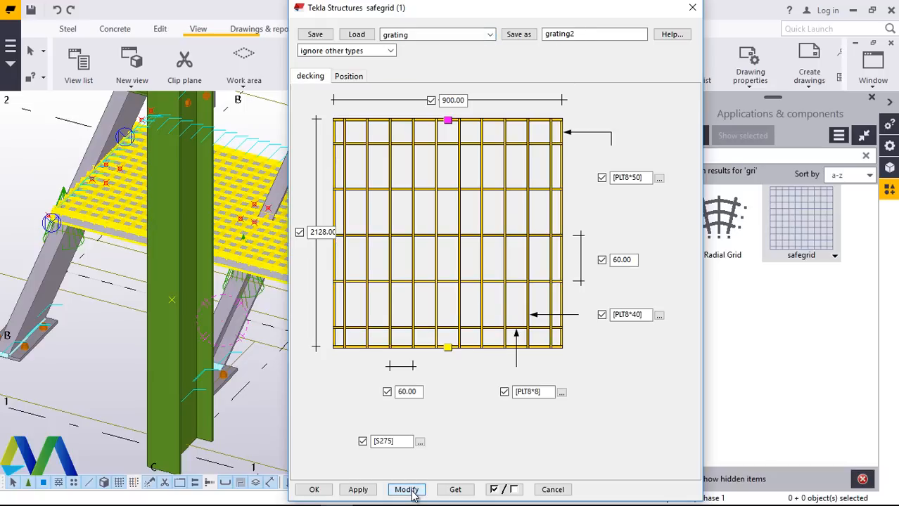
{"action": "left_click", "coordinate": [595, 36]}
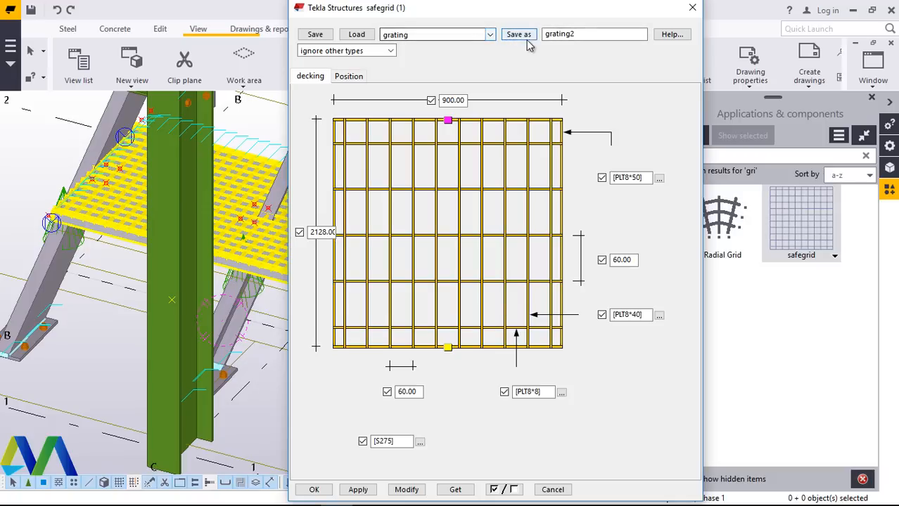
{"action": "left_click", "coordinate": [408, 491]}
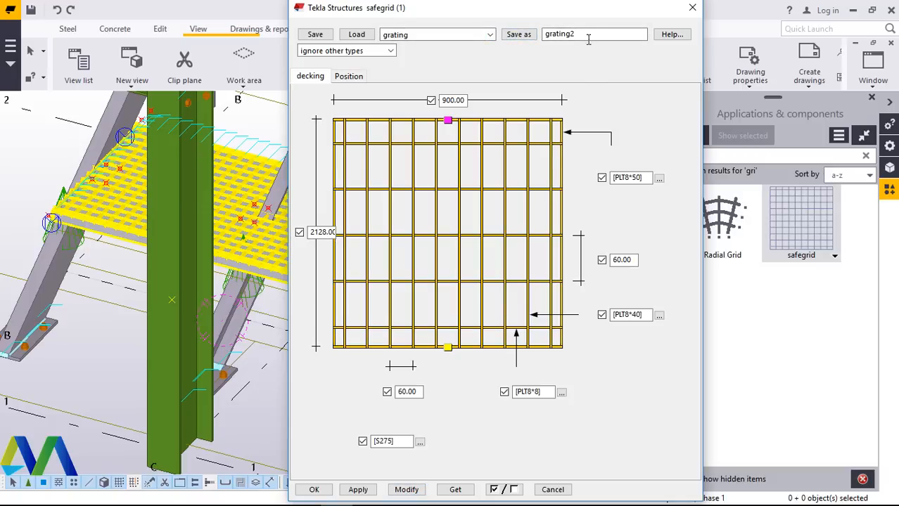
{"action": "left_click", "coordinate": [490, 35]}
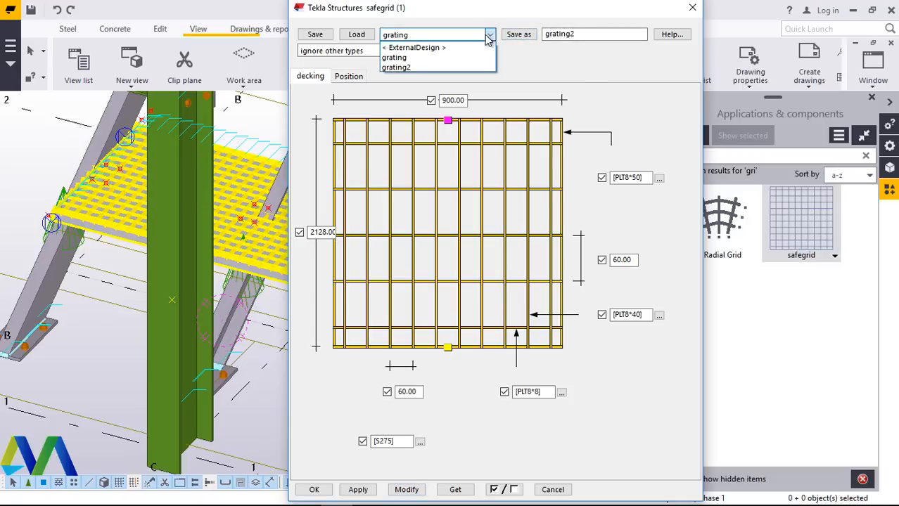
{"action": "left_click", "coordinate": [420, 63]}
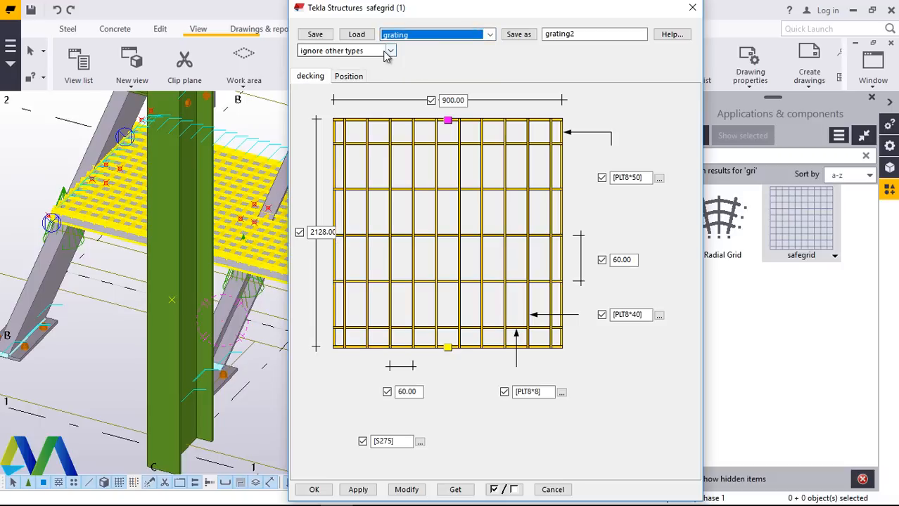
{"action": "left_click", "coordinate": [356, 35]}
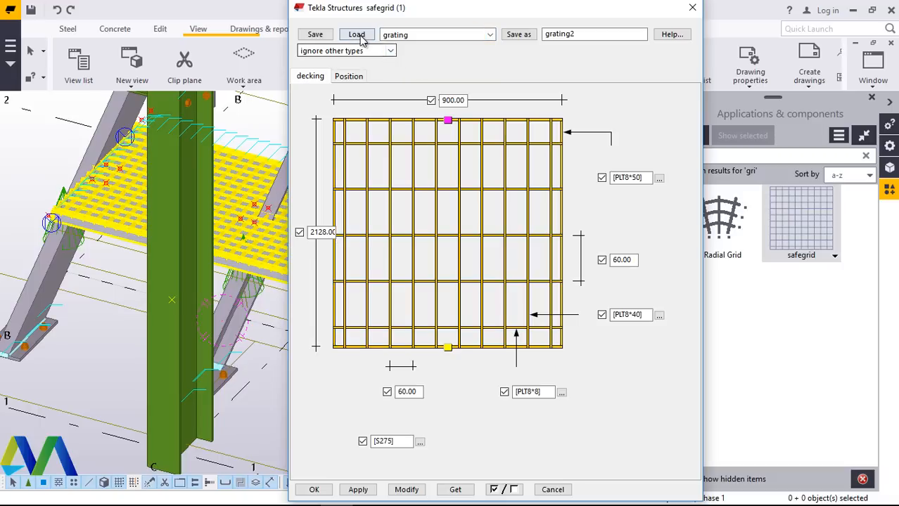
{"action": "left_click", "coordinate": [406, 490]}
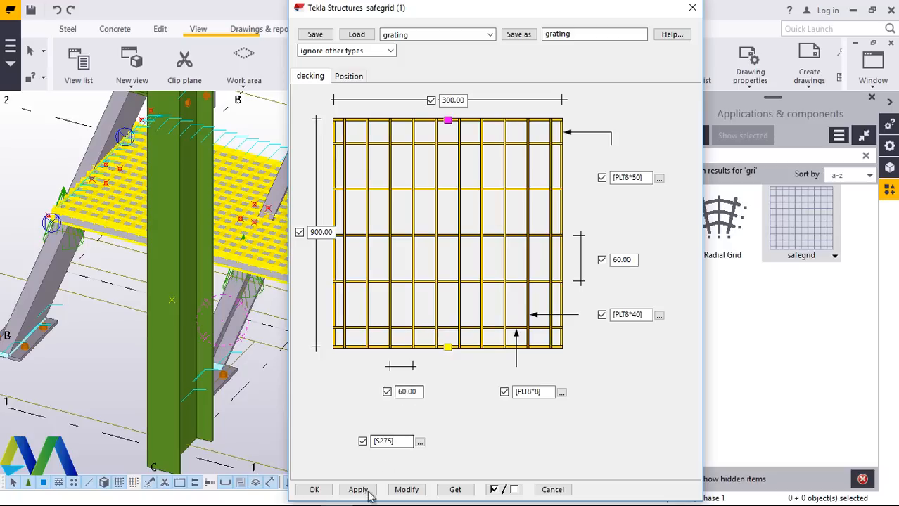
{"action": "left_click", "coordinate": [314, 490]}
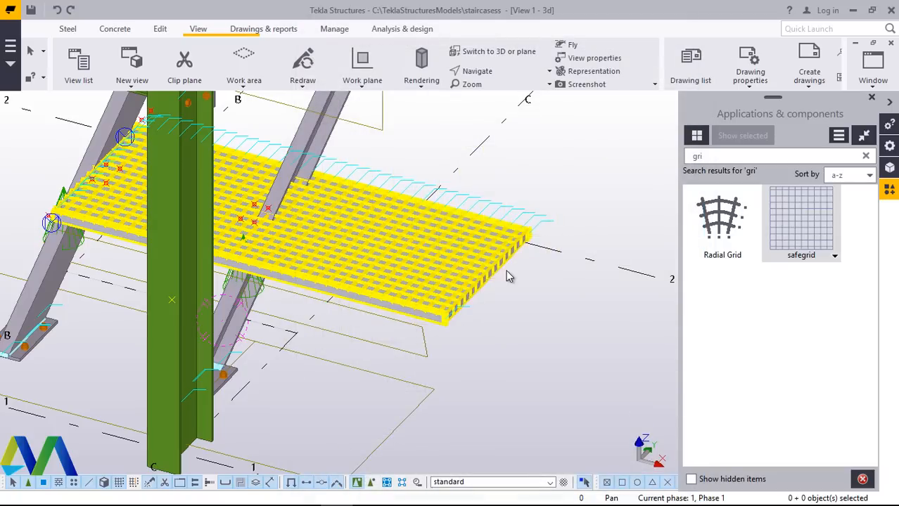
Select the placed safegrid, load its saved "grating" settings and modify it to 300 by 900 mm.
{"action": "right_click", "coordinate": [563, 177]}
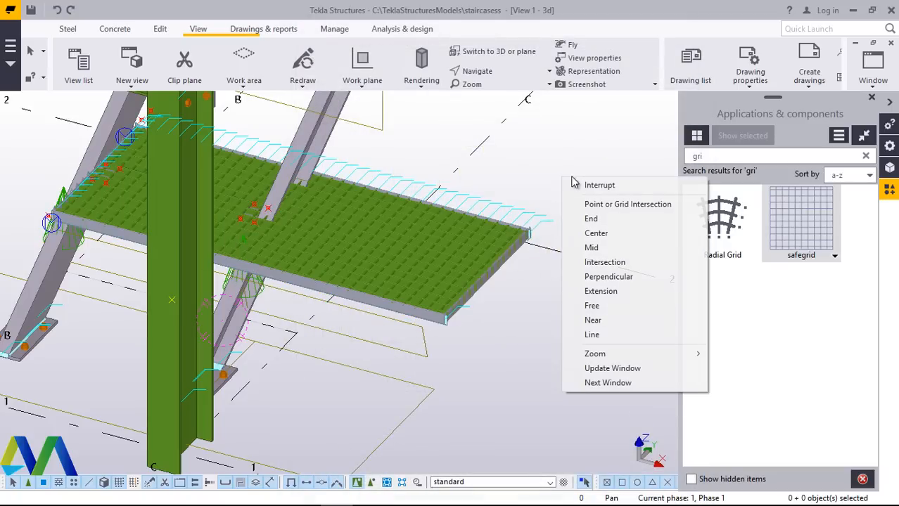
{"action": "left_click", "coordinate": [592, 186]}
{"action": "right_click", "coordinate": [581, 136]}
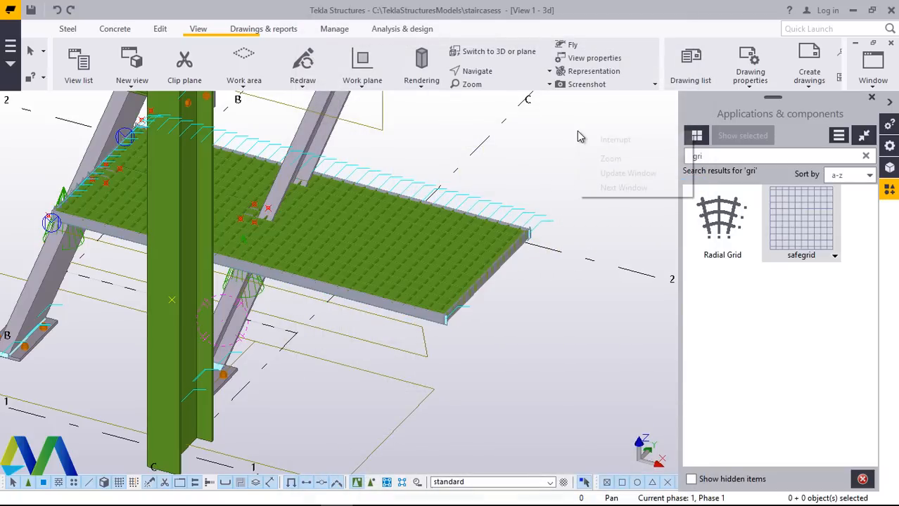
{"action": "left_click", "coordinate": [583, 140]}
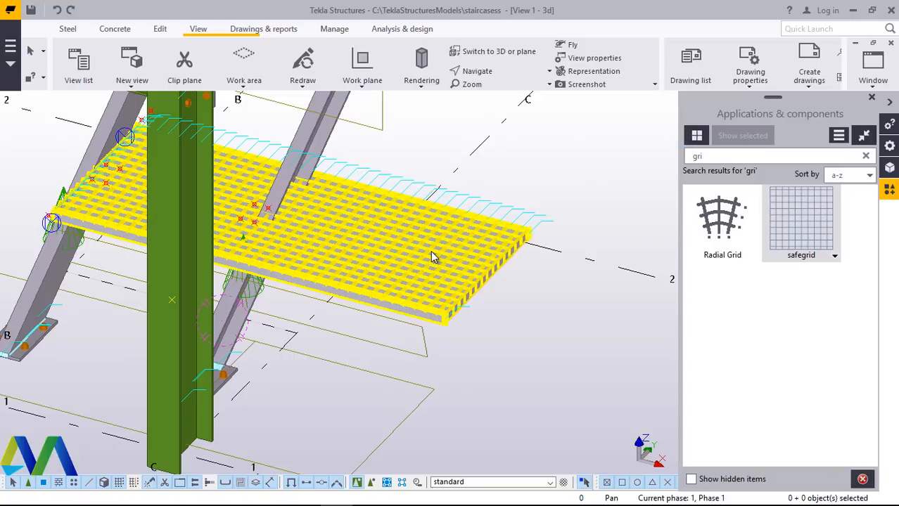
{"action": "left_click", "coordinate": [437, 237]}
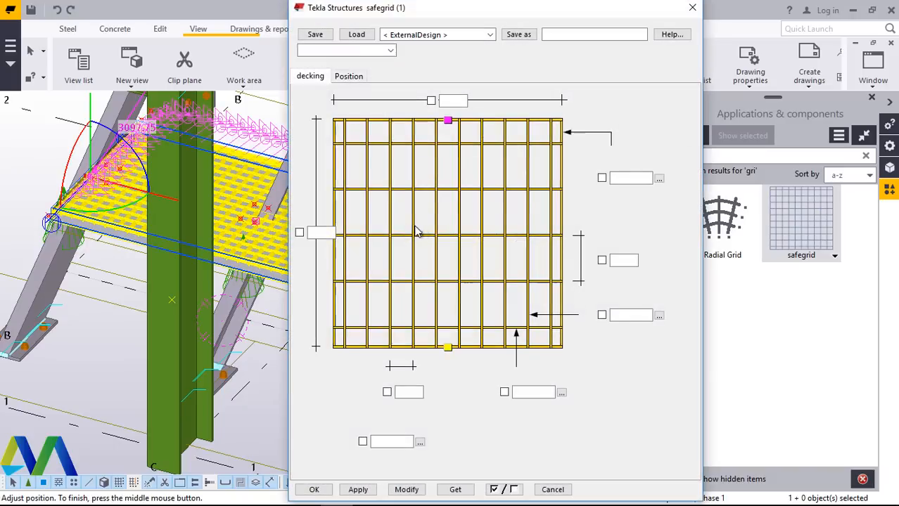
{"action": "left_click", "coordinate": [490, 34]}
{"action": "left_click", "coordinate": [495, 57]}
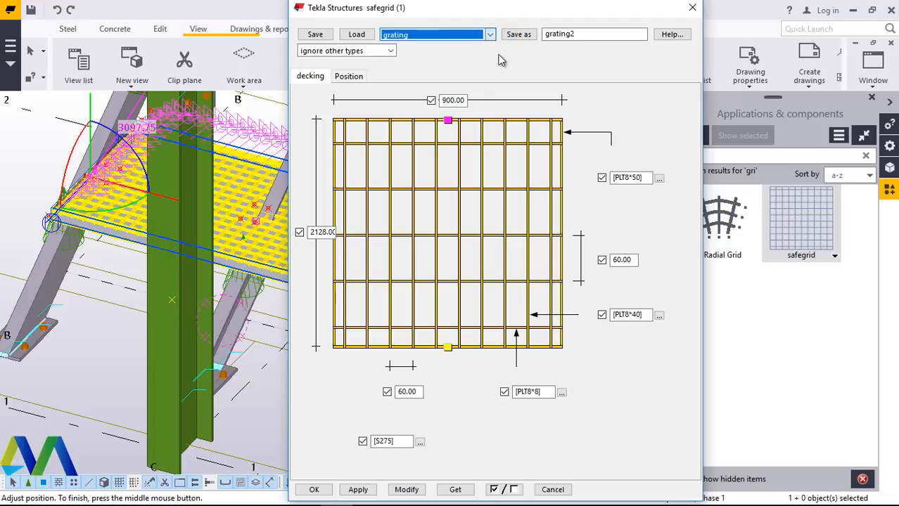
{"action": "left_click", "coordinate": [357, 36]}
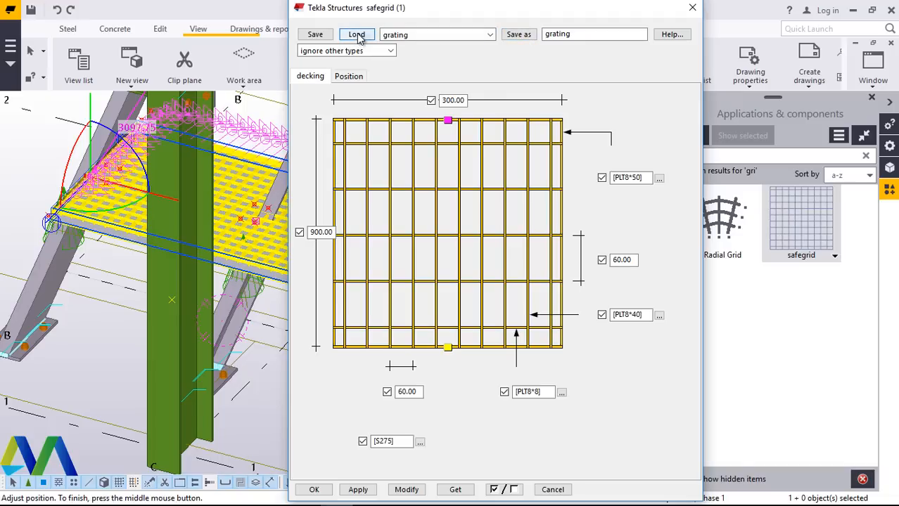
{"action": "left_click", "coordinate": [403, 491]}
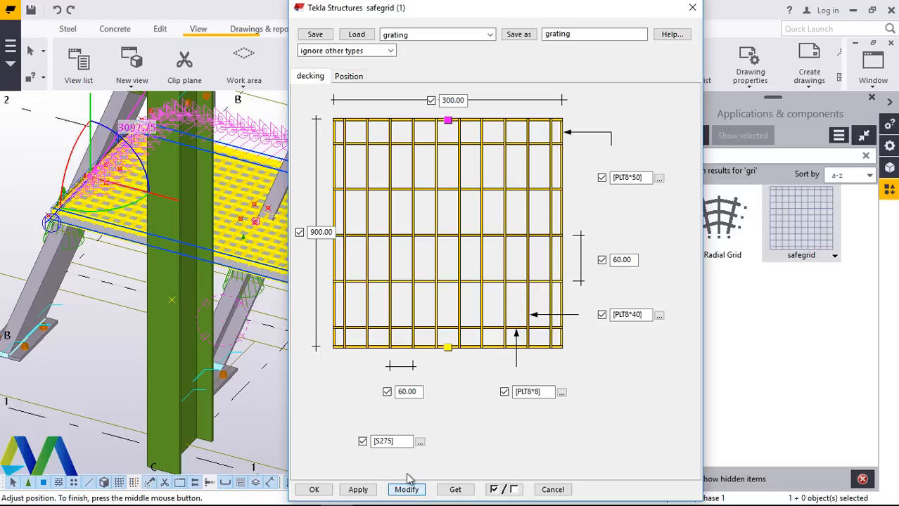
{"action": "left_click", "coordinate": [314, 489]}
Examine the resized grating's end against the stringer and its bolted support from below, from above and close up.
{"action": "scroll", "coordinate": [77, 163], "scroll_direction": "up", "scroll_amount": 2}
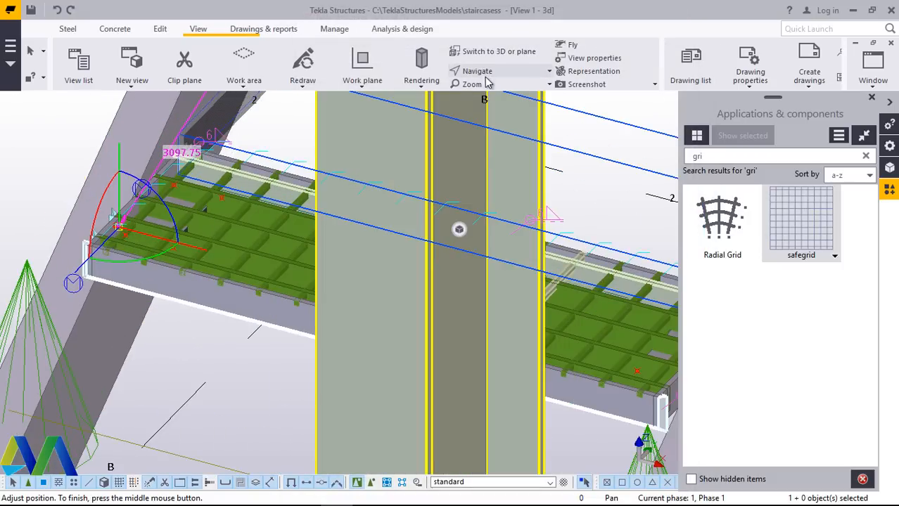
{"action": "left_click", "coordinate": [476, 70]}
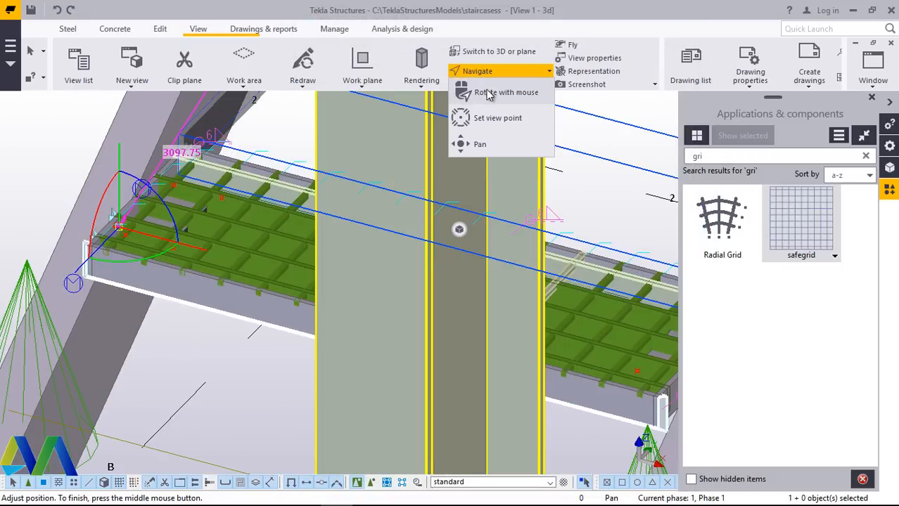
{"action": "left_click", "coordinate": [501, 115]}
{"action": "left_click_drag", "start_coordinate": [174, 204], "coordinate": [216, 160]}
{"action": "key", "text": "ctrl+p"}
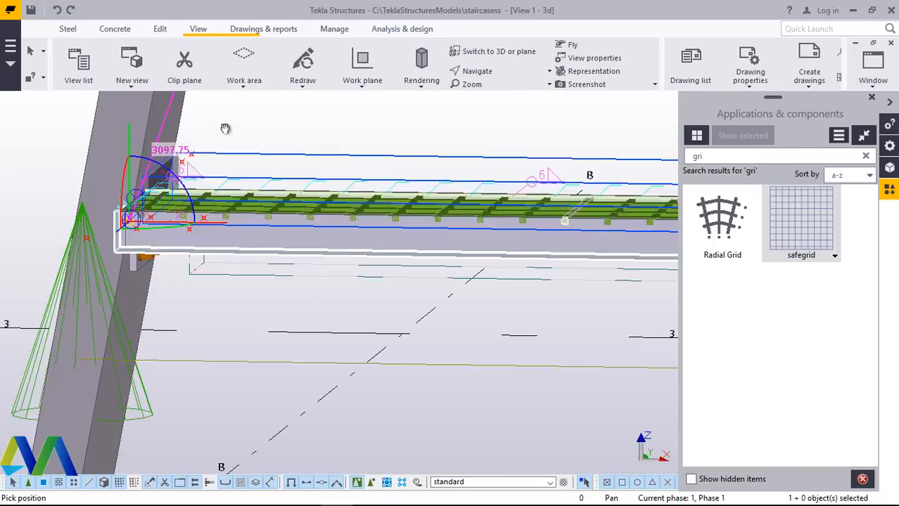
{"action": "key", "text": "ctrl+p"}
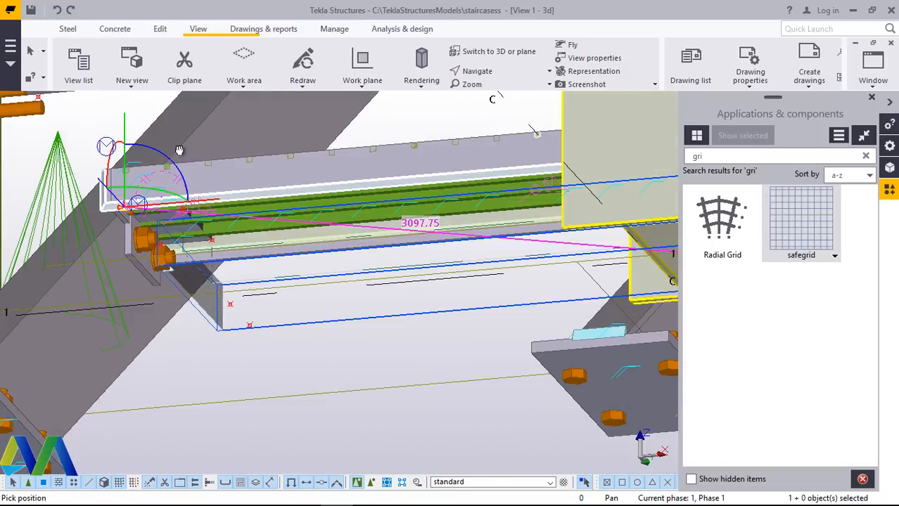
{"action": "left_click_drag", "start_coordinate": [174, 142], "coordinate": [176, 272]}
{"action": "middle_click_drag", "start_coordinate": [176, 272], "coordinate": [165, 219], "text": "ctrl"}
{"action": "middle_click_drag", "start_coordinate": [172, 171], "coordinate": [124, 287], "text": "ctrl"}
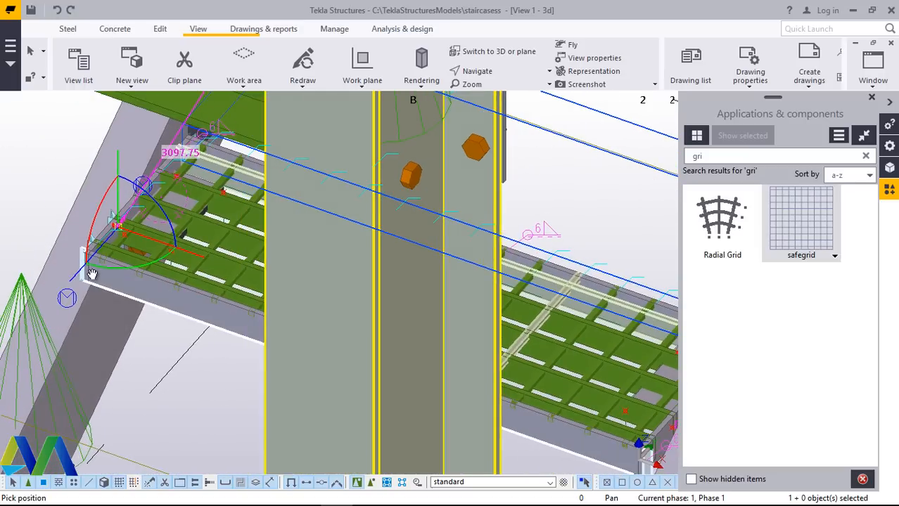
{"action": "scroll", "coordinate": [88, 267], "scroll_direction": "up", "scroll_amount": 6}
{"action": "scroll", "coordinate": [86, 285], "scroll_direction": "up", "scroll_amount": 3}
{"action": "right_click", "coordinate": [134, 254]}
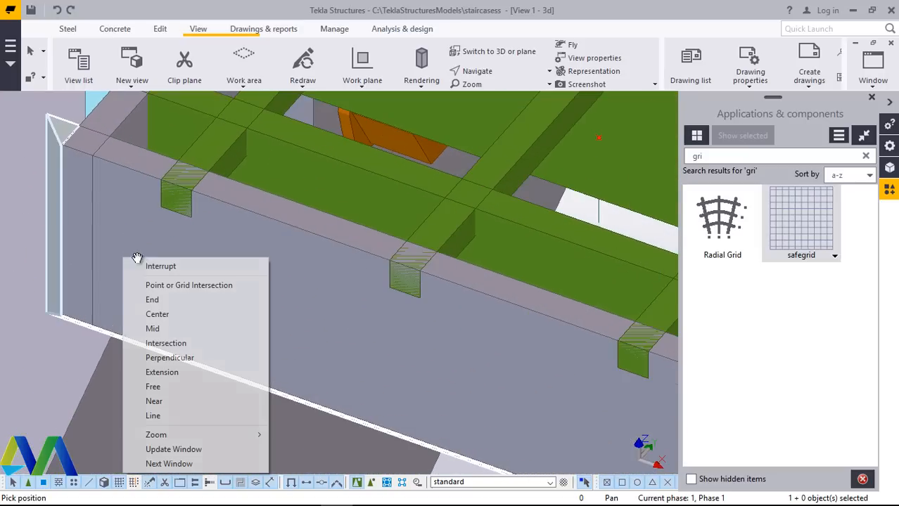
{"action": "left_click", "coordinate": [156, 262]}
{"action": "key", "text": "ctrl+2"}
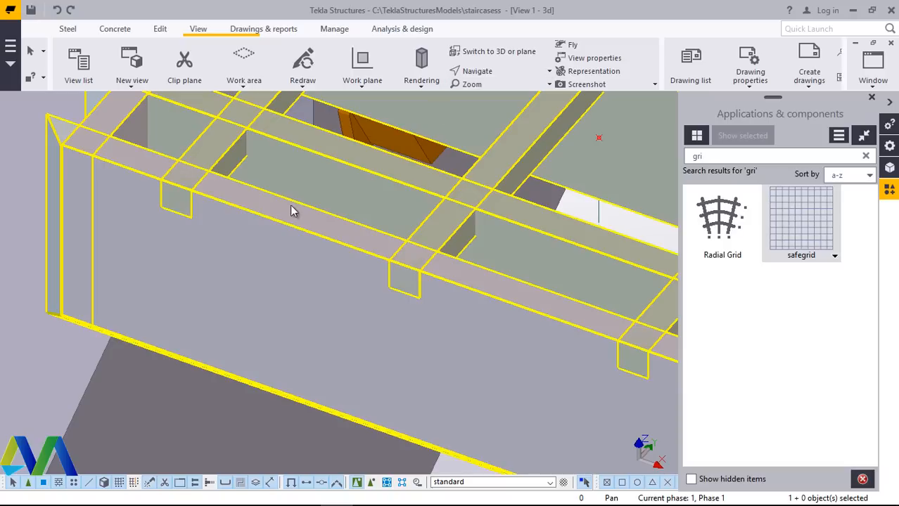
Move the grating 5 mm straight up, using its lower front corner as the origin.
{"action": "right_click", "coordinate": [201, 275]}
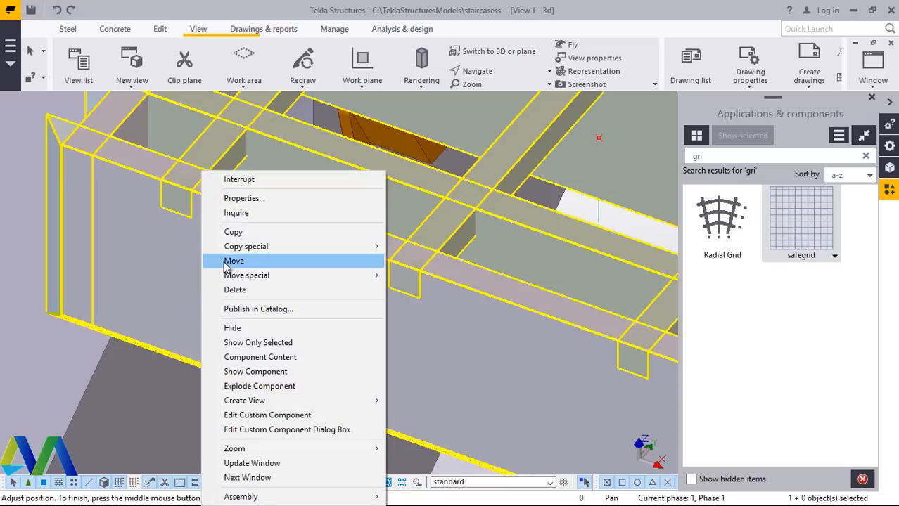
{"action": "left_click", "coordinate": [226, 260]}
{"action": "middle_click", "coordinate": [229, 298]}
{"action": "scroll", "coordinate": [45, 314], "scroll_direction": "up", "scroll_amount": 4}
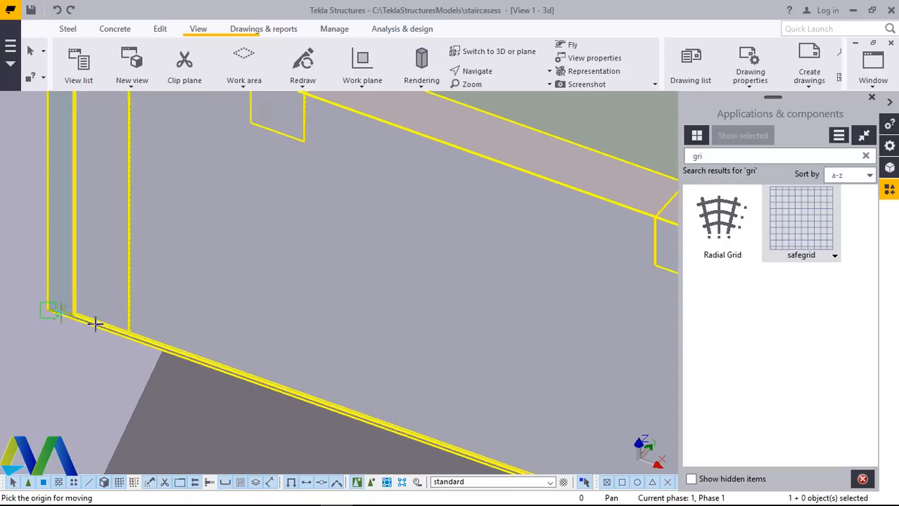
{"action": "scroll", "coordinate": [59, 316], "scroll_direction": "up", "scroll_amount": 3}
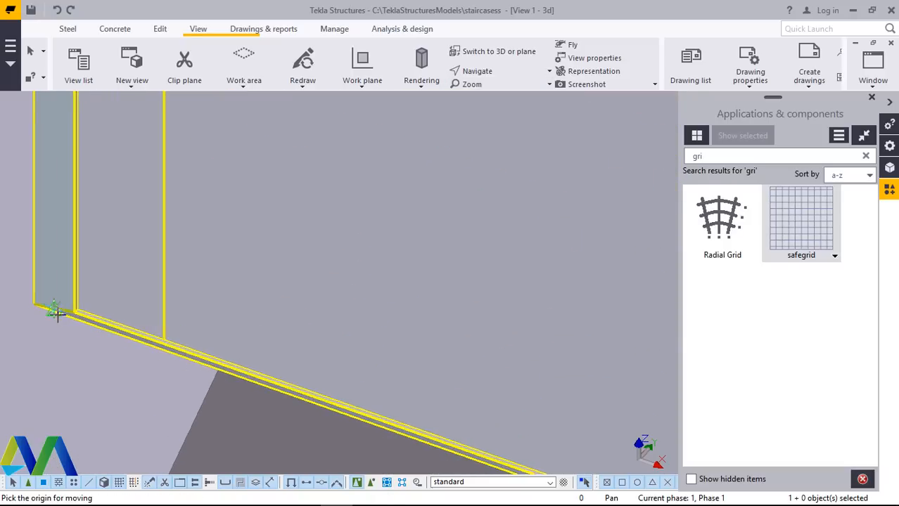
{"action": "left_click", "coordinate": [209, 353]}
{"action": "scroll", "coordinate": [232, 349], "scroll_direction": "down", "scroll_amount": 3}
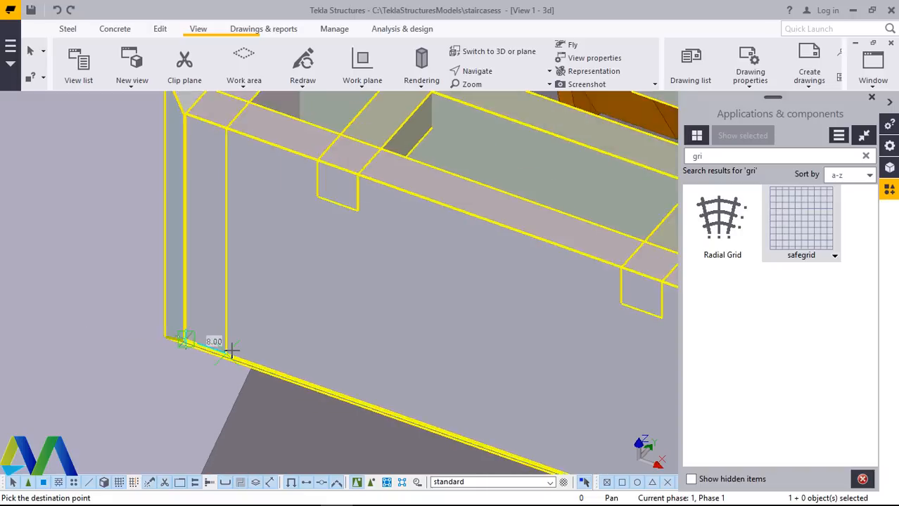
{"action": "scroll", "coordinate": [232, 349], "scroll_direction": "down", "scroll_amount": 2}
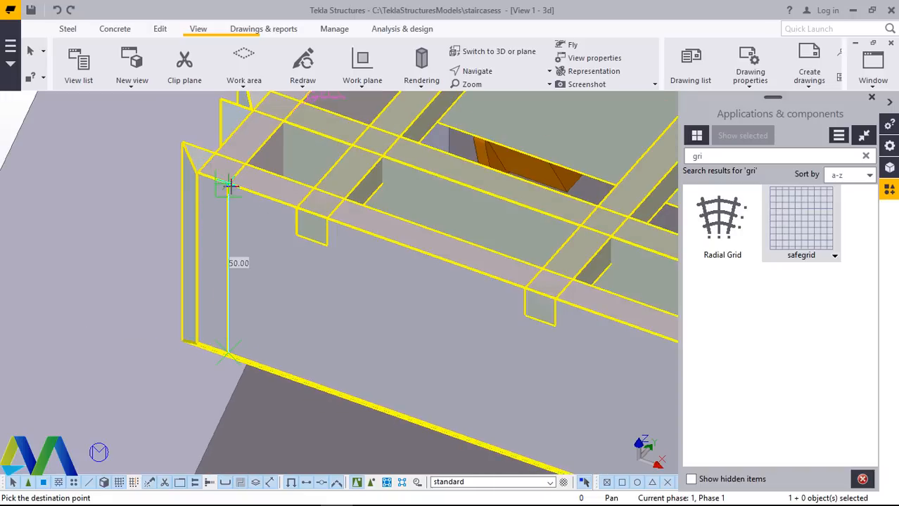
{"action": "type", "text": "05"}
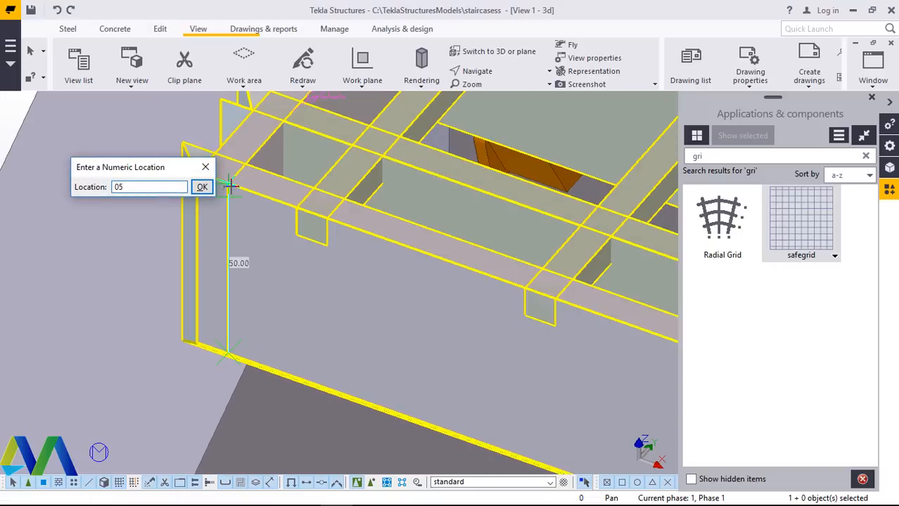
{"action": "key", "text": "Return"}
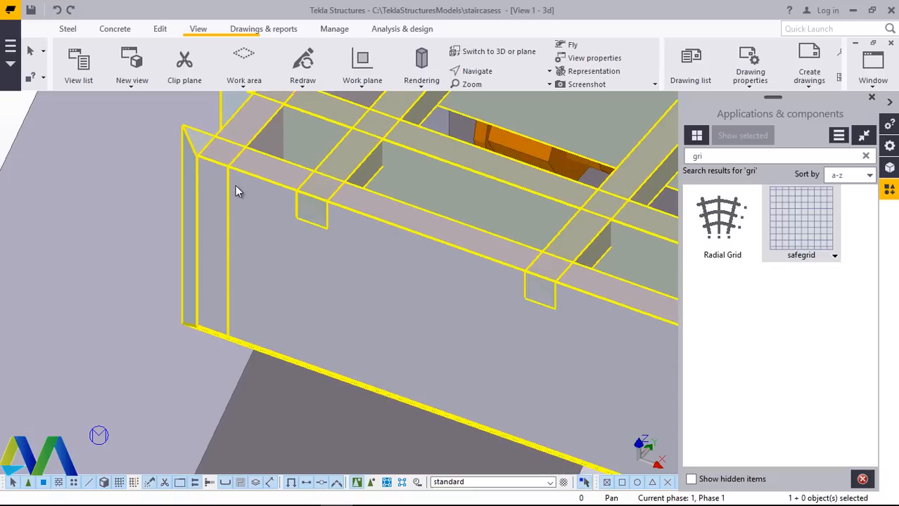
Move the grating 50 mm straight up, using its lower front corner as the origin.
{"action": "right_click", "coordinate": [244, 246]}
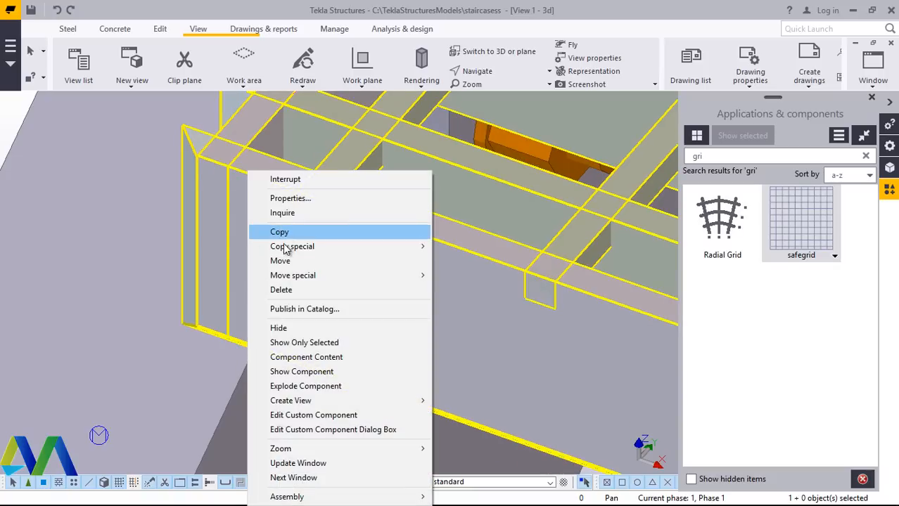
{"action": "left_click", "coordinate": [277, 261]}
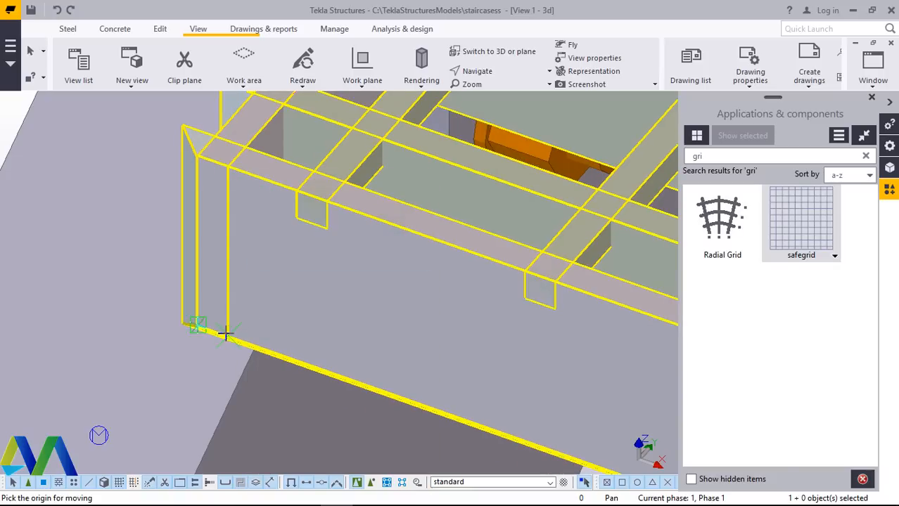
{"action": "left_click", "coordinate": [198, 329]}
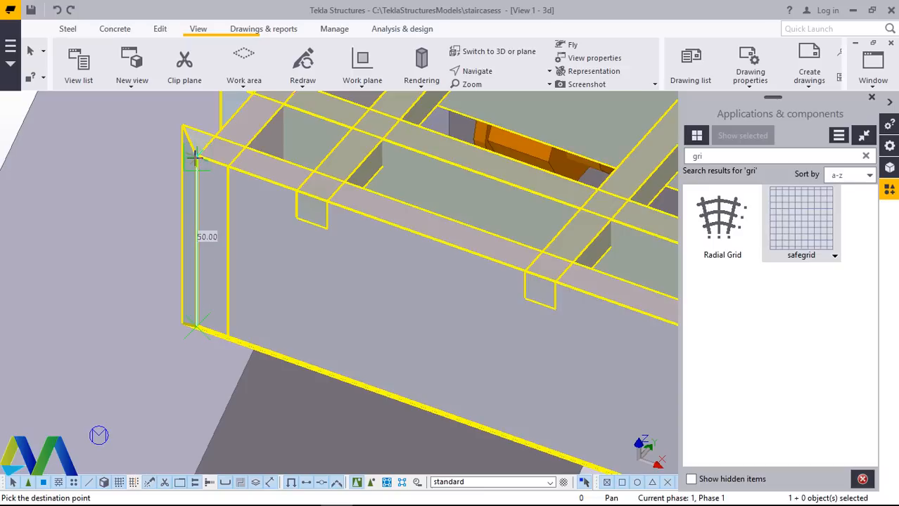
{"action": "type", "text": "50"}
{"action": "key", "text": "Return"}
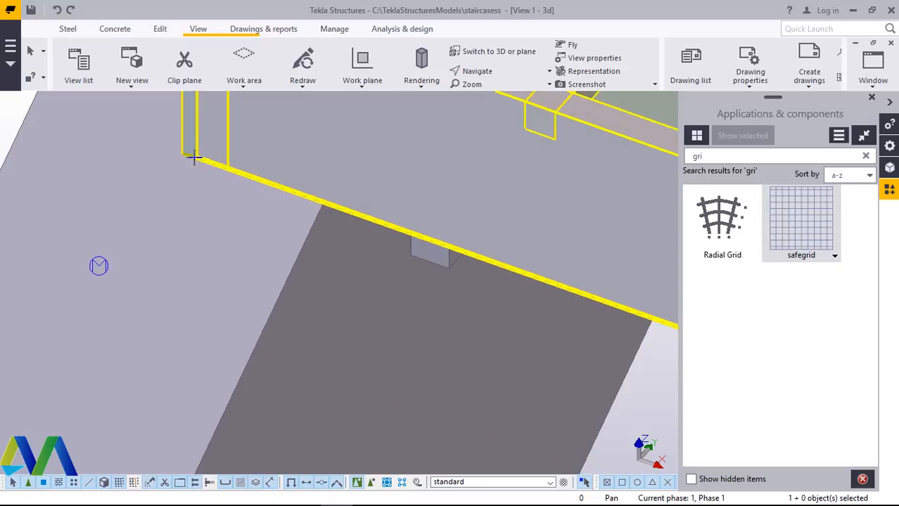
{"action": "scroll", "coordinate": [306, 391], "scroll_direction": "down", "scroll_amount": 5}
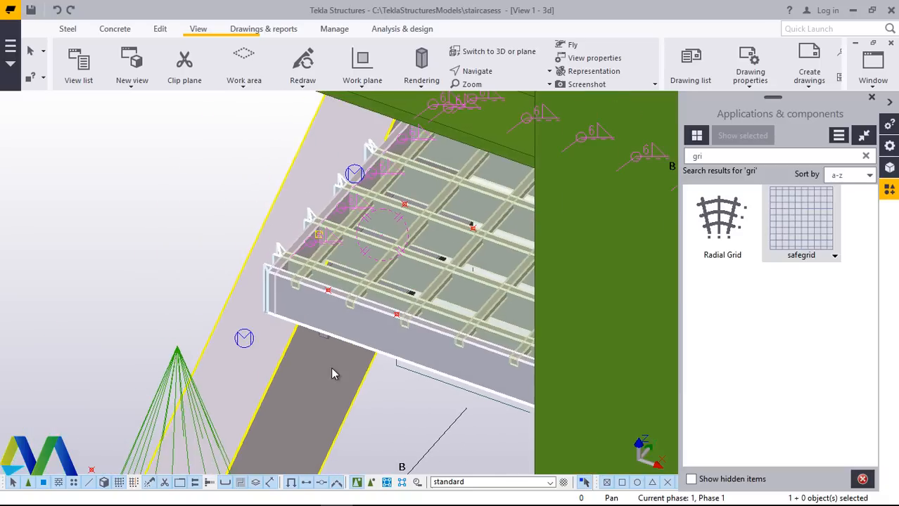
Close the component catalog and view the underside of the grating's end plate close up, beside the stringer.
{"action": "left_click", "coordinate": [872, 99]}
{"action": "left_click", "coordinate": [495, 73]}
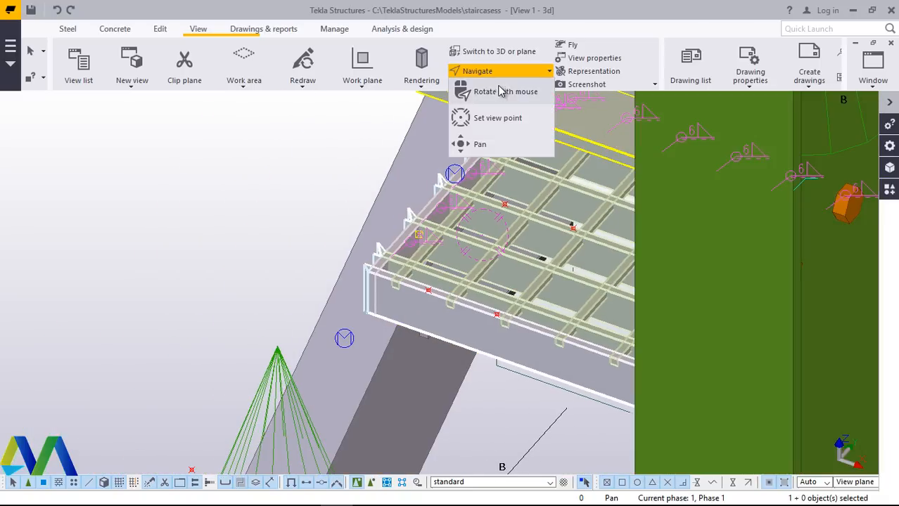
{"action": "left_click", "coordinate": [499, 91]}
{"action": "left_click_drag", "start_coordinate": [428, 295], "coordinate": [469, 164]}
{"action": "scroll", "coordinate": [436, 322], "scroll_direction": "up", "scroll_amount": 10}
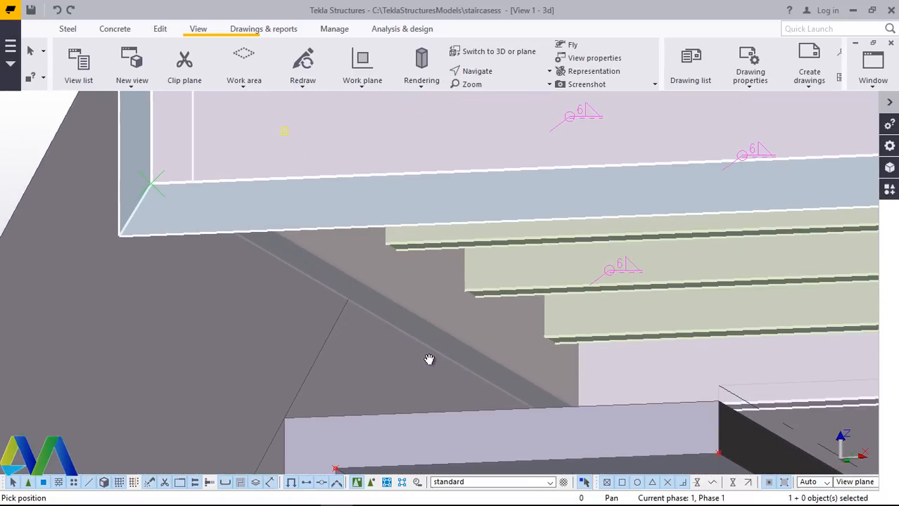
{"action": "scroll", "coordinate": [431, 355], "scroll_direction": "up", "scroll_amount": 3}
{"action": "right_click", "coordinate": [432, 356]}
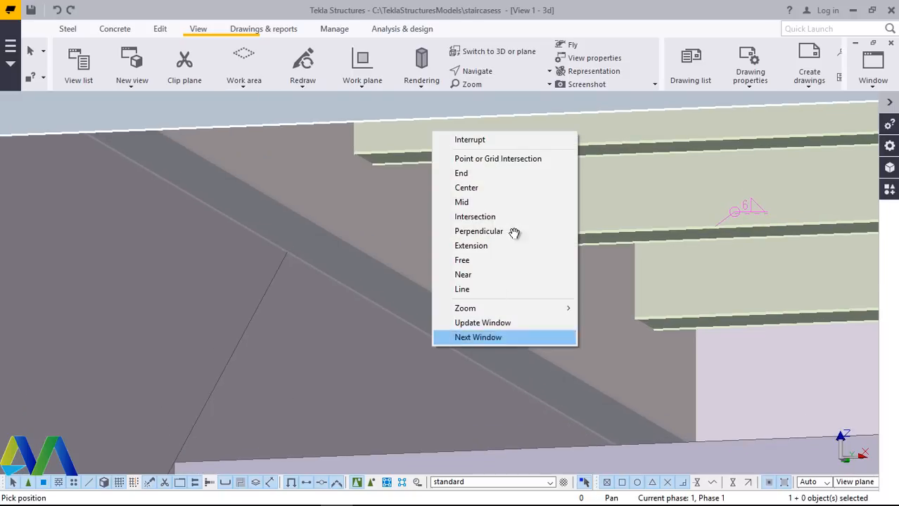
{"action": "left_click", "coordinate": [469, 140]}
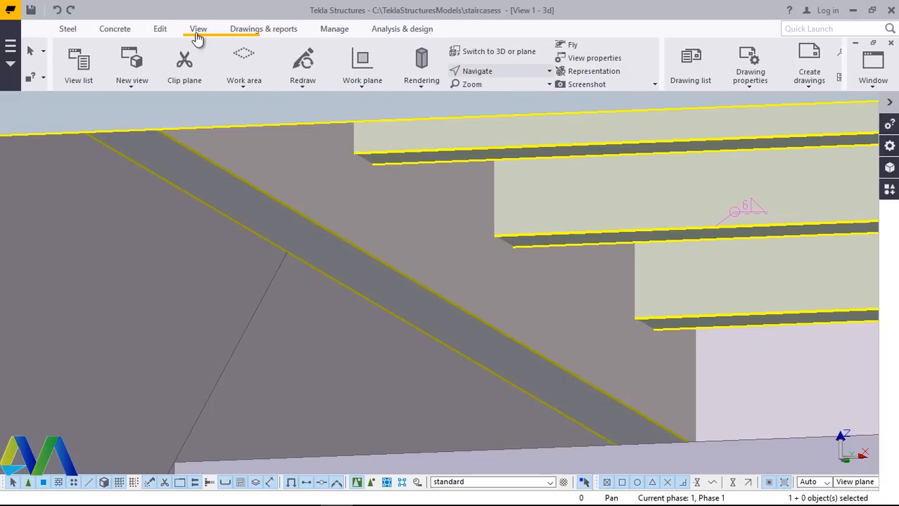
Create one on-line division point midway across the thickness of the grating end plate's underside, between its two long lower edges.
{"action": "left_click", "coordinate": [160, 29]}
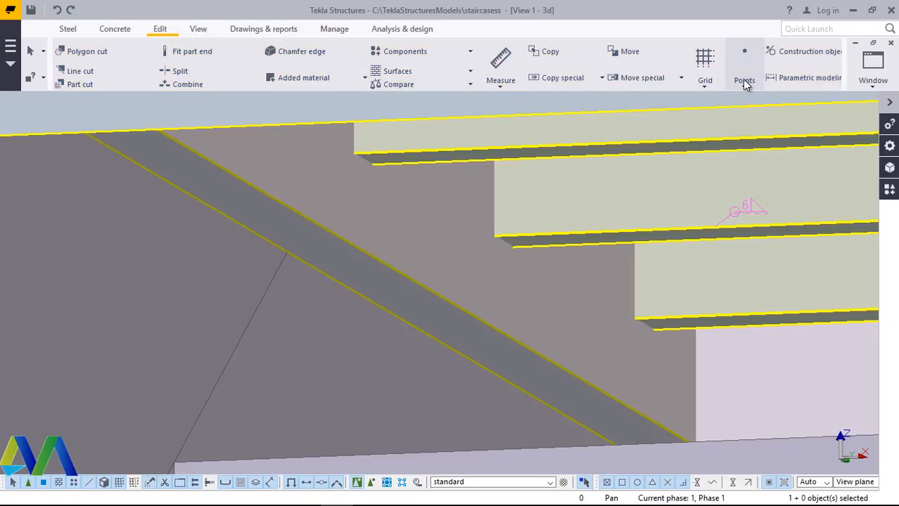
{"action": "left_click", "coordinate": [741, 83]}
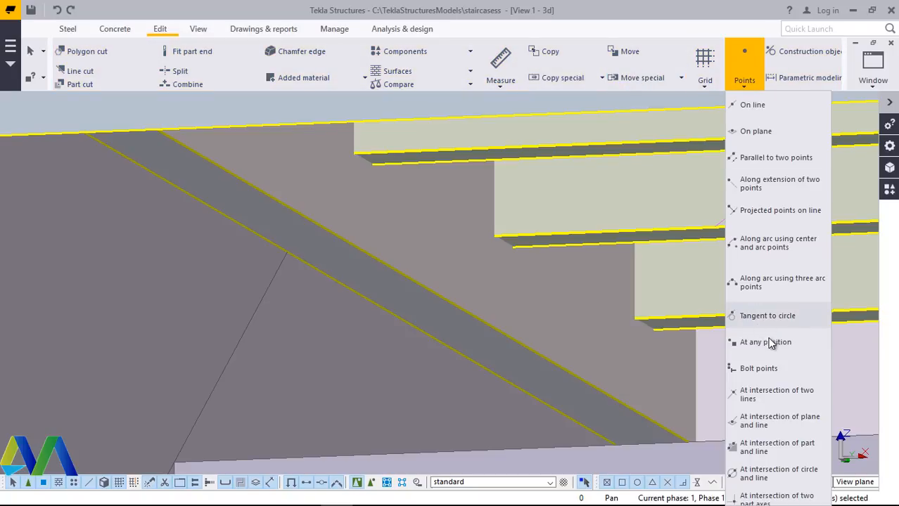
{"action": "left_click", "coordinate": [757, 105]}
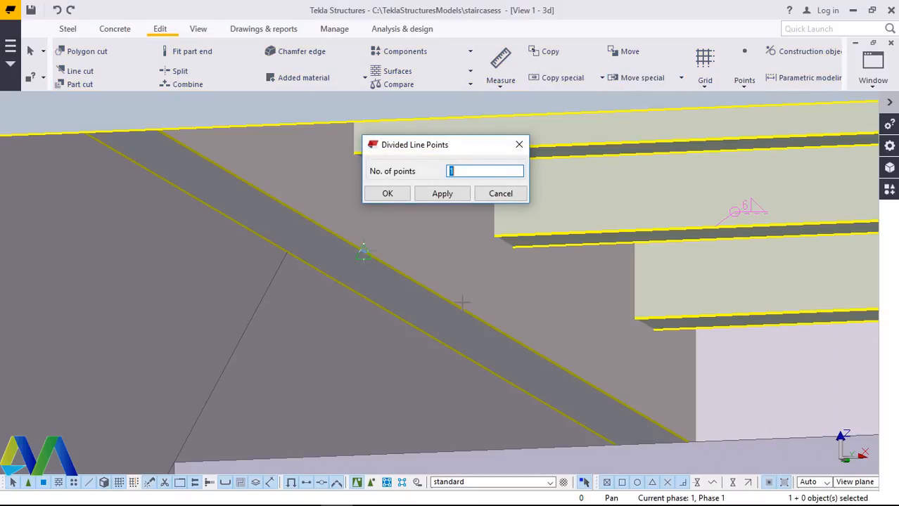
{"action": "left_click", "coordinate": [363, 252]}
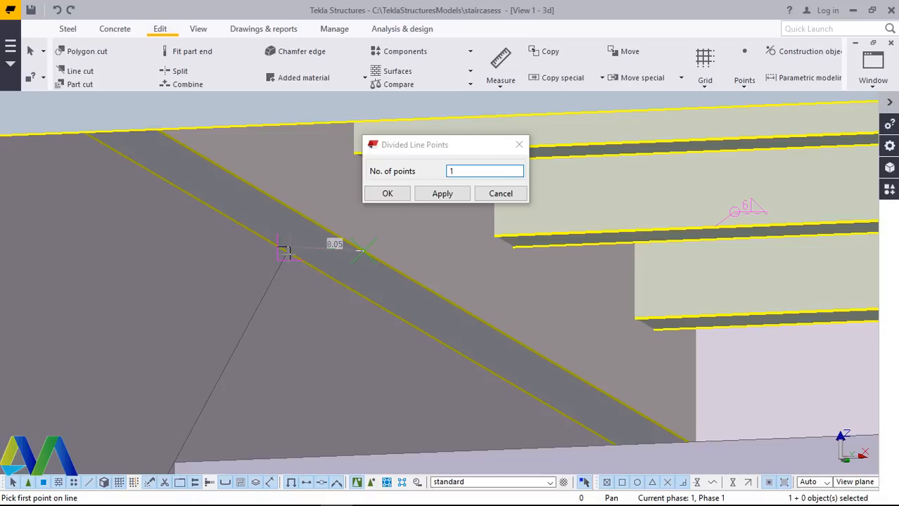
{"action": "left_click", "coordinate": [288, 252]}
{"action": "scroll", "coordinate": [360, 251], "scroll_direction": "up", "scroll_amount": 3}
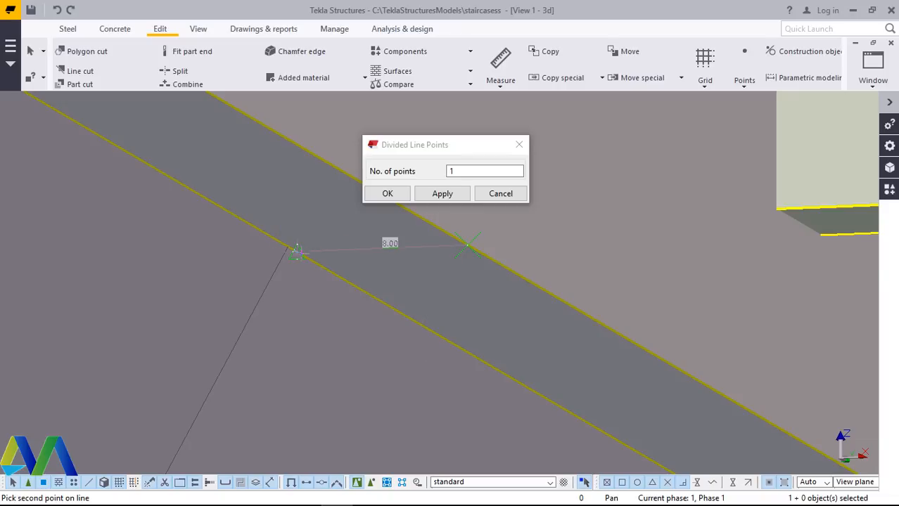
{"action": "right_click", "coordinate": [348, 251]}
{"action": "left_click", "coordinate": [387, 256]}
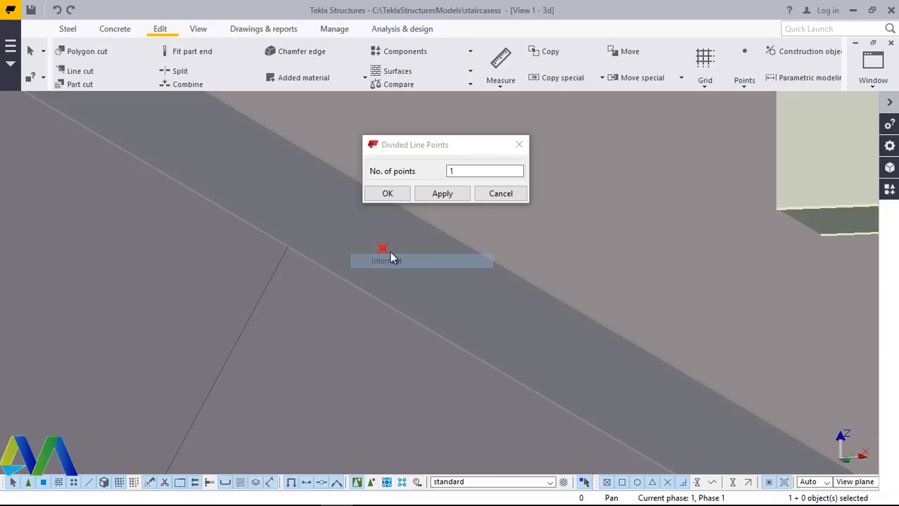
{"action": "scroll", "coordinate": [294, 232], "scroll_direction": "down", "scroll_amount": 3}
{"action": "left_click", "coordinate": [374, 197]}
{"action": "scroll", "coordinate": [351, 195], "scroll_direction": "down", "scroll_amount": 5}
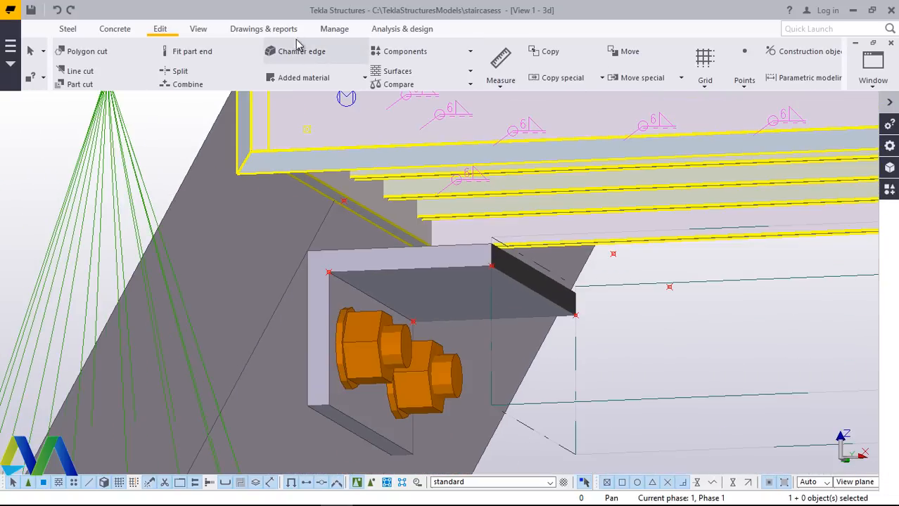
Examine the gap between the raised grating and its bolted angle support from the front, the side and close up.
{"action": "left_click", "coordinate": [197, 32]}
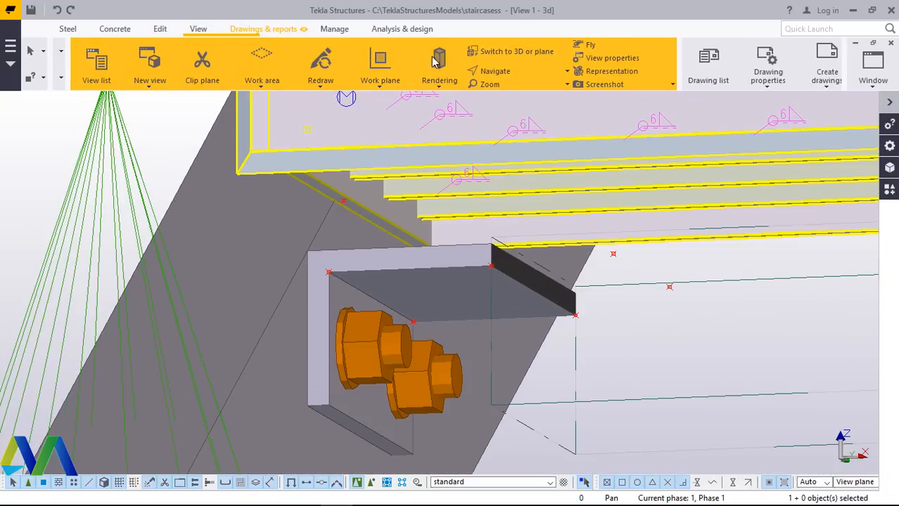
{"action": "left_click", "coordinate": [512, 72]}
{"action": "left_click", "coordinate": [435, 178]}
{"action": "left_click", "coordinate": [357, 255]}
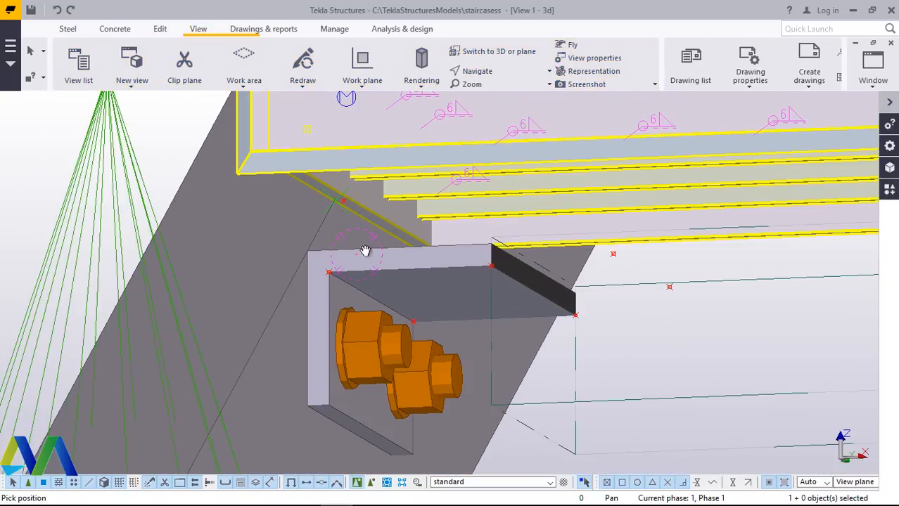
{"action": "left_click_drag", "start_coordinate": [367, 252], "coordinate": [466, 28]}
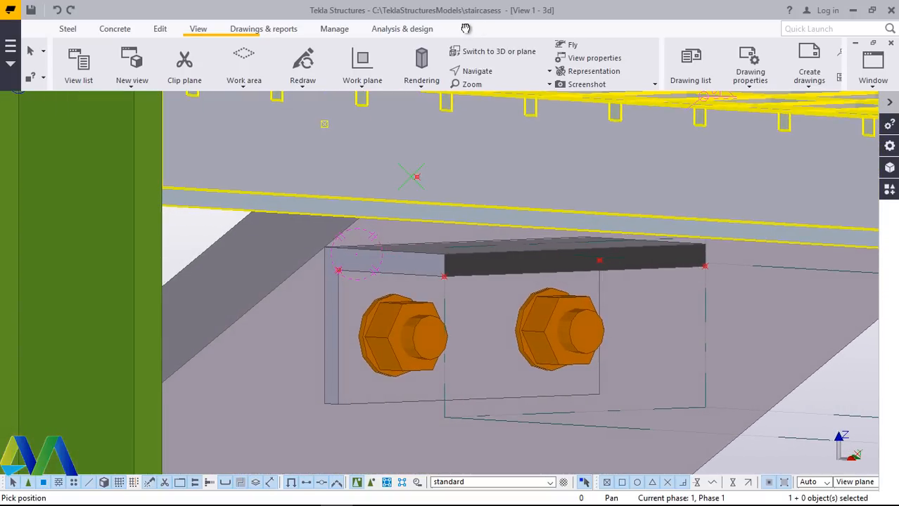
{"action": "scroll", "coordinate": [415, 232], "scroll_direction": "up", "scroll_amount": 8}
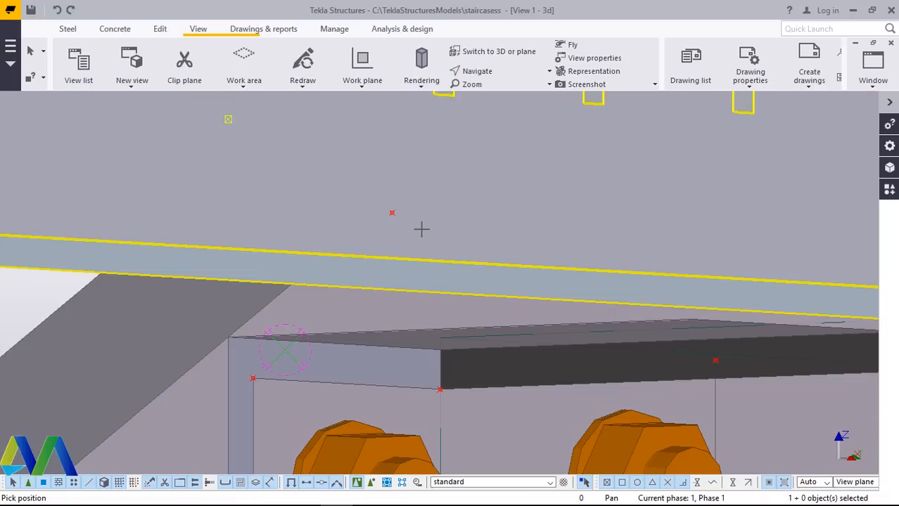
{"action": "scroll", "coordinate": [485, 222], "scroll_direction": "down", "scroll_amount": 3}
{"action": "scroll", "coordinate": [495, 218], "scroll_direction": "down", "scroll_amount": 3}
{"action": "scroll", "coordinate": [411, 266], "scroll_direction": "up", "scroll_amount": 2}
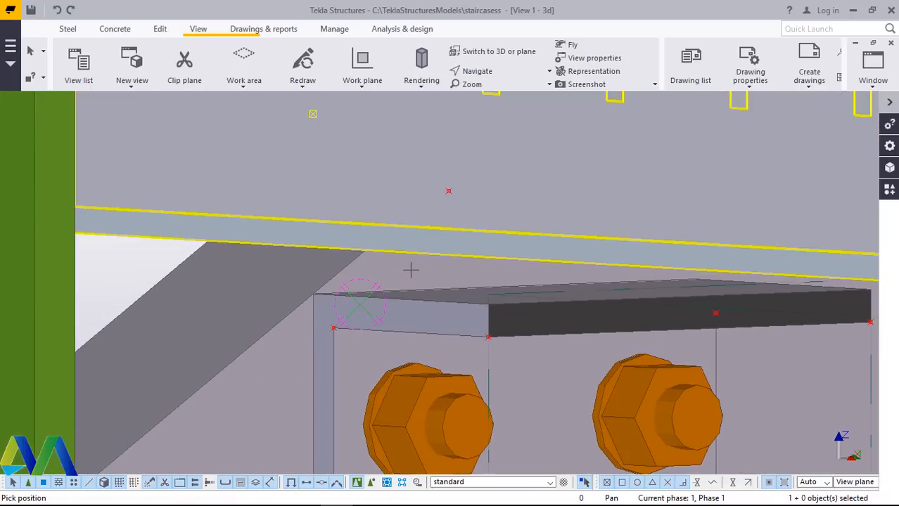
{"action": "right_click", "coordinate": [416, 273]}
{"action": "left_click", "coordinate": [431, 281]}
{"action": "scroll", "coordinate": [432, 282], "scroll_direction": "down", "scroll_amount": 5}
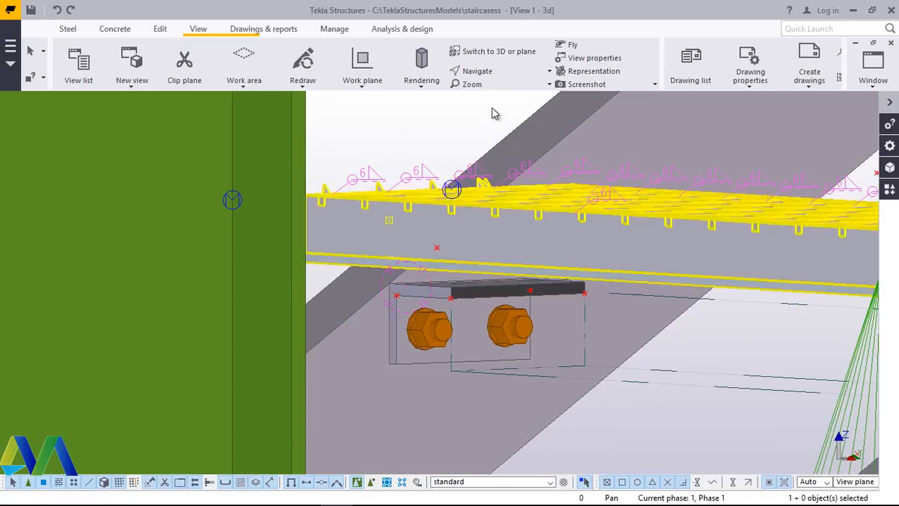
{"action": "left_click", "coordinate": [490, 78]}
{"action": "left_click", "coordinate": [482, 91]}
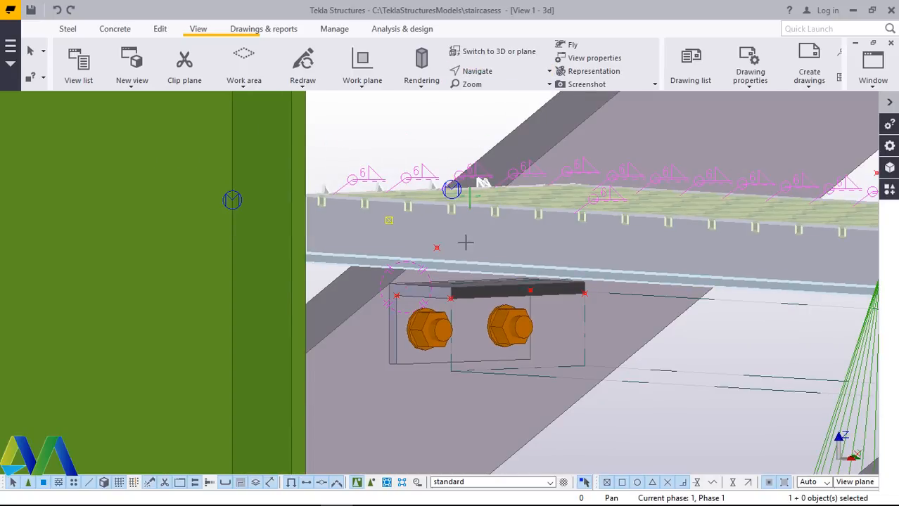
{"action": "left_click_drag", "start_coordinate": [460, 276], "coordinate": [472, 386]}
{"action": "scroll", "coordinate": [472, 385], "scroll_direction": "down", "scroll_amount": 3}
{"action": "middle_click_drag", "start_coordinate": [471, 380], "coordinate": [578, 229], "text": "ctrl"}
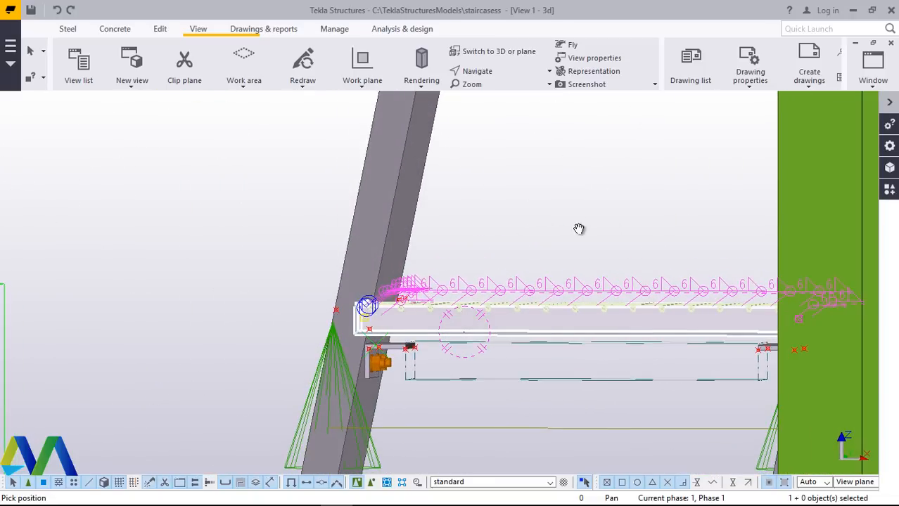
{"action": "scroll", "coordinate": [353, 354], "scroll_direction": "up", "scroll_amount": 5}
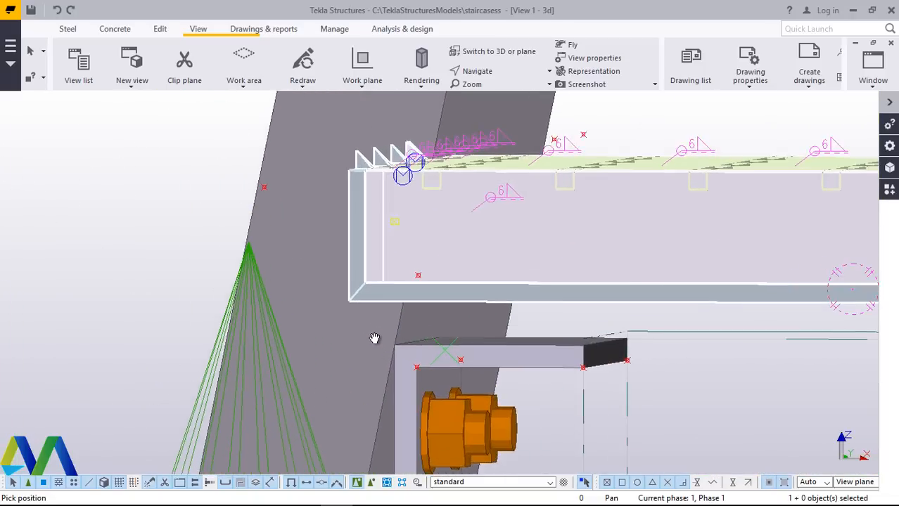
{"action": "middle_click_drag", "start_coordinate": [431, 320], "coordinate": [409, 316], "text": "ctrl"}
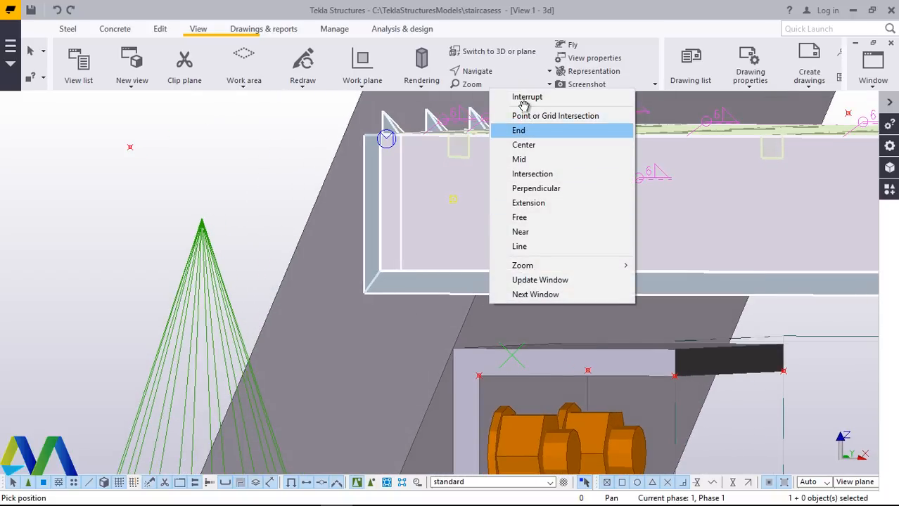
{"action": "left_click", "coordinate": [525, 97]}
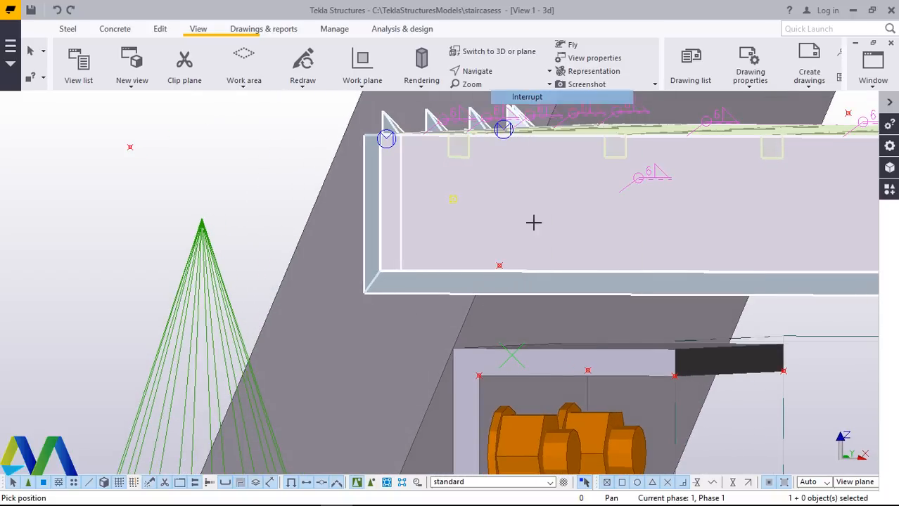
Move the grating down from the midpoint under its end plate onto the top face of the bolted angle support.
{"action": "right_click", "coordinate": [598, 197]}
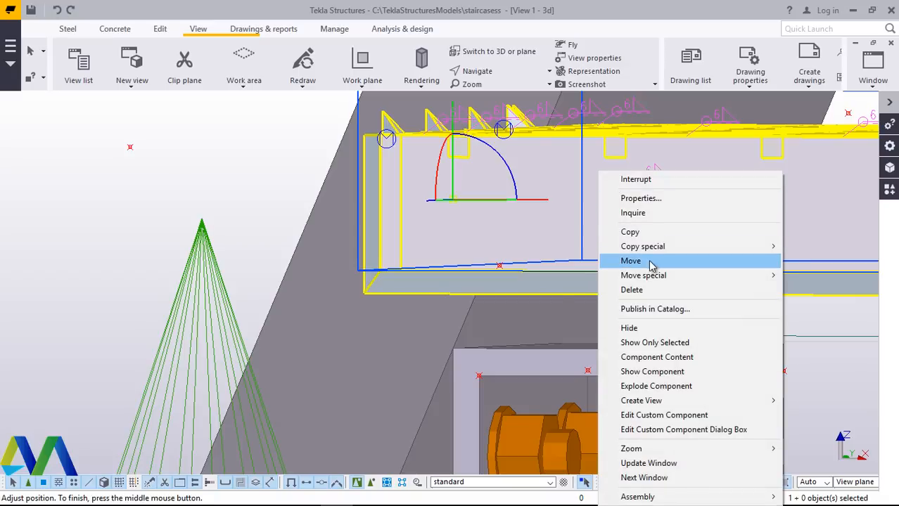
{"action": "left_click", "coordinate": [654, 261]}
{"action": "middle_click", "coordinate": [499, 264]}
{"action": "left_click", "coordinate": [499, 266]}
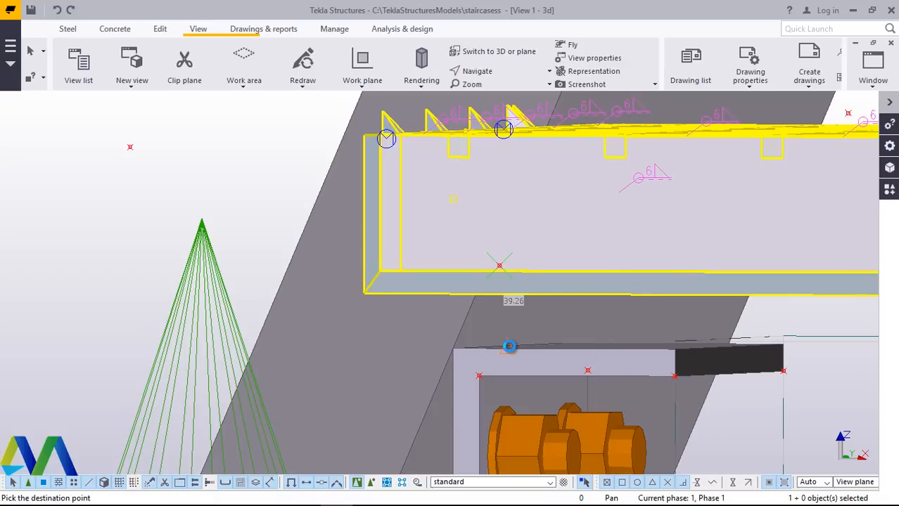
{"action": "left_click", "coordinate": [507, 348]}
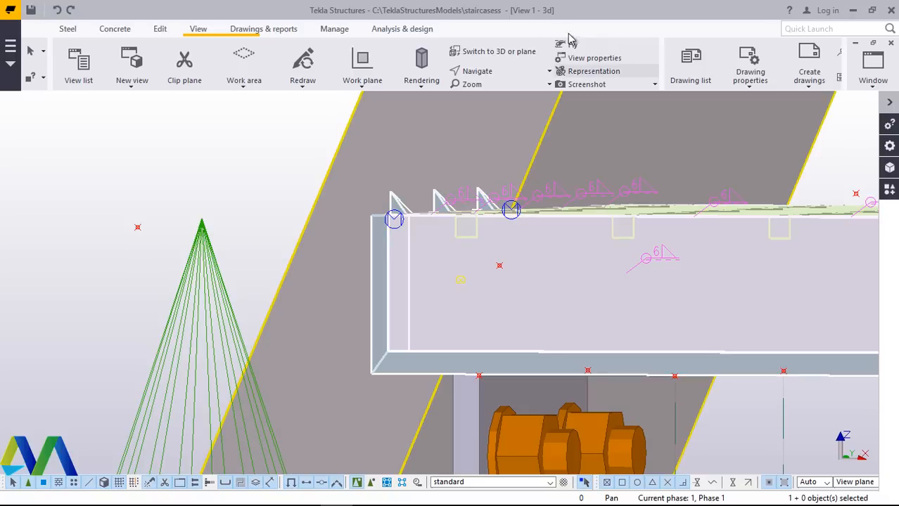
Examine the repositioned grating tread between both stringers from above.
{"action": "left_click", "coordinate": [492, 71]}
{"action": "left_click", "coordinate": [492, 94]}
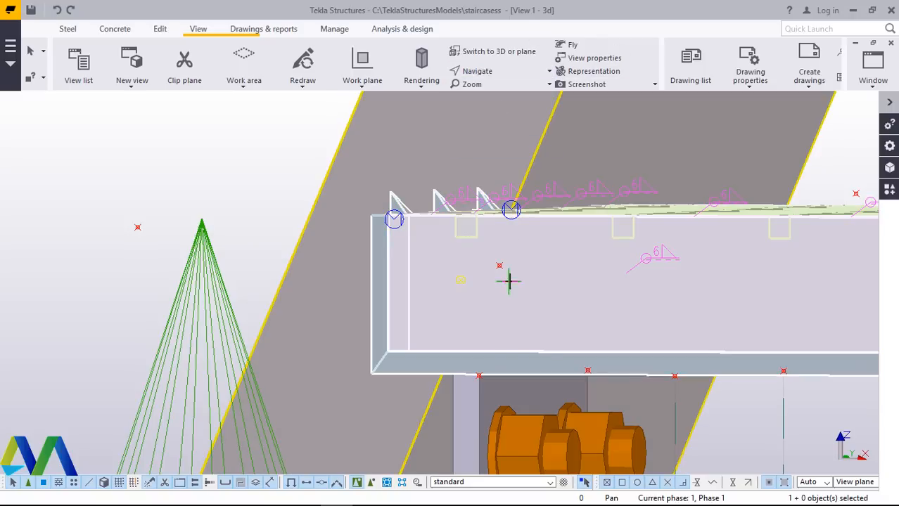
{"action": "left_click_drag", "start_coordinate": [516, 276], "coordinate": [478, 290]}
{"action": "left_click_drag", "start_coordinate": [492, 320], "coordinate": [451, 273]}
{"action": "right_click", "coordinate": [487, 197]}
{"action": "left_click", "coordinate": [516, 203]}
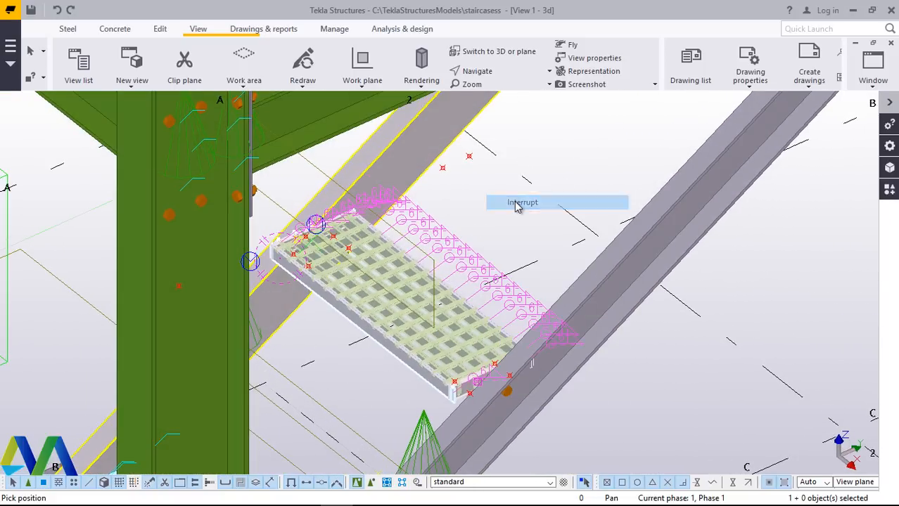
Set a new work plane at the lowest flight's stringer beside the grating tread, using the Workplane tool.
{"action": "left_click", "coordinate": [211, 120]}
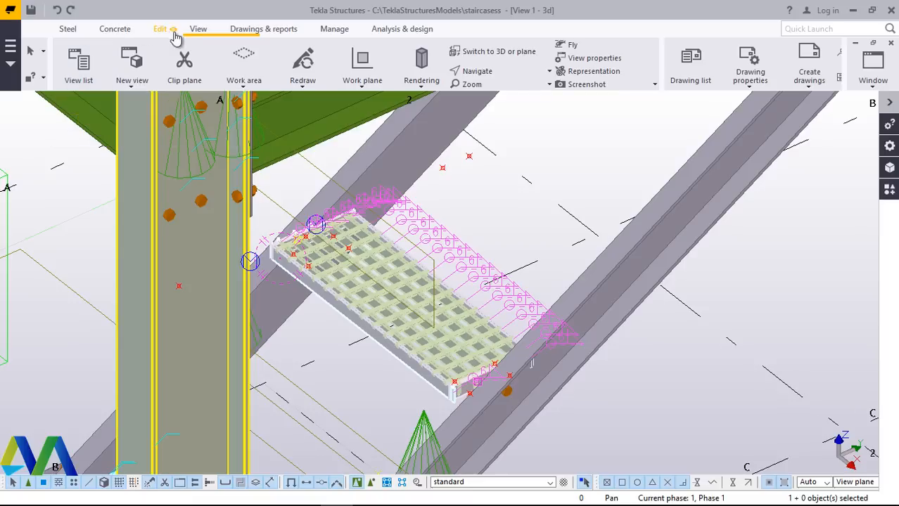
{"action": "left_click", "coordinate": [360, 83]}
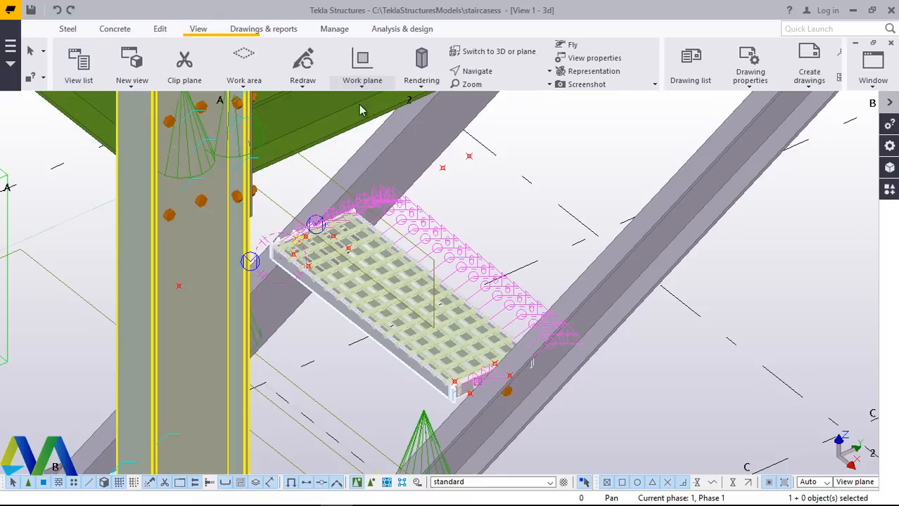
{"action": "left_click", "coordinate": [362, 140]}
{"action": "left_click", "coordinate": [360, 86]}
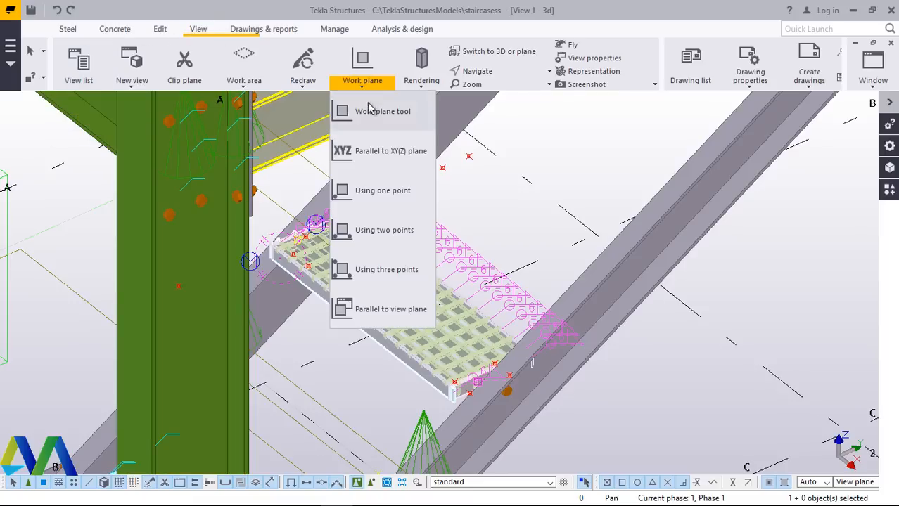
{"action": "left_click", "coordinate": [353, 109]}
{"action": "left_click", "coordinate": [590, 275]}
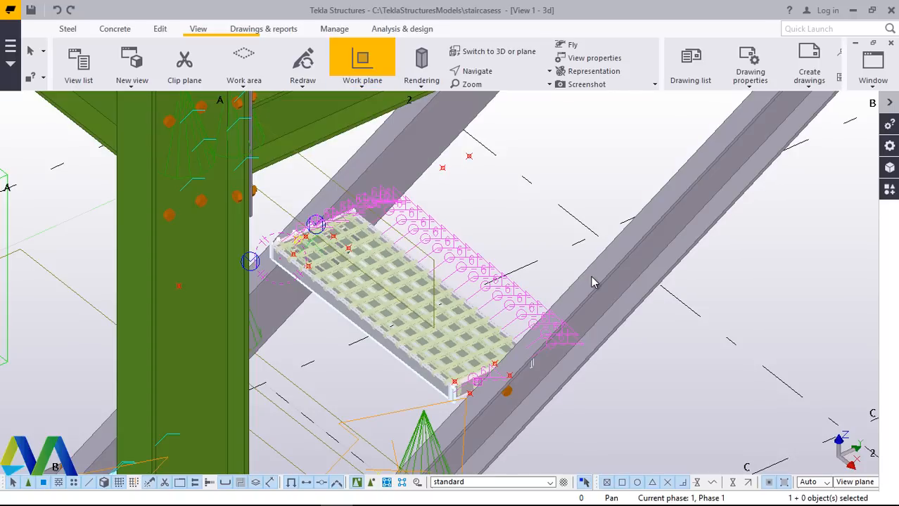
{"action": "right_click", "coordinate": [532, 231]}
{"action": "left_click", "coordinate": [536, 228]}
Select the grating tread of the lowest flight together with the bolted angle support beneath it.
{"action": "middle_click_drag", "start_coordinate": [420, 194], "coordinate": [447, 218], "text": "ctrl"}
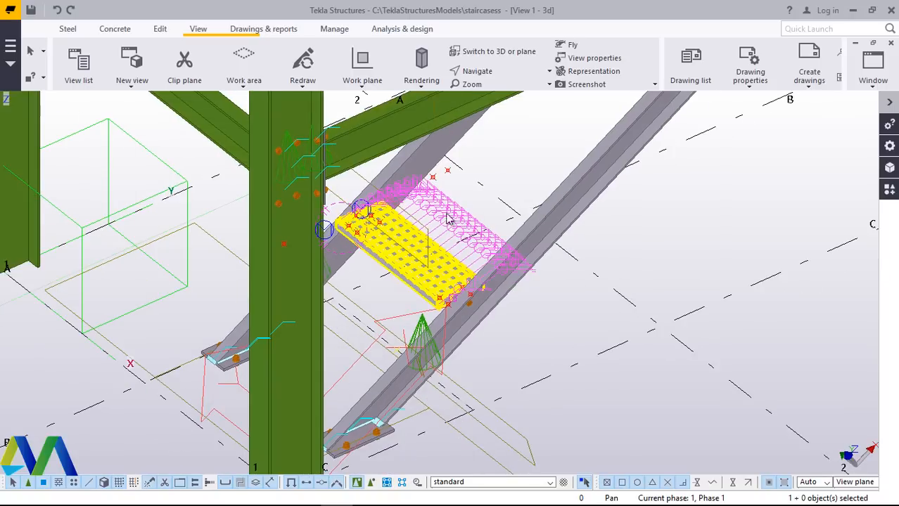
{"action": "scroll", "coordinate": [431, 279], "scroll_direction": "up", "scroll_amount": 4}
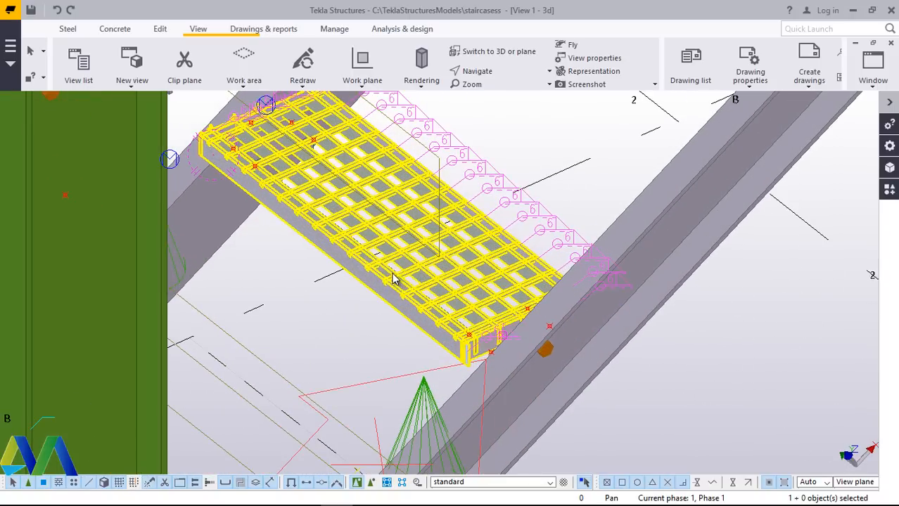
{"action": "left_click", "coordinate": [392, 278]}
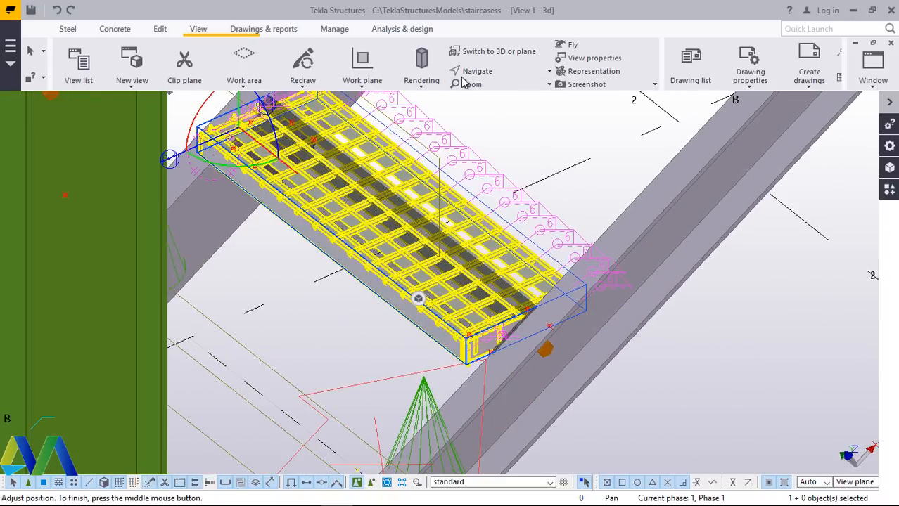
{"action": "left_click", "coordinate": [485, 71]}
{"action": "left_click", "coordinate": [492, 95]}
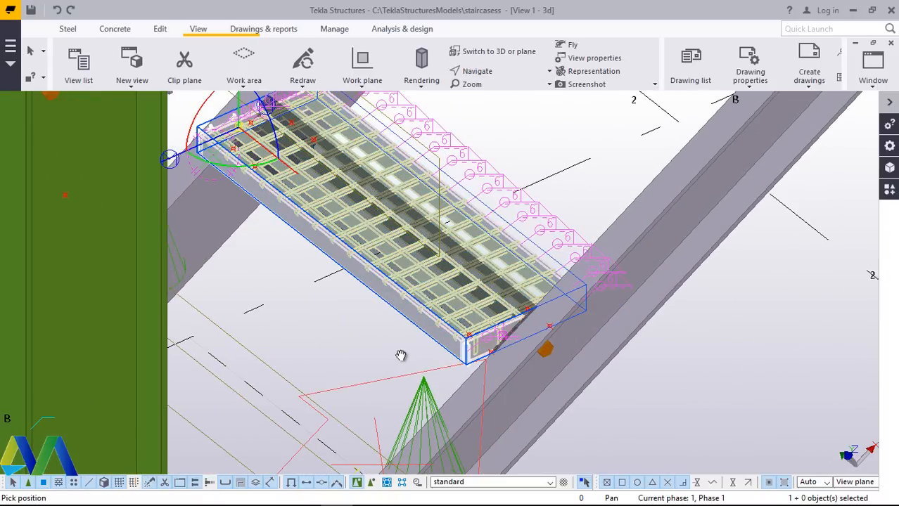
{"action": "middle_click_drag", "start_coordinate": [397, 345], "coordinate": [402, 277], "text": "ctrl"}
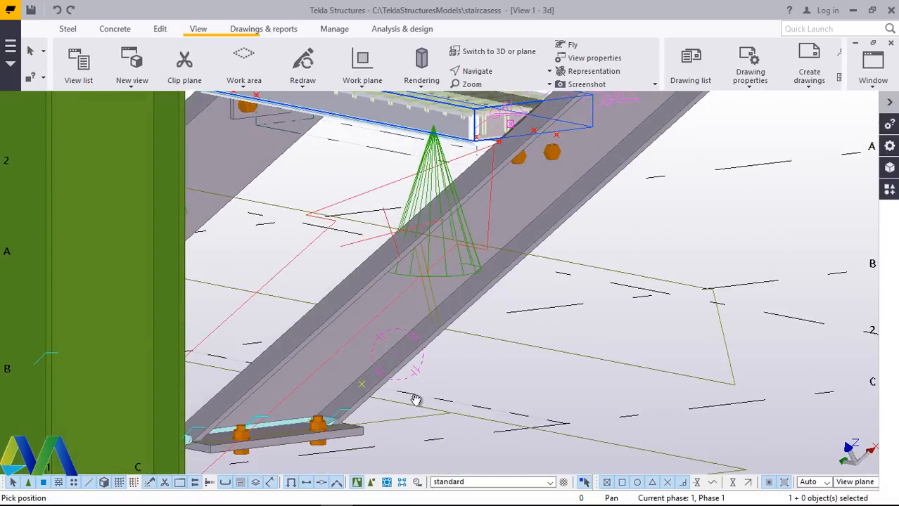
{"action": "scroll", "coordinate": [422, 390], "scroll_direction": "down", "scroll_amount": 3}
{"action": "middle_click_drag", "start_coordinate": [431, 386], "coordinate": [358, 323], "text": "ctrl"}
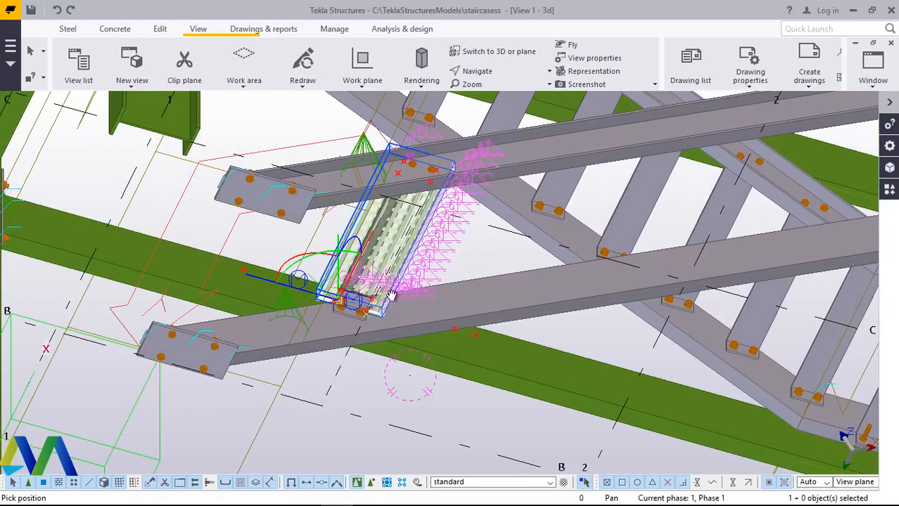
{"action": "scroll", "coordinate": [354, 329], "scroll_direction": "up", "scroll_amount": 3}
{"action": "scroll", "coordinate": [354, 328], "scroll_direction": "up", "scroll_amount": 3}
{"action": "right_click", "coordinate": [628, 146]}
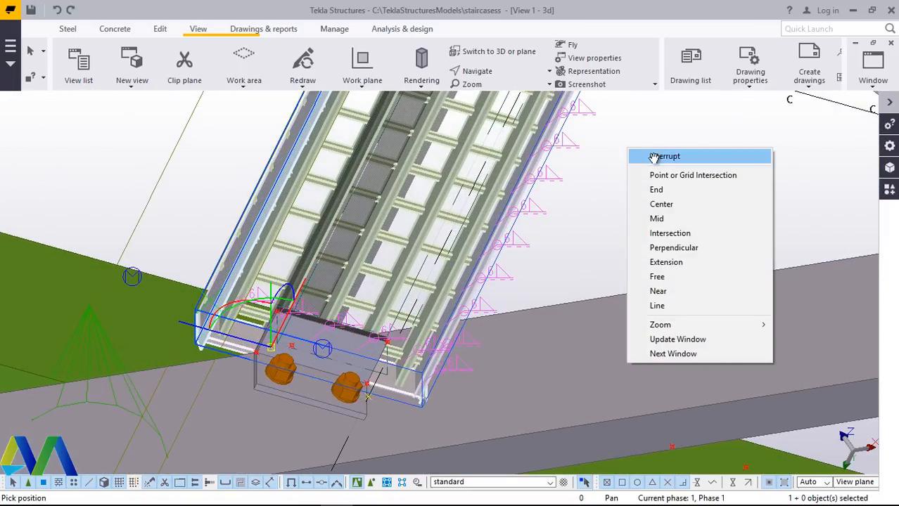
{"action": "key", "text": "Escape"}
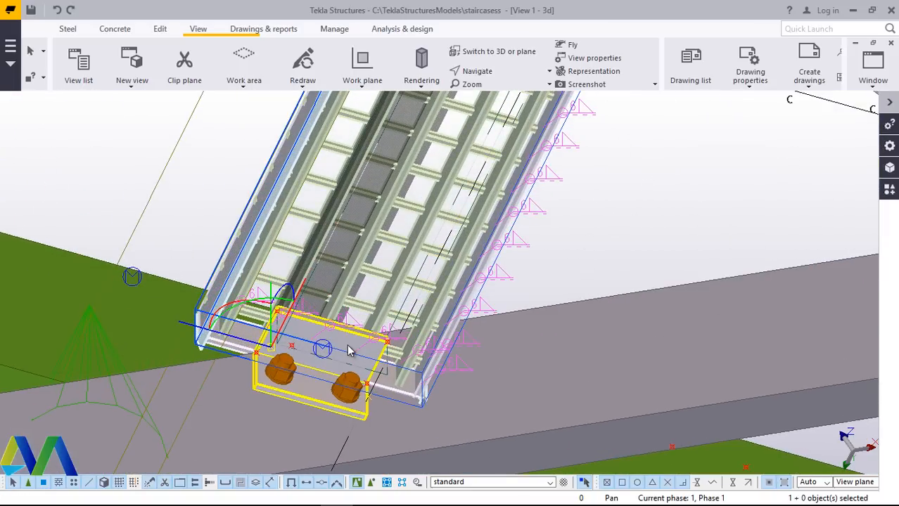
{"action": "left_click", "coordinate": [348, 353], "text": "ctrl"}
Extend the selection of grating and angle support with the bolts at the support's far stringer end.
{"action": "scroll", "coordinate": [333, 388], "scroll_direction": "down", "scroll_amount": 2}
{"action": "scroll", "coordinate": [322, 412], "scroll_direction": "down", "scroll_amount": 3}
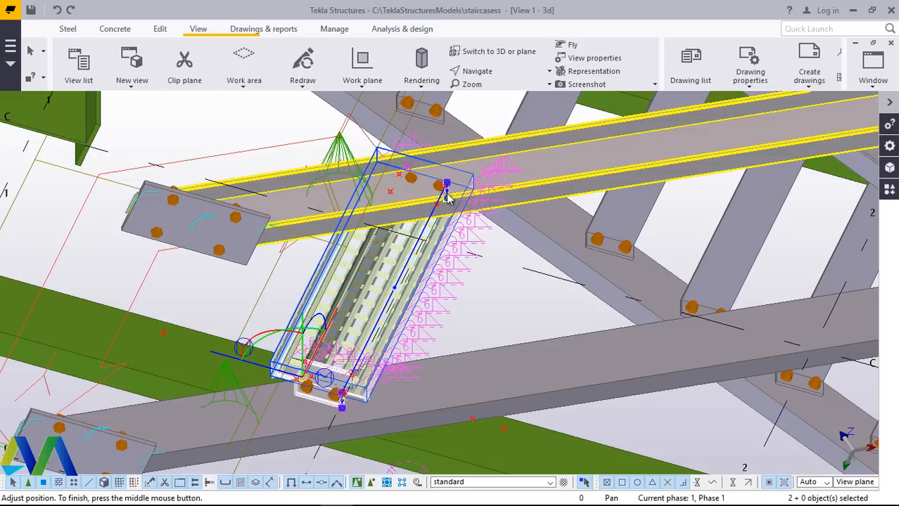
{"action": "scroll", "coordinate": [445, 196], "scroll_direction": "up", "scroll_amount": 3}
{"action": "scroll", "coordinate": [482, 160], "scroll_direction": "up", "scroll_amount": 2}
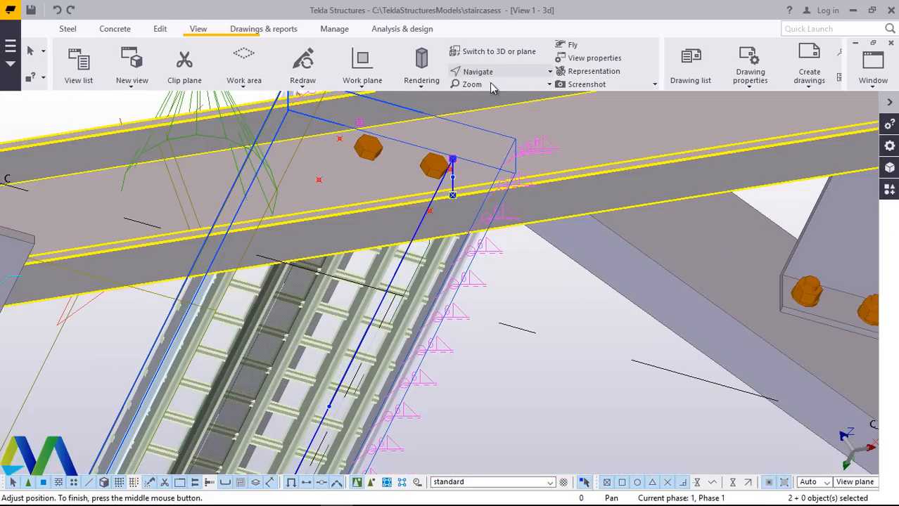
{"action": "left_click", "coordinate": [473, 71]}
{"action": "key", "text": "Escape"}
{"action": "middle_click", "coordinate": [429, 261]}
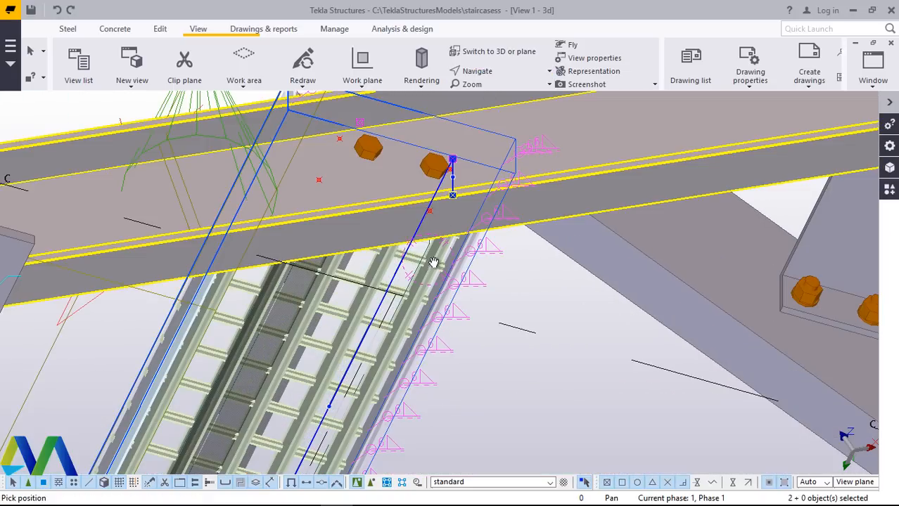
{"action": "middle_click_drag", "start_coordinate": [430, 234], "coordinate": [433, 191], "text": "ctrl"}
{"action": "mouse_move", "coordinate": [440, 152]}
{"action": "middle_mouse_down", "text": "ctrl"}
{"action": "mouse_move", "coordinate": [437, 132]}
{"action": "mouse_move", "coordinate": [450, 146]}
{"action": "middle_mouse_up", "text": "ctrl"}
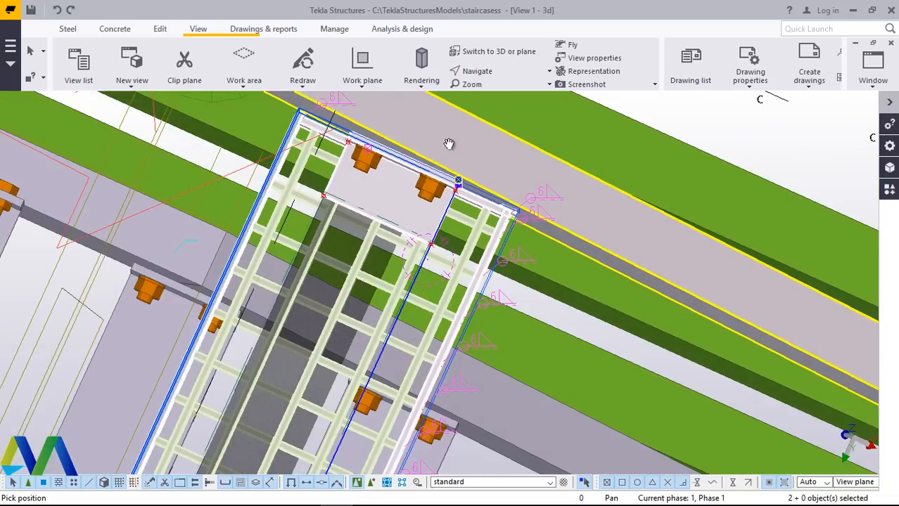
{"action": "right_click", "coordinate": [458, 149]}
{"action": "left_click", "coordinate": [459, 149]}
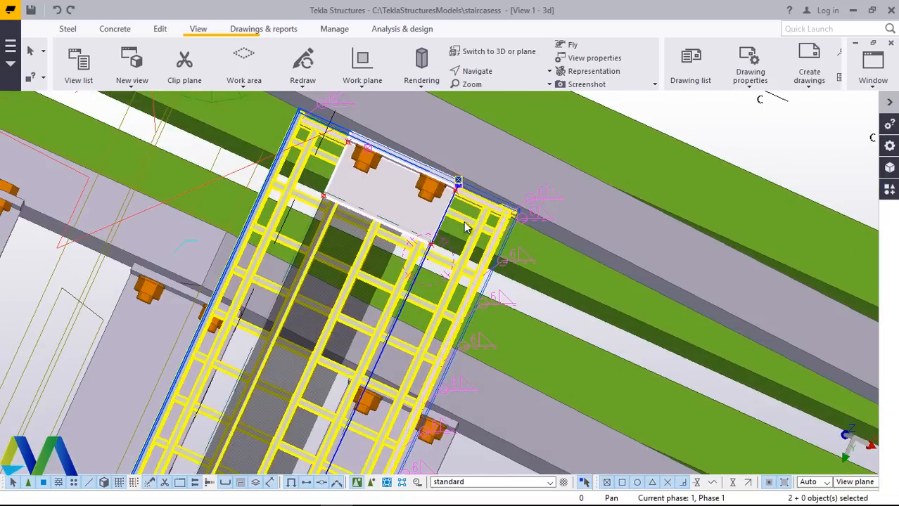
{"action": "left_click", "coordinate": [409, 196]}
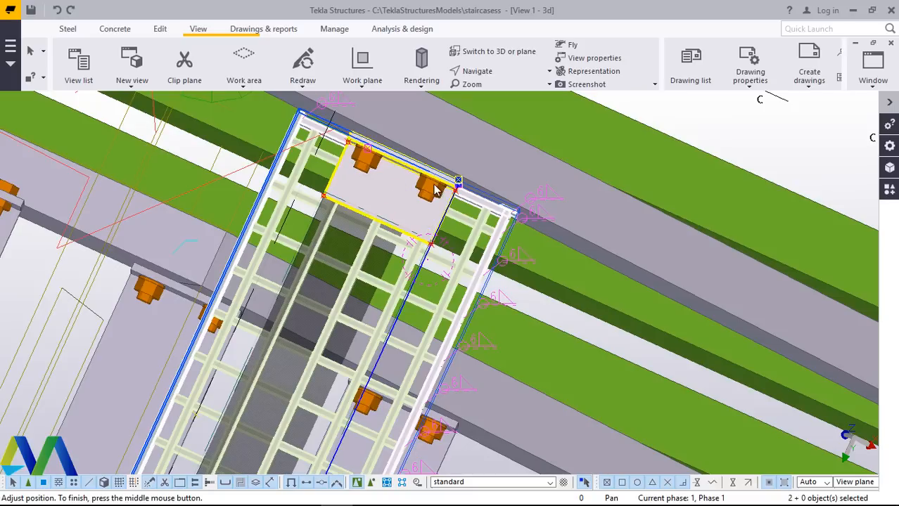
Add the bolts at the support's opposite end to the selection and examine the selected tread assembly from the side.
{"action": "scroll", "coordinate": [434, 189], "scroll_direction": "down", "scroll_amount": 5}
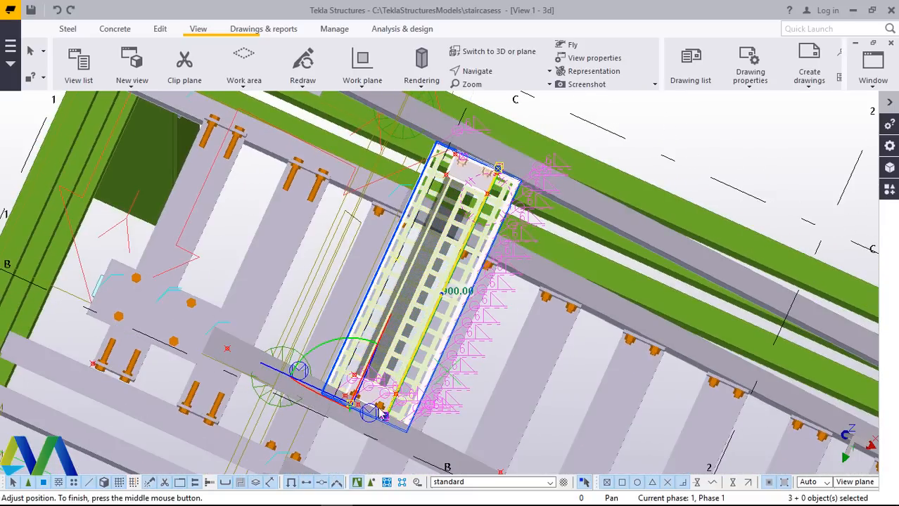
{"action": "scroll", "coordinate": [385, 413], "scroll_direction": "up", "scroll_amount": 4}
{"action": "scroll", "coordinate": [385, 409], "scroll_direction": "up", "scroll_amount": 1}
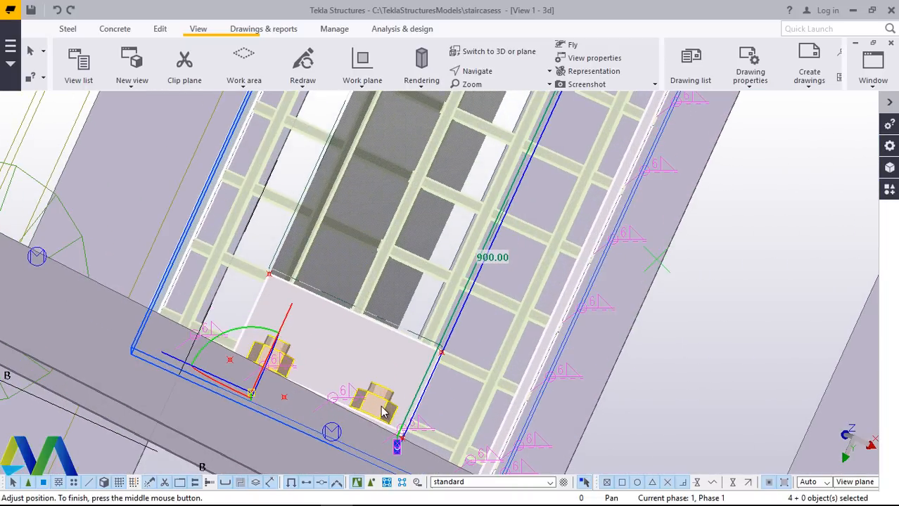
{"action": "left_click", "coordinate": [475, 71]}
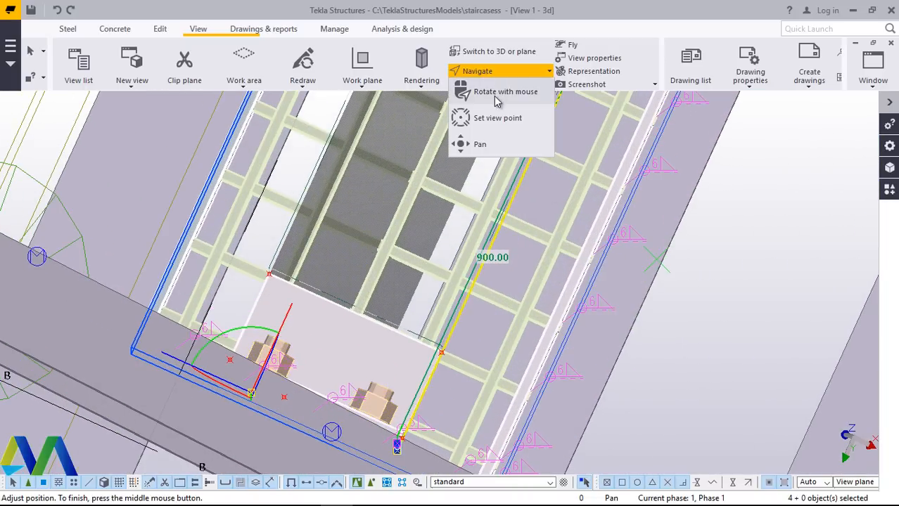
{"action": "left_click", "coordinate": [483, 116]}
{"action": "left_click", "coordinate": [508, 127]}
{"action": "left_click_drag", "start_coordinate": [510, 128], "coordinate": [495, 255]}
{"action": "left_click_drag", "start_coordinate": [505, 314], "coordinate": [425, 273]}
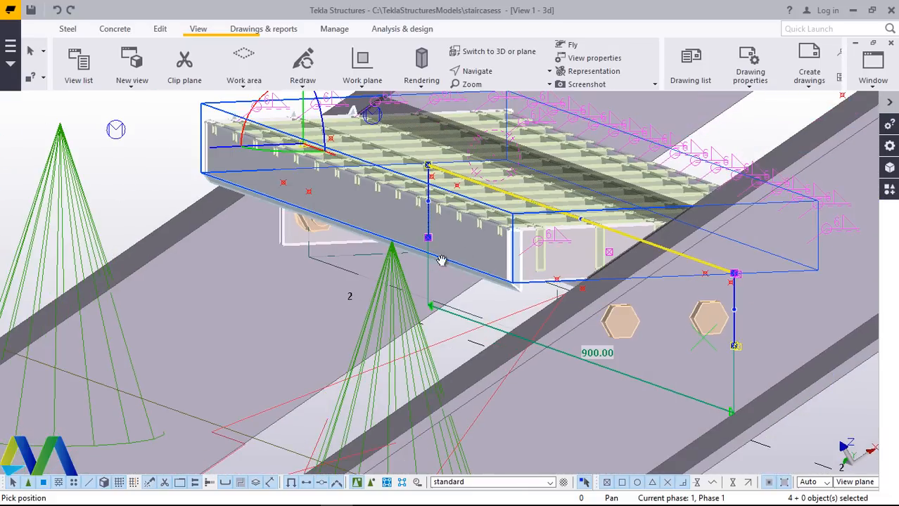
Copy the selected lowest tread objects linearly with dX 357.89, dY and dZ 0.00, and 9 copies, deleting duplicates.
{"action": "scroll", "coordinate": [450, 256], "scroll_direction": "down", "scroll_amount": 3}
{"action": "left_click_drag", "start_coordinate": [470, 252], "coordinate": [535, 254]}
{"action": "right_click", "coordinate": [431, 129]}
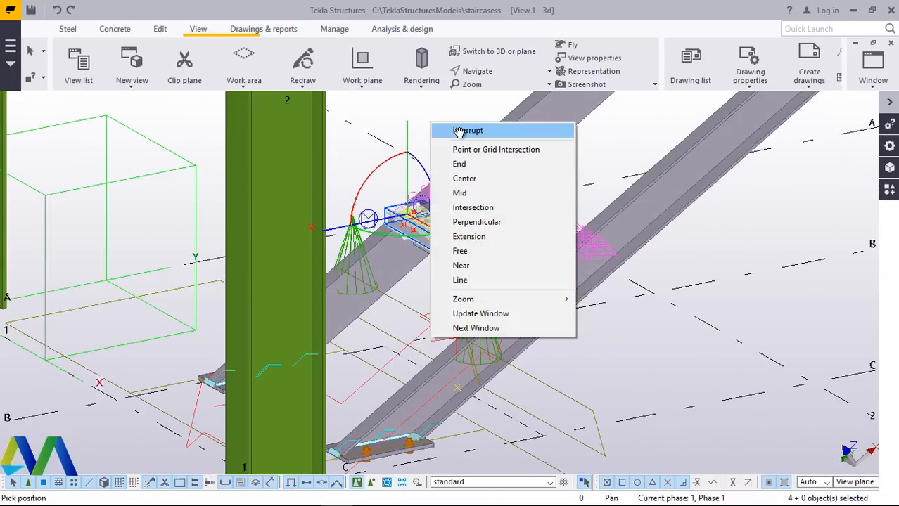
{"action": "left_click", "coordinate": [450, 130]}
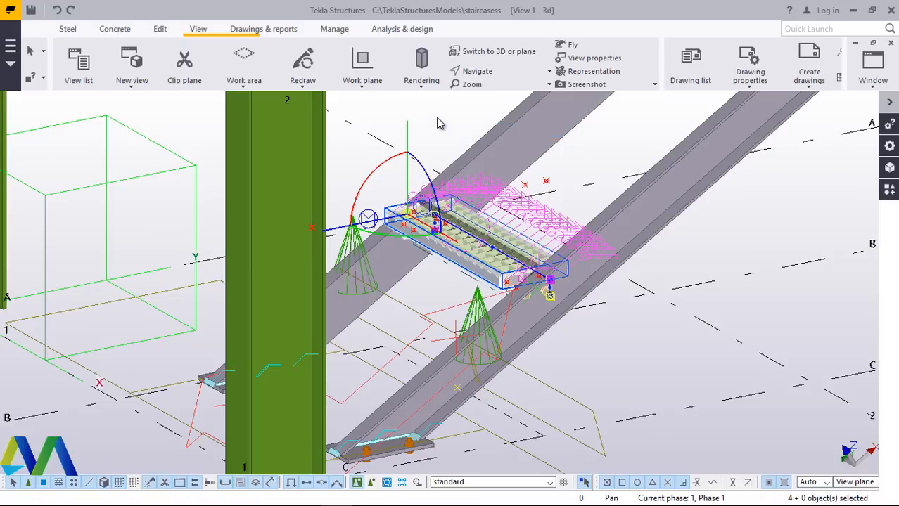
{"action": "right_click", "coordinate": [437, 124]}
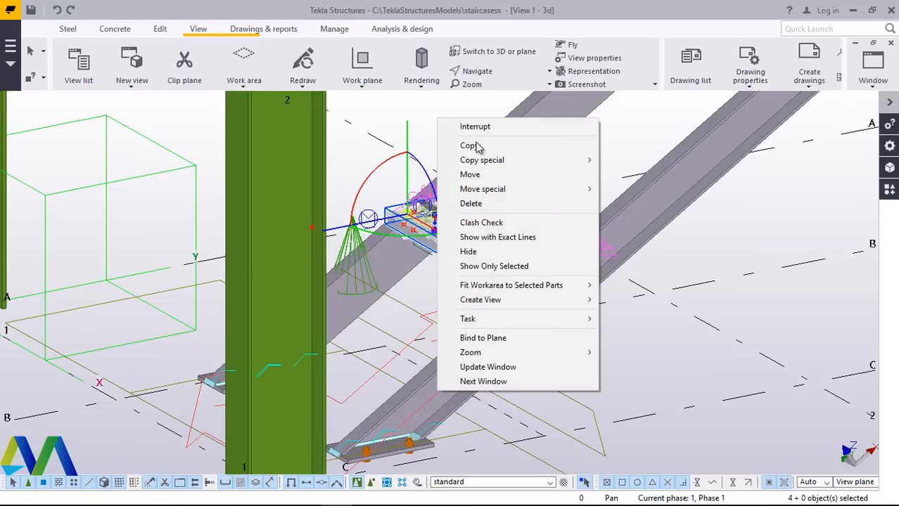
{"action": "mouse_move", "coordinate": [484, 166]}
{"action": "left_click", "coordinate": [630, 161]}
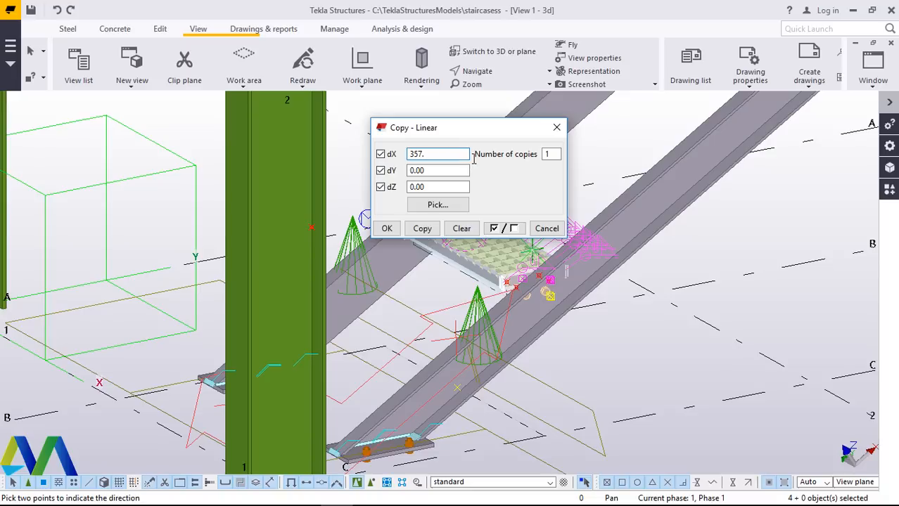
{"action": "double_click", "coordinate": [547, 154]}
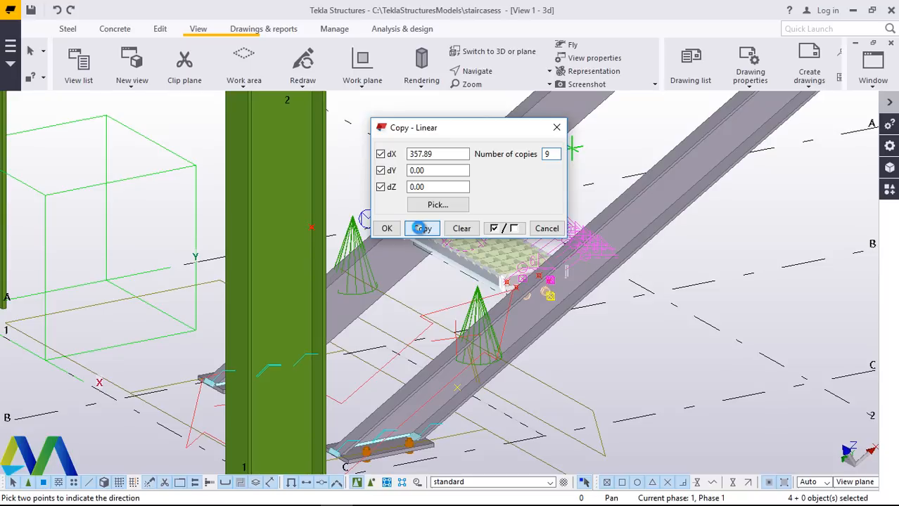
{"action": "left_click", "coordinate": [420, 228]}
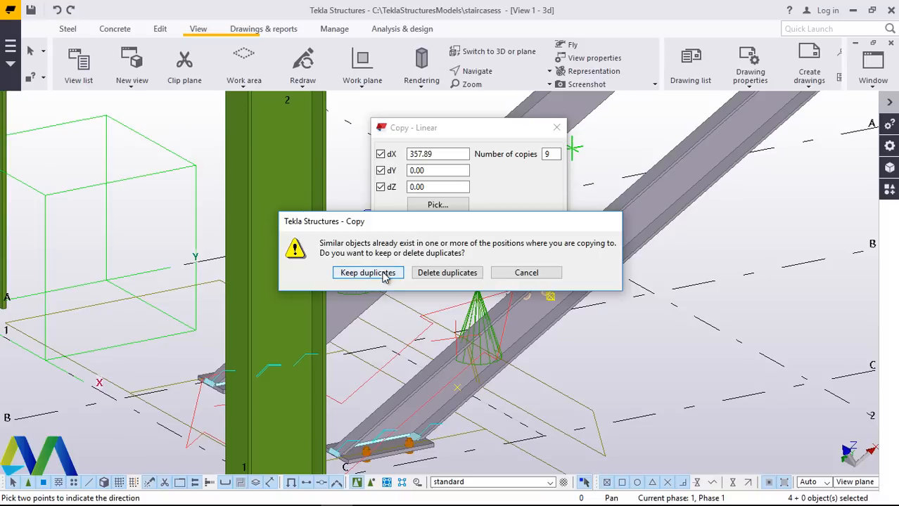
{"action": "left_click", "coordinate": [443, 273]}
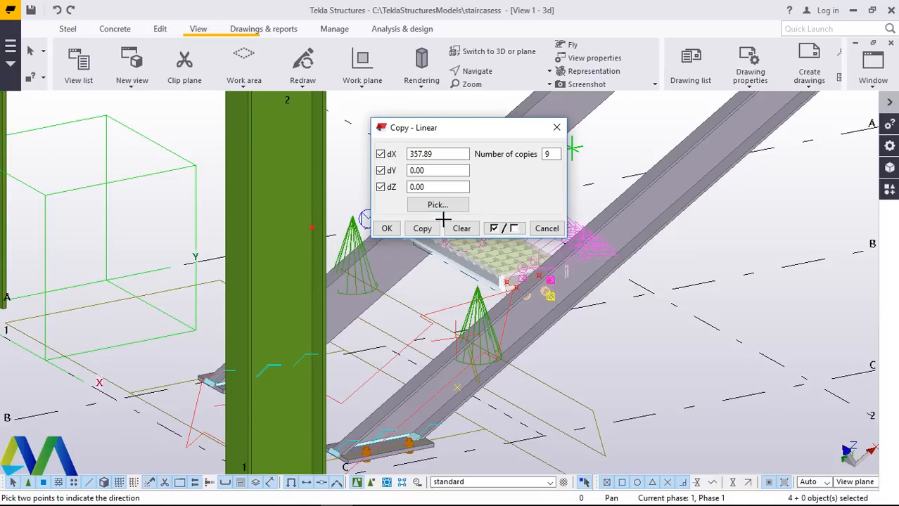
{"action": "left_click", "coordinate": [423, 229]}
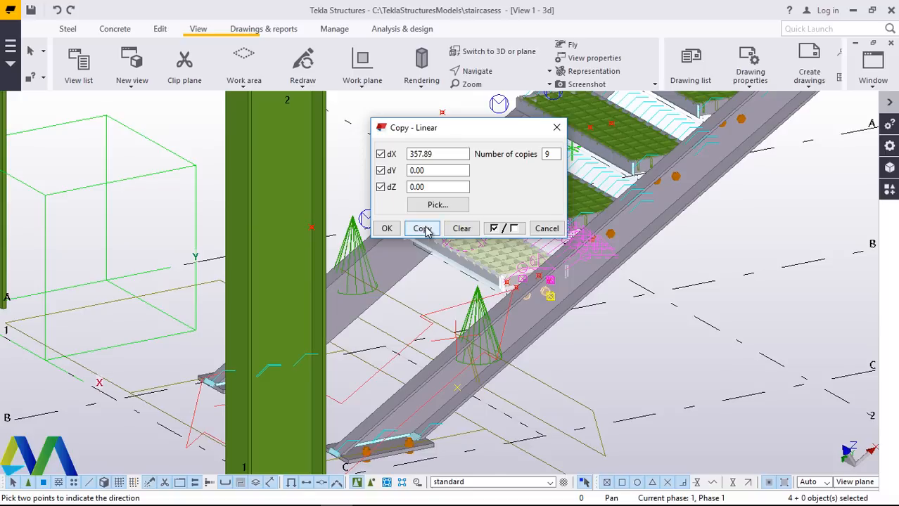
{"action": "left_click", "coordinate": [387, 229]}
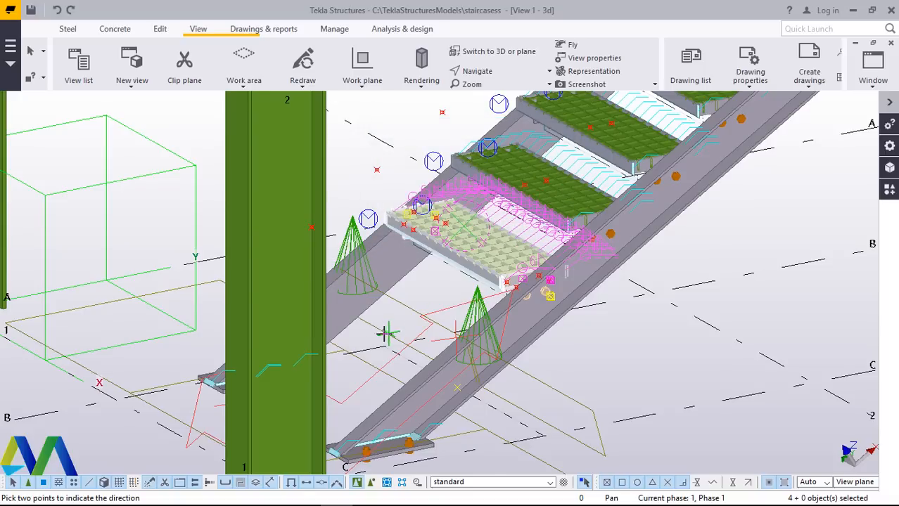
Examine the copied treads along the stair flight and the fit of the topmost one at the landing.
{"action": "scroll", "coordinate": [367, 341], "scroll_direction": "down", "scroll_amount": 2}
{"action": "scroll", "coordinate": [367, 341], "scroll_direction": "down", "scroll_amount": 2}
{"action": "scroll", "coordinate": [367, 341], "scroll_direction": "down", "scroll_amount": 2}
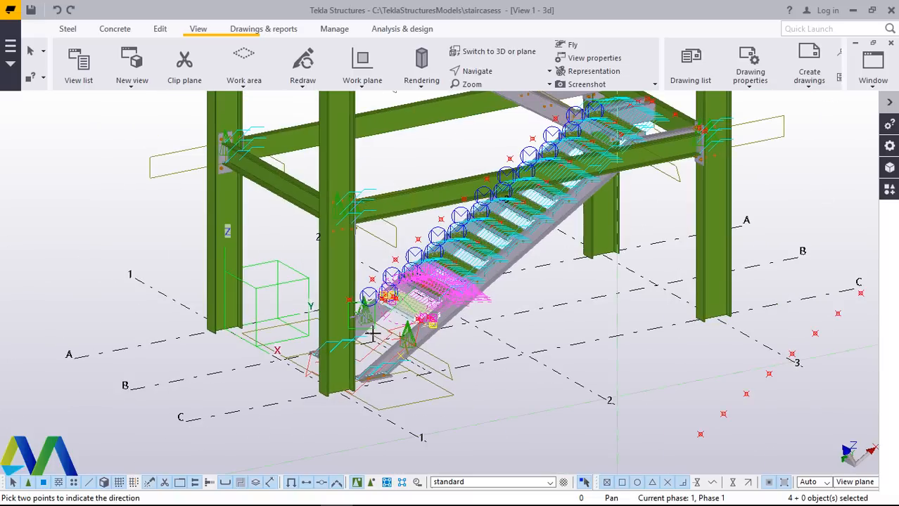
{"action": "scroll", "coordinate": [635, 109], "scroll_direction": "up", "scroll_amount": 4}
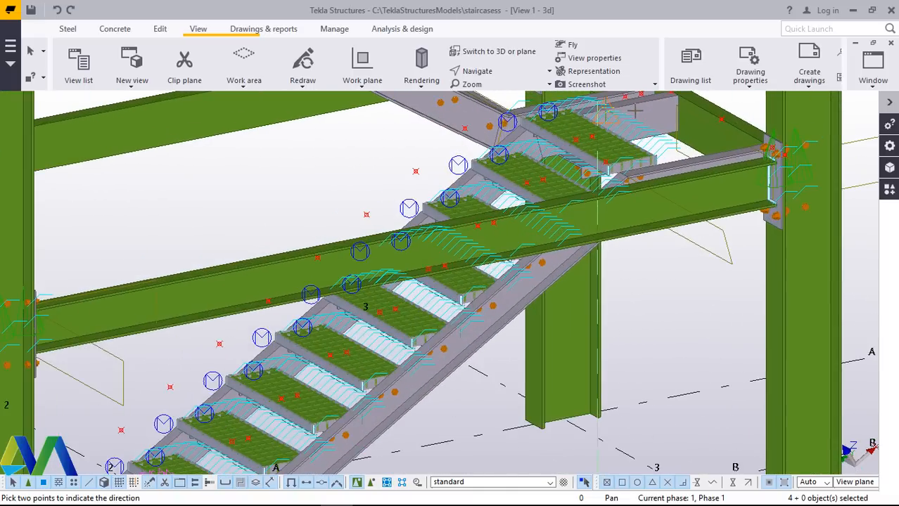
{"action": "scroll", "coordinate": [652, 125], "scroll_direction": "up", "scroll_amount": 2}
{"action": "right_click", "coordinate": [684, 130]}
{"action": "left_click", "coordinate": [691, 138]}
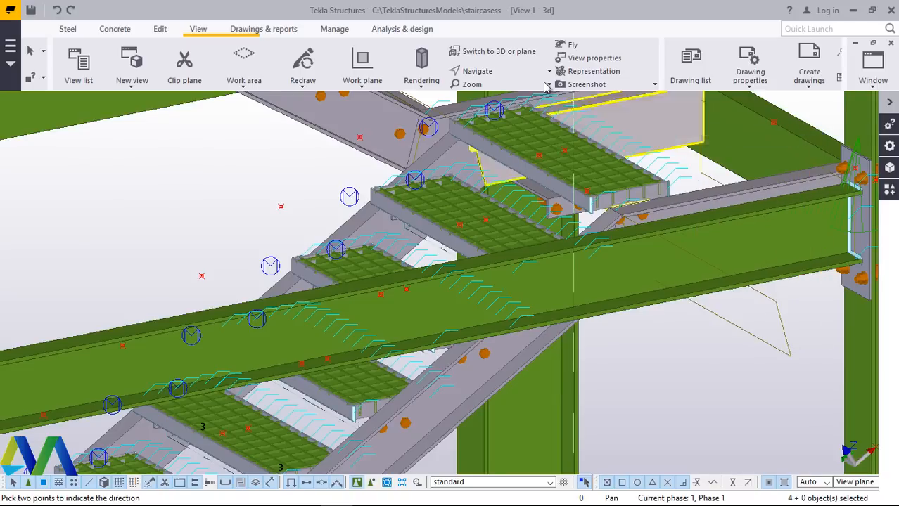
{"action": "left_click", "coordinate": [493, 76]}
{"action": "left_click", "coordinate": [497, 94]}
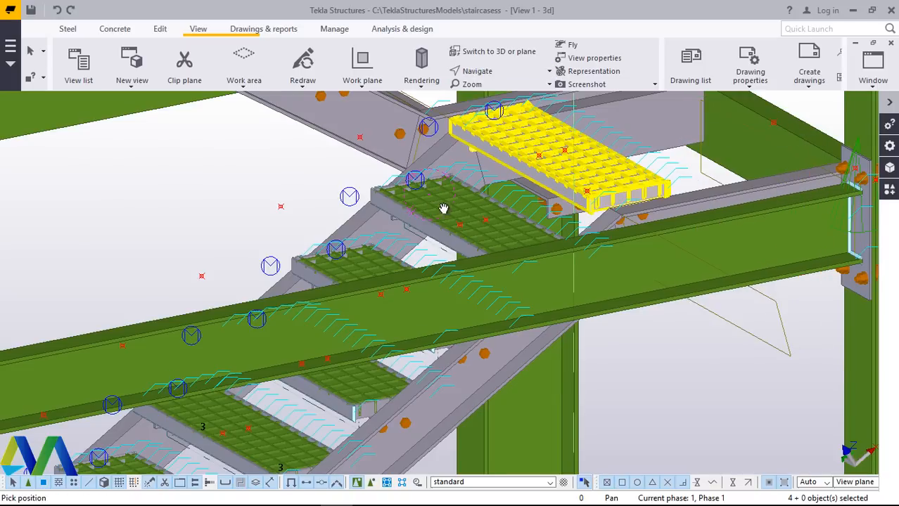
{"action": "left_click_drag", "start_coordinate": [443, 194], "coordinate": [341, 321]}
{"action": "right_click", "coordinate": [608, 297]}
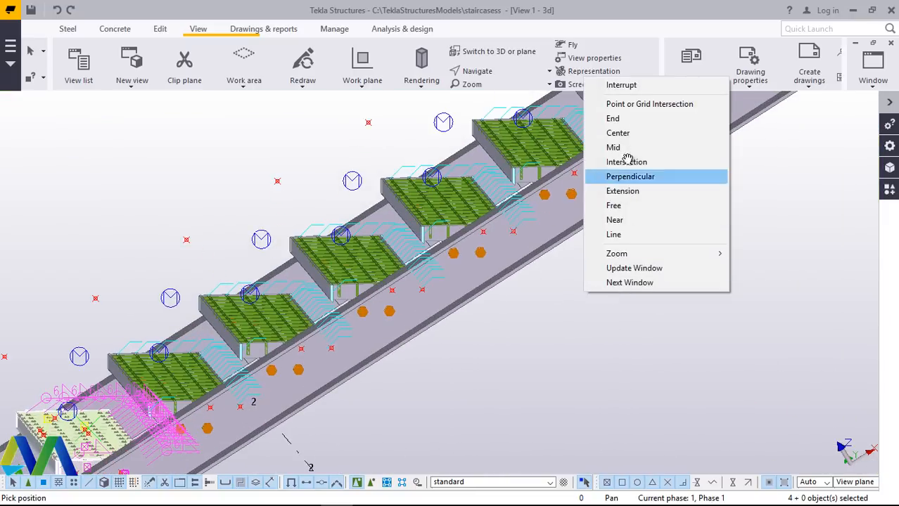
{"action": "left_click", "coordinate": [606, 85]}
{"action": "left_click", "coordinate": [489, 72]}
{"action": "left_click", "coordinate": [479, 144]}
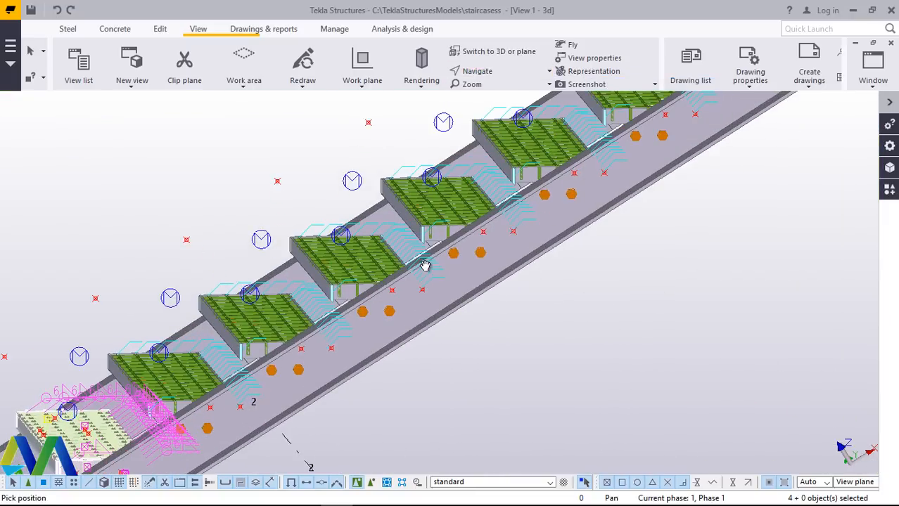
{"action": "middle_click_drag", "start_coordinate": [419, 266], "coordinate": [468, 275], "text": "ctrl"}
{"action": "scroll", "coordinate": [467, 275], "scroll_direction": "down", "scroll_amount": 5}
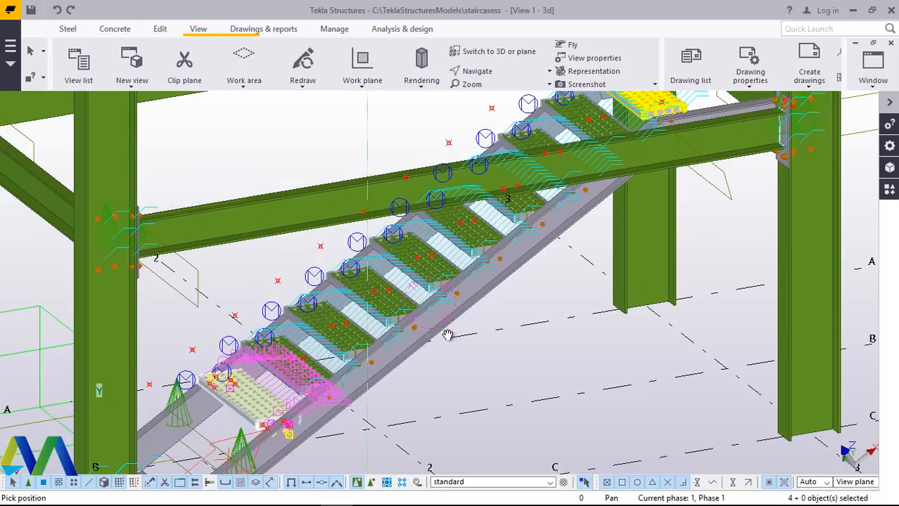
Delete the grating component of the topmost copied tread, where the flight meets the landing.
{"action": "scroll", "coordinate": [579, 198], "scroll_direction": "up", "scroll_amount": 5}
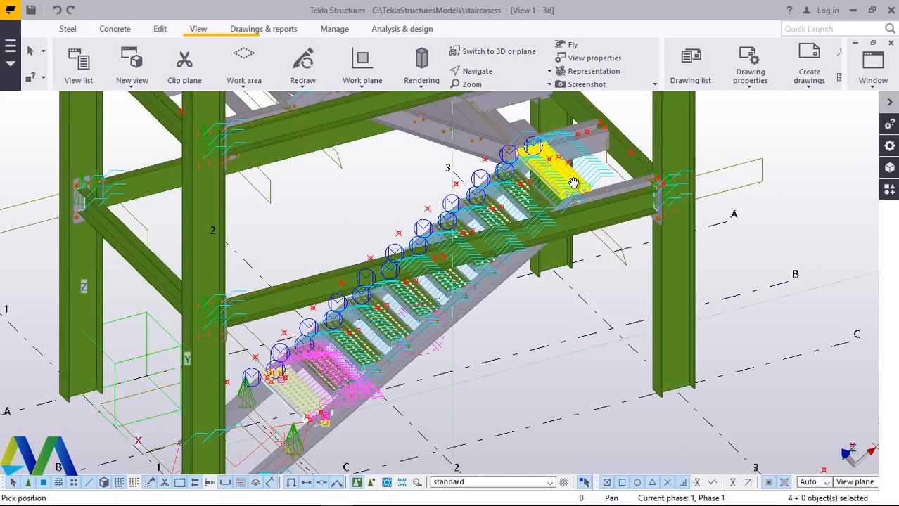
{"action": "scroll", "coordinate": [579, 188], "scroll_direction": "up", "scroll_amount": 5}
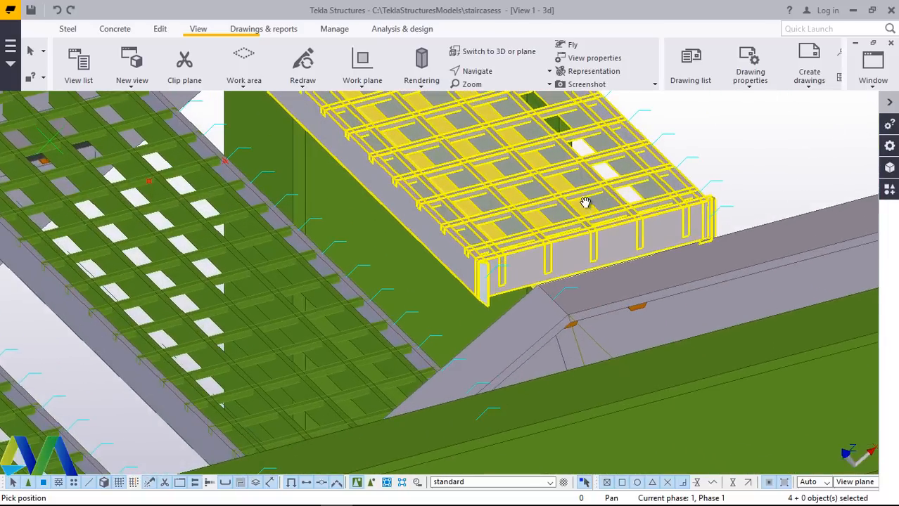
{"action": "scroll", "coordinate": [547, 314], "scroll_direction": "down", "scroll_amount": 2}
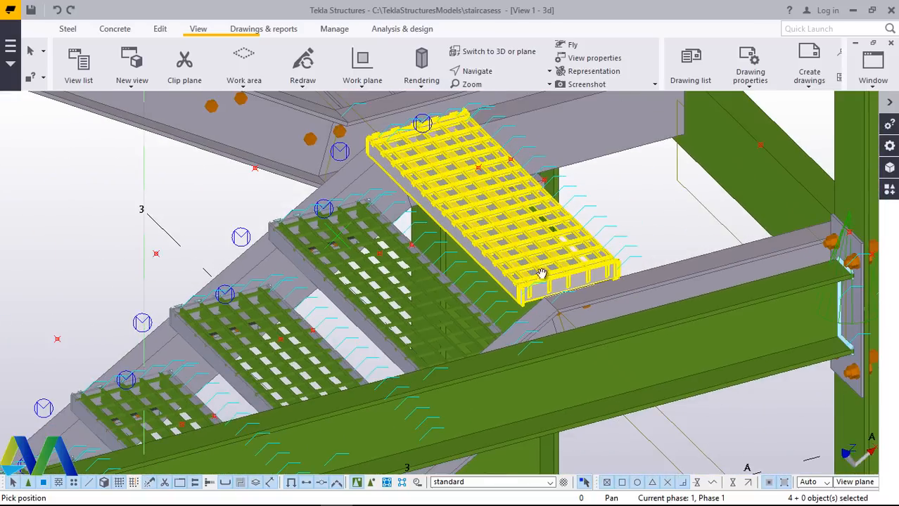
{"action": "scroll", "coordinate": [542, 274], "scroll_direction": "up", "scroll_amount": 2}
{"action": "right_click", "coordinate": [710, 242]}
{"action": "left_click", "coordinate": [740, 254]}
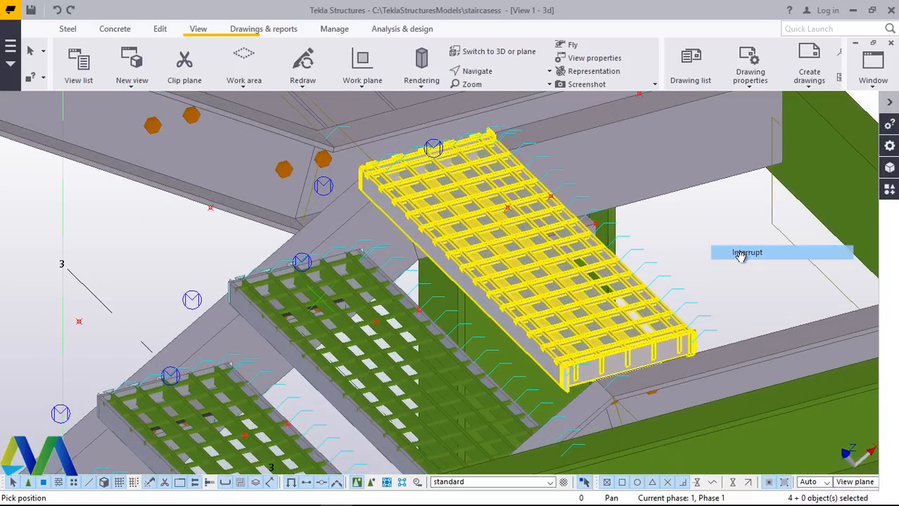
{"action": "left_click", "coordinate": [582, 298]}
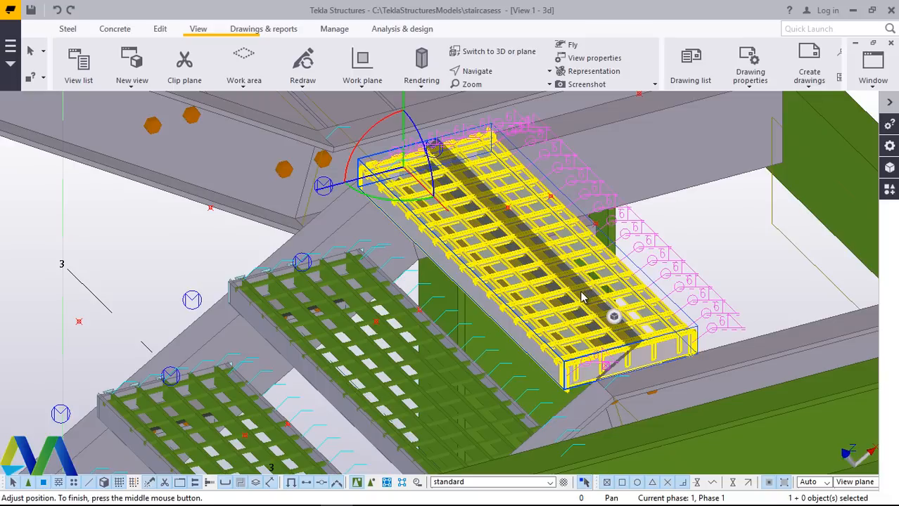
{"action": "right_click", "coordinate": [693, 220]}
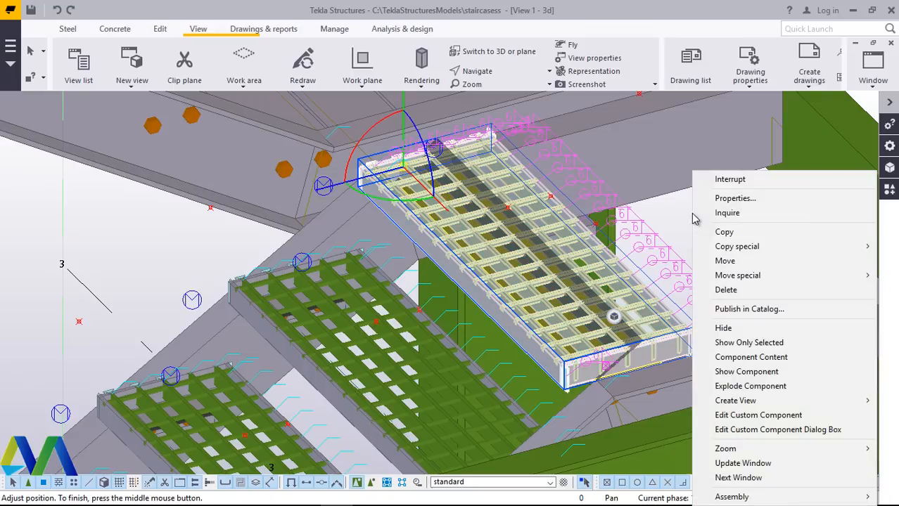
{"action": "left_click", "coordinate": [727, 290]}
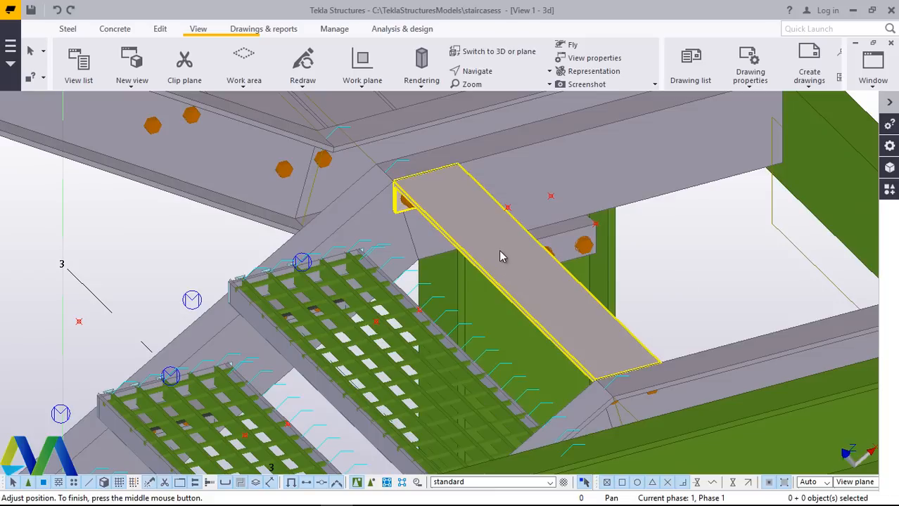
Delete the steel tread profile left at the top of the flight.
{"action": "right_click", "coordinate": [499, 255]}
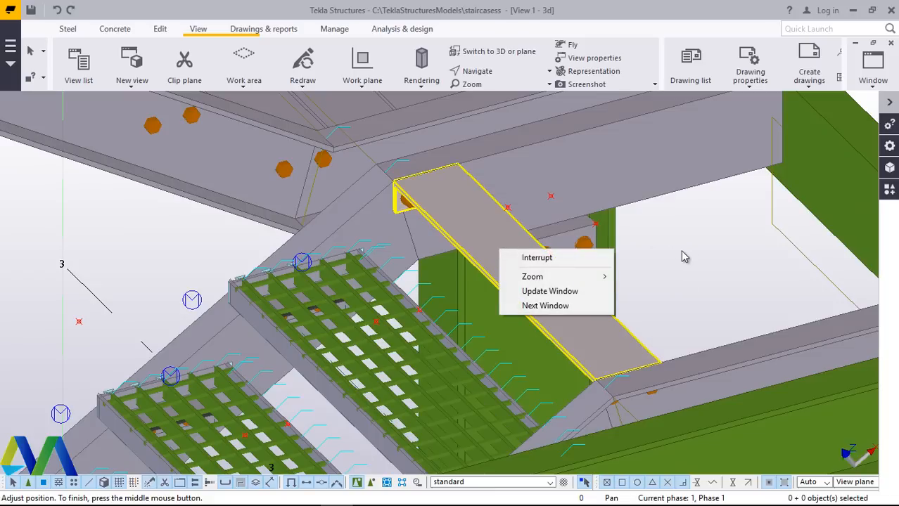
{"action": "left_click", "coordinate": [562, 292]}
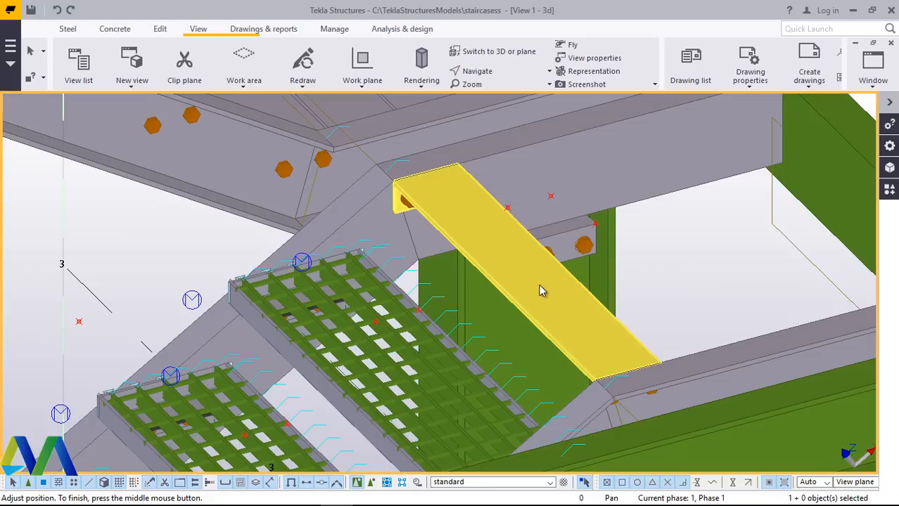
{"action": "right_click", "coordinate": [541, 291]}
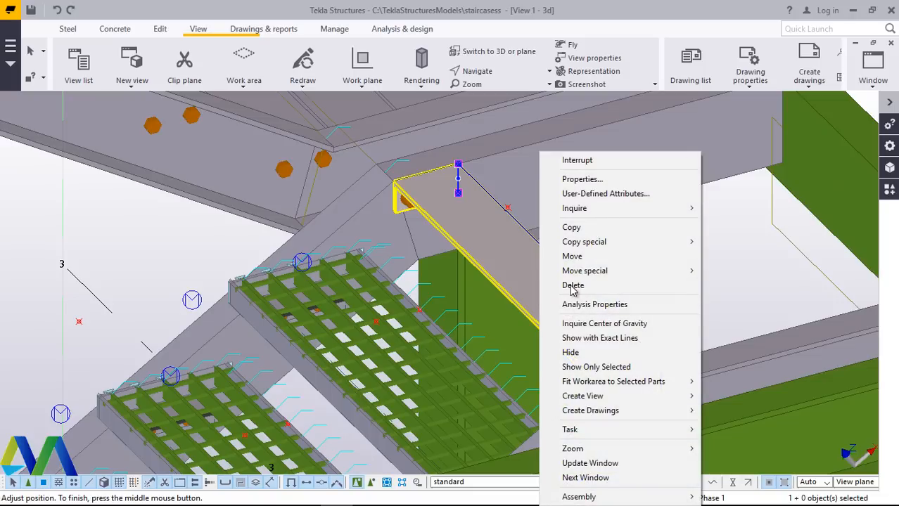
{"action": "left_click", "coordinate": [573, 286]}
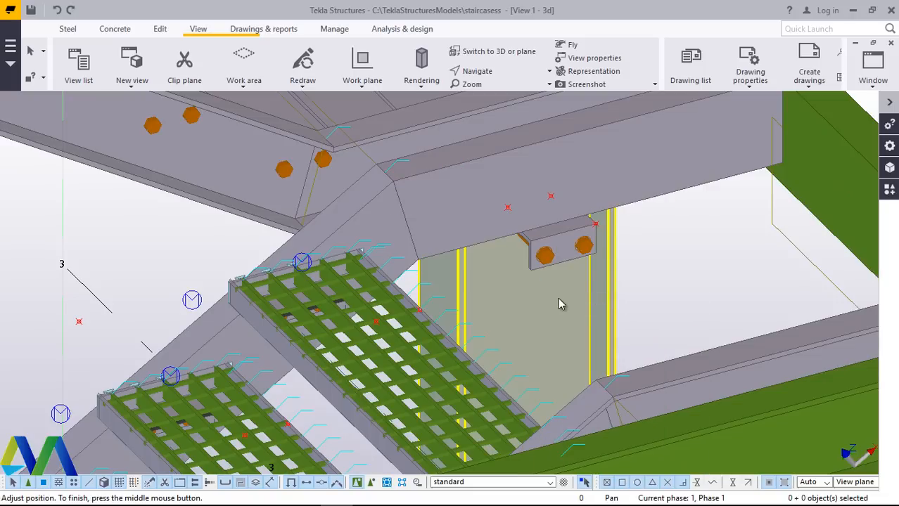
Start a safegrid grating on the upper landing, picking its first point at the stringer's top end corner beside the column.
{"action": "scroll", "coordinate": [422, 309], "scroll_direction": "down", "scroll_amount": 2}
{"action": "scroll", "coordinate": [416, 307], "scroll_direction": "down", "scroll_amount": 4}
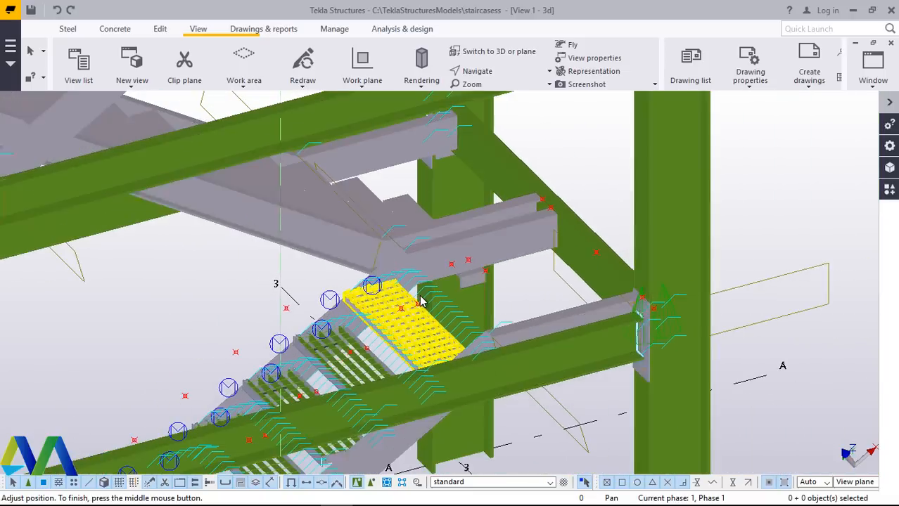
{"action": "left_click", "coordinate": [485, 71]}
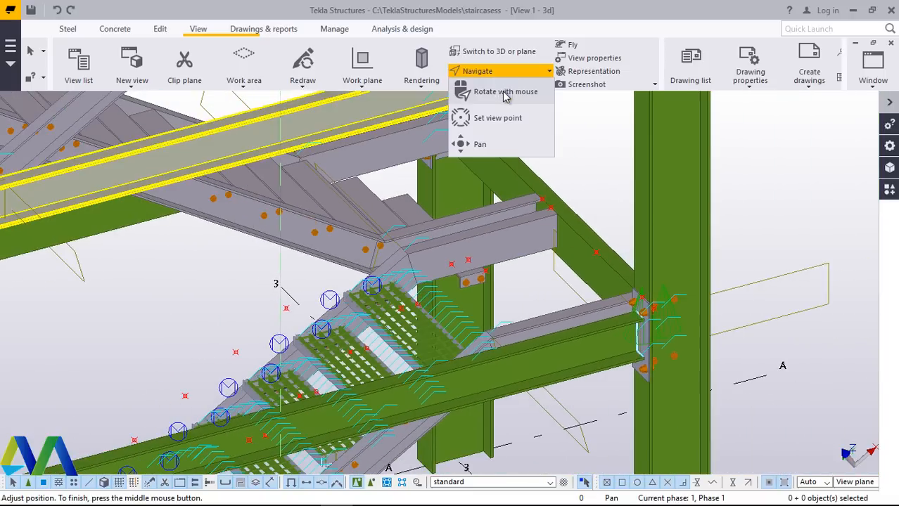
{"action": "left_click", "coordinate": [502, 95]}
{"action": "middle_click", "coordinate": [450, 250]}
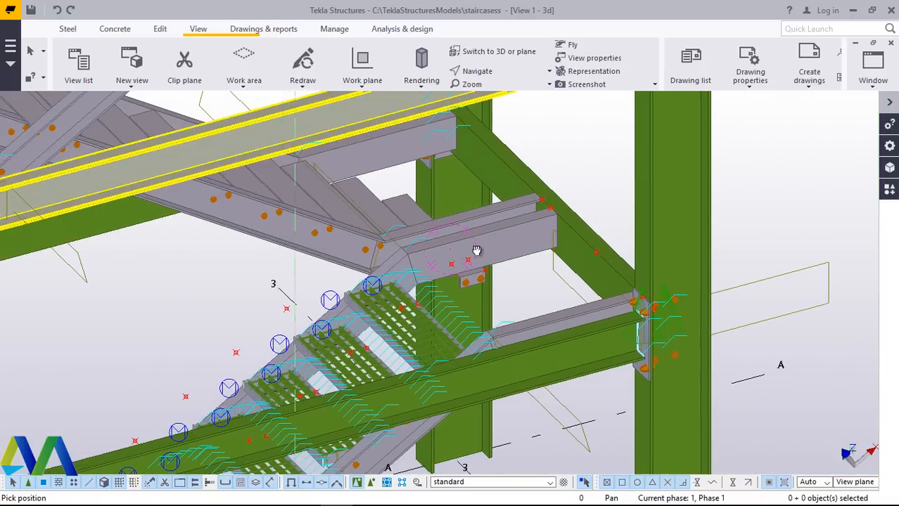
{"action": "middle_click_drag", "start_coordinate": [476, 251], "coordinate": [514, 227], "text": "ctrl"}
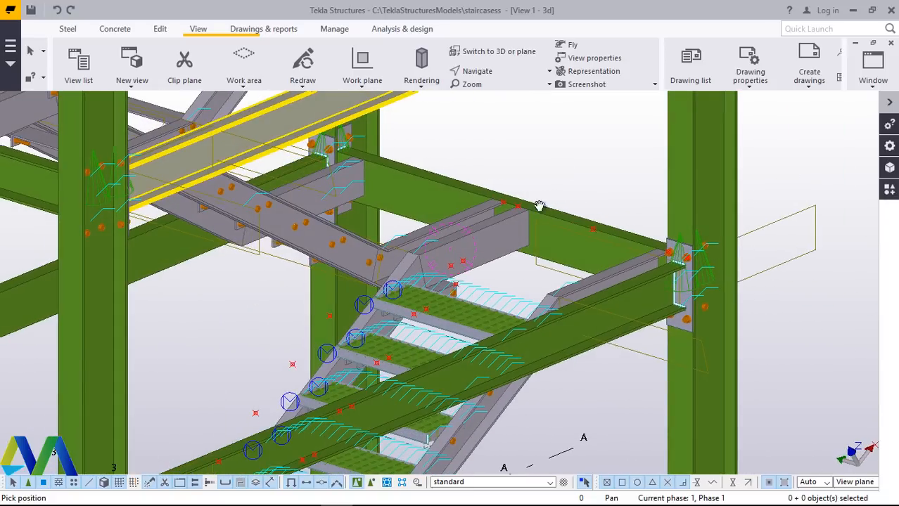
{"action": "right_click", "coordinate": [567, 139]}
{"action": "left_click", "coordinate": [587, 146]}
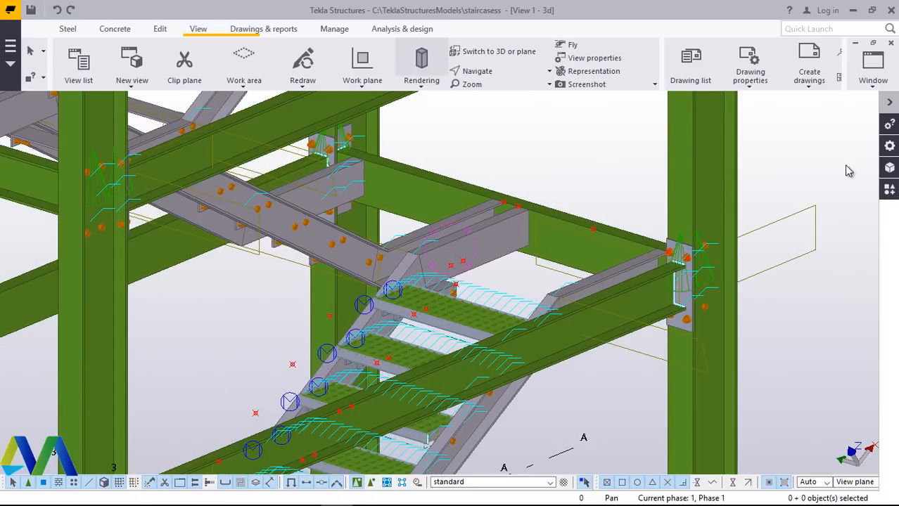
{"action": "left_click", "coordinate": [888, 189]}
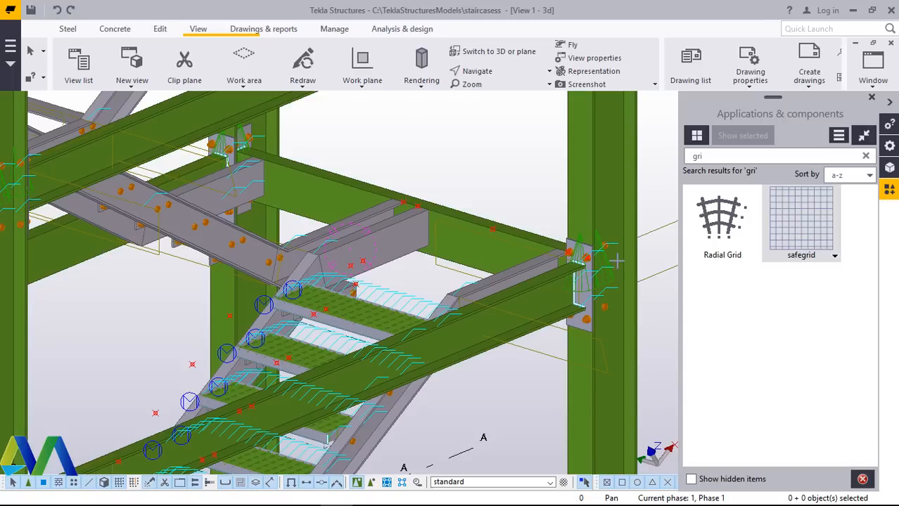
{"action": "scroll", "coordinate": [563, 254], "scroll_direction": "up", "scroll_amount": 4}
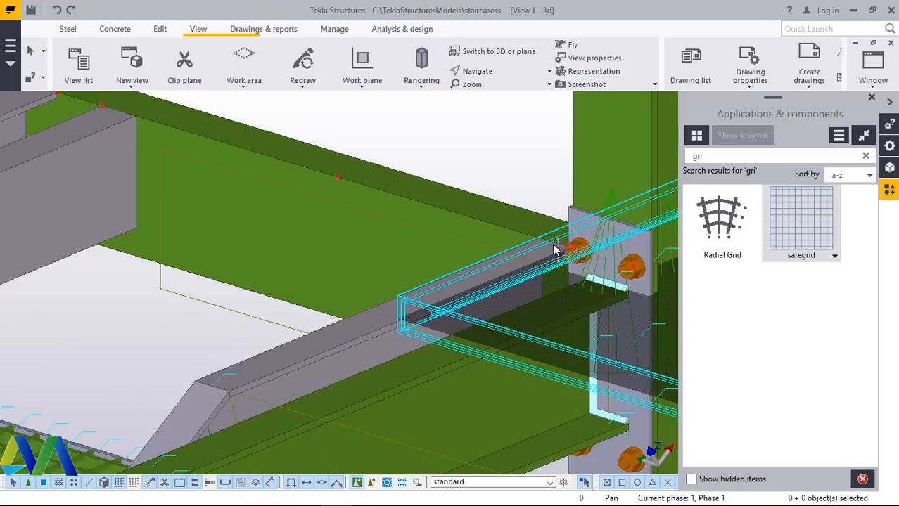
{"action": "scroll", "coordinate": [553, 247], "scroll_direction": "up", "scroll_amount": 3}
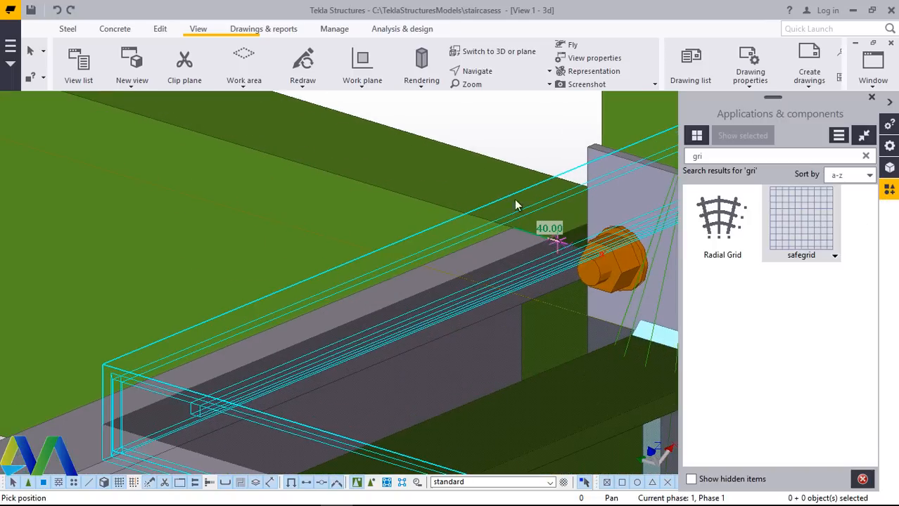
{"action": "middle_click_drag", "start_coordinate": [516, 204], "coordinate": [512, 166]}
{"action": "middle_click_drag", "start_coordinate": [554, 234], "coordinate": [556, 241]}
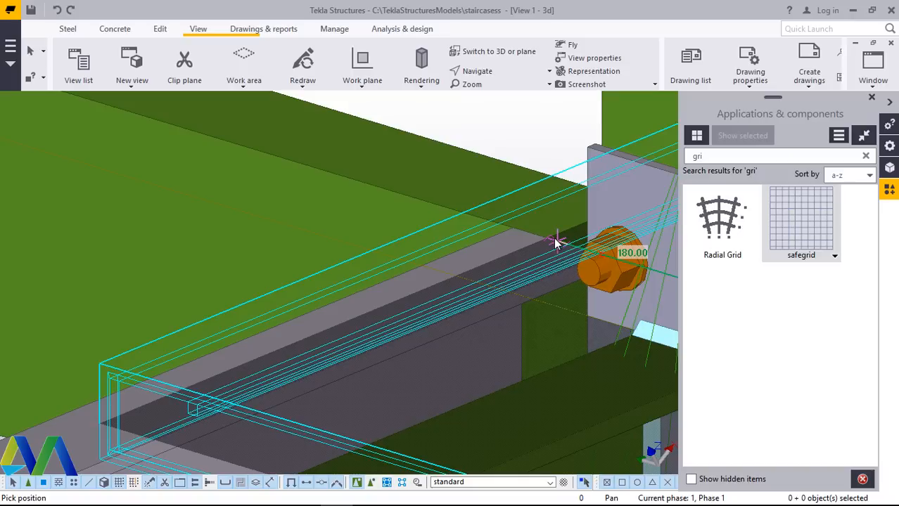
Place the safegrid by picking its second point on the top end edge of the channel at the far side of the landing.
{"action": "scroll", "coordinate": [616, 303], "scroll_direction": "down", "scroll_amount": 8}
{"action": "scroll", "coordinate": [618, 303], "scroll_direction": "down", "scroll_amount": 2}
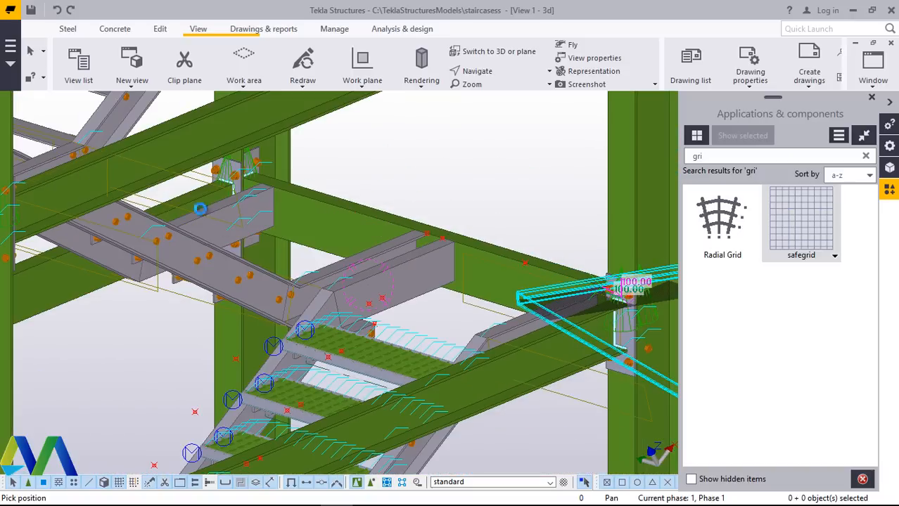
{"action": "scroll", "coordinate": [274, 176], "scroll_direction": "up", "scroll_amount": 5}
{"action": "scroll", "coordinate": [276, 172], "scroll_direction": "up", "scroll_amount": 4}
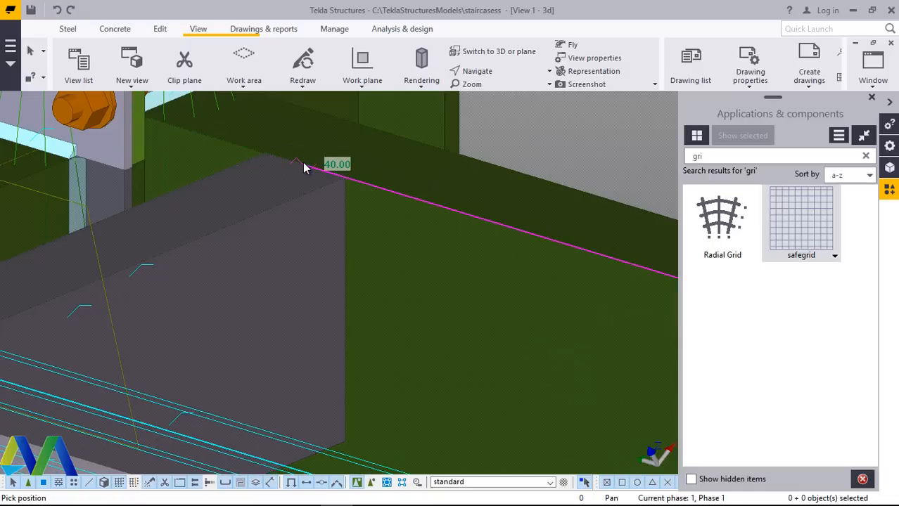
{"action": "left_click", "coordinate": [302, 163]}
{"action": "left_click", "coordinate": [302, 163]}
{"action": "scroll", "coordinate": [300, 162], "scroll_direction": "down", "scroll_amount": 5}
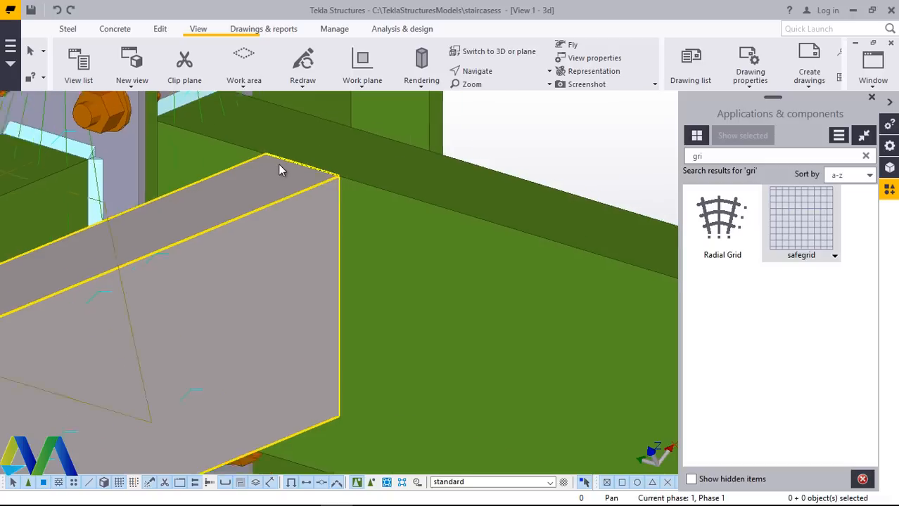
{"action": "scroll", "coordinate": [281, 162], "scroll_direction": "down", "scroll_amount": 5}
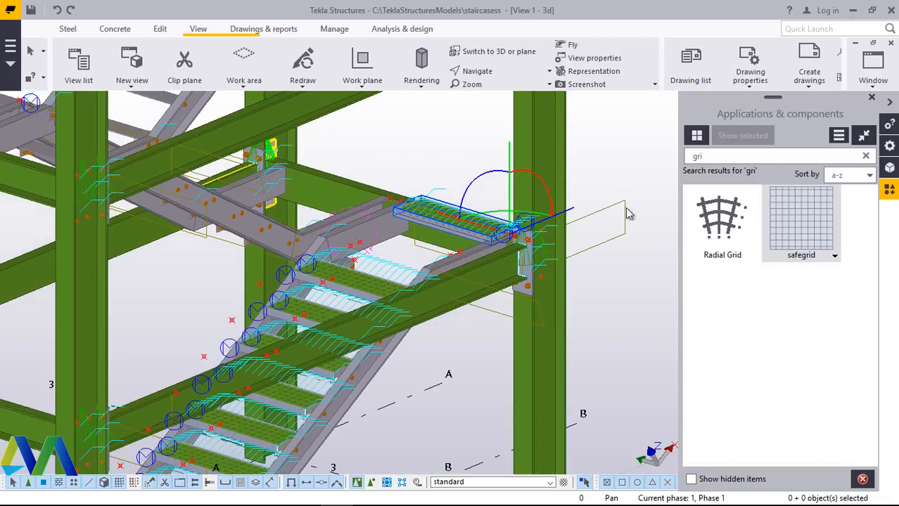
Try to modify the new landing grating with the saved grating2 settings and end the placement command.
{"action": "scroll", "coordinate": [495, 228], "scroll_direction": "up", "scroll_amount": 5}
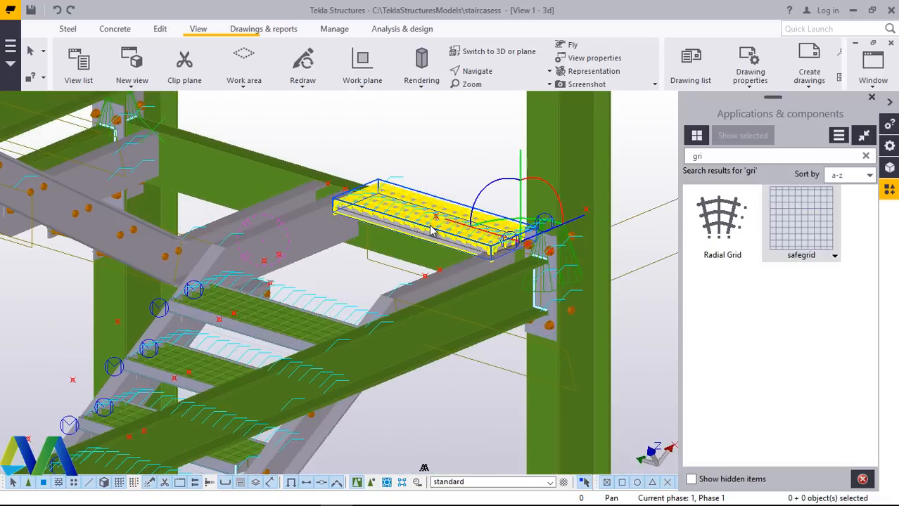
{"action": "double_click", "coordinate": [431, 231]}
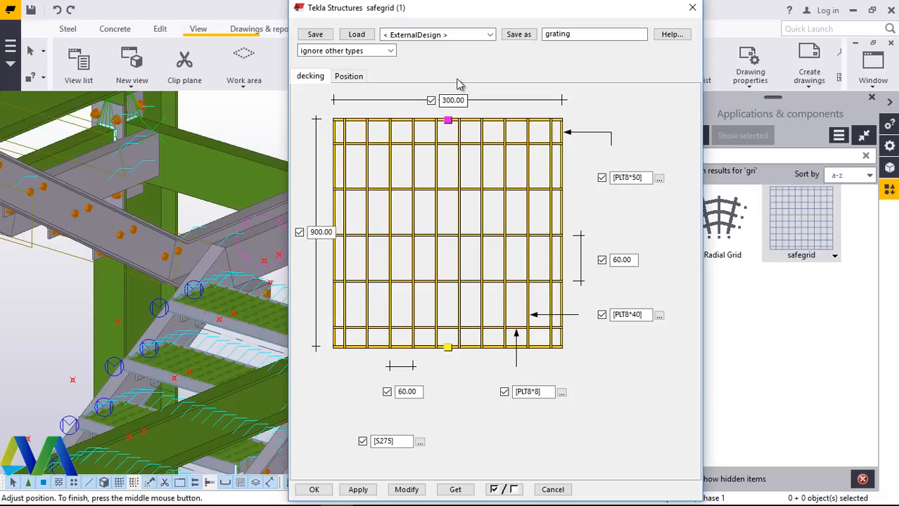
{"action": "left_click", "coordinate": [490, 35]}
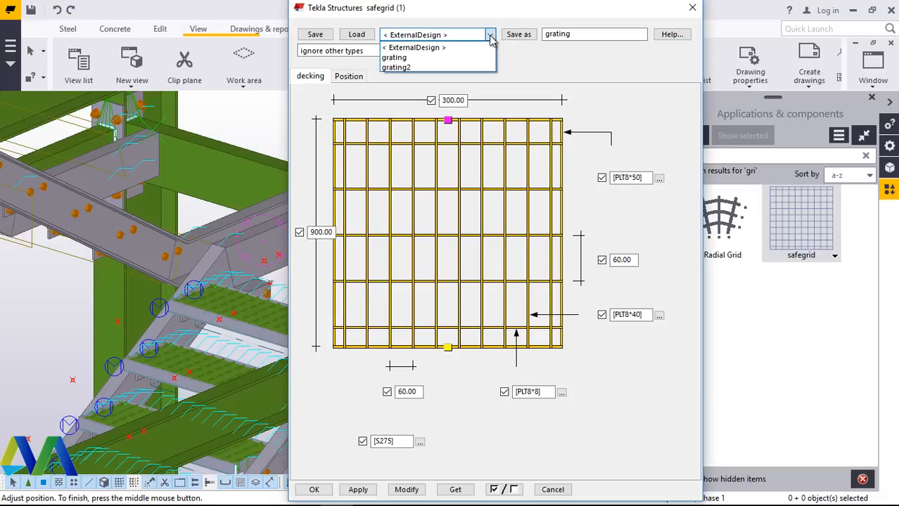
{"action": "left_click", "coordinate": [420, 71]}
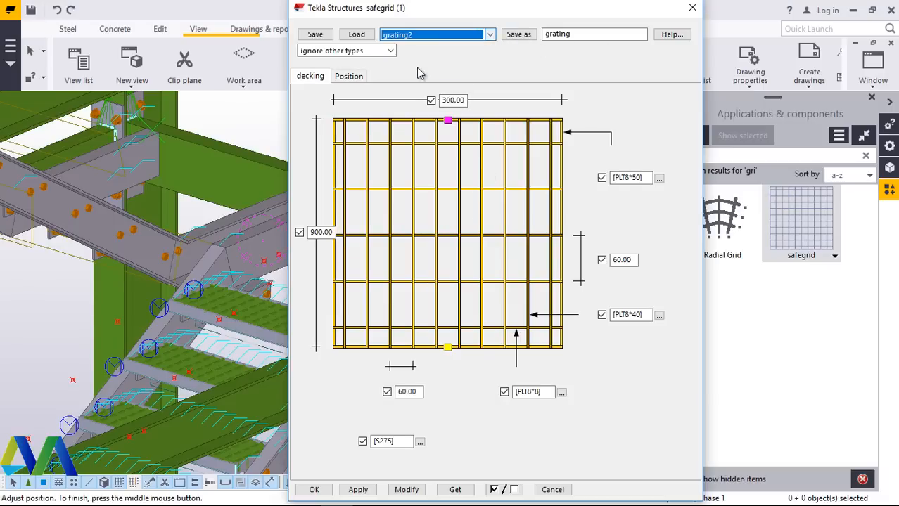
{"action": "left_click", "coordinate": [356, 34]}
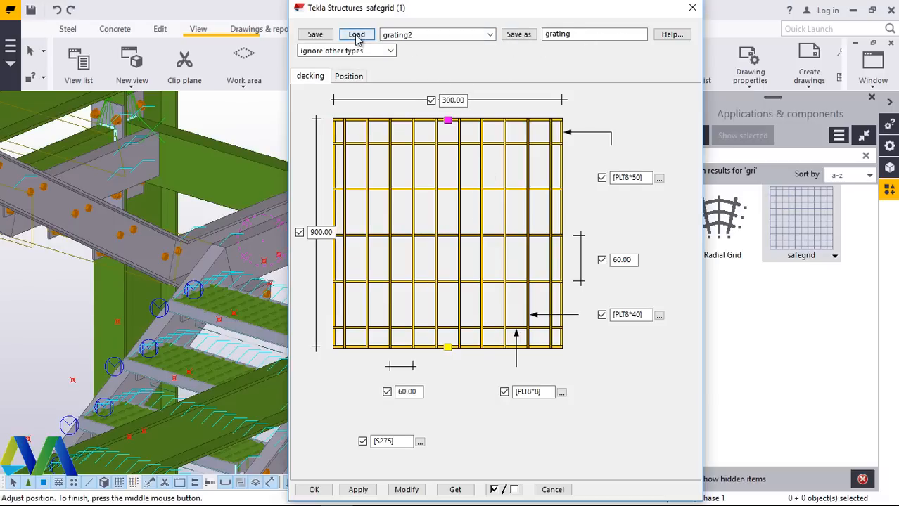
{"action": "left_click", "coordinate": [406, 492]}
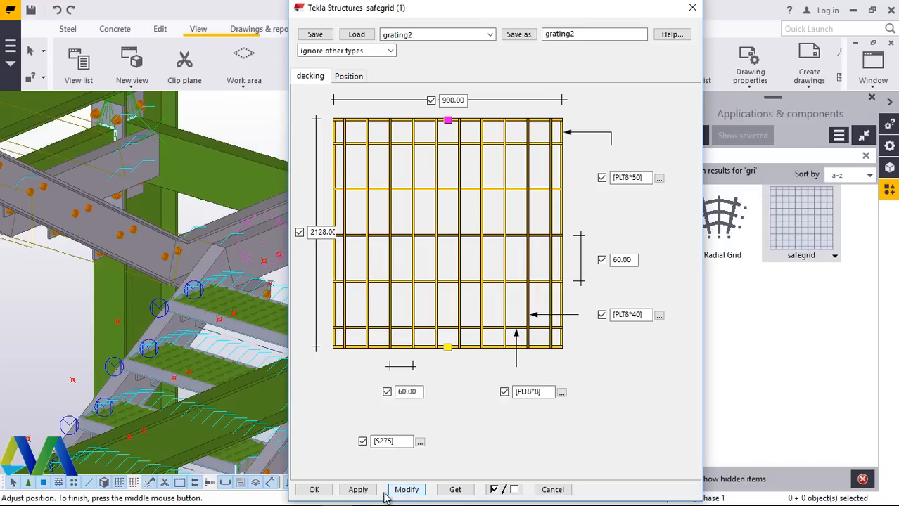
{"action": "left_click", "coordinate": [317, 489]}
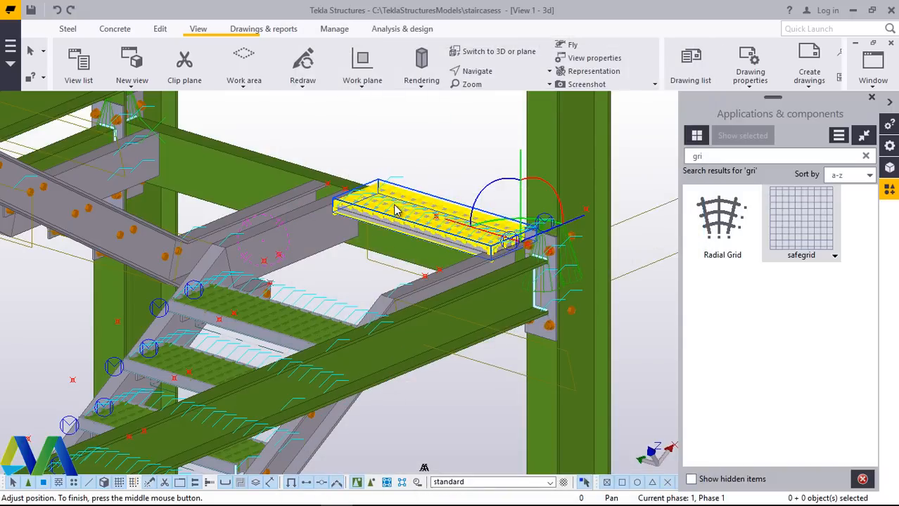
{"action": "right_click", "coordinate": [450, 134]}
{"action": "left_click", "coordinate": [468, 137]}
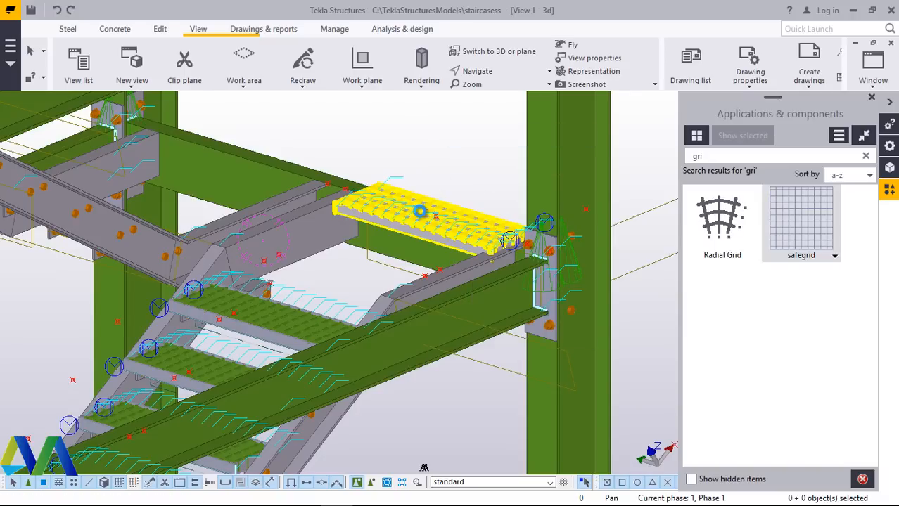
Select the landing grating and apply the saved grating2 settings, sized 900 by 2128, to it.
{"action": "left_click", "coordinate": [420, 216]}
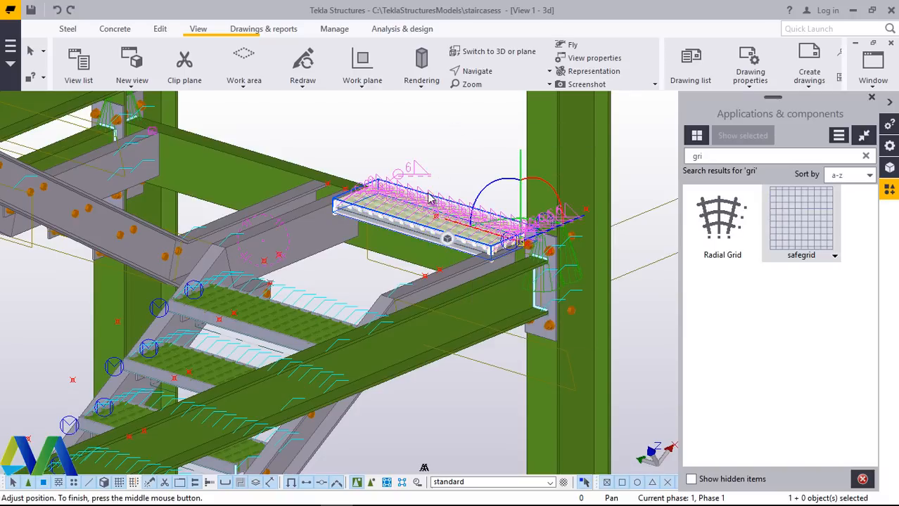
{"action": "double_click", "coordinate": [406, 208]}
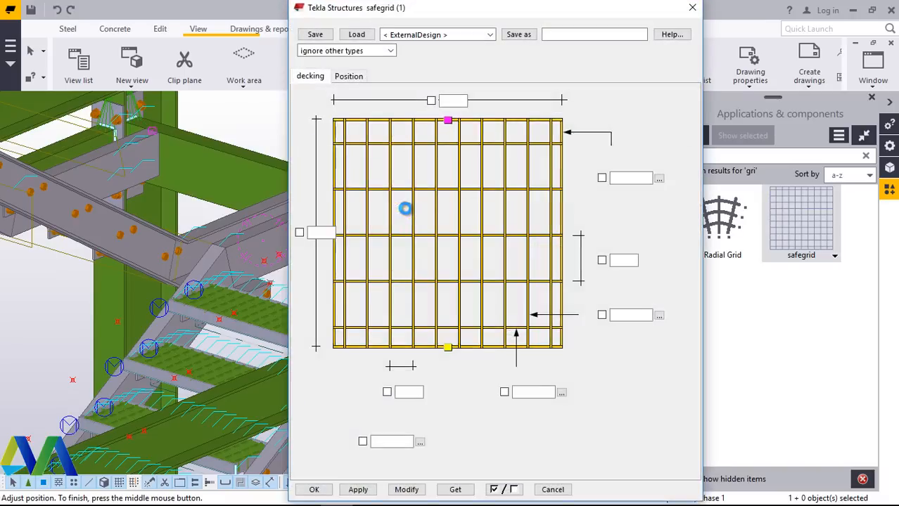
{"action": "left_click", "coordinate": [490, 35]}
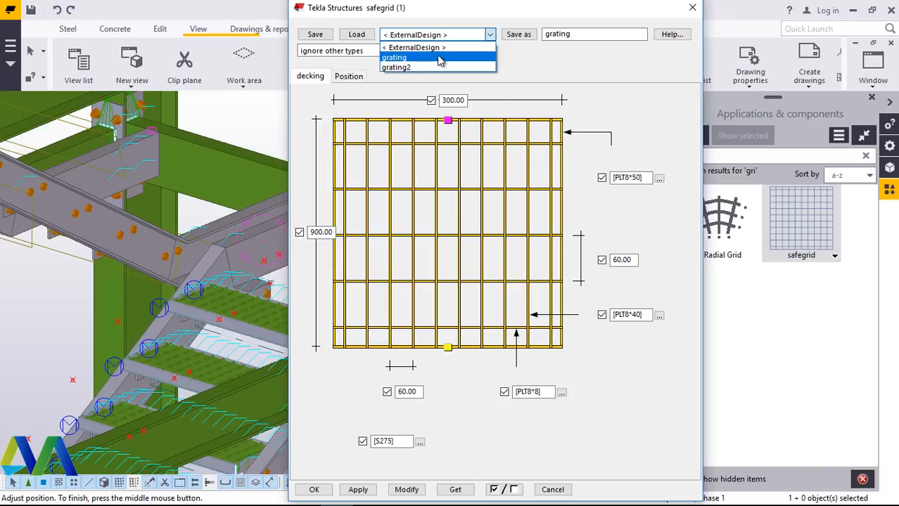
{"action": "left_click", "coordinate": [414, 62]}
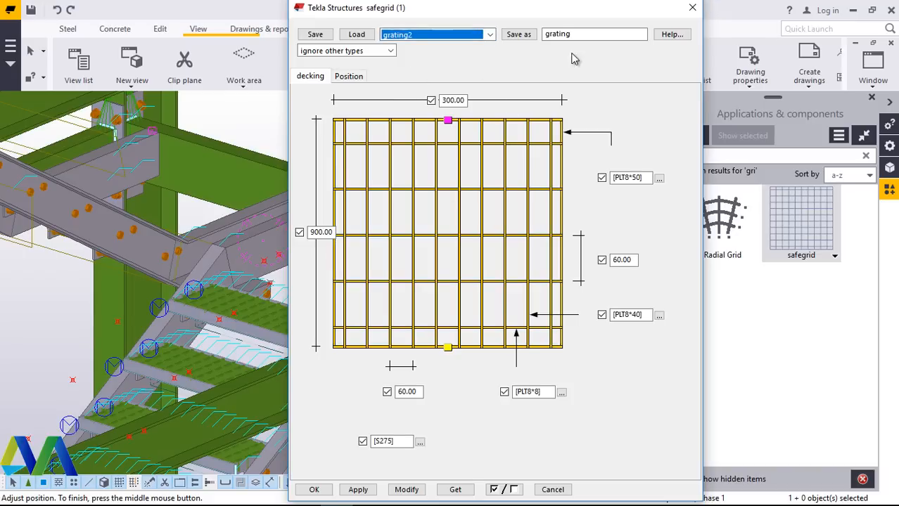
{"action": "left_click", "coordinate": [355, 35]}
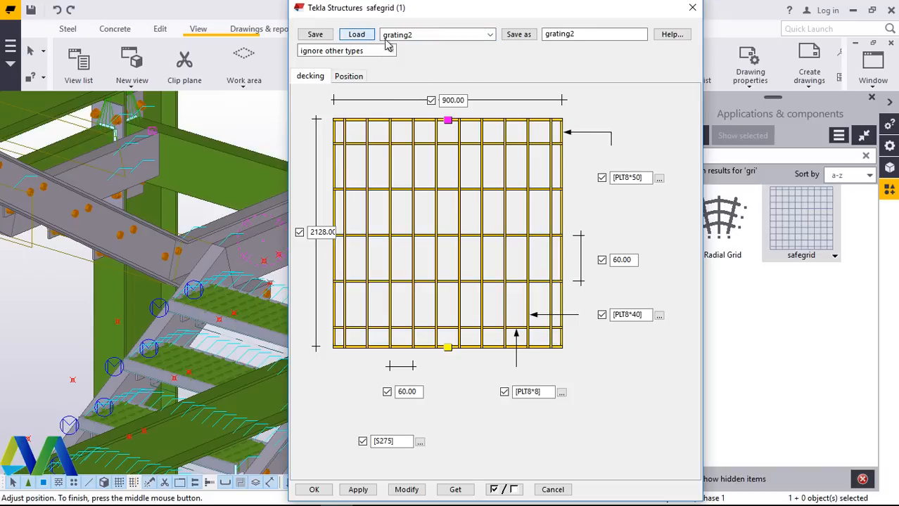
{"action": "left_click", "coordinate": [358, 489]}
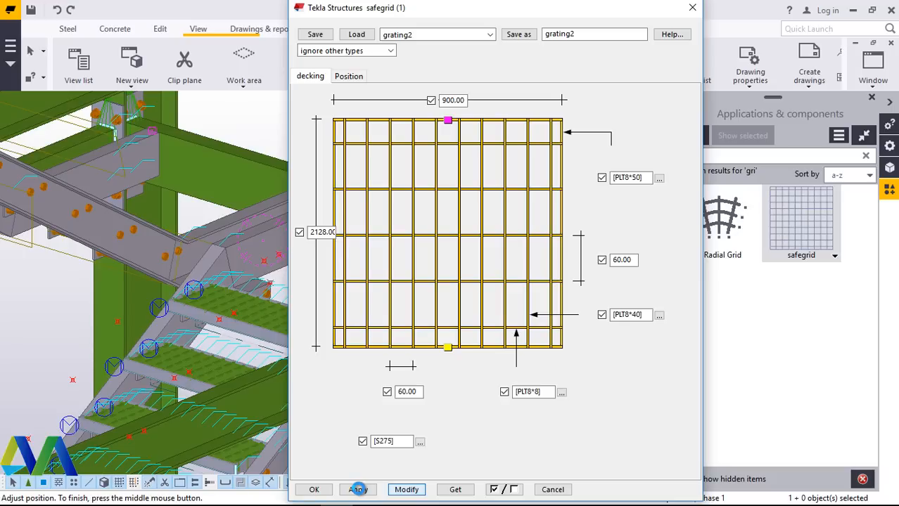
{"action": "left_click", "coordinate": [360, 490]}
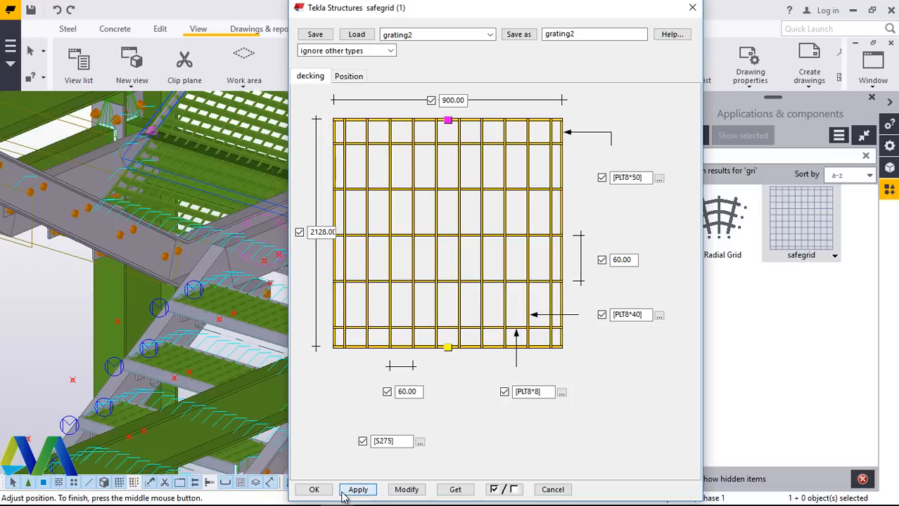
{"action": "left_click", "coordinate": [314, 489]}
Set the landing grating's on-plane offset to 0 in its position properties and apply the change.
{"action": "left_click", "coordinate": [443, 208]}
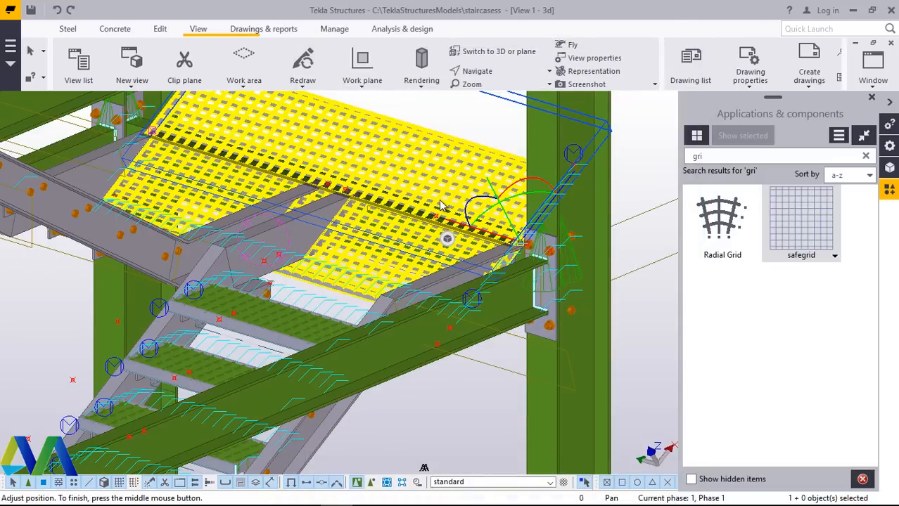
{"action": "double_click", "coordinate": [458, 165]}
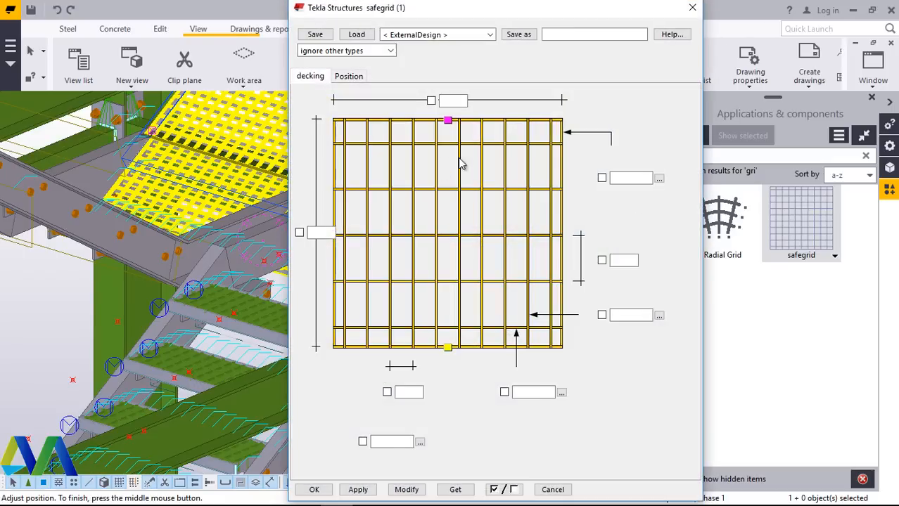
{"action": "left_click", "coordinate": [355, 79]}
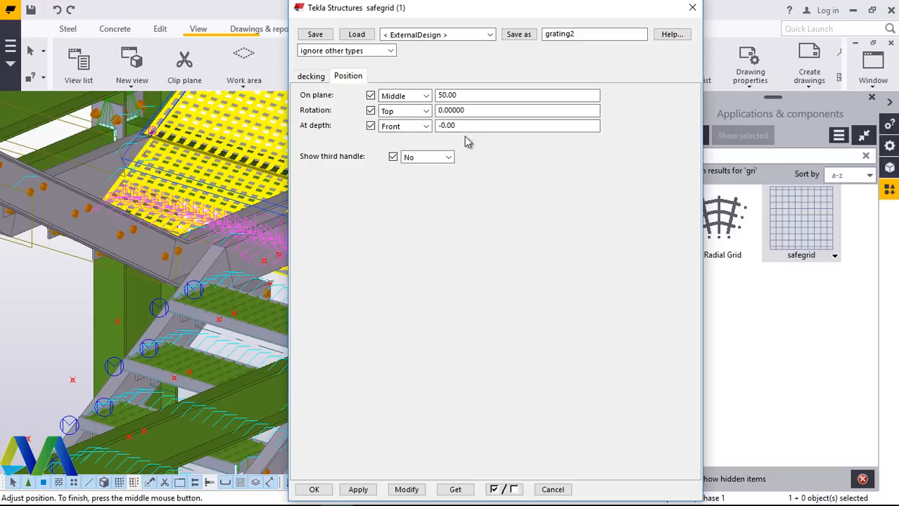
{"action": "left_click", "coordinate": [469, 94]}
{"action": "left_click_drag", "start_coordinate": [469, 94], "coordinate": [434, 99]}
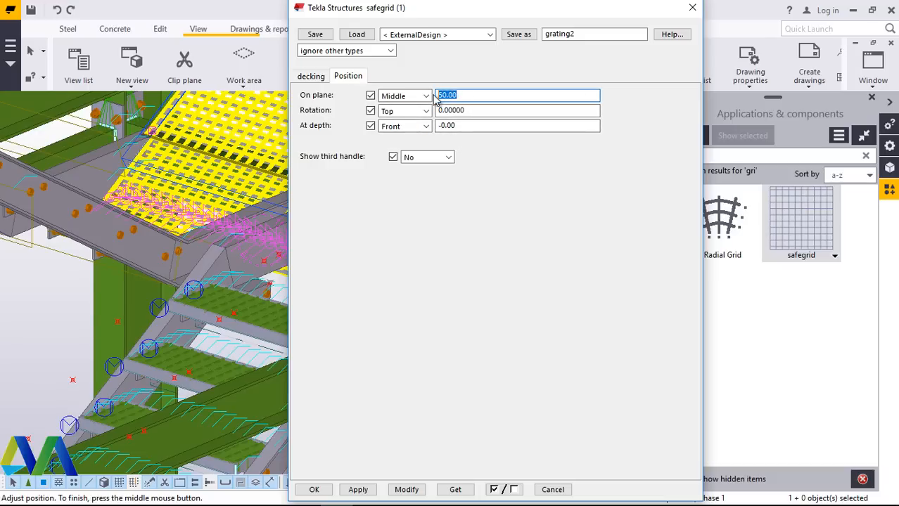
{"action": "type", "text": "0"}
{"action": "left_click", "coordinate": [412, 490]}
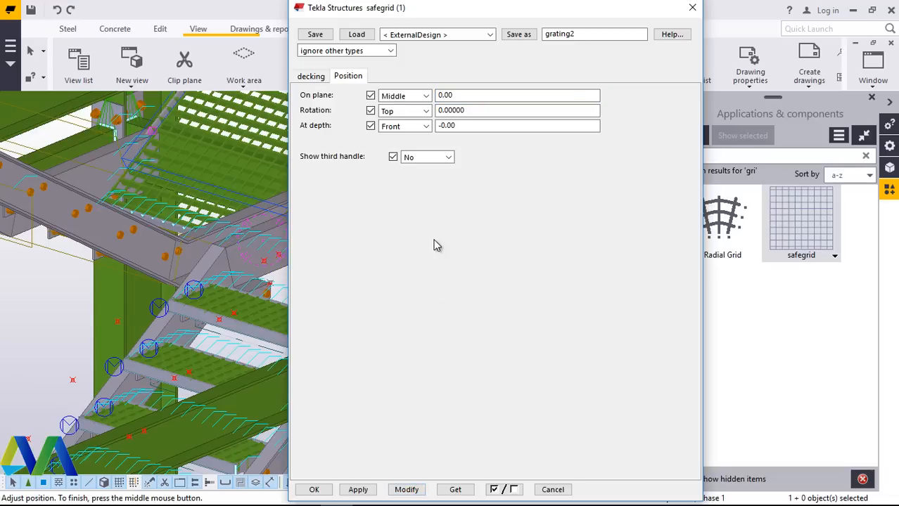
{"action": "left_click", "coordinate": [692, 7]}
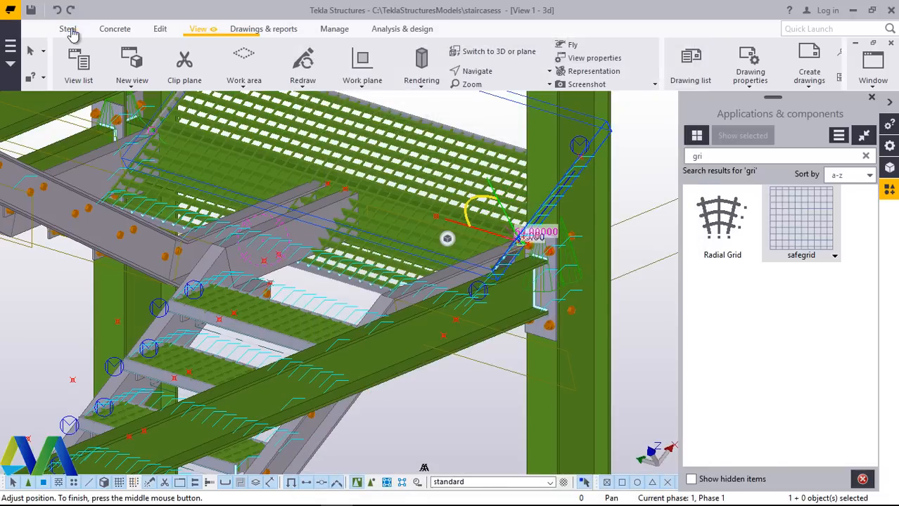
{"action": "scroll", "coordinate": [263, 69], "scroll_direction": "down", "scroll_amount": 3}
{"action": "scroll", "coordinate": [339, 97], "scroll_direction": "down", "scroll_amount": 1}
{"action": "scroll", "coordinate": [434, 169], "scroll_direction": "down", "scroll_amount": 4}
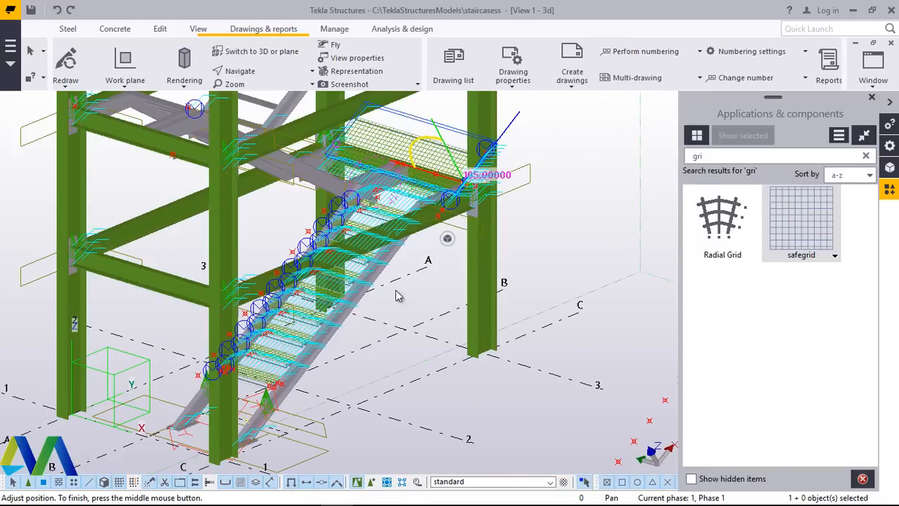
Examine how the landing grating sits relative to the stair treads and the landing channels.
{"action": "scroll", "coordinate": [268, 405], "scroll_direction": "up", "scroll_amount": 3}
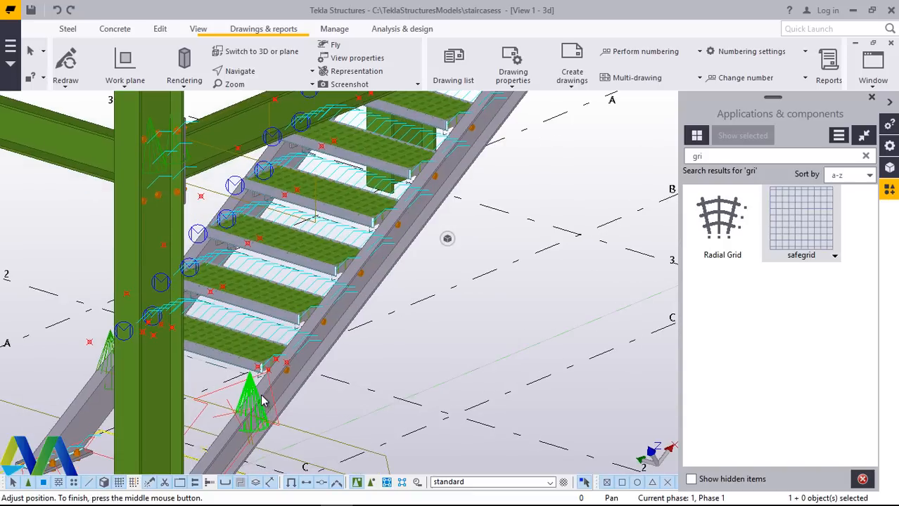
{"action": "scroll", "coordinate": [266, 406], "scroll_direction": "up", "scroll_amount": 2}
{"action": "scroll", "coordinate": [269, 406], "scroll_direction": "down", "scroll_amount": 5}
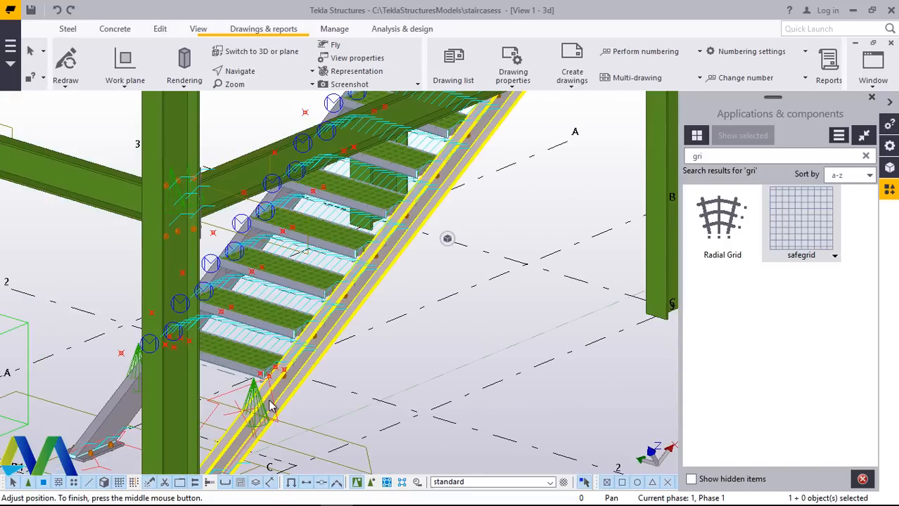
{"action": "scroll", "coordinate": [263, 415], "scroll_direction": "down", "scroll_amount": 3}
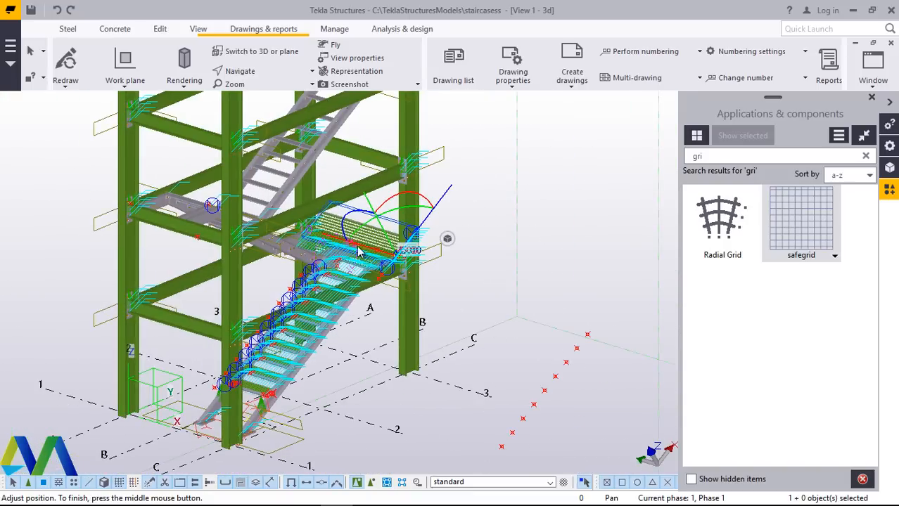
{"action": "scroll", "coordinate": [393, 227], "scroll_direction": "up", "scroll_amount": 5}
{"action": "scroll", "coordinate": [392, 225], "scroll_direction": "up", "scroll_amount": 5}
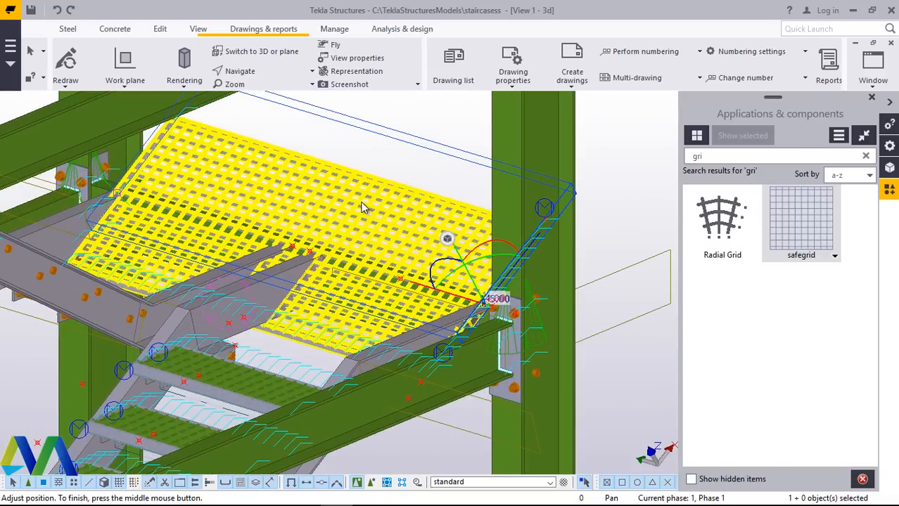
{"action": "scroll", "coordinate": [322, 174], "scroll_direction": "down", "scroll_amount": 3}
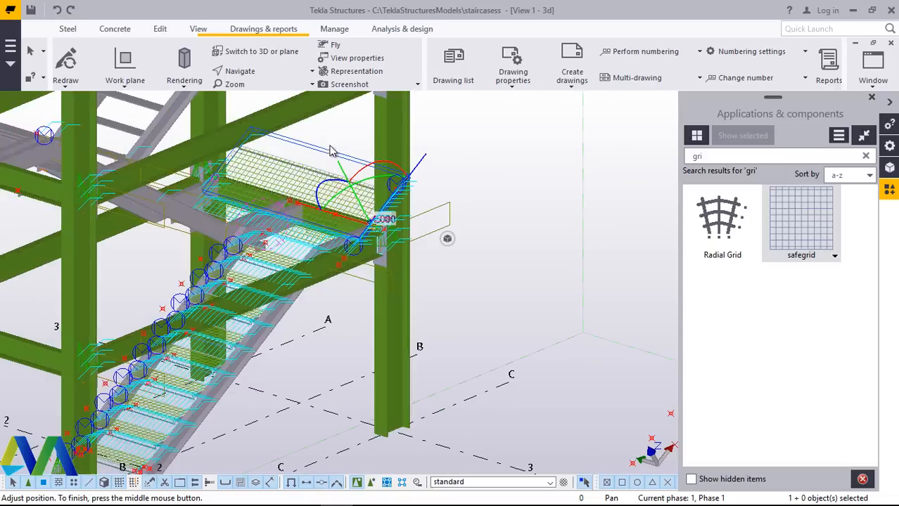
{"action": "scroll", "coordinate": [336, 170], "scroll_direction": "down", "scroll_amount": 3}
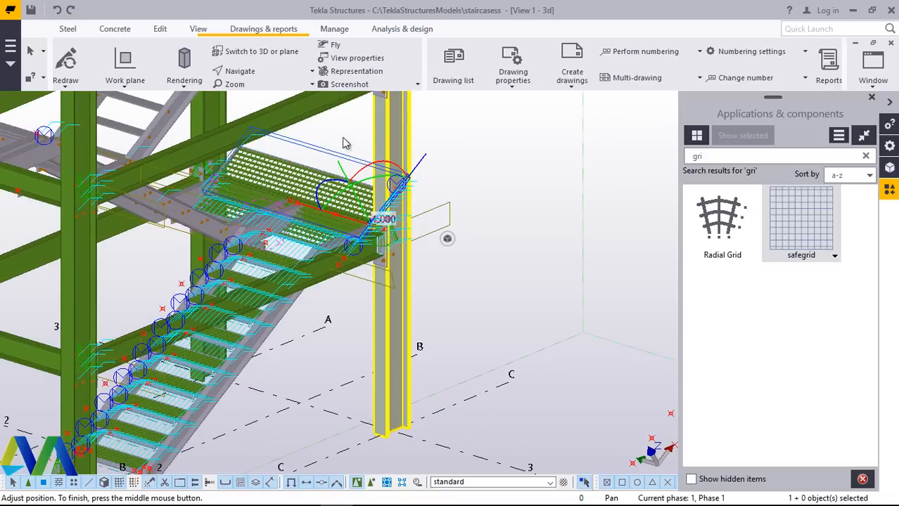
Set the work plane horizontally on the base grid with the Work plane tool and end the command.
{"action": "left_click", "coordinate": [199, 30]}
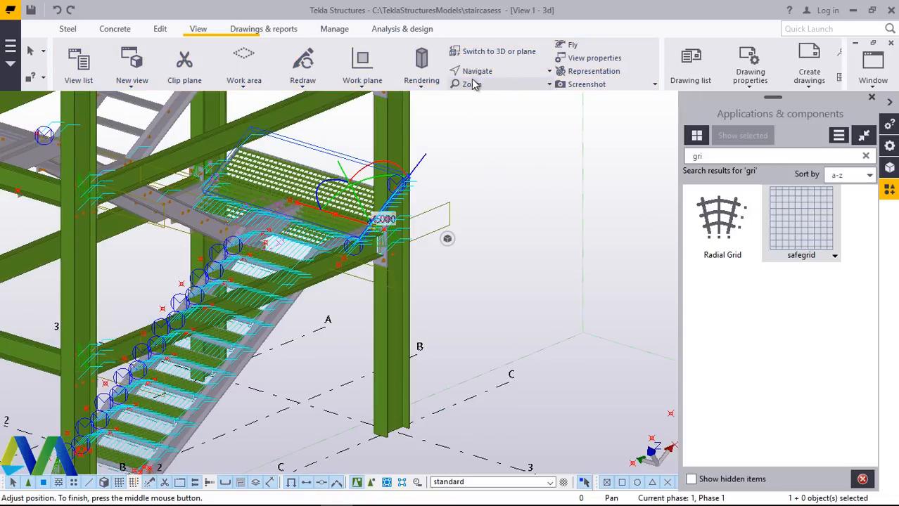
{"action": "left_click", "coordinate": [361, 90]}
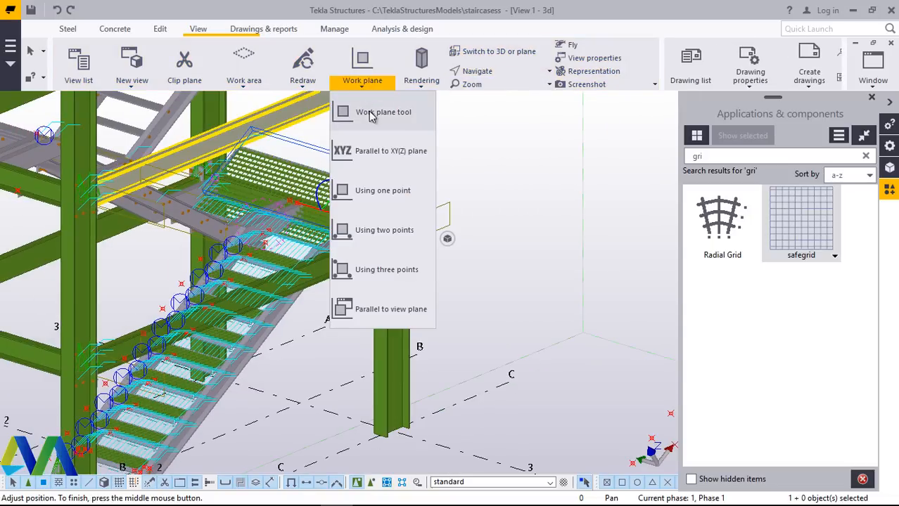
{"action": "left_click", "coordinate": [372, 115]}
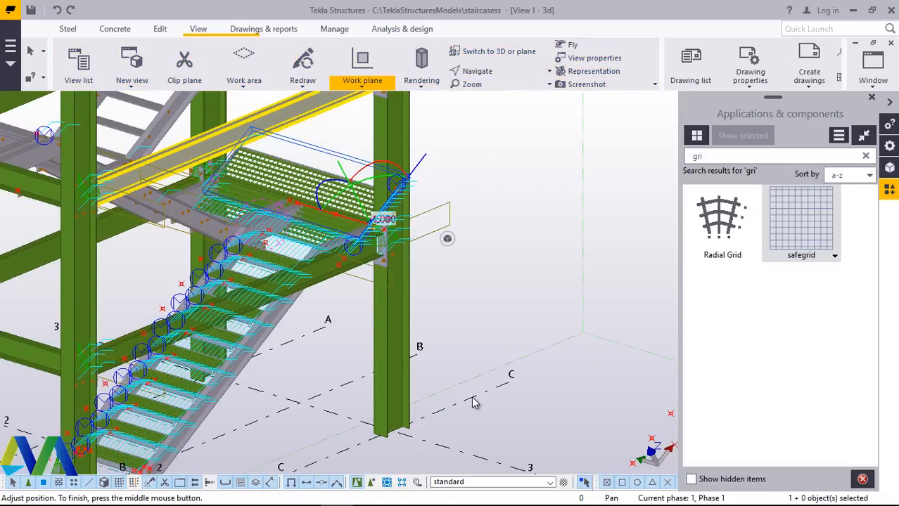
{"action": "middle_click", "coordinate": [422, 442]}
{"action": "scroll", "coordinate": [447, 334], "scroll_direction": "down", "scroll_amount": 3}
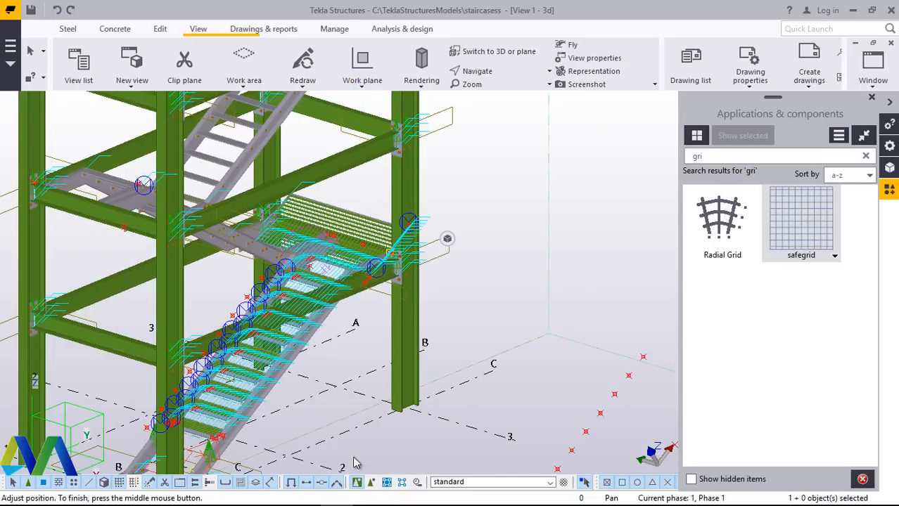
{"action": "scroll", "coordinate": [320, 432], "scroll_direction": "up", "scroll_amount": 2}
{"action": "scroll", "coordinate": [319, 436], "scroll_direction": "up", "scroll_amount": 2}
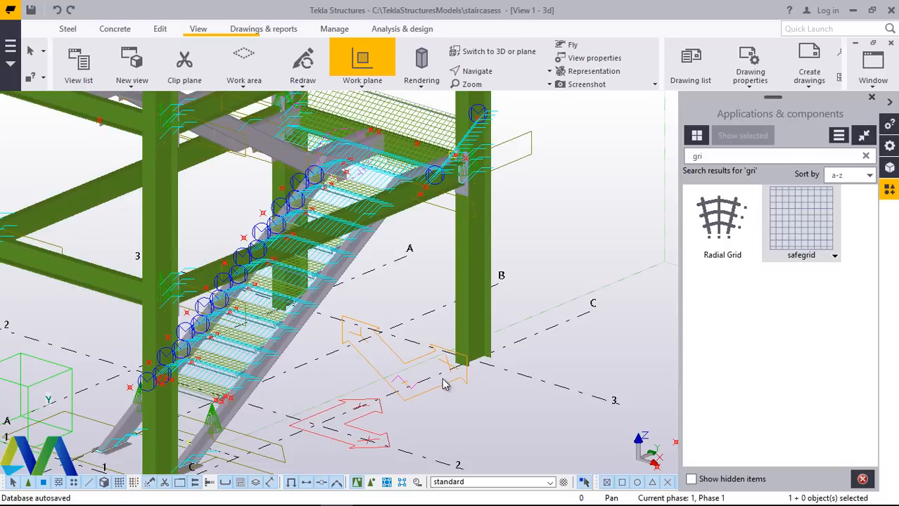
{"action": "right_click", "coordinate": [455, 178]}
{"action": "left_click", "coordinate": [492, 188]}
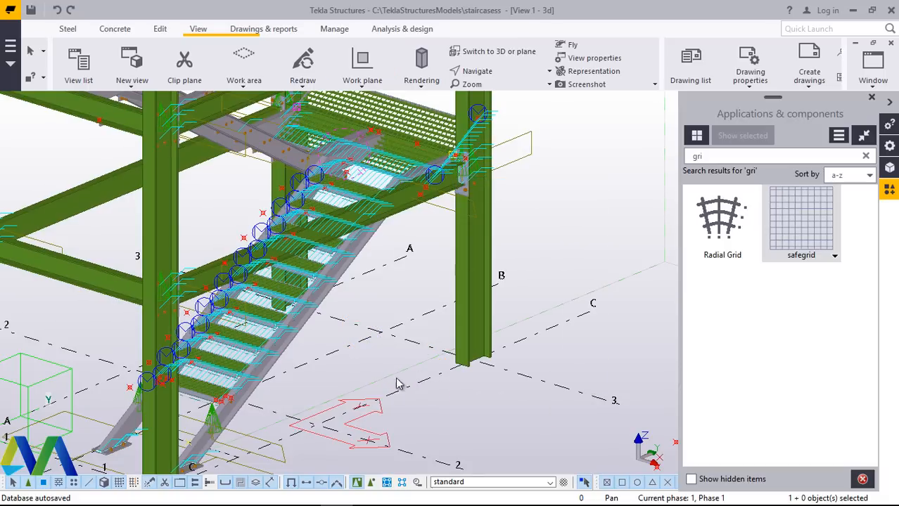
Delete the tilted grating from the upper landing.
{"action": "scroll", "coordinate": [332, 406], "scroll_direction": "down", "scroll_amount": 2}
{"action": "scroll", "coordinate": [415, 166], "scroll_direction": "up", "scroll_amount": 2}
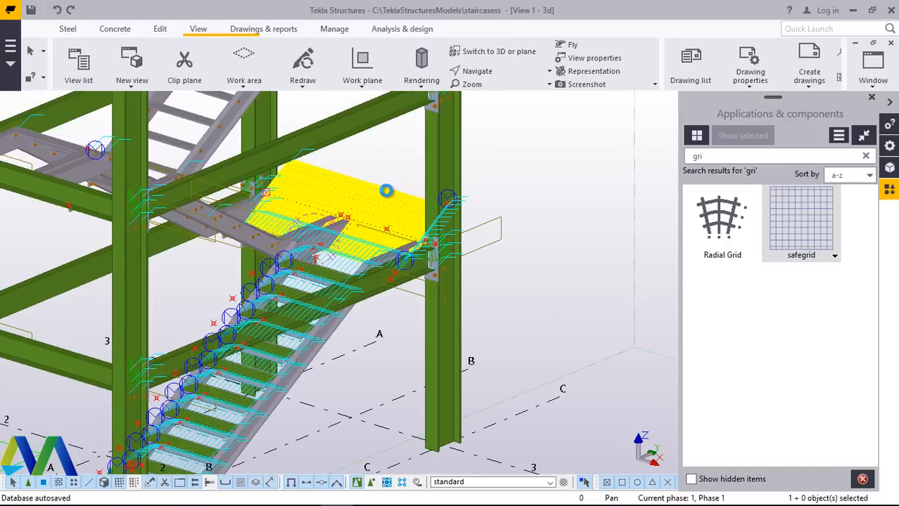
{"action": "left_click", "coordinate": [388, 195]}
{"action": "right_click", "coordinate": [387, 195]}
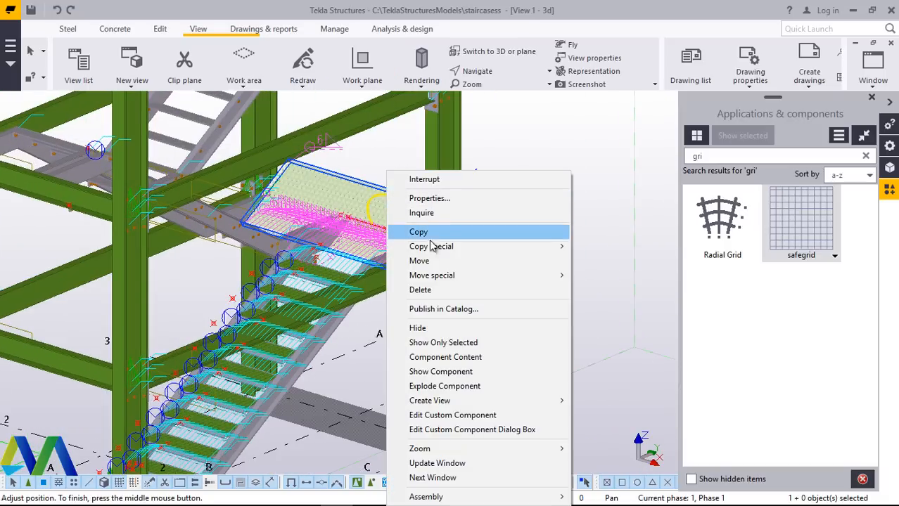
{"action": "left_click", "coordinate": [425, 290]}
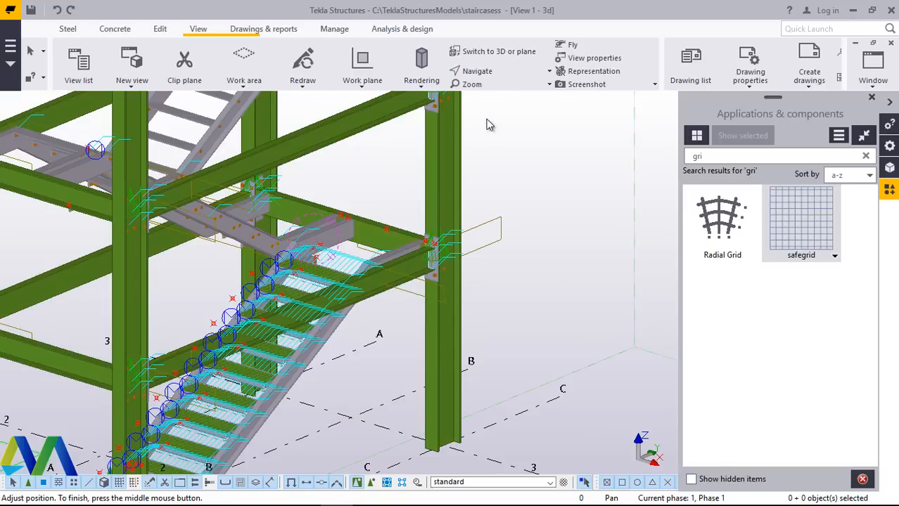
Start a new safegrid and pick its first point on the top end edge of the landing channel beside the column near grid B.
{"action": "left_click", "coordinate": [786, 218]}
{"action": "scroll", "coordinate": [391, 237], "scroll_direction": "up", "scroll_amount": 5}
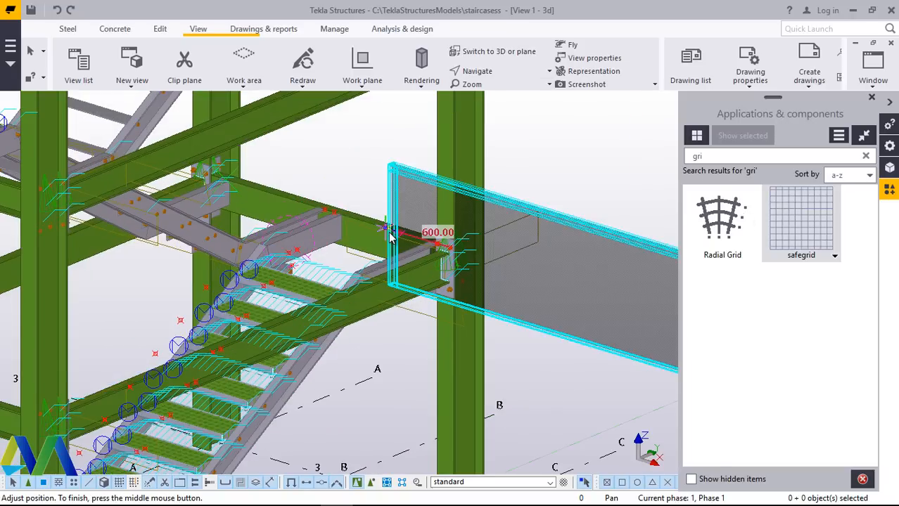
{"action": "scroll", "coordinate": [502, 257], "scroll_direction": "up", "scroll_amount": 2}
{"action": "scroll", "coordinate": [521, 264], "scroll_direction": "up", "scroll_amount": 2}
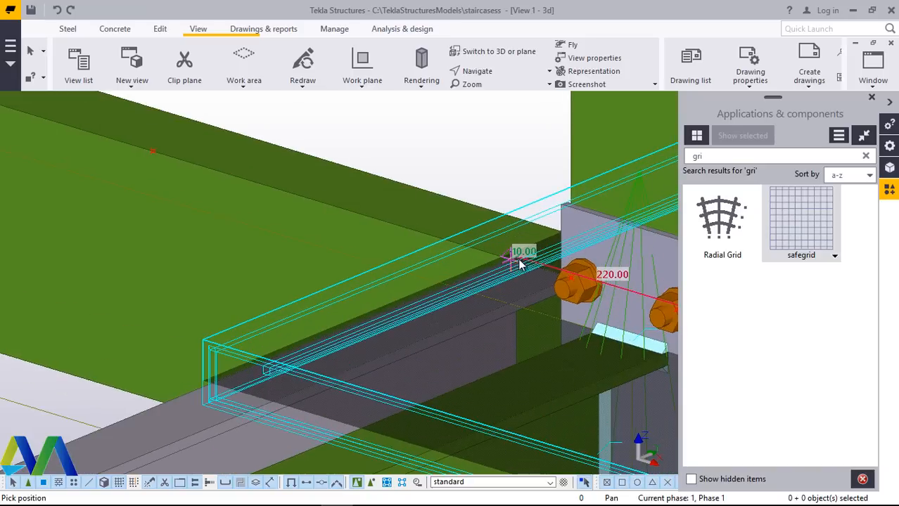
{"action": "scroll", "coordinate": [539, 270], "scroll_direction": "up", "scroll_amount": 3}
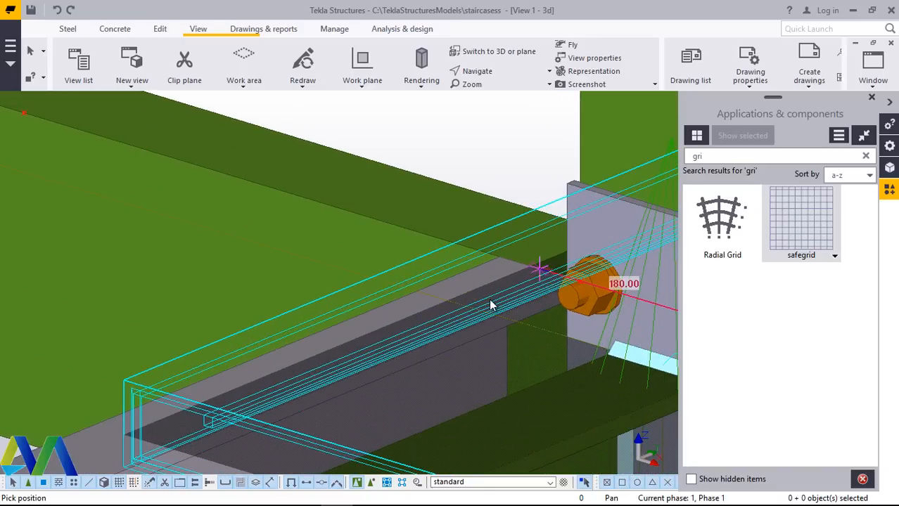
{"action": "scroll", "coordinate": [503, 303], "scroll_direction": "down", "scroll_amount": 5}
{"action": "scroll", "coordinate": [502, 294], "scroll_direction": "up", "scroll_amount": 1}
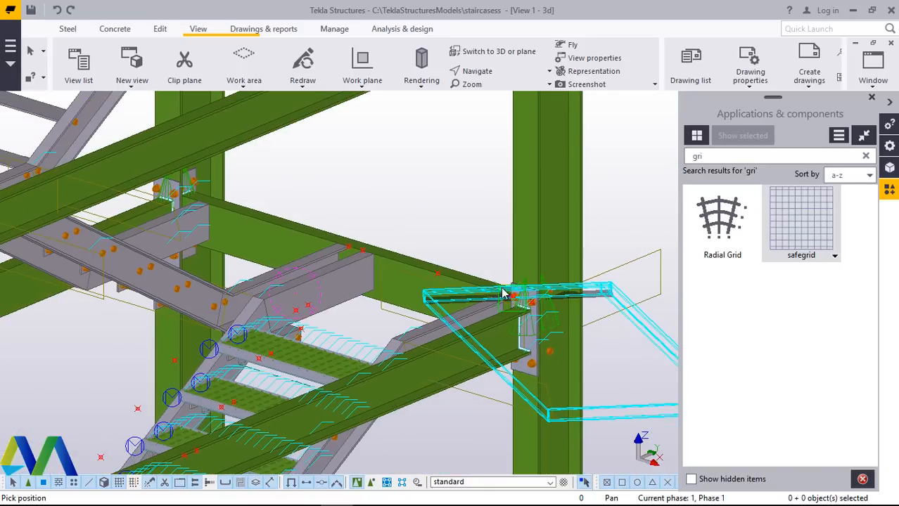
Place the safegrid by picking its second point on the opposite channel's top end edge, and end the placement command.
{"action": "scroll", "coordinate": [280, 253], "scroll_direction": "up", "scroll_amount": 4}
{"action": "scroll", "coordinate": [336, 258], "scroll_direction": "up", "scroll_amount": 4}
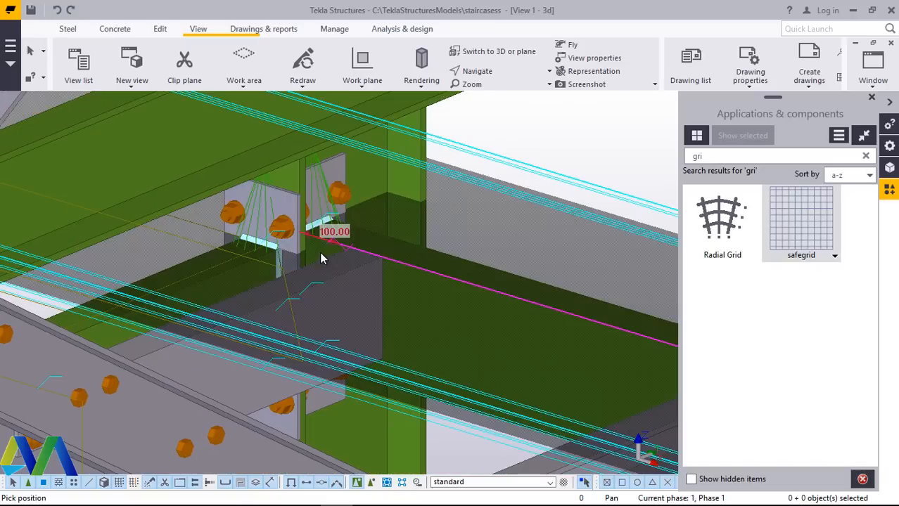
{"action": "left_click", "coordinate": [402, 251]}
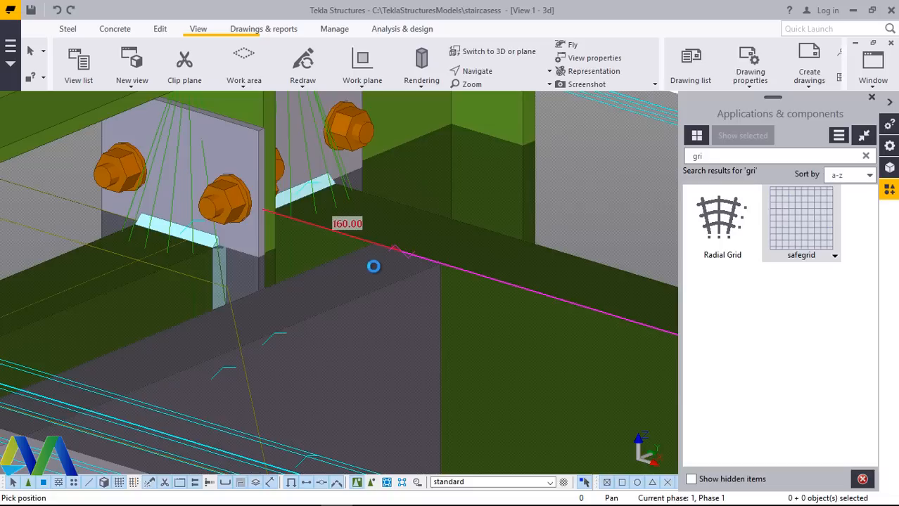
{"action": "left_click", "coordinate": [321, 254]}
{"action": "scroll", "coordinate": [214, 263], "scroll_direction": "down", "scroll_amount": 10}
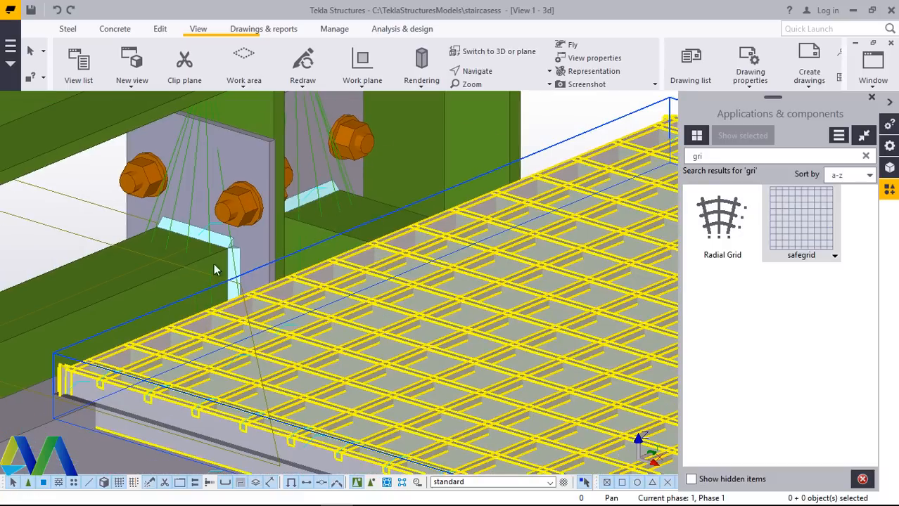
{"action": "scroll", "coordinate": [464, 357], "scroll_direction": "up", "scroll_amount": 6}
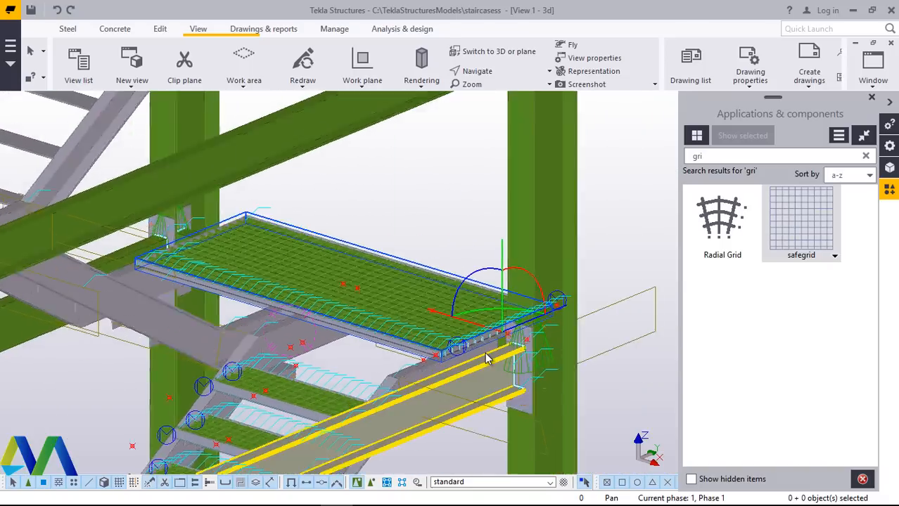
{"action": "scroll", "coordinate": [432, 371], "scroll_direction": "up", "scroll_amount": 2}
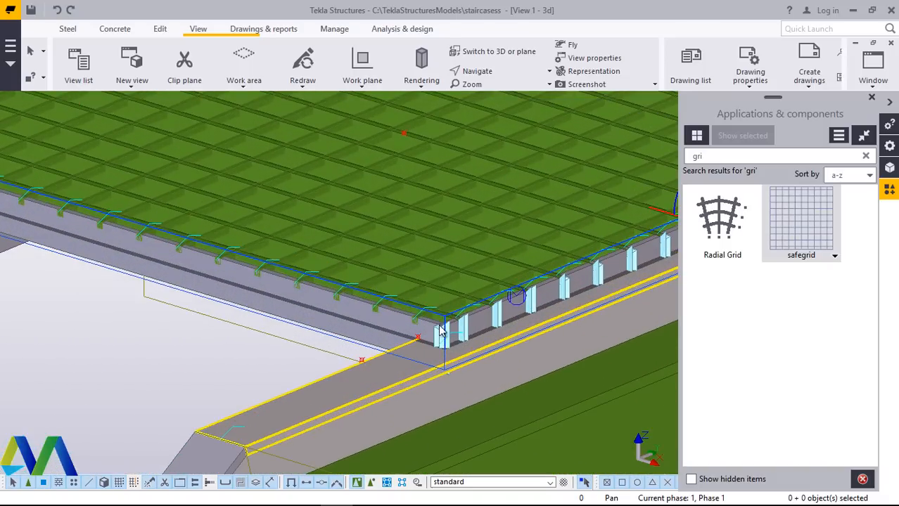
{"action": "right_click", "coordinate": [438, 241]}
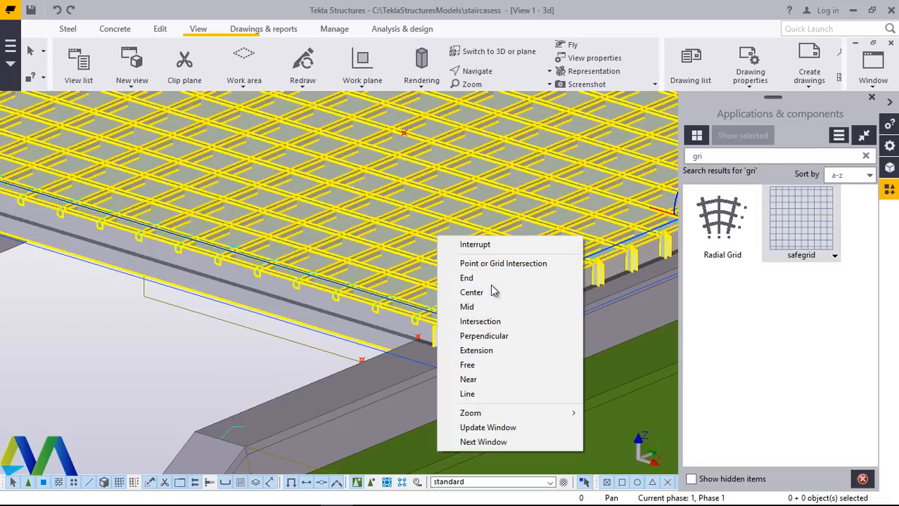
{"action": "left_click", "coordinate": [493, 246]}
{"action": "right_click", "coordinate": [440, 212]}
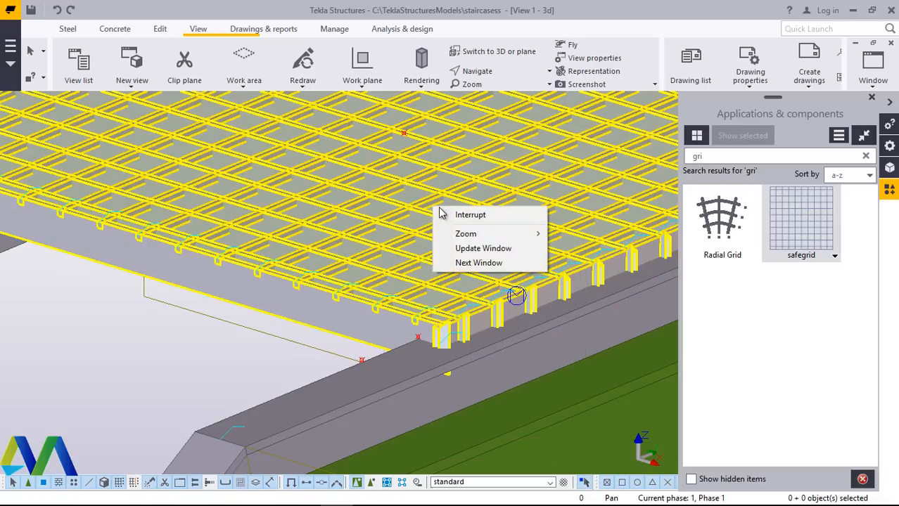
{"action": "left_click", "coordinate": [452, 215]}
{"action": "right_click", "coordinate": [158, 336]}
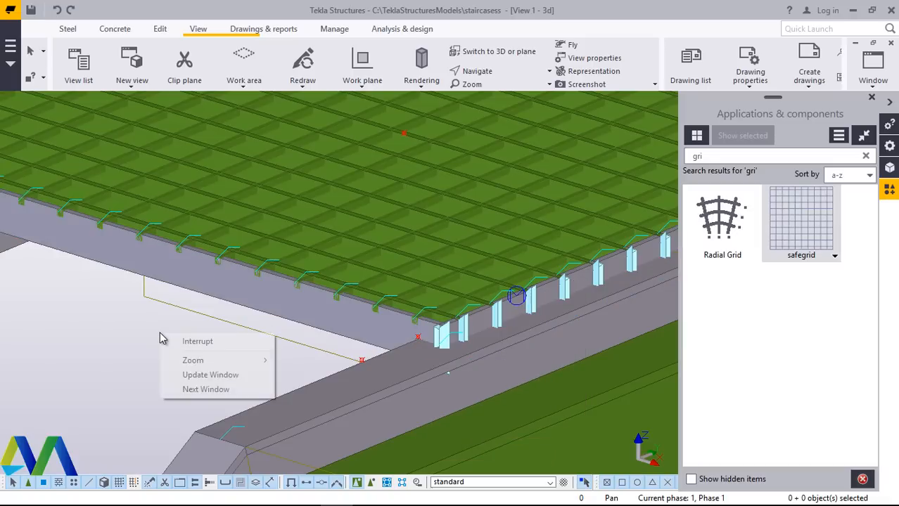
{"action": "left_click", "coordinate": [112, 338]}
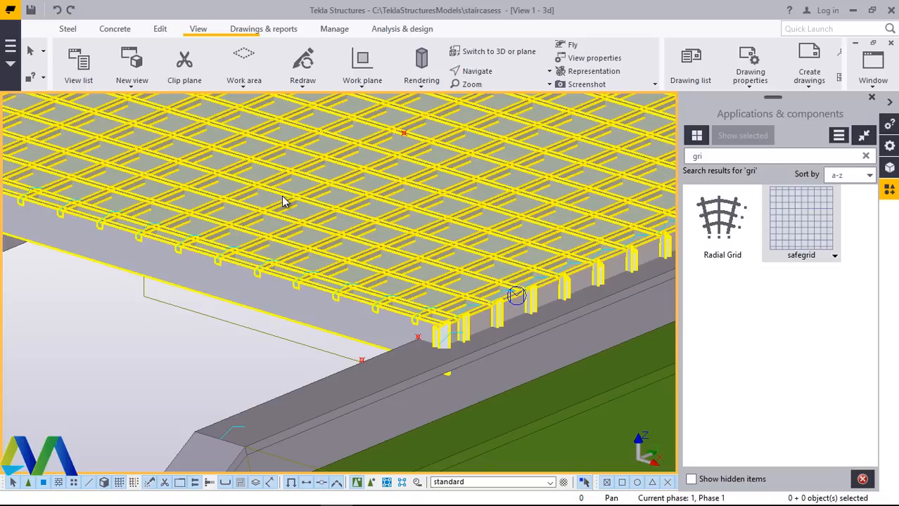
Move the landing safegrid up by 50, using the bottom and top of a grating bar as origin and direction.
{"action": "right_click", "coordinate": [284, 202]}
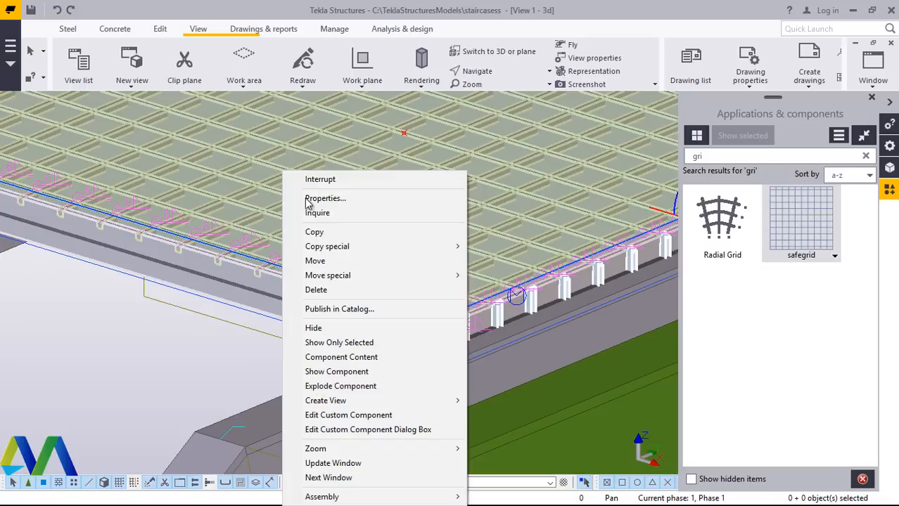
{"action": "left_click", "coordinate": [314, 262]}
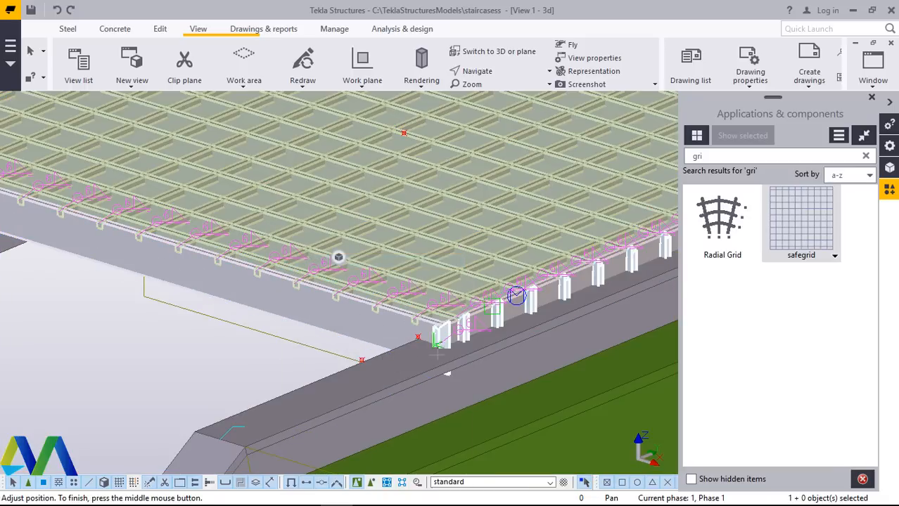
{"action": "scroll", "coordinate": [434, 355], "scroll_direction": "up", "scroll_amount": 3}
{"action": "scroll", "coordinate": [435, 354], "scroll_direction": "down", "scroll_amount": 5}
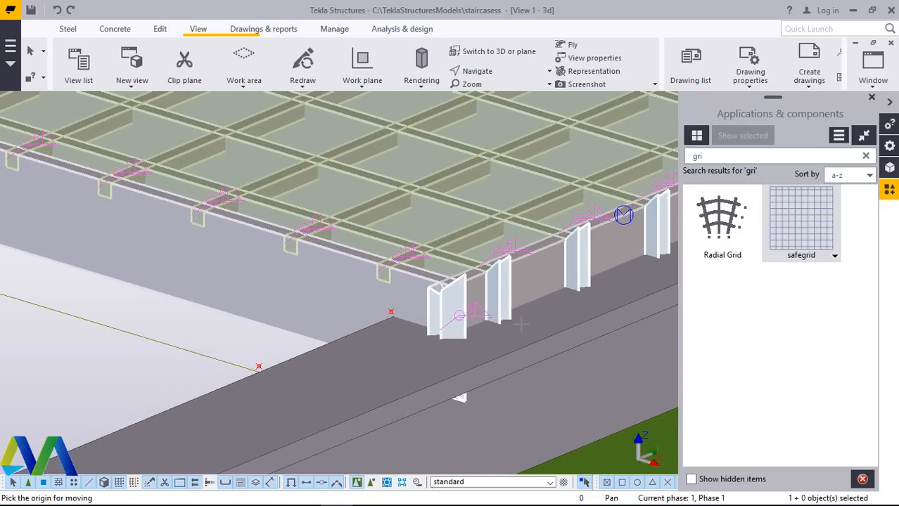
{"action": "scroll", "coordinate": [532, 309], "scroll_direction": "down", "scroll_amount": 2}
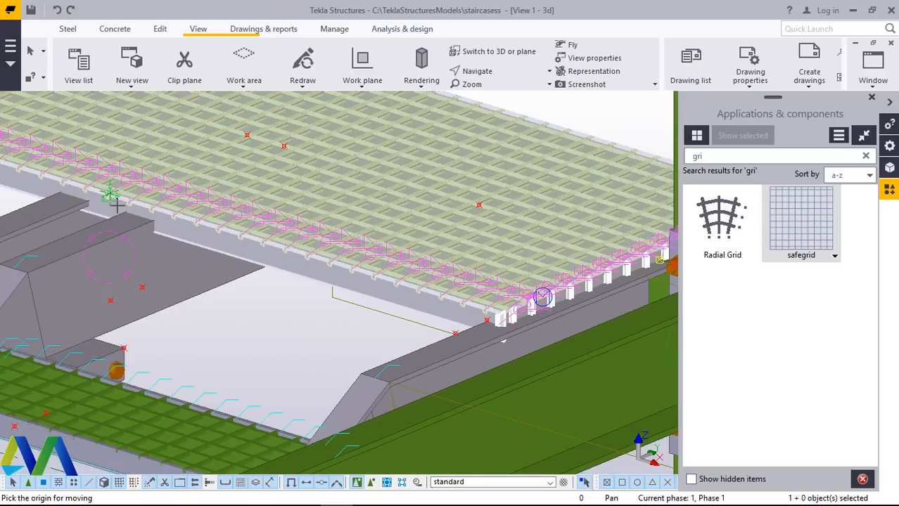
{"action": "scroll", "coordinate": [131, 212], "scroll_direction": "up", "scroll_amount": 2}
{"action": "scroll", "coordinate": [176, 238], "scroll_direction": "up", "scroll_amount": 4}
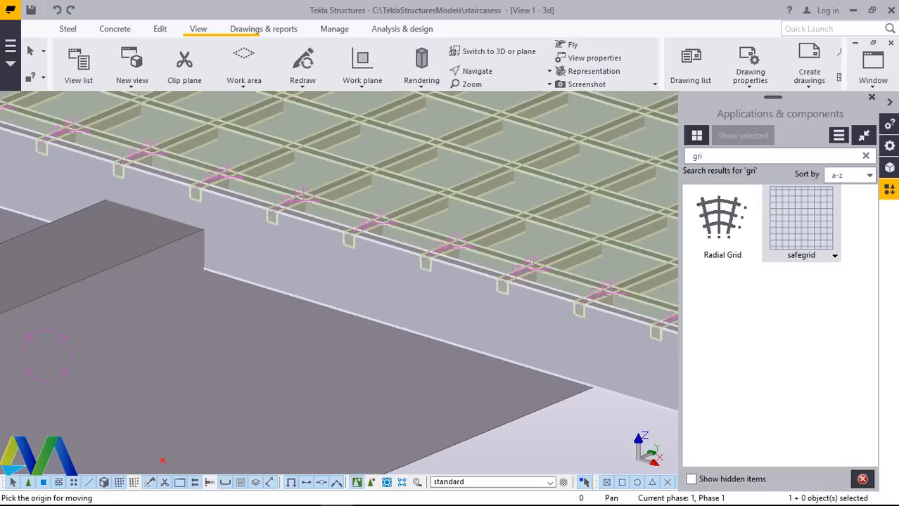
{"action": "scroll", "coordinate": [232, 239], "scroll_direction": "down", "scroll_amount": 4}
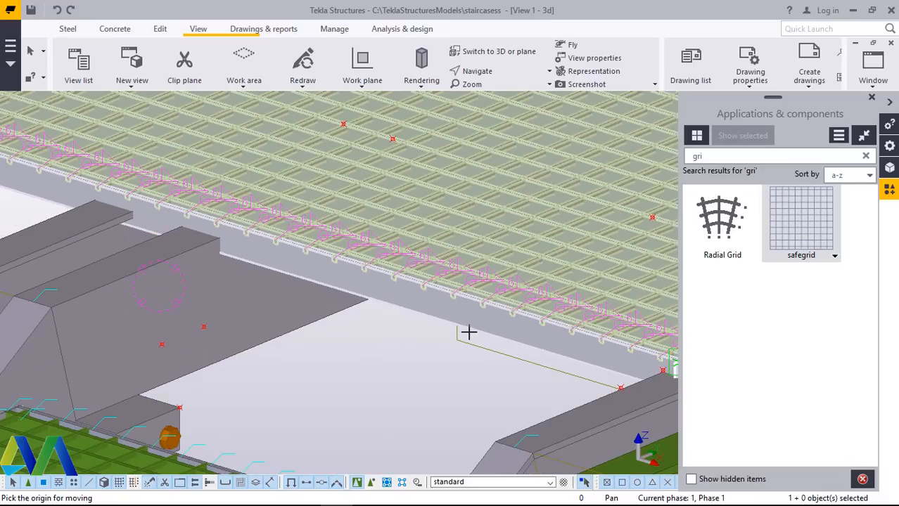
{"action": "scroll", "coordinate": [415, 285], "scroll_direction": "up", "scroll_amount": 5}
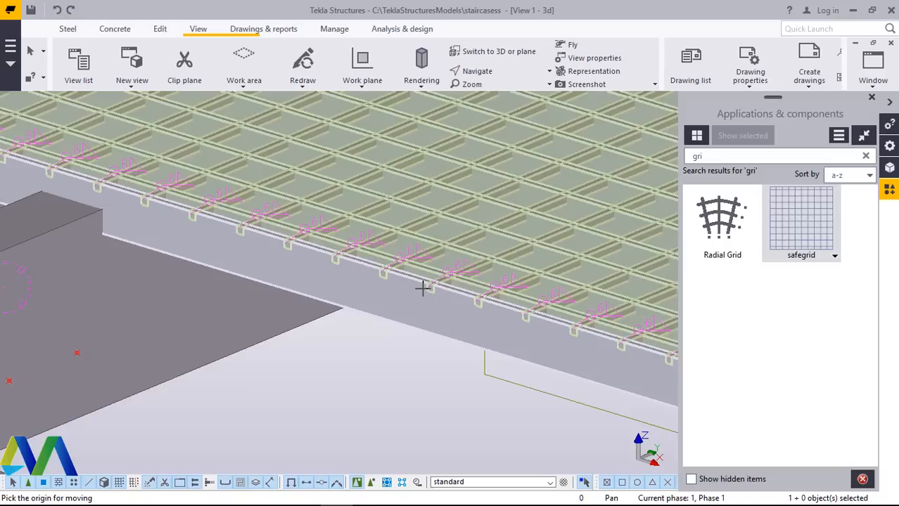
{"action": "scroll", "coordinate": [448, 294], "scroll_direction": "up", "scroll_amount": 2}
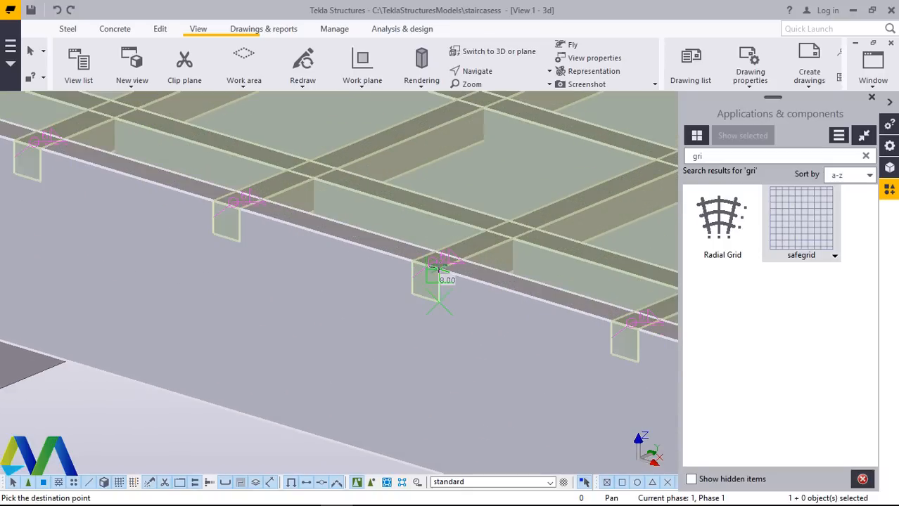
{"action": "type", "text": "50"}
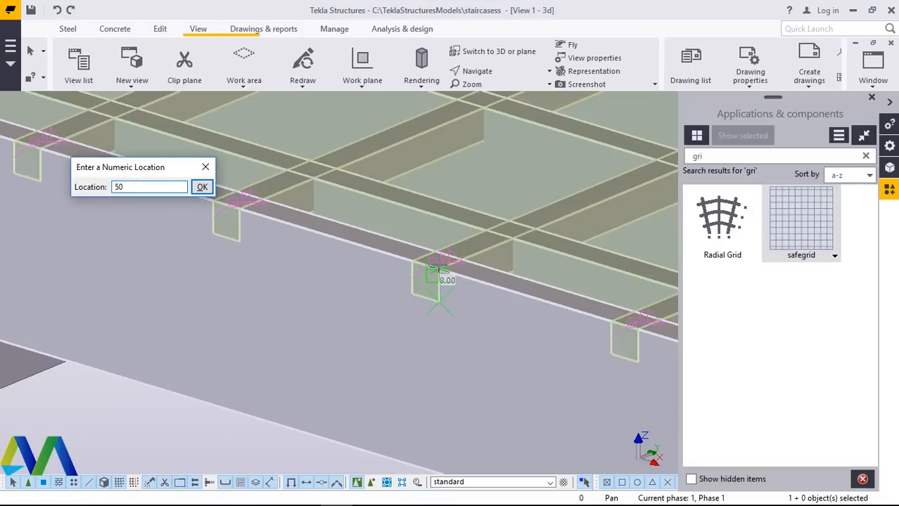
{"action": "key", "text": "Return"}
Move the safegrid from its bottom corner to the midpoint of the landing channel's top end edge, where the lower flight's stringer begins.
{"action": "middle_click_drag", "start_coordinate": [124, 421], "coordinate": [323, 283]}
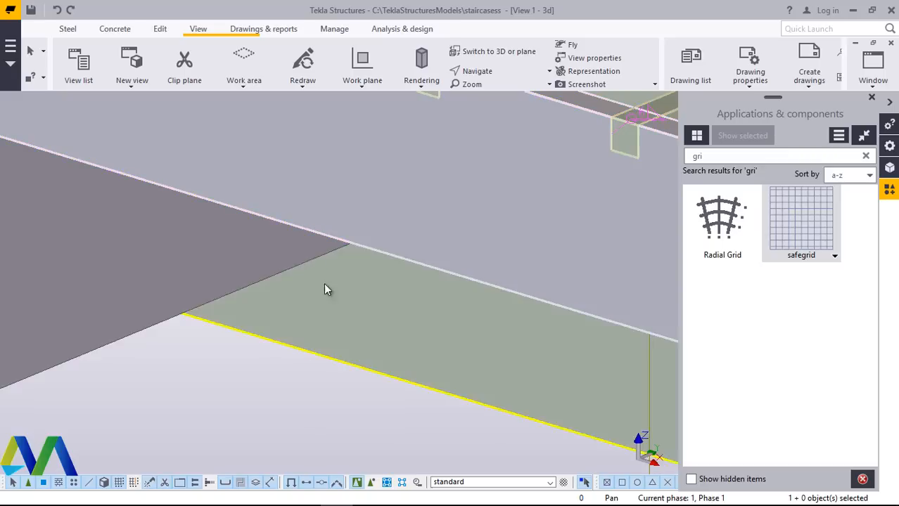
{"action": "scroll", "coordinate": [281, 231], "scroll_direction": "down", "scroll_amount": 3}
{"action": "scroll", "coordinate": [273, 234], "scroll_direction": "down", "scroll_amount": 2}
{"action": "scroll", "coordinate": [601, 323], "scroll_direction": "down", "scroll_amount": 1}
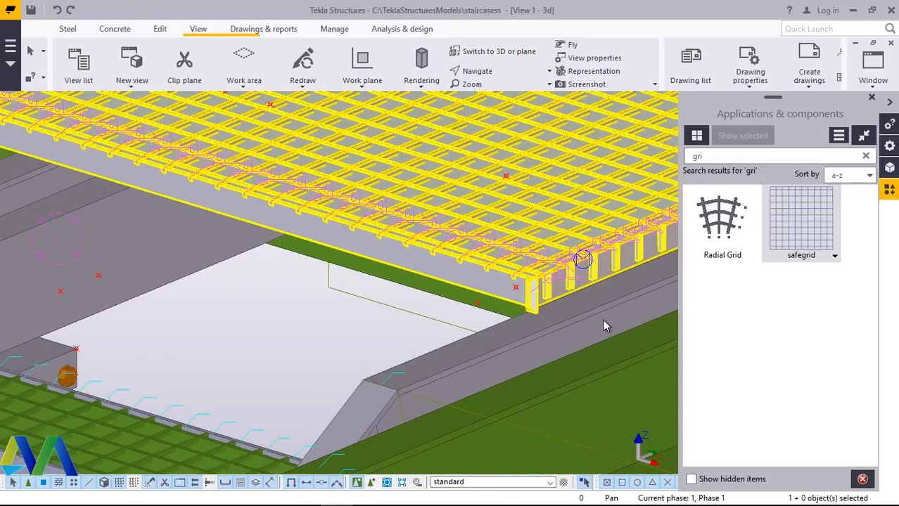
{"action": "scroll", "coordinate": [516, 320], "scroll_direction": "up", "scroll_amount": 3}
{"action": "scroll", "coordinate": [515, 320], "scroll_direction": "up", "scroll_amount": 4}
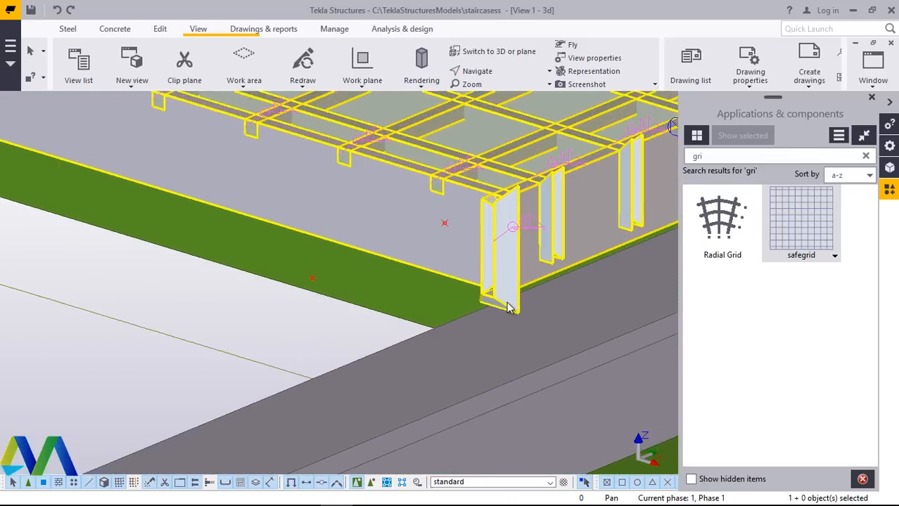
{"action": "scroll", "coordinate": [571, 313], "scroll_direction": "down", "scroll_amount": 2}
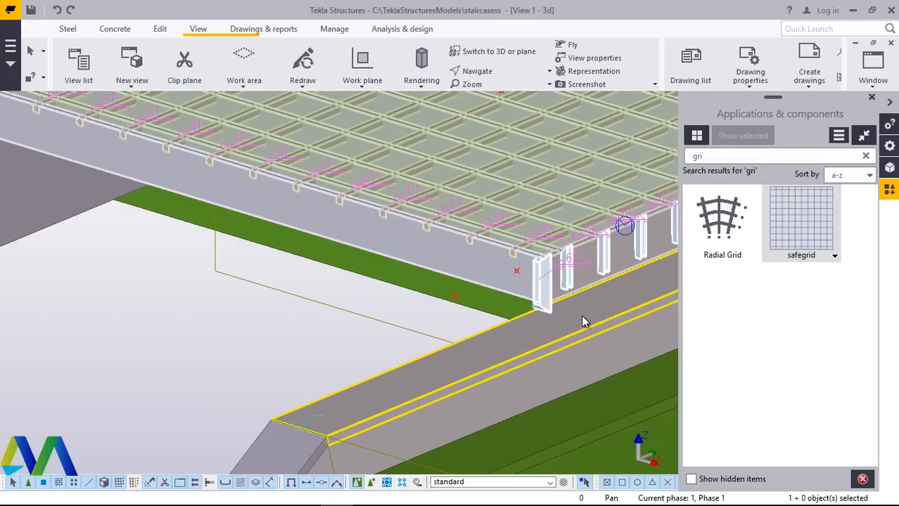
{"action": "right_click", "coordinate": [511, 280]}
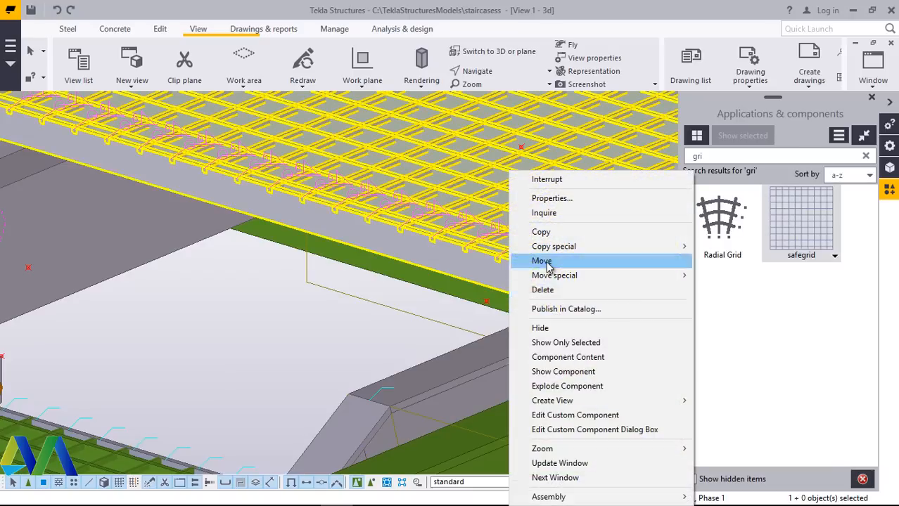
{"action": "left_click", "coordinate": [543, 259]}
{"action": "scroll", "coordinate": [560, 317], "scroll_direction": "up", "scroll_amount": 2}
{"action": "scroll", "coordinate": [555, 315], "scroll_direction": "up", "scroll_amount": 4}
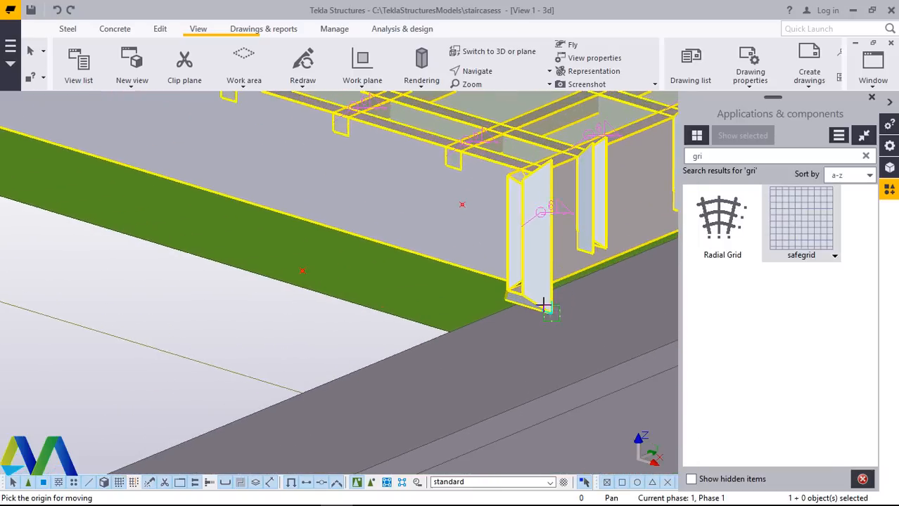
{"action": "left_click", "coordinate": [490, 258]}
{"action": "scroll", "coordinate": [490, 255], "scroll_direction": "down", "scroll_amount": 3}
{"action": "scroll", "coordinate": [318, 360], "scroll_direction": "down", "scroll_amount": 2}
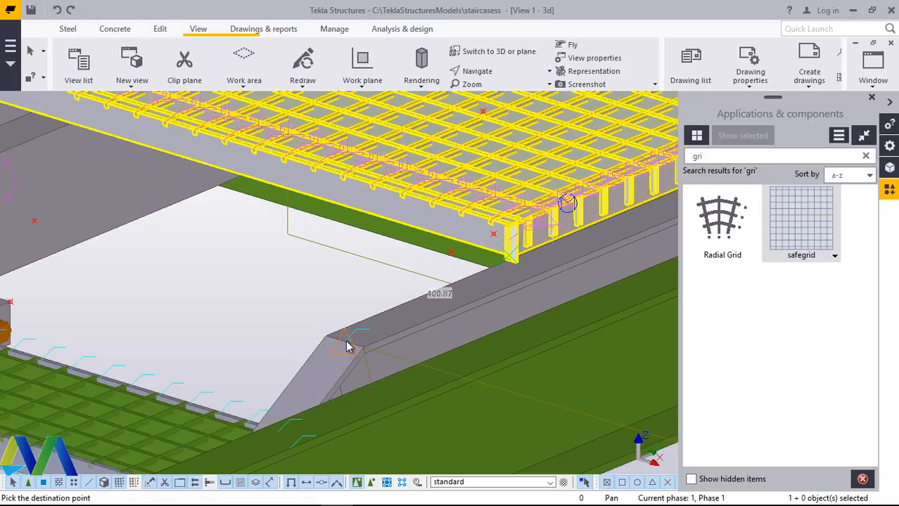
{"action": "left_click", "coordinate": [346, 343]}
{"action": "left_click", "coordinate": [357, 340]}
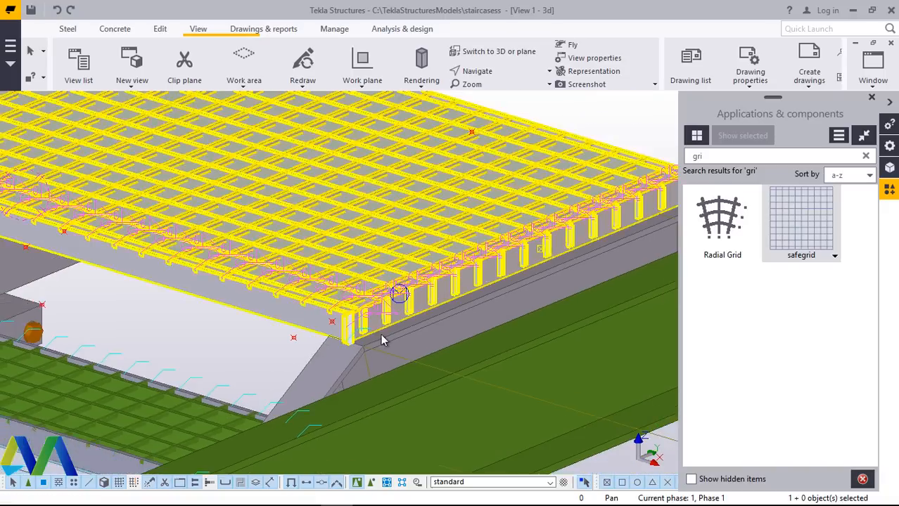
Set the view point on the landing grating and inspect its fit from the opposite side, including the corner at the upper stringer.
{"action": "scroll", "coordinate": [381, 337], "scroll_direction": "down", "scroll_amount": 5}
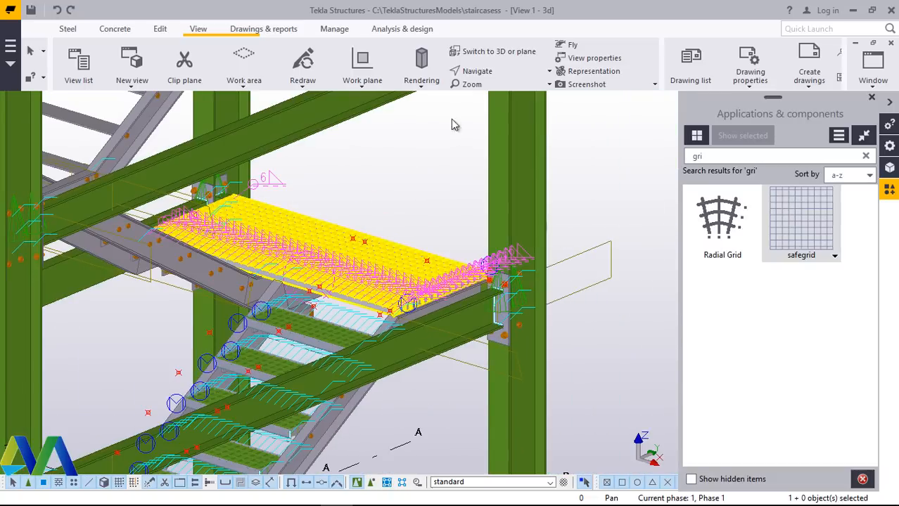
{"action": "left_click", "coordinate": [473, 71]}
{"action": "left_click", "coordinate": [485, 115]}
{"action": "left_click", "coordinate": [331, 250]}
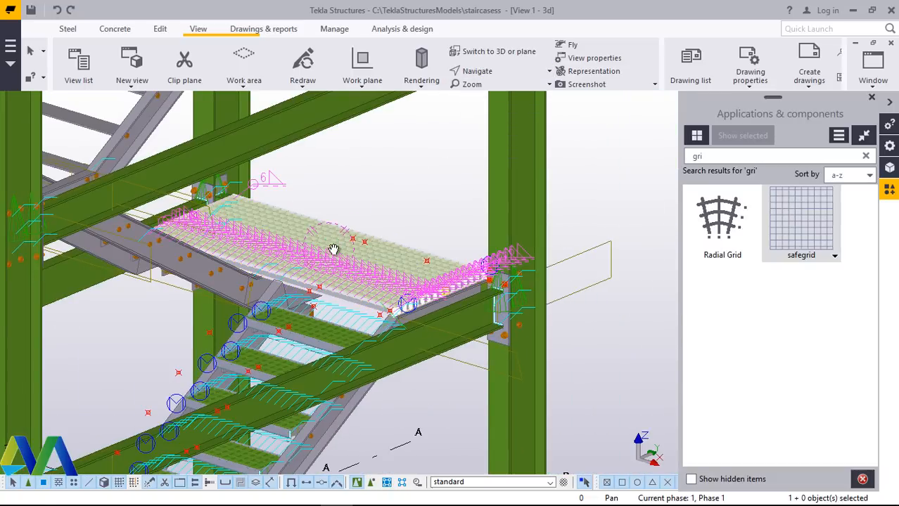
{"action": "middle_click_drag", "start_coordinate": [204, 255], "coordinate": [82, 255], "text": "ctrl"}
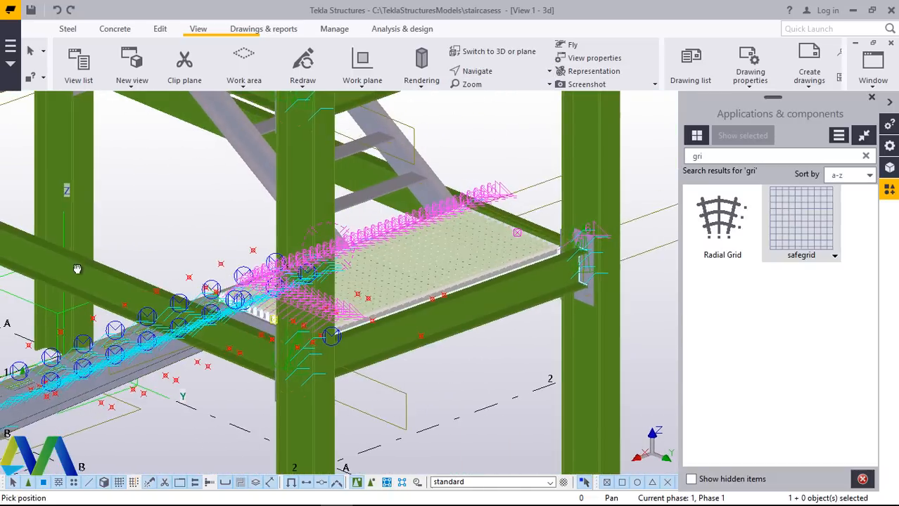
{"action": "right_click", "coordinate": [506, 139]}
{"action": "left_click", "coordinate": [508, 143]}
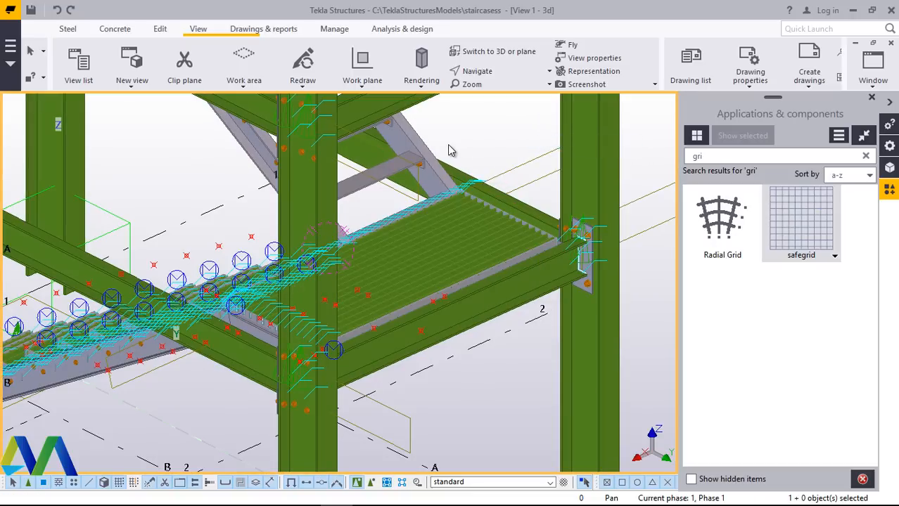
{"action": "scroll", "coordinate": [452, 150], "scroll_direction": "up", "scroll_amount": 4}
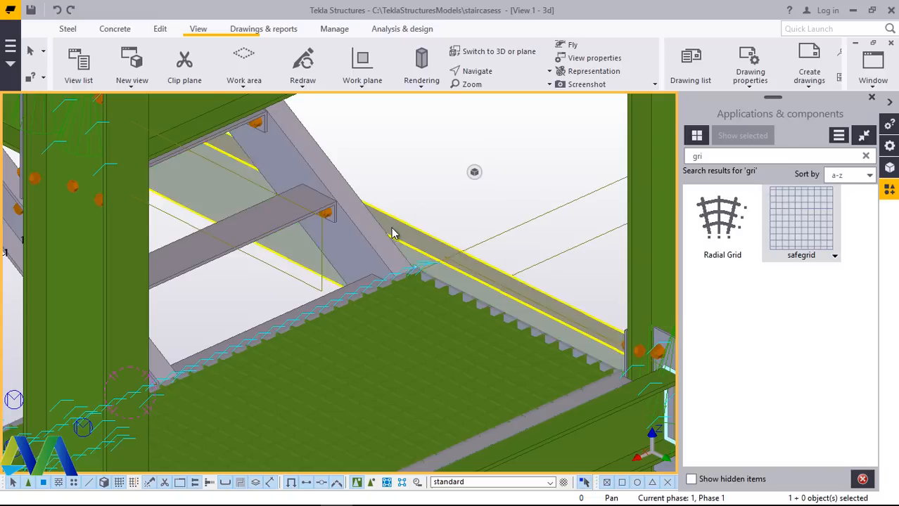
Orbit around the grating corner beside the upper stringer to check how the grating meets the channels, and end the view rotation.
{"action": "left_click", "coordinate": [485, 71]}
{"action": "left_click", "coordinate": [486, 90]}
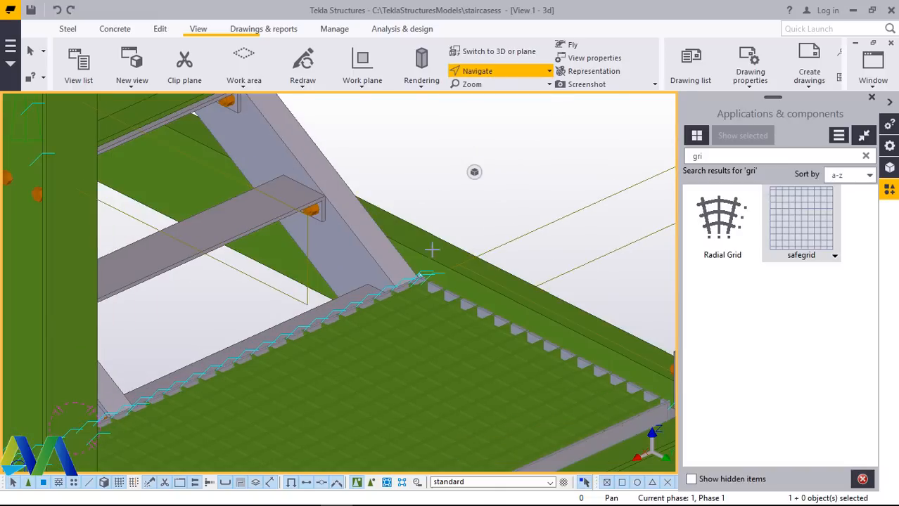
{"action": "left_click", "coordinate": [406, 294]}
{"action": "scroll", "coordinate": [403, 279], "scroll_direction": "up", "scroll_amount": 6}
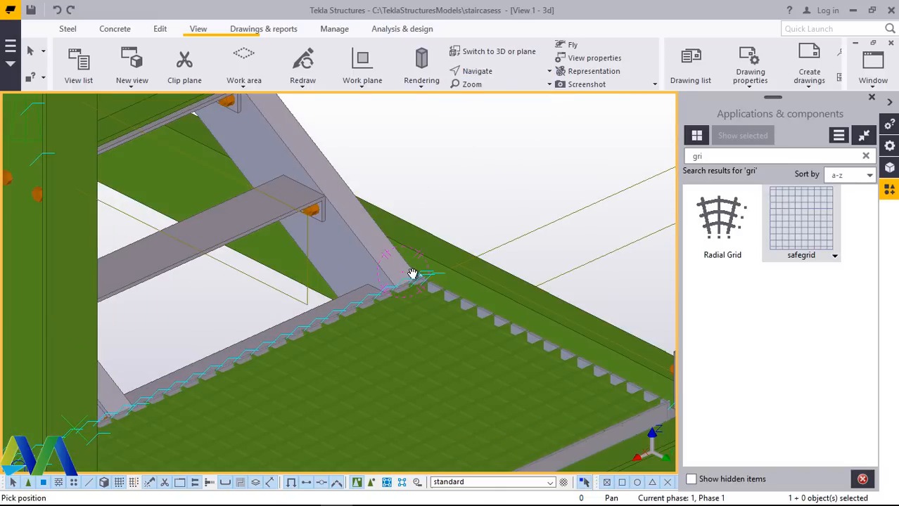
{"action": "scroll", "coordinate": [274, 256], "scroll_direction": "down", "scroll_amount": 4}
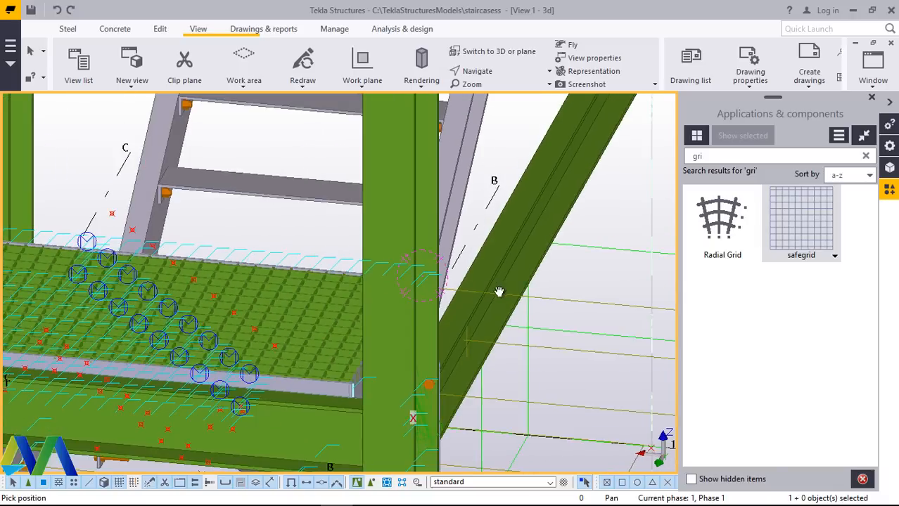
{"action": "middle_click_drag", "start_coordinate": [397, 282], "coordinate": [450, 240], "text": "ctrl"}
{"action": "scroll", "coordinate": [311, 265], "scroll_direction": "up", "scroll_amount": 3}
{"action": "scroll", "coordinate": [311, 266], "scroll_direction": "down", "scroll_amount": 2}
{"action": "scroll", "coordinate": [446, 274], "scroll_direction": "up", "scroll_amount": 4}
{"action": "middle_click_drag", "start_coordinate": [446, 275], "coordinate": [417, 317], "text": "ctrl"}
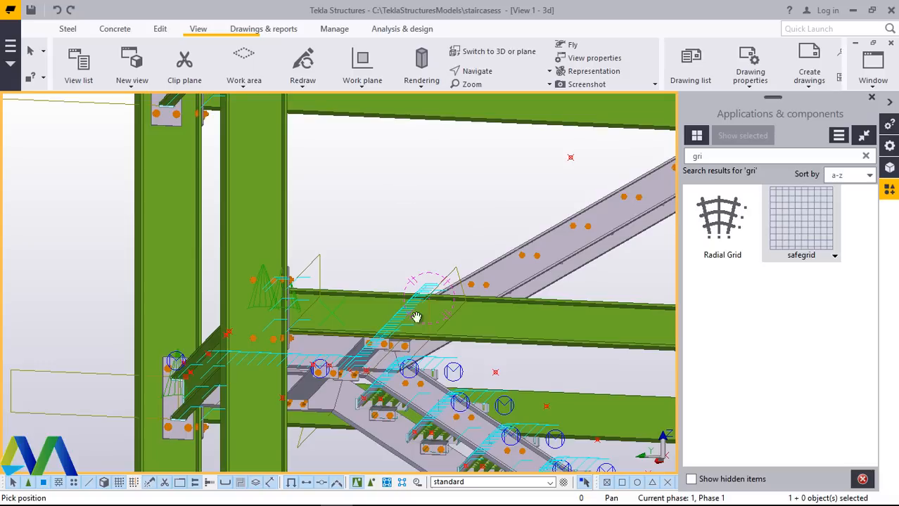
{"action": "right_click", "coordinate": [408, 401]}
{"action": "left_click", "coordinate": [436, 192]}
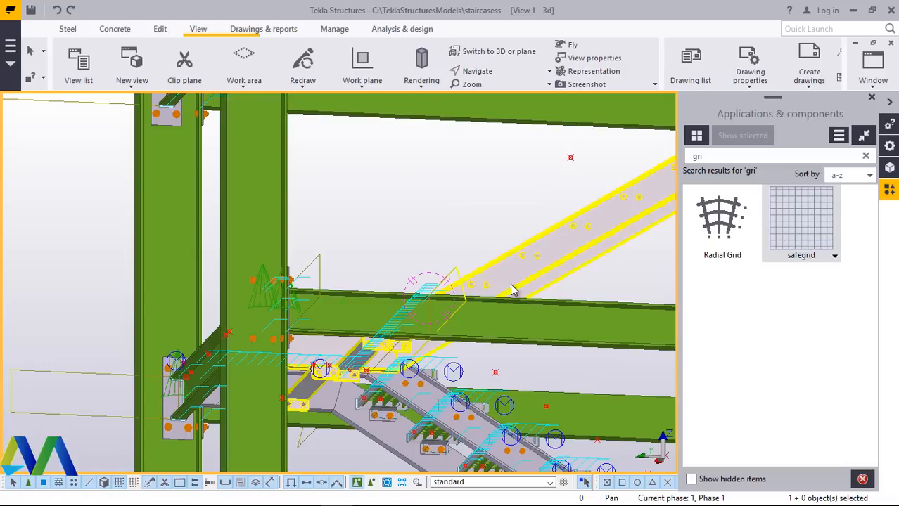
Examine the upper flight's treads and its junction with the landing and lower flight, both close up and from a distance.
{"action": "left_click", "coordinate": [492, 74]}
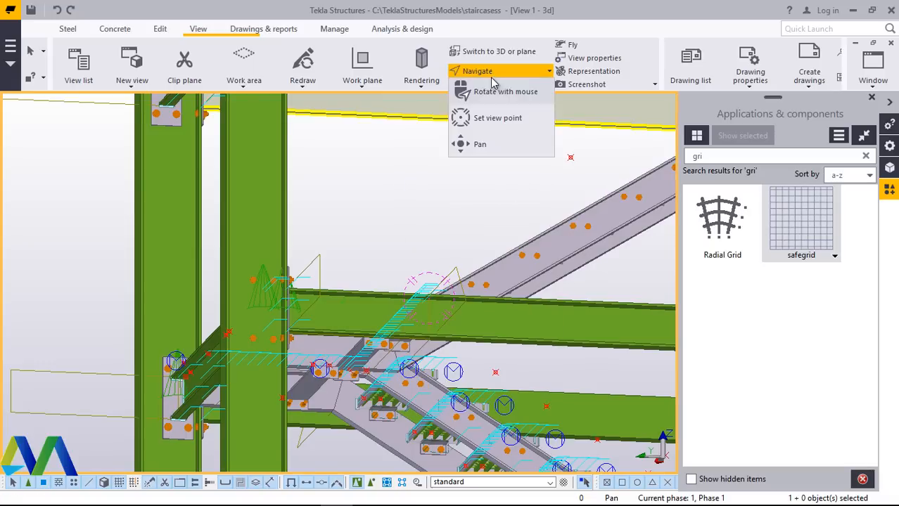
{"action": "left_click", "coordinate": [490, 94]}
{"action": "left_click_drag", "start_coordinate": [459, 312], "coordinate": [414, 186]}
{"action": "scroll", "coordinate": [373, 241], "scroll_direction": "up", "scroll_amount": 5}
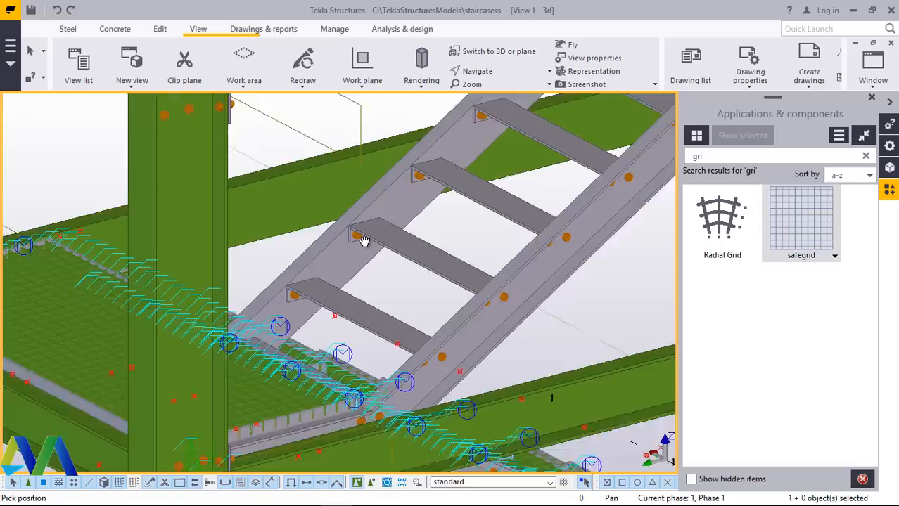
{"action": "scroll", "coordinate": [437, 235], "scroll_direction": "up", "scroll_amount": 3}
{"action": "scroll", "coordinate": [444, 235], "scroll_direction": "down", "scroll_amount": 4}
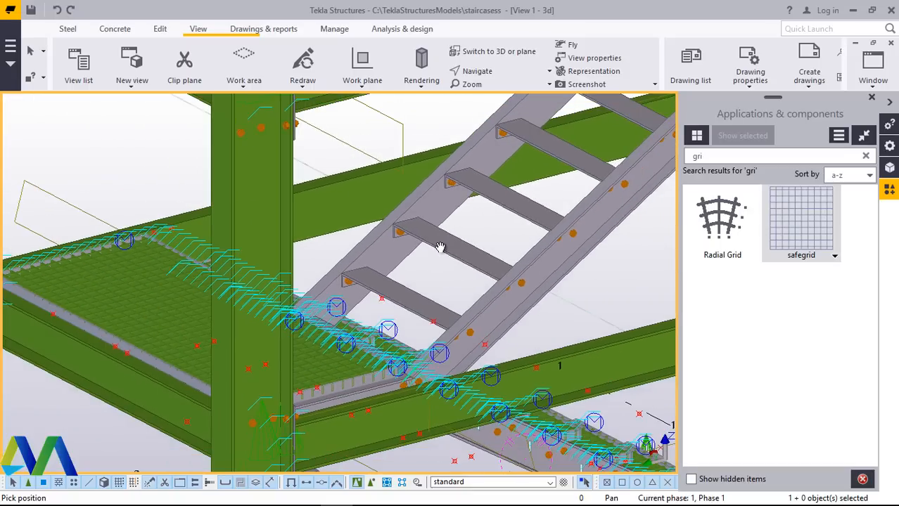
{"action": "scroll", "coordinate": [417, 254], "scroll_direction": "up", "scroll_amount": 4}
{"action": "scroll", "coordinate": [417, 254], "scroll_direction": "down", "scroll_amount": 6}
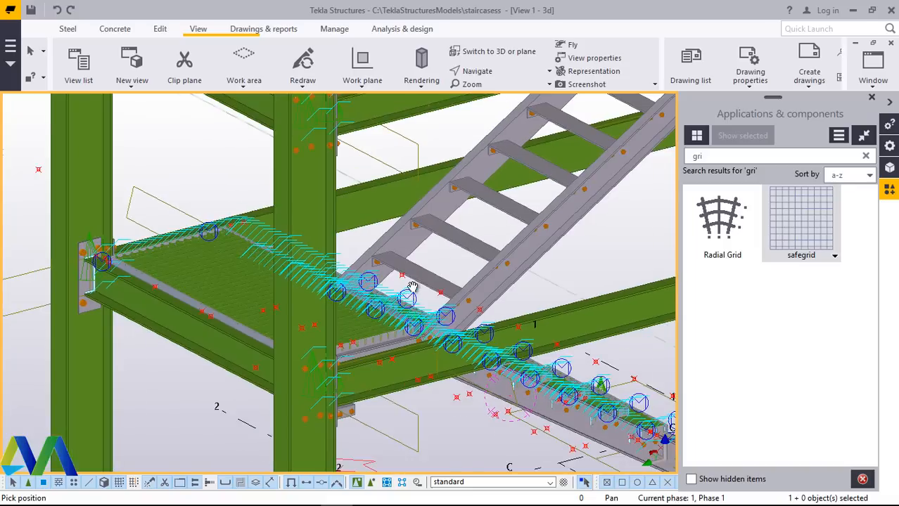
{"action": "scroll", "coordinate": [409, 301], "scroll_direction": "down", "scroll_amount": 2}
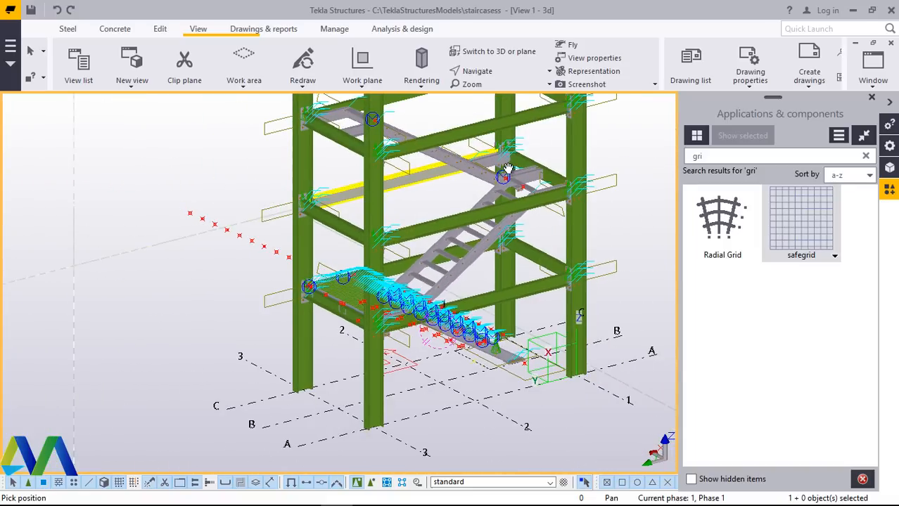
{"action": "scroll", "coordinate": [508, 169], "scroll_direction": "up", "scroll_amount": 6}
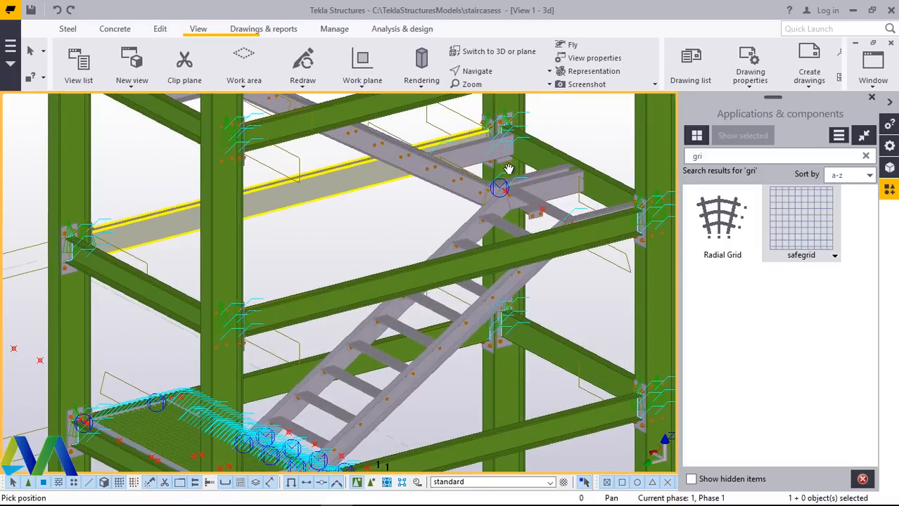
{"action": "scroll", "coordinate": [508, 169], "scroll_direction": "down", "scroll_amount": 4}
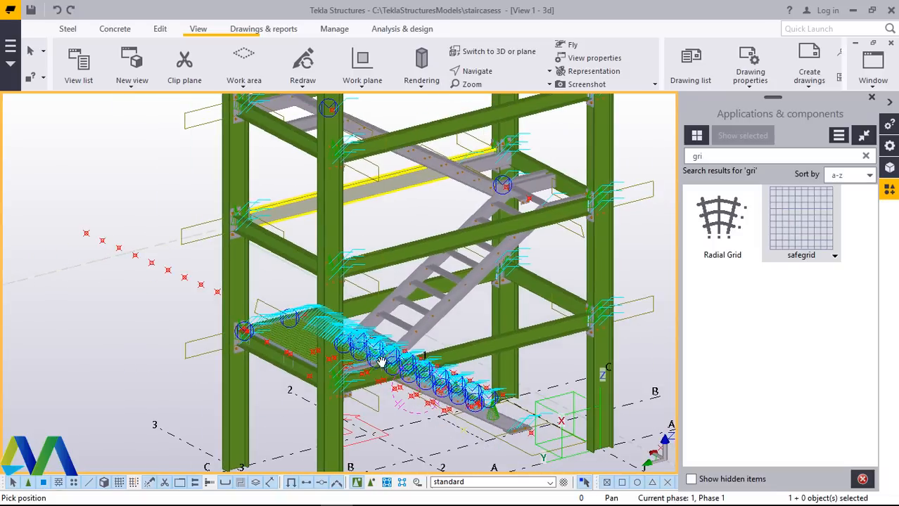
{"action": "scroll", "coordinate": [380, 362], "scroll_direction": "up", "scroll_amount": 6}
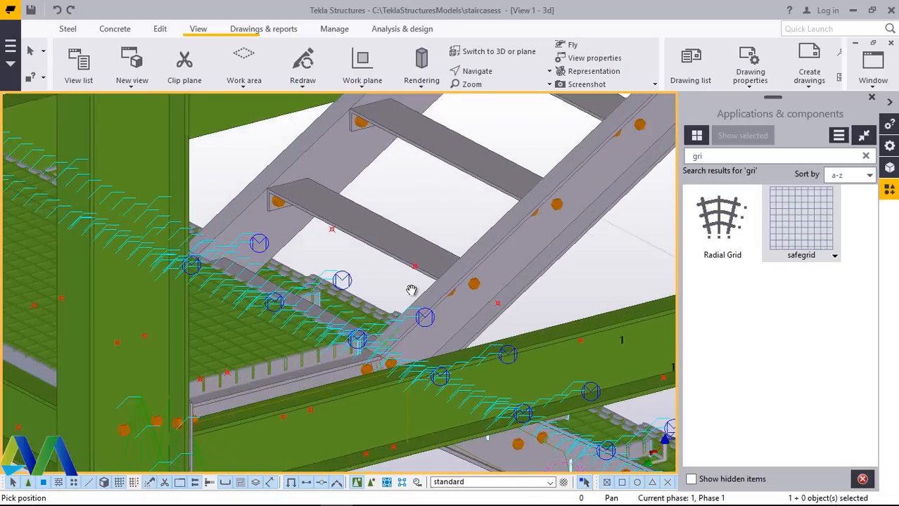
Delete the surplus upper-flight tread beneath the landing beam beside the column, identified by its bolted end below the beam.
{"action": "scroll", "coordinate": [411, 290], "scroll_direction": "down", "scroll_amount": 4}
{"action": "scroll", "coordinate": [317, 403], "scroll_direction": "up", "scroll_amount": 3}
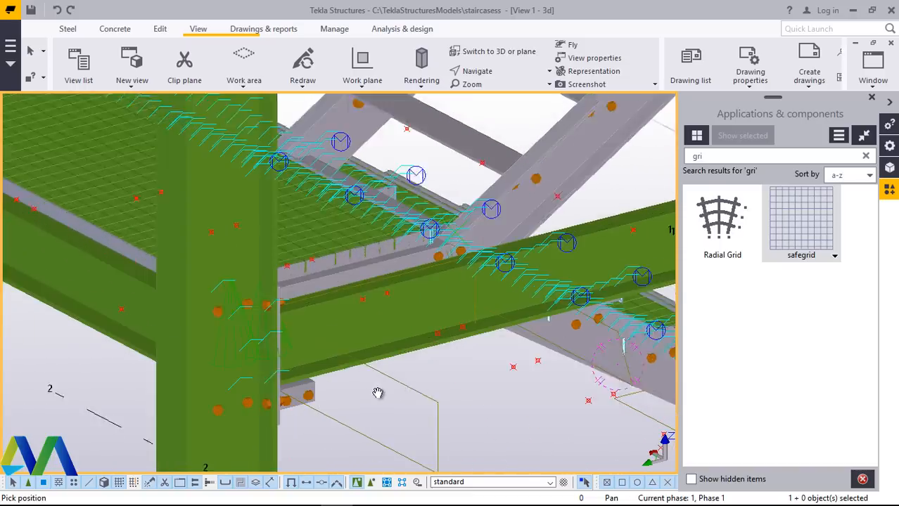
{"action": "right_click", "coordinate": [481, 381]}
{"action": "left_click", "coordinate": [506, 176]}
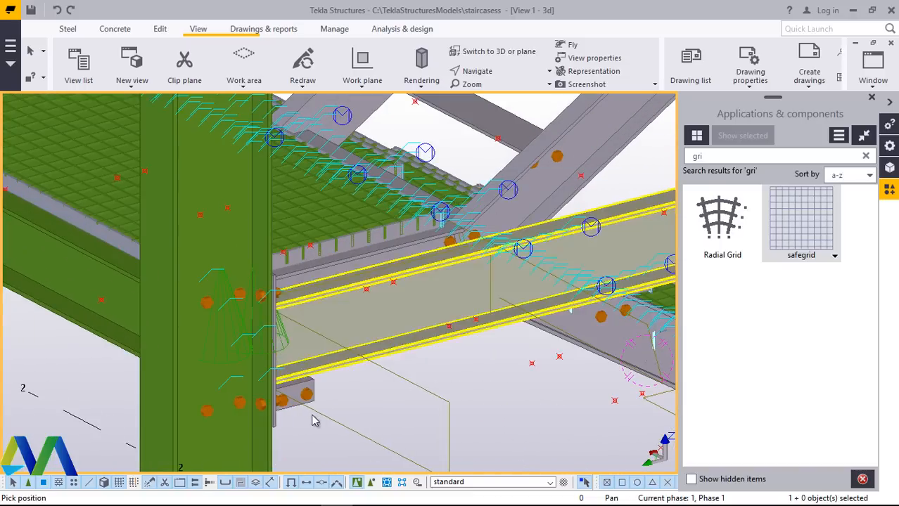
{"action": "left_click", "coordinate": [308, 394]}
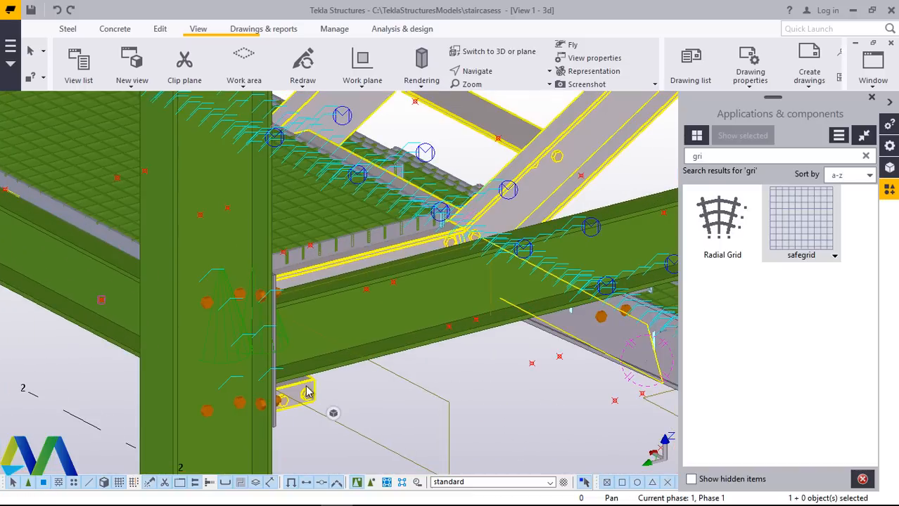
{"action": "right_click", "coordinate": [307, 394]}
{"action": "left_click", "coordinate": [367, 276]}
{"action": "left_click", "coordinate": [301, 391]}
{"action": "right_click", "coordinate": [314, 388]}
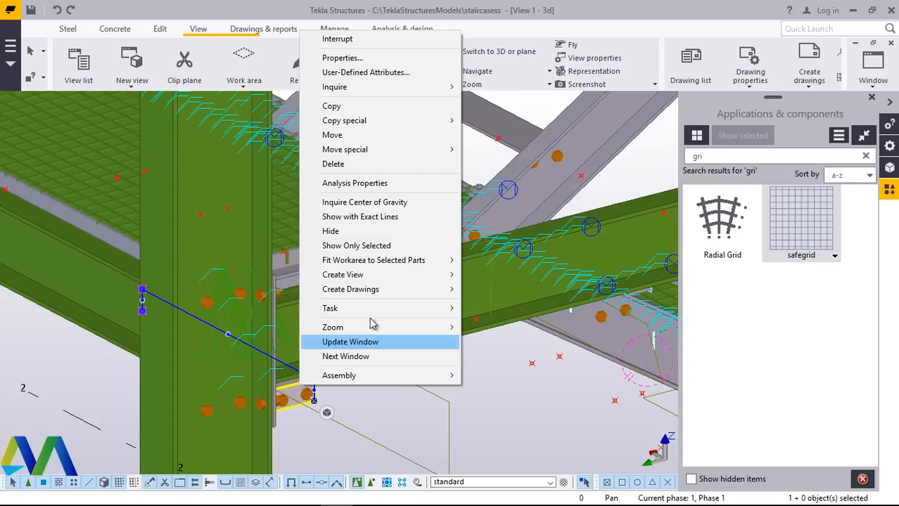
{"action": "left_click", "coordinate": [363, 166]}
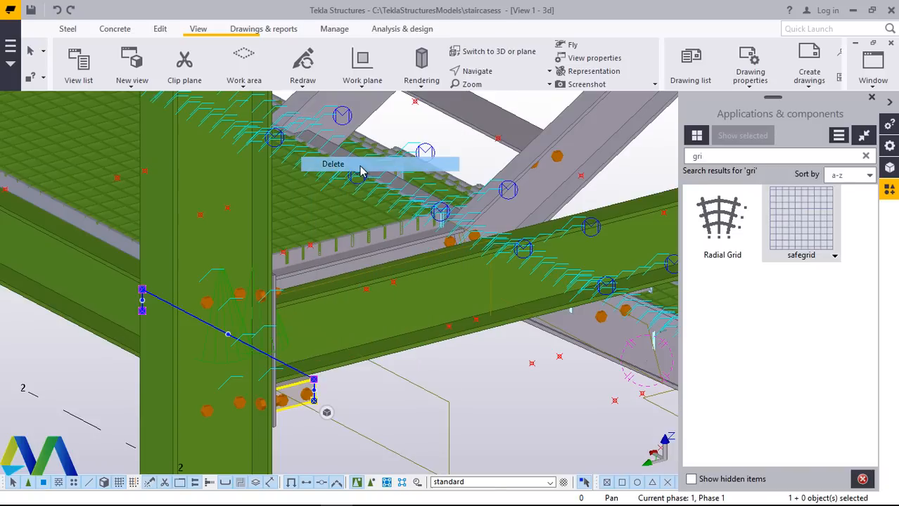
From the underside of the landing, delete the tread that crosses beneath the landing grating.
{"action": "left_click", "coordinate": [485, 71]}
{"action": "left_click", "coordinate": [483, 143]}
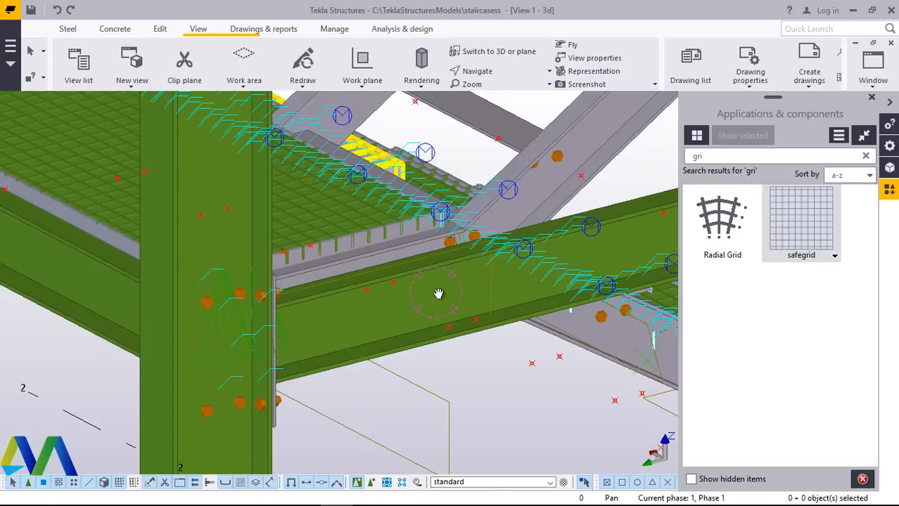
{"action": "left_click_drag", "start_coordinate": [437, 296], "coordinate": [398, 233]}
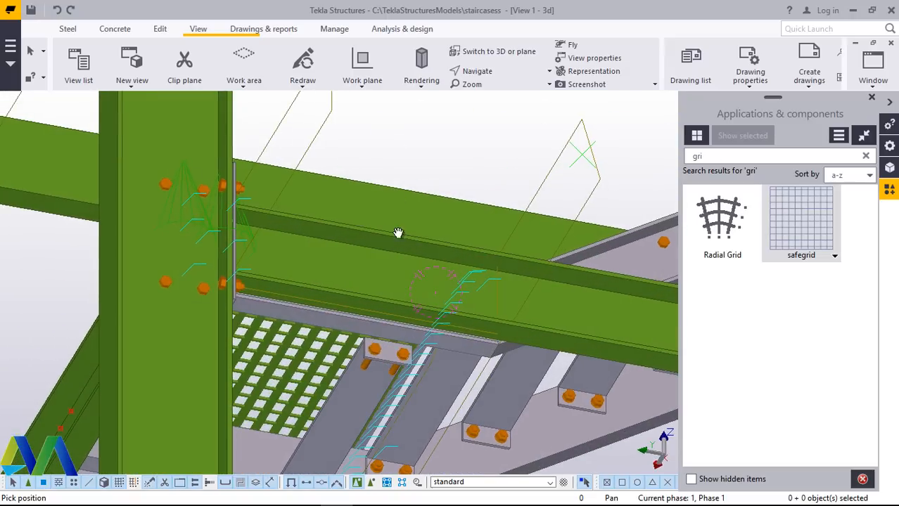
{"action": "scroll", "coordinate": [397, 301], "scroll_direction": "down", "scroll_amount": 4}
{"action": "middle_click_drag", "start_coordinate": [397, 301], "coordinate": [354, 308], "text": "ctrl"}
{"action": "scroll", "coordinate": [399, 309], "scroll_direction": "up", "scroll_amount": 4}
{"action": "right_click", "coordinate": [402, 303]}
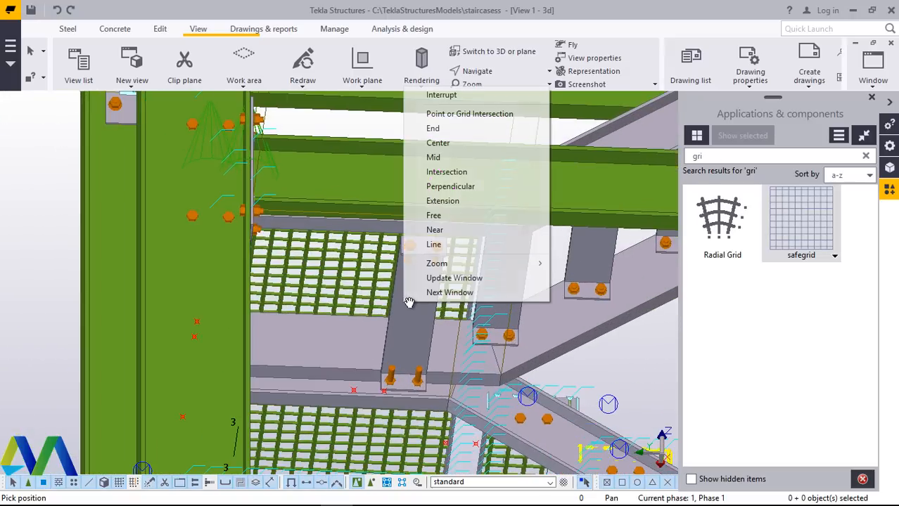
{"action": "left_click", "coordinate": [440, 94]}
{"action": "left_click", "coordinate": [415, 275]}
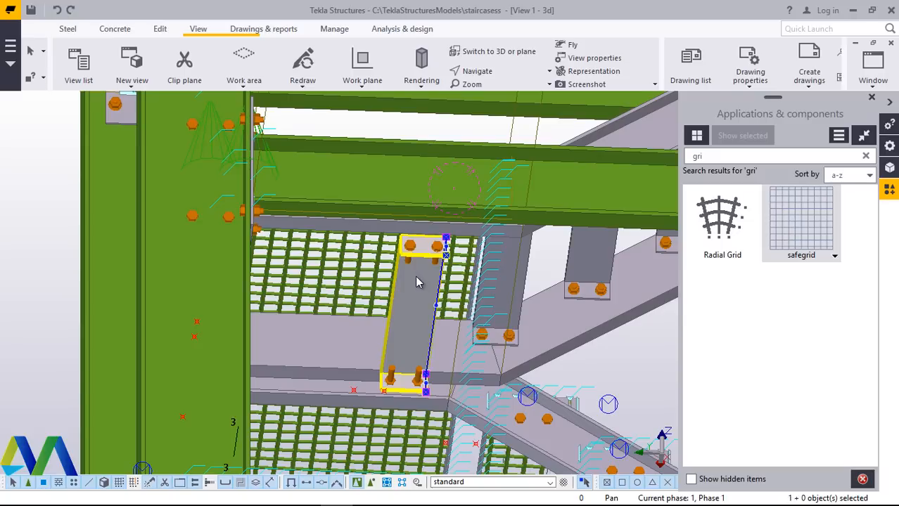
{"action": "right_click", "coordinate": [415, 276]}
{"action": "left_click", "coordinate": [457, 284]}
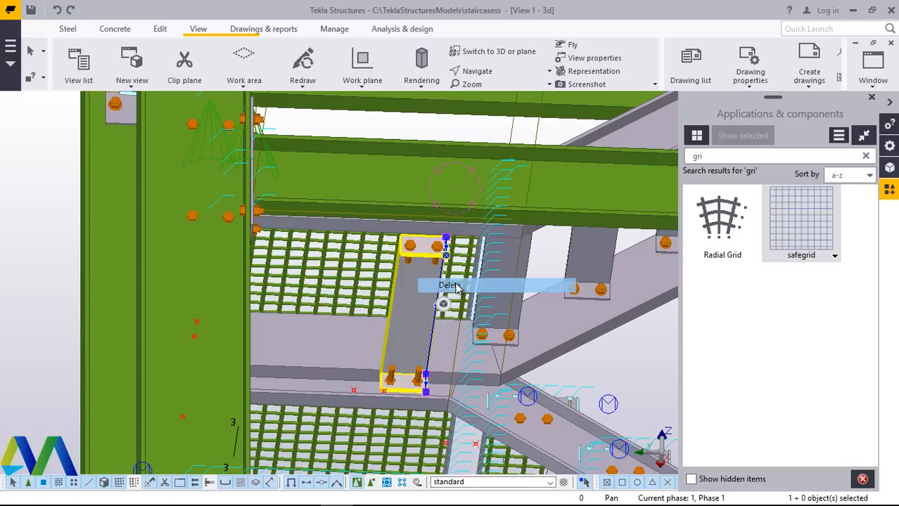
Delete the next tread beside the grating's edge, where the landing channel meets the inclined stringer.
{"action": "scroll", "coordinate": [510, 256], "scroll_direction": "up", "scroll_amount": 3}
{"action": "left_click", "coordinate": [499, 261]}
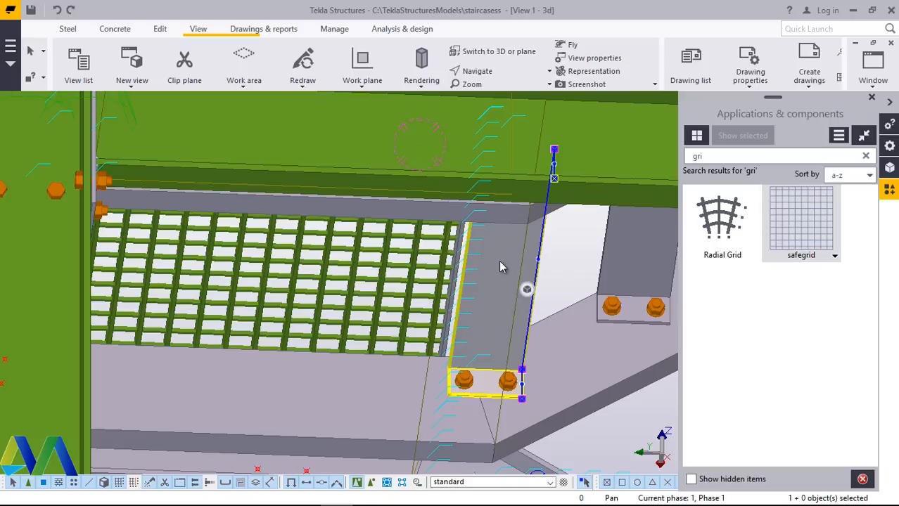
{"action": "right_click", "coordinate": [499, 260]}
{"action": "left_click", "coordinate": [537, 285]}
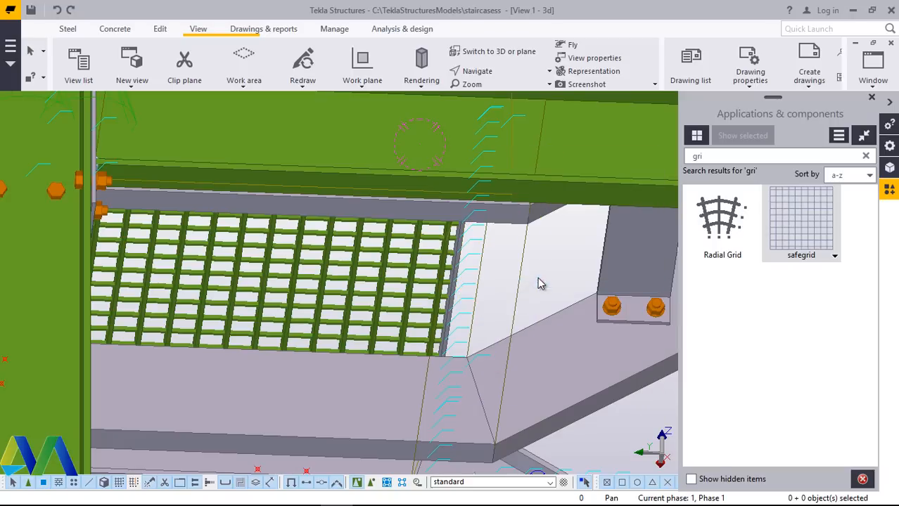
Inspect the landing grating and its junction with the upper flight from several sides, and end the view rotation.
{"action": "left_click", "coordinate": [475, 71]}
{"action": "left_click", "coordinate": [477, 90]}
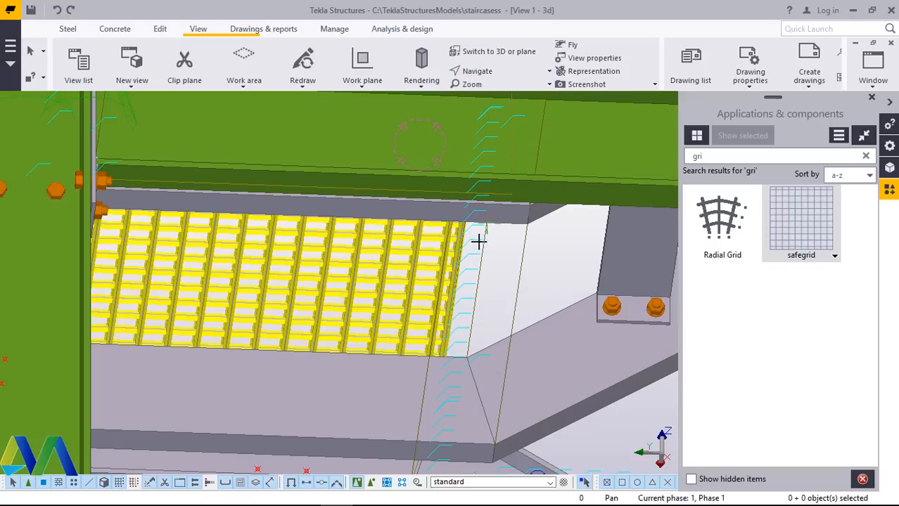
{"action": "left_click_drag", "start_coordinate": [471, 258], "coordinate": [499, 348]}
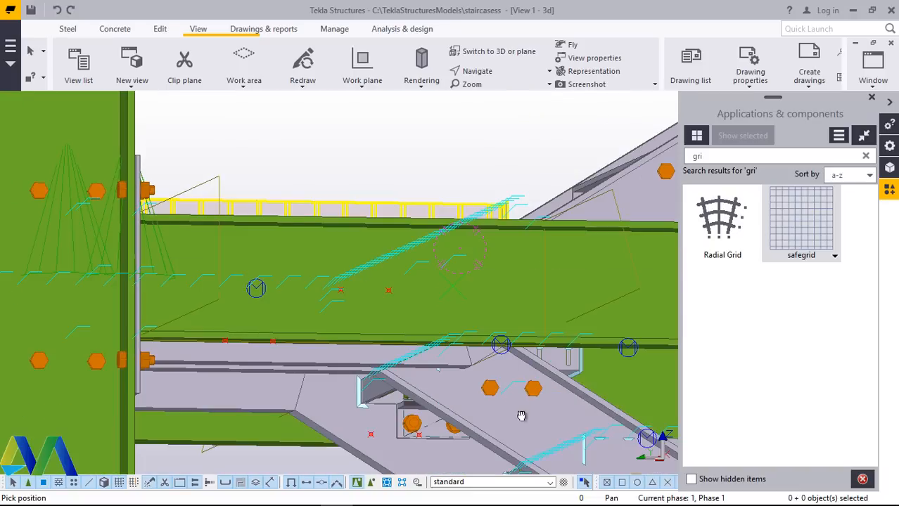
{"action": "left_click_drag", "start_coordinate": [521, 416], "coordinate": [545, 422]}
{"action": "scroll", "coordinate": [388, 343], "scroll_direction": "down", "scroll_amount": 4}
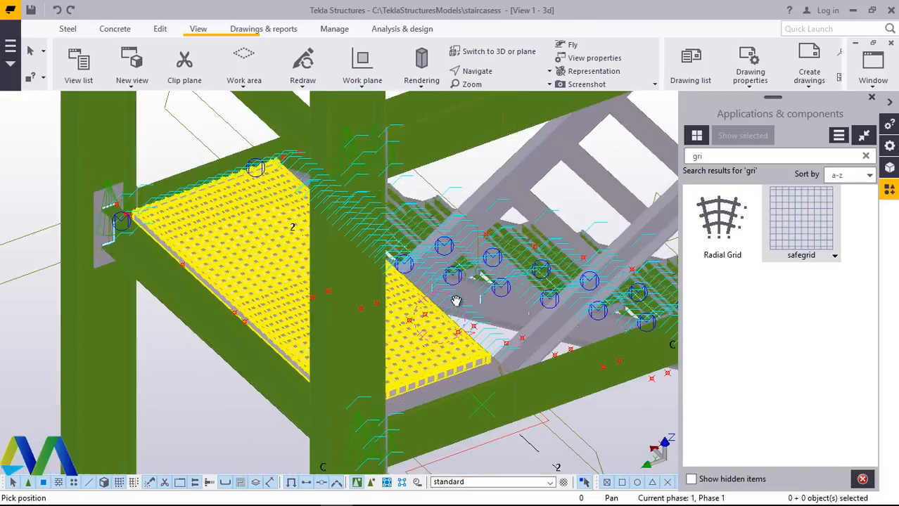
{"action": "left_click_drag", "start_coordinate": [456, 301], "coordinate": [590, 253]}
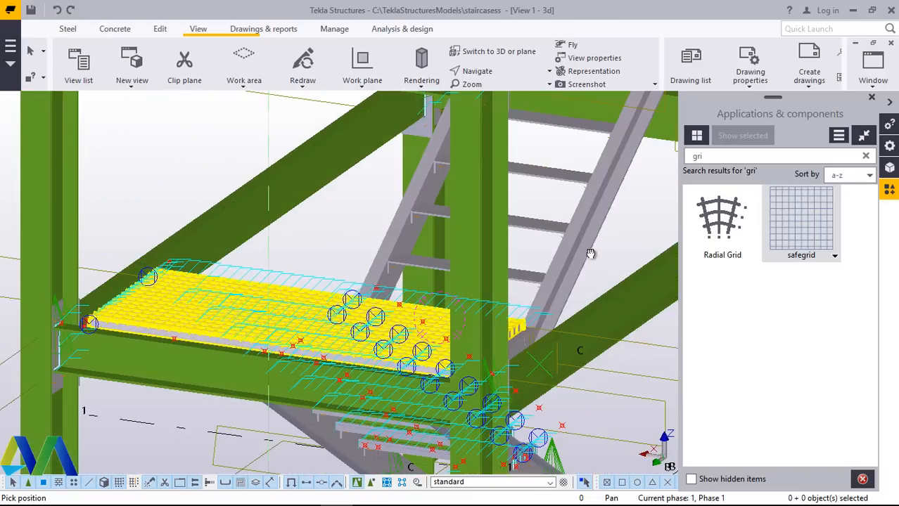
{"action": "middle_click_drag", "start_coordinate": [590, 253], "coordinate": [458, 259], "text": "ctrl"}
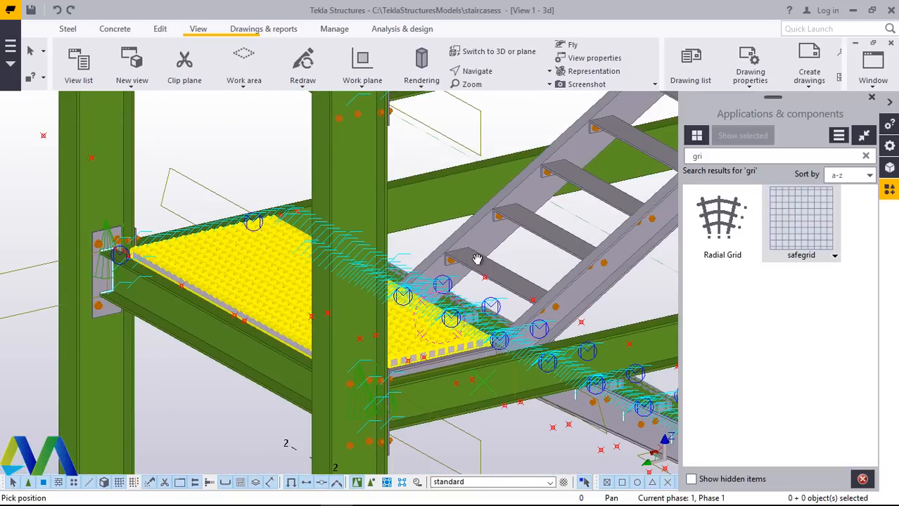
{"action": "scroll", "coordinate": [476, 260], "scroll_direction": "up", "scroll_amount": 5}
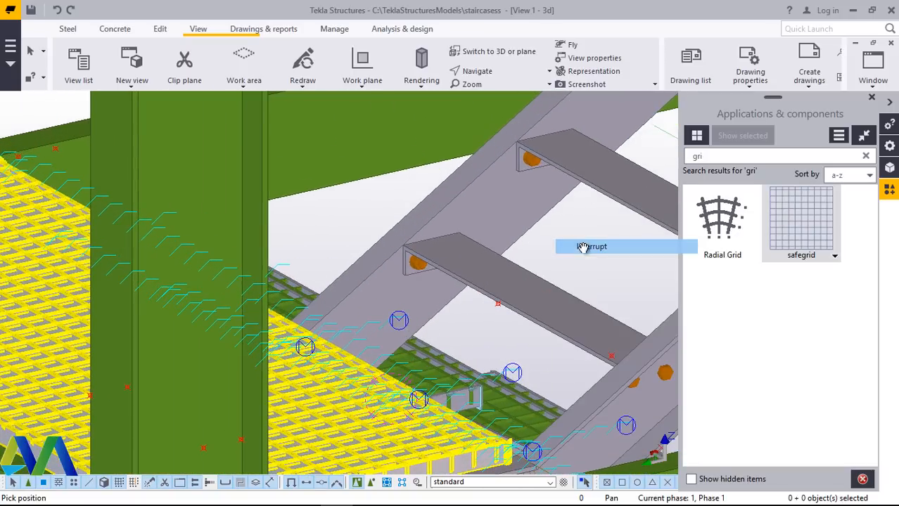
{"action": "scroll", "coordinate": [331, 317], "scroll_direction": "down", "scroll_amount": 5}
{"action": "scroll", "coordinate": [335, 310], "scroll_direction": "down", "scroll_amount": 2}
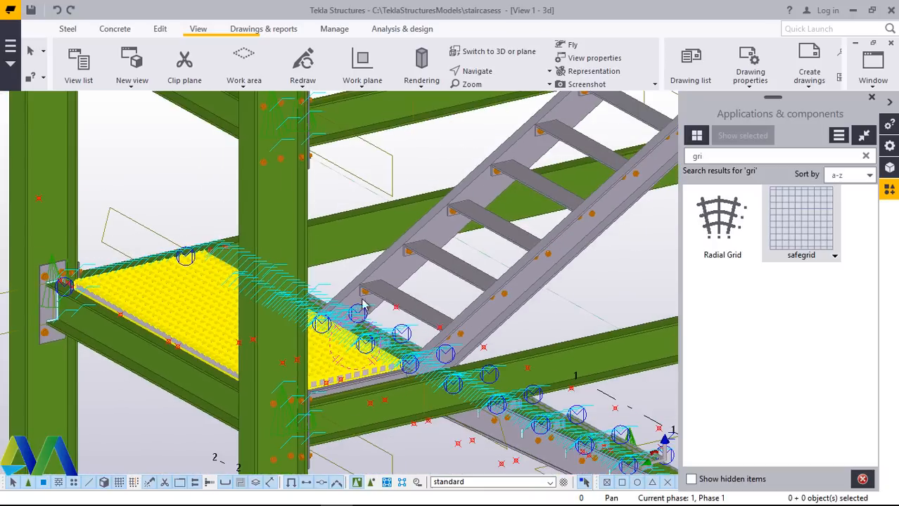
{"action": "left_click", "coordinate": [457, 272]}
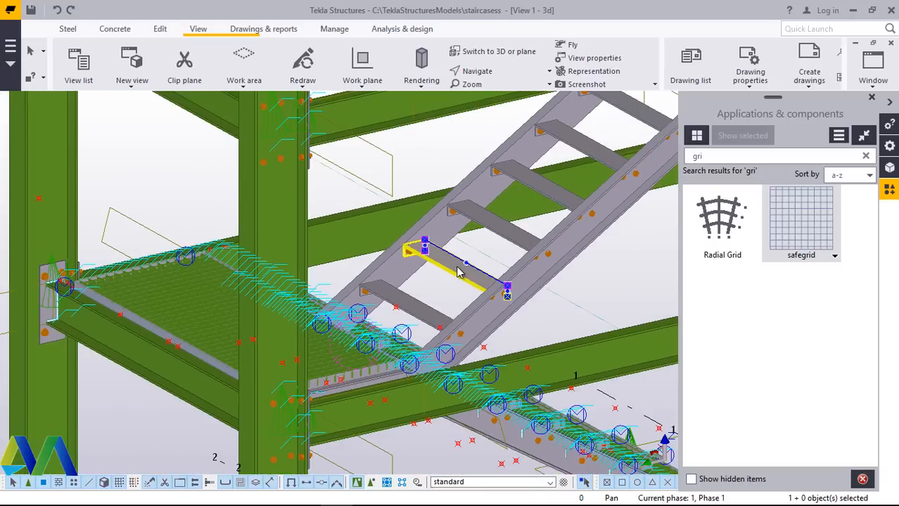
{"action": "scroll", "coordinate": [384, 315], "scroll_direction": "down", "scroll_amount": 5}
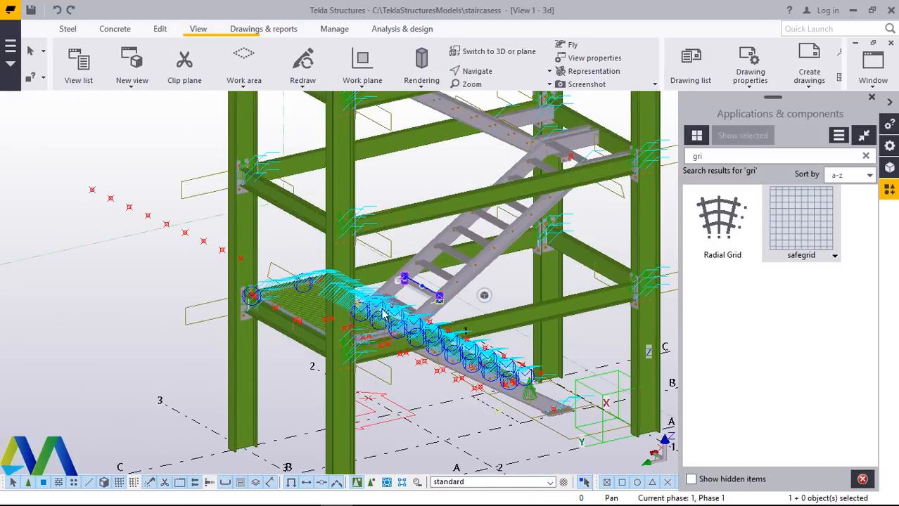
{"action": "scroll", "coordinate": [460, 274], "scroll_direction": "up", "scroll_amount": 1}
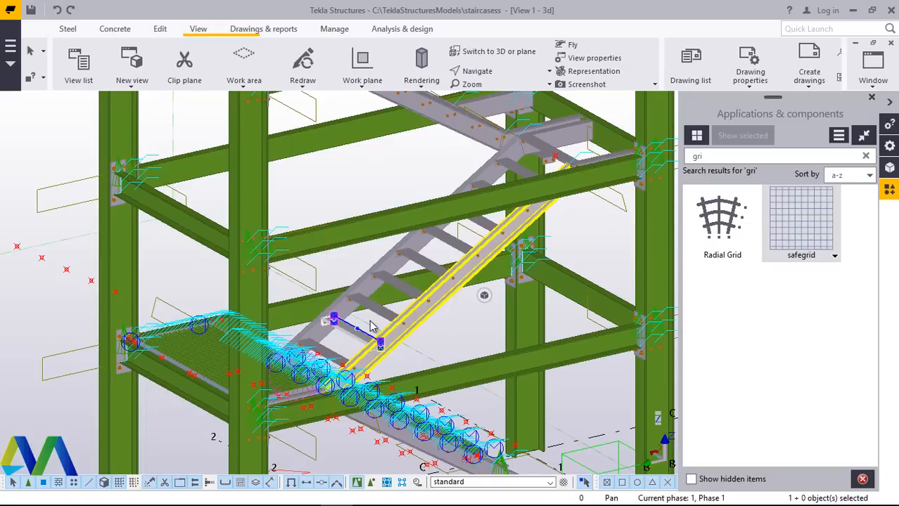
{"action": "scroll", "coordinate": [372, 327], "scroll_direction": "up", "scroll_amount": 2}
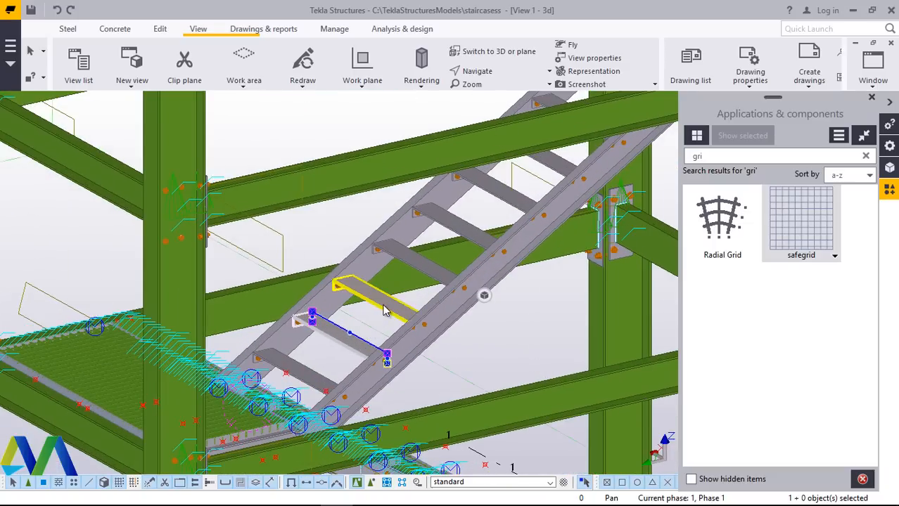
{"action": "left_click", "coordinate": [411, 294], "text": "shift"}
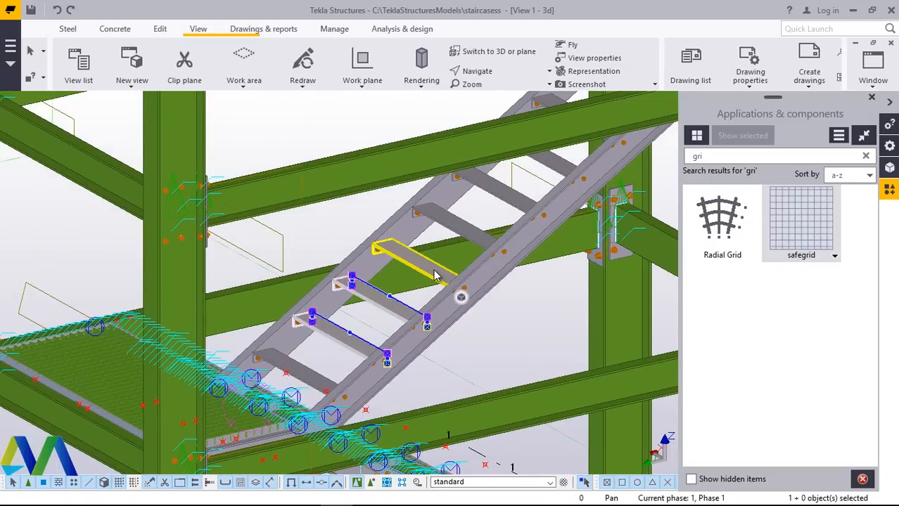
{"action": "left_click", "coordinate": [439, 269], "text": "shift"}
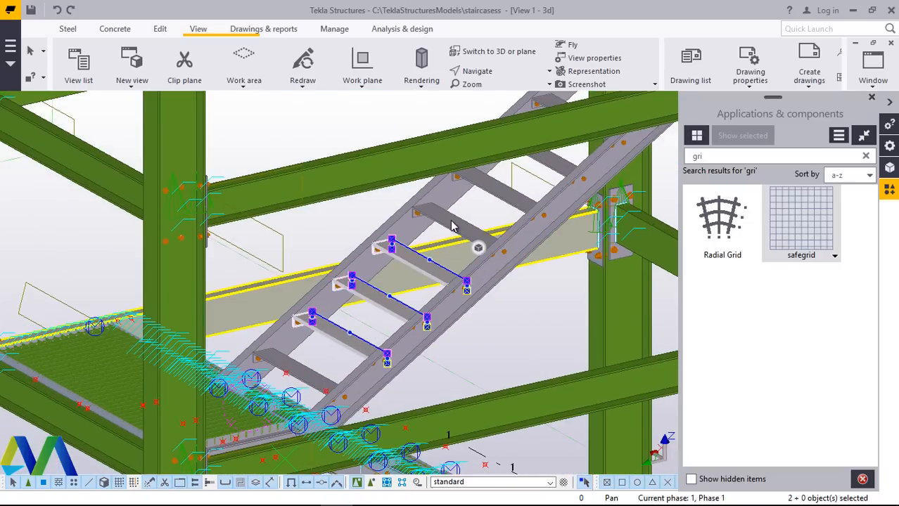
{"action": "left_click", "coordinate": [457, 223], "text": "shift"}
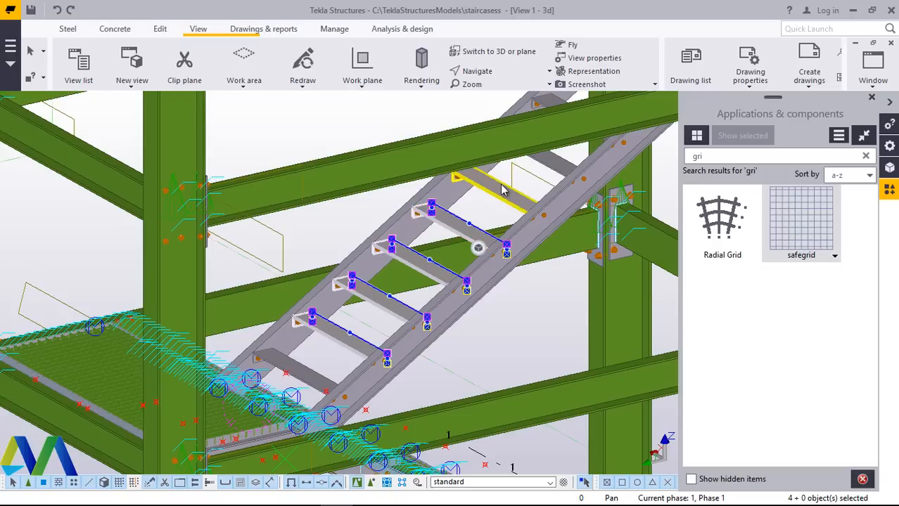
{"action": "left_click", "coordinate": [554, 169], "text": "shift"}
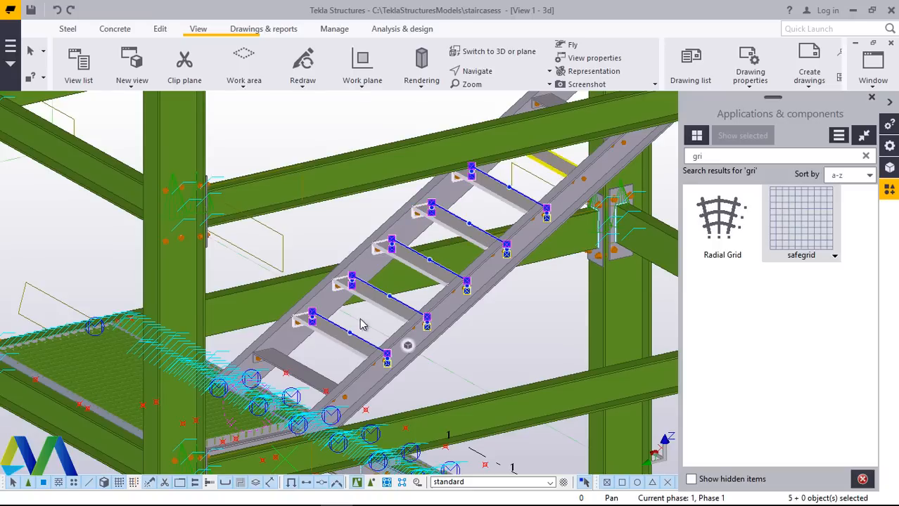
{"action": "scroll", "coordinate": [514, 153], "scroll_direction": "down", "scroll_amount": 5}
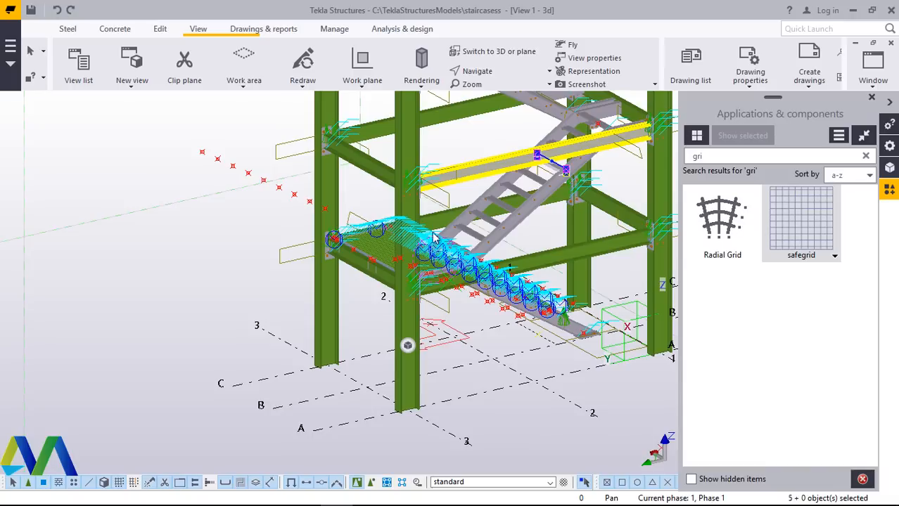
{"action": "scroll", "coordinate": [510, 149], "scroll_direction": "up", "scroll_amount": 3}
{"action": "left_click", "coordinate": [585, 178]}
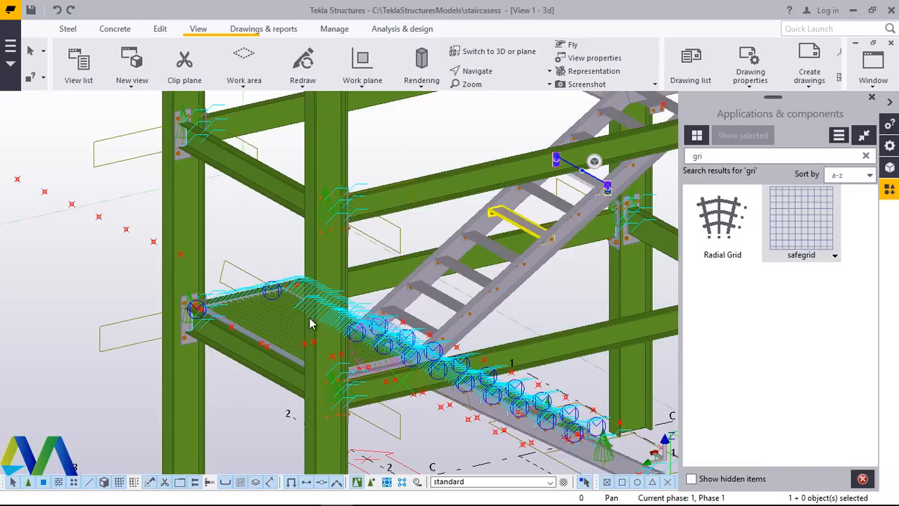
{"action": "scroll", "coordinate": [312, 324], "scroll_direction": "down", "scroll_amount": 2}
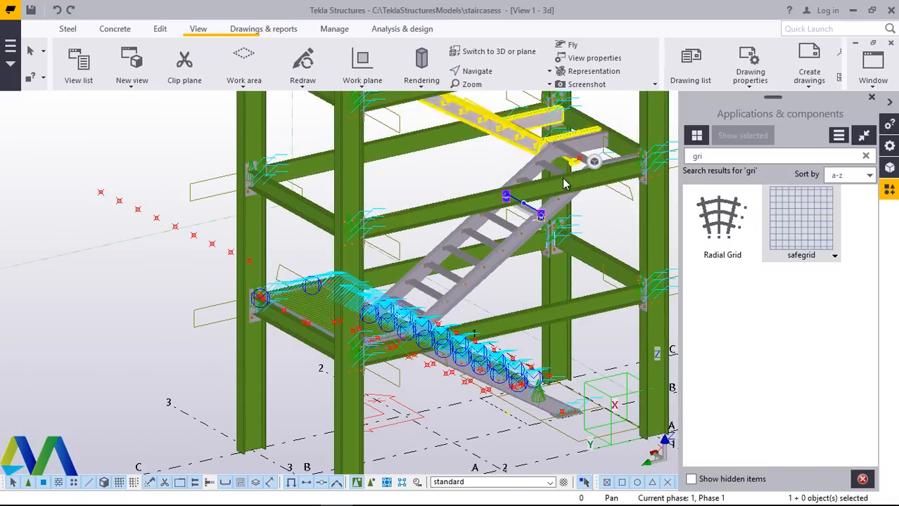
{"action": "scroll", "coordinate": [564, 184], "scroll_direction": "up", "scroll_amount": 1}
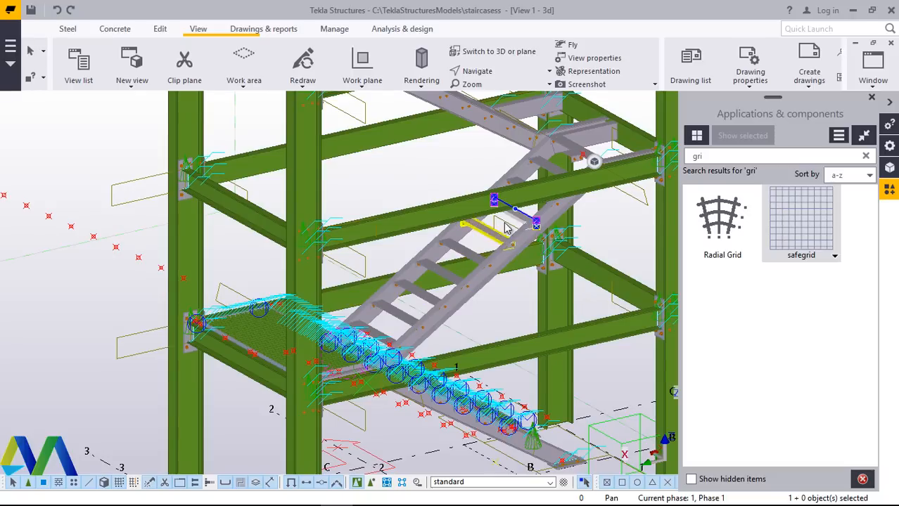
Delete the run of seven plate treads between the upper flight's inclined stringers, leaving its lowest tread in place.
{"action": "left_click", "coordinate": [549, 166]}
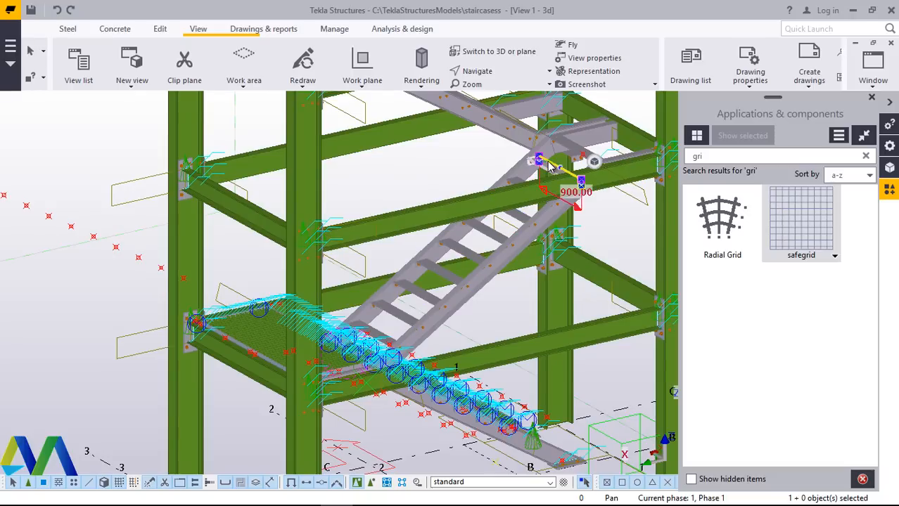
{"action": "left_click", "coordinate": [518, 221], "text": "ctrl"}
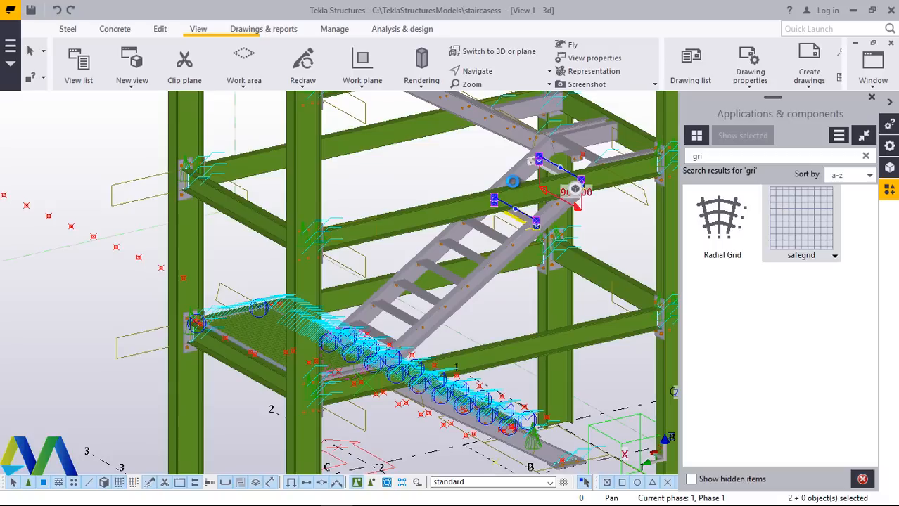
{"action": "left_click", "coordinate": [478, 243], "text": "ctrl"}
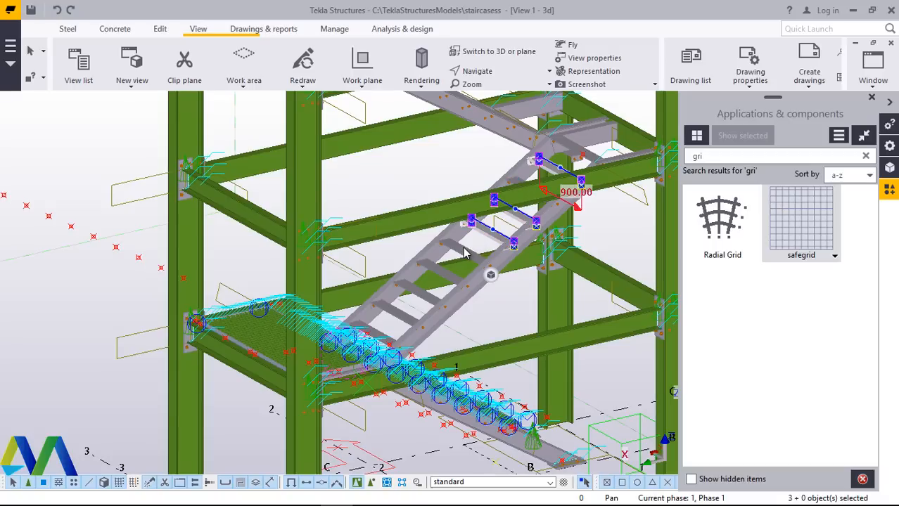
{"action": "left_click", "coordinate": [464, 255], "text": "ctrl"}
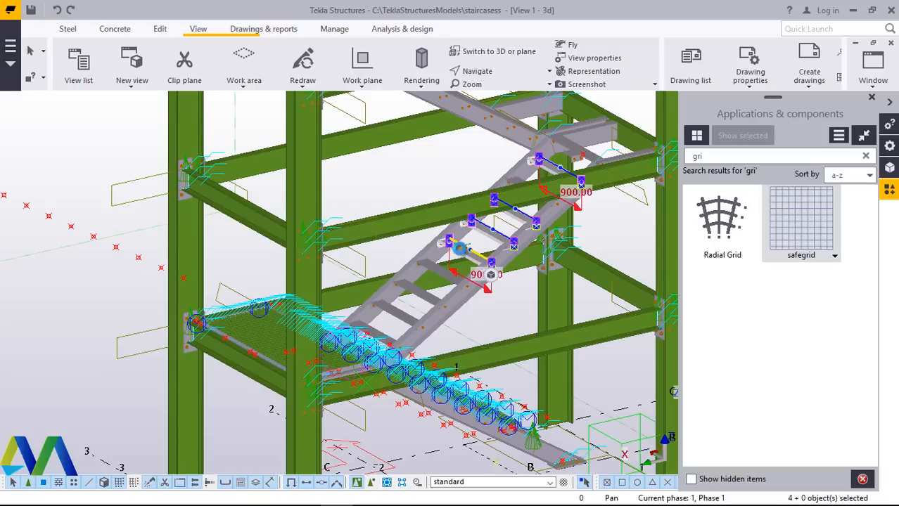
{"action": "left_click", "coordinate": [426, 283], "text": "ctrl"}
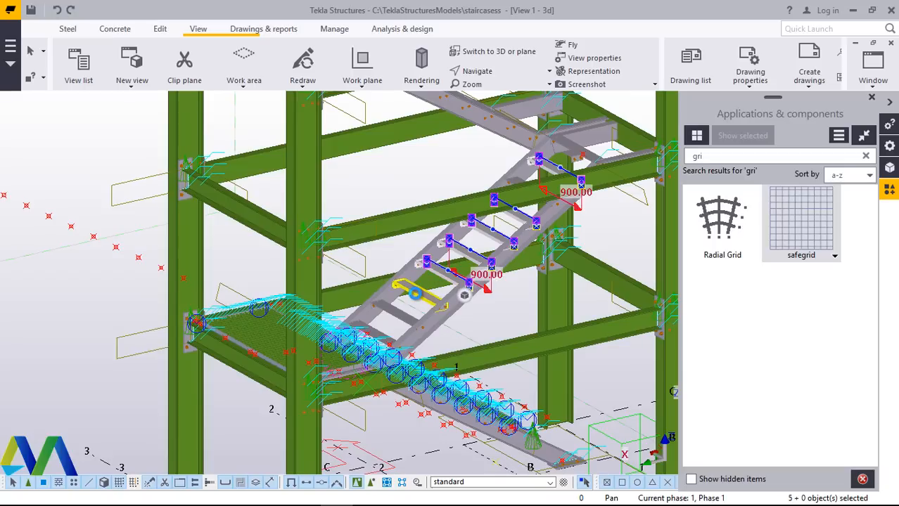
{"action": "mouse_move", "coordinate": [399, 315]}
{"action": "left_mouse_down"}
{"action": "mouse_move", "coordinate": [381, 330]}
{"action": "mouse_move", "coordinate": [391, 331]}
{"action": "left_mouse_up"}
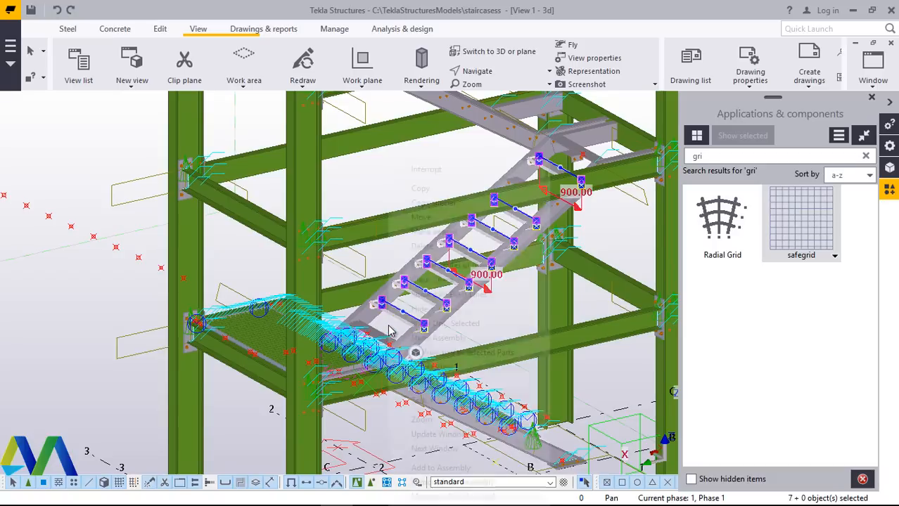
{"action": "right_click", "coordinate": [391, 330]}
{"action": "left_click", "coordinate": [444, 248]}
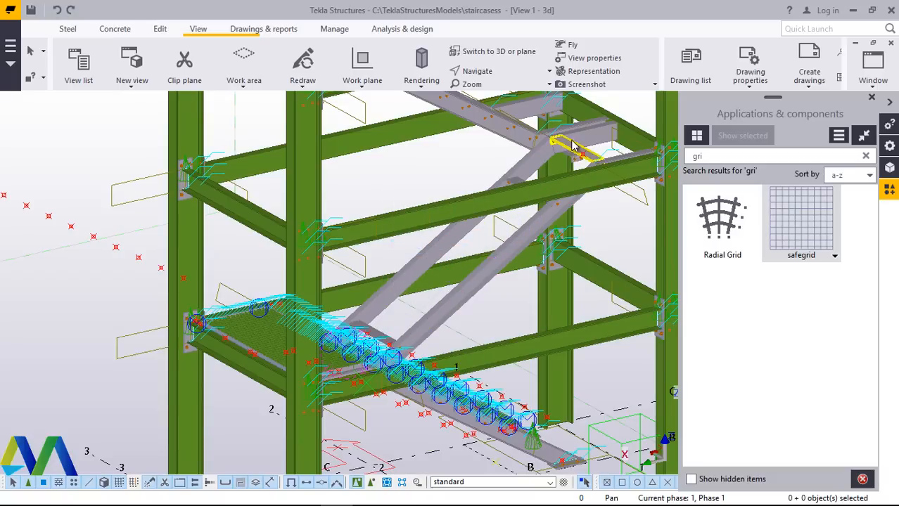
Delete the upper-flight tread partly hidden behind the green floor beam near the top of the flight.
{"action": "scroll", "coordinate": [469, 243], "scroll_direction": "up", "scroll_amount": 10}
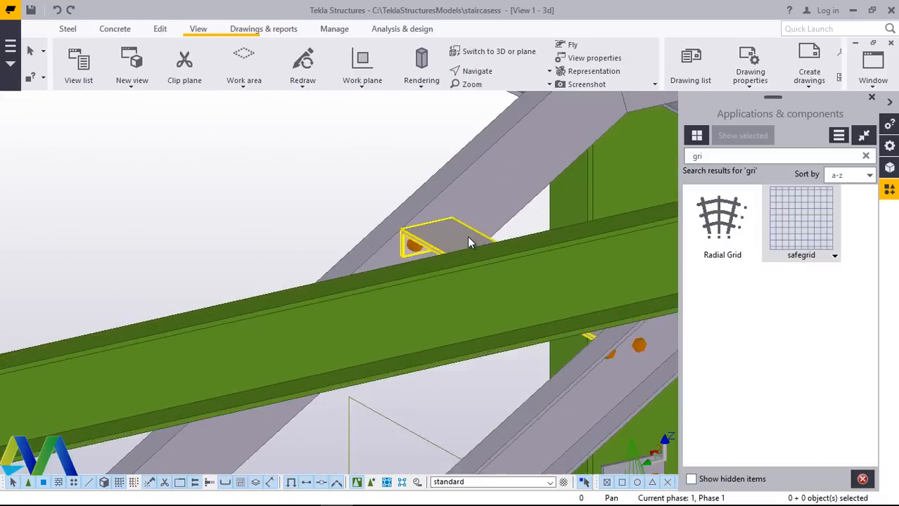
{"action": "scroll", "coordinate": [468, 239], "scroll_direction": "up", "scroll_amount": 1}
{"action": "left_click", "coordinate": [460, 238]}
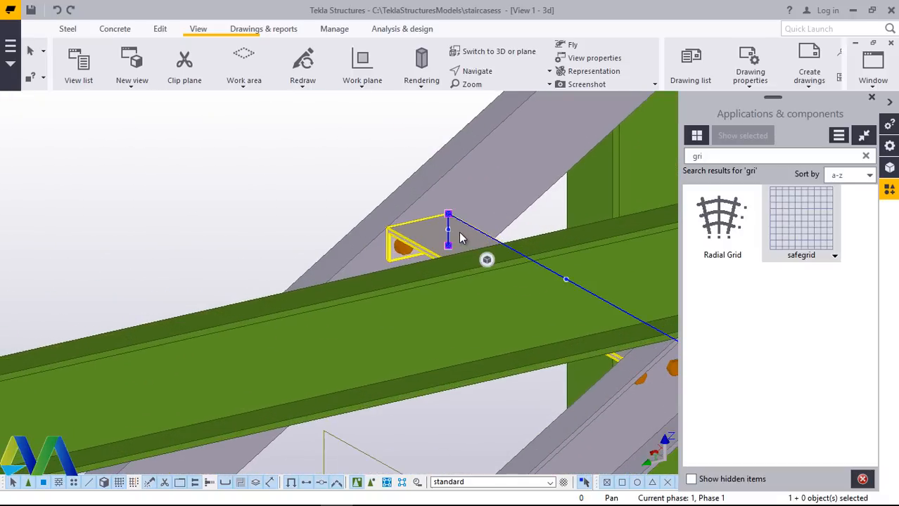
{"action": "right_click", "coordinate": [460, 238]}
{"action": "left_click", "coordinate": [497, 284]}
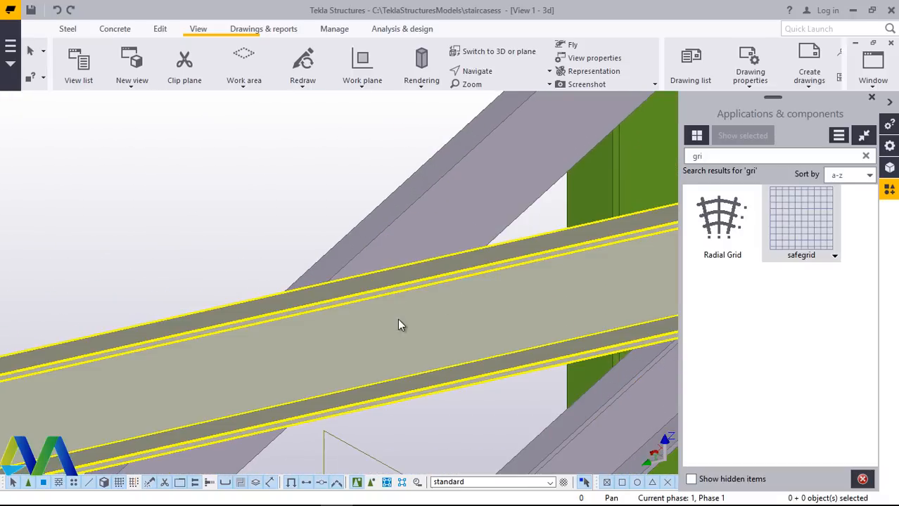
Delete the topmost tread of the upper flight, where the inclined stringers meet the horizontal landing channels.
{"action": "scroll", "coordinate": [405, 299], "scroll_direction": "down", "scroll_amount": 6}
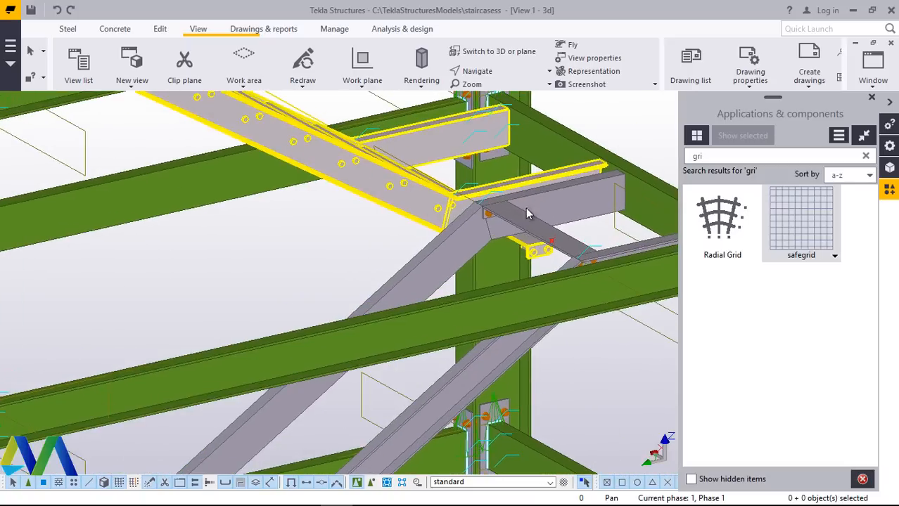
{"action": "left_click", "coordinate": [517, 231]}
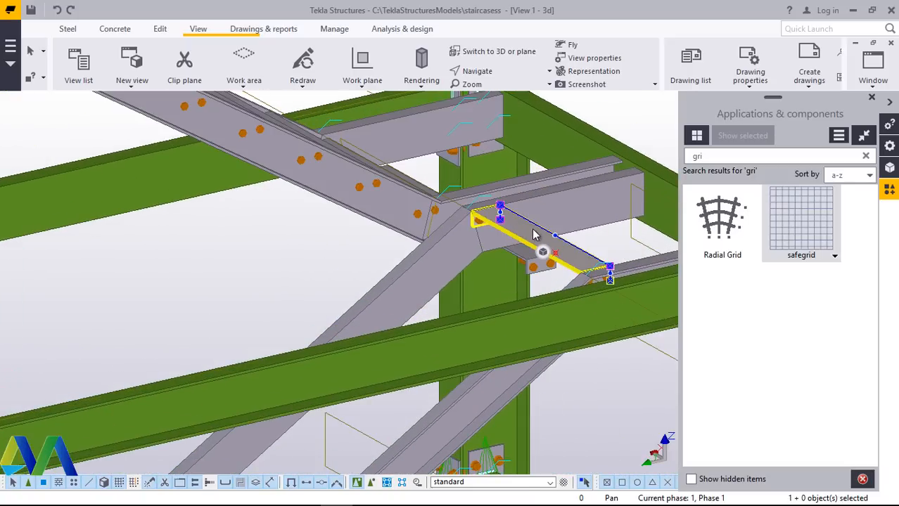
{"action": "right_click", "coordinate": [537, 235]}
{"action": "left_click", "coordinate": [552, 287]}
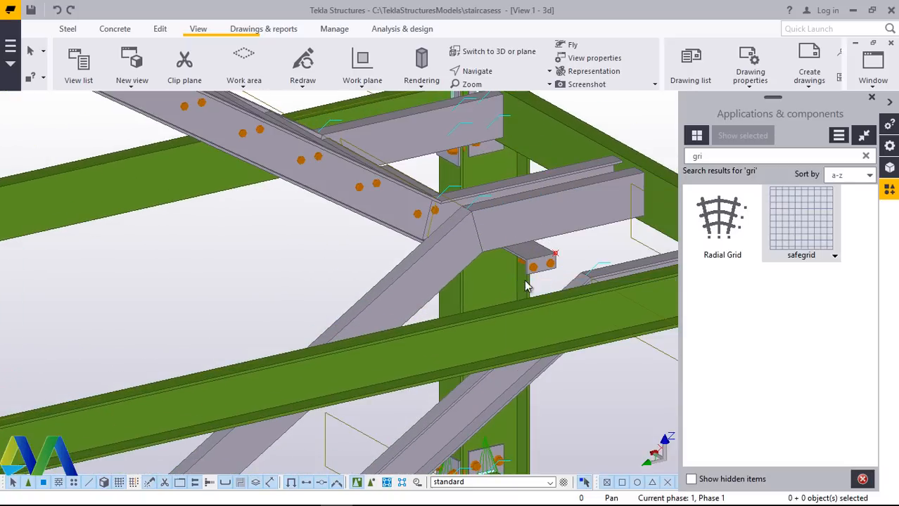
Examine the remaining tread at the foot of the upper flight and the lower flight's grating treads from the opposite side, then end the view rotation.
{"action": "scroll", "coordinate": [456, 216], "scroll_direction": "down", "scroll_amount": 5}
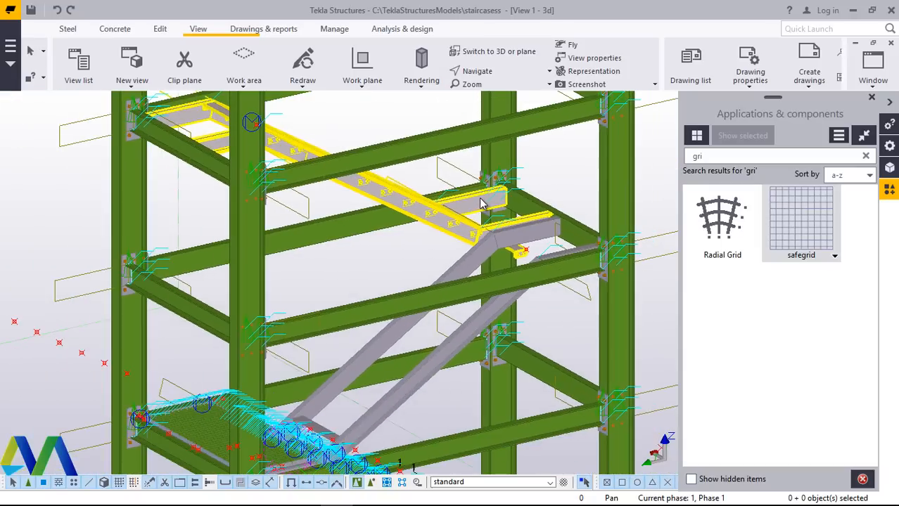
{"action": "scroll", "coordinate": [381, 362], "scroll_direction": "up", "scroll_amount": 5}
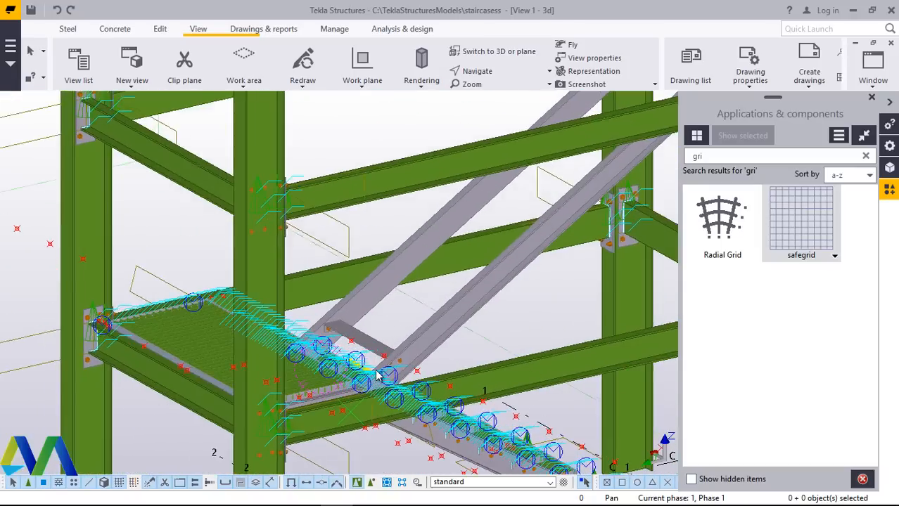
{"action": "scroll", "coordinate": [381, 362], "scroll_direction": "up", "scroll_amount": 3}
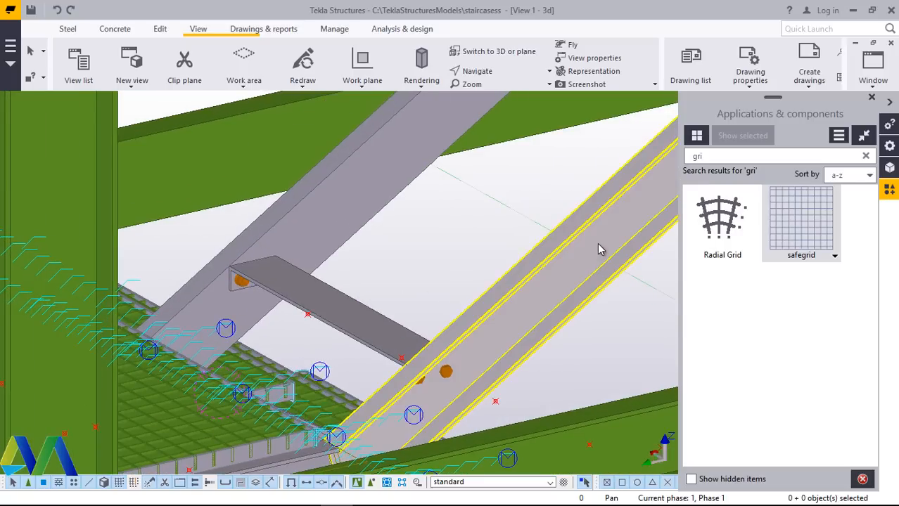
{"action": "scroll", "coordinate": [365, 284], "scroll_direction": "down", "scroll_amount": 5}
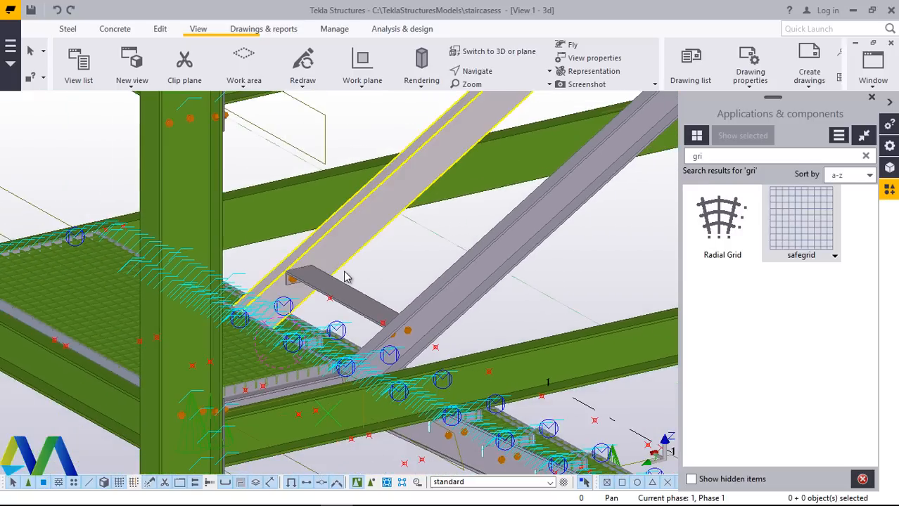
{"action": "scroll", "coordinate": [345, 277], "scroll_direction": "down", "scroll_amount": 3}
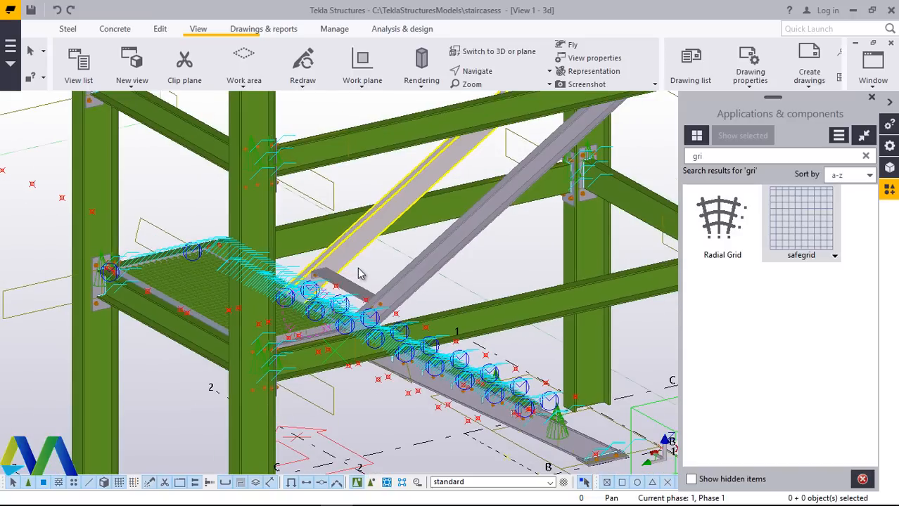
{"action": "left_click", "coordinate": [499, 73]}
{"action": "left_click", "coordinate": [485, 90]}
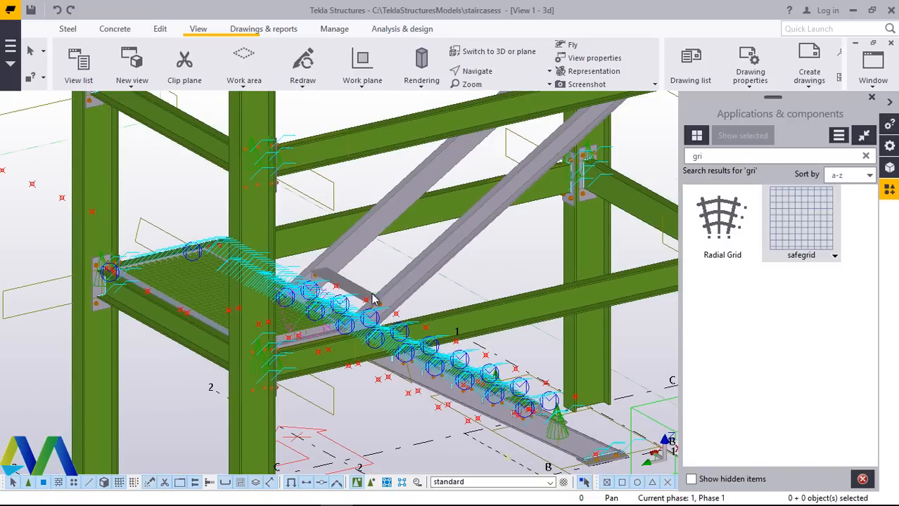
{"action": "left_click_drag", "start_coordinate": [373, 298], "coordinate": [325, 242]}
{"action": "scroll", "coordinate": [363, 291], "scroll_direction": "down", "scroll_amount": 6}
{"action": "scroll", "coordinate": [534, 426], "scroll_direction": "up", "scroll_amount": 8}
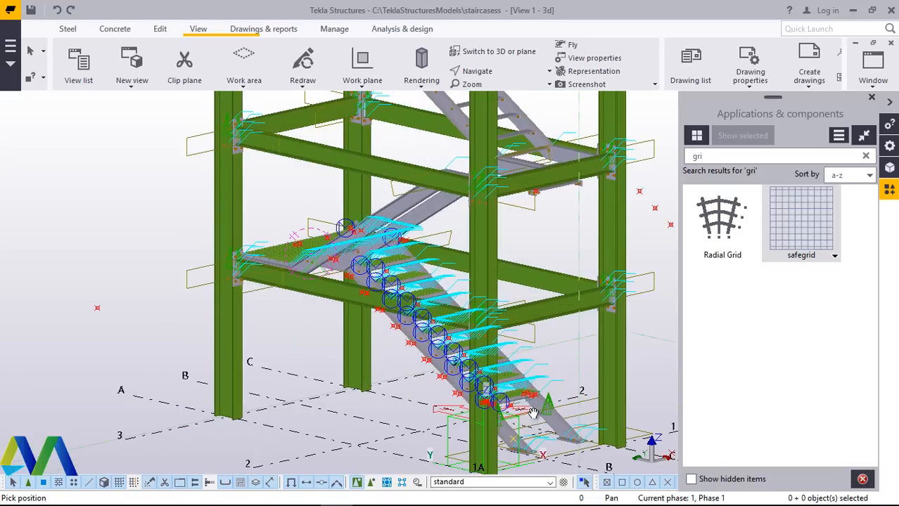
{"action": "scroll", "coordinate": [546, 350], "scroll_direction": "up", "scroll_amount": 4}
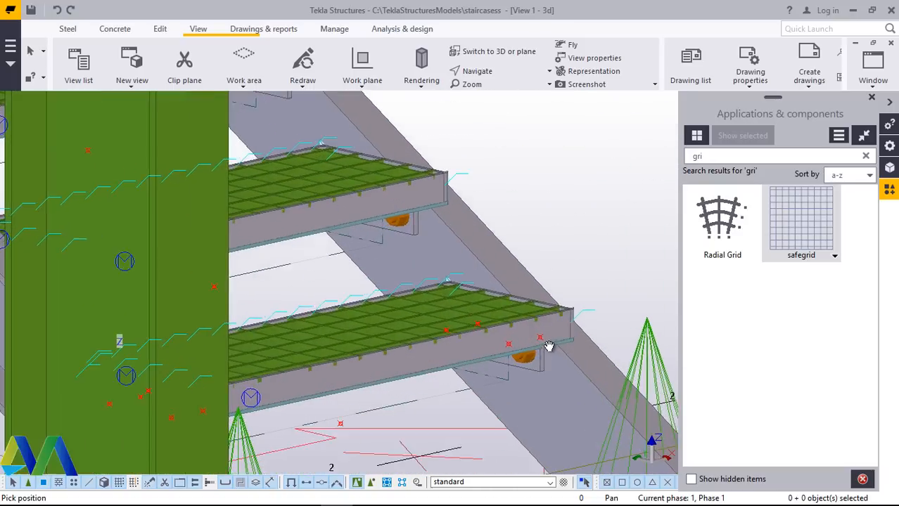
{"action": "right_click", "coordinate": [576, 176]}
{"action": "left_click", "coordinate": [594, 178]}
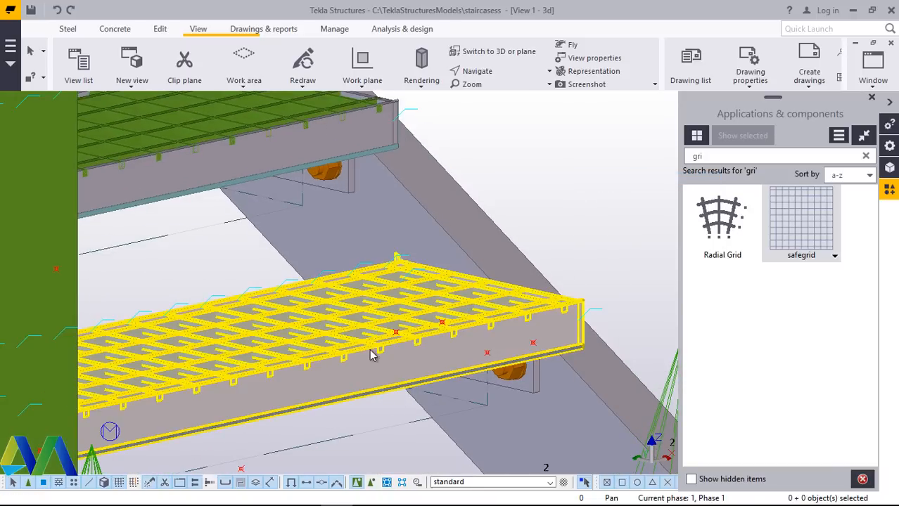
Copy the lower flight's bottom safegrid onto the upper flight's lowest tread, using the lower corners of the tread angles as origin and destination.
{"action": "left_click", "coordinate": [365, 358]}
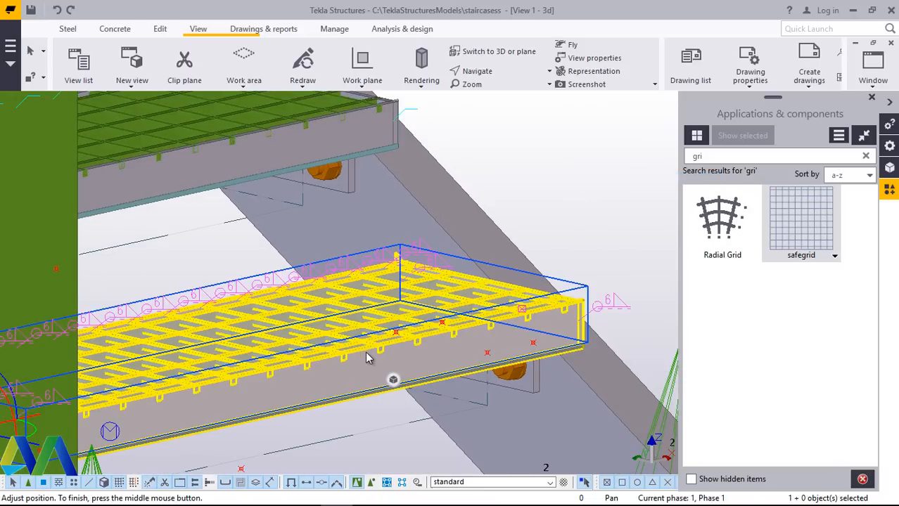
{"action": "right_click", "coordinate": [365, 358]}
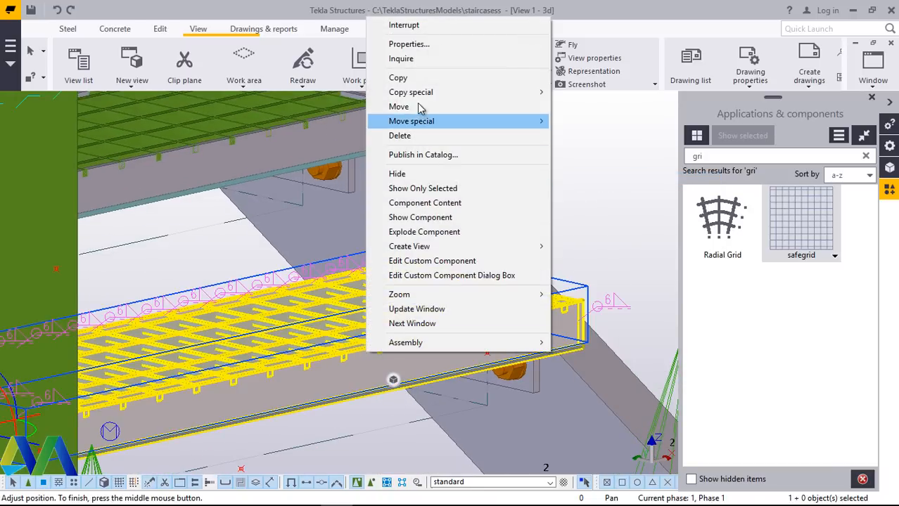
{"action": "left_click", "coordinate": [398, 78]}
{"action": "scroll", "coordinate": [523, 324], "scroll_direction": "up", "scroll_amount": 3}
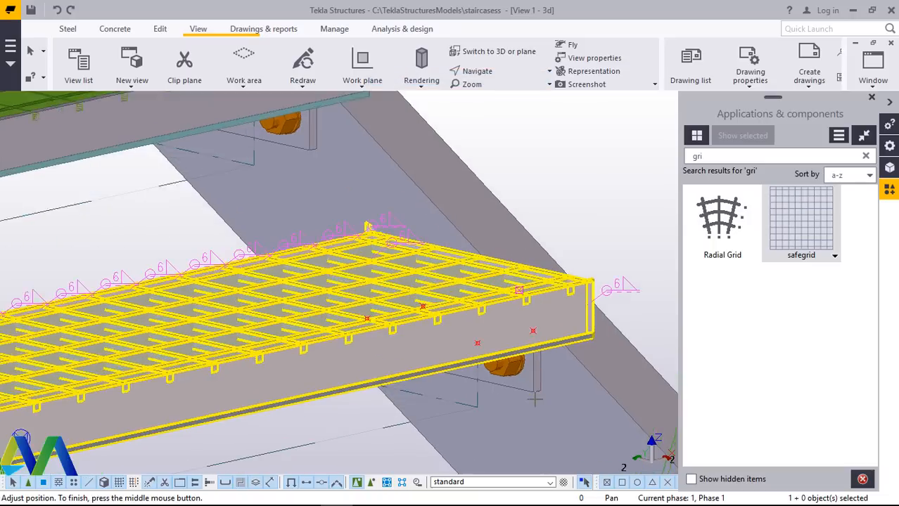
{"action": "scroll", "coordinate": [534, 399], "scroll_direction": "up", "scroll_amount": 3}
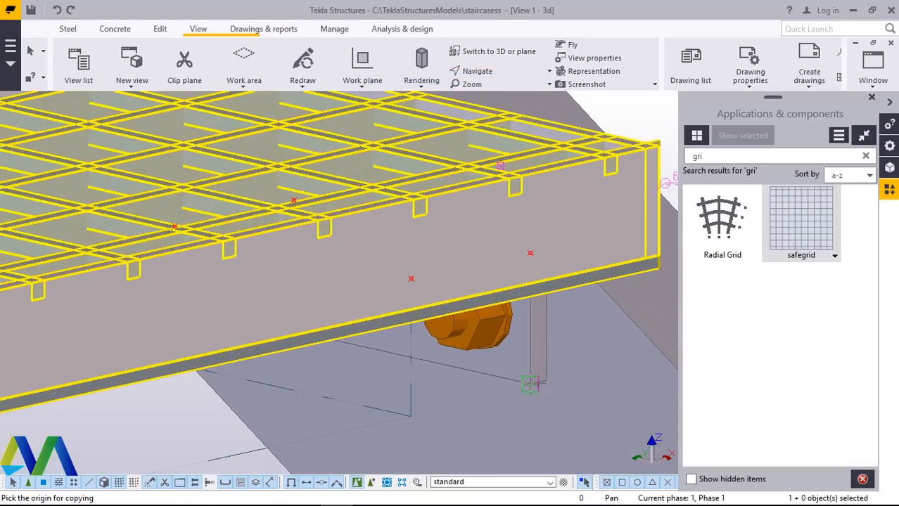
{"action": "scroll", "coordinate": [526, 283], "scroll_direction": "down", "scroll_amount": 2}
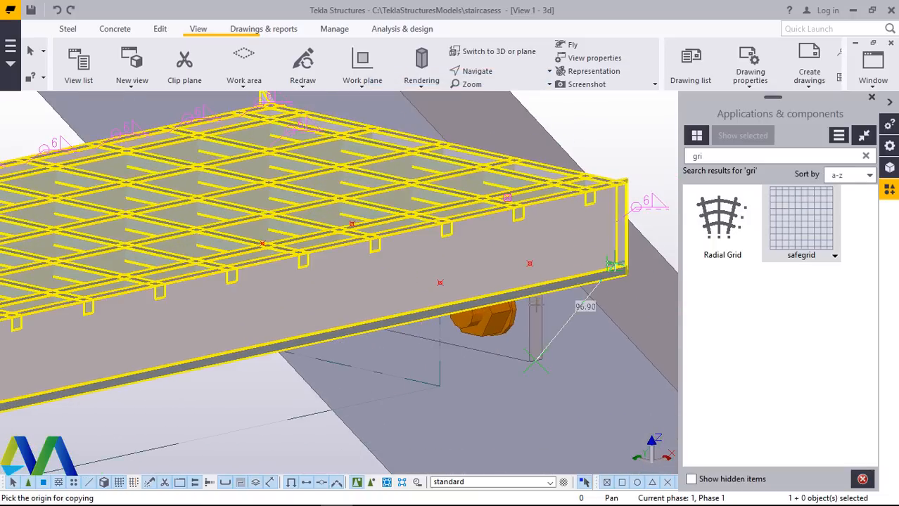
{"action": "left_click", "coordinate": [529, 281]}
{"action": "scroll", "coordinate": [539, 316], "scroll_direction": "down", "scroll_amount": 5}
{"action": "scroll", "coordinate": [540, 334], "scroll_direction": "down", "scroll_amount": 5}
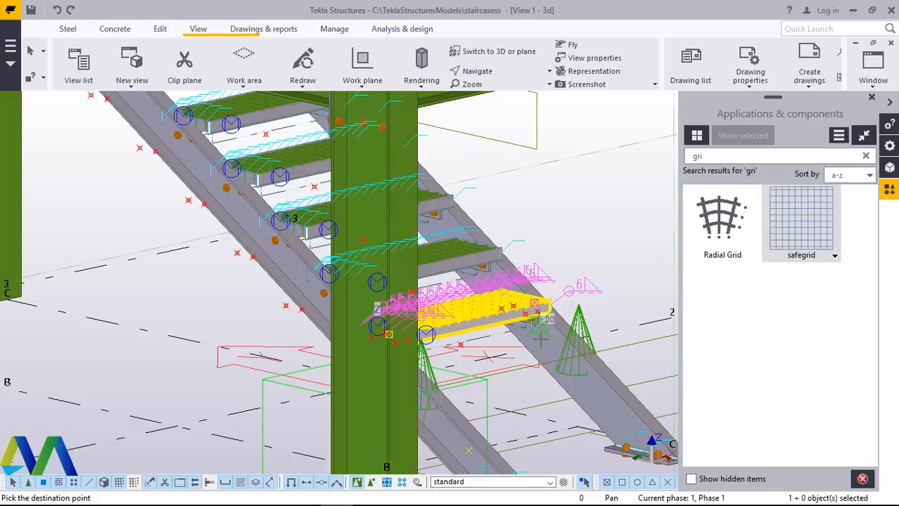
{"action": "scroll", "coordinate": [292, 156], "scroll_direction": "up", "scroll_amount": 6}
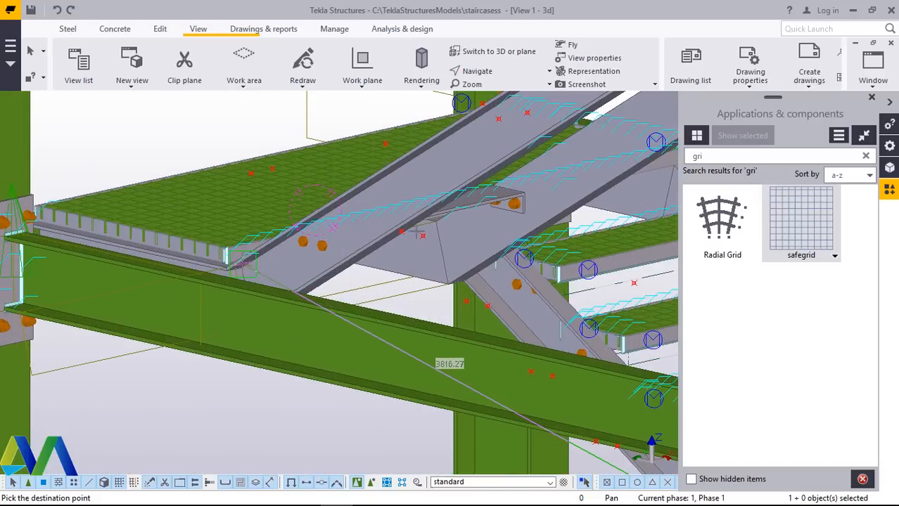
{"action": "scroll", "coordinate": [469, 234], "scroll_direction": "up", "scroll_amount": 4}
{"action": "scroll", "coordinate": [555, 222], "scroll_direction": "up", "scroll_amount": 5}
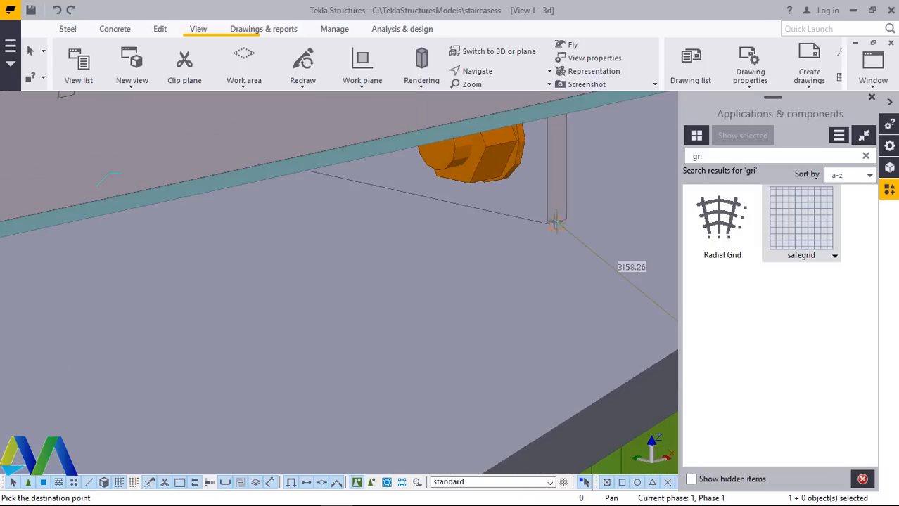
{"action": "scroll", "coordinate": [465, 235], "scroll_direction": "down", "scroll_amount": 8}
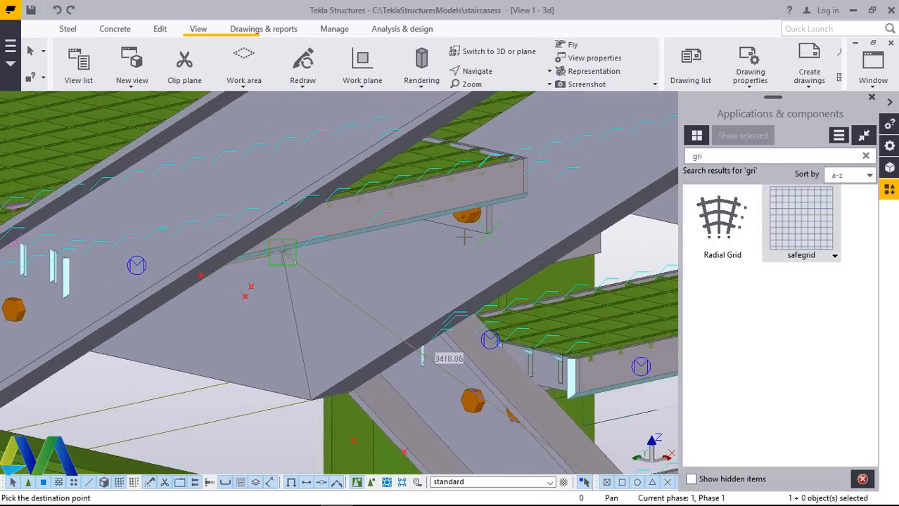
{"action": "scroll", "coordinate": [486, 232], "scroll_direction": "down", "scroll_amount": 6}
{"action": "right_click", "coordinate": [441, 223]}
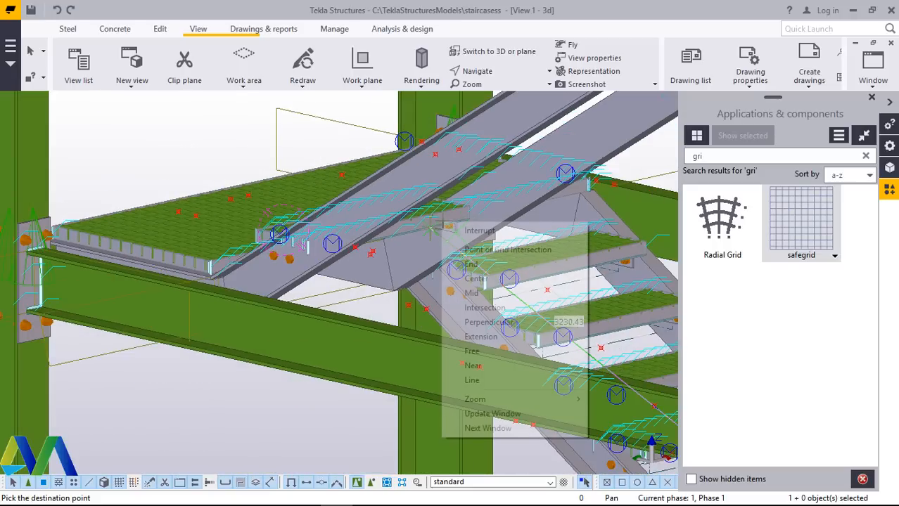
{"action": "left_click", "coordinate": [519, 231]}
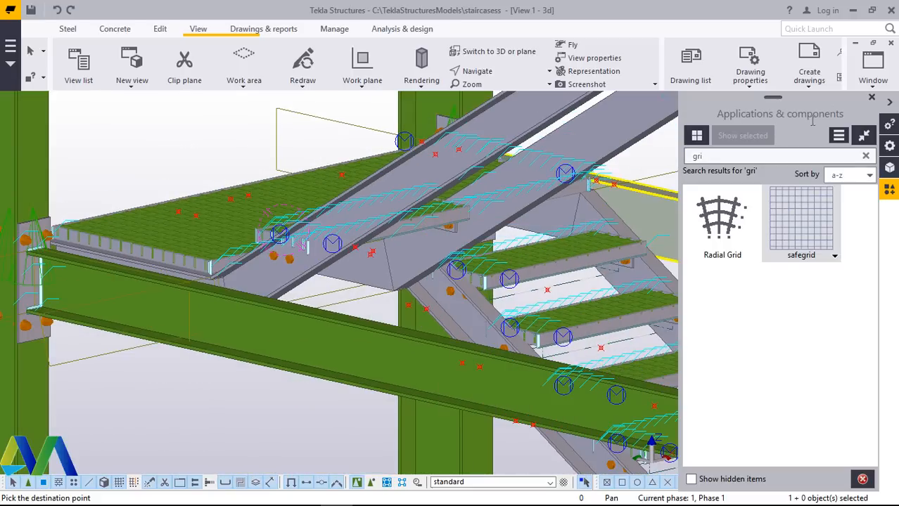
Close the Applications & components panel and examine the safegrid copied onto the upper flight's lowest tread.
{"action": "left_click", "coordinate": [872, 102]}
{"action": "left_click", "coordinate": [477, 71]}
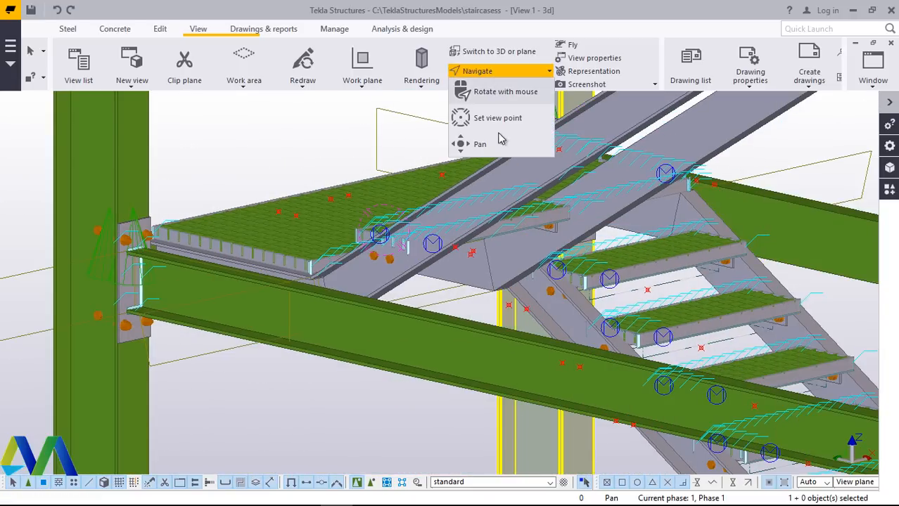
{"action": "left_click", "coordinate": [480, 144]}
{"action": "left_click_drag", "start_coordinate": [450, 243], "coordinate": [603, 254]}
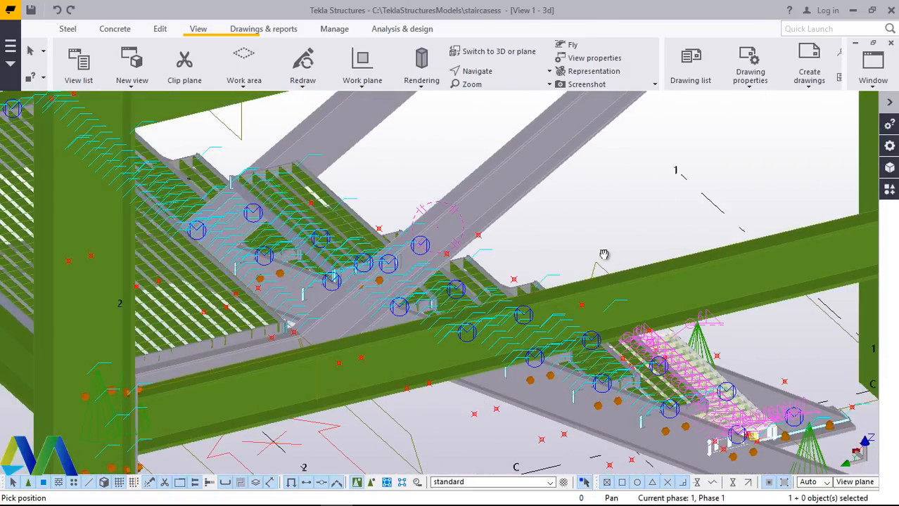
{"action": "scroll", "coordinate": [603, 254], "scroll_direction": "up", "scroll_amount": 5}
{"action": "scroll", "coordinate": [295, 213], "scroll_direction": "up", "scroll_amount": 2}
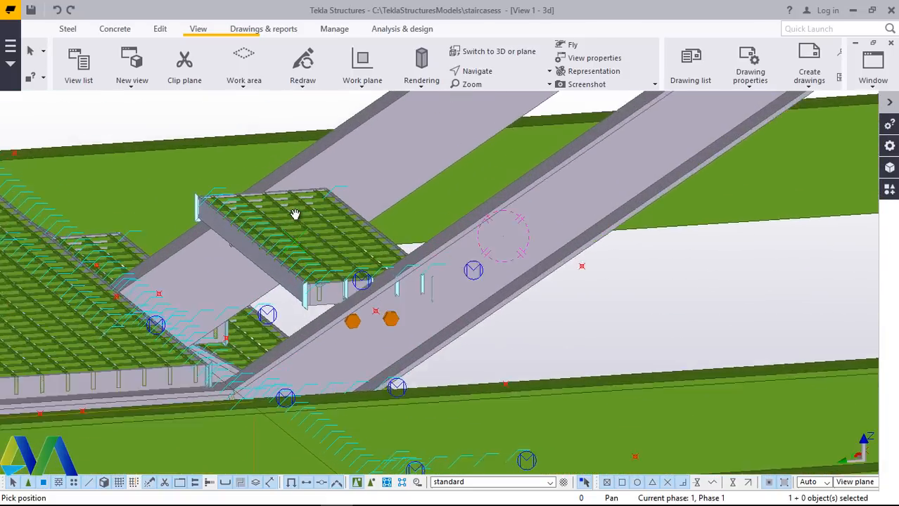
{"action": "scroll", "coordinate": [295, 214], "scroll_direction": "up", "scroll_amount": 3}
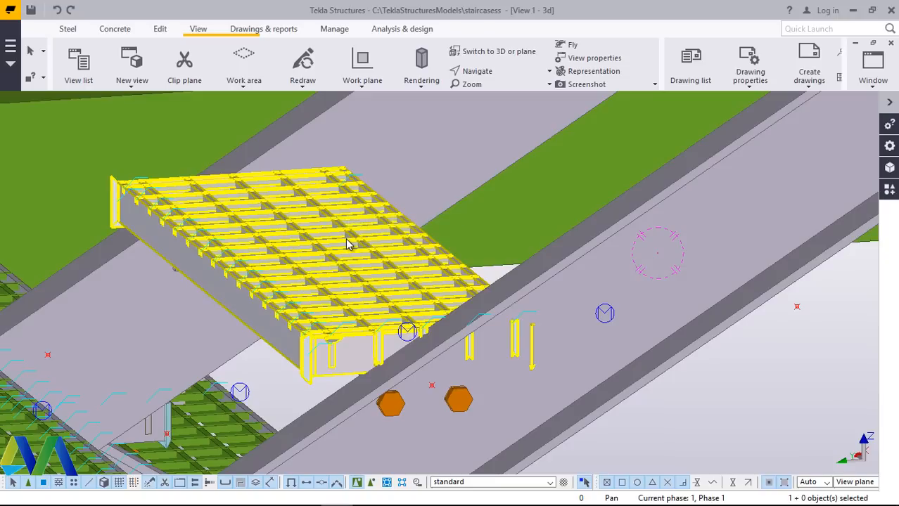
Inspect the upper flight's lowest safegrid tread and its stringers from below and from the opposite side, then end the view rotation.
{"action": "left_click", "coordinate": [352, 247]}
{"action": "key", "text": "ctrl+m"}
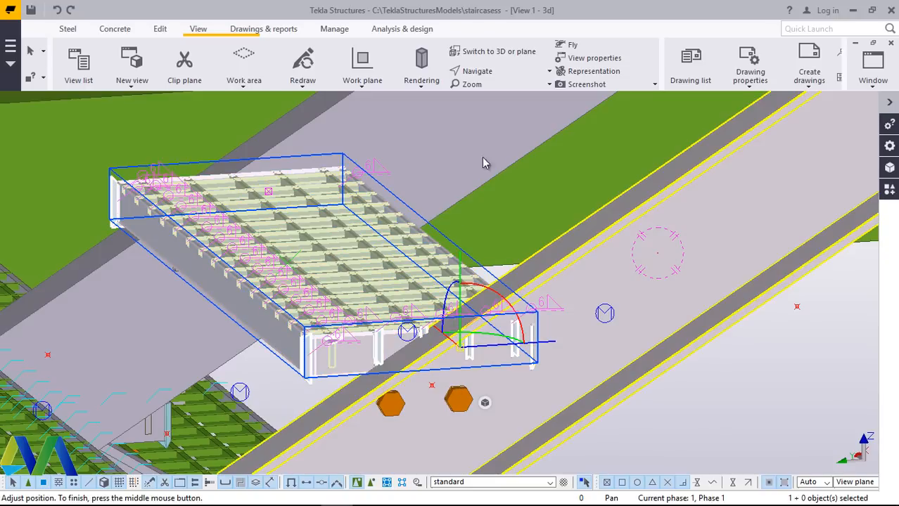
{"action": "left_click", "coordinate": [492, 95]}
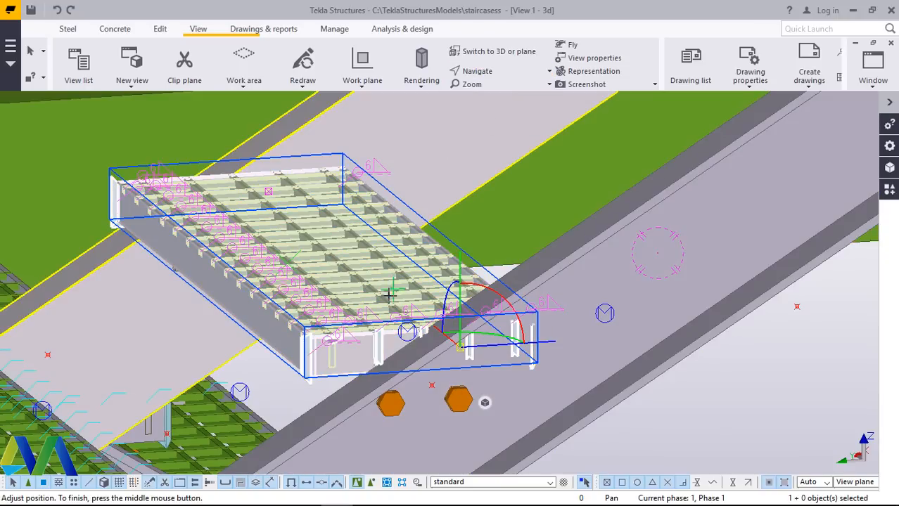
{"action": "middle_click_drag", "start_coordinate": [390, 297], "coordinate": [470, 84], "text": "ctrl"}
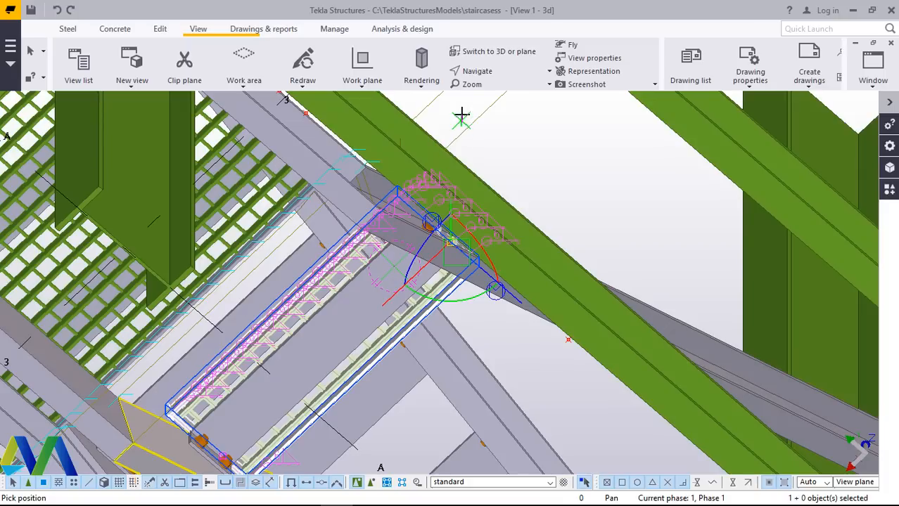
{"action": "left_click", "coordinate": [485, 72]}
{"action": "left_click", "coordinate": [492, 92]}
{"action": "left_click_drag", "start_coordinate": [397, 274], "coordinate": [230, 382]}
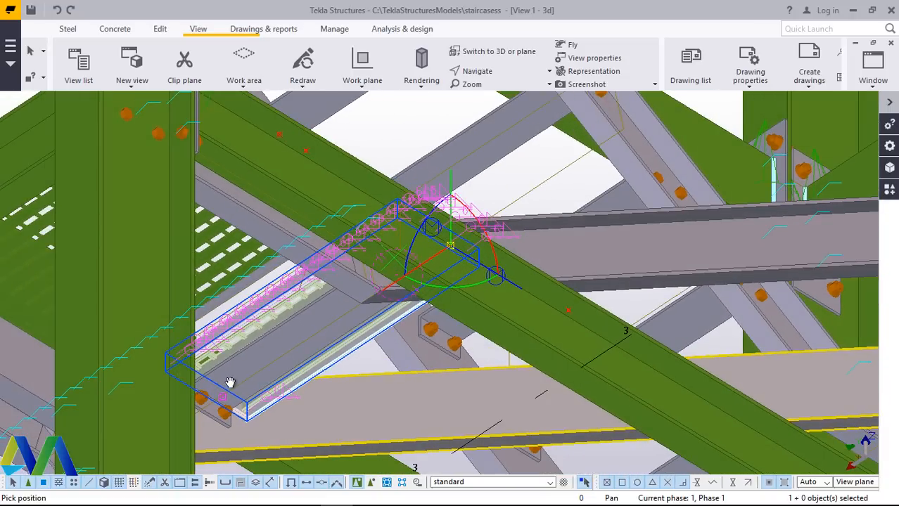
{"action": "left_click_drag", "start_coordinate": [422, 255], "coordinate": [404, 323]}
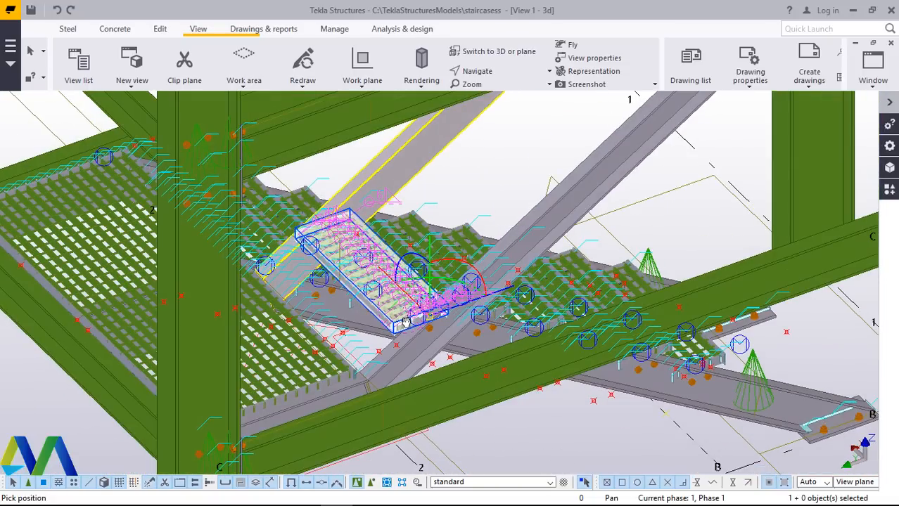
{"action": "scroll", "coordinate": [405, 321], "scroll_direction": "up", "scroll_amount": 5}
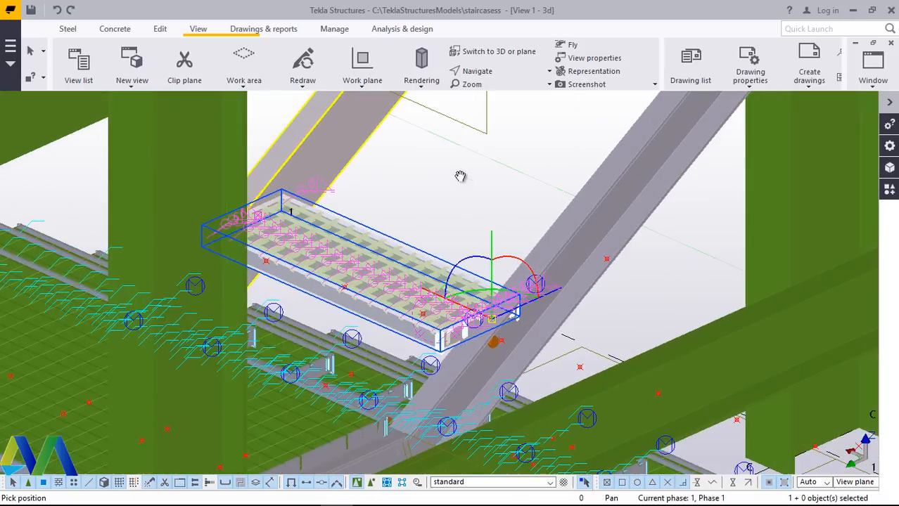
{"action": "right_click", "coordinate": [473, 181]}
{"action": "left_click", "coordinate": [483, 185]}
{"action": "left_click", "coordinate": [444, 197]}
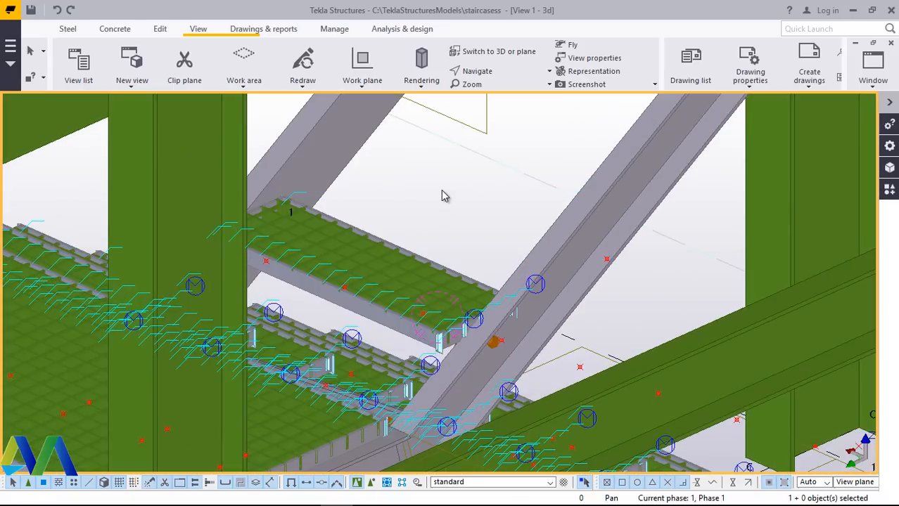
{"action": "left_click", "coordinate": [397, 273]}
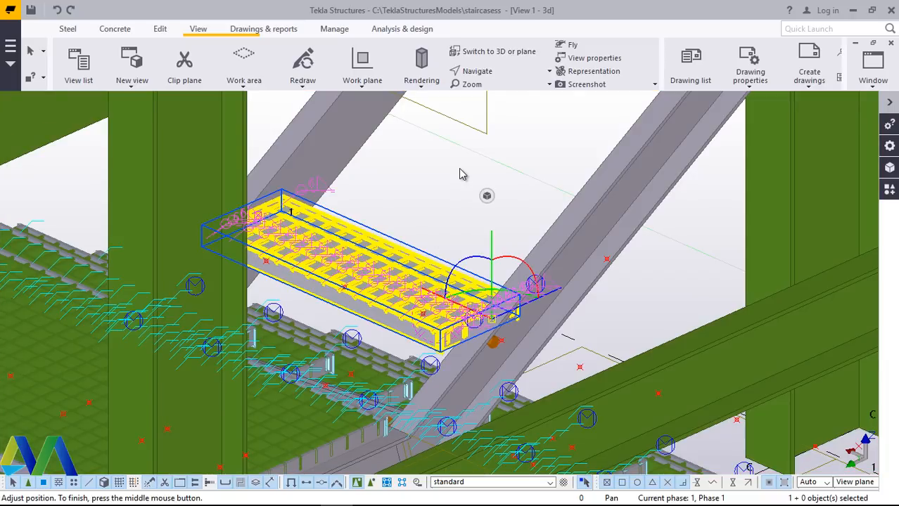
{"action": "right_click", "coordinate": [457, 169]}
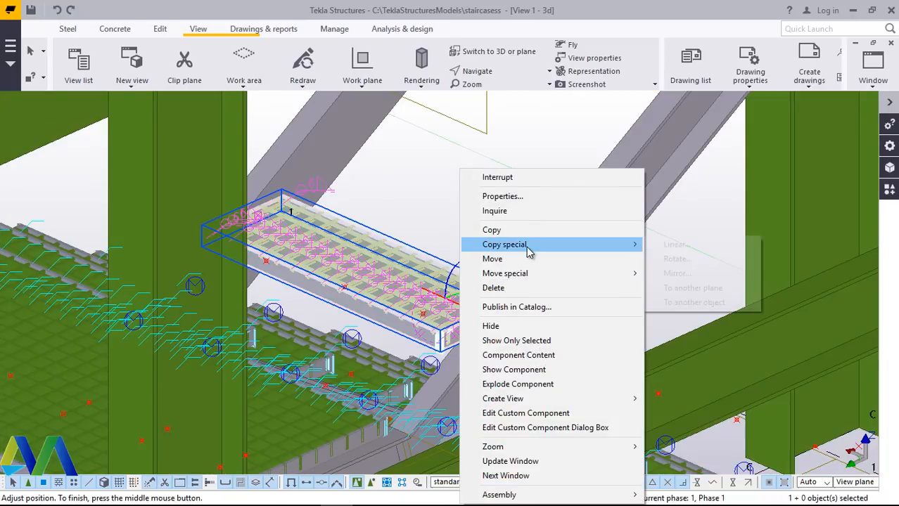
{"action": "mouse_move", "coordinate": [529, 251]}
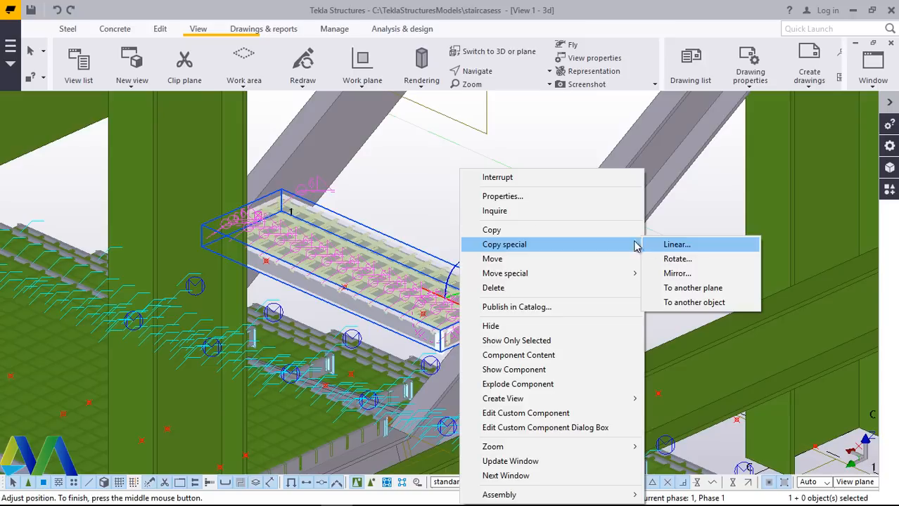
{"action": "left_click", "coordinate": [675, 244]}
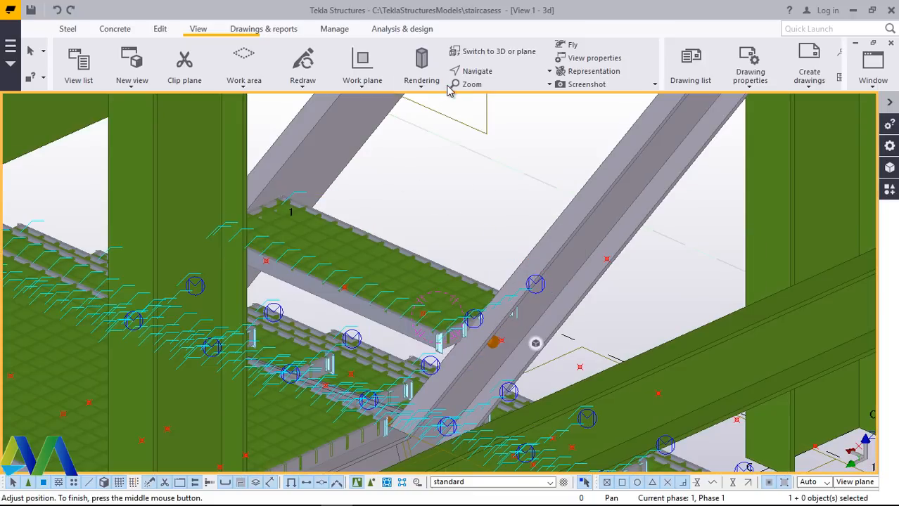
Set the work plane on the upper flight's inclined stringer with the Work plane tool, then end the command.
{"action": "left_click", "coordinate": [365, 87]}
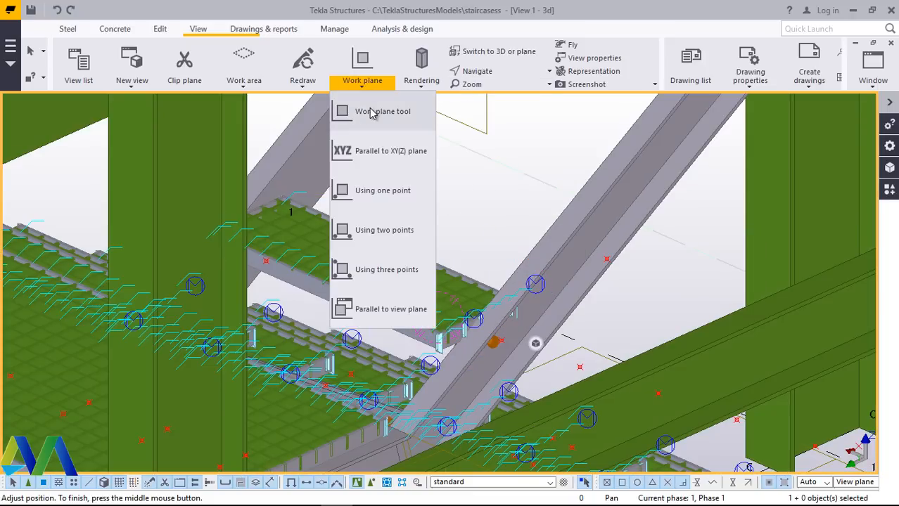
{"action": "left_click", "coordinate": [373, 111]}
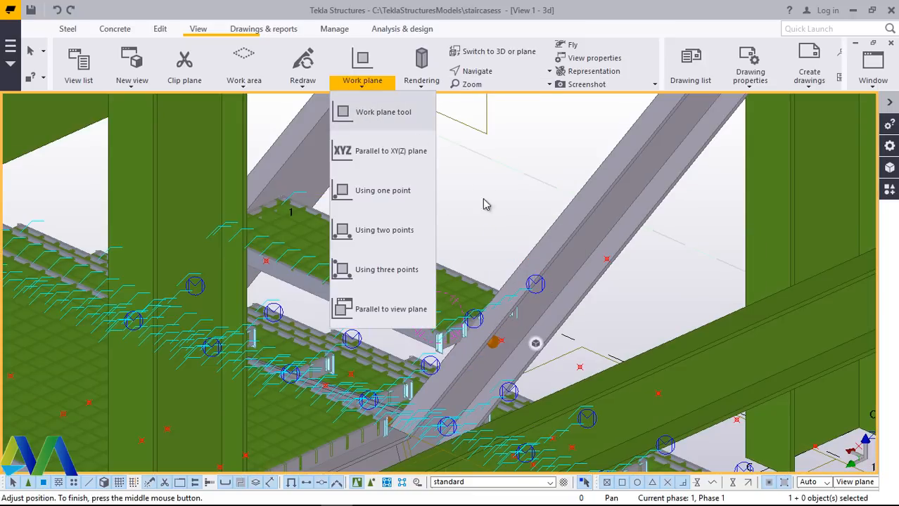
{"action": "left_click", "coordinate": [541, 258]}
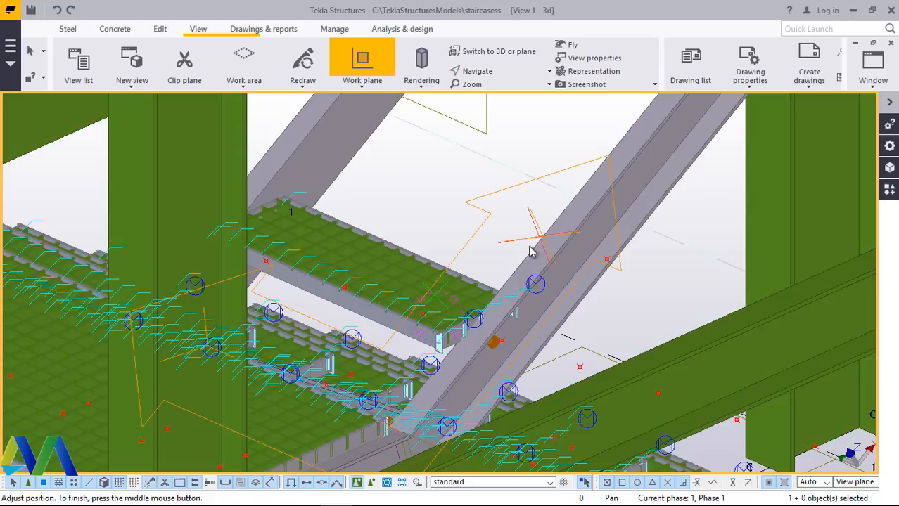
{"action": "right_click", "coordinate": [403, 179]}
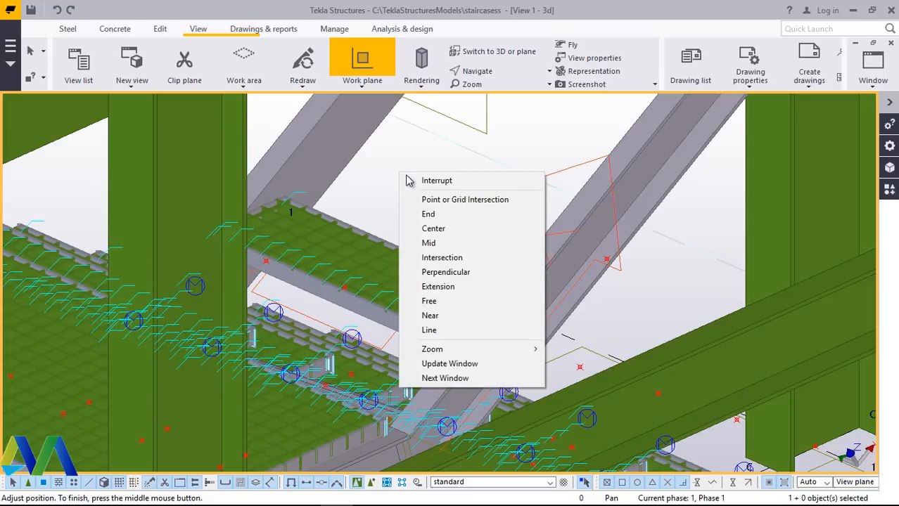
{"action": "left_click", "coordinate": [417, 184]}
Copy the upper flight's lowest safegrid linearly up the stringers as 9 copies with dX 357.89, dY 0 and dZ 0.
{"action": "left_click", "coordinate": [392, 262]}
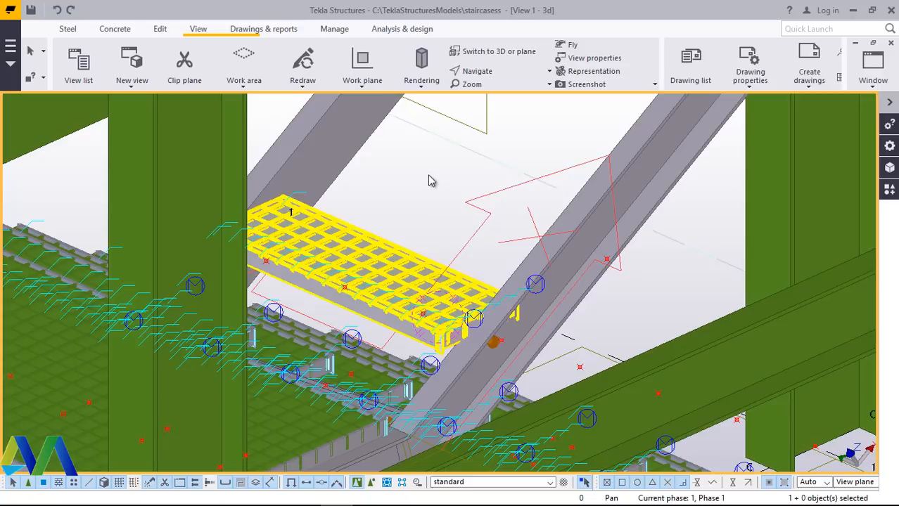
{"action": "right_click", "coordinate": [405, 170]}
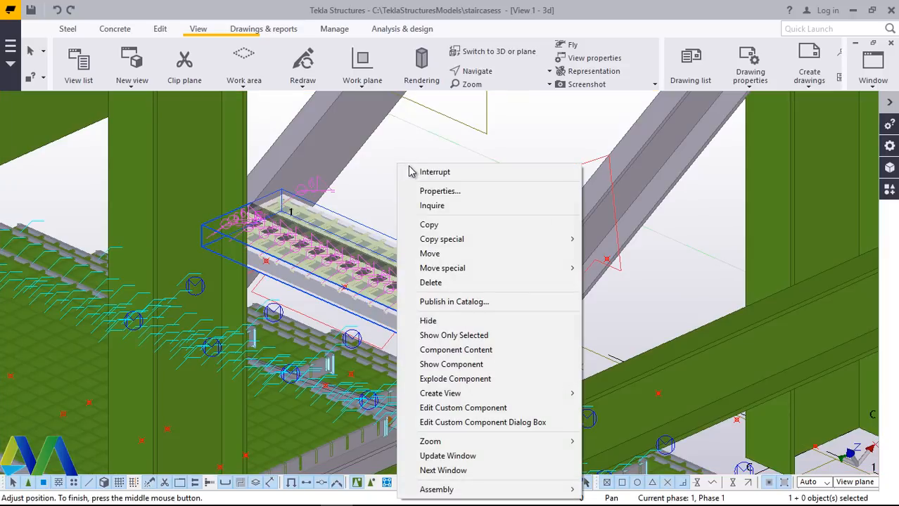
{"action": "mouse_move", "coordinate": [462, 243]}
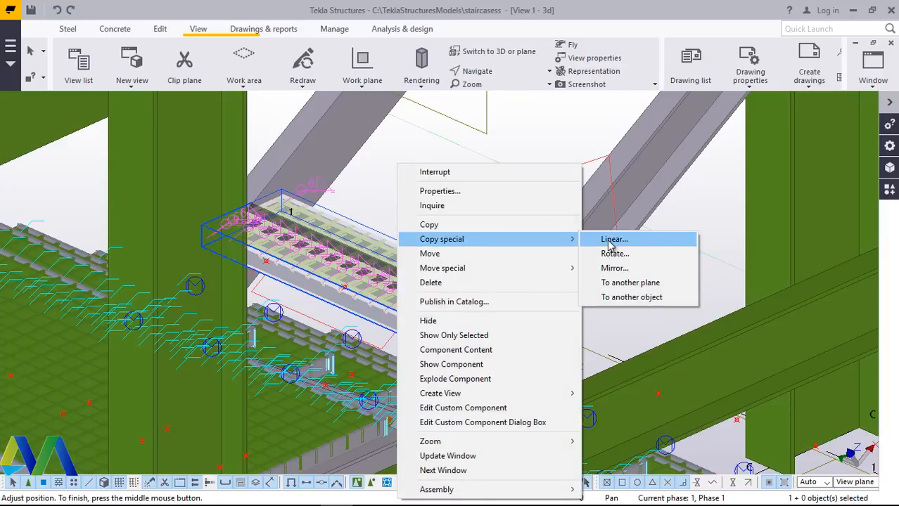
{"action": "left_click", "coordinate": [609, 239]}
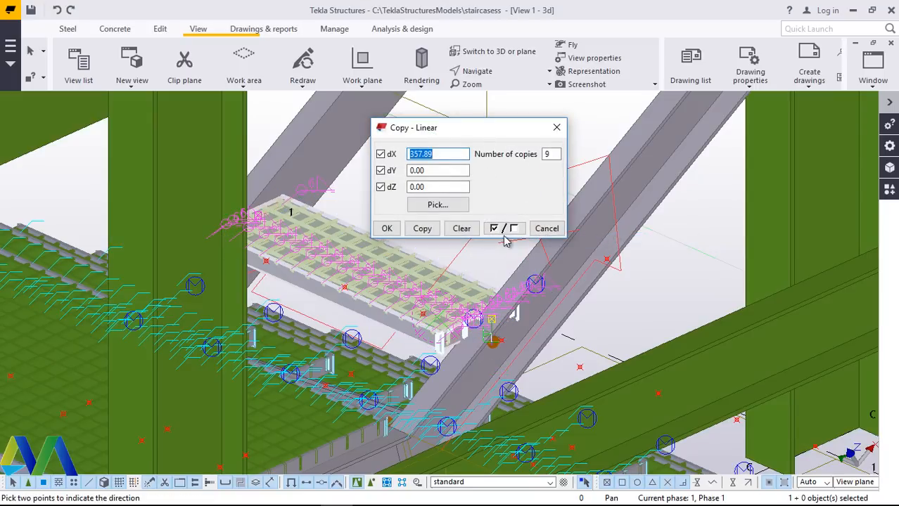
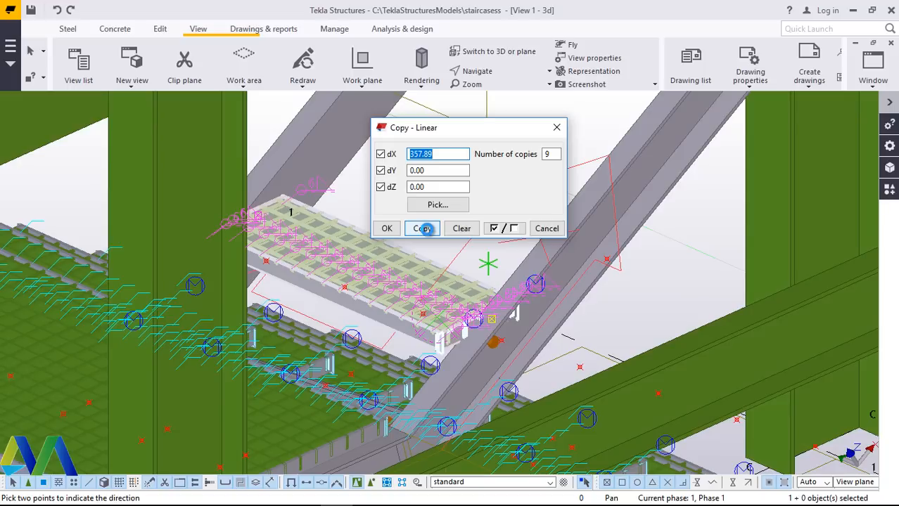
{"action": "left_click", "coordinate": [422, 230]}
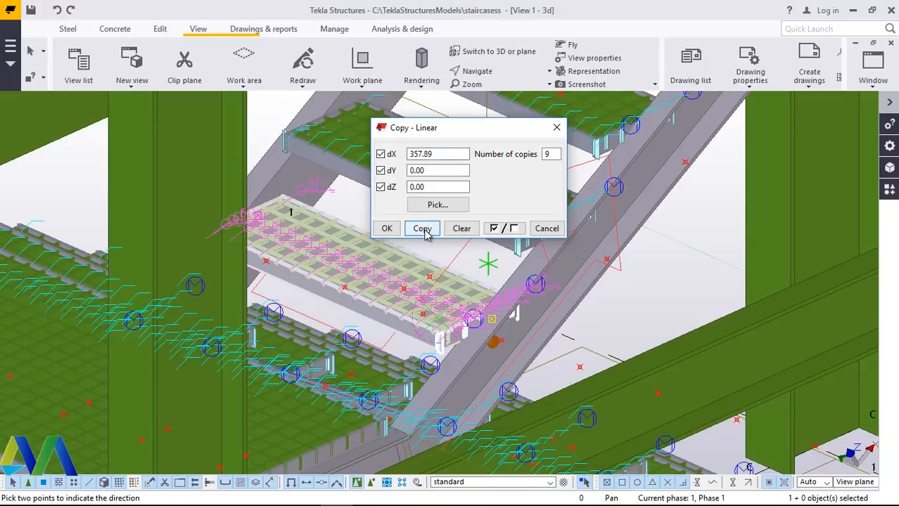
{"action": "left_click", "coordinate": [387, 229]}
Delete the surplus topmost safegrid copy at the head of the upper flight, where the stringers meet the horizontal landing channels.
{"action": "scroll", "coordinate": [351, 315], "scroll_direction": "down", "scroll_amount": 3}
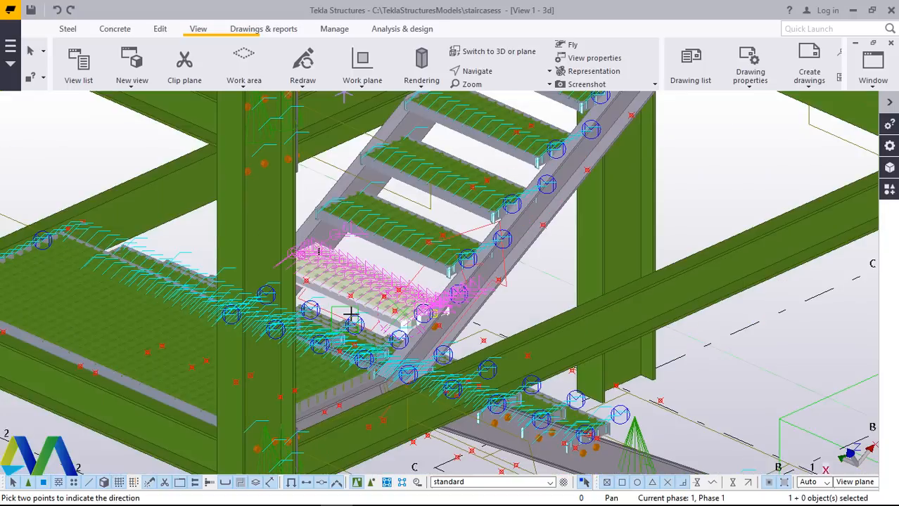
{"action": "scroll", "coordinate": [369, 314], "scroll_direction": "down", "scroll_amount": 3}
{"action": "scroll", "coordinate": [422, 302], "scroll_direction": "down", "scroll_amount": 1}
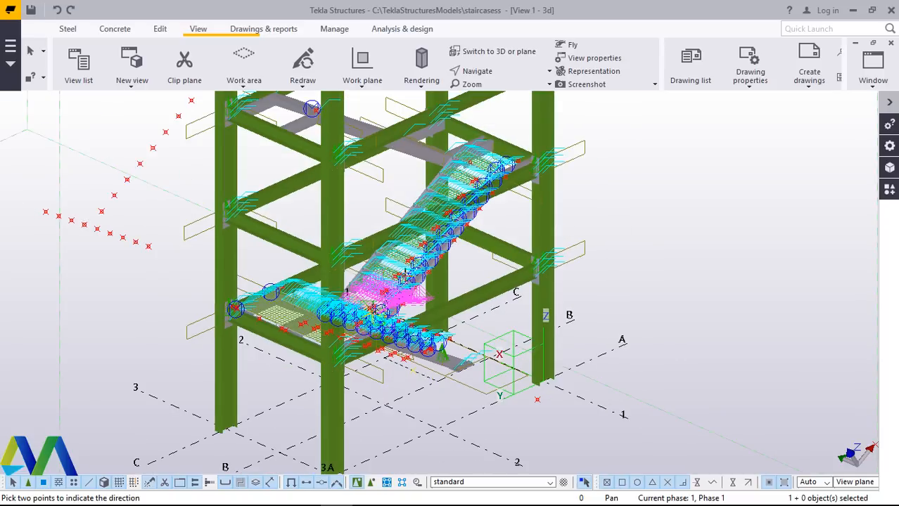
{"action": "scroll", "coordinate": [485, 142], "scroll_direction": "up", "scroll_amount": 1}
{"action": "scroll", "coordinate": [486, 138], "scroll_direction": "up", "scroll_amount": 3}
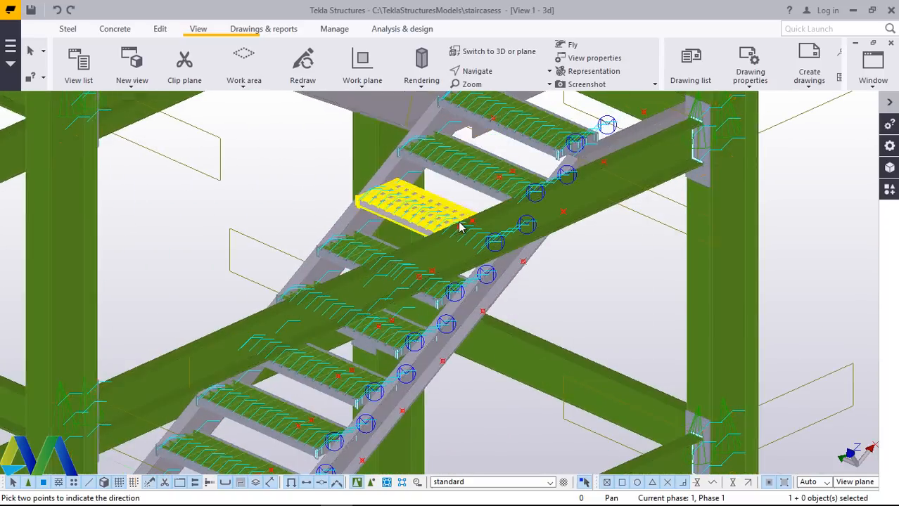
{"action": "scroll", "coordinate": [517, 137], "scroll_direction": "down", "scroll_amount": 2}
{"action": "scroll", "coordinate": [517, 135], "scroll_direction": "up", "scroll_amount": 3}
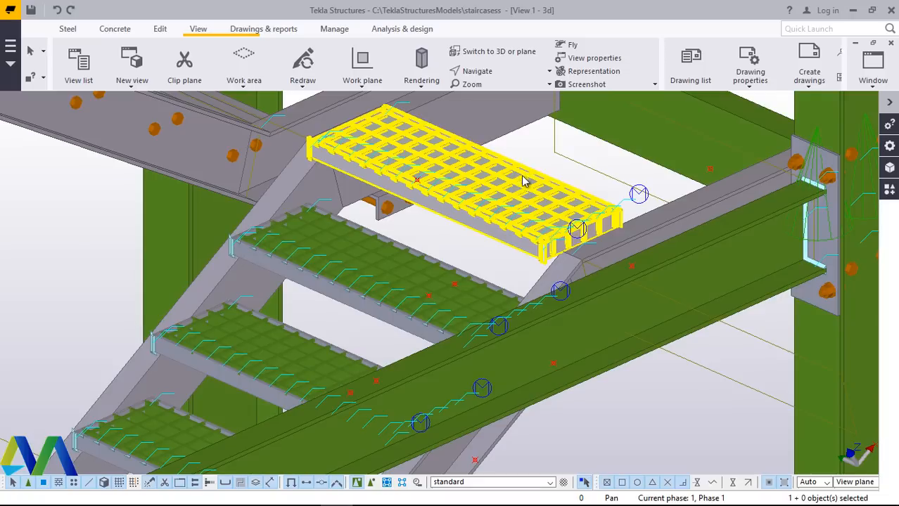
{"action": "right_click", "coordinate": [515, 184]}
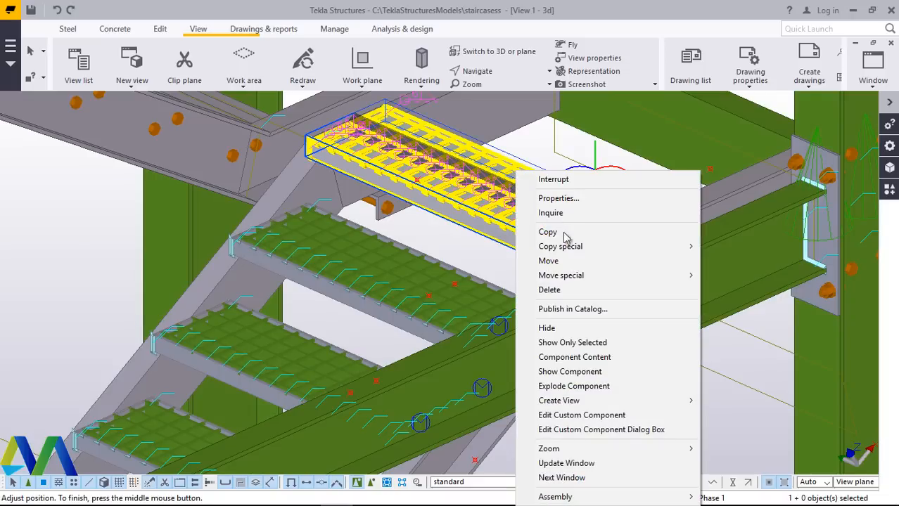
{"action": "left_click", "coordinate": [552, 291]}
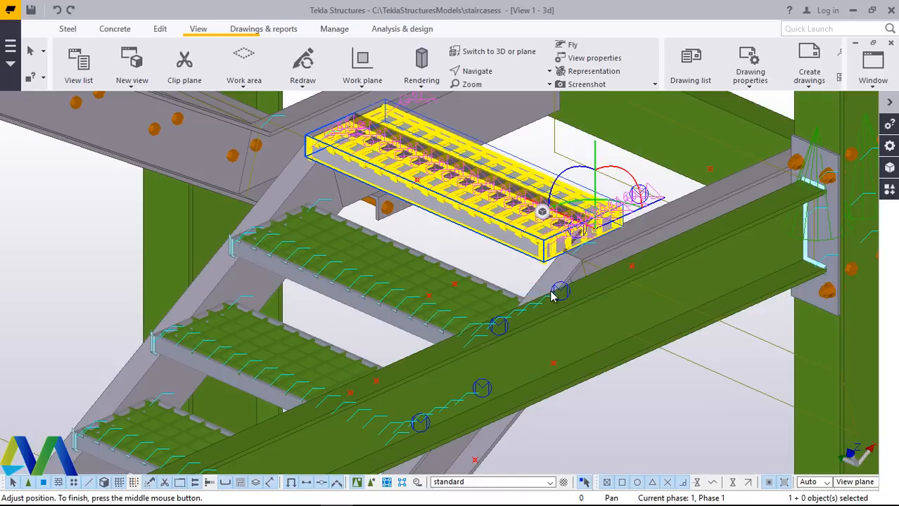
{"action": "scroll", "coordinate": [535, 257], "scroll_direction": "down", "scroll_amount": 6}
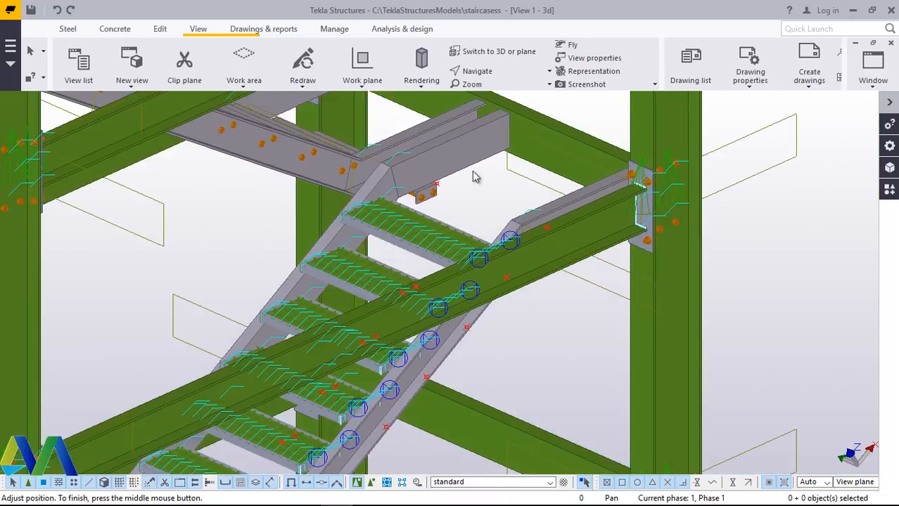
{"action": "scroll", "coordinate": [501, 163], "scroll_direction": "down", "scroll_amount": 4}
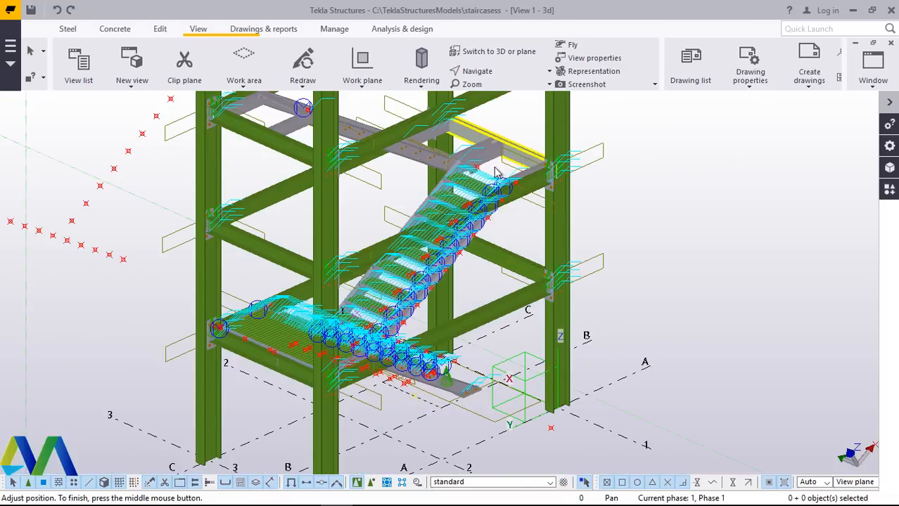
{"action": "scroll", "coordinate": [501, 158], "scroll_direction": "up", "scroll_amount": 5}
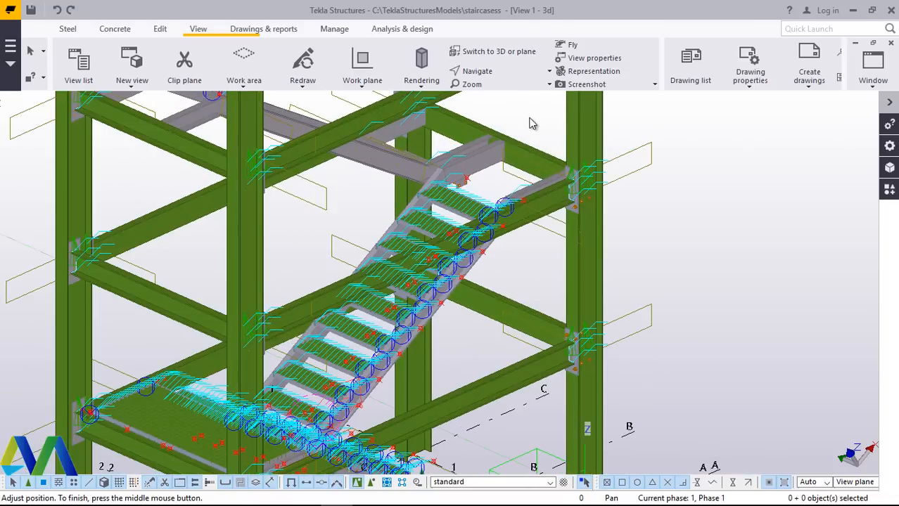
{"action": "scroll", "coordinate": [500, 159], "scroll_direction": "up", "scroll_amount": 1}
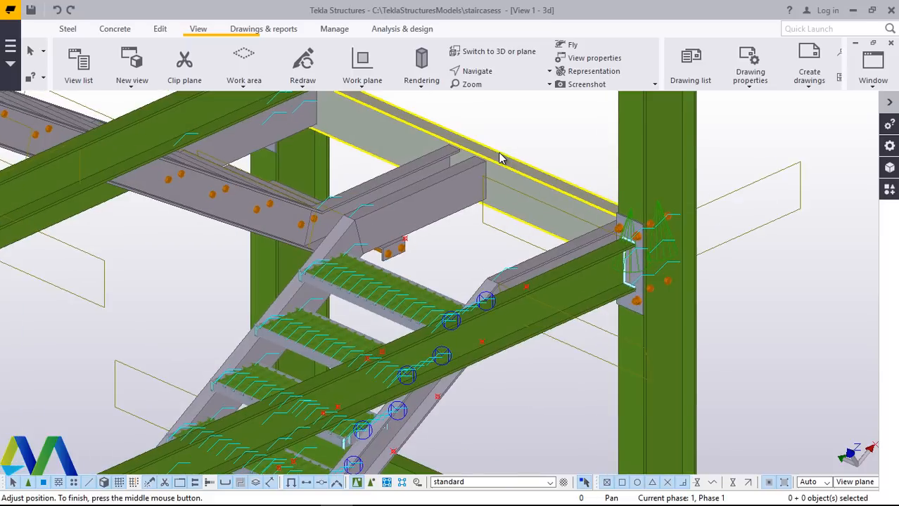
Inspect the head of the upper flight and the safegrid landing below from another angle, then end the view rotation.
{"action": "left_click", "coordinate": [490, 73]}
{"action": "left_click", "coordinate": [488, 94]}
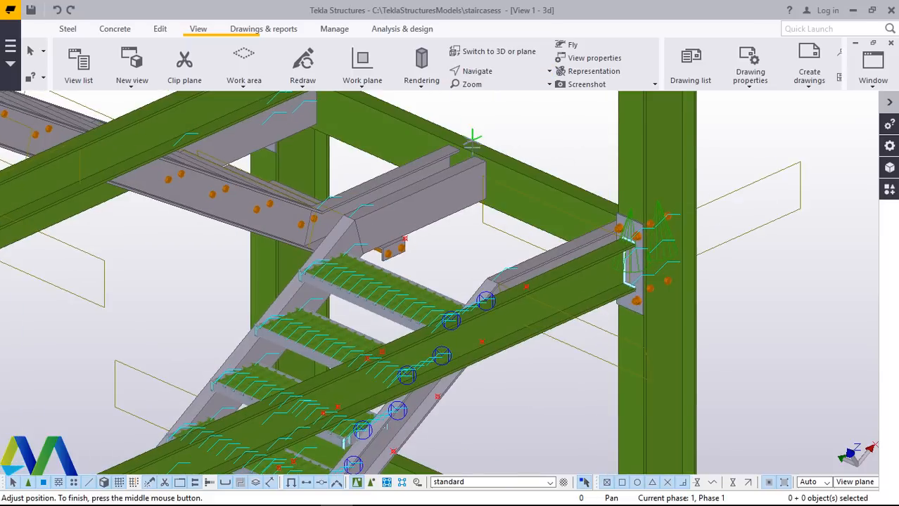
{"action": "left_click_drag", "start_coordinate": [482, 158], "coordinate": [578, 149]}
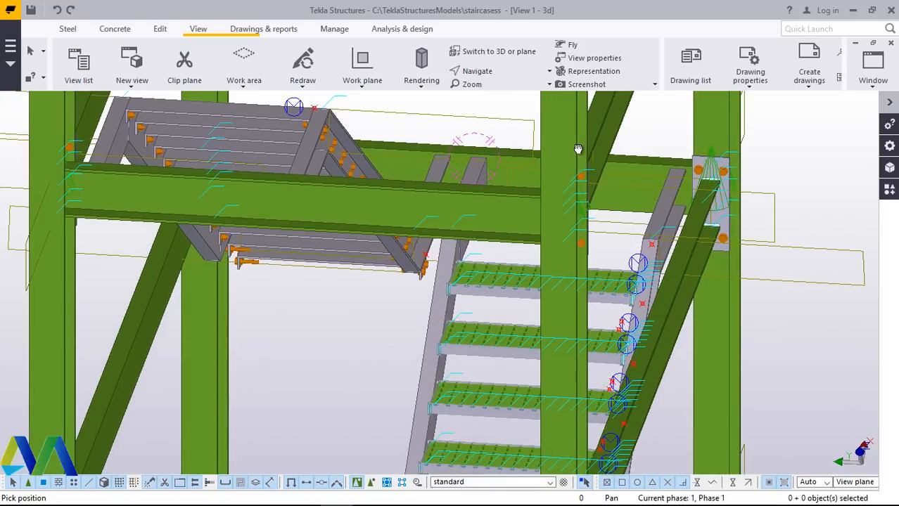
{"action": "left_click_drag", "start_coordinate": [536, 177], "coordinate": [590, 244]}
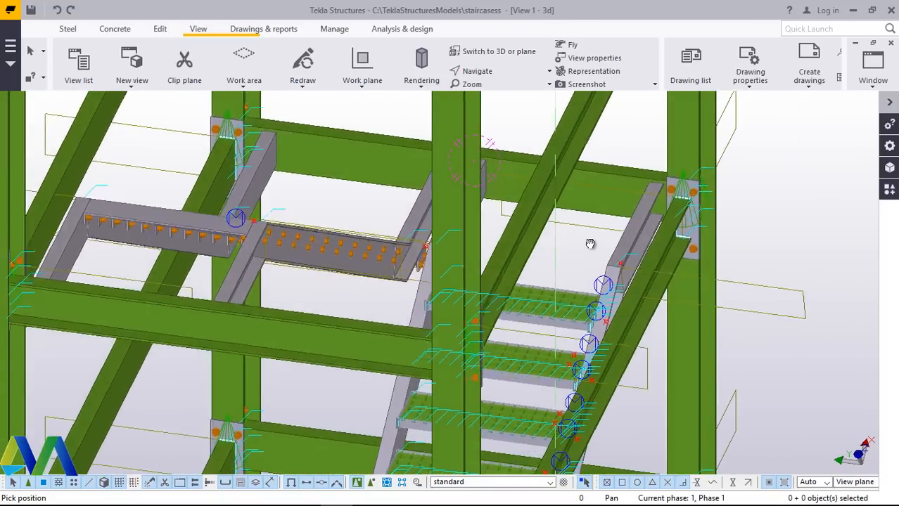
{"action": "scroll", "coordinate": [590, 243], "scroll_direction": "down", "scroll_amount": 6}
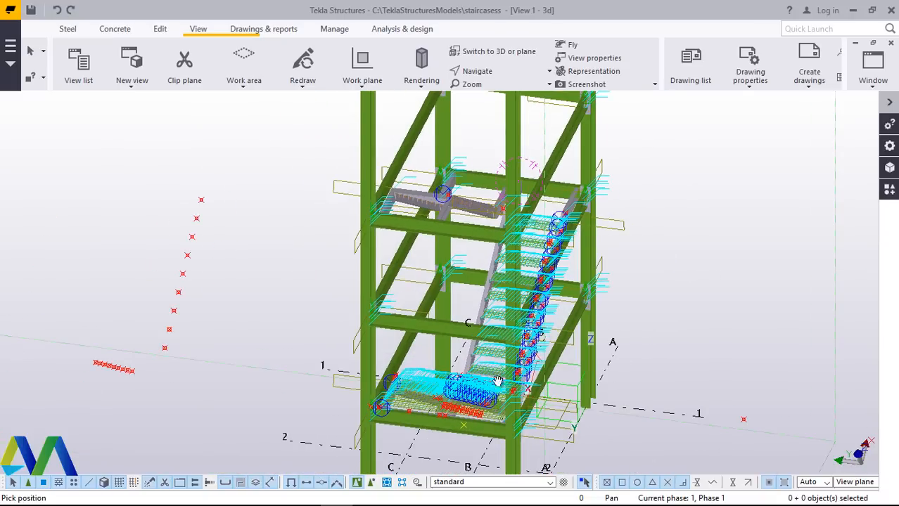
{"action": "scroll", "coordinate": [497, 381], "scroll_direction": "up", "scroll_amount": 6}
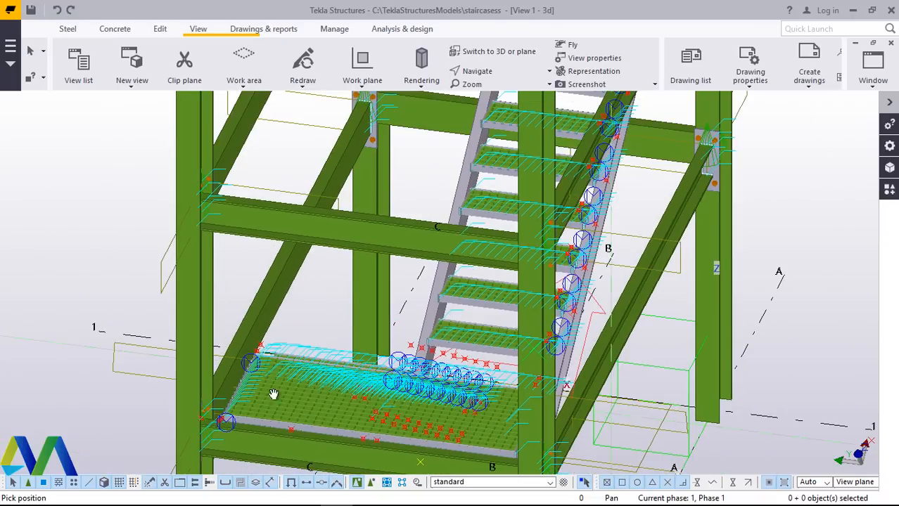
{"action": "scroll", "coordinate": [227, 435], "scroll_direction": "up", "scroll_amount": 4}
{"action": "scroll", "coordinate": [221, 414], "scroll_direction": "up", "scroll_amount": 4}
{"action": "scroll", "coordinate": [326, 285], "scroll_direction": "down", "scroll_amount": 7}
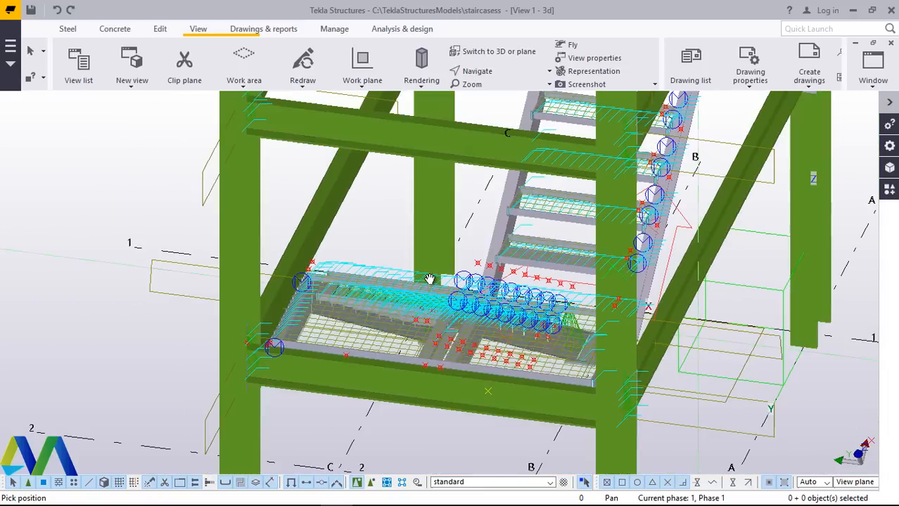
{"action": "scroll", "coordinate": [429, 278], "scroll_direction": "down", "scroll_amount": 3}
{"action": "middle_click_drag", "start_coordinate": [559, 342], "coordinate": [568, 342], "text": "ctrl"}
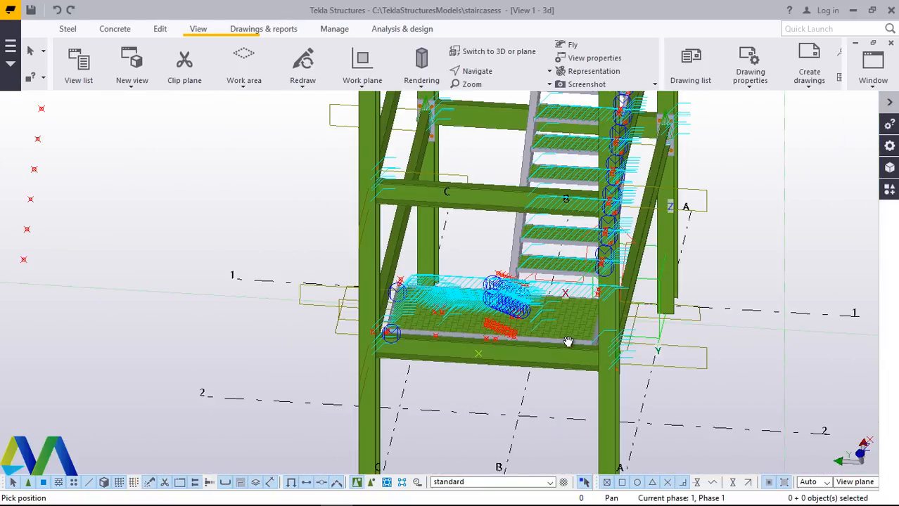
{"action": "scroll", "coordinate": [596, 350], "scroll_direction": "up", "scroll_amount": 10}
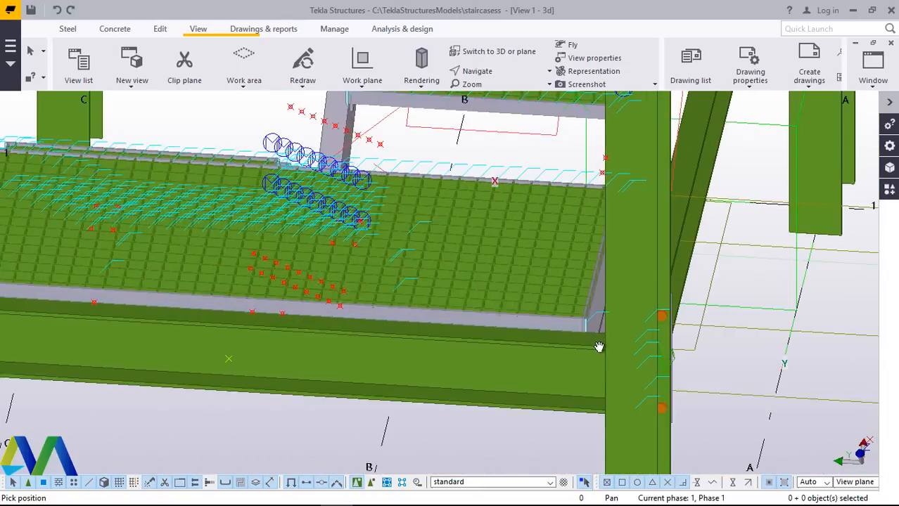
{"action": "scroll", "coordinate": [596, 329], "scroll_direction": "up", "scroll_amount": 1}
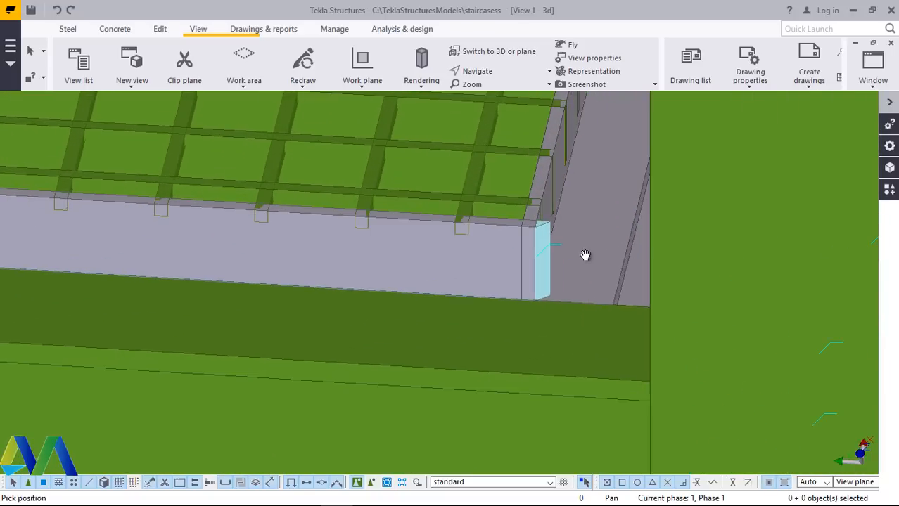
{"action": "right_click", "coordinate": [586, 254]}
{"action": "left_click", "coordinate": [602, 262]}
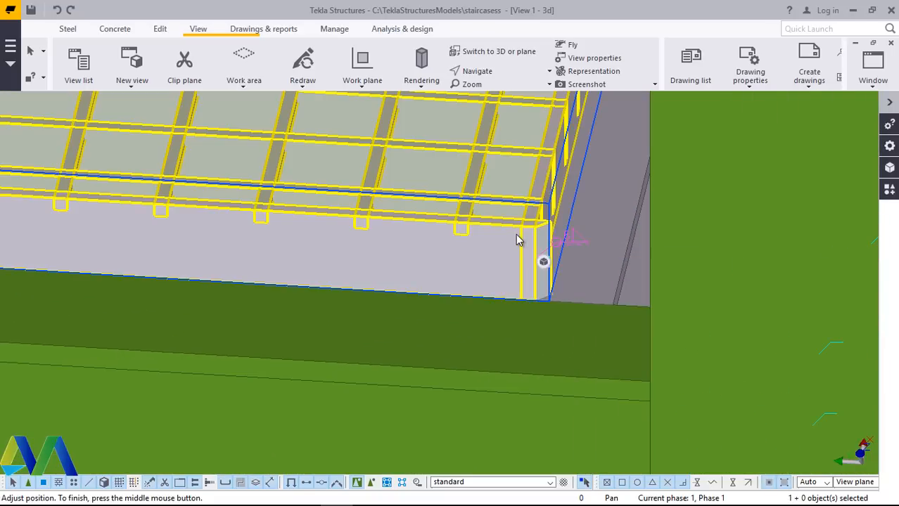
{"action": "right_click", "coordinate": [517, 240]}
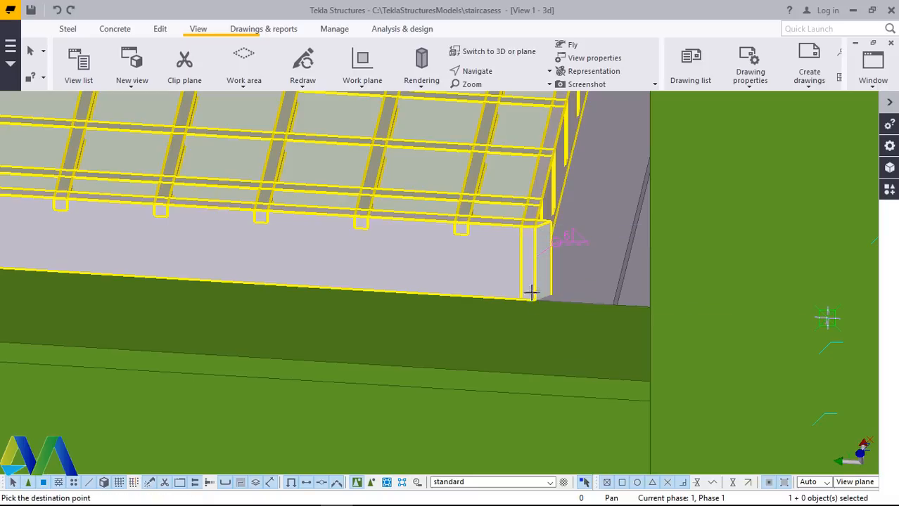
{"action": "right_click", "coordinate": [548, 244]}
{"action": "left_click", "coordinate": [564, 251]}
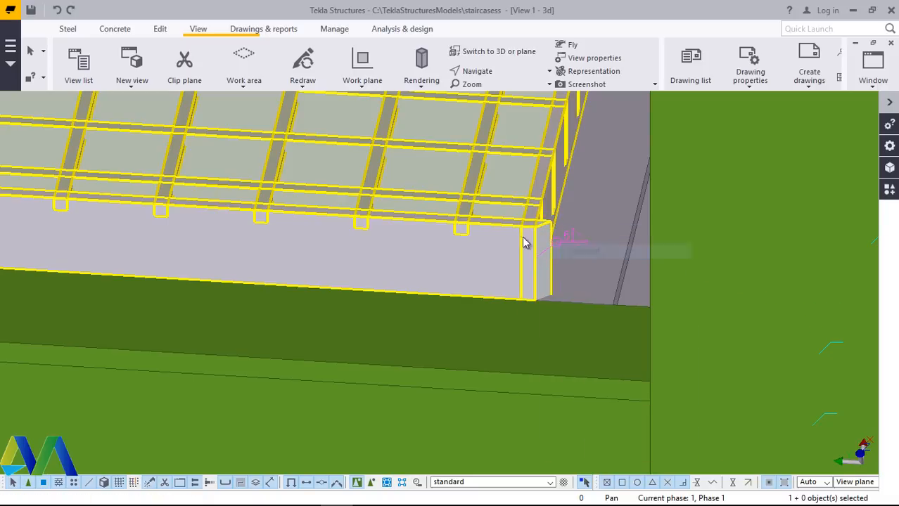
Copy the lower landing's safegrid from its bottom corner edge midpoint to the stringer bend at the head of the upper flight.
{"action": "right_click", "coordinate": [474, 211]}
{"action": "left_click", "coordinate": [513, 232]}
{"action": "scroll", "coordinate": [536, 307], "scroll_direction": "up", "scroll_amount": 5}
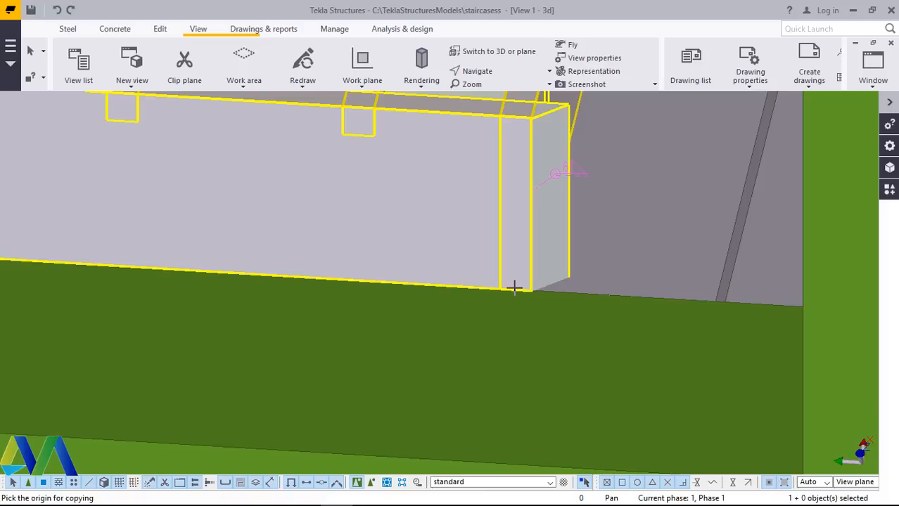
{"action": "left_click", "coordinate": [516, 290]}
{"action": "scroll", "coordinate": [457, 331], "scroll_direction": "down", "scroll_amount": 4}
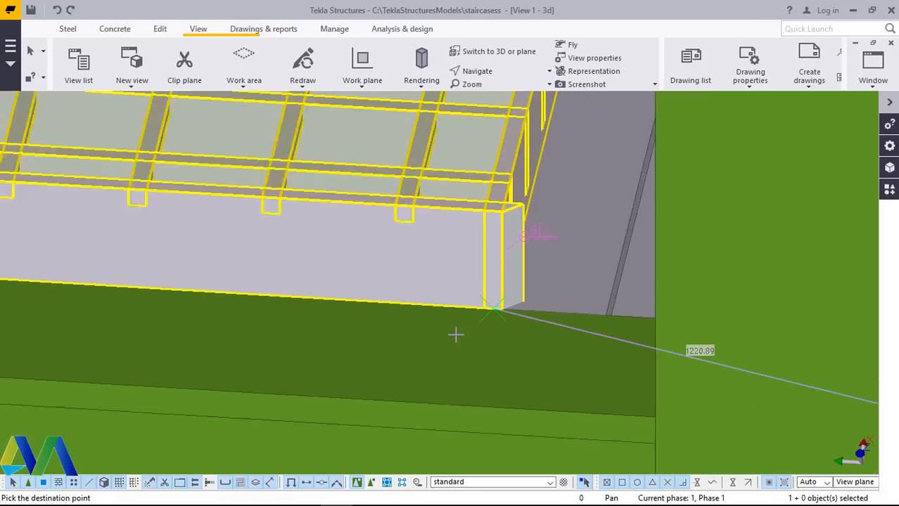
{"action": "scroll", "coordinate": [459, 344], "scroll_direction": "down", "scroll_amount": 8}
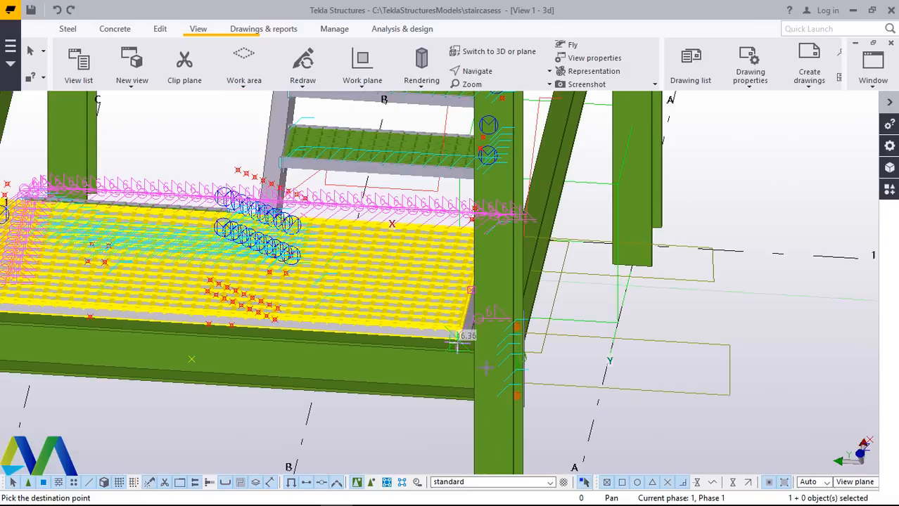
{"action": "scroll", "coordinate": [512, 373], "scroll_direction": "down", "scroll_amount": 2}
{"action": "scroll", "coordinate": [536, 201], "scroll_direction": "down", "scroll_amount": 1}
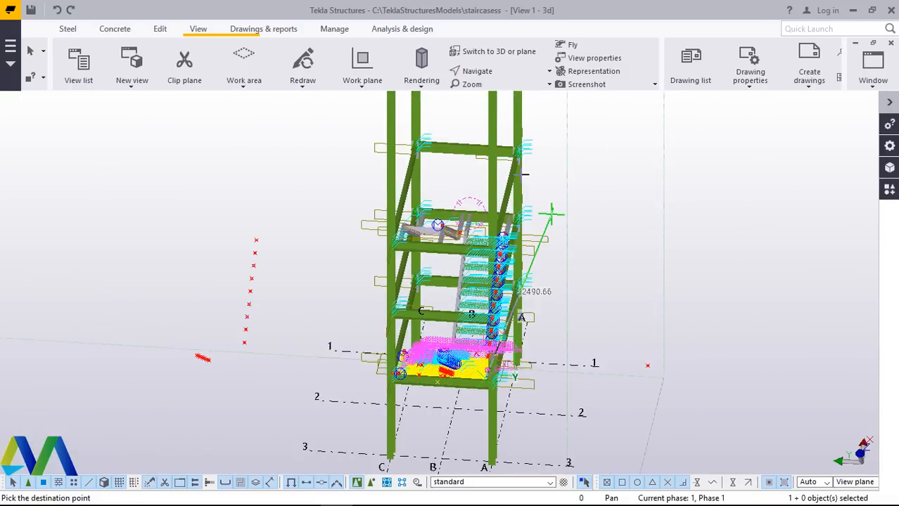
{"action": "scroll", "coordinate": [535, 192], "scroll_direction": "up", "scroll_amount": 3}
{"action": "scroll", "coordinate": [499, 357], "scroll_direction": "up", "scroll_amount": 3}
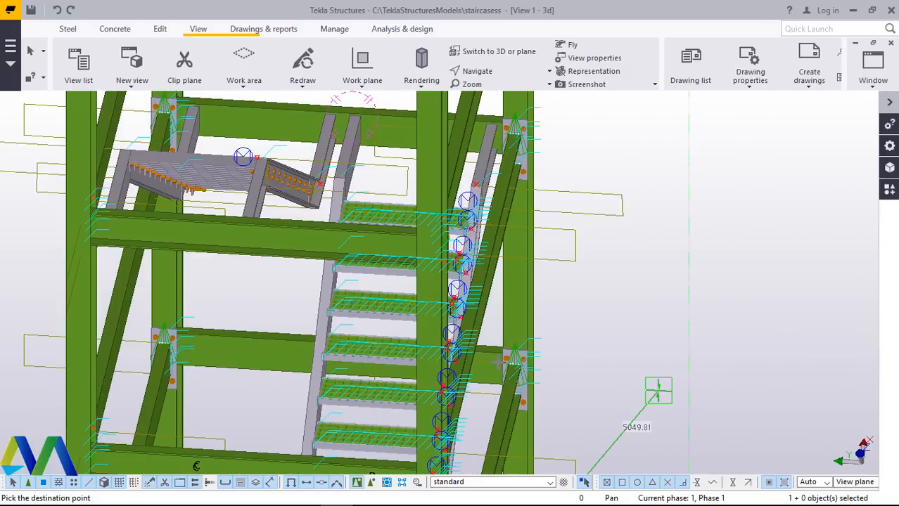
{"action": "scroll", "coordinate": [497, 363], "scroll_direction": "up", "scroll_amount": 5}
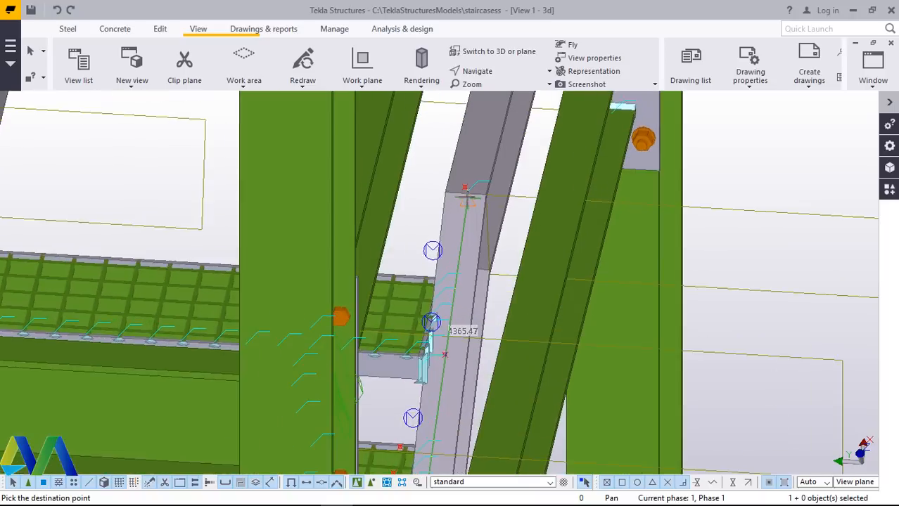
{"action": "scroll", "coordinate": [464, 189], "scroll_direction": "up", "scroll_amount": 3}
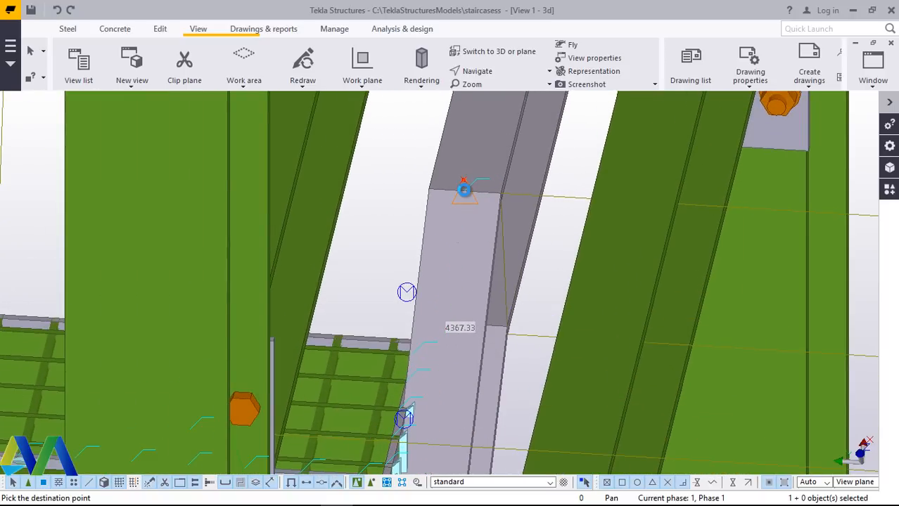
{"action": "left_click", "coordinate": [464, 182]}
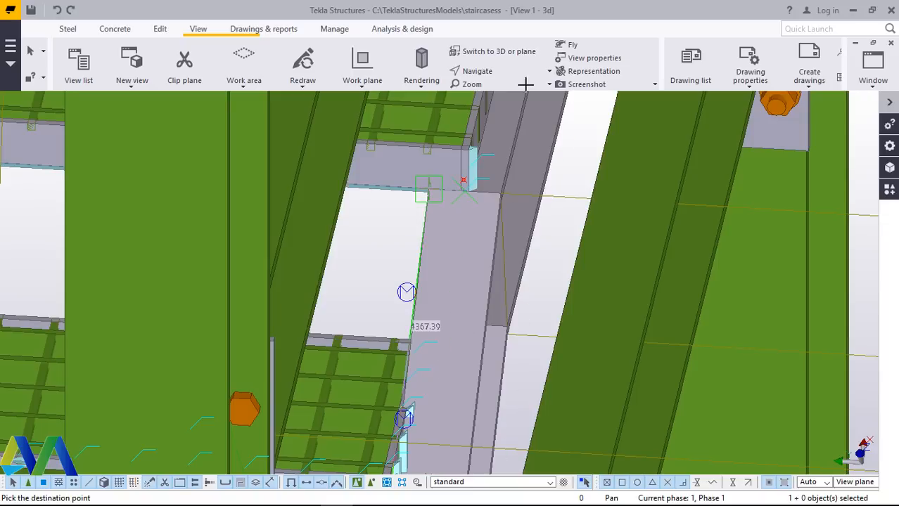
Inspect the landings and the stair flights from the opposite side, then end the view rotation and the copy command.
{"action": "left_click", "coordinate": [473, 71]}
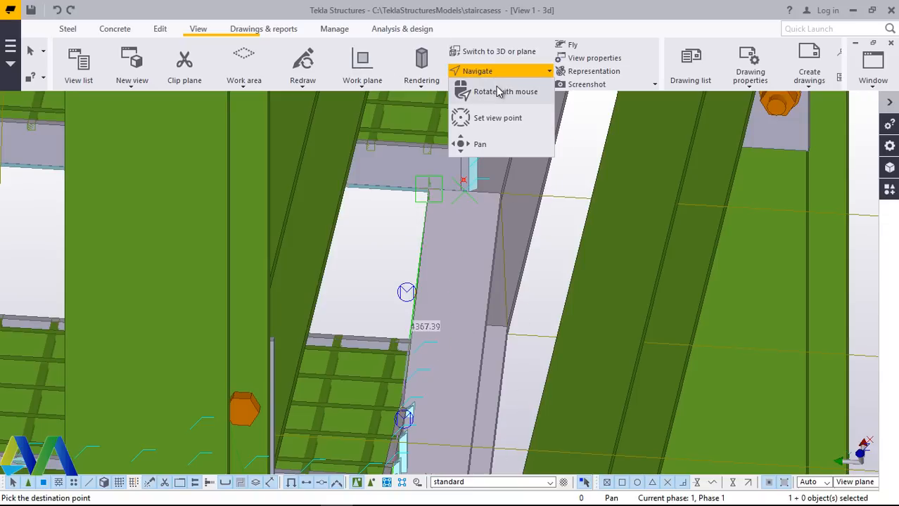
{"action": "left_click", "coordinate": [501, 93]}
{"action": "middle_click_drag", "start_coordinate": [485, 183], "coordinate": [342, 178], "text": "ctrl"}
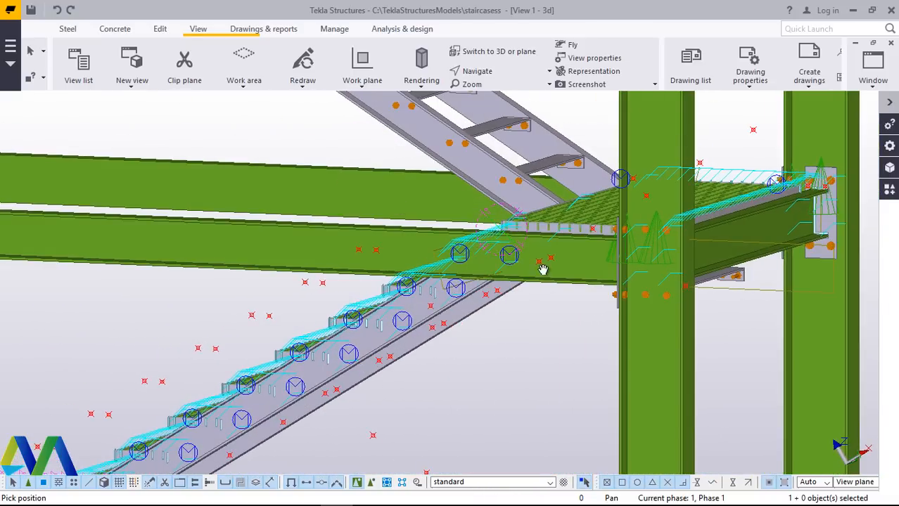
{"action": "scroll", "coordinate": [543, 269], "scroll_direction": "down", "scroll_amount": 8}
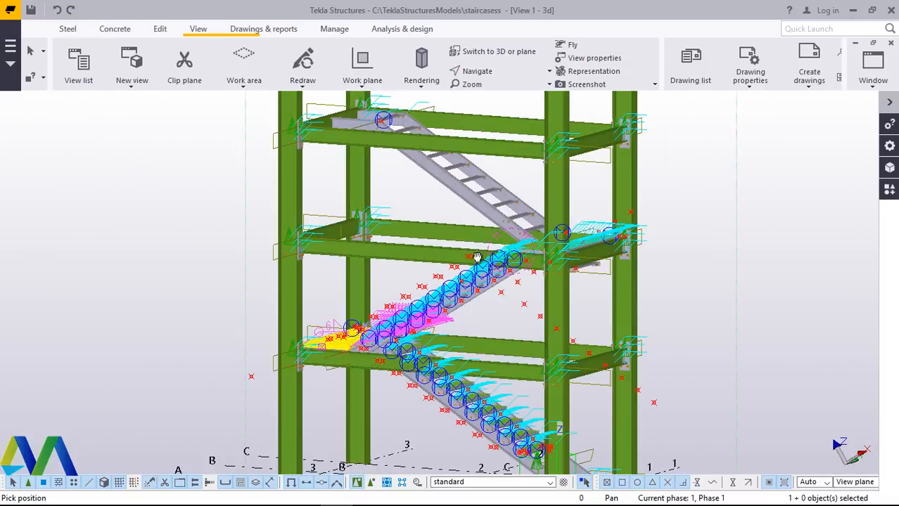
{"action": "middle_click_drag", "start_coordinate": [477, 257], "coordinate": [574, 265], "text": "ctrl"}
{"action": "scroll", "coordinate": [481, 309], "scroll_direction": "down", "scroll_amount": 3}
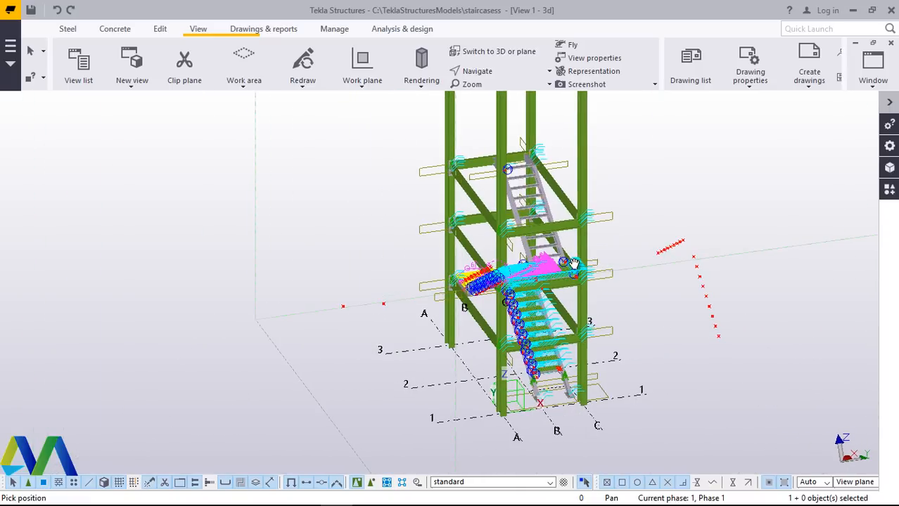
{"action": "scroll", "coordinate": [554, 272], "scroll_direction": "up", "scroll_amount": 10}
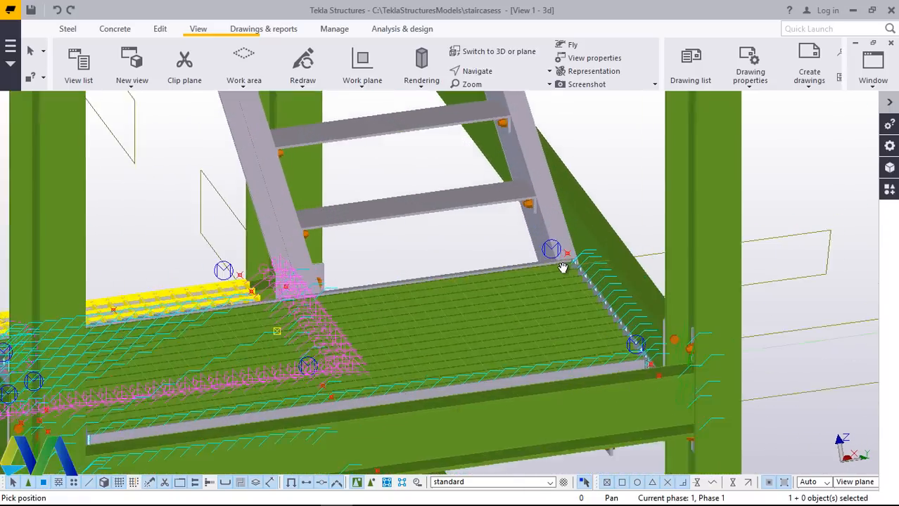
{"action": "scroll", "coordinate": [571, 266], "scroll_direction": "down", "scroll_amount": 8}
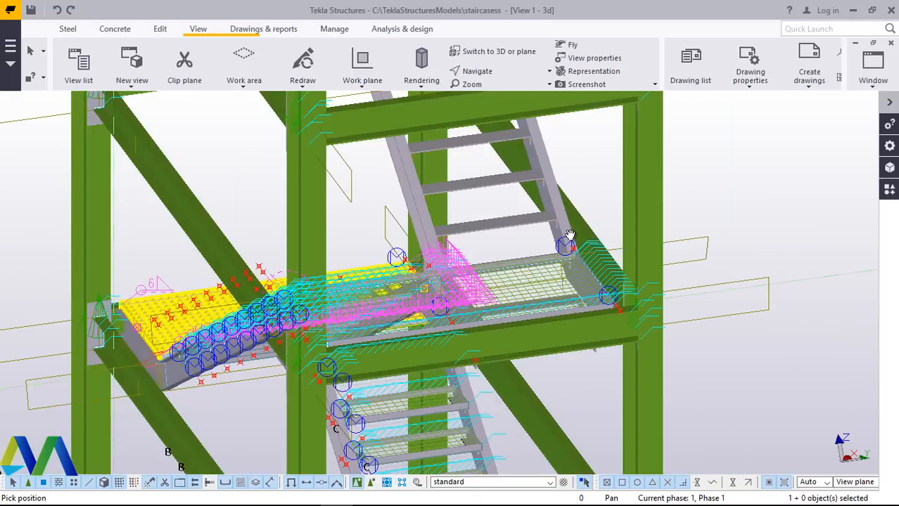
{"action": "scroll", "coordinate": [570, 231], "scroll_direction": "down", "scroll_amount": 5}
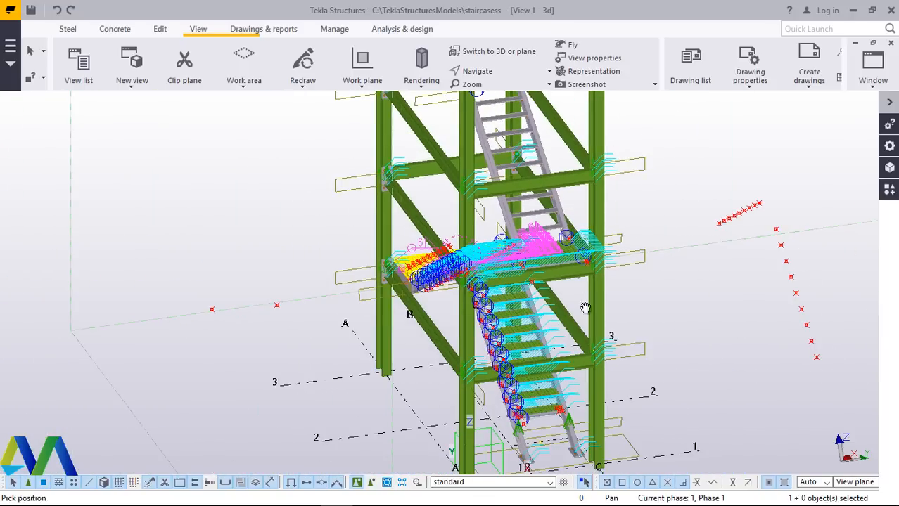
{"action": "scroll", "coordinate": [566, 384], "scroll_direction": "up", "scroll_amount": 8}
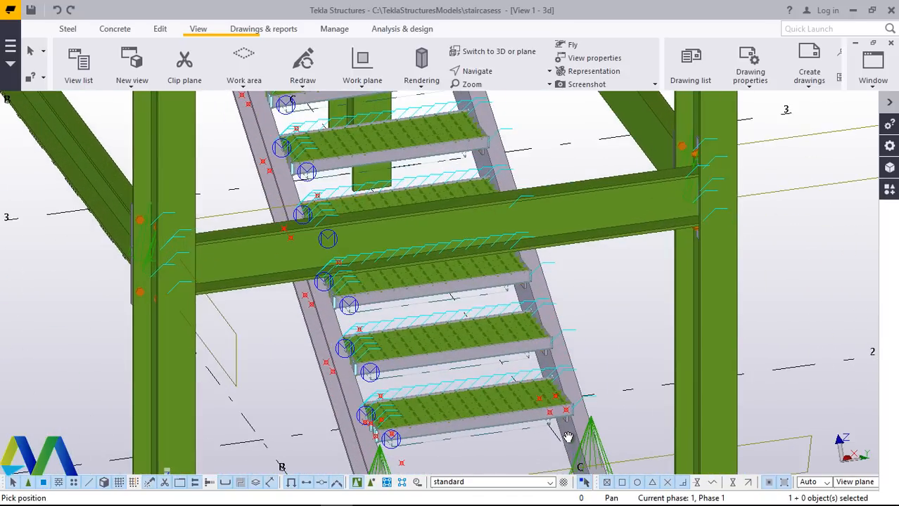
{"action": "scroll", "coordinate": [570, 422], "scroll_direction": "up", "scroll_amount": 4}
{"action": "right_click", "coordinate": [632, 201]}
{"action": "left_click", "coordinate": [647, 209]}
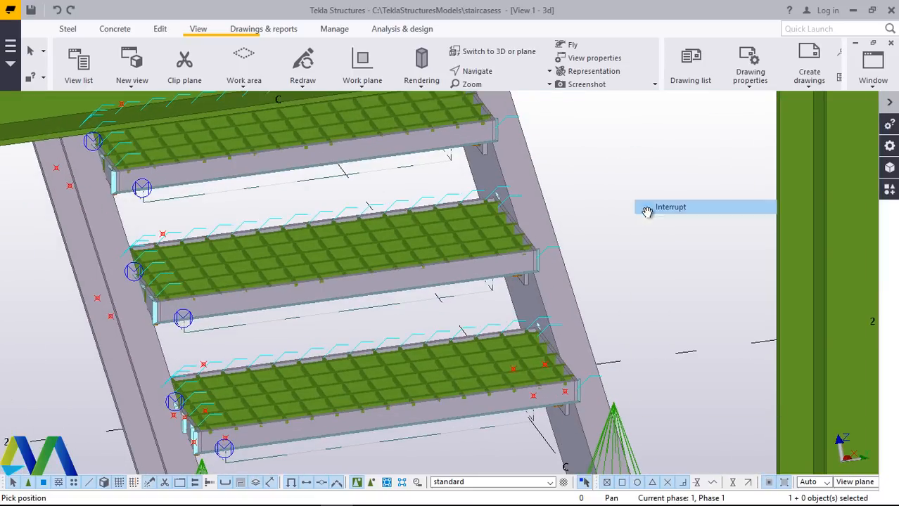
{"action": "right_click", "coordinate": [683, 137]}
{"action": "left_click", "coordinate": [696, 145]}
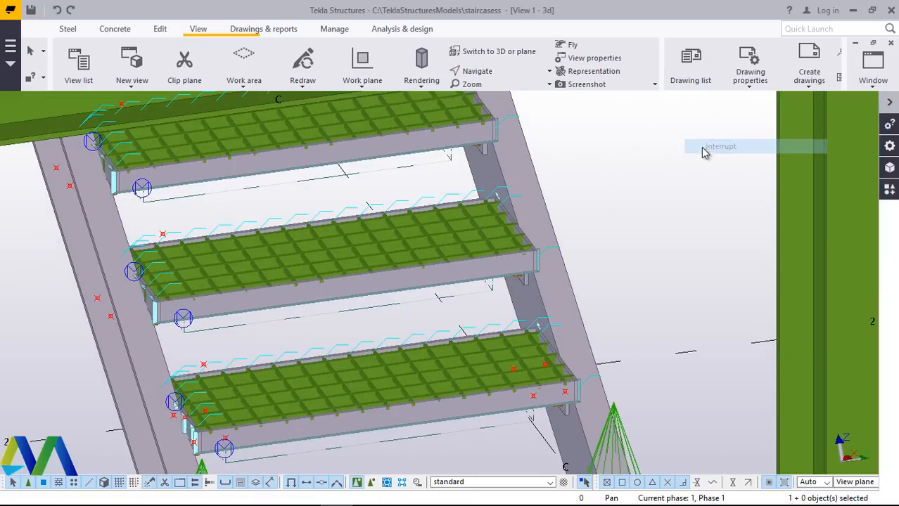
Copy the bottom tread's safegrid from its support angle's lower edge midpoint to the matching point under the upper flight's first tread, ending the command.
{"action": "left_click", "coordinate": [508, 375]}
{"action": "right_click", "coordinate": [652, 158]}
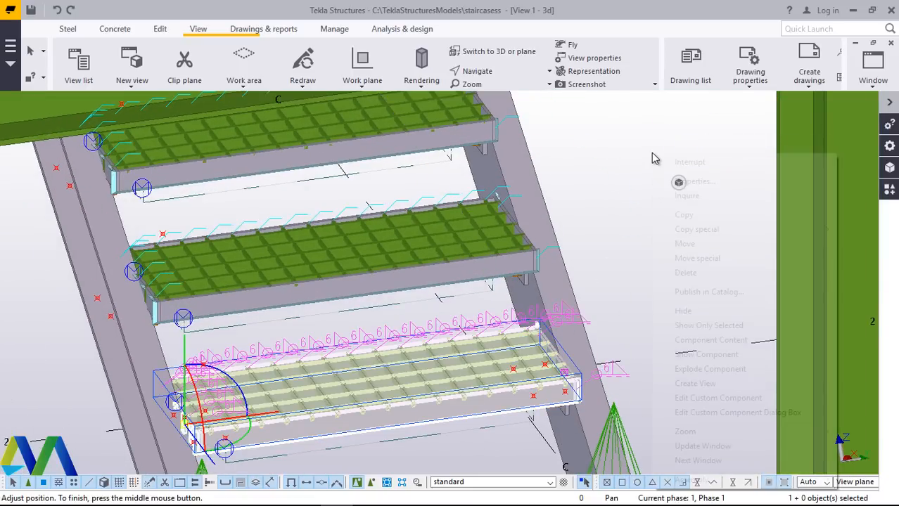
{"action": "left_click", "coordinate": [684, 214]}
{"action": "scroll", "coordinate": [577, 366], "scroll_direction": "up", "scroll_amount": 6}
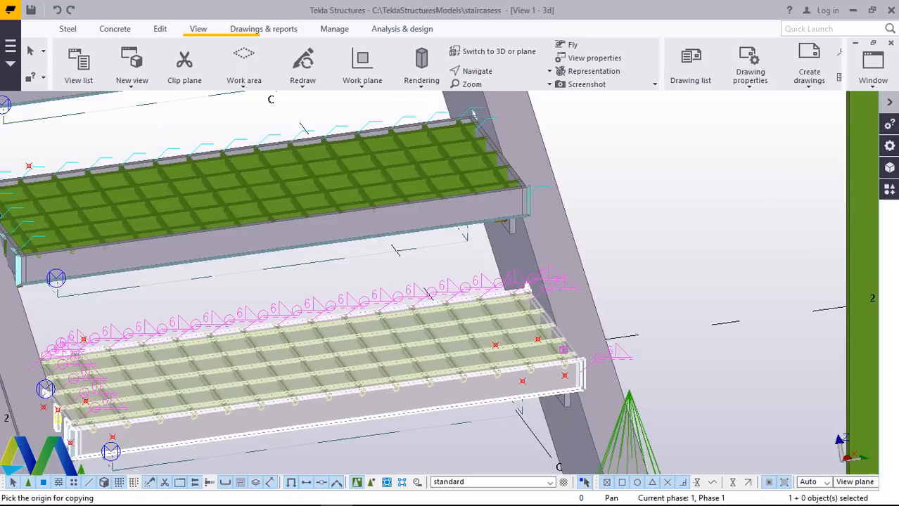
{"action": "scroll", "coordinate": [572, 403], "scroll_direction": "up", "scroll_amount": 5}
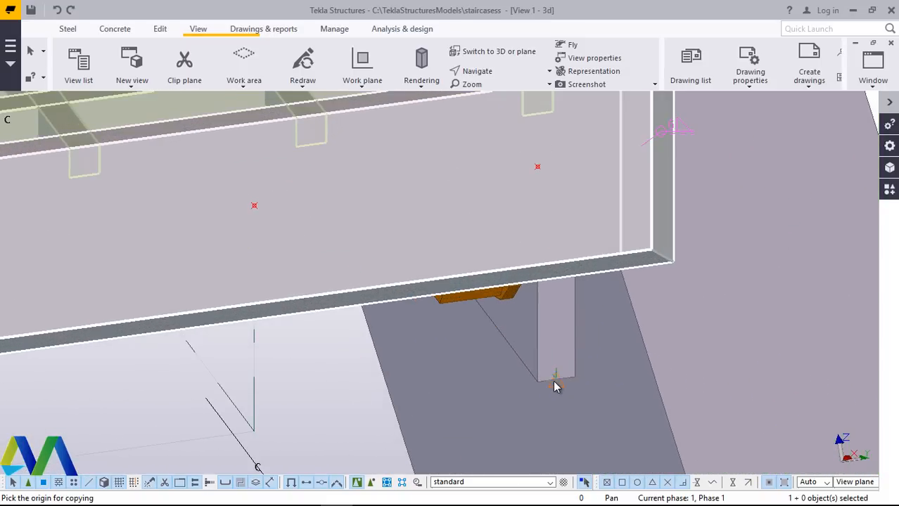
{"action": "scroll", "coordinate": [538, 380], "scroll_direction": "down", "scroll_amount": 10}
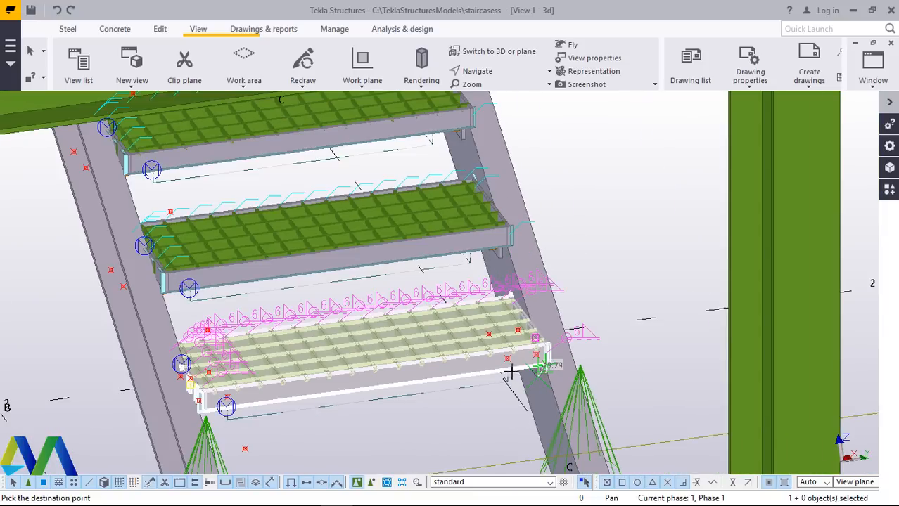
{"action": "scroll", "coordinate": [511, 373], "scroll_direction": "down", "scroll_amount": 5}
{"action": "scroll", "coordinate": [540, 364], "scroll_direction": "down", "scroll_amount": 6}
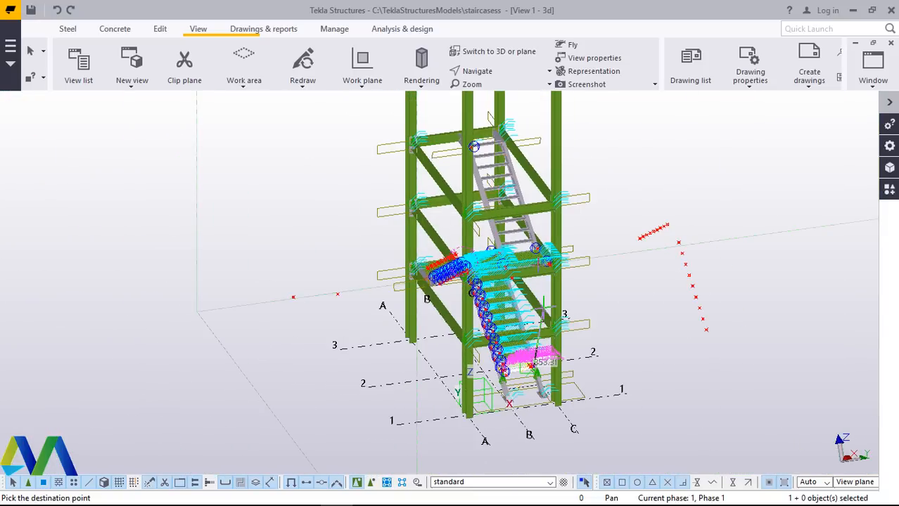
{"action": "scroll", "coordinate": [529, 232], "scroll_direction": "up", "scroll_amount": 5}
{"action": "scroll", "coordinate": [527, 215], "scroll_direction": "up", "scroll_amount": 8}
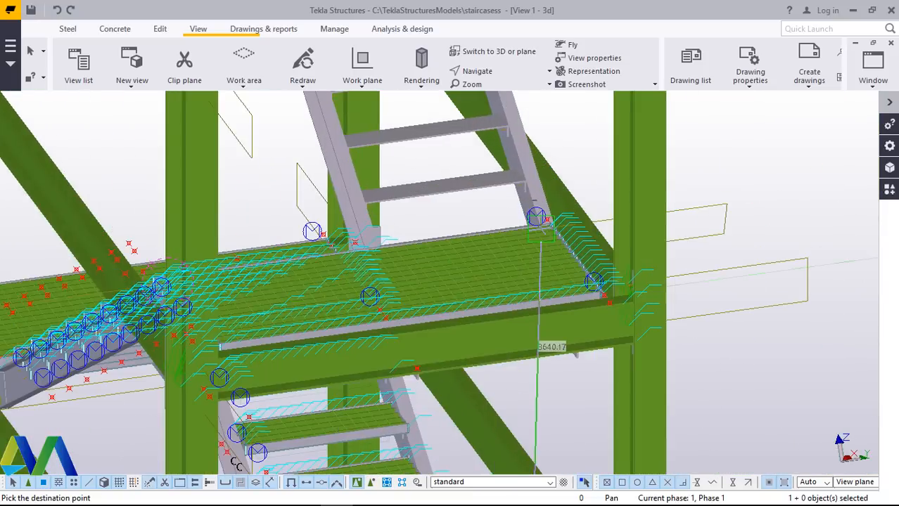
{"action": "scroll", "coordinate": [520, 188], "scroll_direction": "up", "scroll_amount": 6}
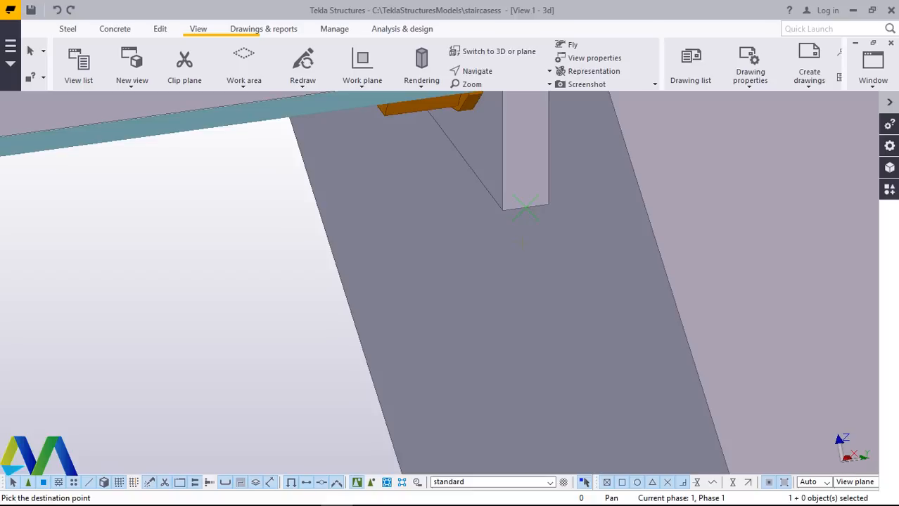
{"action": "scroll", "coordinate": [523, 207], "scroll_direction": "down", "scroll_amount": 6}
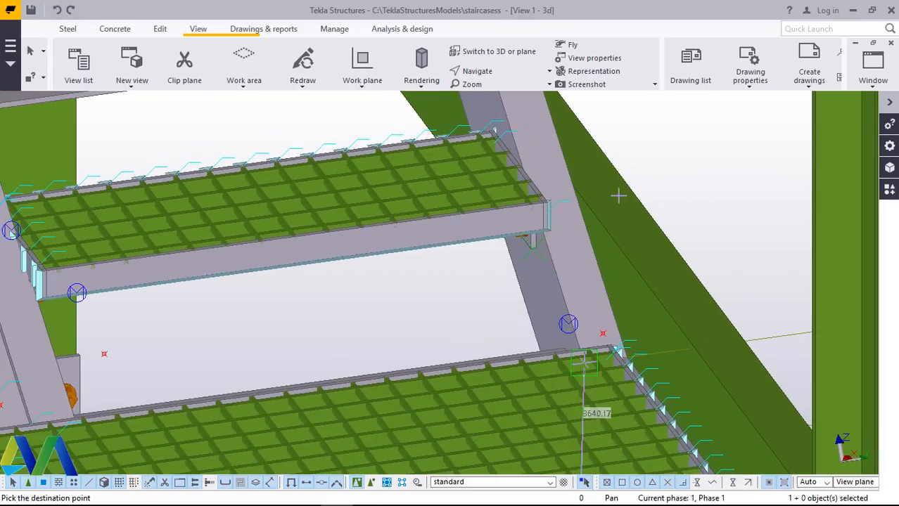
{"action": "scroll", "coordinate": [619, 196], "scroll_direction": "down", "scroll_amount": 2}
{"action": "right_click", "coordinate": [656, 121]}
{"action": "left_click", "coordinate": [658, 131]}
{"action": "scroll", "coordinate": [495, 243], "scroll_direction": "down", "scroll_amount": 2}
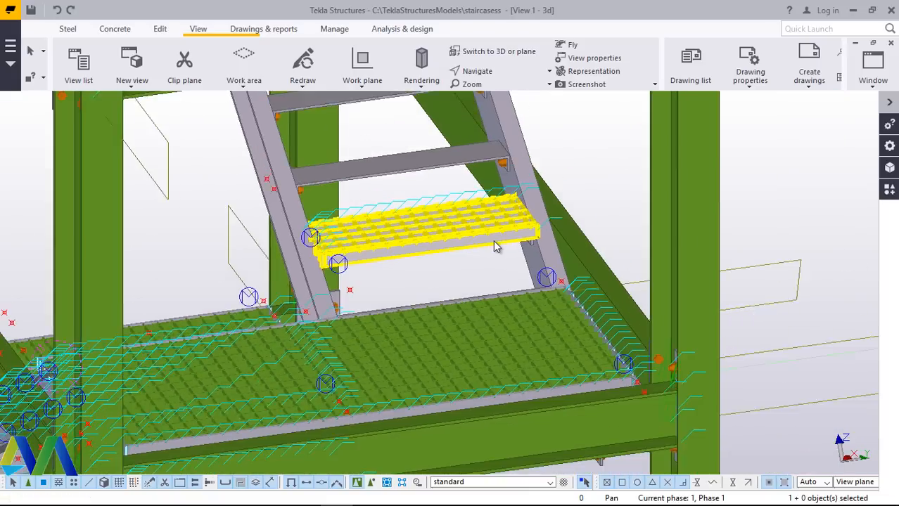
Inspect the copied tread safegrid and the flights below it from the opposite side, ending the view rotation.
{"action": "scroll", "coordinate": [495, 243], "scroll_direction": "down", "scroll_amount": 5}
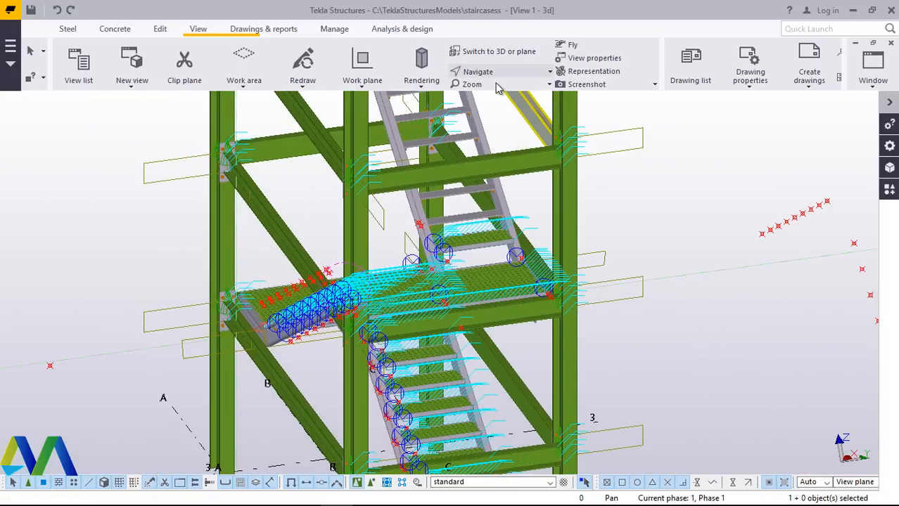
{"action": "left_click", "coordinate": [478, 71]}
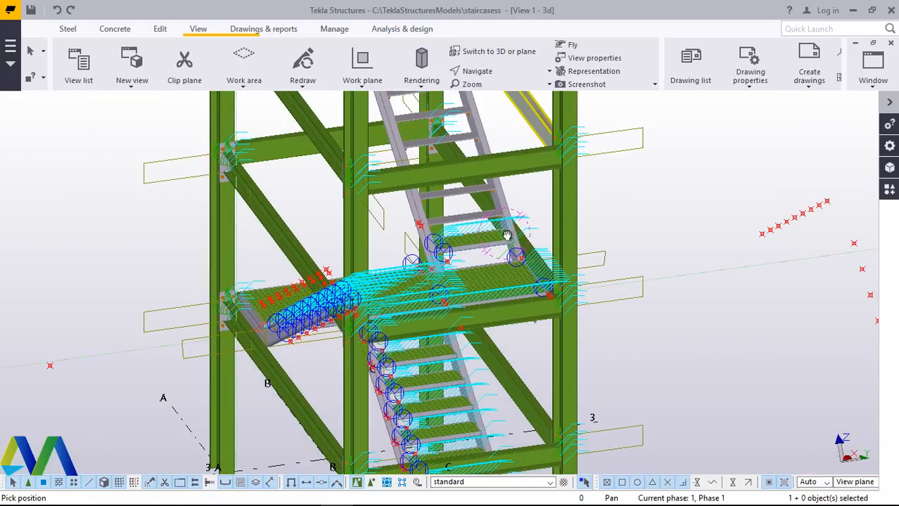
{"action": "middle_click_drag", "start_coordinate": [507, 235], "coordinate": [339, 213], "text": "ctrl"}
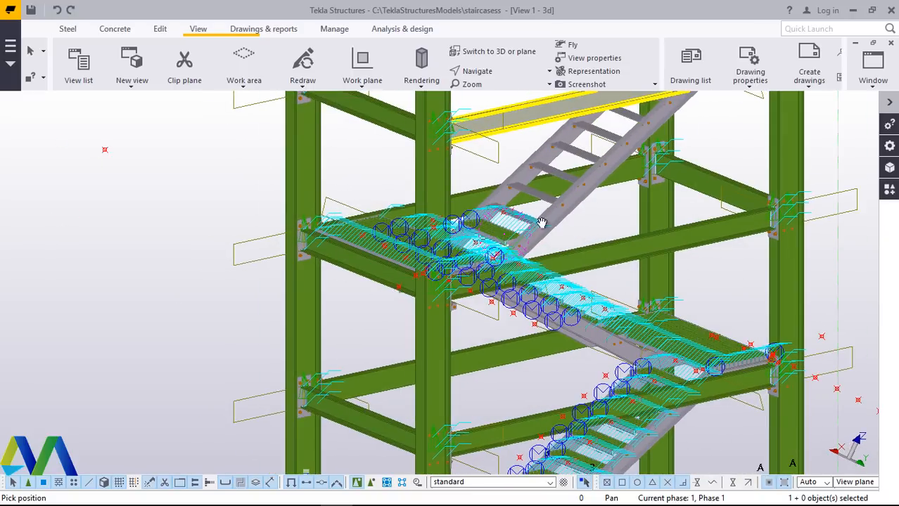
{"action": "scroll", "coordinate": [542, 223], "scroll_direction": "up", "scroll_amount": 8}
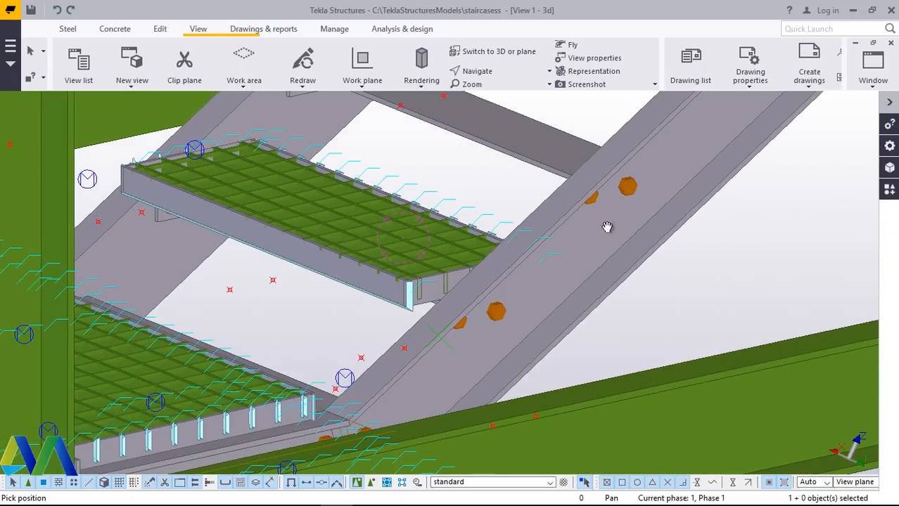
{"action": "right_click", "coordinate": [789, 225]}
{"action": "left_click", "coordinate": [797, 234]}
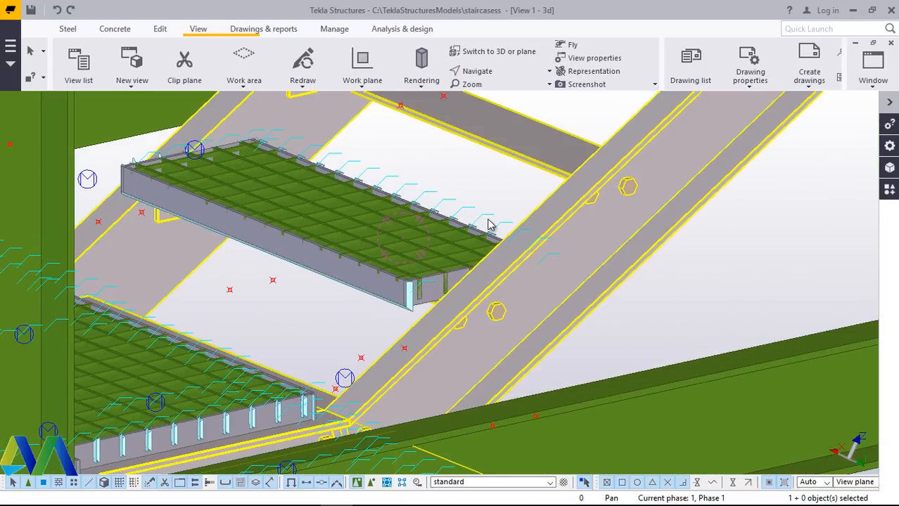
{"action": "scroll", "coordinate": [490, 224], "scroll_direction": "down", "scroll_amount": 8}
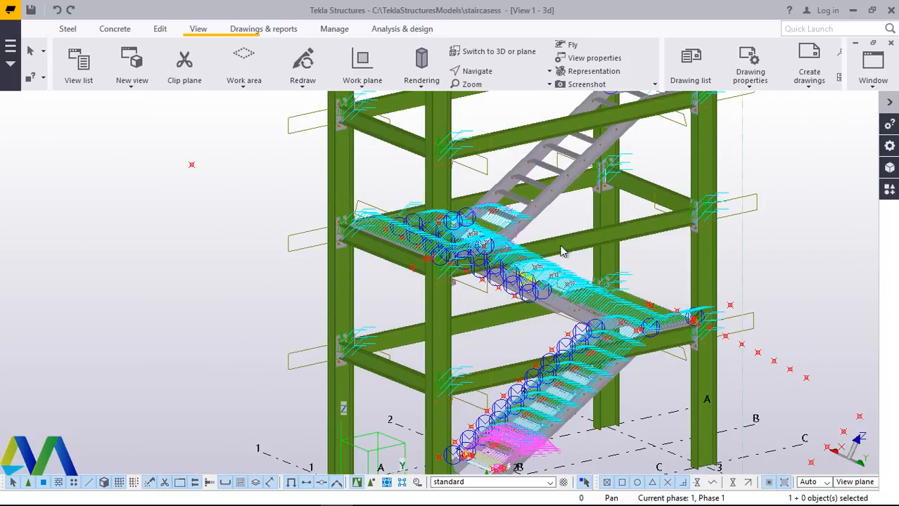
{"action": "scroll", "coordinate": [563, 251], "scroll_direction": "down", "scroll_amount": 1}
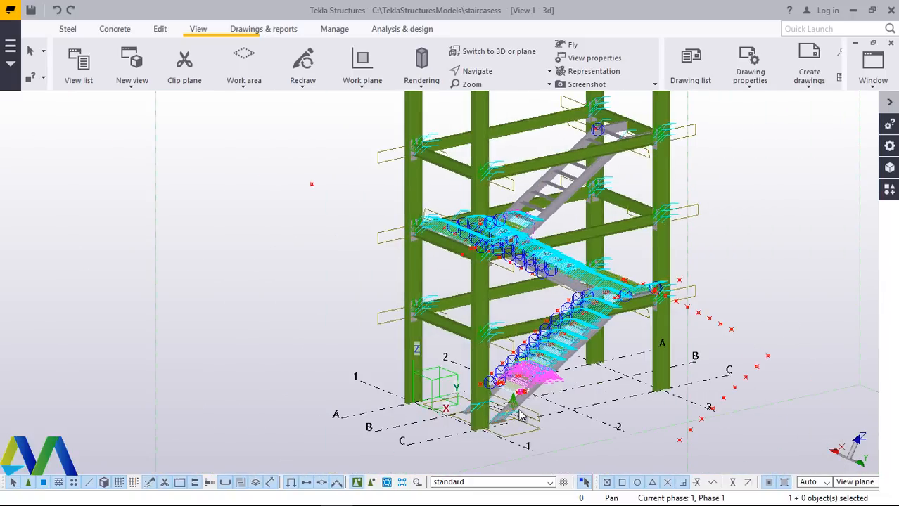
{"action": "scroll", "coordinate": [653, 211], "scroll_direction": "up", "scroll_amount": 4}
{"action": "scroll", "coordinate": [658, 205], "scroll_direction": "up", "scroll_amount": 2}
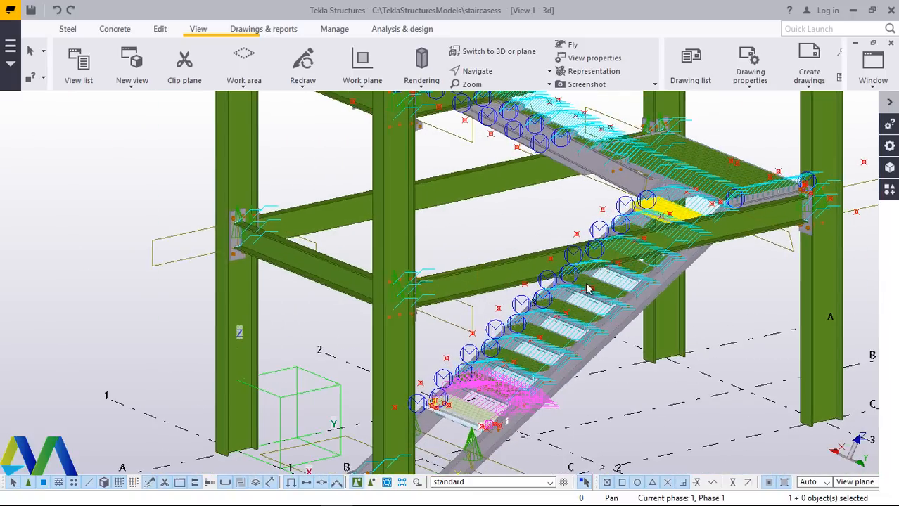
{"action": "scroll", "coordinate": [492, 362], "scroll_direction": "down", "scroll_amount": 2}
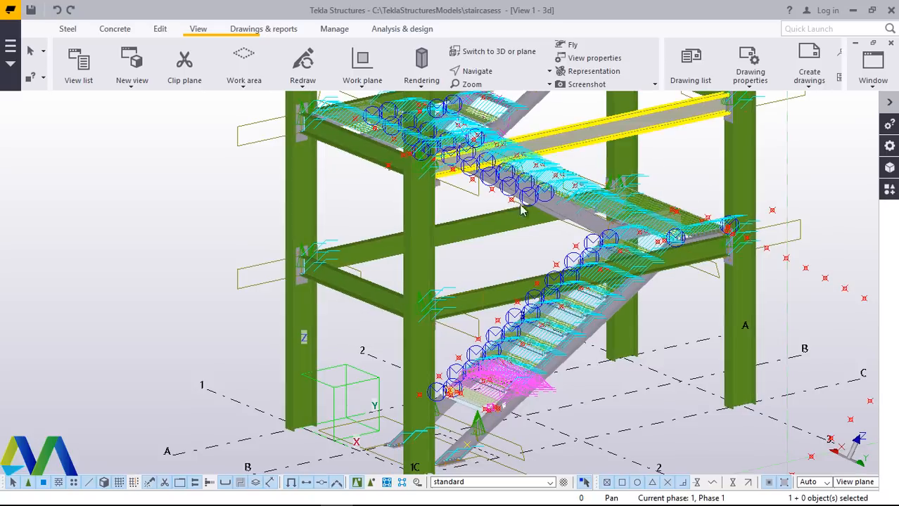
{"action": "scroll", "coordinate": [545, 136], "scroll_direction": "up", "scroll_amount": 1}
{"action": "scroll", "coordinate": [542, 171], "scroll_direction": "down", "scroll_amount": 2}
{"action": "scroll", "coordinate": [528, 175], "scroll_direction": "up", "scroll_amount": 2}
{"action": "scroll", "coordinate": [526, 175], "scroll_direction": "up", "scroll_amount": 4}
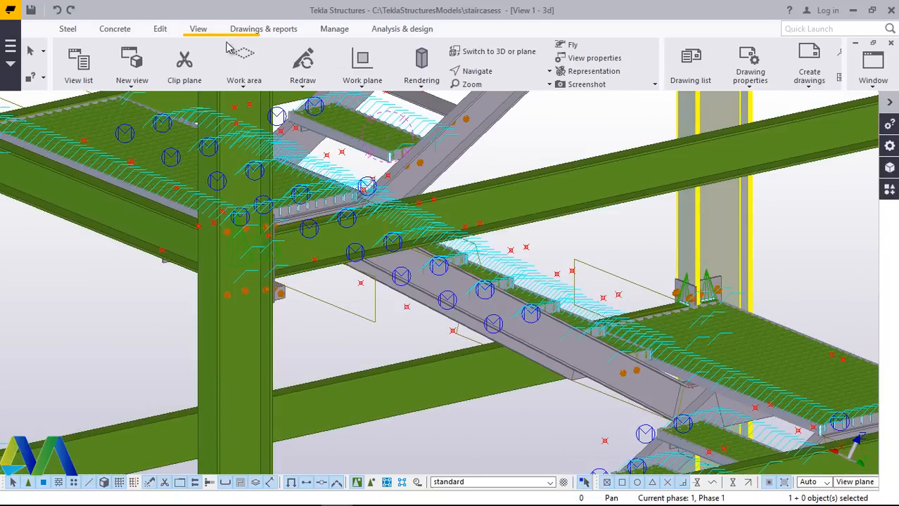
Set the work plane to the outer face of the upper flight's stringer, then end the work plane command.
{"action": "left_click", "coordinate": [362, 83]}
{"action": "left_click", "coordinate": [373, 112]}
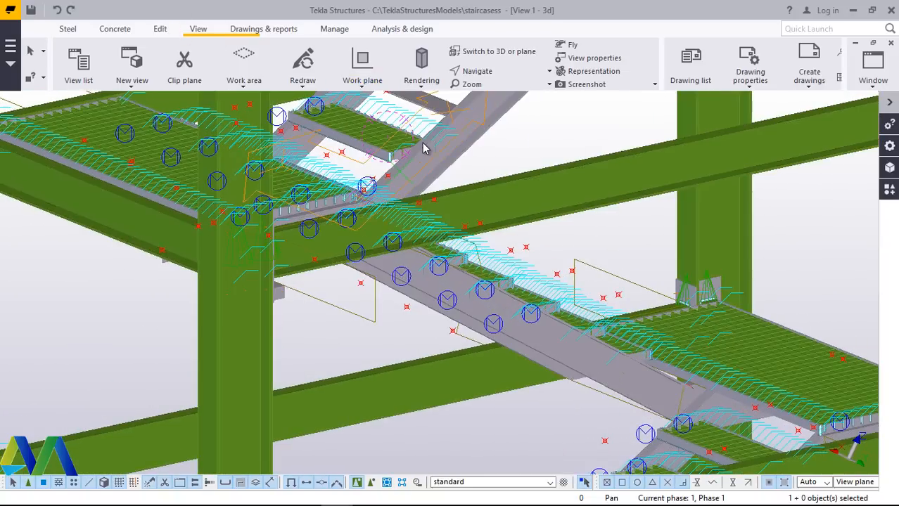
{"action": "scroll", "coordinate": [425, 146], "scroll_direction": "up", "scroll_amount": 2}
{"action": "scroll", "coordinate": [427, 175], "scroll_direction": "down", "scroll_amount": 2}
{"action": "middle_click_drag", "start_coordinate": [451, 95], "coordinate": [435, 149]}
{"action": "scroll", "coordinate": [450, 161], "scroll_direction": "up", "scroll_amount": 3}
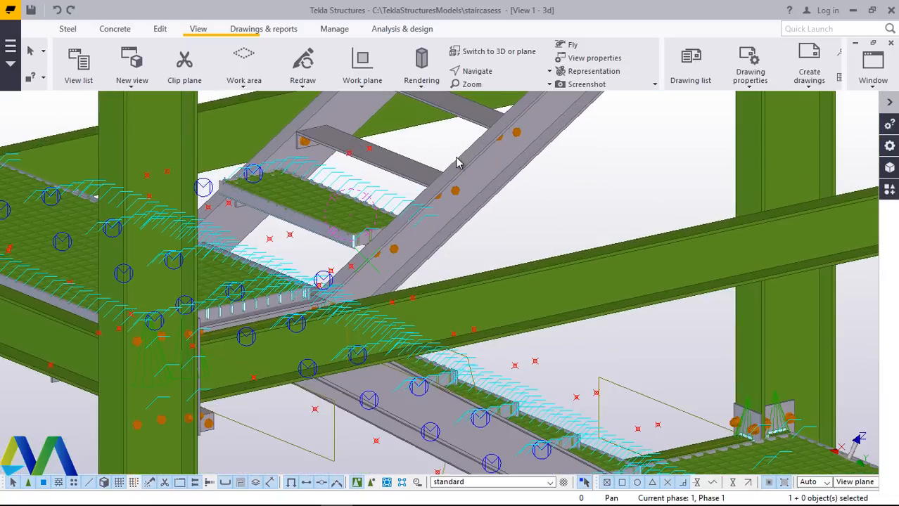
{"action": "left_click", "coordinate": [474, 180]}
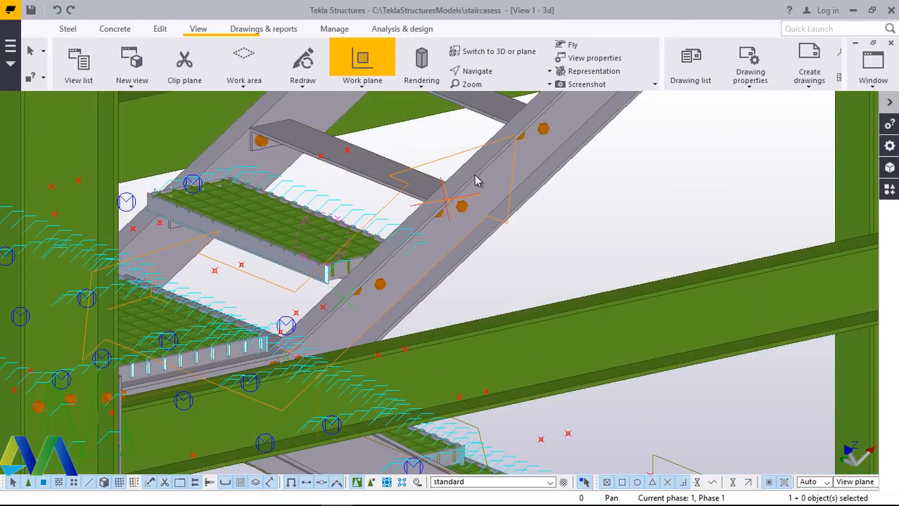
{"action": "right_click", "coordinate": [632, 195]}
{"action": "left_click", "coordinate": [642, 199]}
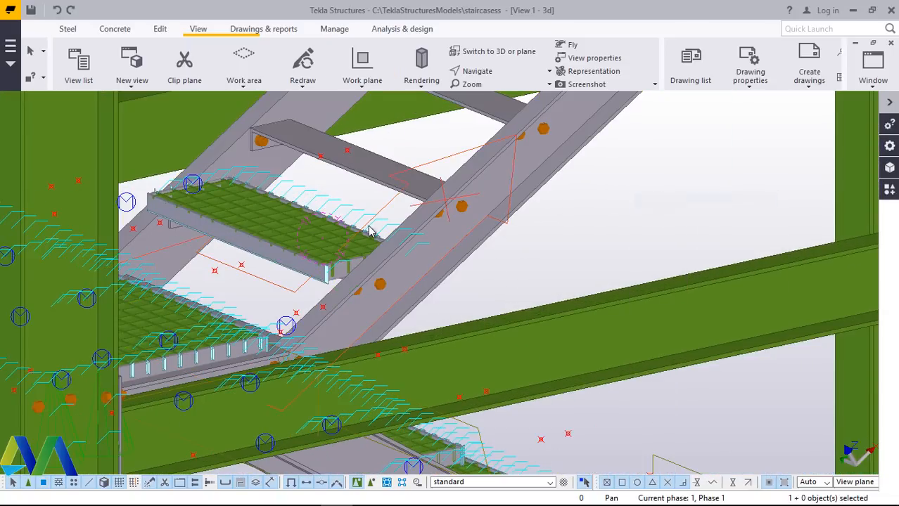
Examine the upper flight's first safegrid tread and the bare tread supports above it.
{"action": "left_click", "coordinate": [307, 228]}
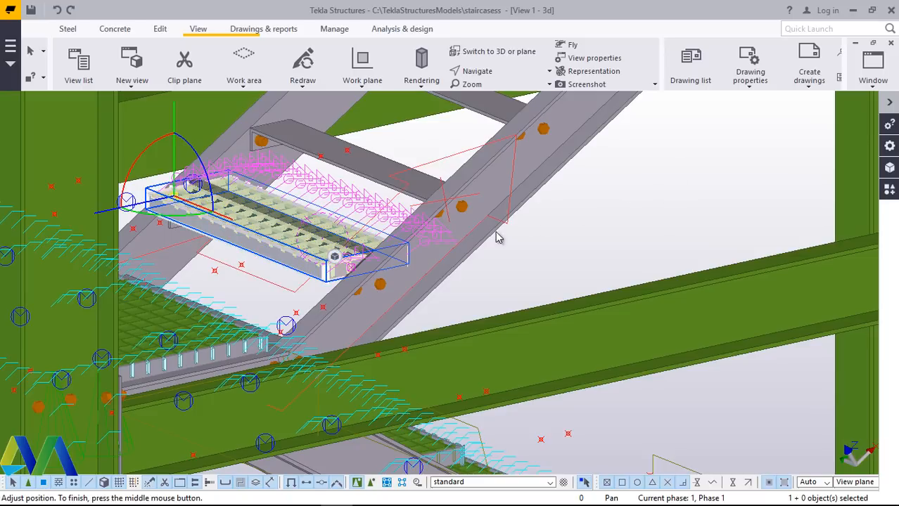
{"action": "left_click", "coordinate": [627, 187]}
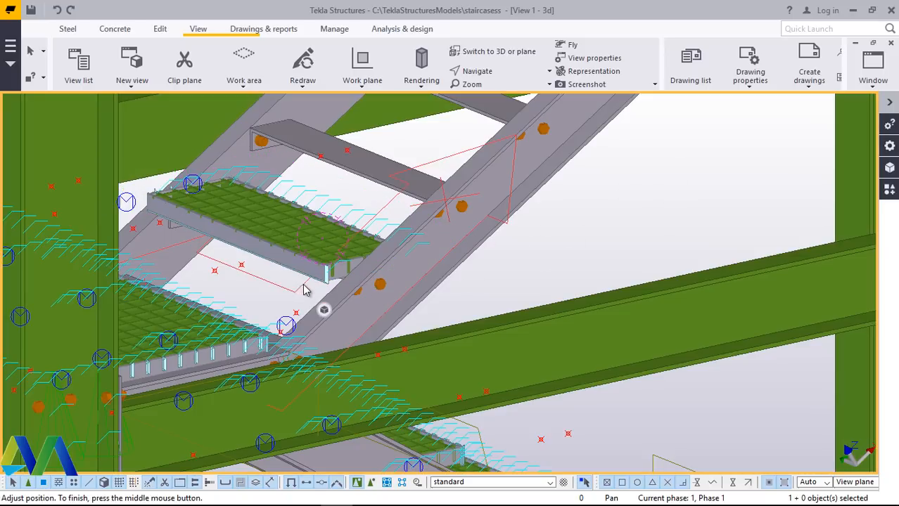
{"action": "scroll", "coordinate": [304, 284], "scroll_direction": "down", "scroll_amount": 8}
{"action": "scroll", "coordinate": [590, 160], "scroll_direction": "up", "scroll_amount": 3}
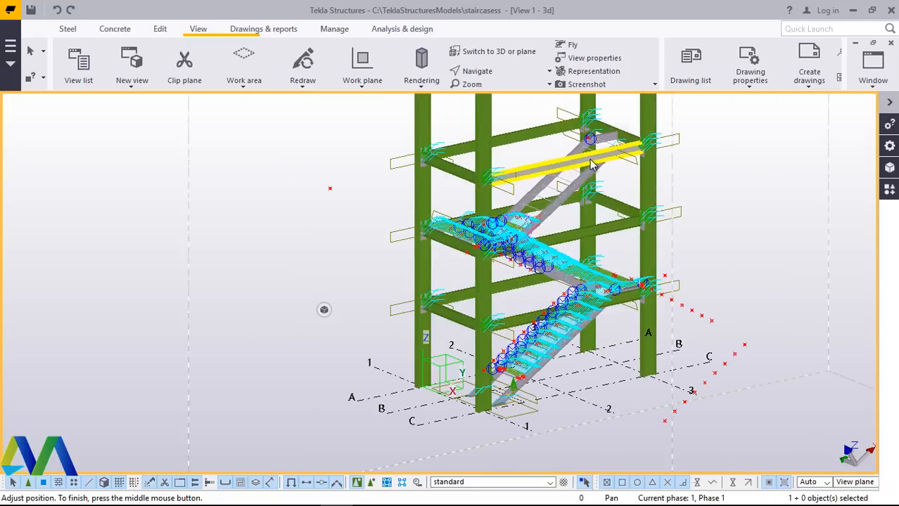
{"action": "scroll", "coordinate": [592, 164], "scroll_direction": "up", "scroll_amount": 4}
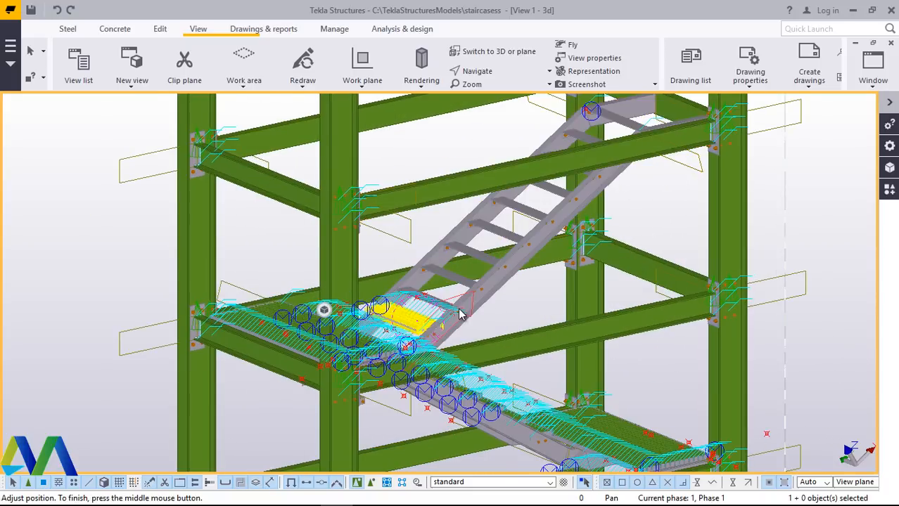
{"action": "scroll", "coordinate": [458, 314], "scroll_direction": "up", "scroll_amount": 2}
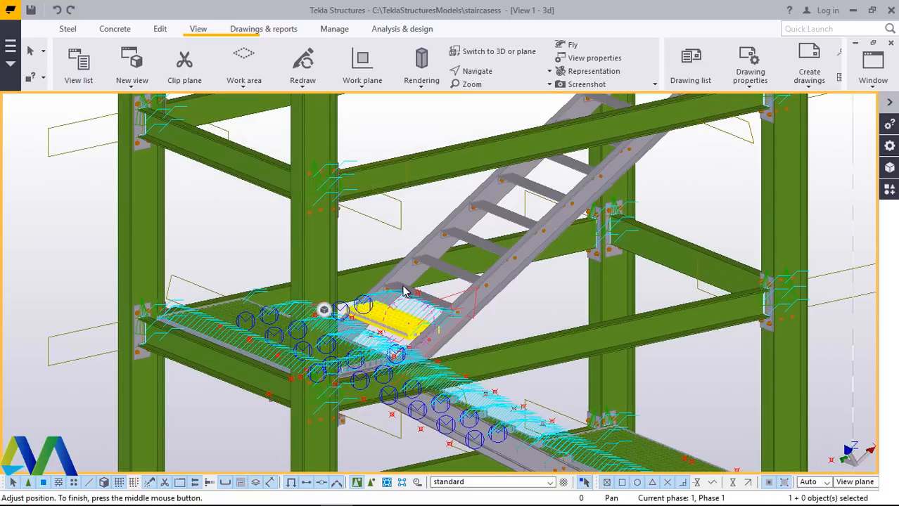
{"action": "scroll", "coordinate": [408, 301], "scroll_direction": "up", "scroll_amount": 4}
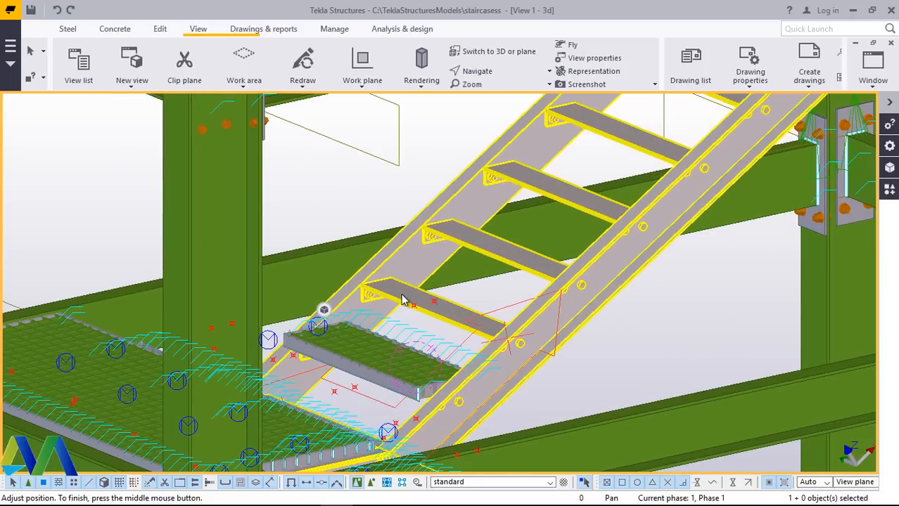
{"action": "scroll", "coordinate": [386, 309], "scroll_direction": "down", "scroll_amount": 5}
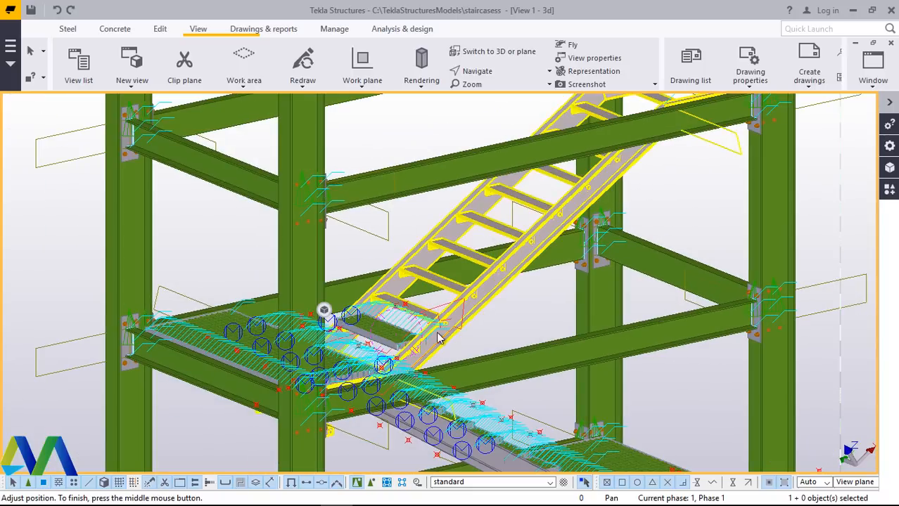
{"action": "scroll", "coordinate": [391, 340], "scroll_direction": "up", "scroll_amount": 5}
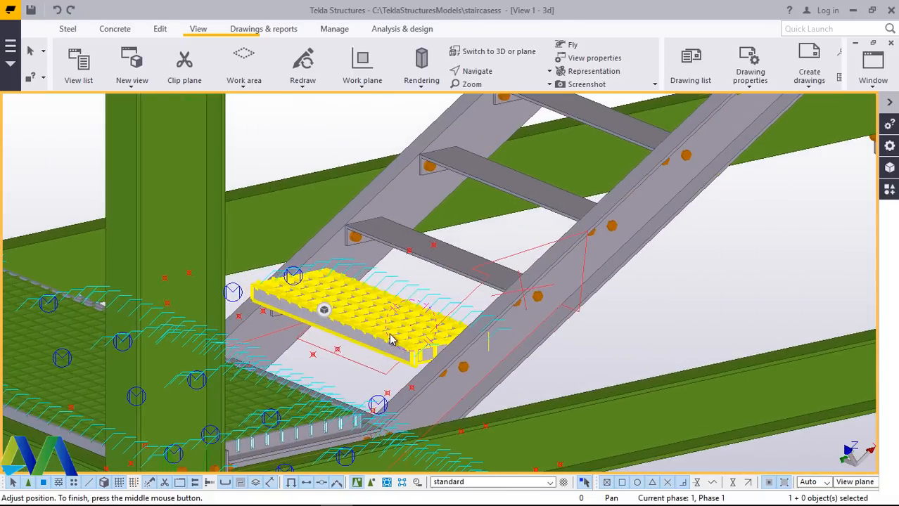
{"action": "scroll", "coordinate": [392, 338], "scroll_direction": "up", "scroll_amount": 1}
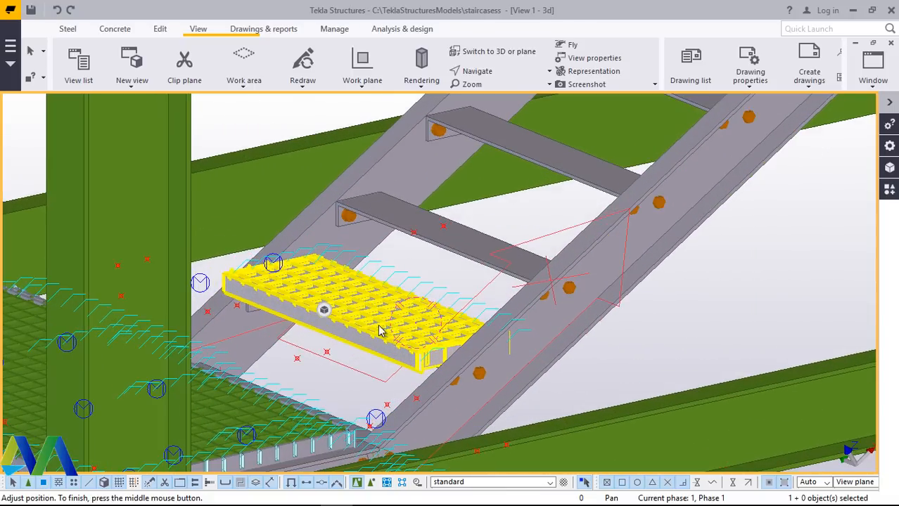
Copy the upper flight's first tread safegrid from that tread's stringer bolt centre to the second tread's matching bolt centre.
{"action": "left_click", "coordinate": [361, 321]}
{"action": "right_click", "coordinate": [361, 321]}
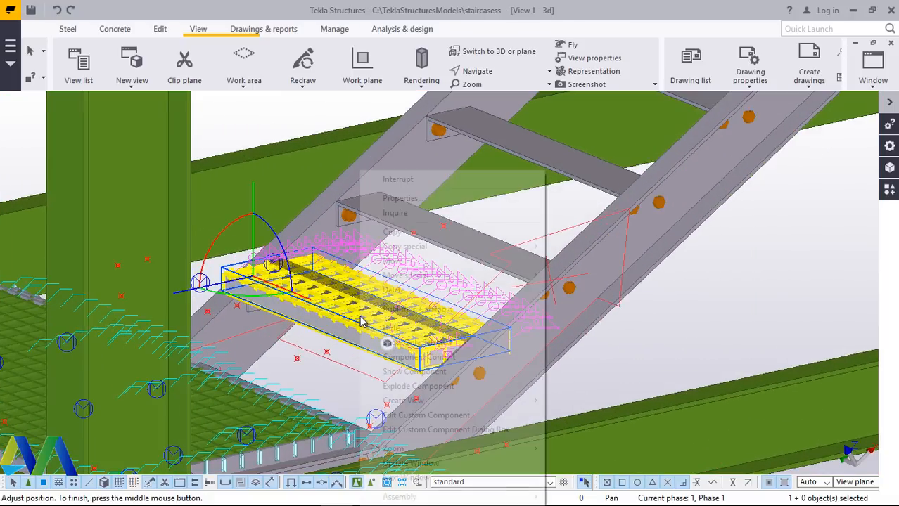
{"action": "left_click", "coordinate": [401, 231]}
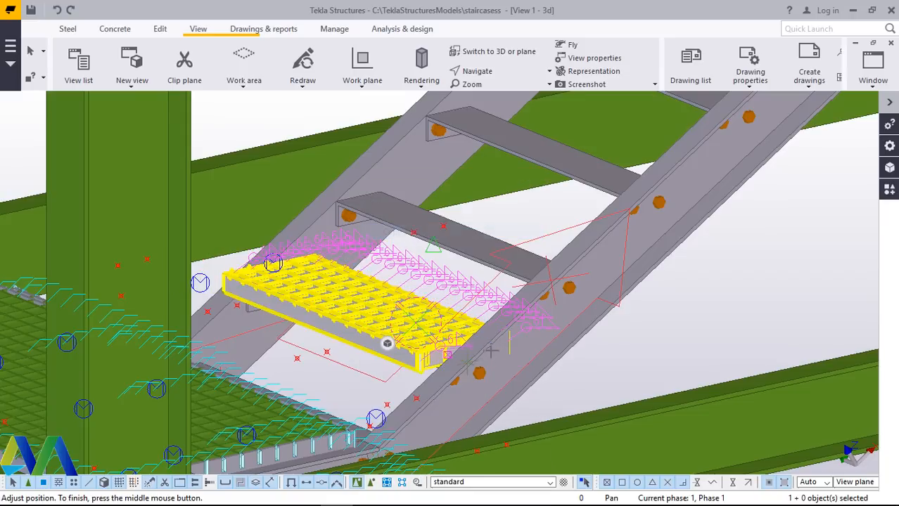
{"action": "scroll", "coordinate": [472, 380], "scroll_direction": "up", "scroll_amount": 2}
{"action": "scroll", "coordinate": [479, 375], "scroll_direction": "up", "scroll_amount": 3}
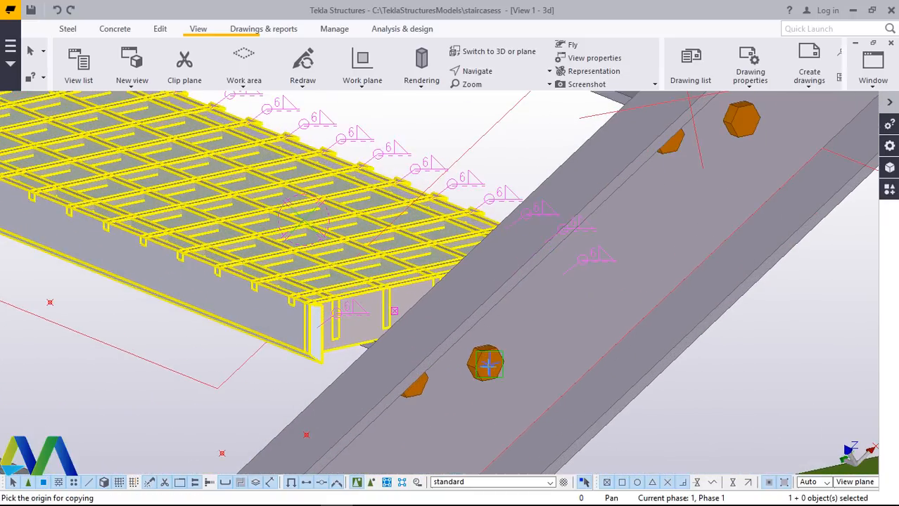
{"action": "left_click", "coordinate": [491, 373]}
{"action": "scroll", "coordinate": [614, 296], "scroll_direction": "down", "scroll_amount": 2}
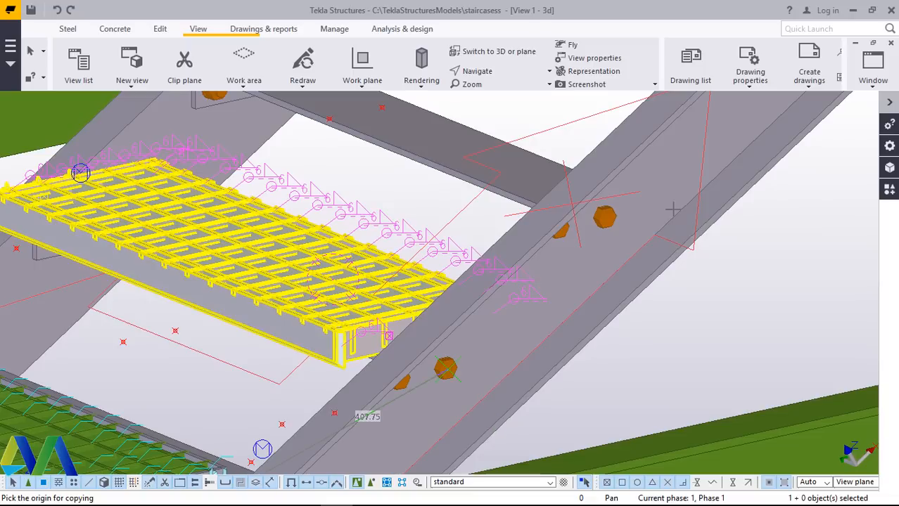
{"action": "left_click", "coordinate": [605, 217]}
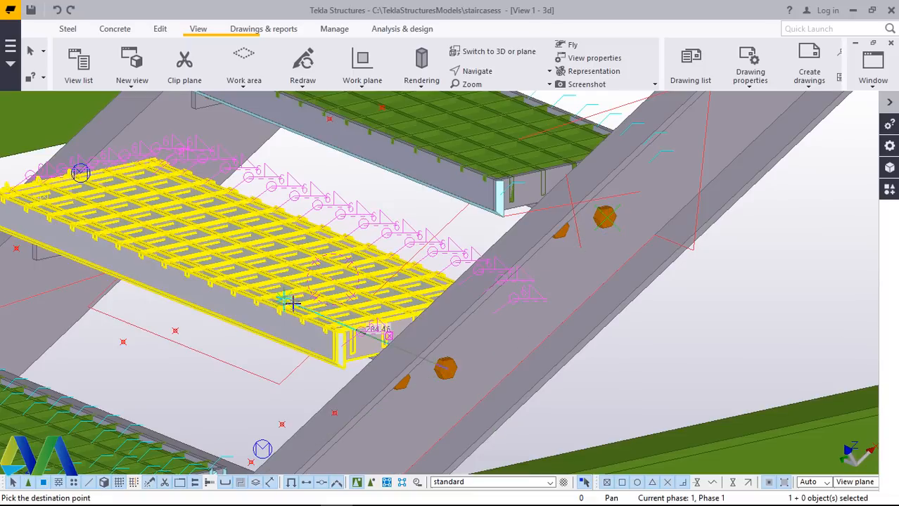
Place another safegrid copy on the third tread, using its matching stringer bolt centre as the destination.
{"action": "scroll", "coordinate": [299, 316], "scroll_direction": "down", "scroll_amount": 2}
{"action": "scroll", "coordinate": [524, 207], "scroll_direction": "down", "scroll_amount": 2}
{"action": "scroll", "coordinate": [457, 233], "scroll_direction": "up", "scroll_amount": 6}
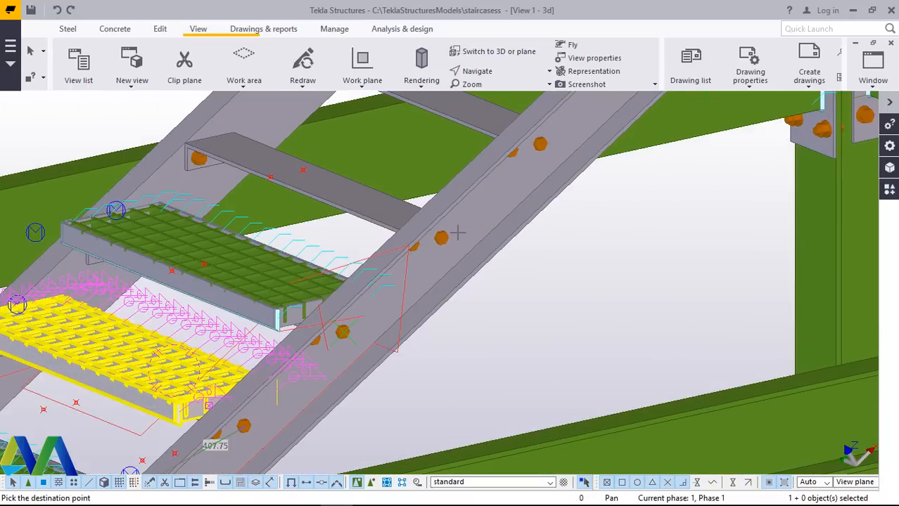
{"action": "scroll", "coordinate": [440, 240], "scroll_direction": "up", "scroll_amount": 1}
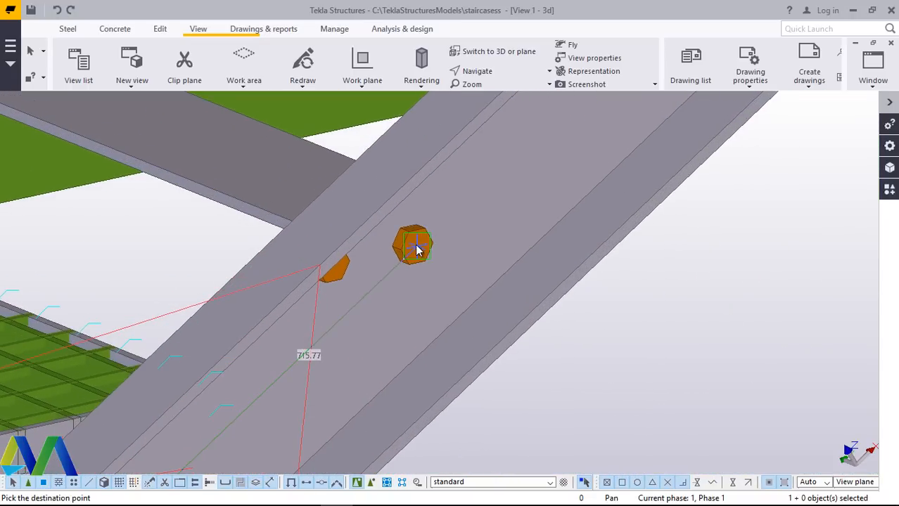
{"action": "scroll", "coordinate": [370, 306], "scroll_direction": "down", "scroll_amount": 3}
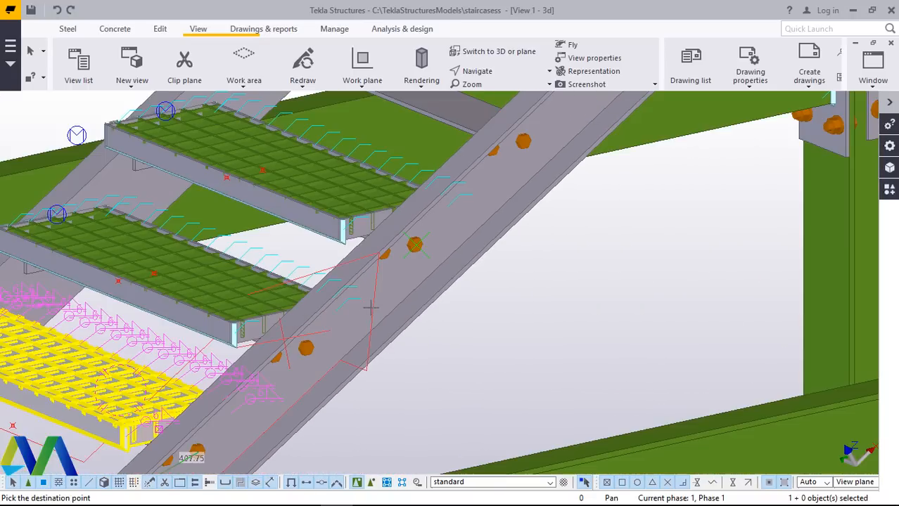
Continue copying the safegrid to the fourth and fifth treads at their matching stringer bolt centres.
{"action": "scroll", "coordinate": [371, 310], "scroll_direction": "down", "scroll_amount": 2}
{"action": "scroll", "coordinate": [496, 169], "scroll_direction": "up", "scroll_amount": 5}
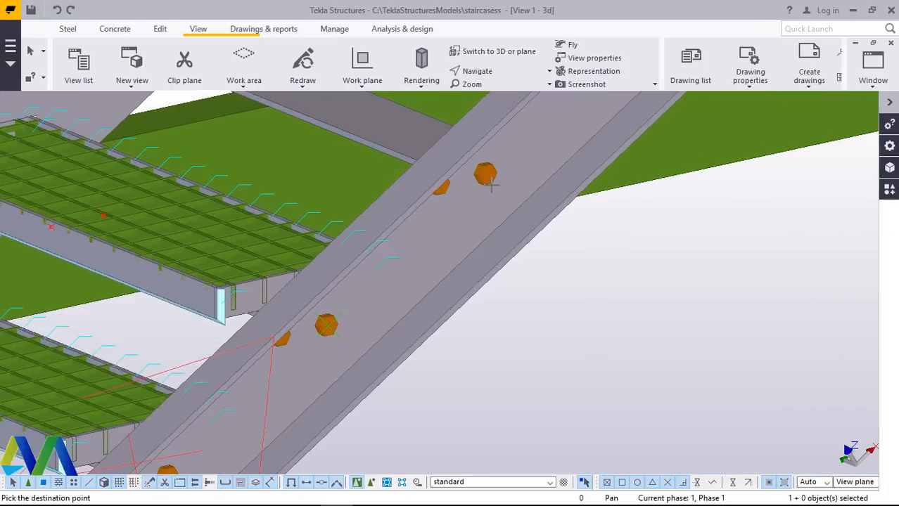
{"action": "scroll", "coordinate": [487, 168], "scroll_direction": "up", "scroll_amount": 1}
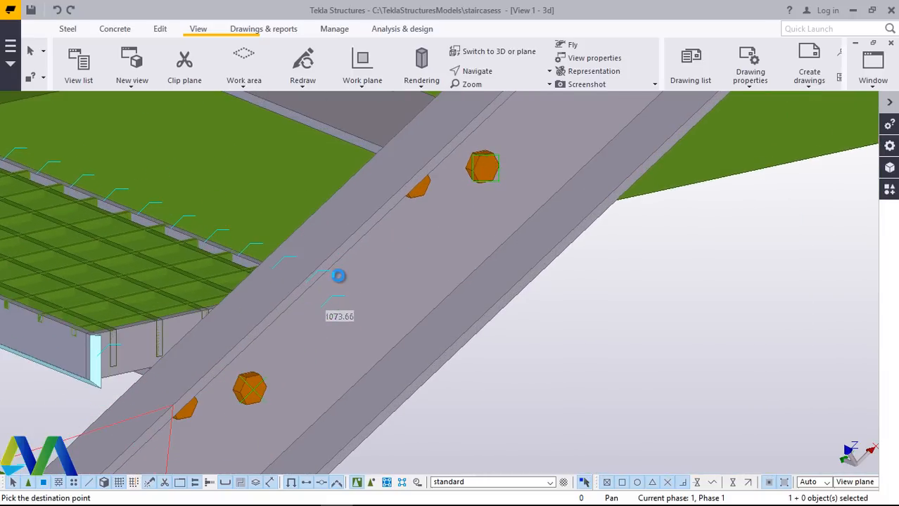
{"action": "scroll", "coordinate": [374, 293], "scroll_direction": "down", "scroll_amount": 4}
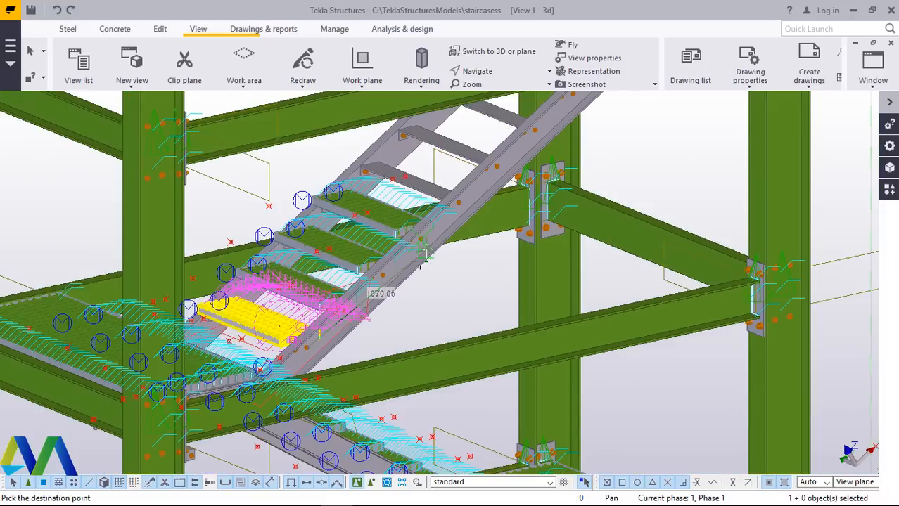
{"action": "scroll", "coordinate": [431, 227], "scroll_direction": "up", "scroll_amount": 1}
{"action": "scroll", "coordinate": [431, 227], "scroll_direction": "up", "scroll_amount": 5}
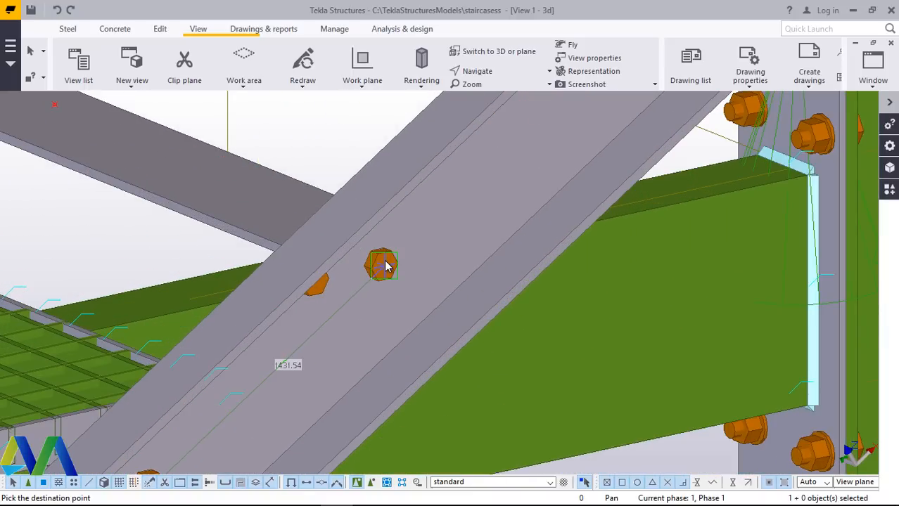
{"action": "scroll", "coordinate": [372, 289], "scroll_direction": "down", "scroll_amount": 5}
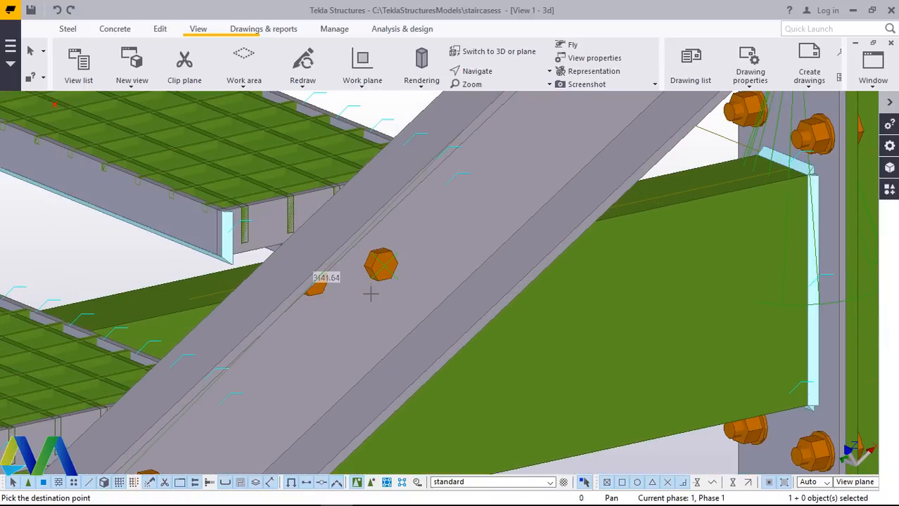
Copy the safegrid onto the sixth, seventh and eighth treads at their matching stringer bolt centres.
{"action": "scroll", "coordinate": [488, 164], "scroll_direction": "up", "scroll_amount": 2}
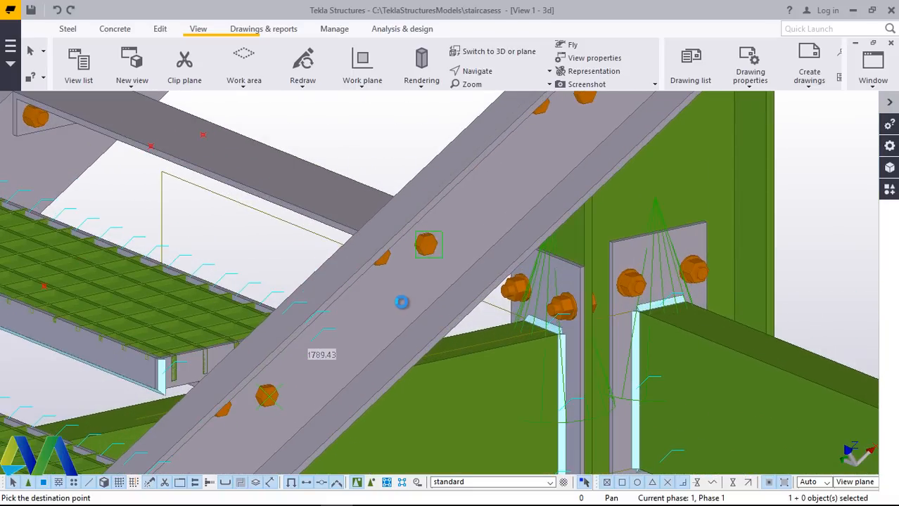
{"action": "scroll", "coordinate": [405, 302], "scroll_direction": "down", "scroll_amount": 2}
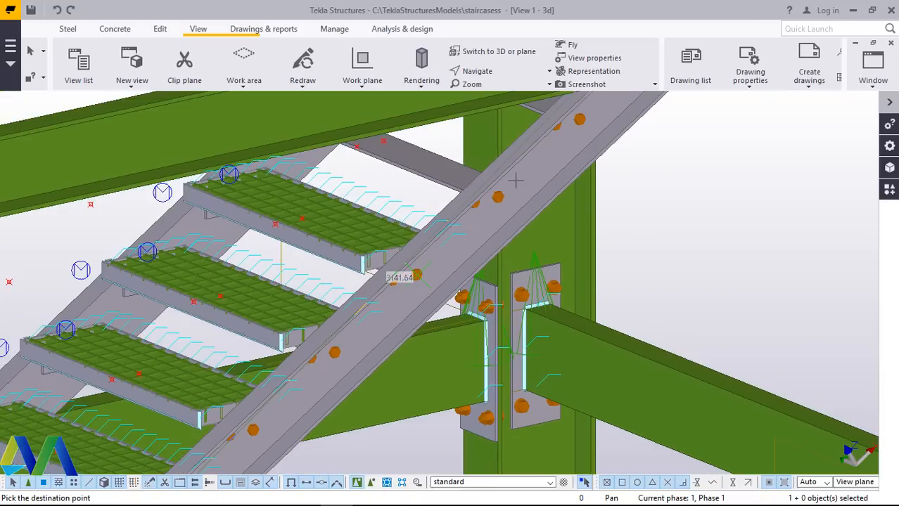
{"action": "scroll", "coordinate": [515, 181], "scroll_direction": "up", "scroll_amount": 2}
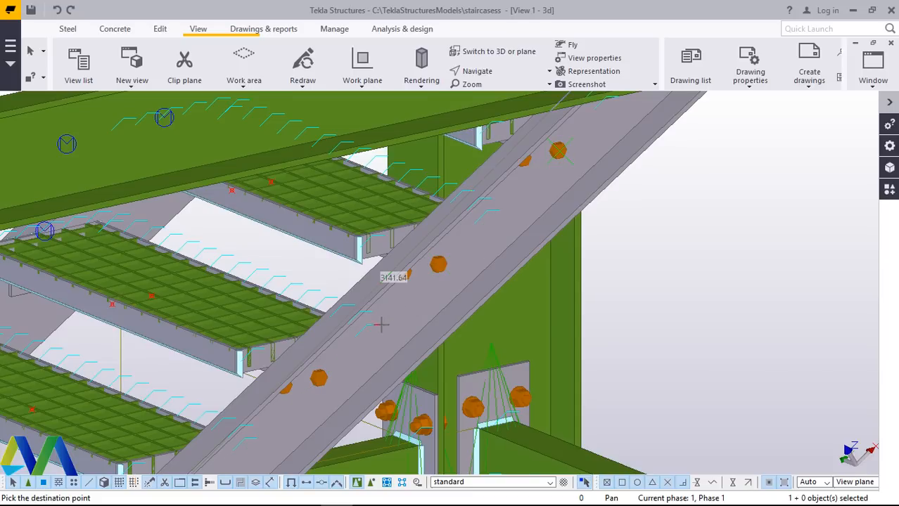
{"action": "scroll", "coordinate": [381, 322], "scroll_direction": "down", "scroll_amount": 5}
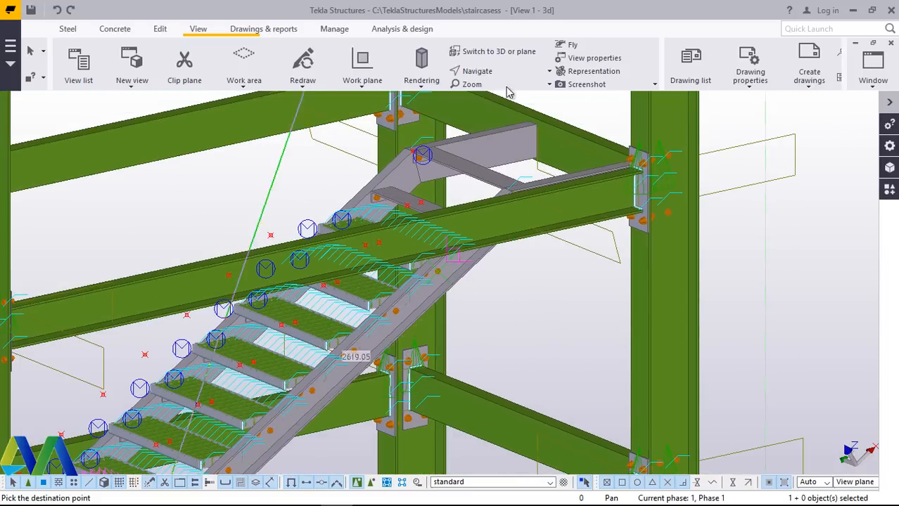
Copy the safegrid onto the upper flight's topmost tread, targeting the matching bolt centre partly hidden behind the green beam.
{"action": "middle_click_drag", "start_coordinate": [456, 269], "coordinate": [460, 224], "text": "ctrl"}
{"action": "scroll", "coordinate": [496, 245], "scroll_direction": "up", "scroll_amount": 5}
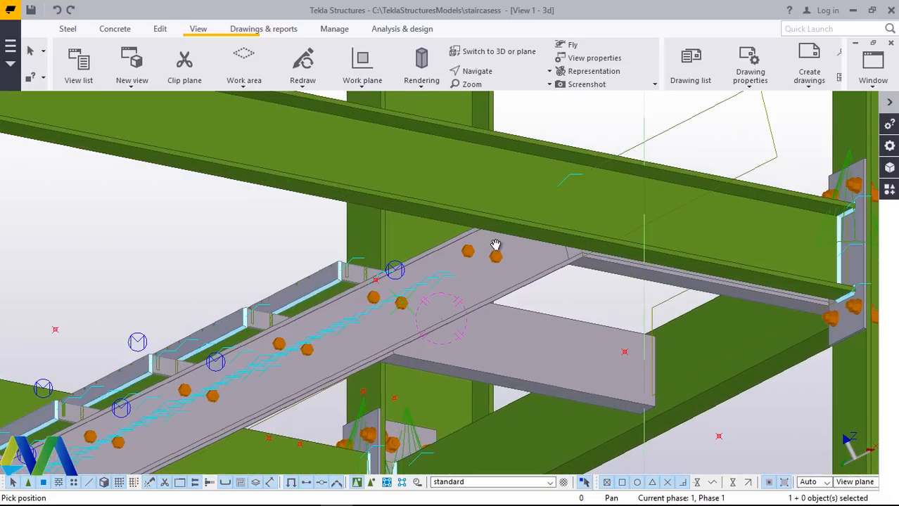
{"action": "right_click", "coordinate": [490, 245]}
{"action": "left_click", "coordinate": [511, 252]}
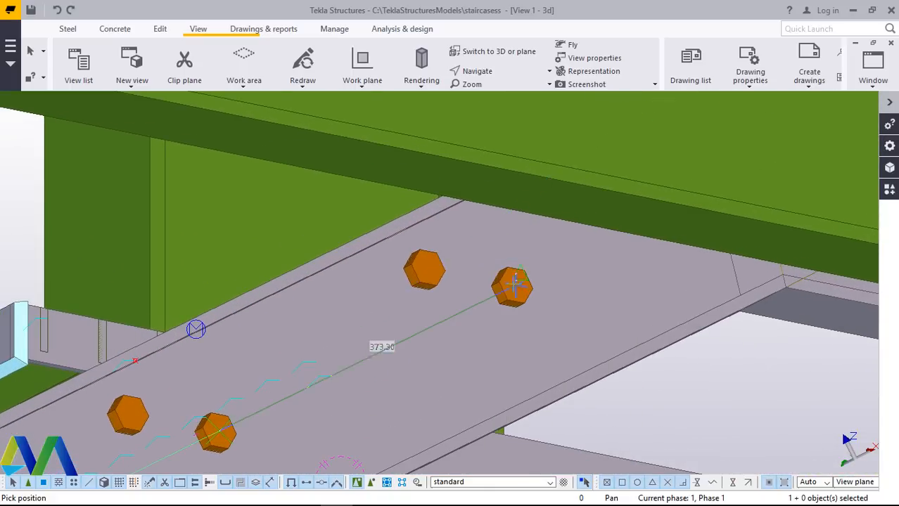
{"action": "scroll", "coordinate": [516, 288], "scroll_direction": "up", "scroll_amount": 2}
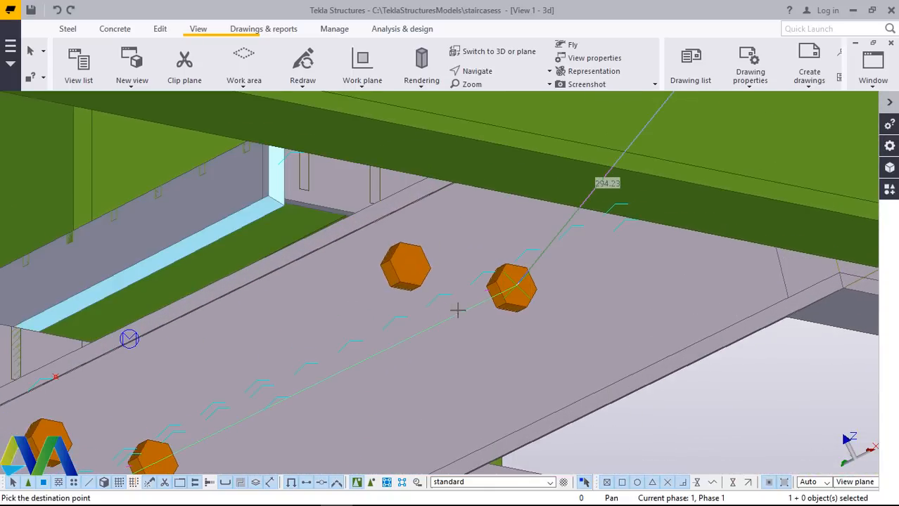
Examine the upper flight's copied tread safegrids and the whole staircase from several angles.
{"action": "left_click", "coordinate": [498, 74]}
{"action": "left_click", "coordinate": [475, 92]}
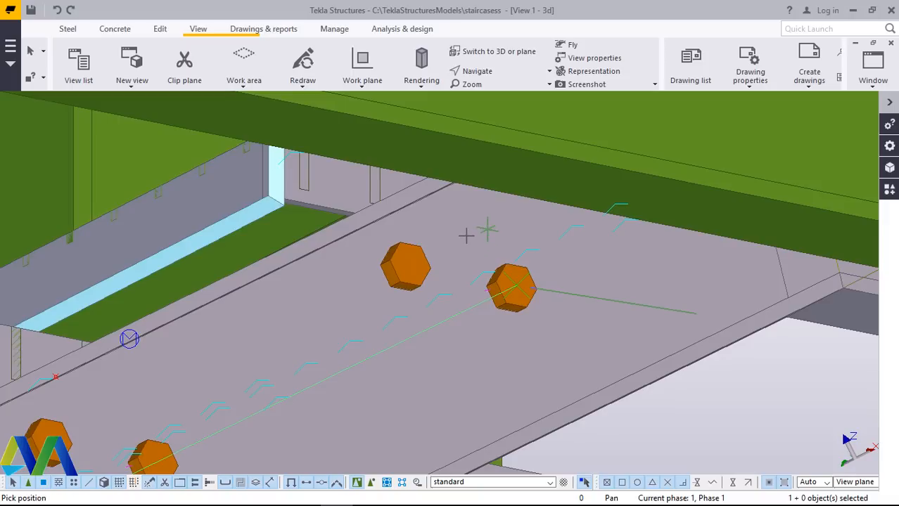
{"action": "scroll", "coordinate": [475, 230], "scroll_direction": "down", "scroll_amount": 2}
{"action": "scroll", "coordinate": [484, 232], "scroll_direction": "down", "scroll_amount": 3}
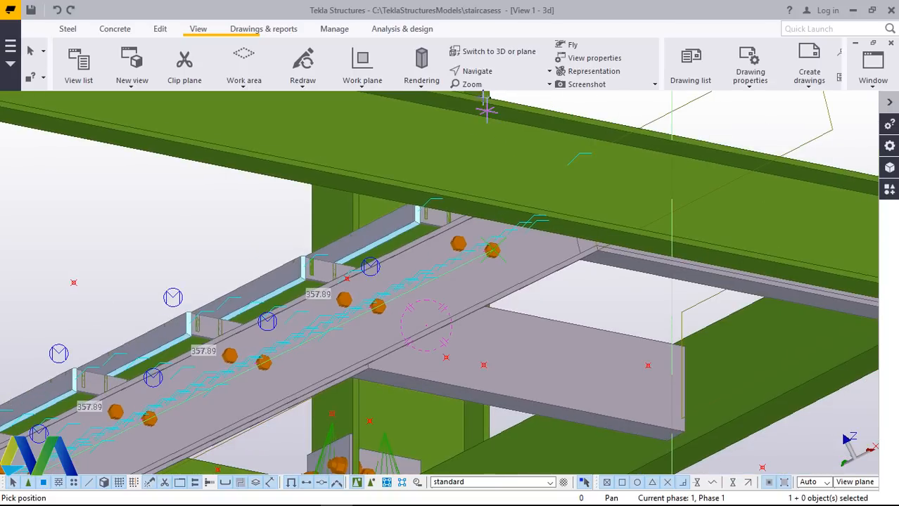
{"action": "left_click", "coordinate": [494, 74]}
{"action": "left_click", "coordinate": [468, 92]}
{"action": "left_click_drag", "start_coordinate": [508, 250], "coordinate": [479, 211]}
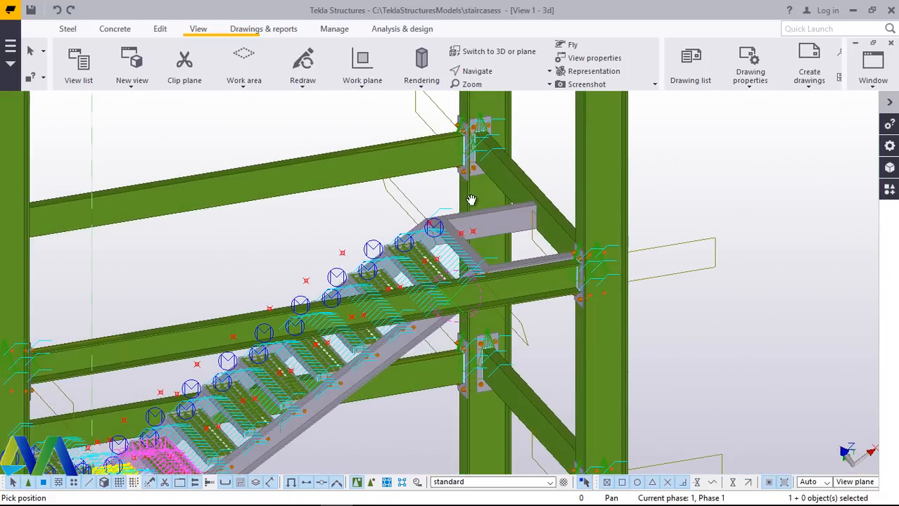
{"action": "scroll", "coordinate": [479, 211], "scroll_direction": "down", "scroll_amount": 5}
{"action": "middle_click_drag", "start_coordinate": [453, 206], "coordinate": [391, 182], "text": "ctrl"}
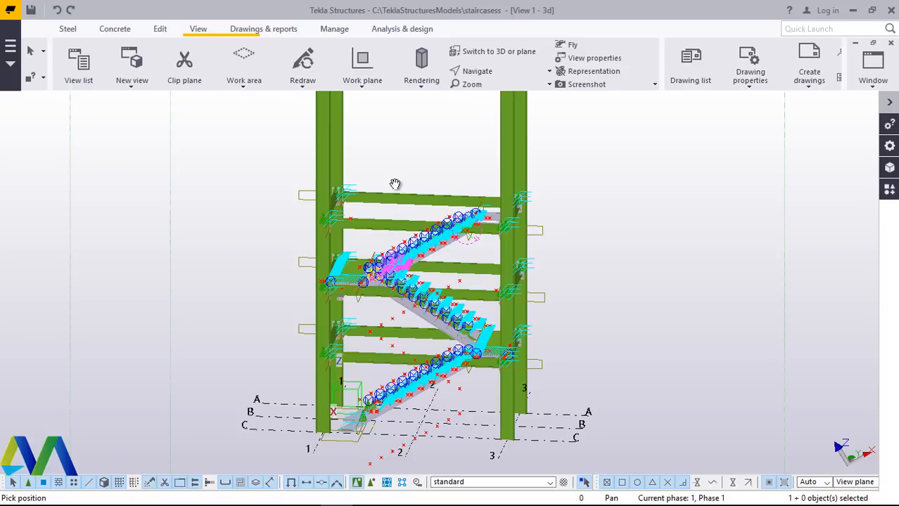
{"action": "scroll", "coordinate": [410, 267], "scroll_direction": "up", "scroll_amount": 6}
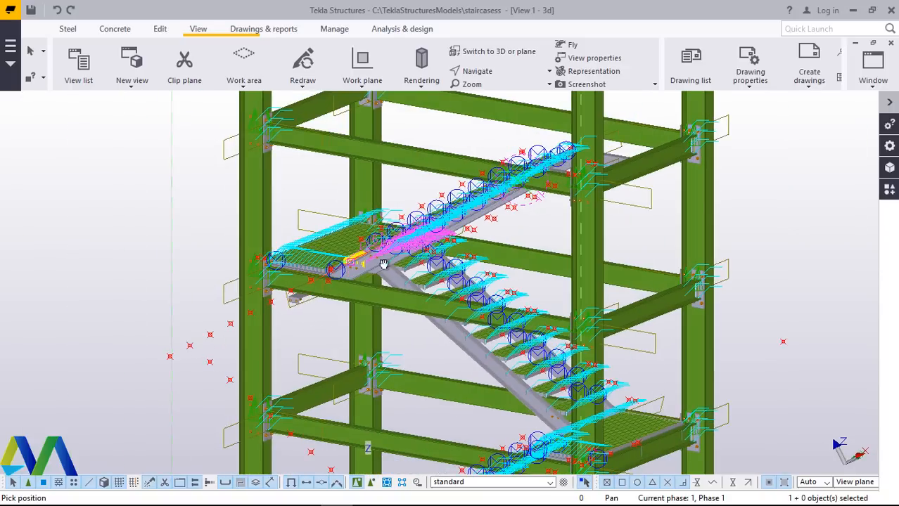
End the view rotation and copy commands, clear the selection, and redraw the view to remove the temporary marks.
{"action": "right_click", "coordinate": [170, 158]}
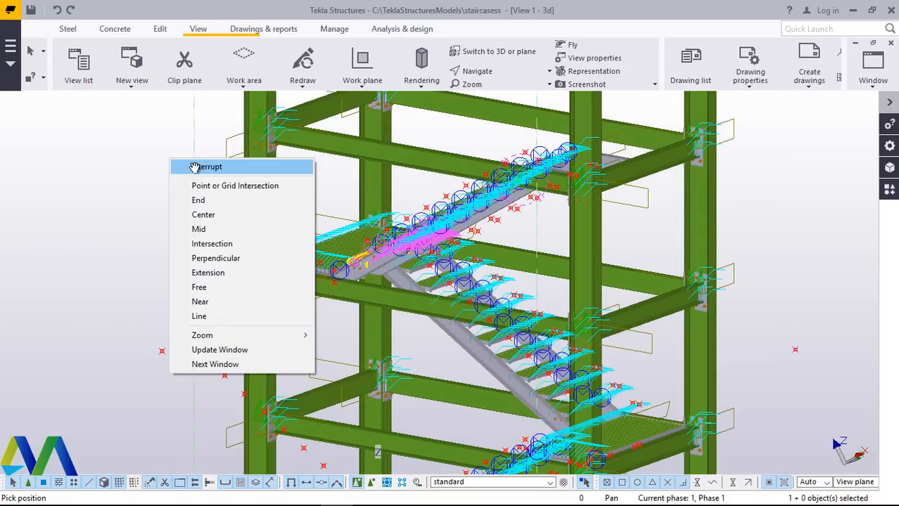
{"action": "left_click", "coordinate": [196, 166]}
{"action": "right_click", "coordinate": [133, 149]}
{"action": "left_click", "coordinate": [151, 155]}
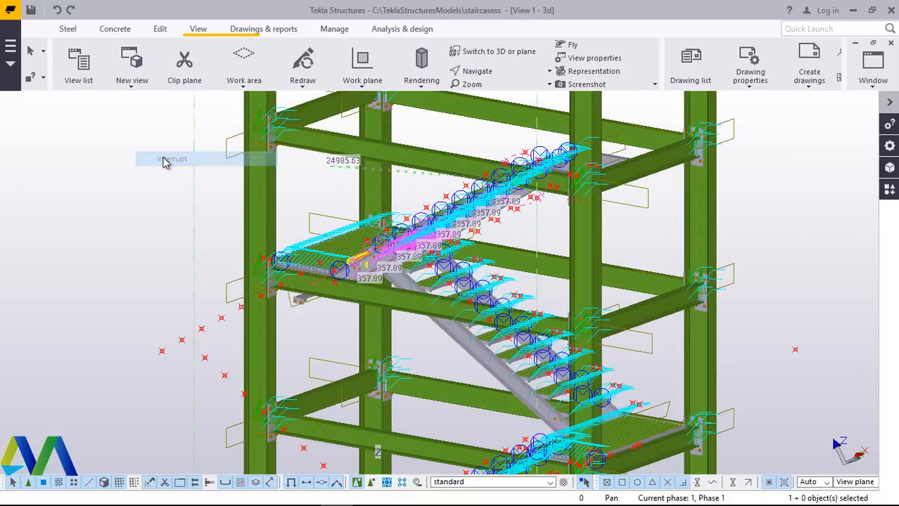
{"action": "right_click", "coordinate": [135, 143]}
{"action": "key", "text": "Escape"}
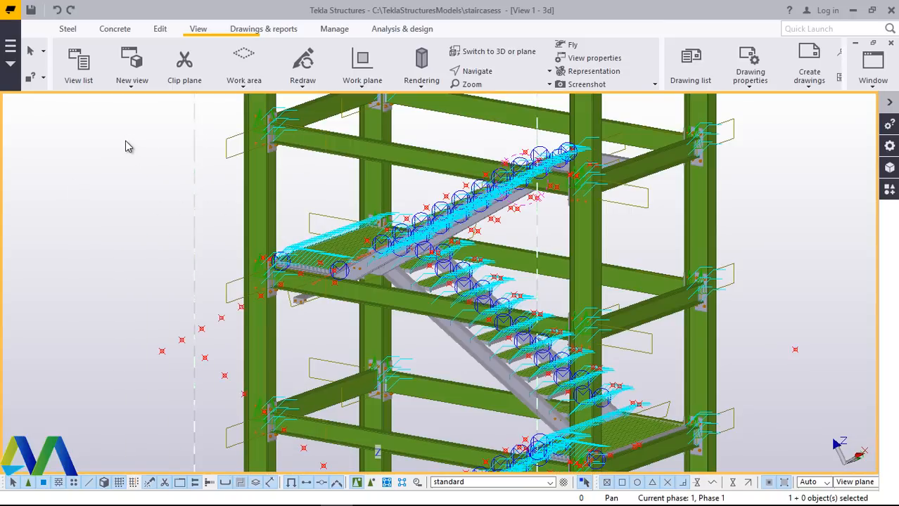
{"action": "right_click", "coordinate": [127, 145]}
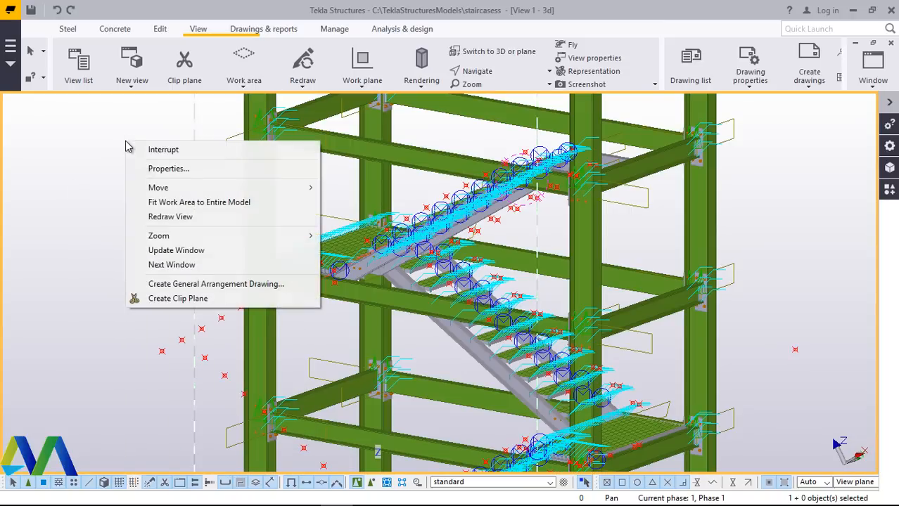
{"action": "left_click", "coordinate": [175, 215]}
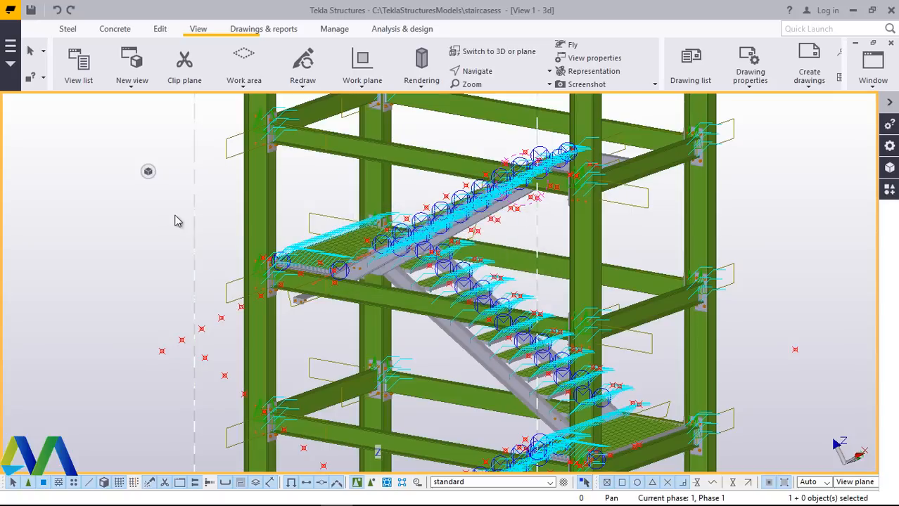
{"action": "right_click", "coordinate": [149, 197]}
{"action": "left_click", "coordinate": [194, 268]}
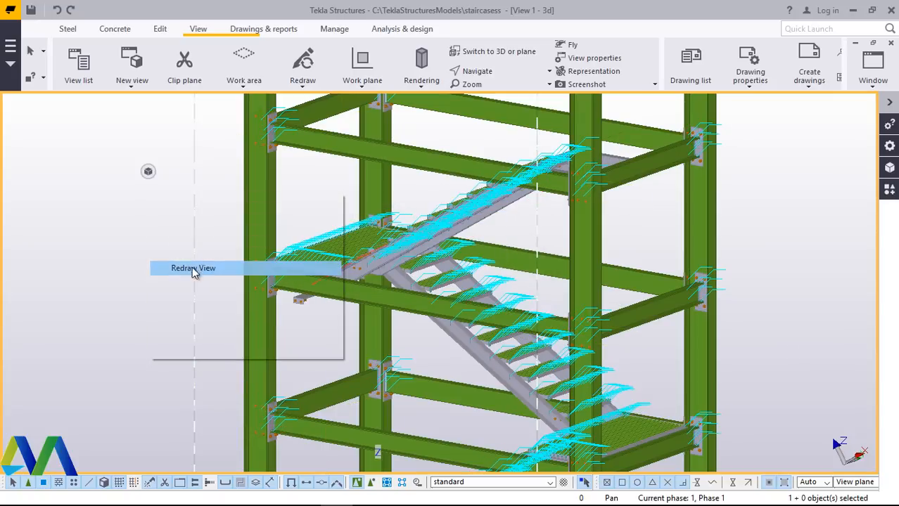
Inspect the complete stair tower with its three flights from a wider view, ending the view rotation.
{"action": "left_click", "coordinate": [477, 72]}
{"action": "left_click", "coordinate": [503, 94]}
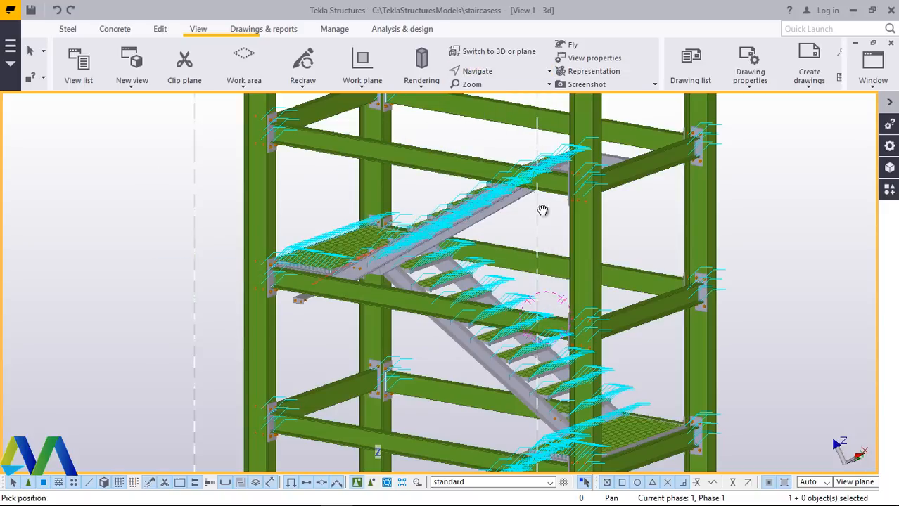
{"action": "left_click_drag", "start_coordinate": [542, 310], "coordinate": [500, 260]}
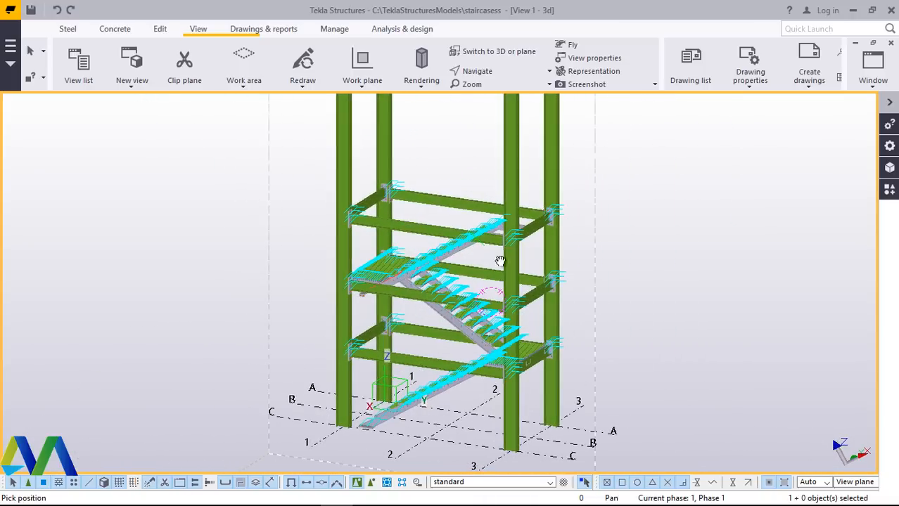
{"action": "scroll", "coordinate": [439, 362], "scroll_direction": "down", "scroll_amount": 5}
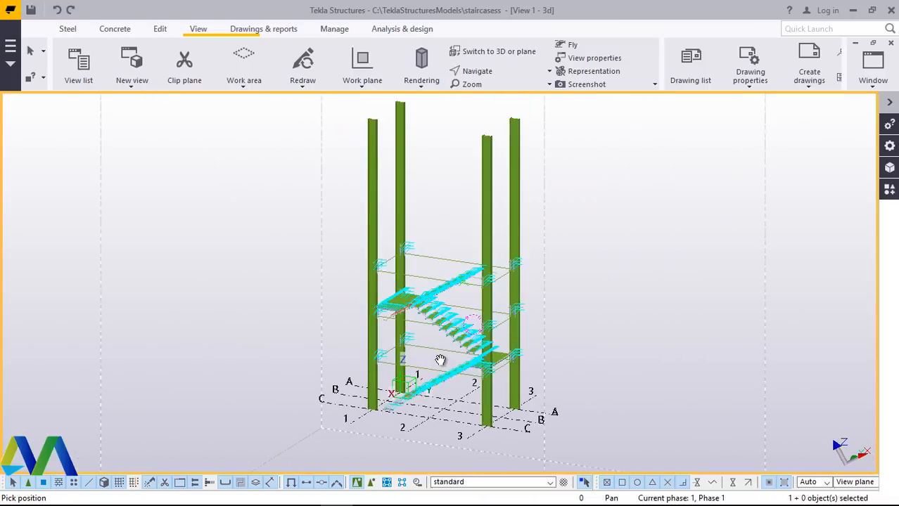
{"action": "right_click", "coordinate": [592, 184]}
{"action": "left_click", "coordinate": [606, 191]}
{"action": "scroll", "coordinate": [485, 260], "scroll_direction": "up", "scroll_amount": 5}
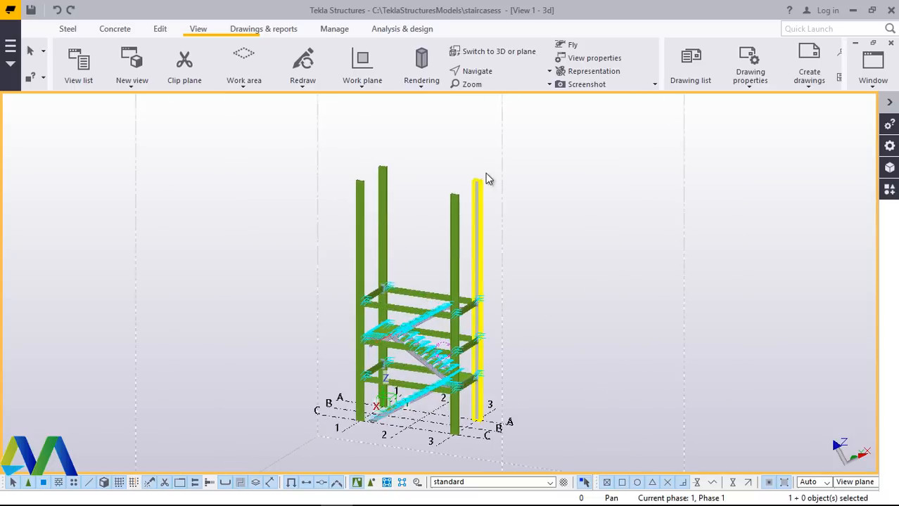
Copy the four columns 12000 upward, from the flange corner at column C/3's base to the matching corner at its top.
{"action": "left_click_drag", "start_coordinate": [490, 152], "coordinate": [326, 232]}
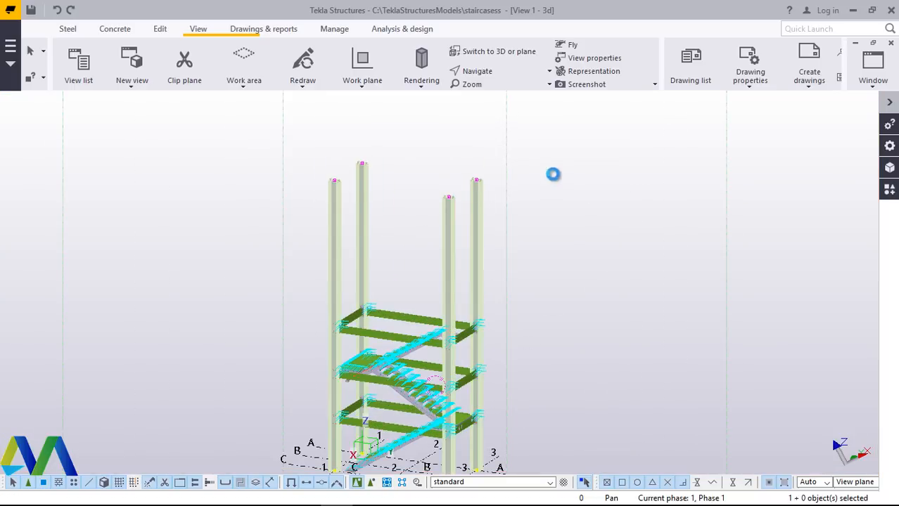
{"action": "right_click", "coordinate": [578, 176]}
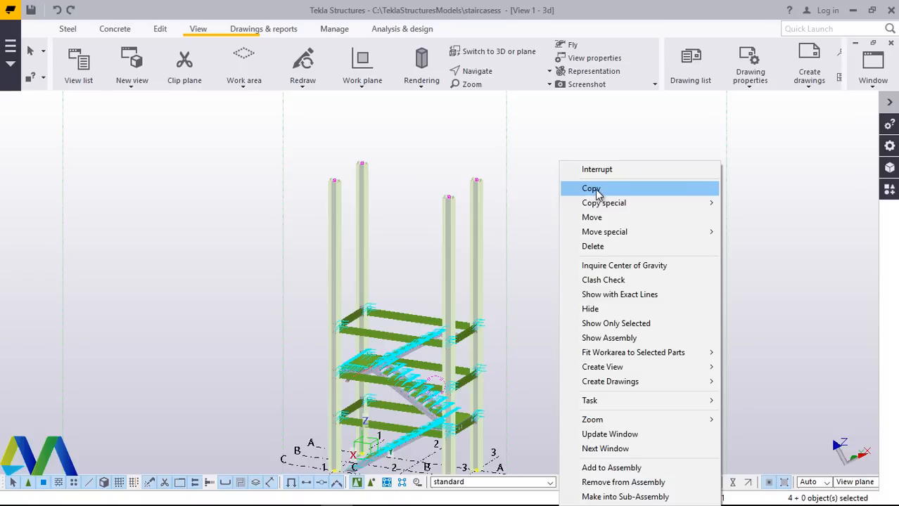
{"action": "left_click", "coordinate": [564, 188]}
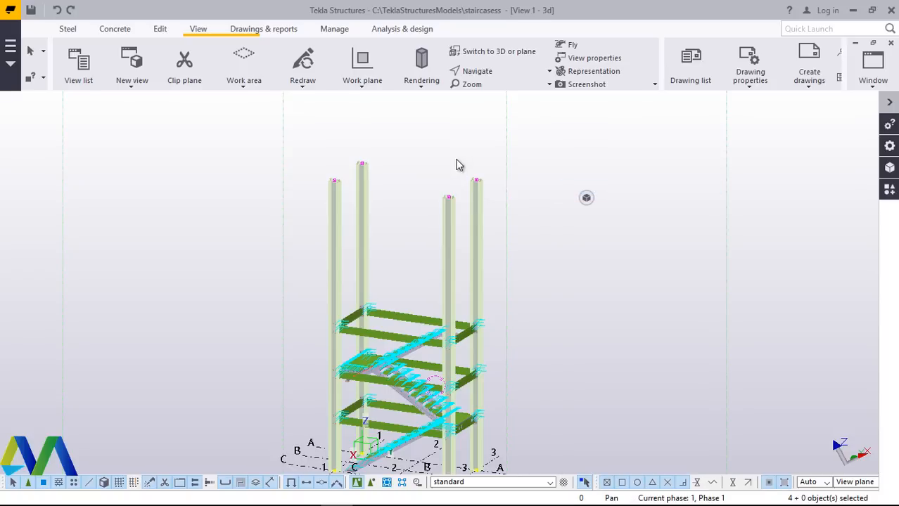
{"action": "scroll", "coordinate": [453, 156], "scroll_direction": "down", "scroll_amount": 2}
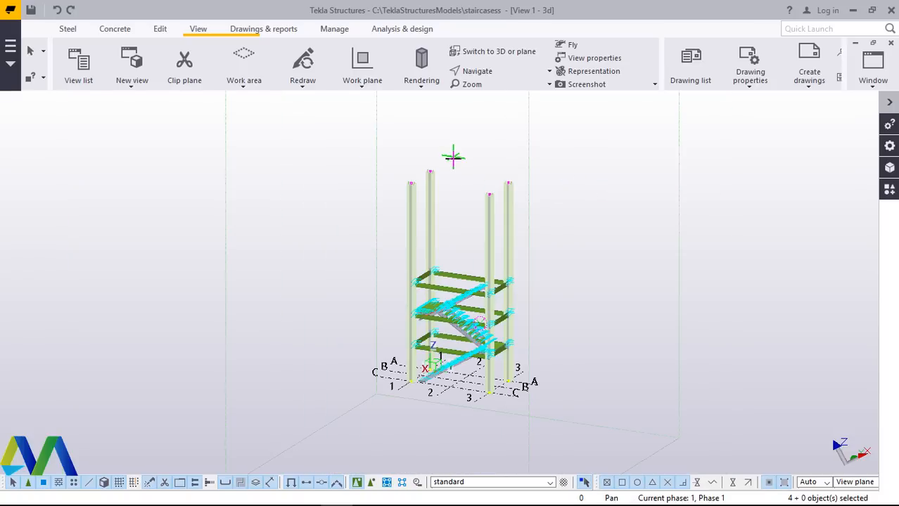
{"action": "scroll", "coordinate": [488, 398], "scroll_direction": "up", "scroll_amount": 6}
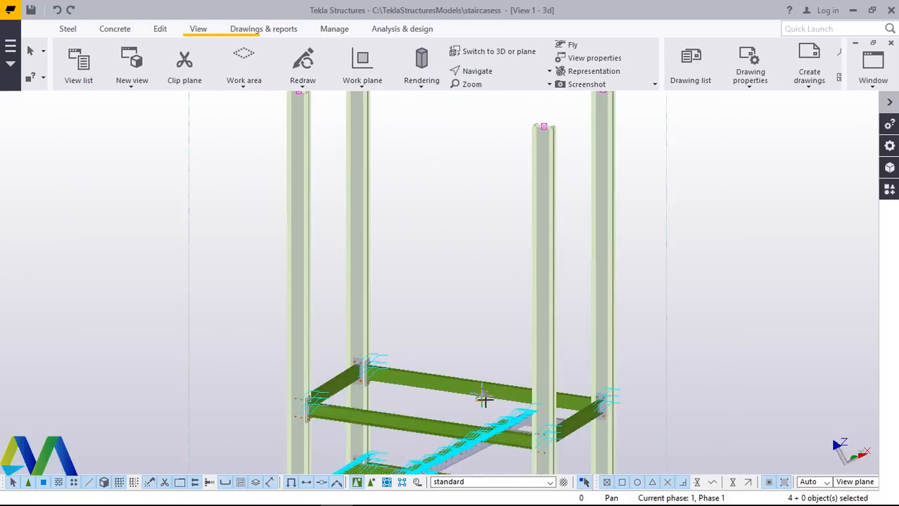
{"action": "scroll", "coordinate": [408, 215], "scroll_direction": "down", "scroll_amount": 4}
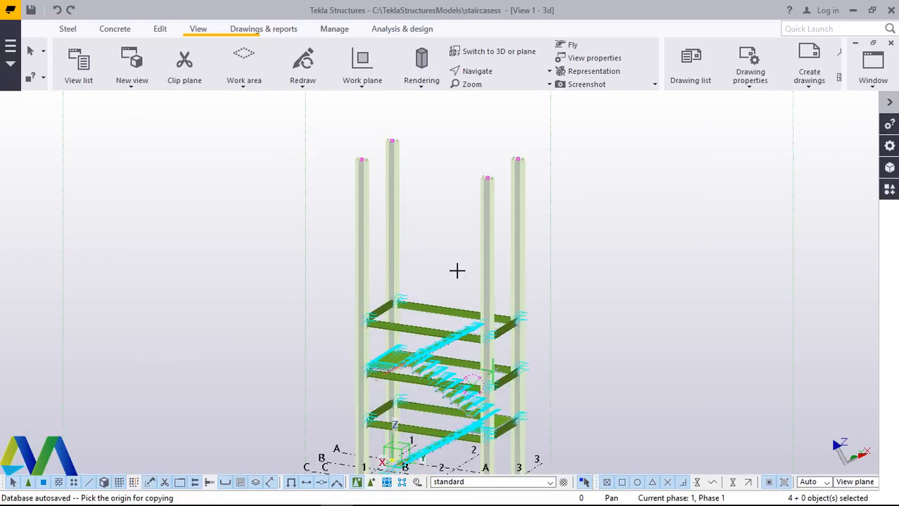
{"action": "scroll", "coordinate": [453, 239], "scroll_direction": "down", "scroll_amount": 2}
{"action": "scroll", "coordinate": [483, 461], "scroll_direction": "up", "scroll_amount": 8}
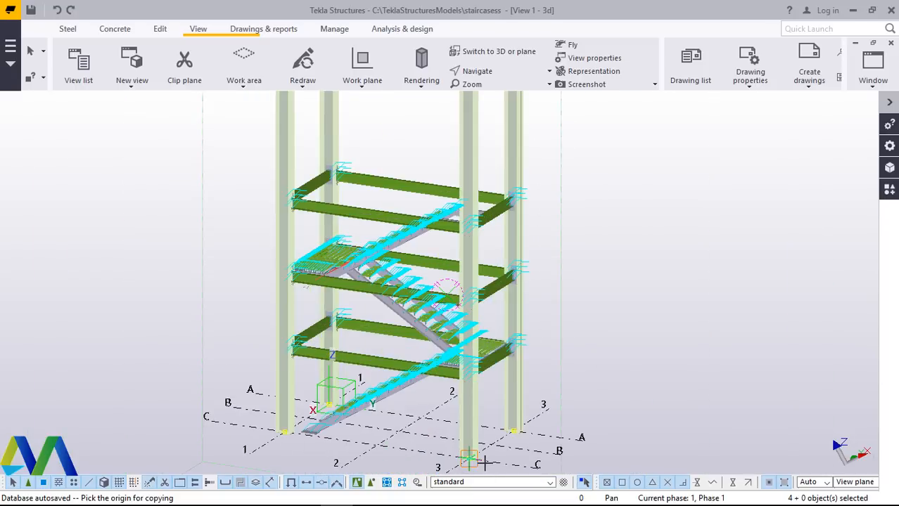
{"action": "scroll", "coordinate": [466, 459], "scroll_direction": "up", "scroll_amount": 8}
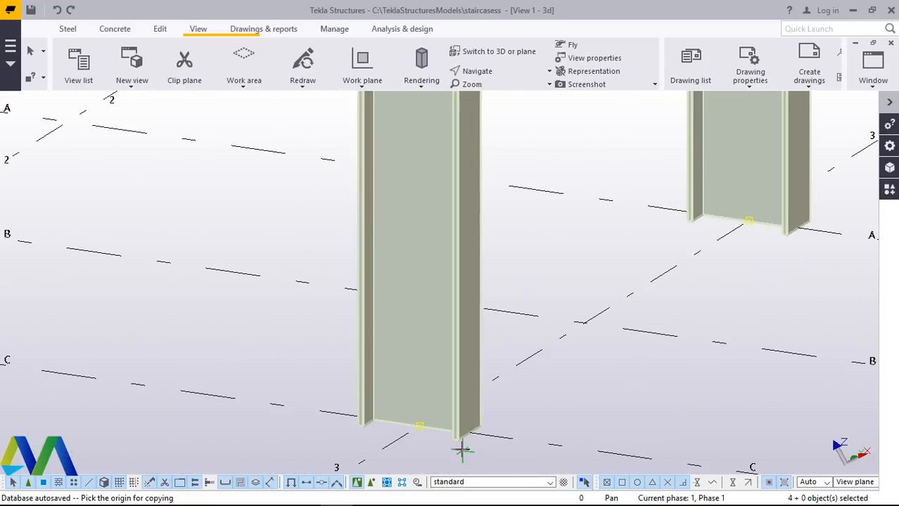
{"action": "scroll", "coordinate": [475, 401], "scroll_direction": "up", "scroll_amount": 2}
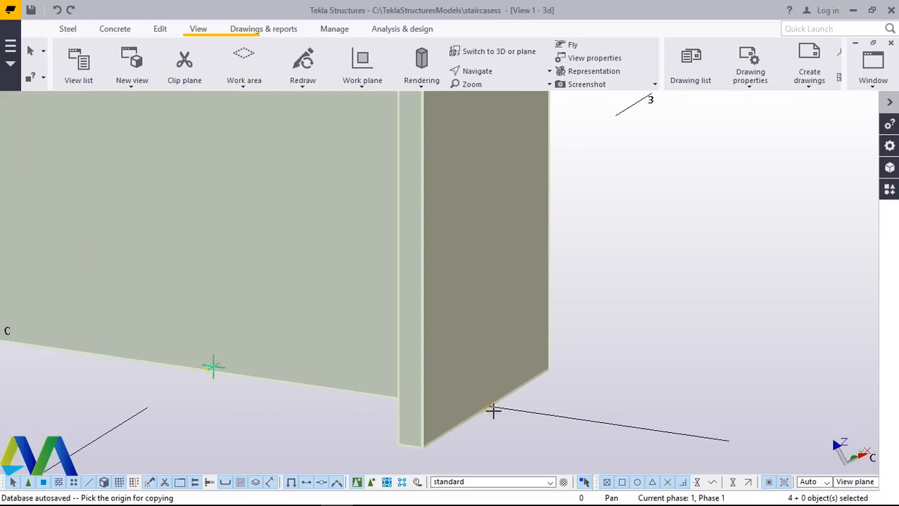
{"action": "left_click", "coordinate": [423, 452]}
{"action": "scroll", "coordinate": [426, 393], "scroll_direction": "down", "scroll_amount": 5}
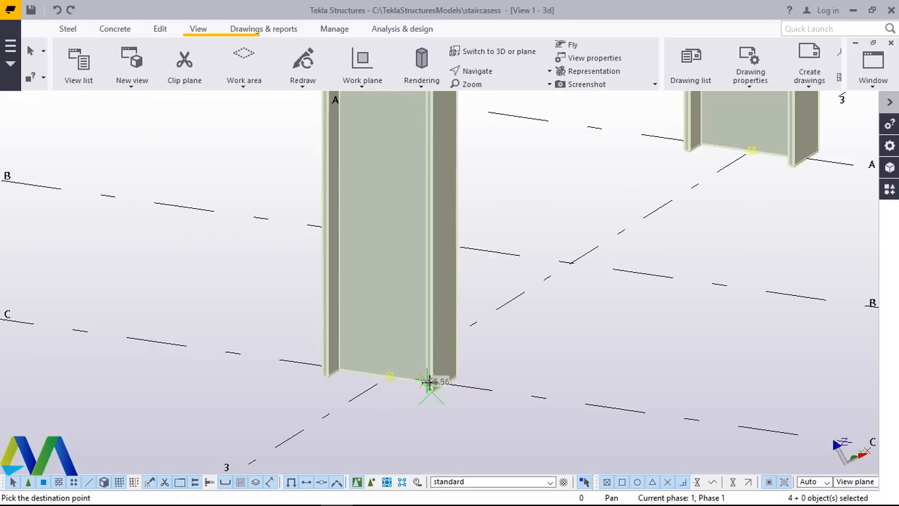
{"action": "scroll", "coordinate": [427, 388], "scroll_direction": "down", "scroll_amount": 6}
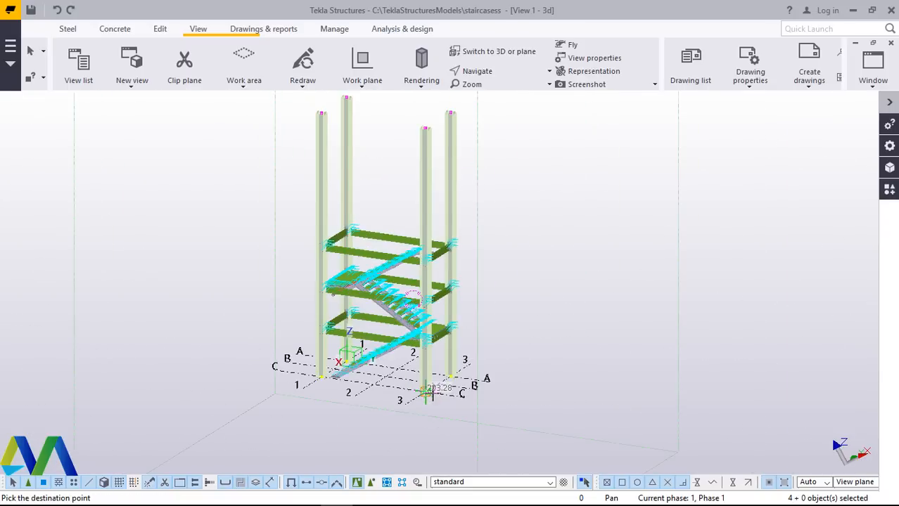
{"action": "scroll", "coordinate": [426, 141], "scroll_direction": "up", "scroll_amount": 8}
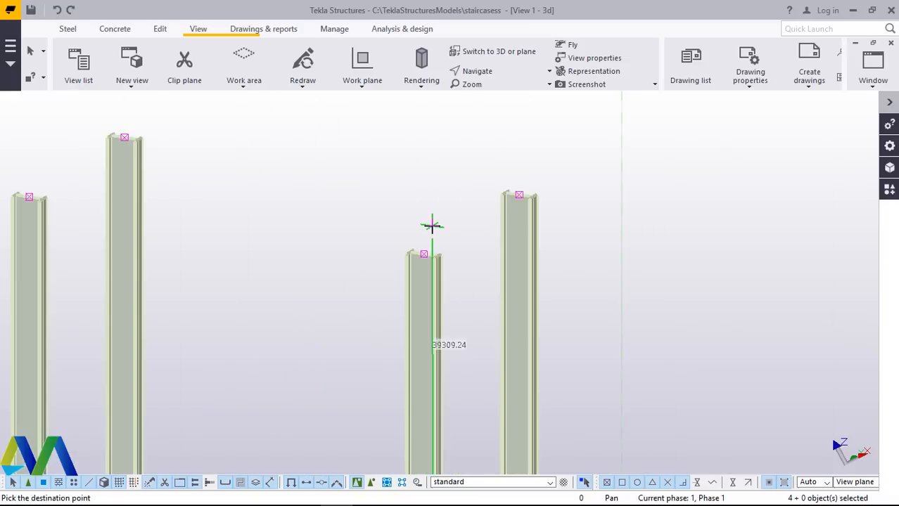
{"action": "scroll", "coordinate": [431, 266], "scroll_direction": "up", "scroll_amount": 6}
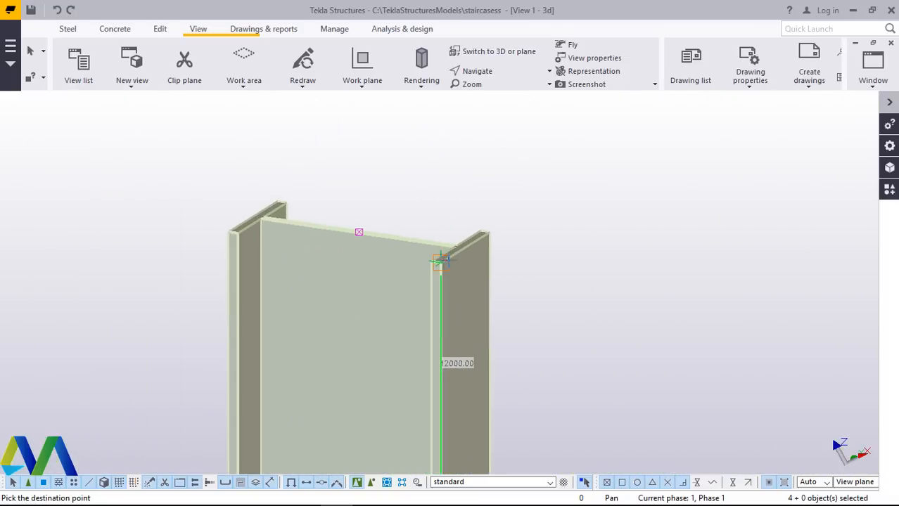
{"action": "scroll", "coordinate": [437, 263], "scroll_direction": "up", "scroll_amount": 2}
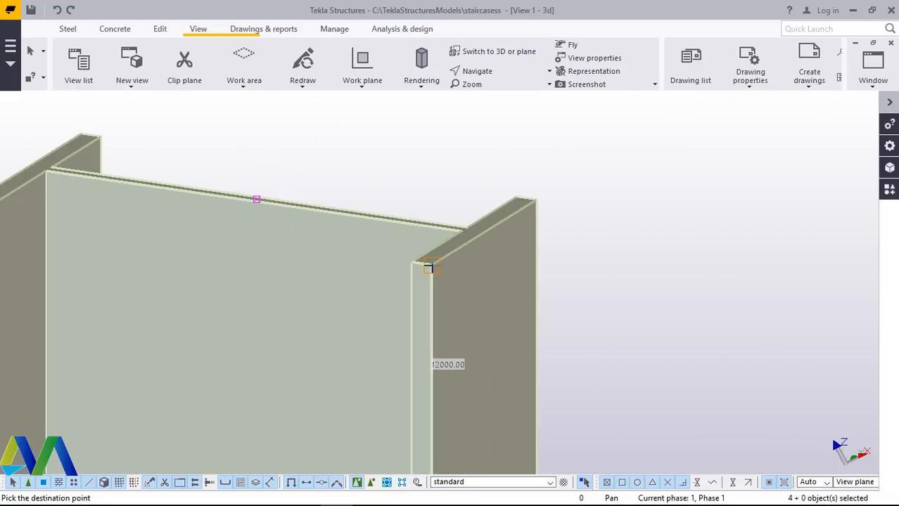
{"action": "left_click", "coordinate": [431, 265]}
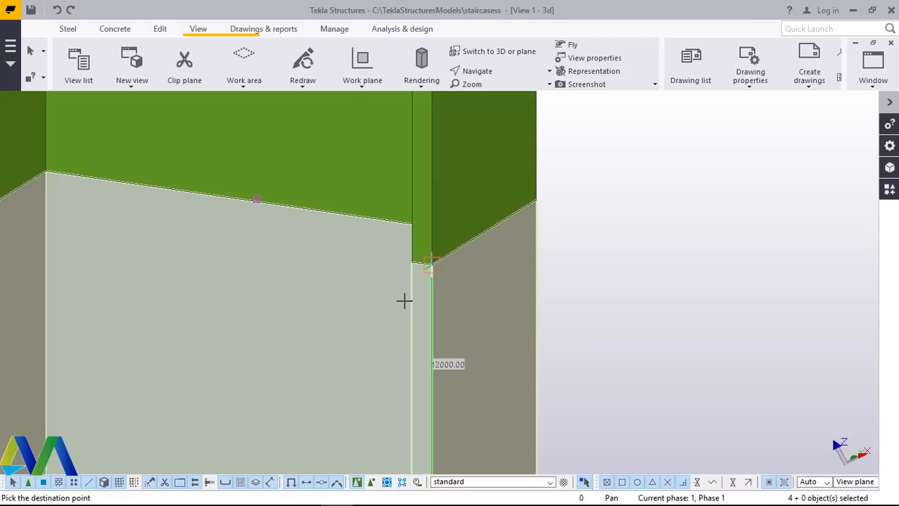
Place a second copy of the four columns at 24000 above the base, expand the work area to include it, and end copying.
{"action": "scroll", "coordinate": [404, 301], "scroll_direction": "down", "scroll_amount": 8}
{"action": "scroll", "coordinate": [387, 287], "scroll_direction": "up", "scroll_amount": 3}
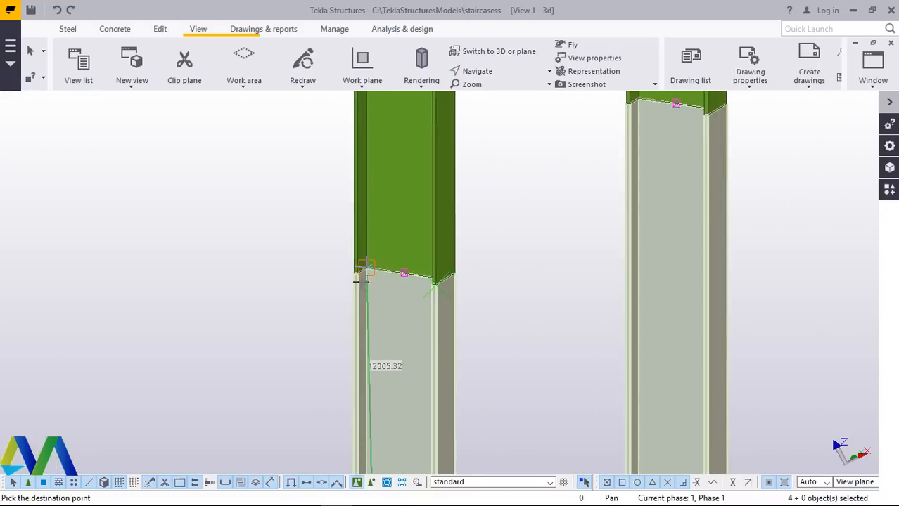
{"action": "scroll", "coordinate": [360, 280], "scroll_direction": "up", "scroll_amount": 3}
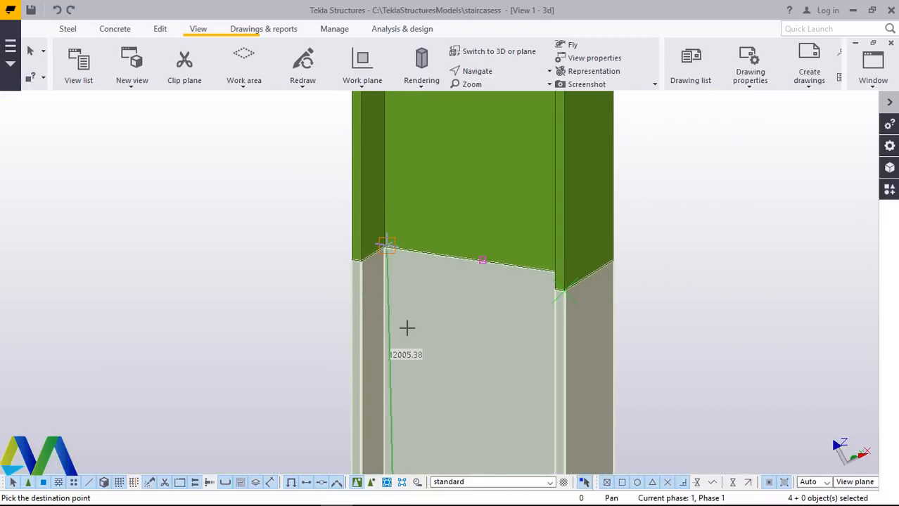
{"action": "scroll", "coordinate": [406, 327], "scroll_direction": "down", "scroll_amount": 6}
{"action": "scroll", "coordinate": [422, 325], "scroll_direction": "up", "scroll_amount": 2}
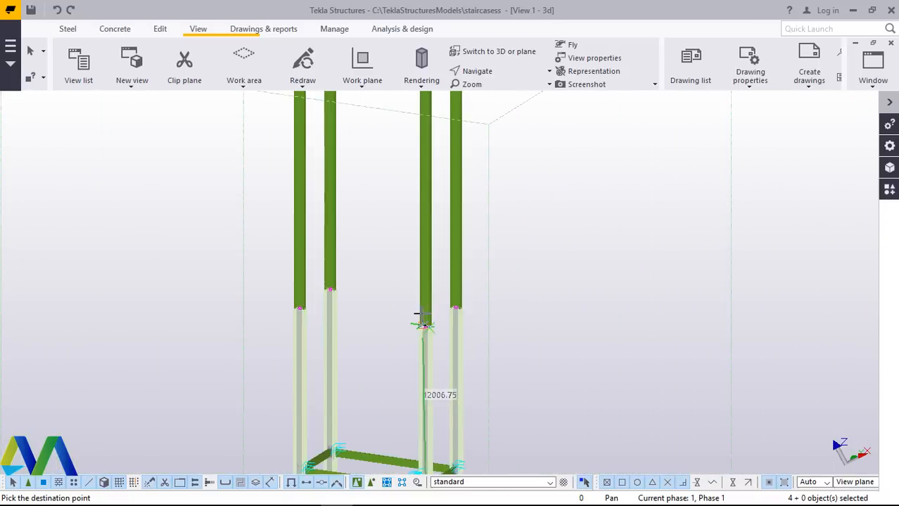
{"action": "scroll", "coordinate": [420, 316], "scroll_direction": "down", "scroll_amount": 5}
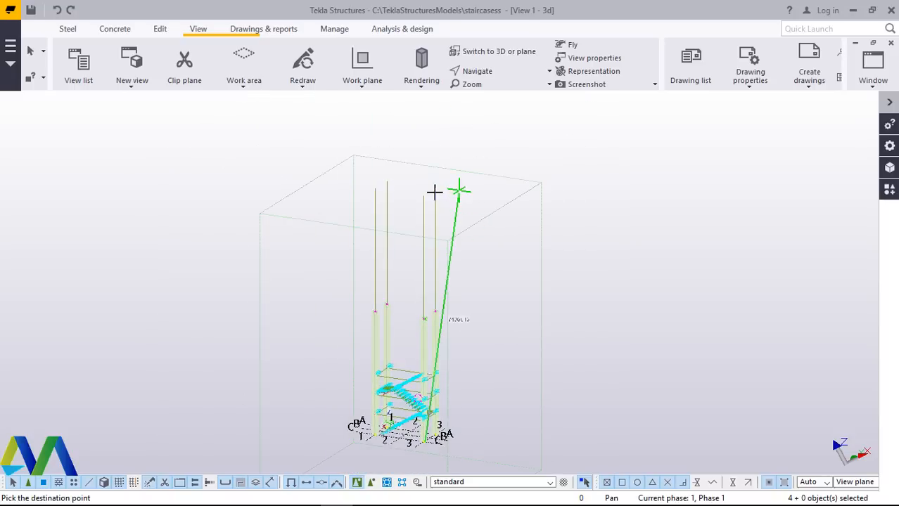
{"action": "scroll", "coordinate": [422, 194], "scroll_direction": "up", "scroll_amount": 6}
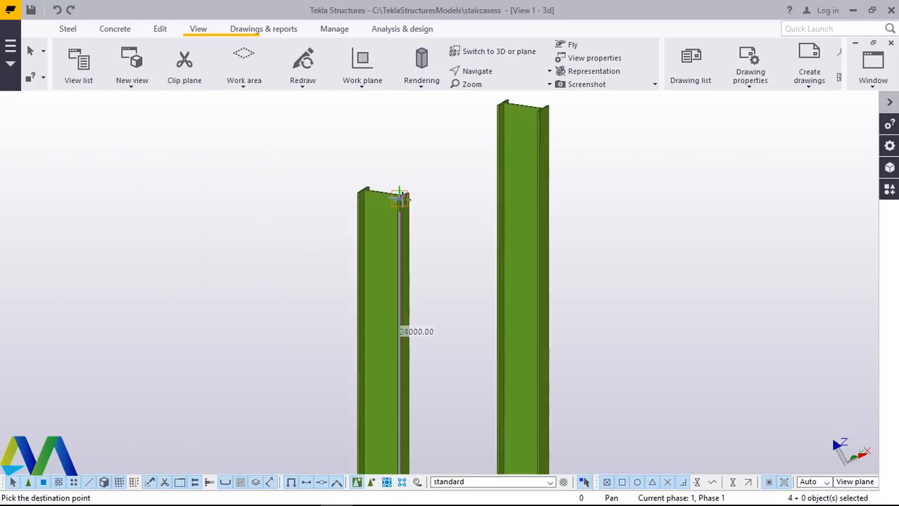
{"action": "scroll", "coordinate": [398, 197], "scroll_direction": "up", "scroll_amount": 6}
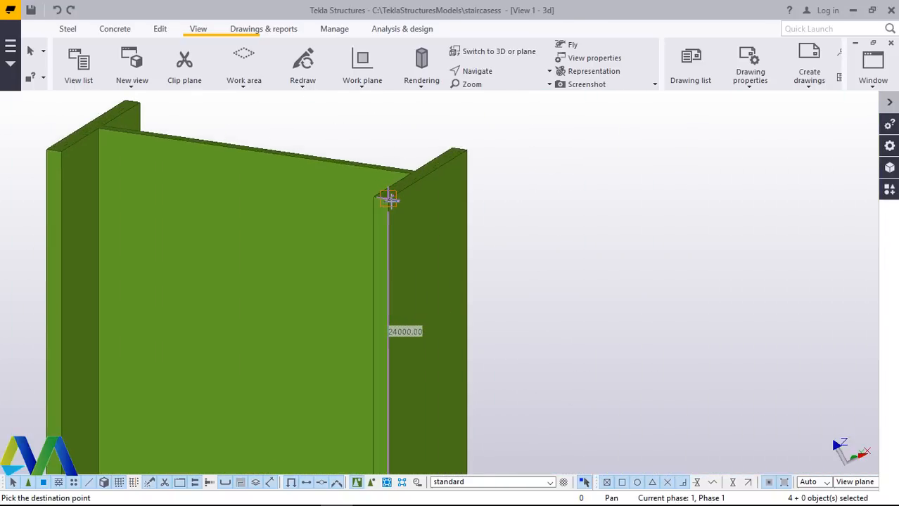
{"action": "scroll", "coordinate": [389, 199], "scroll_direction": "up", "scroll_amount": 2}
{"action": "left_click", "coordinate": [388, 197]}
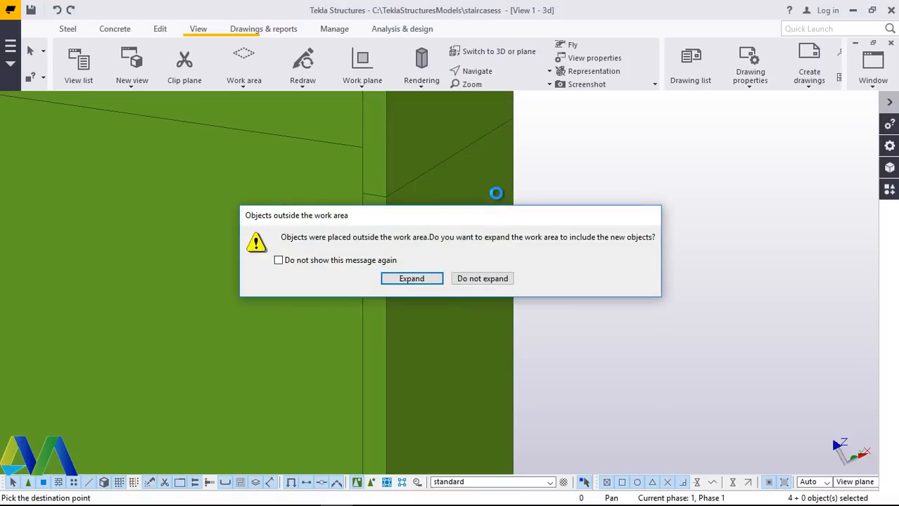
{"action": "left_click", "coordinate": [412, 279]}
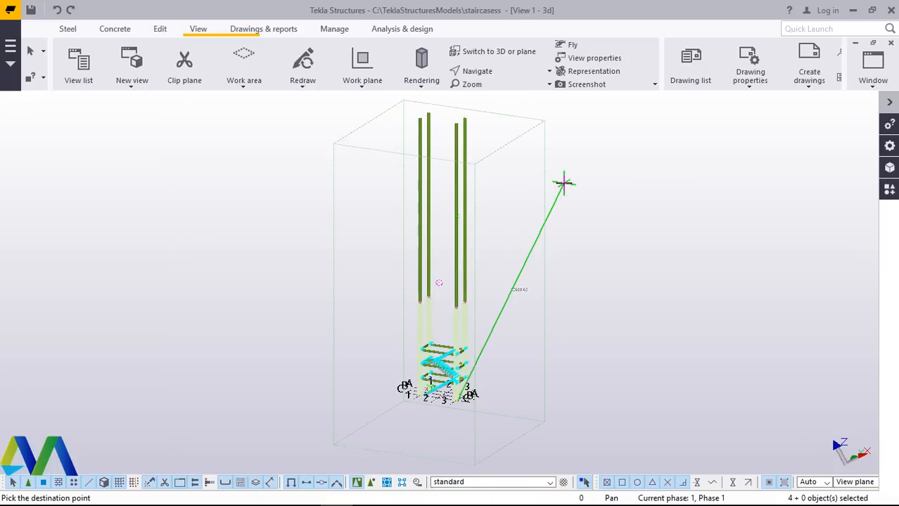
{"action": "right_click", "coordinate": [563, 181]}
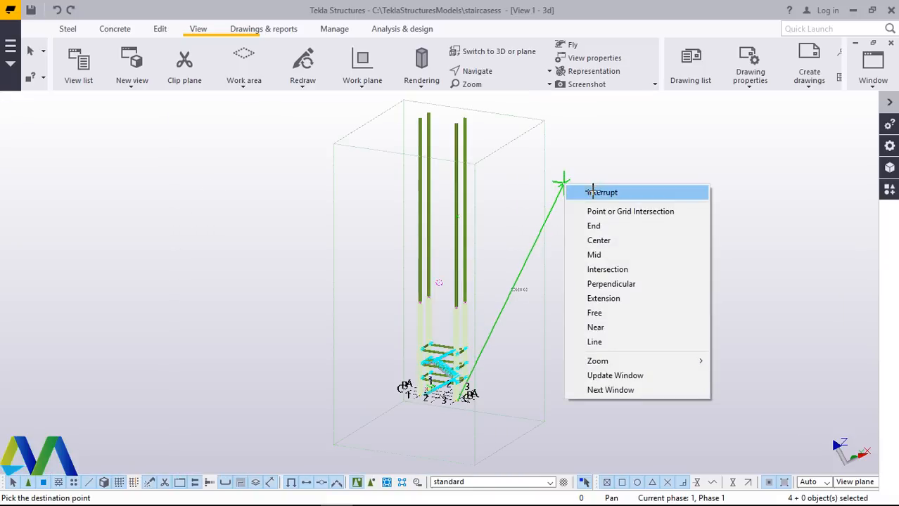
{"action": "left_click", "coordinate": [593, 192]}
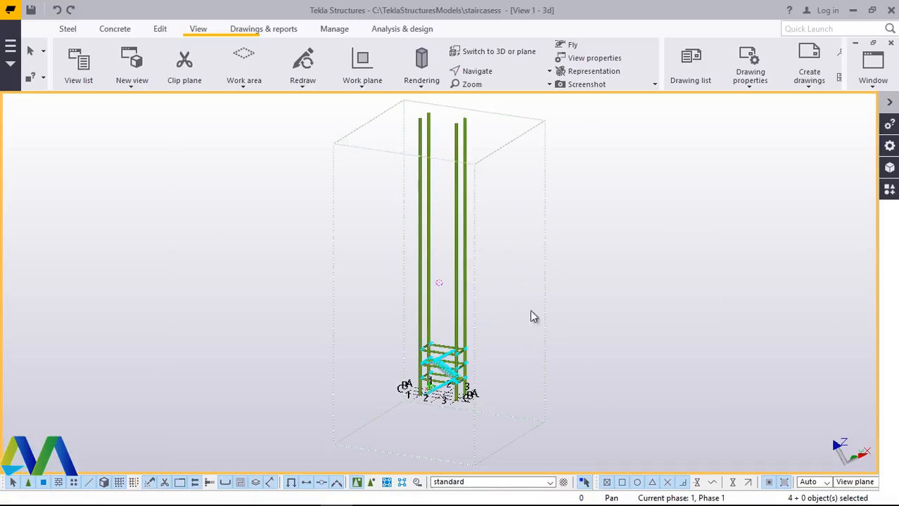
Explode the upper flight's stair component, picking it by the stray tread piece beneath the middle landing.
{"action": "left_click", "coordinate": [446, 394]}
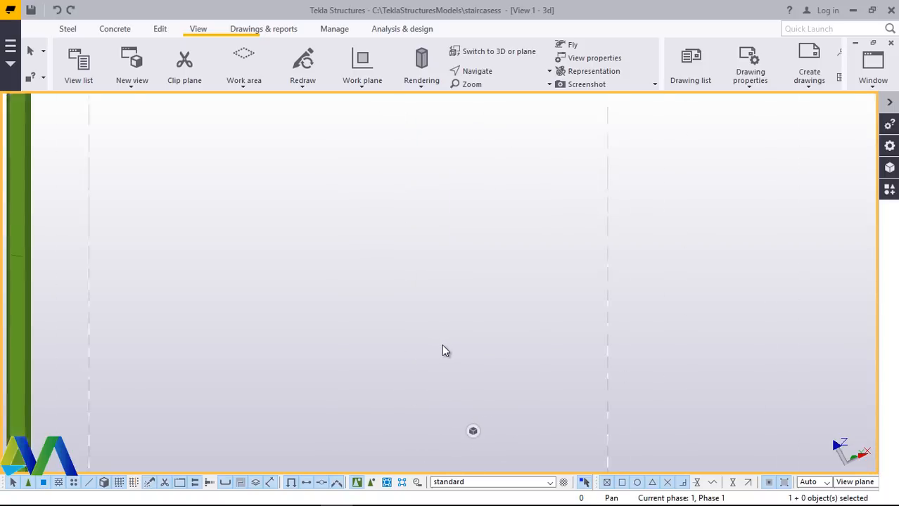
{"action": "scroll", "coordinate": [430, 283], "scroll_direction": "down", "scroll_amount": 5}
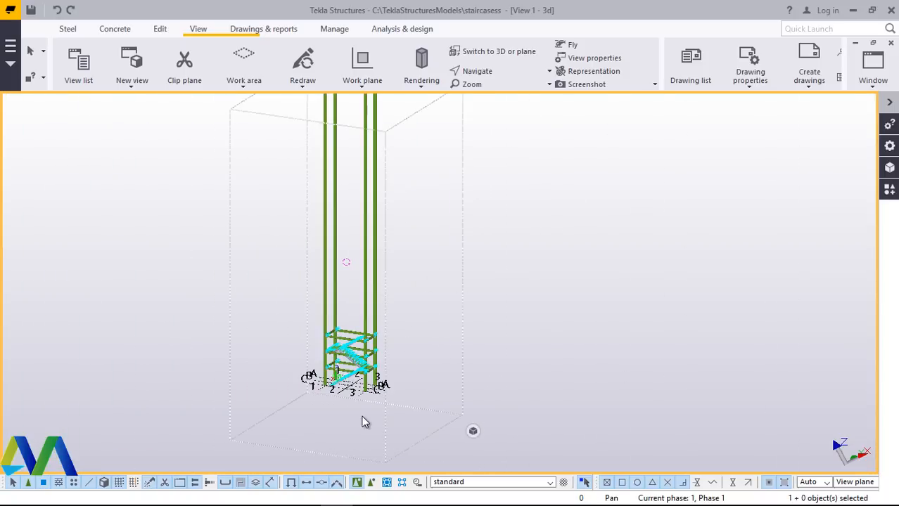
{"action": "scroll", "coordinate": [350, 399], "scroll_direction": "up", "scroll_amount": 10}
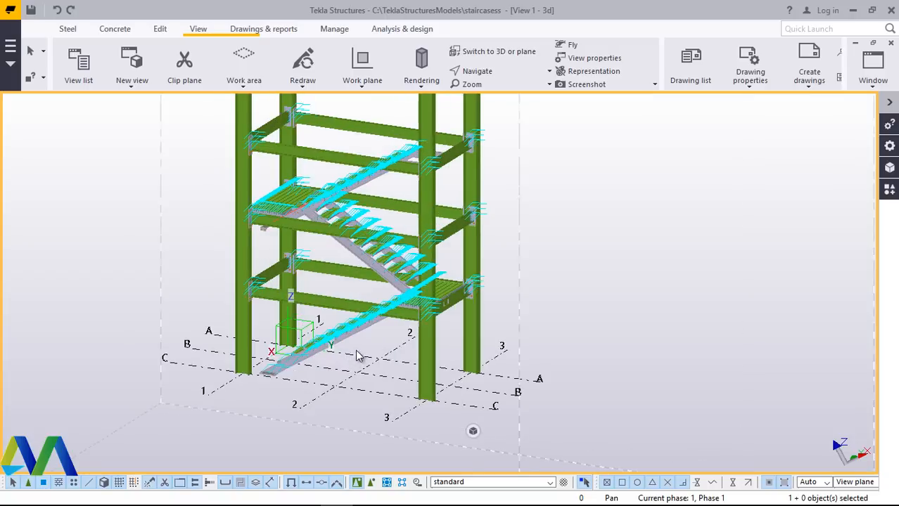
{"action": "scroll", "coordinate": [371, 322], "scroll_direction": "up", "scroll_amount": 3}
{"action": "left_click", "coordinate": [477, 70]}
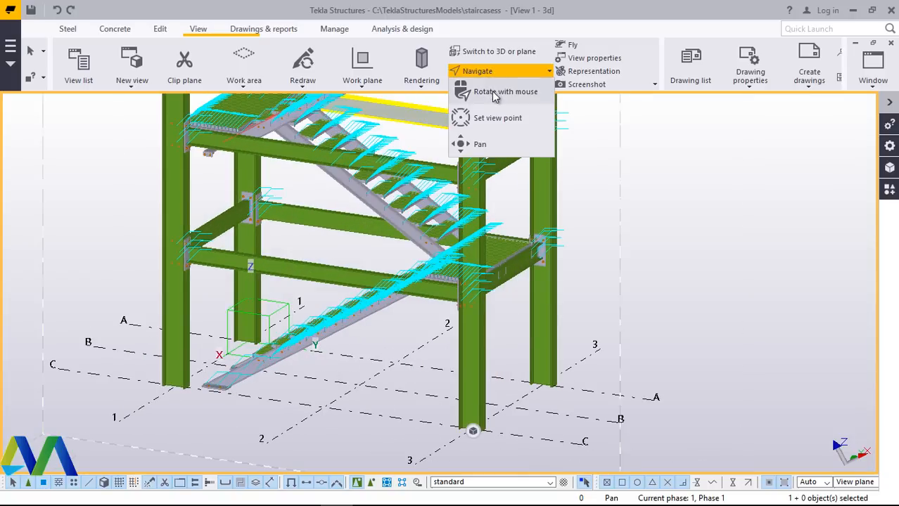
{"action": "left_click", "coordinate": [506, 92]}
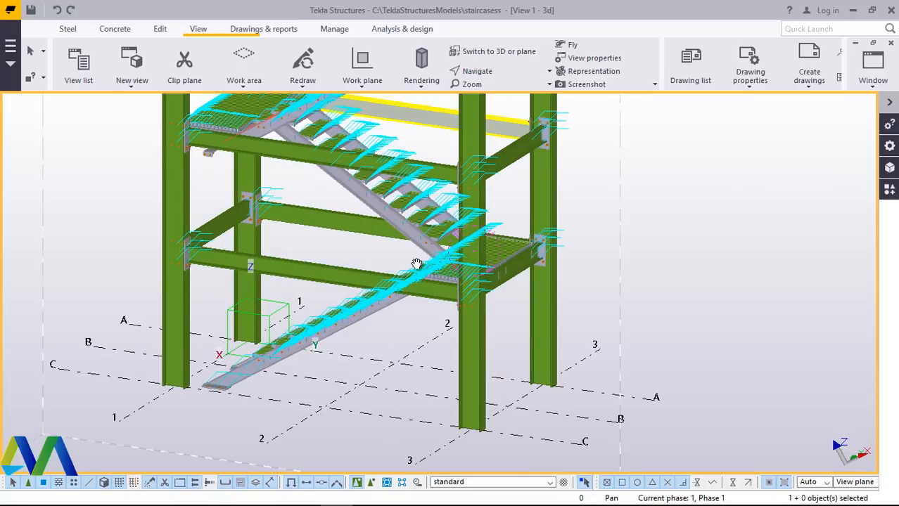
{"action": "left_click_drag", "start_coordinate": [417, 263], "coordinate": [413, 222]}
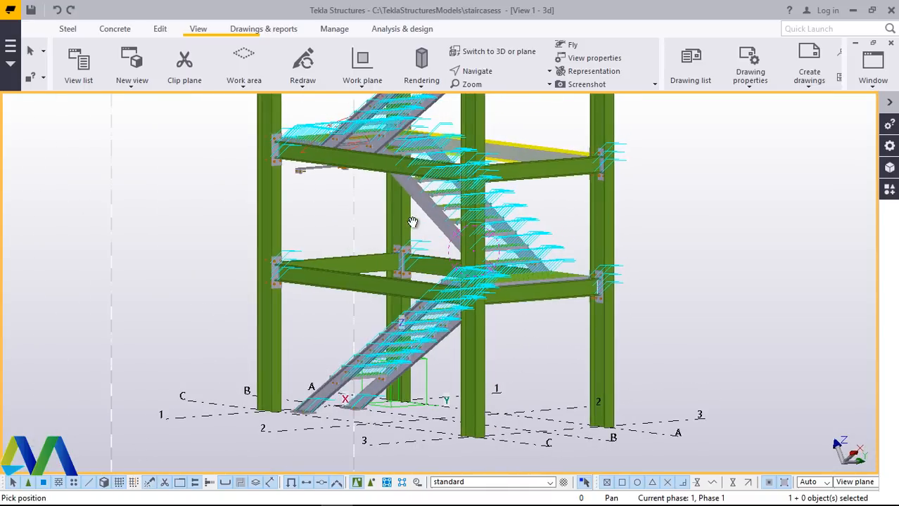
{"action": "scroll", "coordinate": [323, 181], "scroll_direction": "up", "scroll_amount": 6}
{"action": "right_click", "coordinate": [329, 180]}
{"action": "left_click", "coordinate": [354, 191]}
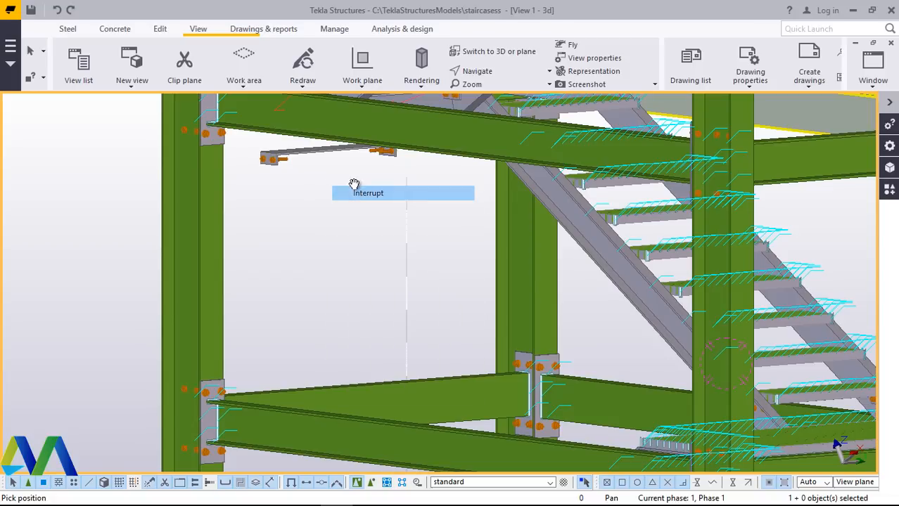
{"action": "left_click", "coordinate": [299, 160]}
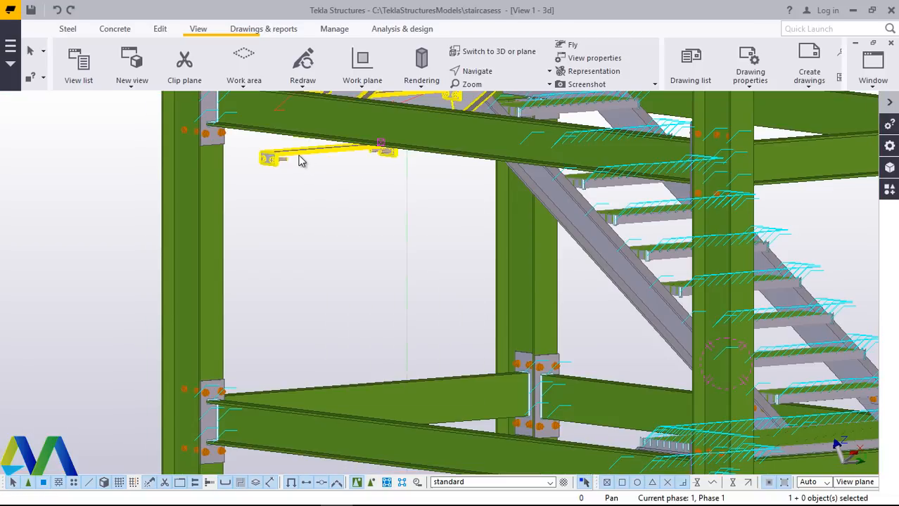
{"action": "right_click", "coordinate": [299, 161]}
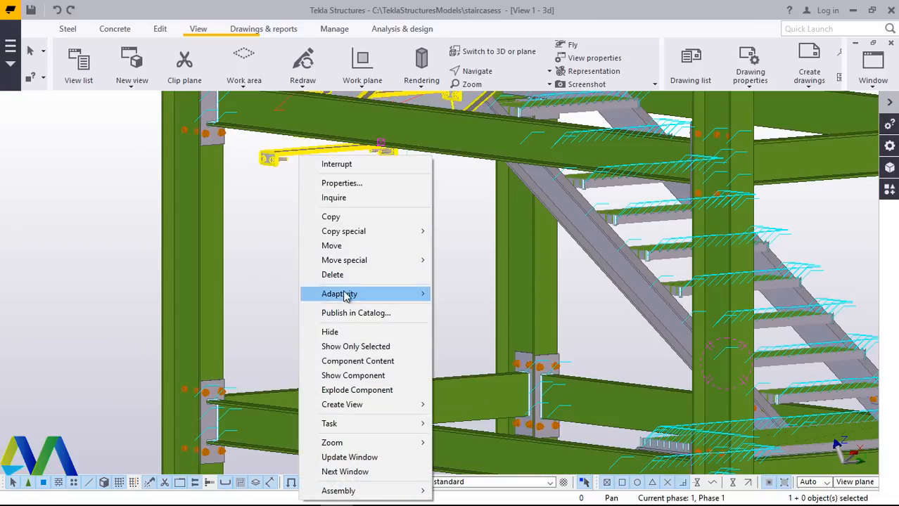
{"action": "left_click", "coordinate": [364, 390]}
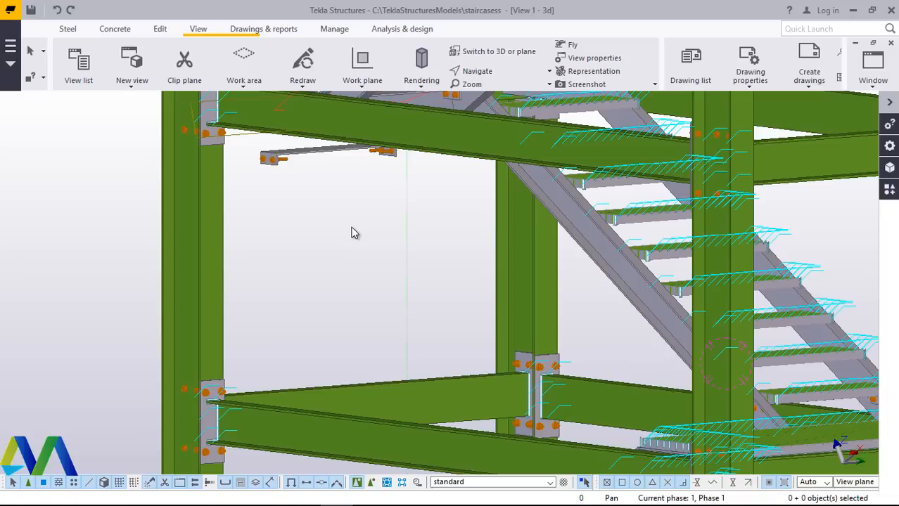
Delete the stray tread piece and its bolts floating beneath the middle landing.
{"action": "left_click_drag", "start_coordinate": [340, 204], "coordinate": [265, 156]}
{"action": "right_click", "coordinate": [322, 179]}
{"action": "left_click", "coordinate": [360, 264]}
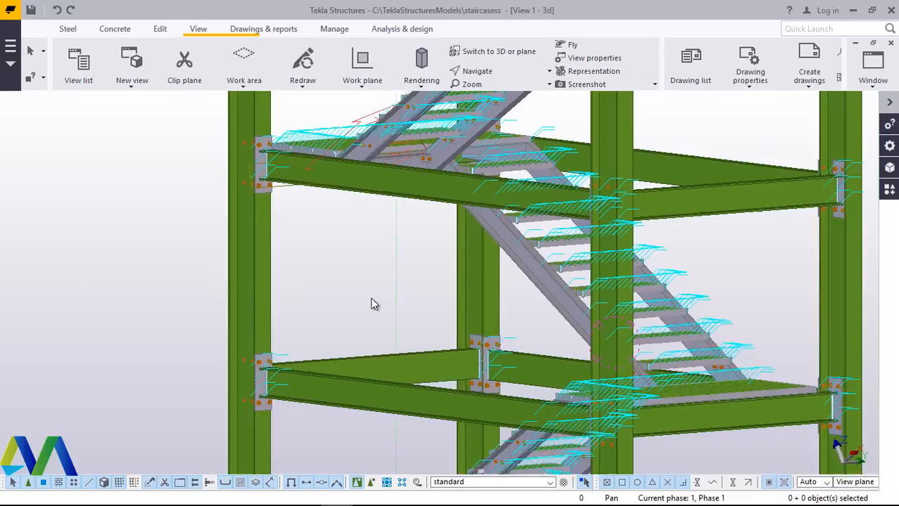
Delete the tread channel hanging directly below the landing grating at the foot of the upper flight.
{"action": "scroll", "coordinate": [370, 304], "scroll_direction": "down", "scroll_amount": 1}
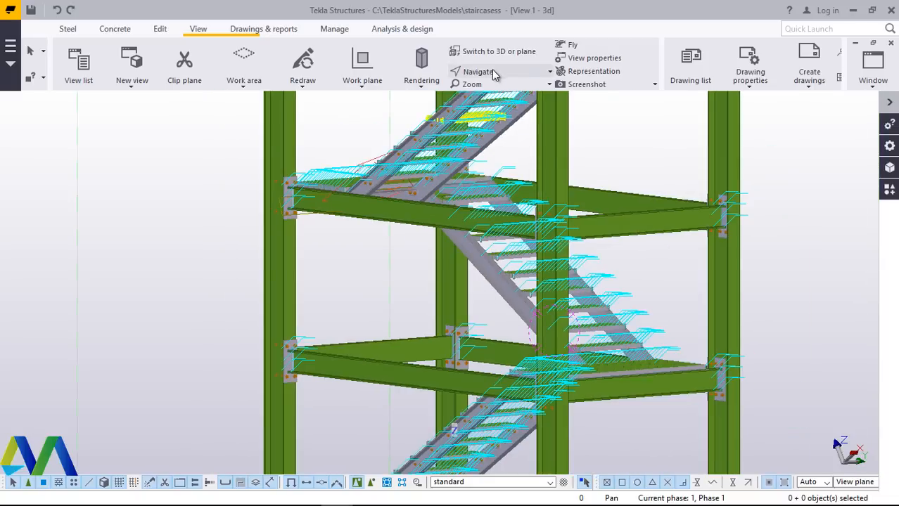
{"action": "left_click", "coordinate": [491, 69]}
{"action": "left_click", "coordinate": [489, 89]}
{"action": "left_click_drag", "start_coordinate": [381, 209], "coordinate": [374, 156]}
{"action": "scroll", "coordinate": [351, 265], "scroll_direction": "up", "scroll_amount": 8}
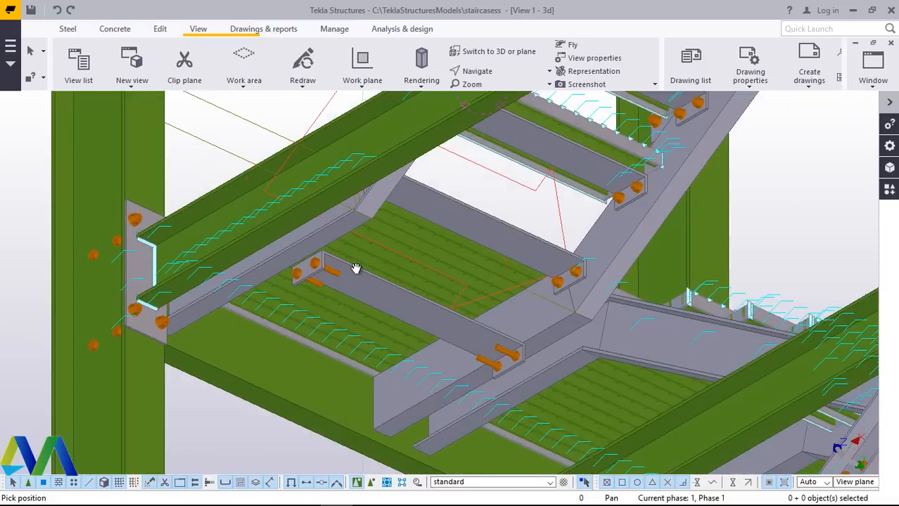
{"action": "right_click", "coordinate": [357, 267]}
{"action": "left_click", "coordinate": [373, 275]}
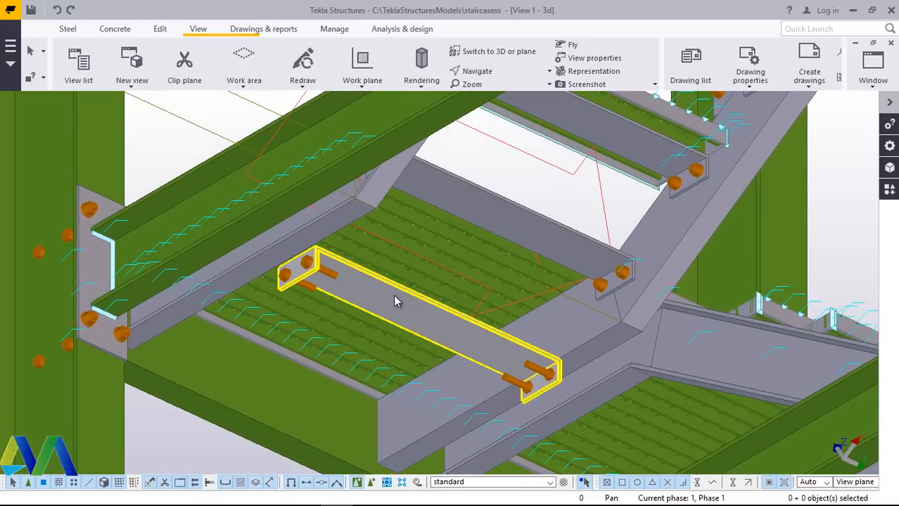
{"action": "left_click", "coordinate": [394, 304]}
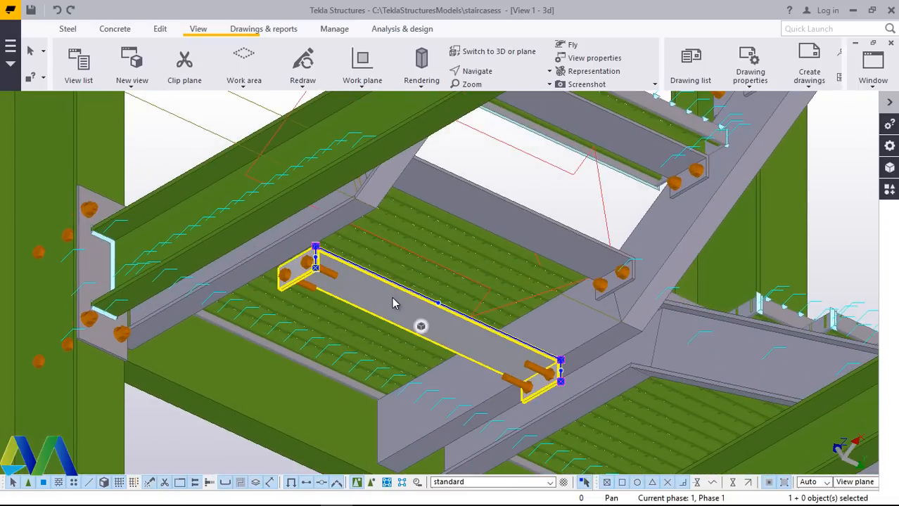
{"action": "right_click", "coordinate": [394, 304]}
{"action": "left_click", "coordinate": [443, 286]}
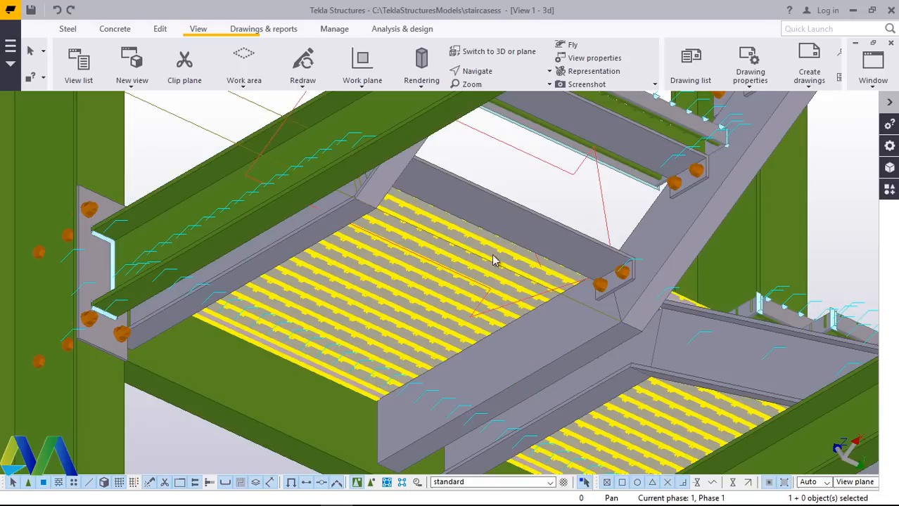
Delete the upper flight's lowest remaining tread channel, at the edge of the landing grating.
{"action": "left_click", "coordinate": [490, 201]}
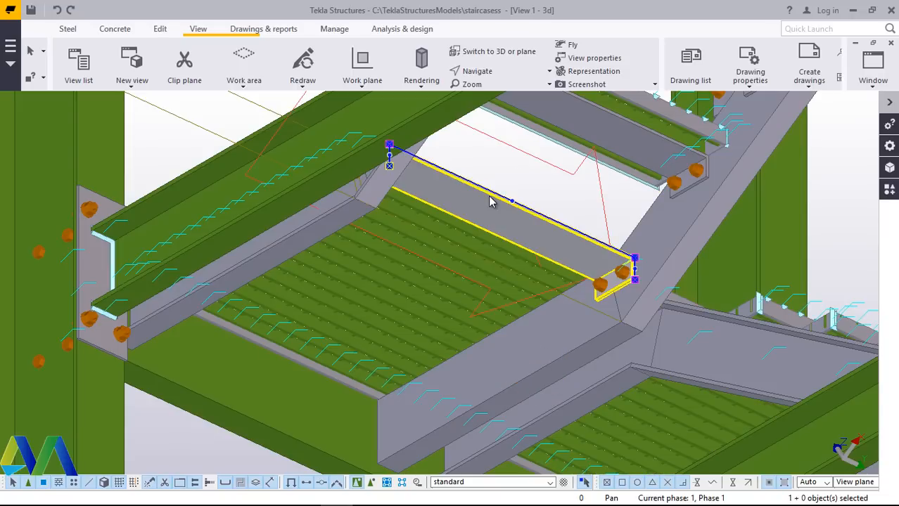
{"action": "right_click", "coordinate": [521, 219]}
{"action": "left_click", "coordinate": [529, 283]}
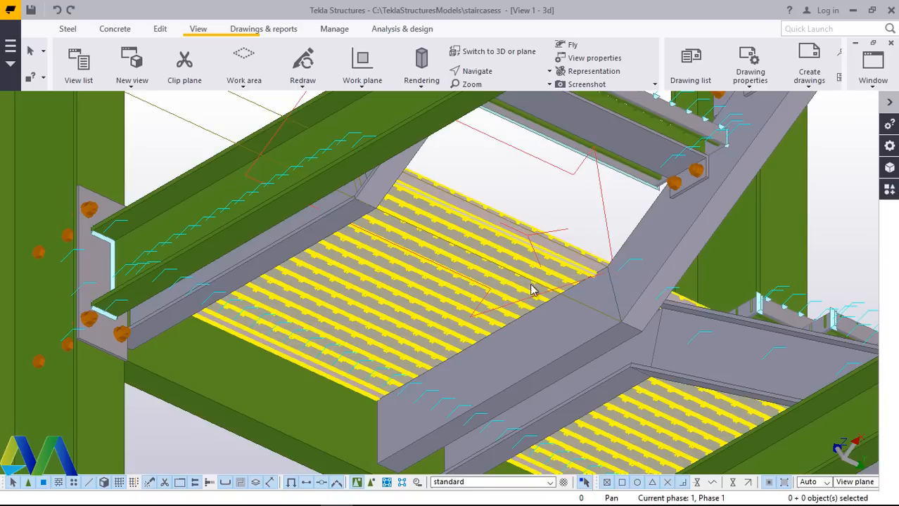
Inspect the cleaned landing and the whole stair tower from different angles, then end the view rotation.
{"action": "left_click", "coordinate": [492, 75]}
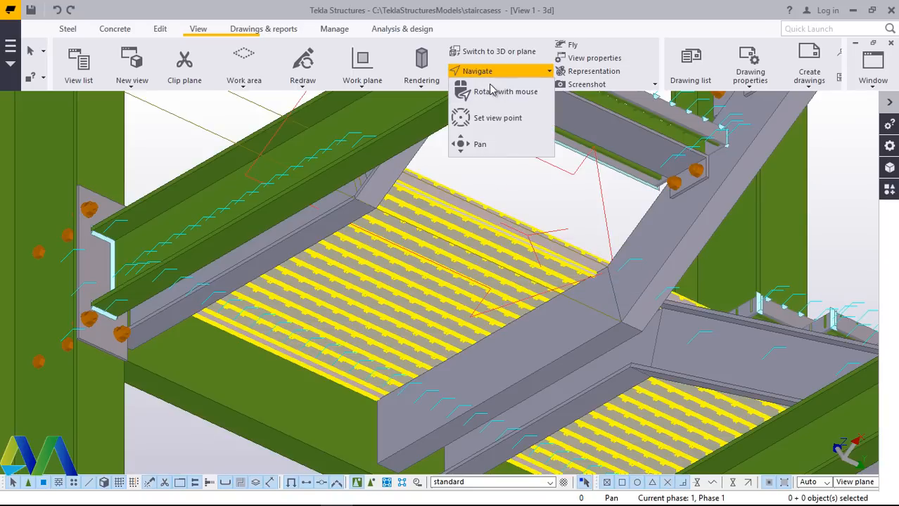
{"action": "left_click", "coordinate": [497, 117]}
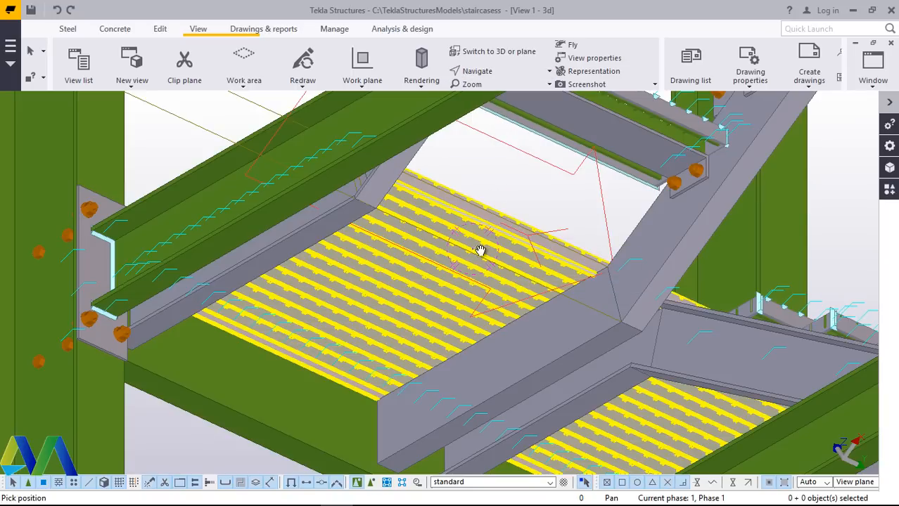
{"action": "left_click_drag", "start_coordinate": [479, 261], "coordinate": [486, 395]}
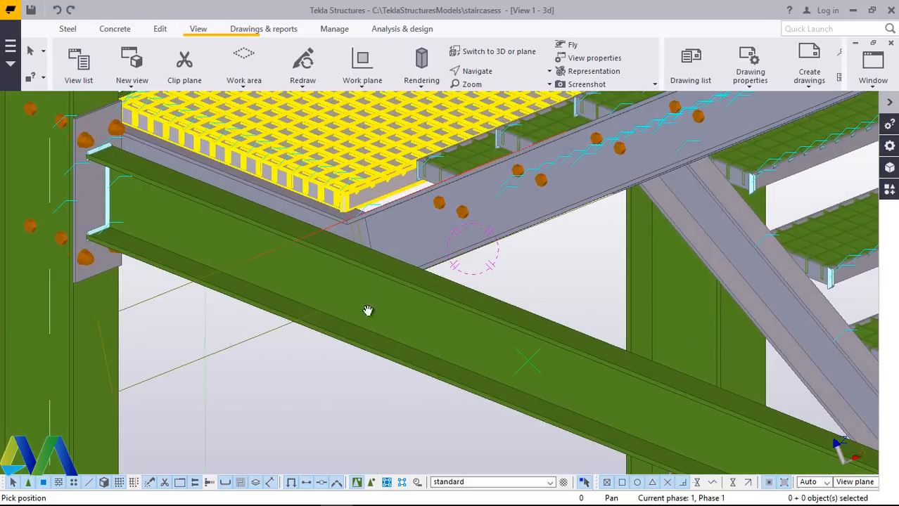
{"action": "scroll", "coordinate": [327, 259], "scroll_direction": "down", "scroll_amount": 2}
{"action": "scroll", "coordinate": [326, 259], "scroll_direction": "down", "scroll_amount": 6}
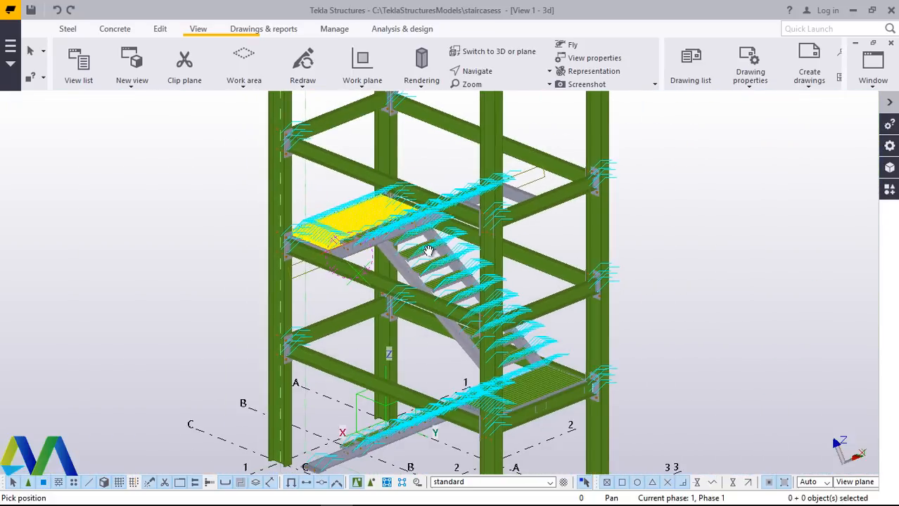
{"action": "left_click_drag", "start_coordinate": [402, 265], "coordinate": [432, 262]}
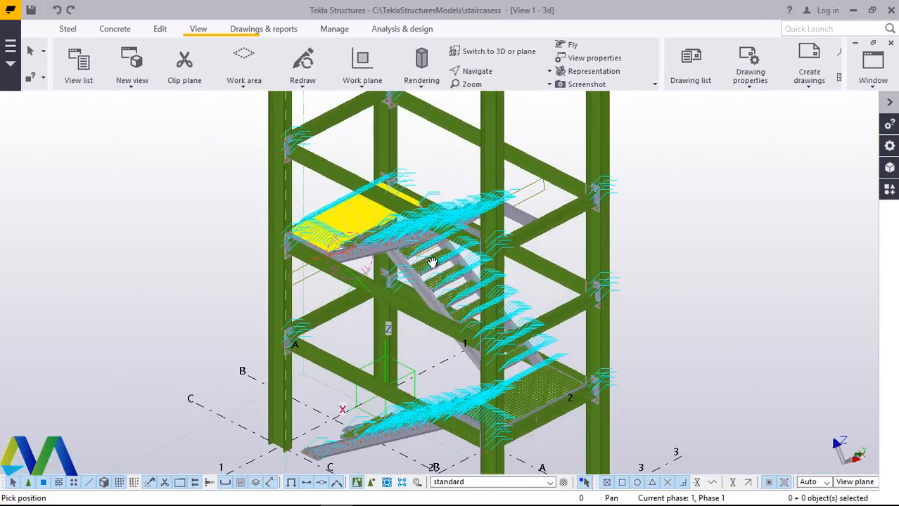
{"action": "scroll", "coordinate": [527, 352], "scroll_direction": "down", "scroll_amount": 3}
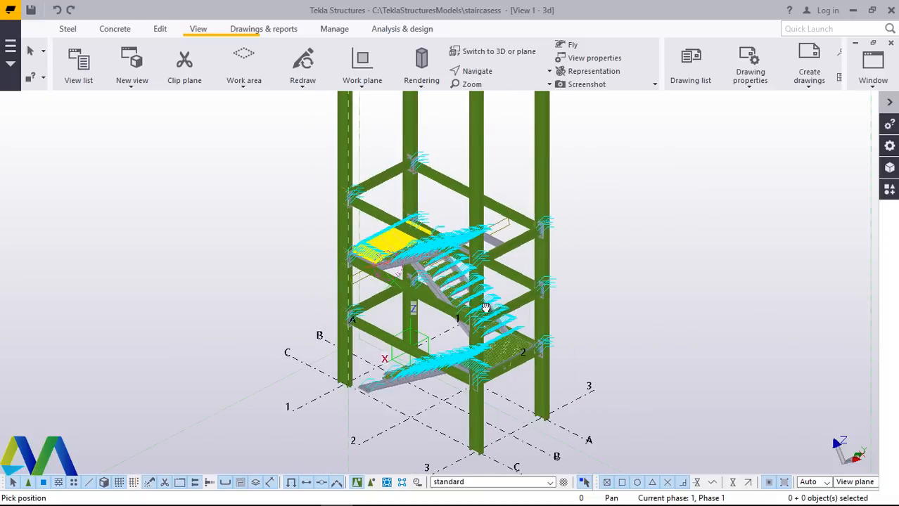
{"action": "mouse_move", "coordinate": [480, 293]}
{"action": "left_mouse_down"}
{"action": "mouse_move", "coordinate": [486, 270]}
{"action": "mouse_move", "coordinate": [487, 282]}
{"action": "left_mouse_up"}
{"action": "scroll", "coordinate": [517, 348], "scroll_direction": "up", "scroll_amount": 4}
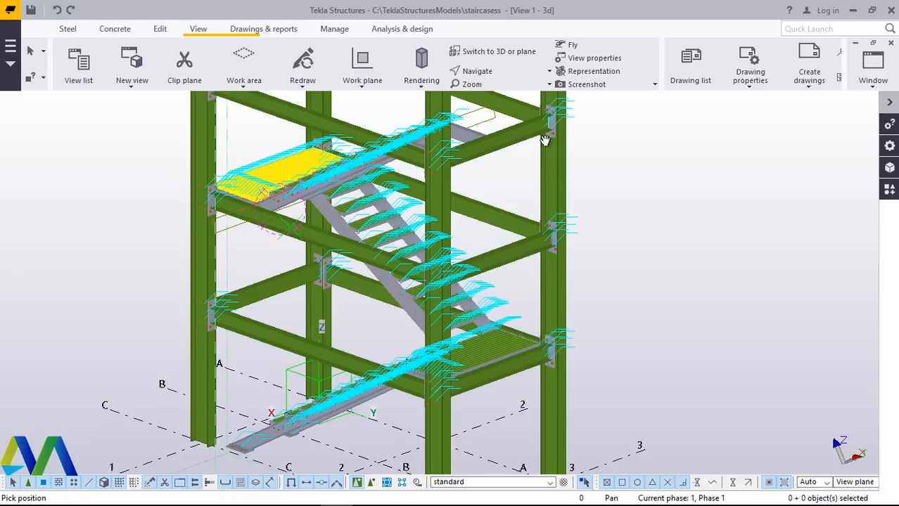
{"action": "right_click", "coordinate": [671, 159]}
{"action": "left_click", "coordinate": [708, 168]}
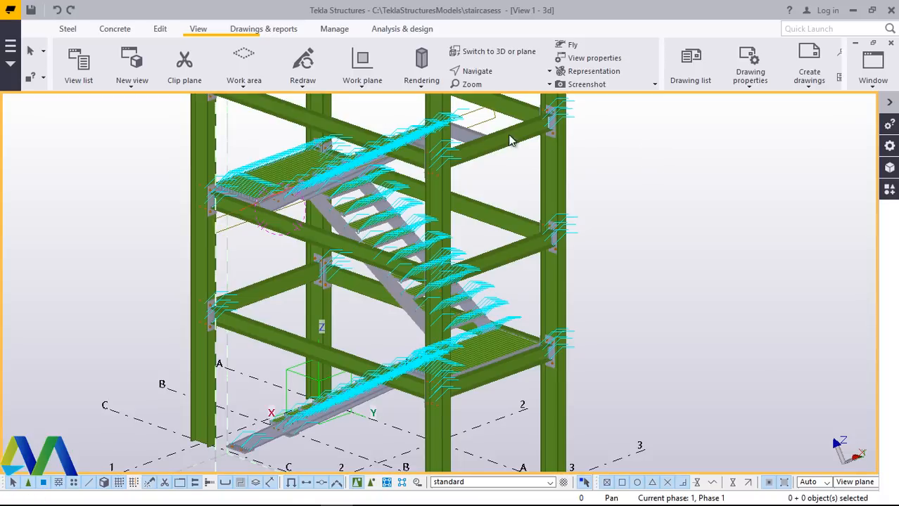
Measure the distance from the top-flange midpoint of the beam above the upper flight to that of the beam under the lower landing.
{"action": "scroll", "coordinate": [507, 134], "scroll_direction": "up", "scroll_amount": 5}
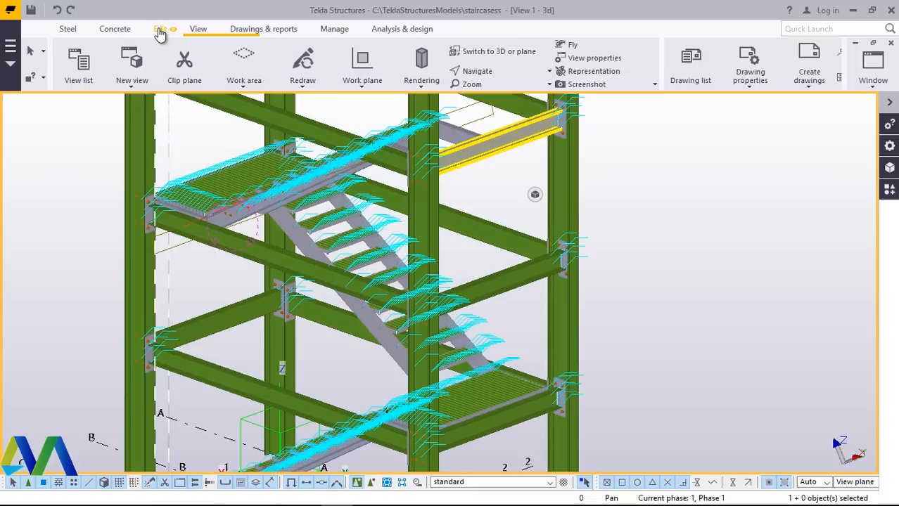
{"action": "left_click", "coordinate": [160, 30]}
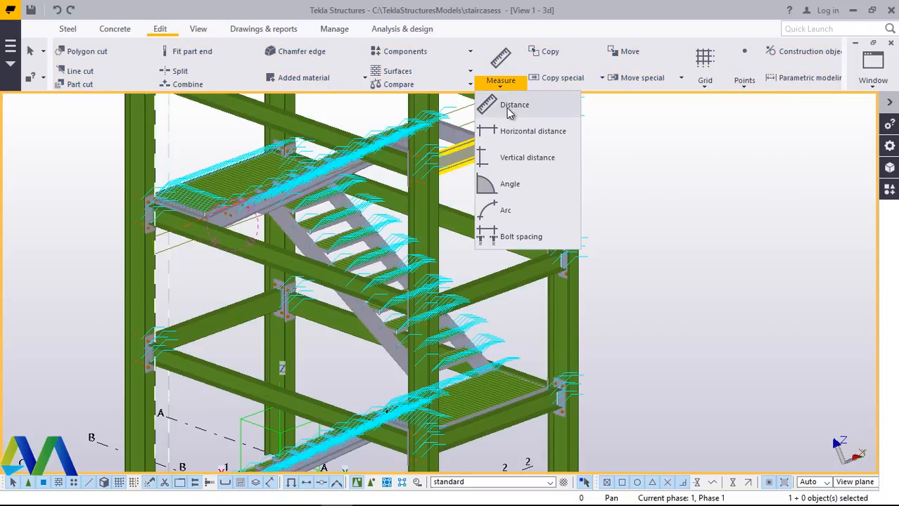
{"action": "left_click", "coordinate": [492, 104]}
{"action": "scroll", "coordinate": [511, 127], "scroll_direction": "up", "scroll_amount": 1}
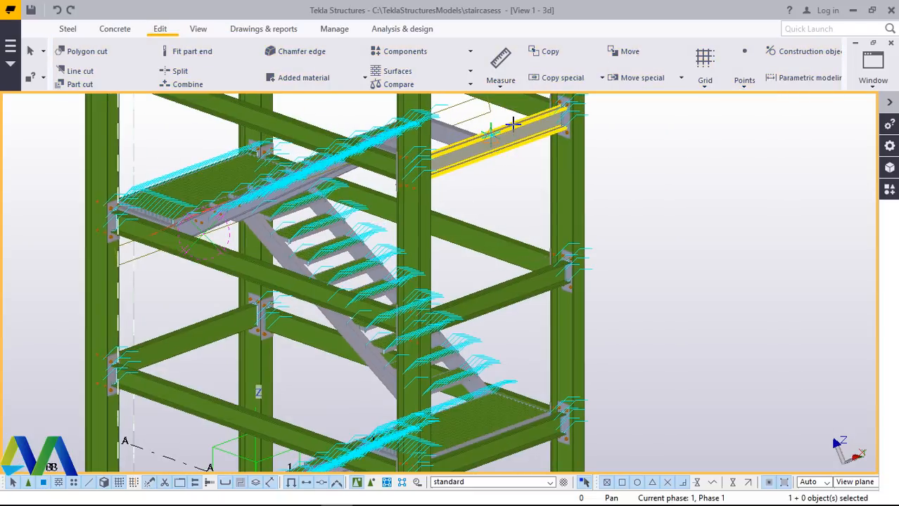
{"action": "scroll", "coordinate": [512, 125], "scroll_direction": "up", "scroll_amount": 5}
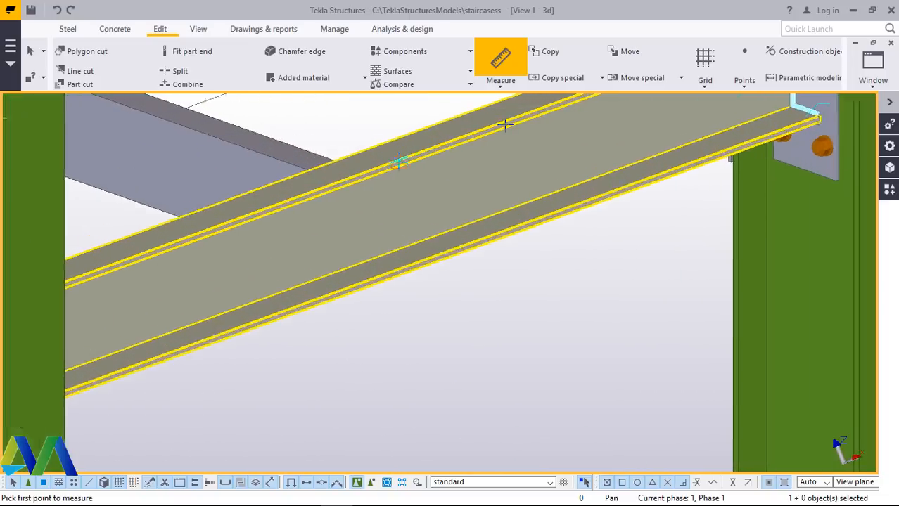
{"action": "left_click", "coordinate": [363, 173]}
{"action": "scroll", "coordinate": [379, 165], "scroll_direction": "down", "scroll_amount": 2}
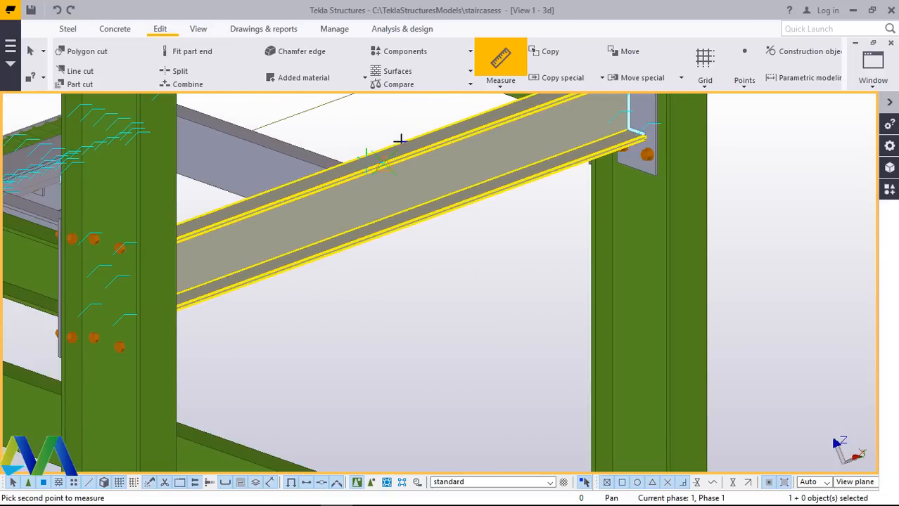
{"action": "scroll", "coordinate": [400, 140], "scroll_direction": "down", "scroll_amount": 5}
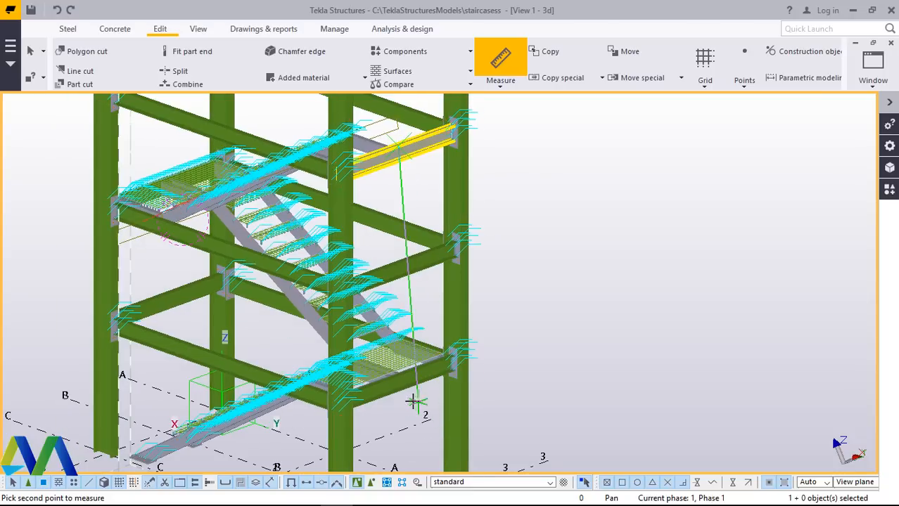
{"action": "scroll", "coordinate": [414, 402], "scroll_direction": "up", "scroll_amount": 3}
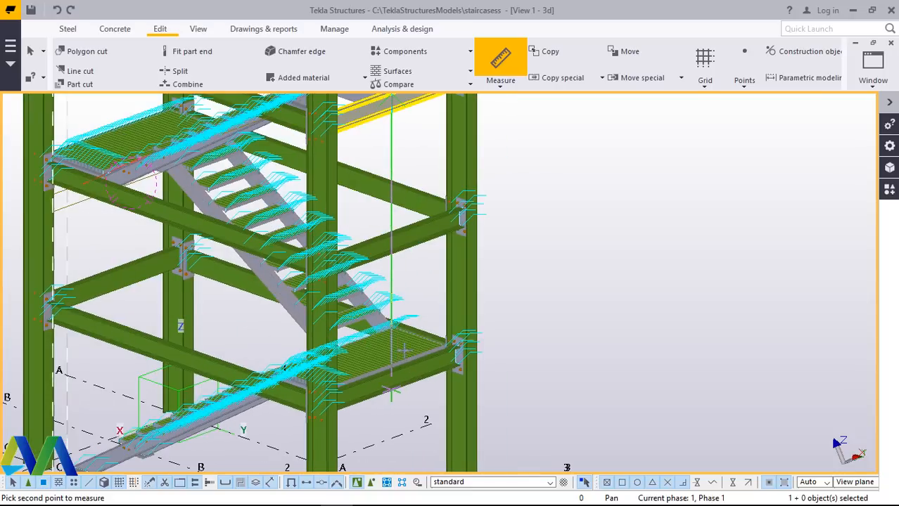
{"action": "scroll", "coordinate": [404, 408], "scroll_direction": "up", "scroll_amount": 1}
{"action": "scroll", "coordinate": [406, 380], "scroll_direction": "up", "scroll_amount": 2}
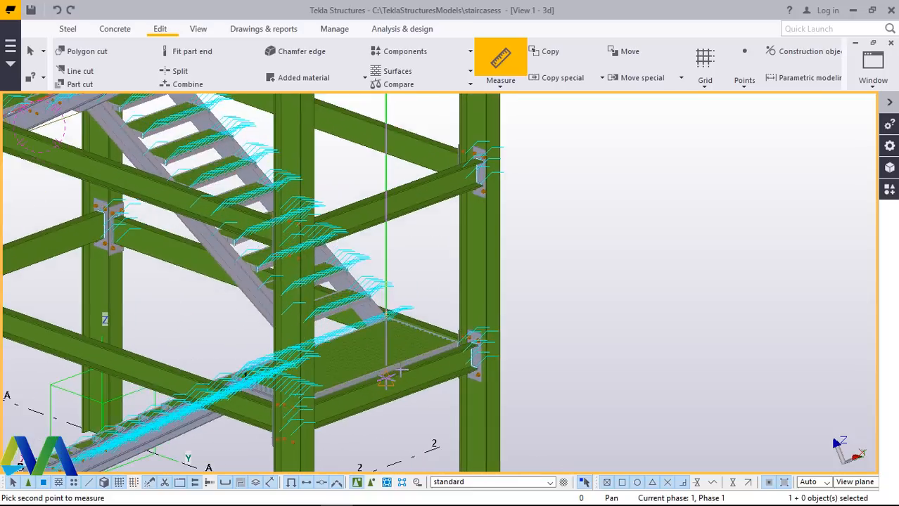
{"action": "scroll", "coordinate": [386, 380], "scroll_direction": "up", "scroll_amount": 2}
{"action": "scroll", "coordinate": [377, 380], "scroll_direction": "up", "scroll_amount": 3}
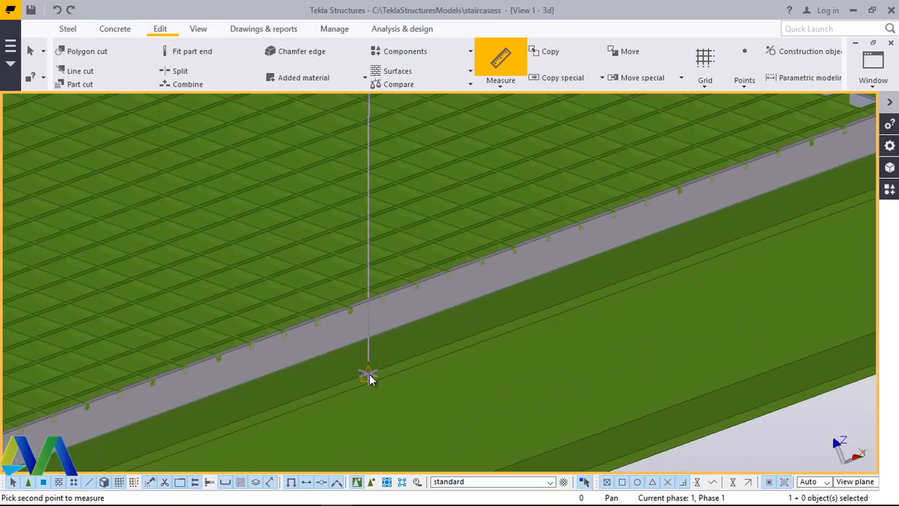
{"action": "left_click", "coordinate": [367, 375]}
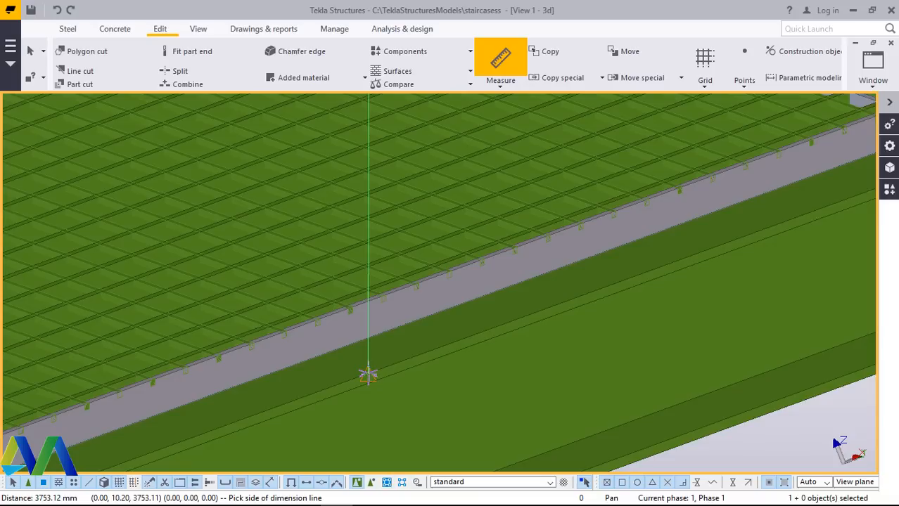
{"action": "right_click", "coordinate": [393, 271]}
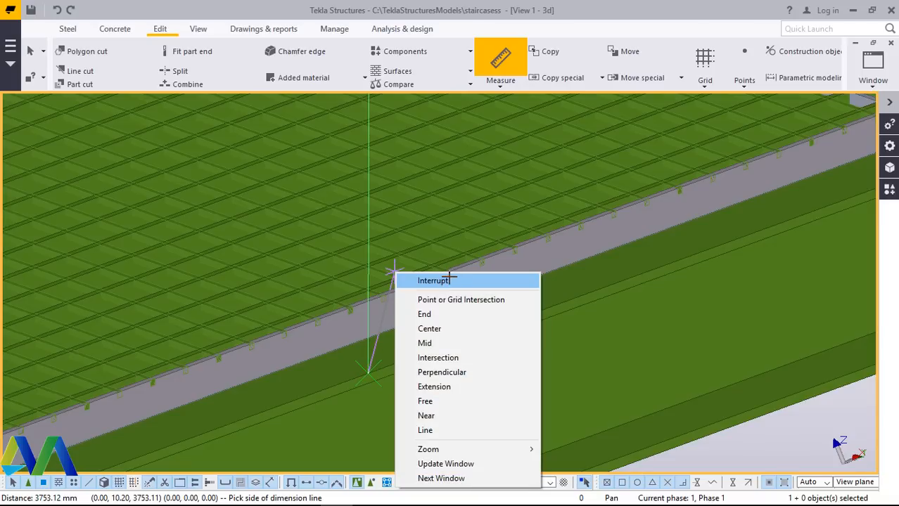